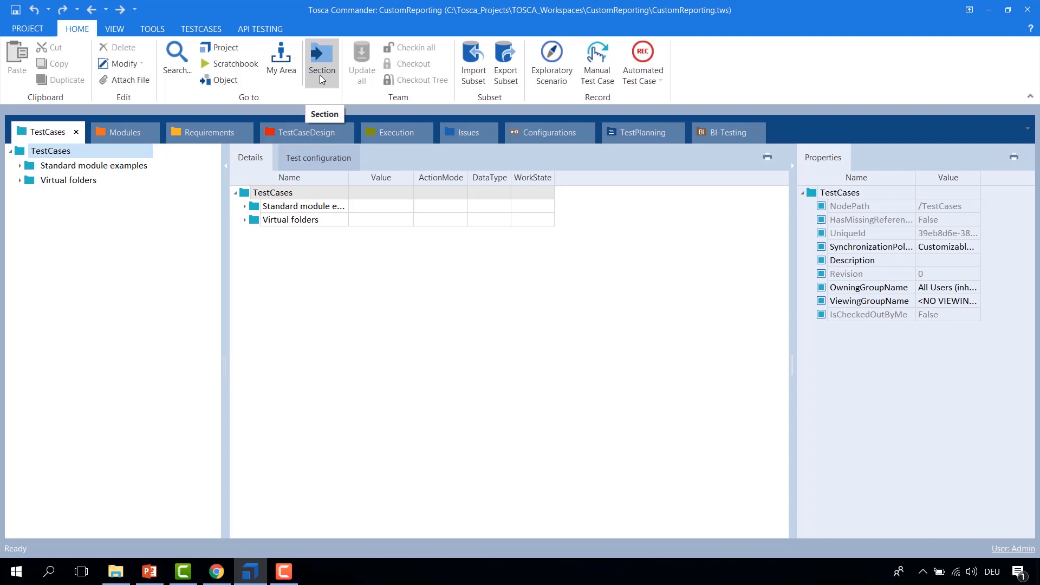
Step: Open the CustomReporting project root as its own section tab
{"action": "left_click", "coordinate": [322, 82]}
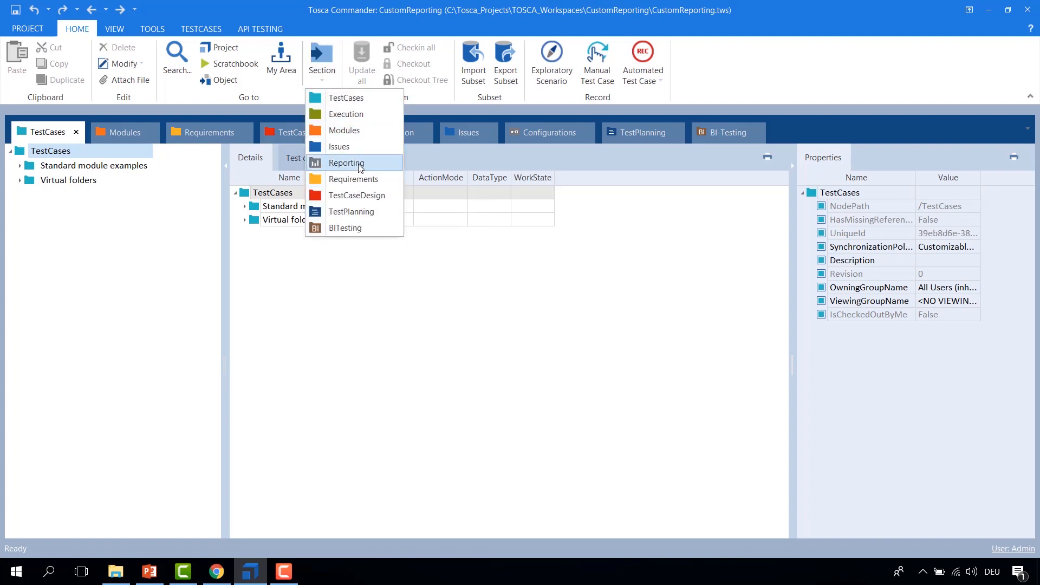
{"action": "left_click", "coordinate": [228, 52]}
{"action": "left_click_drag", "start_coordinate": [267, 155], "coordinate": [522, 328]}
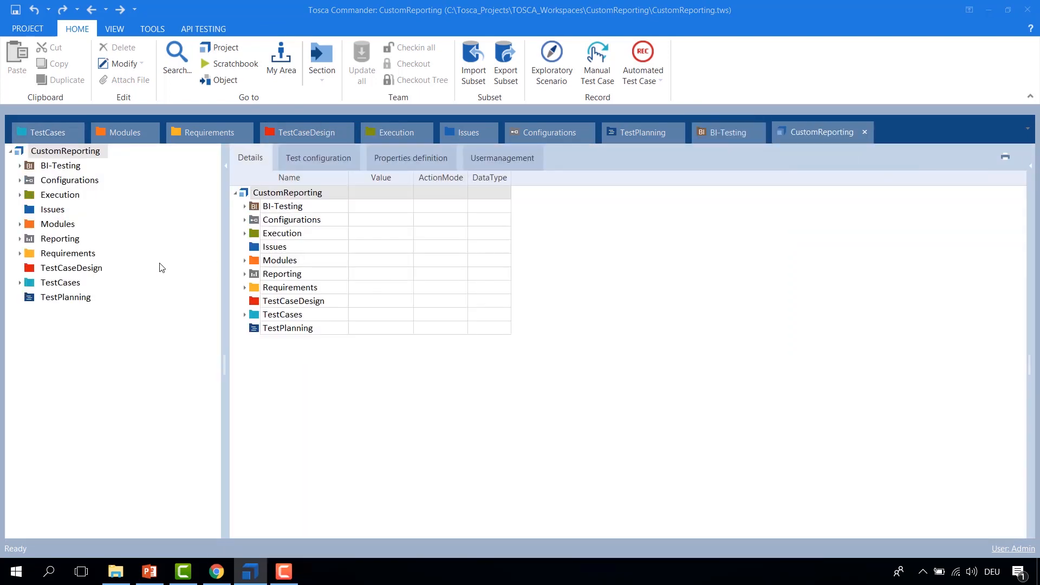
Step: Open the Reporting folder and expand its ExecutionLists, Requirements Management and TestCases report groups, widening the Name column
{"action": "left_click", "coordinate": [32, 242]}
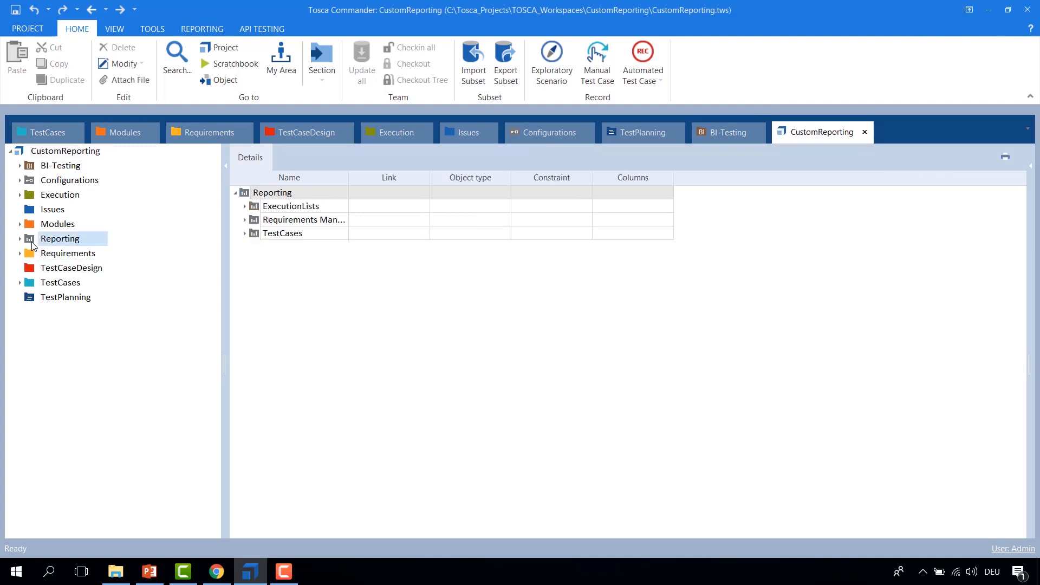
{"action": "left_click", "coordinate": [245, 207]}
{"action": "left_click", "coordinate": [245, 274]}
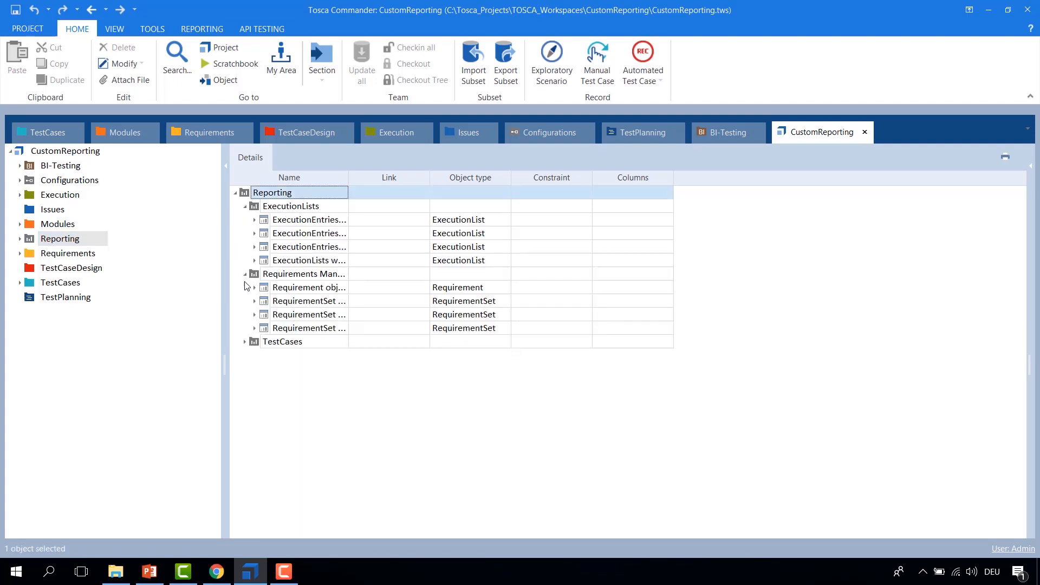
{"action": "left_click", "coordinate": [245, 341]}
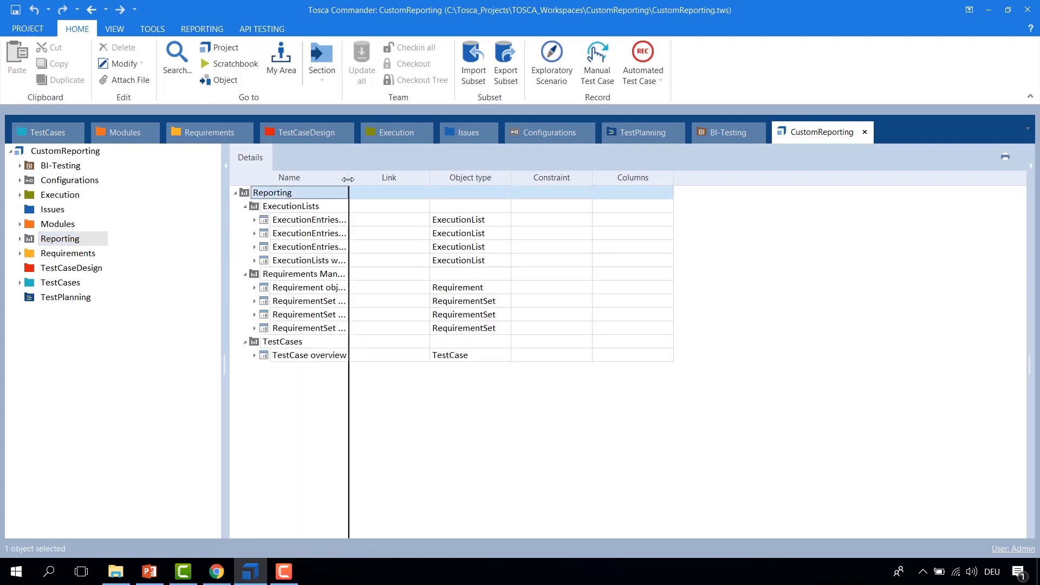
{"action": "double_click", "coordinate": [349, 180]}
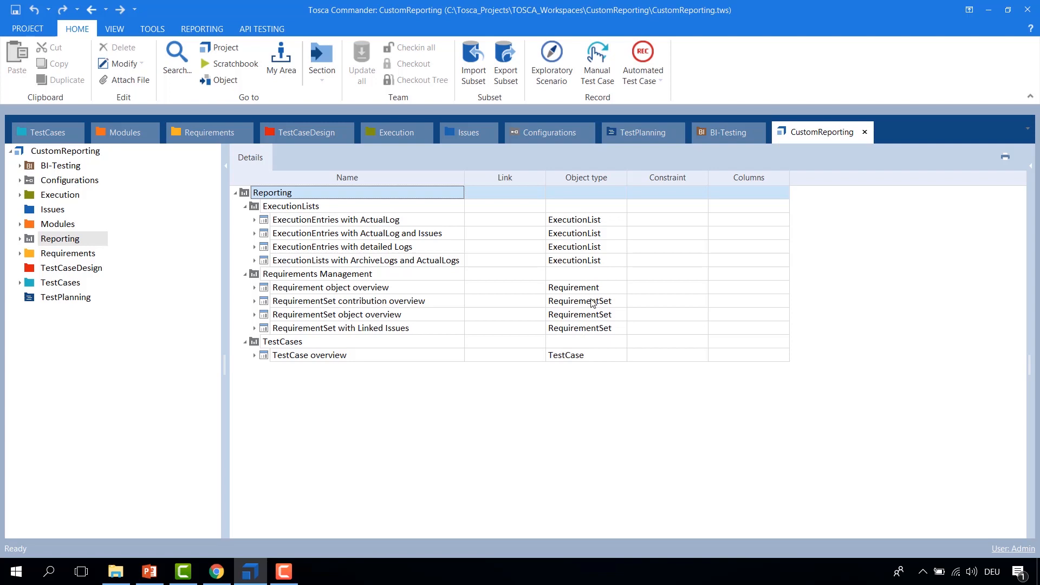
Step: Create a new RequirementSet in the Requirements folder, keeping the default name RequirementSet
{"action": "left_click", "coordinate": [19, 254]}
{"action": "right_click", "coordinate": [34, 255]}
{"action": "left_click", "coordinate": [93, 238]}
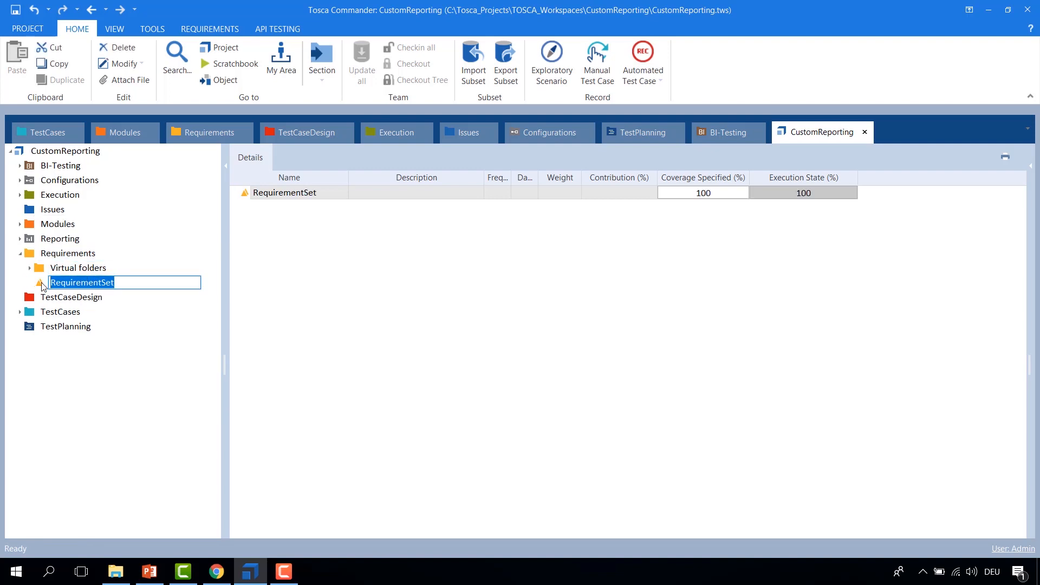
{"action": "key", "text": "Return"}
Step: Add a new requirement to the RequirementSet and a sub-requirement beneath it
{"action": "right_click", "coordinate": [43, 284]}
{"action": "left_click", "coordinate": [54, 267]}
{"action": "right_click", "coordinate": [48, 297]}
{"action": "left_click", "coordinate": [60, 281]}
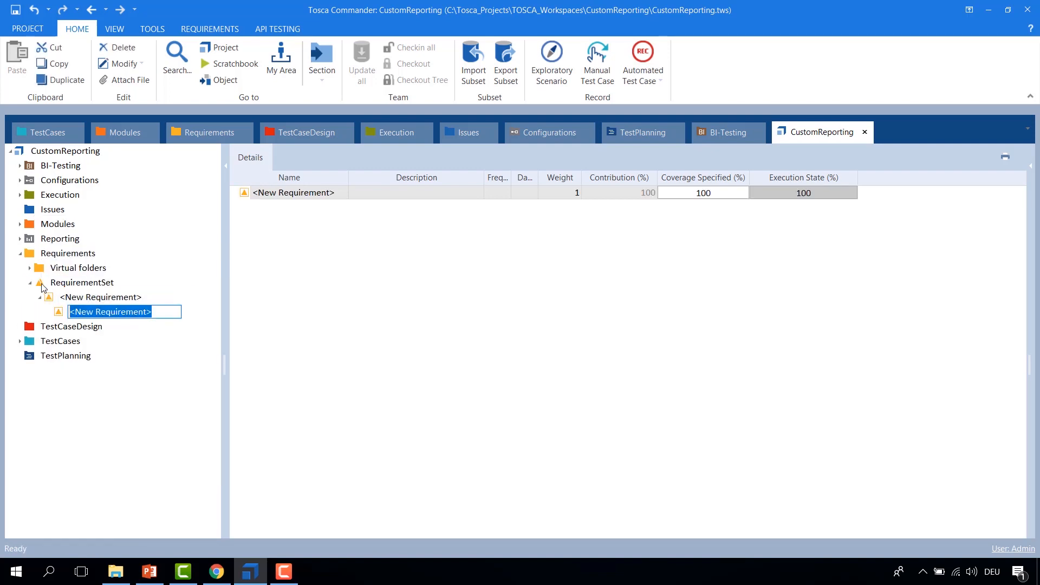
Step: Examine which print reports are offered for the RequirementSet
{"action": "left_click", "coordinate": [42, 285]}
{"action": "right_click", "coordinate": [43, 286]}
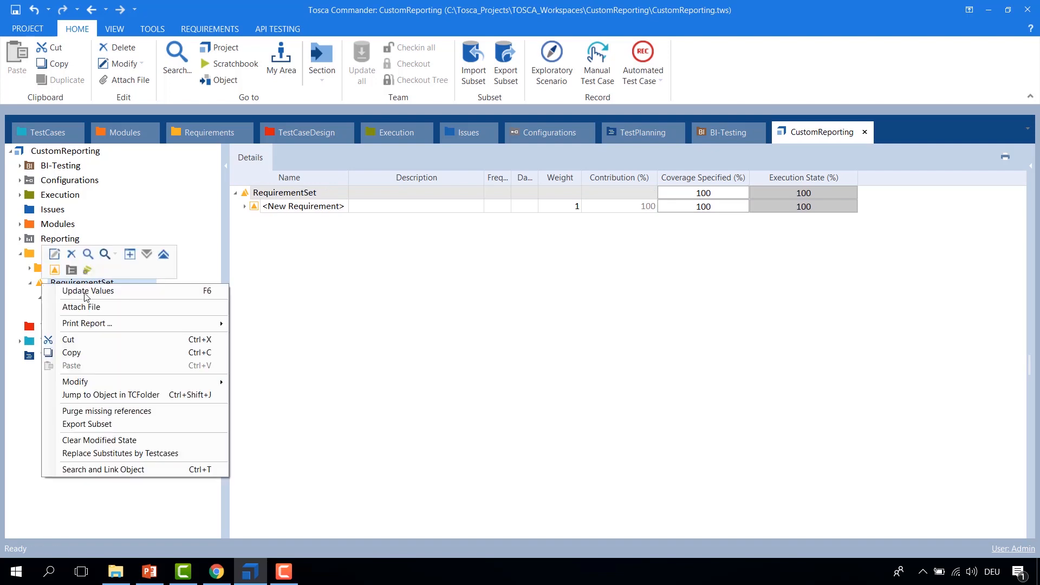
{"action": "mouse_move", "coordinate": [115, 322]}
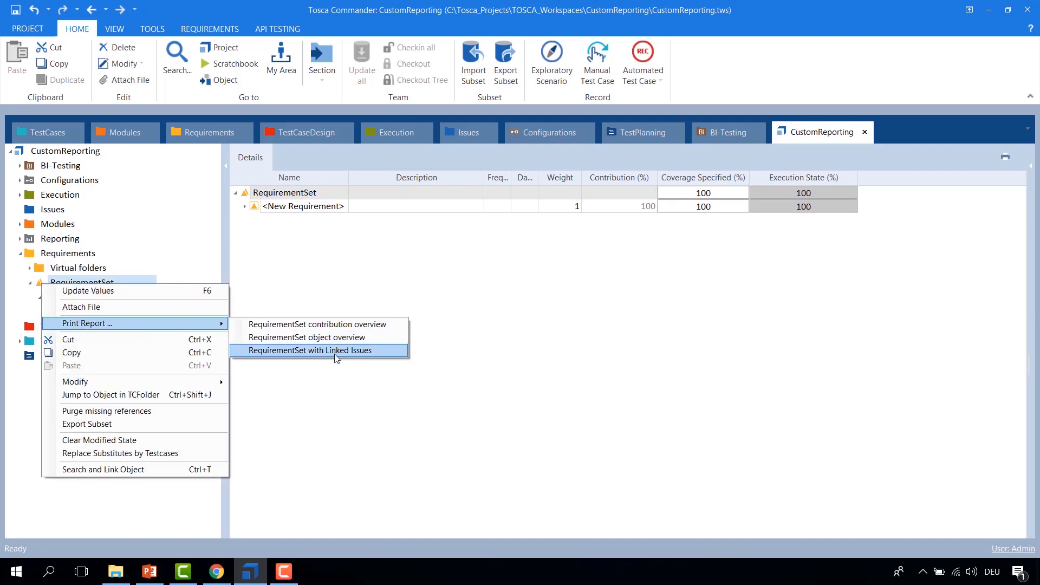
{"action": "left_click", "coordinate": [61, 240]}
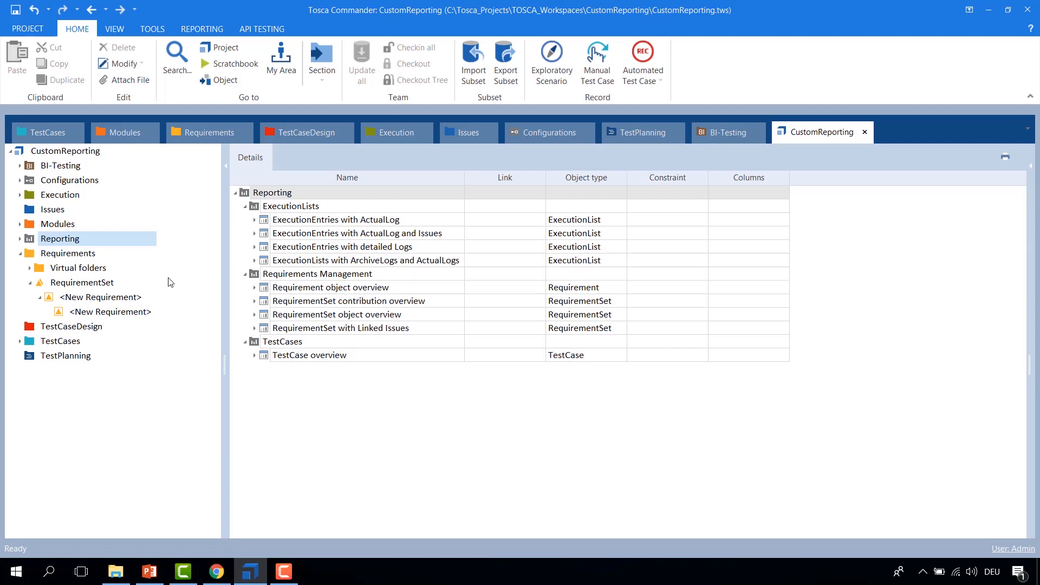
Step: Examine which print reports are offered for the top-level requirement
{"action": "left_click", "coordinate": [54, 302]}
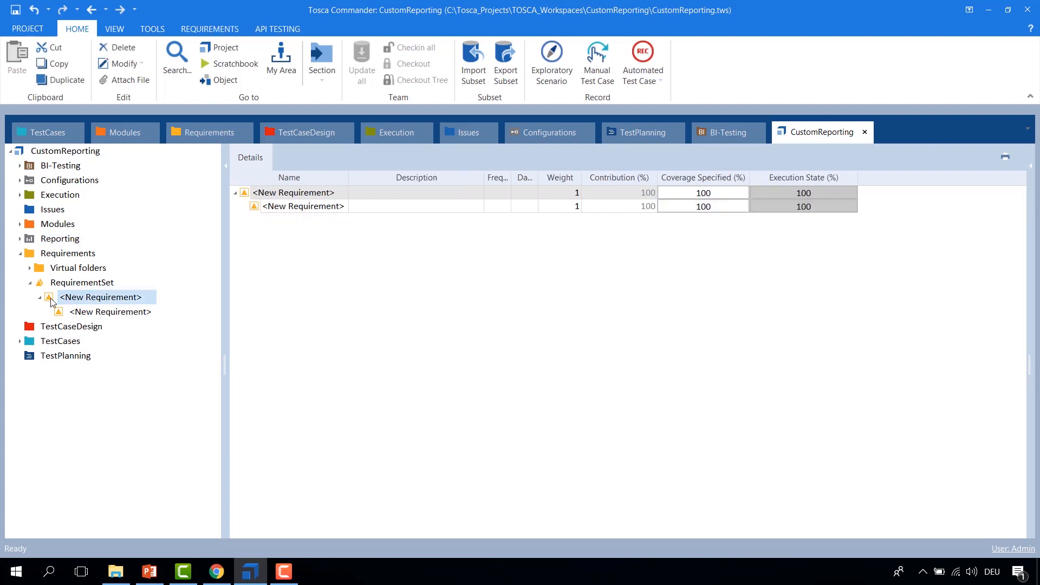
{"action": "right_click", "coordinate": [53, 302]}
{"action": "mouse_move", "coordinate": [79, 338]}
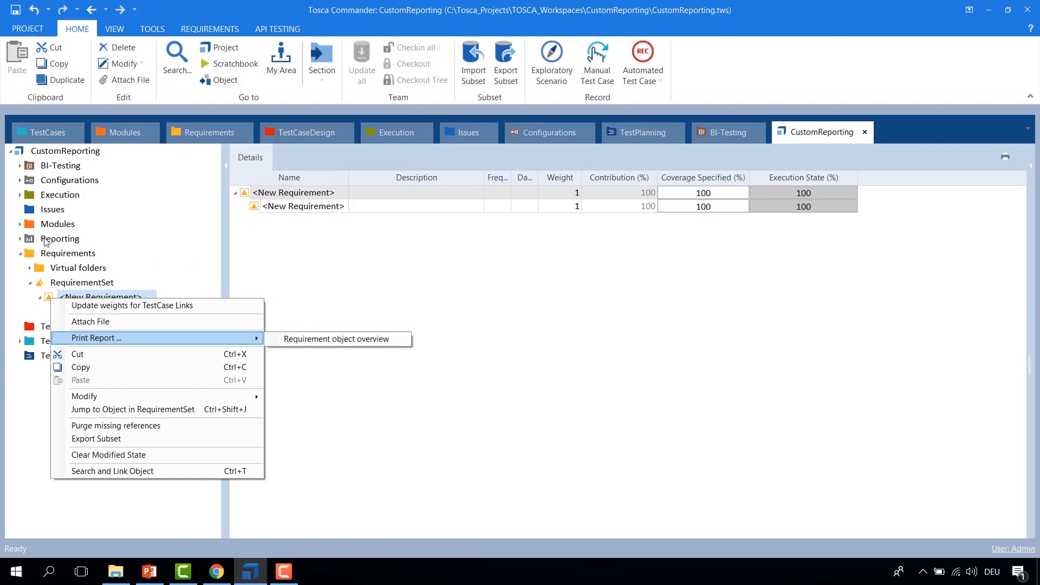
{"action": "left_click", "coordinate": [47, 240]}
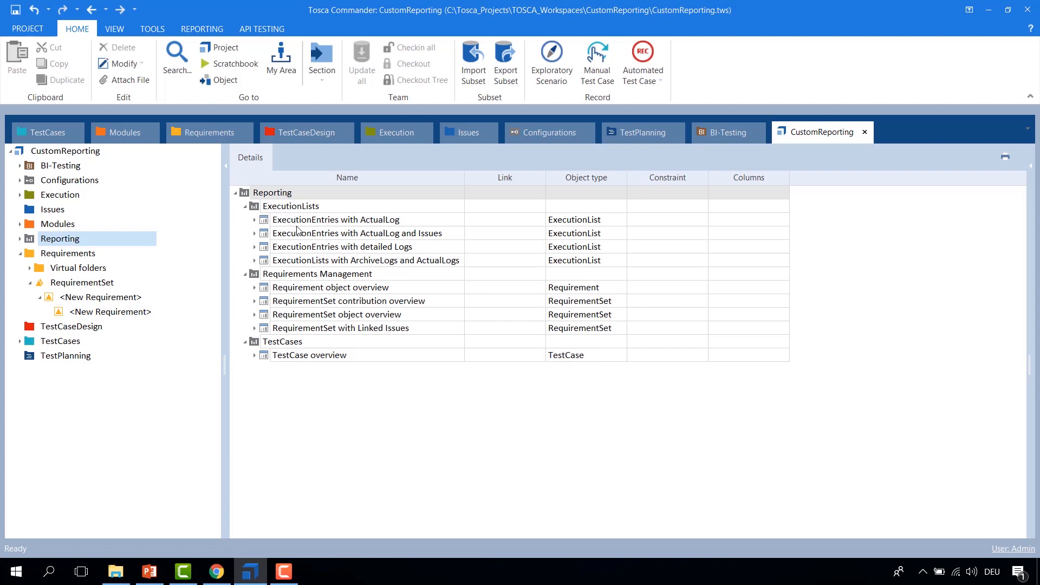
Step: Open the ExecutionEntries with ActualLog report definition in a separate docked pane
{"action": "left_click", "coordinate": [265, 224]}
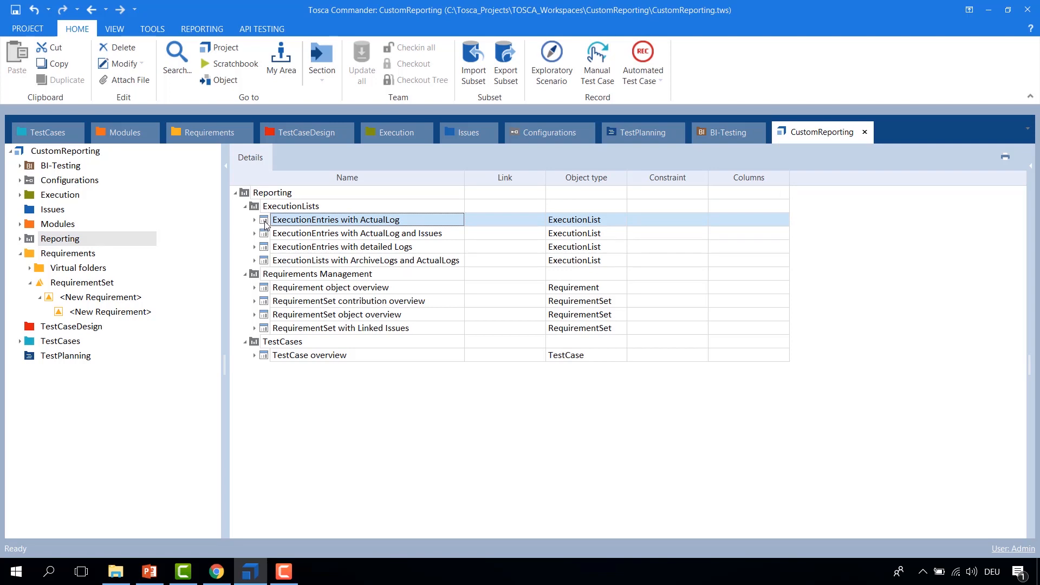
{"action": "right_click", "coordinate": [266, 224]}
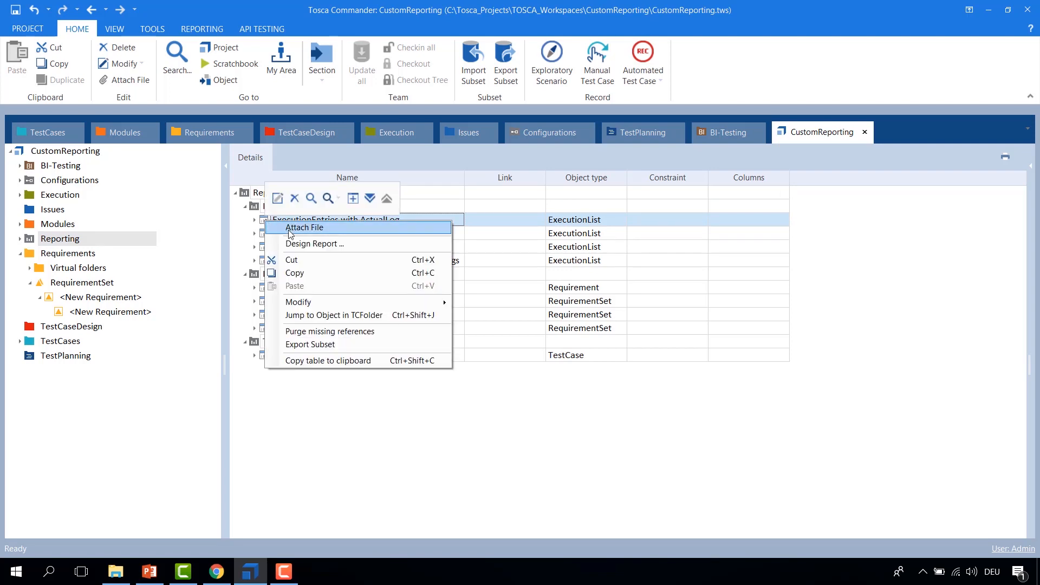
{"action": "left_click", "coordinate": [352, 199]}
{"action": "left_click_drag", "start_coordinate": [322, 157], "coordinate": [520, 354]}
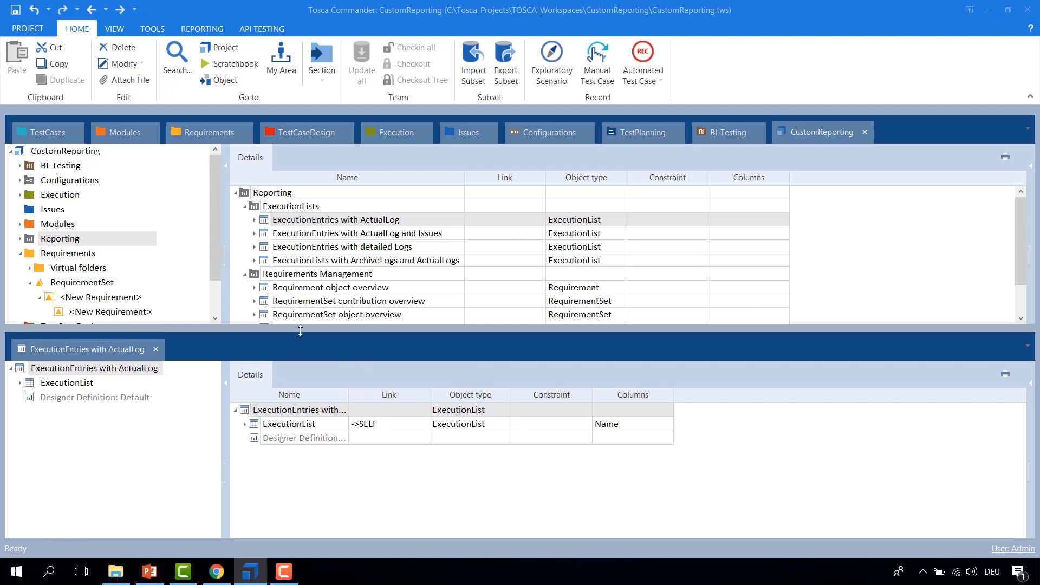
Step: Expand the report's ExecutionList and AllEntries nodes and resize the pane and its columns for reading
{"action": "left_click_drag", "start_coordinate": [300, 332], "coordinate": [300, 276]}
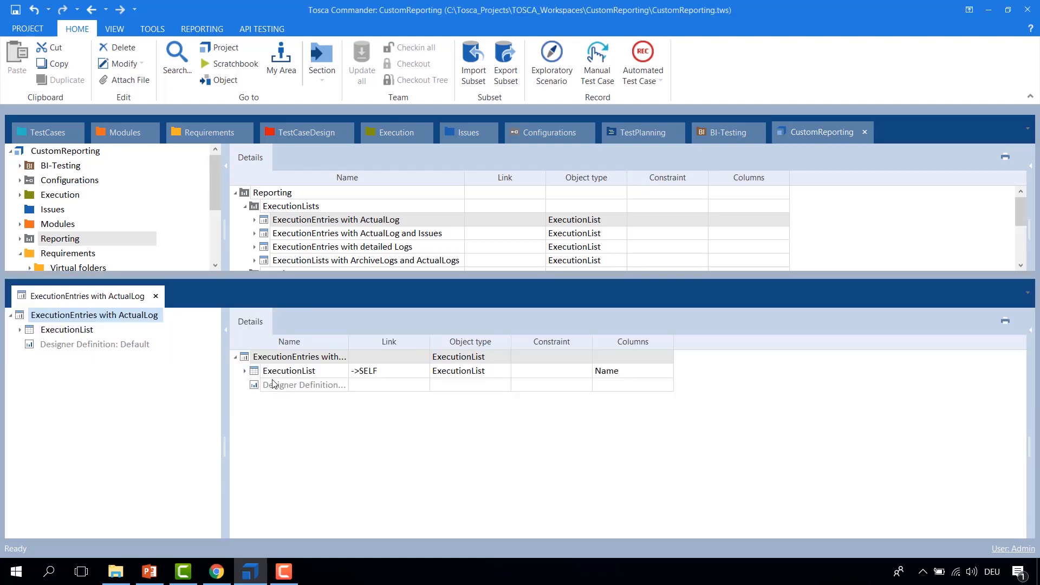
{"action": "left_click", "coordinate": [245, 372]}
{"action": "left_click", "coordinate": [255, 385]}
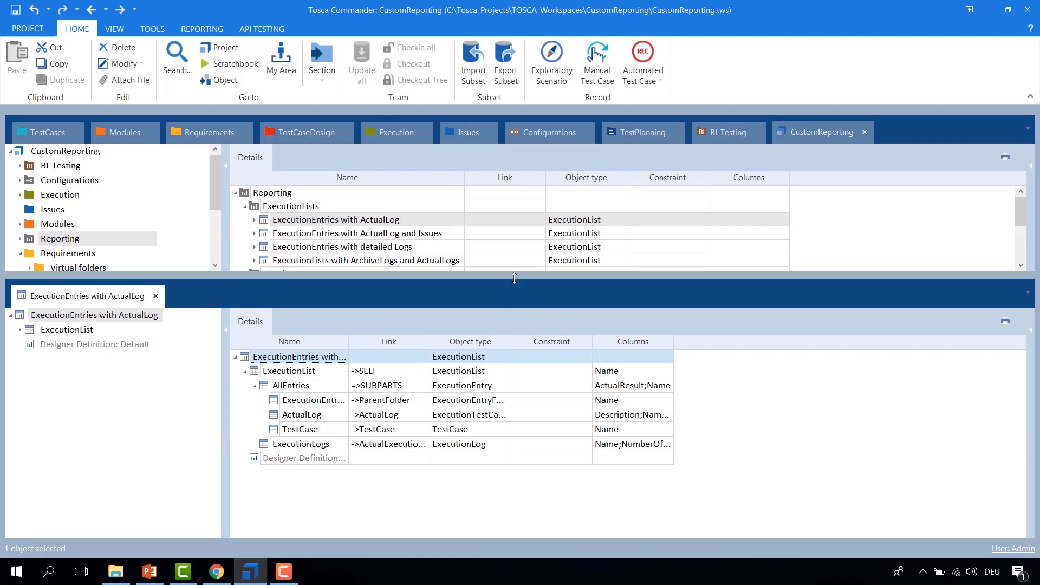
{"action": "left_click_drag", "start_coordinate": [514, 278], "coordinate": [513, 312]}
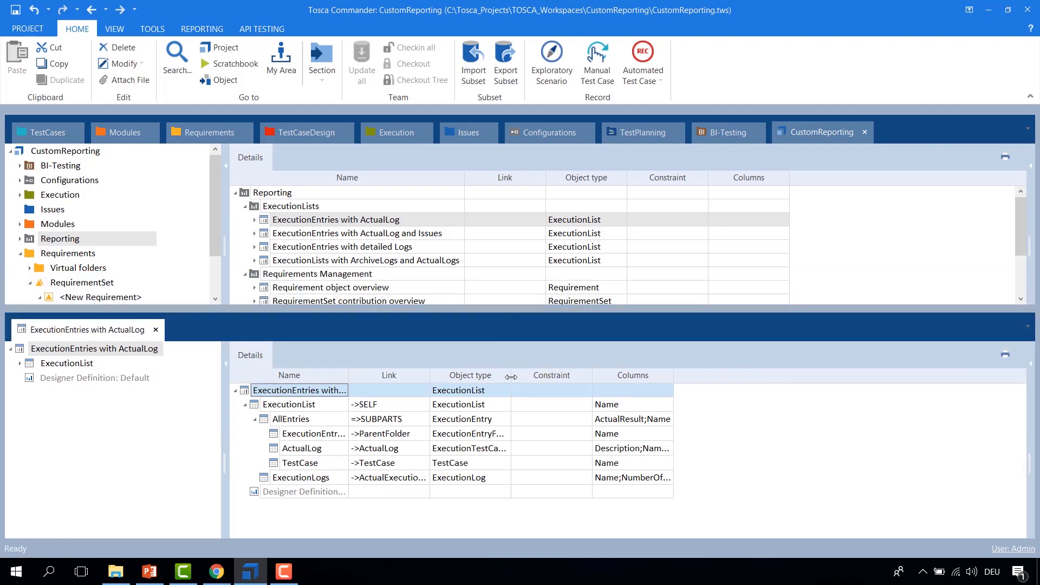
{"action": "left_click_drag", "start_coordinate": [511, 376], "coordinate": [555, 377]}
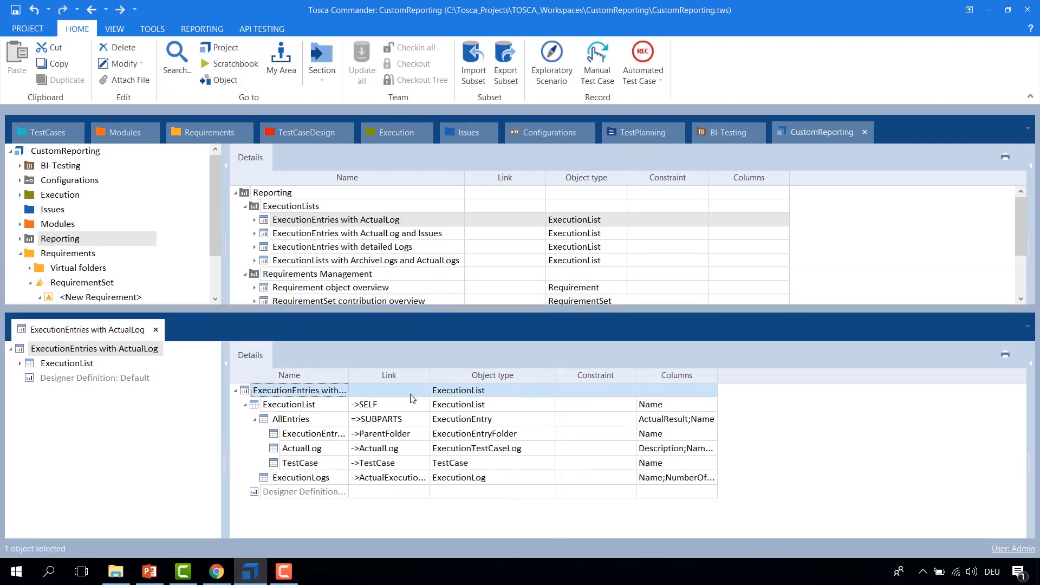
{"action": "left_click_drag", "start_coordinate": [431, 375], "coordinate": [480, 375]}
{"action": "left_click_drag", "start_coordinate": [349, 375], "coordinate": [401, 379]}
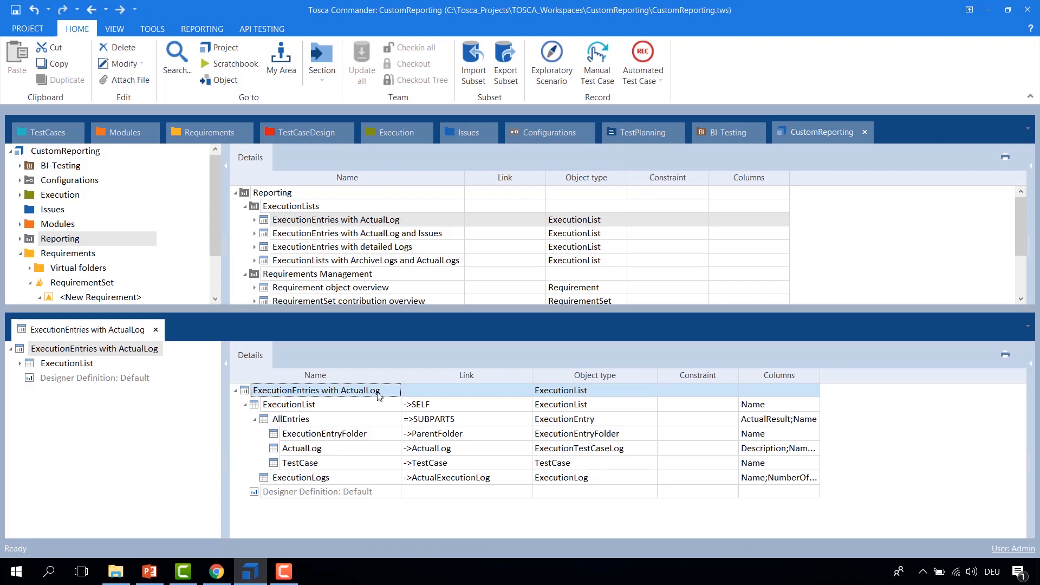
Step: Add the TQL Query column to the report definition table using the column chooser
{"action": "right_click", "coordinate": [846, 382]}
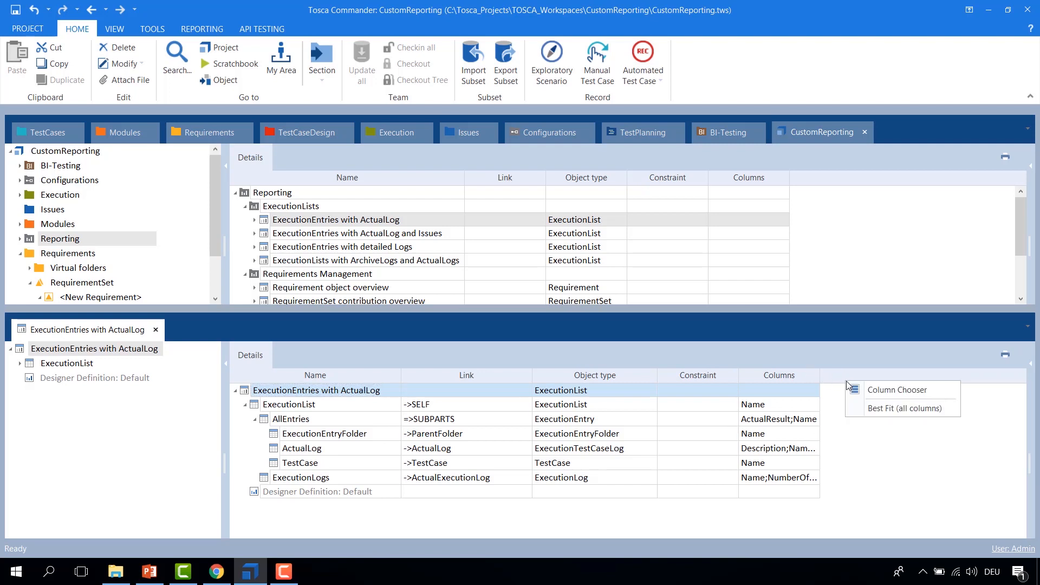
{"action": "left_click", "coordinate": [861, 392]}
{"action": "left_click_drag", "start_coordinate": [935, 451], "coordinate": [831, 376]}
{"action": "left_click", "coordinate": [1009, 373]}
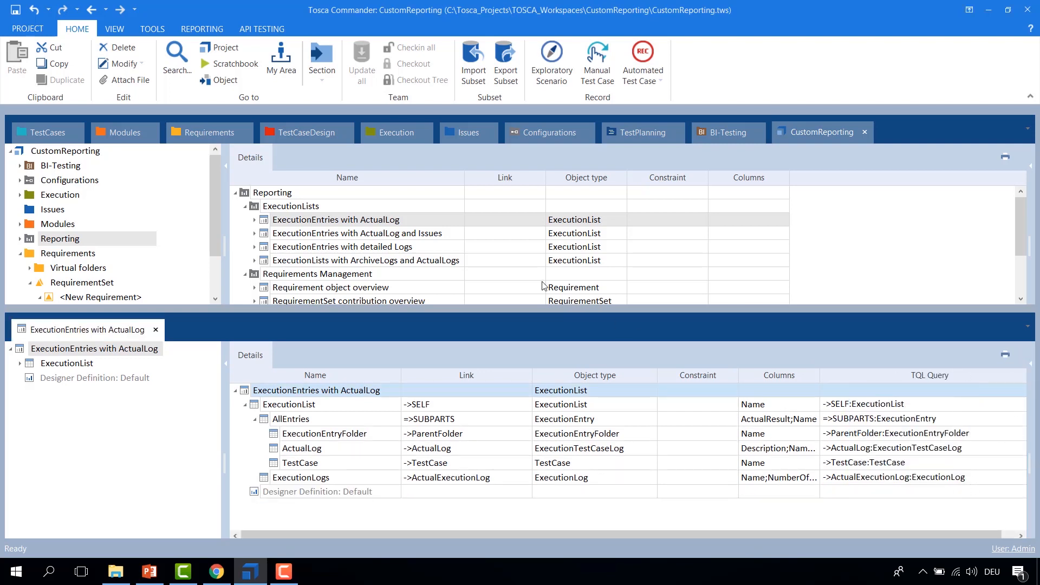
{"action": "key", "text": "F10"}
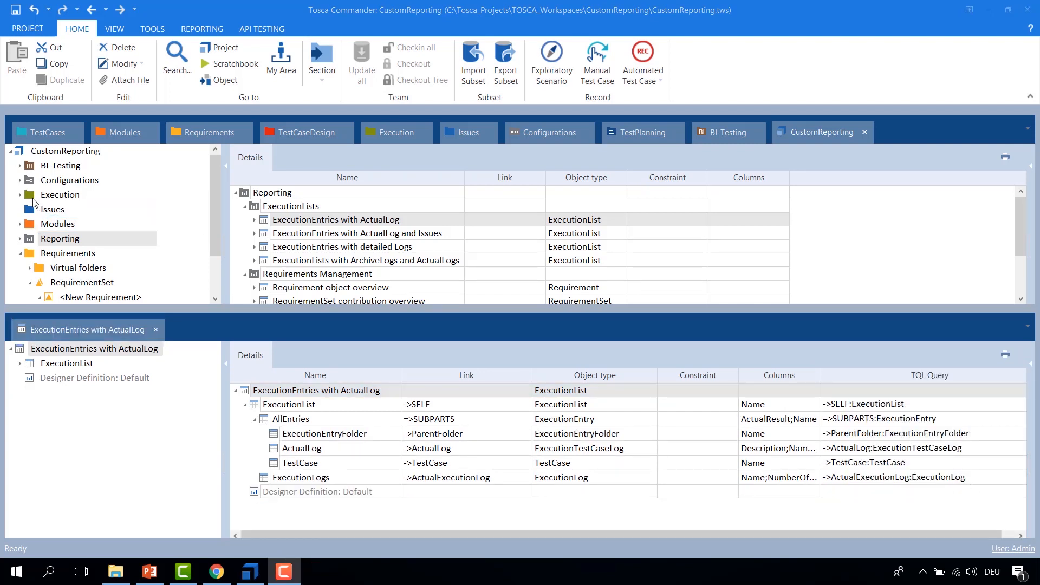
Step: Navigate to the JSON execution list folder under Execution, Standard module examples, TBox XEngines
{"action": "left_click", "coordinate": [35, 196]}
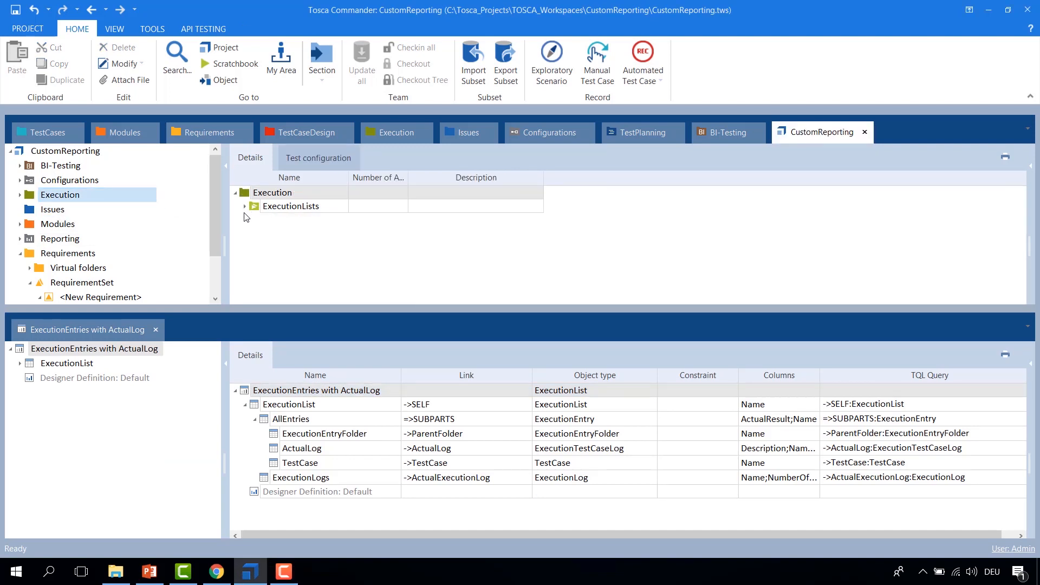
{"action": "left_click", "coordinate": [244, 206]}
{"action": "left_click", "coordinate": [264, 234]}
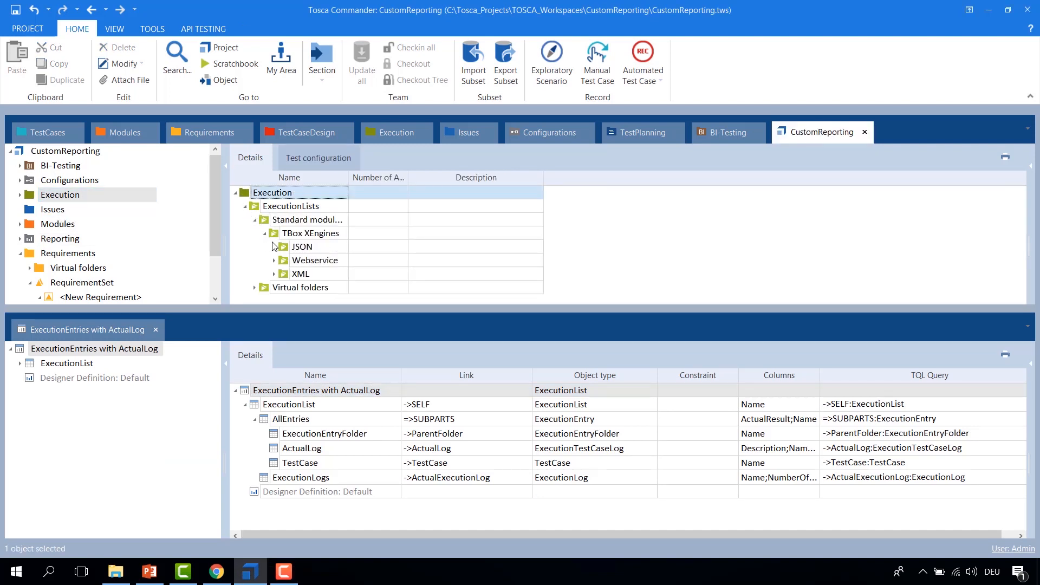
{"action": "left_click", "coordinate": [274, 248]}
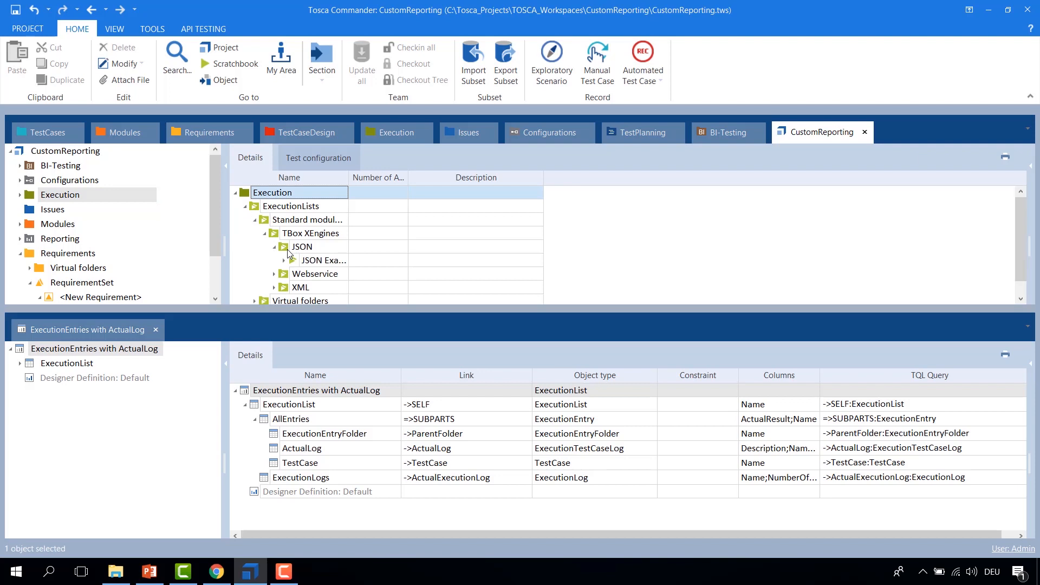
{"action": "double_click", "coordinate": [288, 251]}
Step: Expand the JSON Example execution list and its Values, Array, Object and Existence folders to examine the results
{"action": "left_click", "coordinate": [244, 206]}
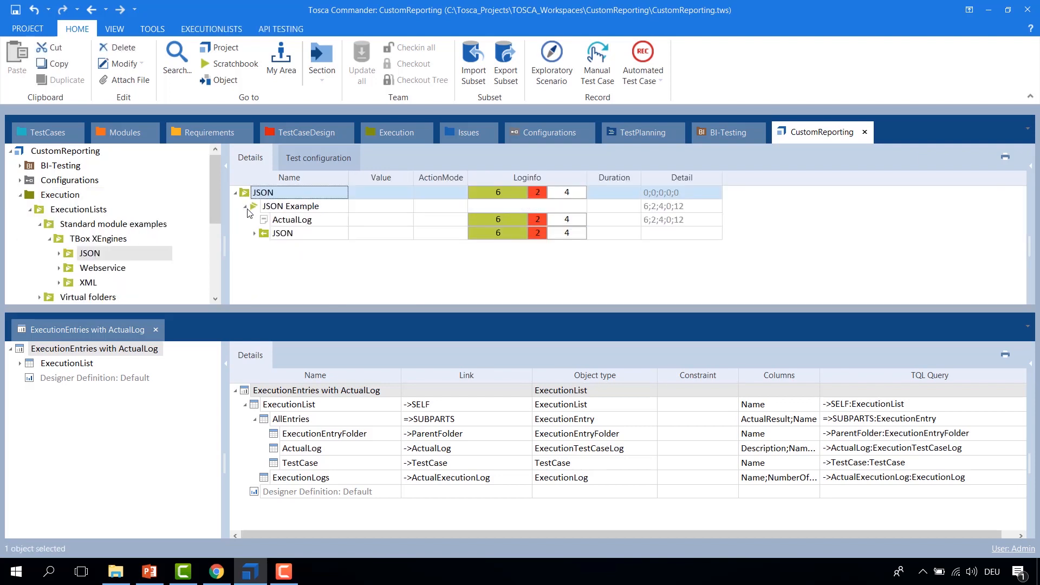
{"action": "left_click", "coordinate": [254, 233]}
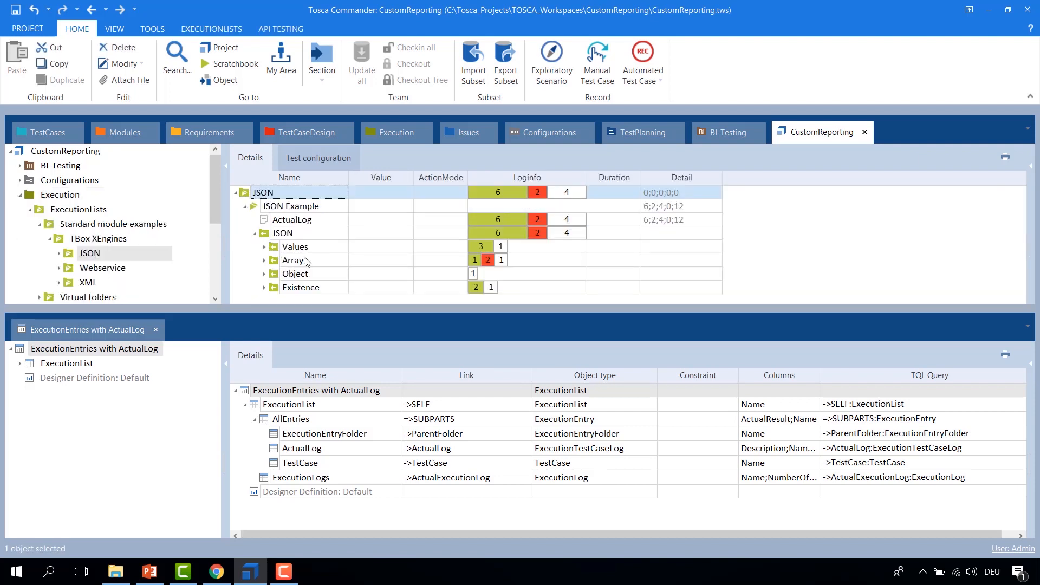
{"action": "left_click", "coordinate": [265, 247]}
{"action": "scroll", "coordinate": [267, 252], "scroll_direction": "down", "scroll_amount": 1}
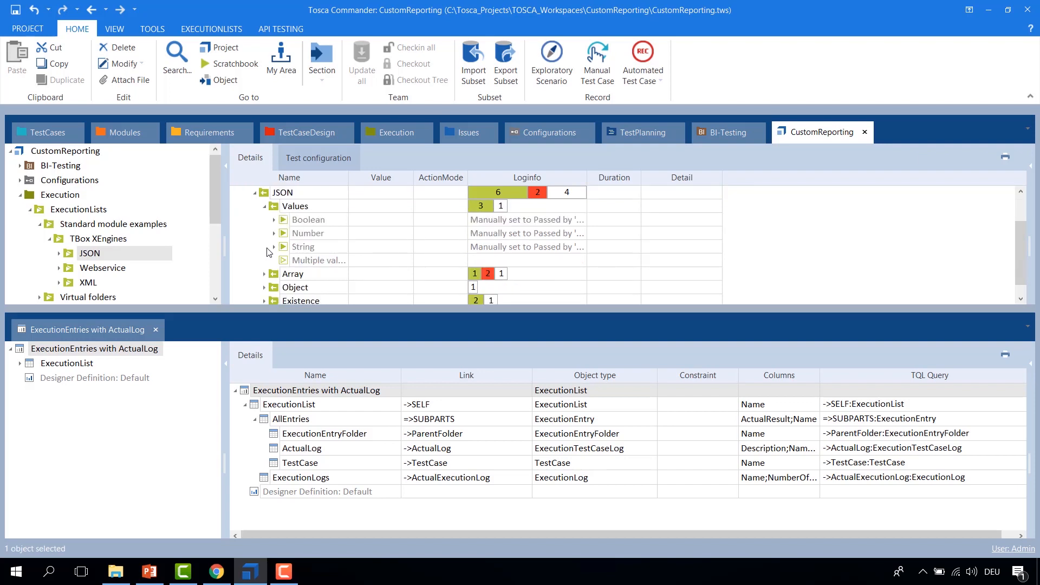
{"action": "left_click", "coordinate": [265, 275]}
{"action": "scroll", "coordinate": [266, 278], "scroll_direction": "down", "scroll_amount": 1}
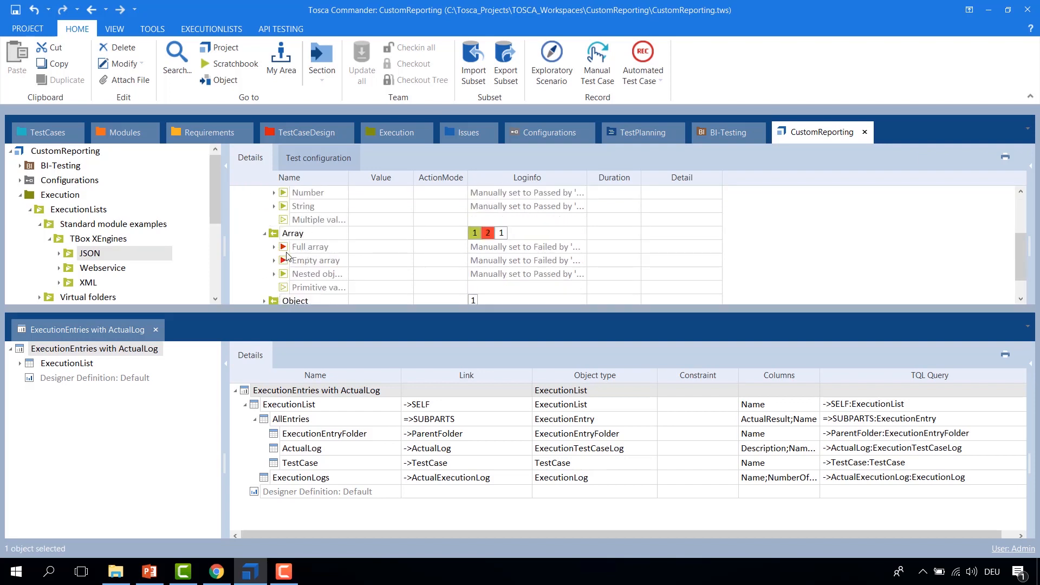
{"action": "scroll", "coordinate": [285, 252], "scroll_direction": "down", "scroll_amount": 1}
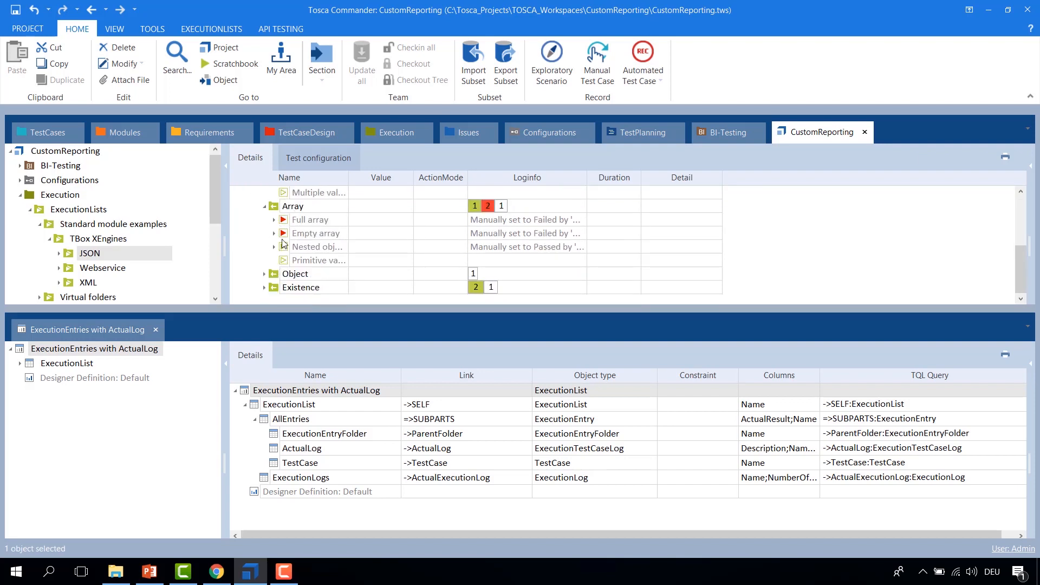
{"action": "left_click", "coordinate": [265, 274]}
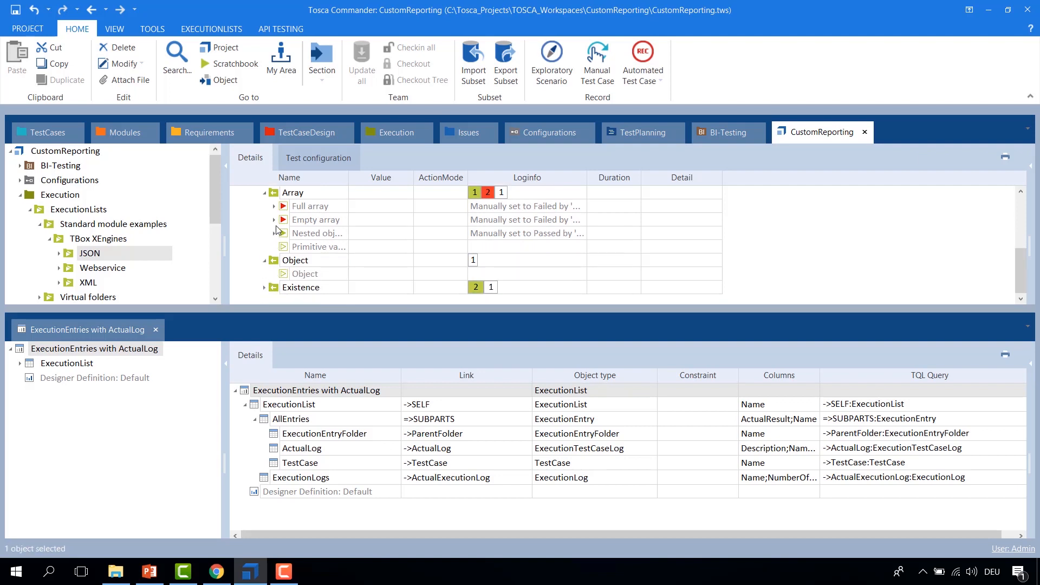
{"action": "left_click", "coordinate": [265, 287]}
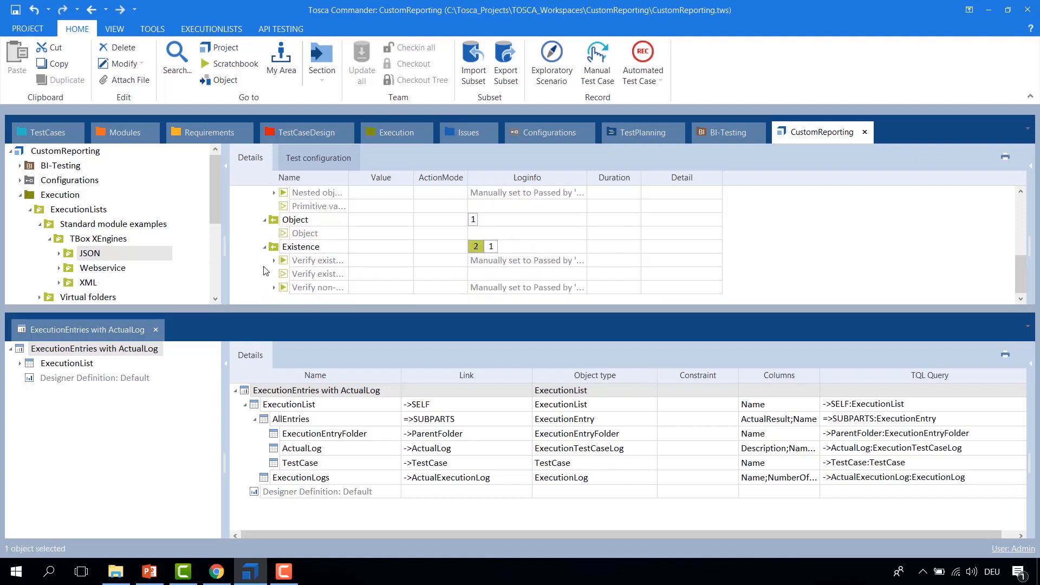
Step: Set the result of the Primitive values and Object entries in the JSON Example list to No Result
{"action": "scroll", "coordinate": [271, 252], "scroll_direction": "up", "scroll_amount": 1}
{"action": "left_click", "coordinate": [293, 248]}
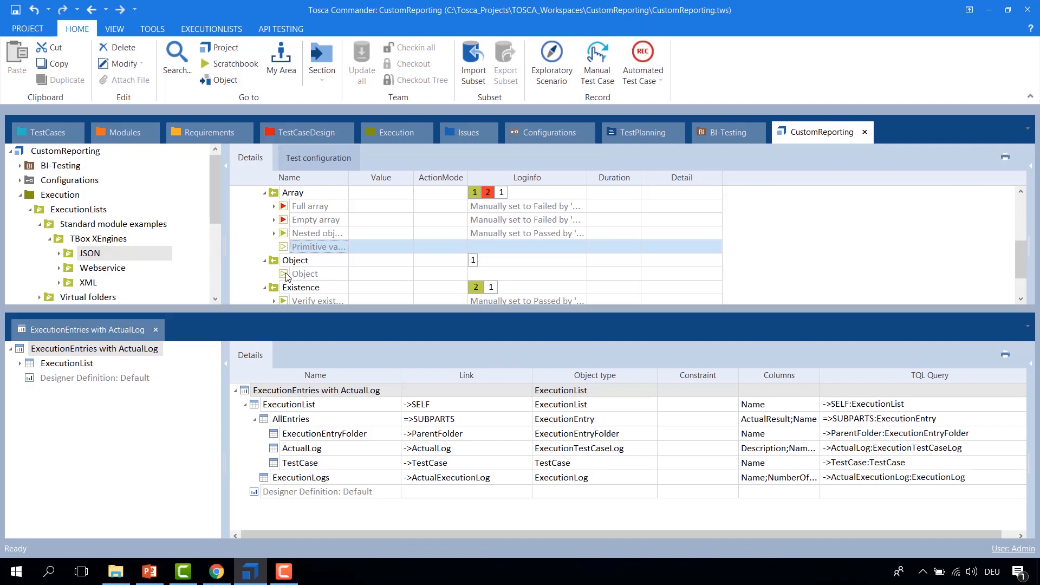
{"action": "left_click", "coordinate": [287, 276]}
{"action": "left_click", "coordinate": [292, 248], "text": "ctrl"}
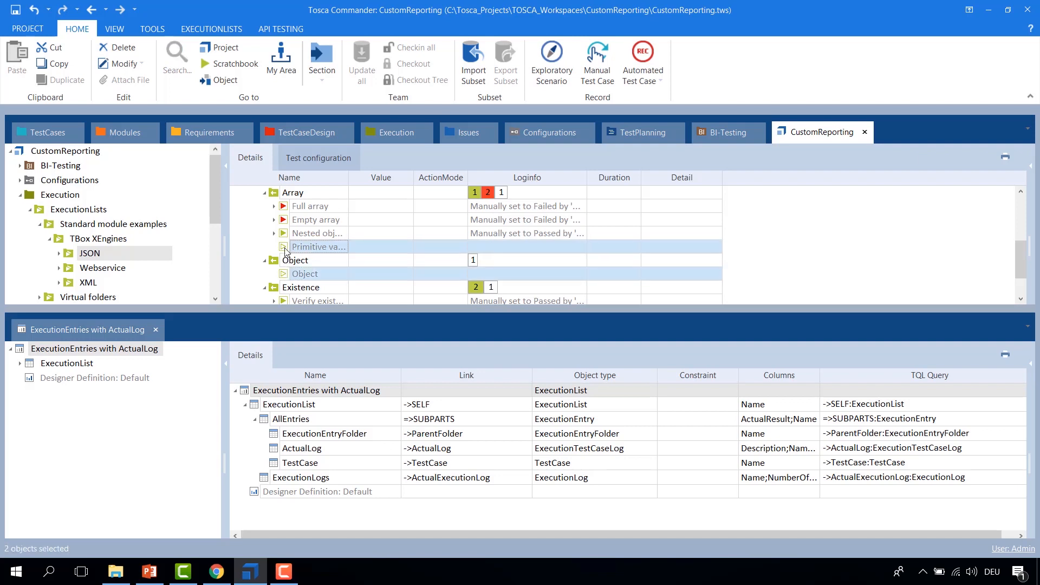
{"action": "right_click", "coordinate": [293, 247]}
{"action": "mouse_move", "coordinate": [379, 256]}
{"action": "left_click", "coordinate": [501, 281]}
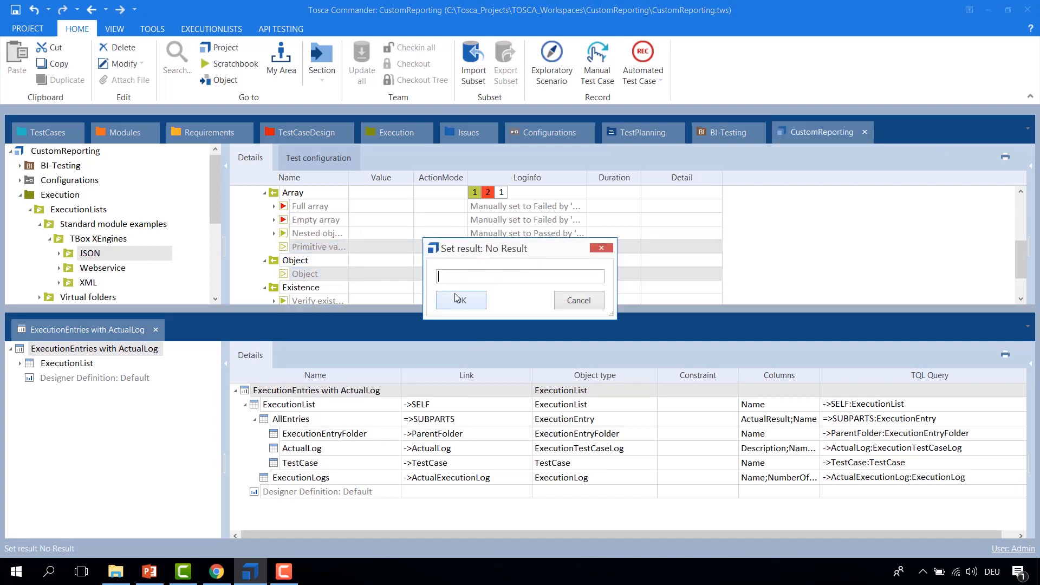
{"action": "left_click", "coordinate": [453, 299]}
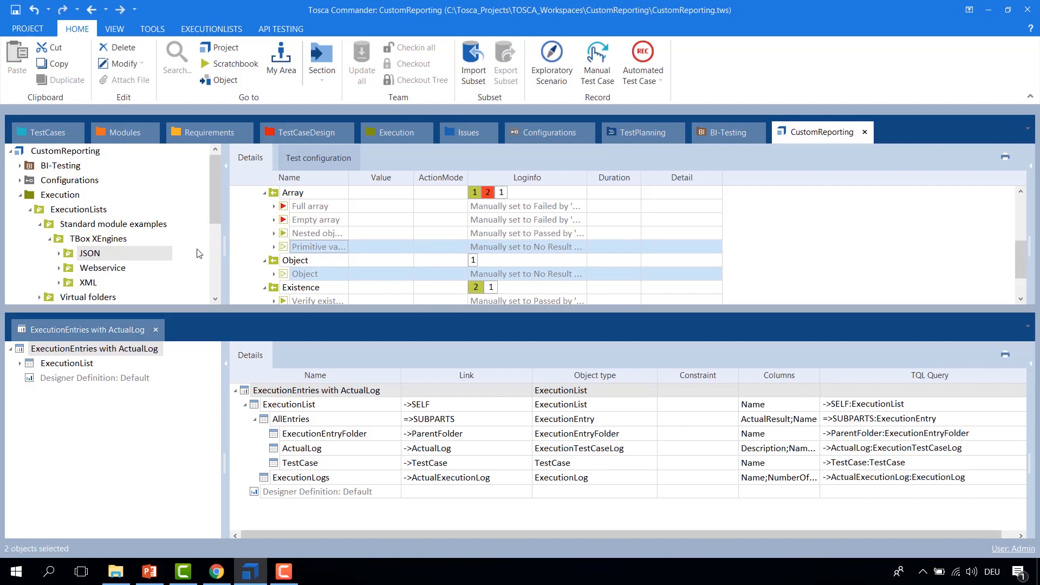
Step: Open a TQL search starting from the JSON Example execution list
{"action": "scroll", "coordinate": [244, 251], "scroll_direction": "up", "scroll_amount": 2}
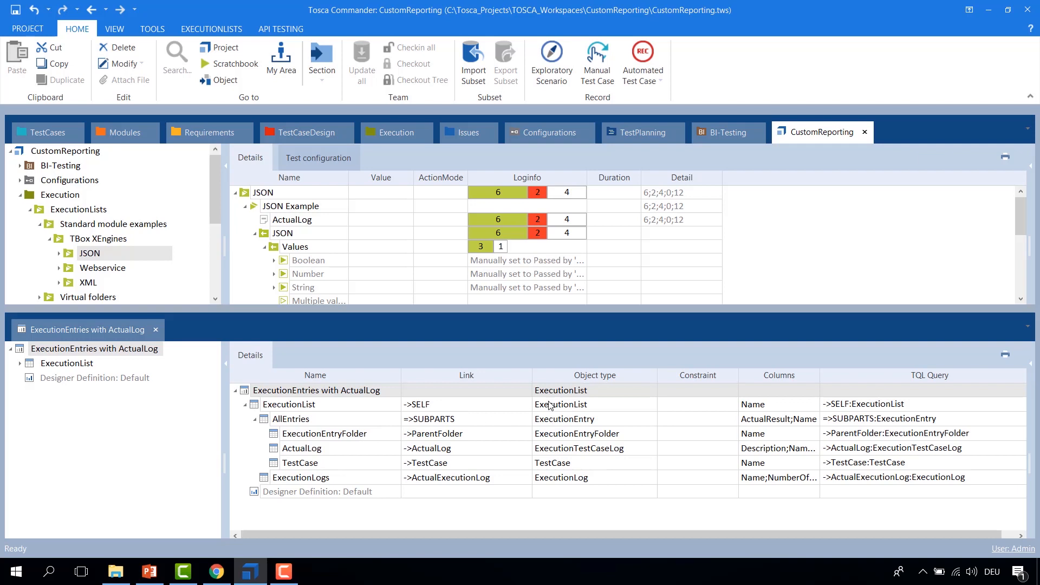
{"action": "left_click", "coordinate": [254, 206]}
{"action": "right_click", "coordinate": [254, 206]}
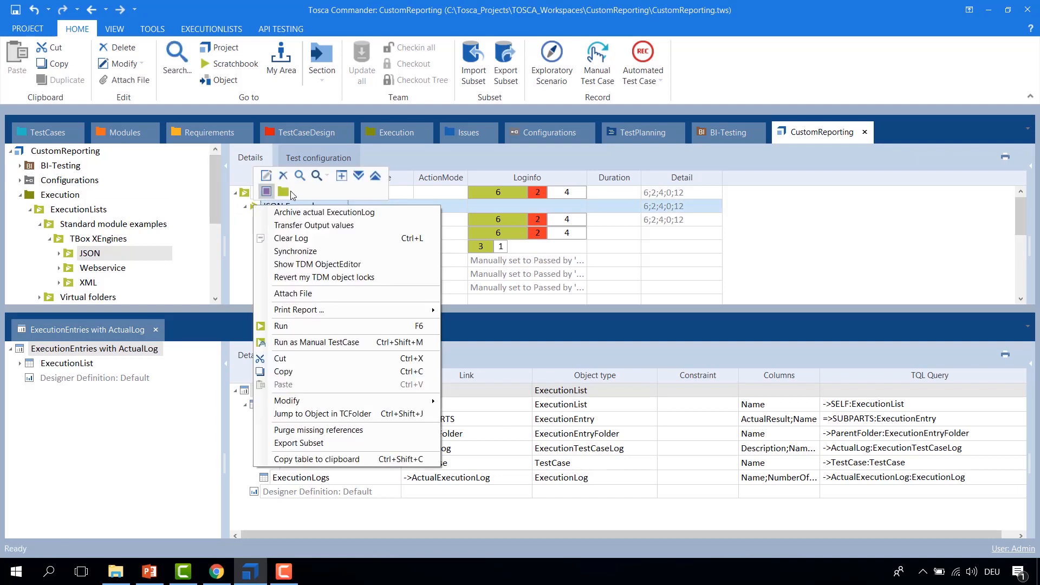
{"action": "left_click", "coordinate": [299, 177]}
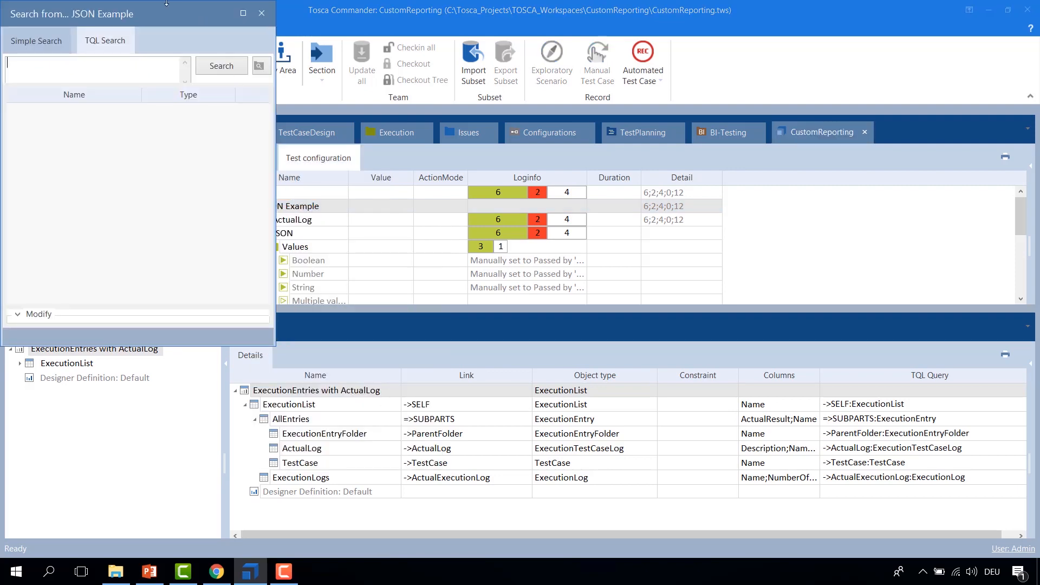
{"action": "left_click_drag", "start_coordinate": [152, 15], "coordinate": [856, 59]}
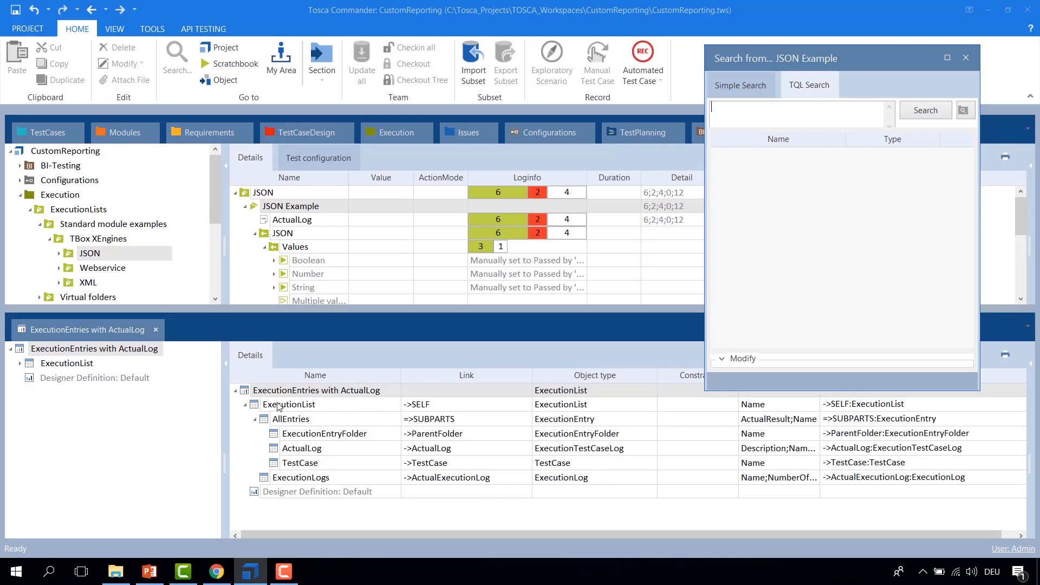
{"action": "left_click", "coordinate": [794, 115]}
Step: Copy the ExecutionList query ->SELF:ExecutionList from the report definition into the TQL search and run it
{"action": "left_click", "coordinate": [878, 406]}
{"action": "key", "text": "ctrl+a"}
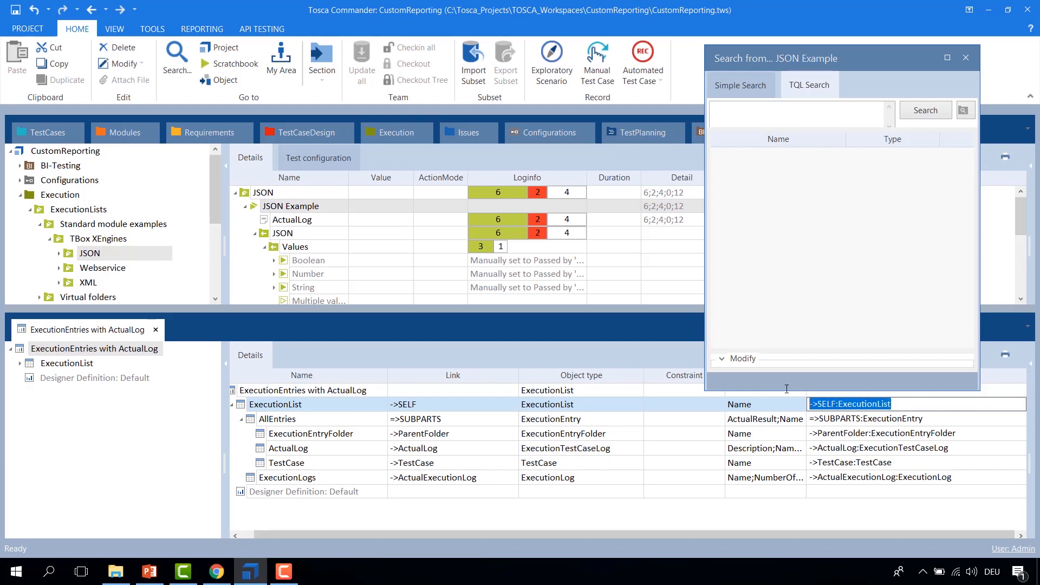
{"action": "key", "text": "ctrl+c"}
{"action": "left_click", "coordinate": [805, 116]}
{"action": "key", "text": "ctrl+v"}
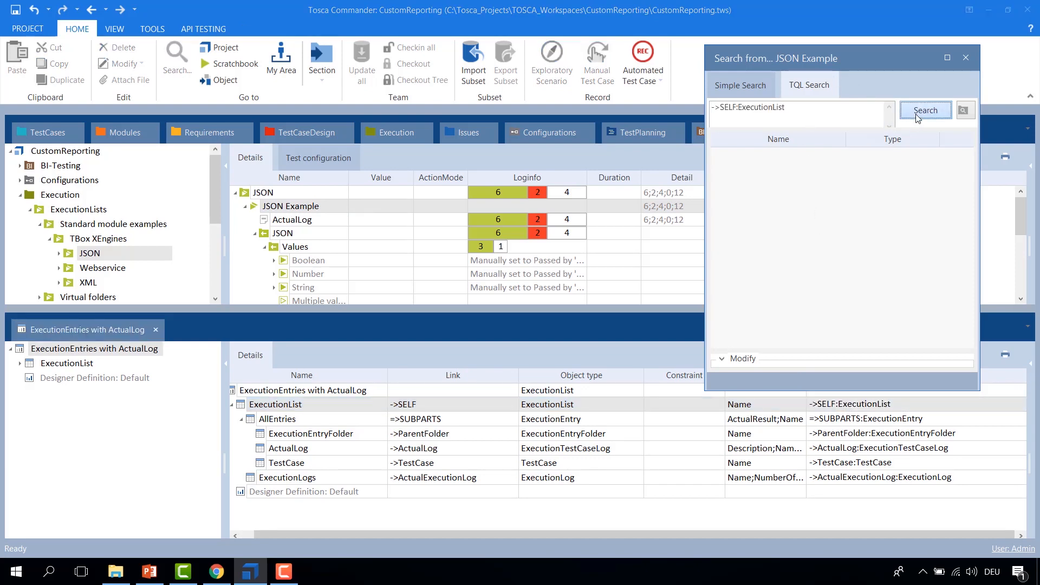
{"action": "left_click", "coordinate": [925, 110]}
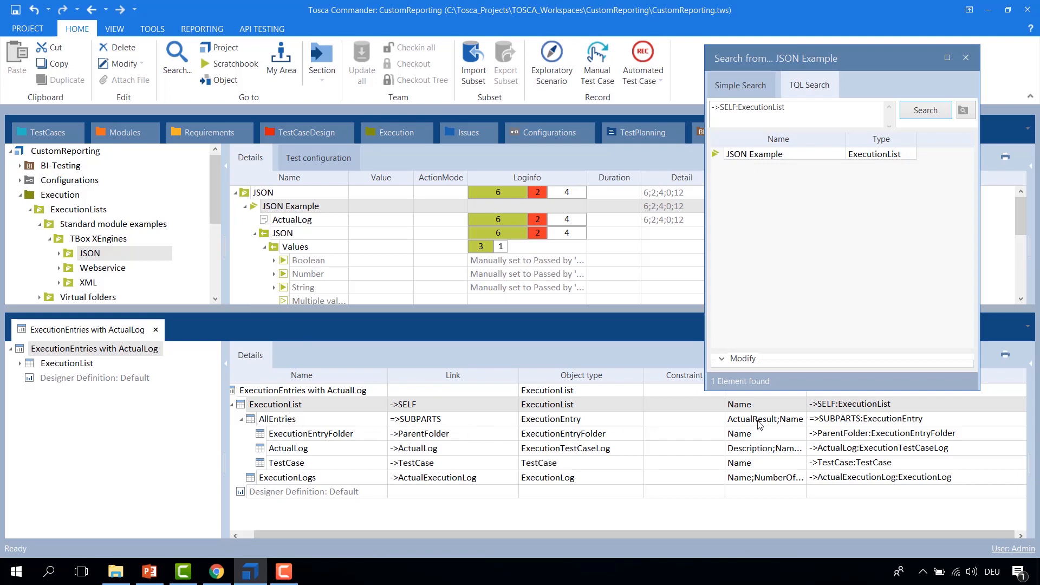
Step: Append the AllEntries query =>SUBPARTS:ExecutionEntry to the TQL search and run it
{"action": "left_click", "coordinate": [902, 422]}
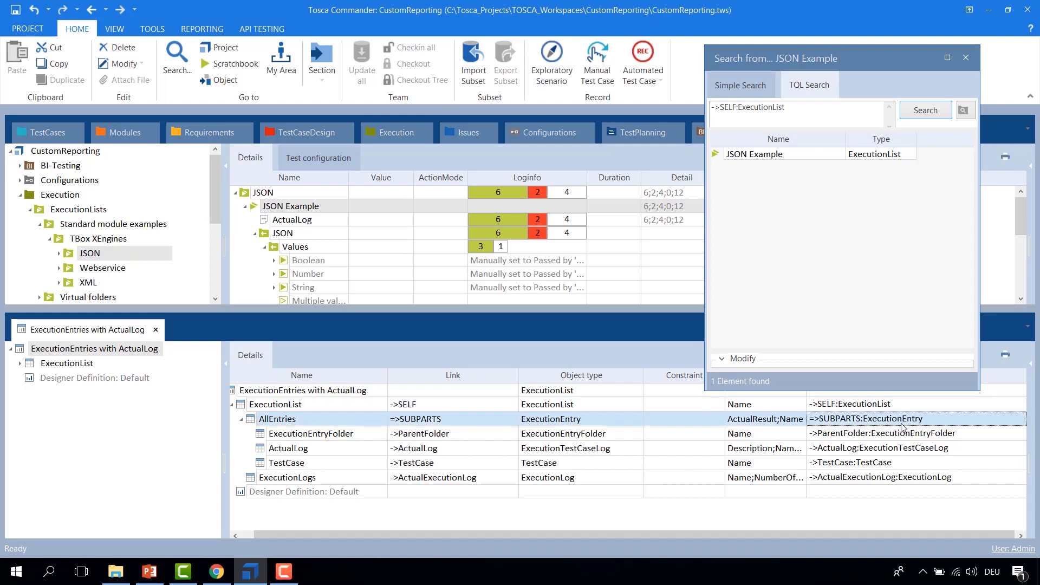
{"action": "left_click", "coordinate": [870, 417]}
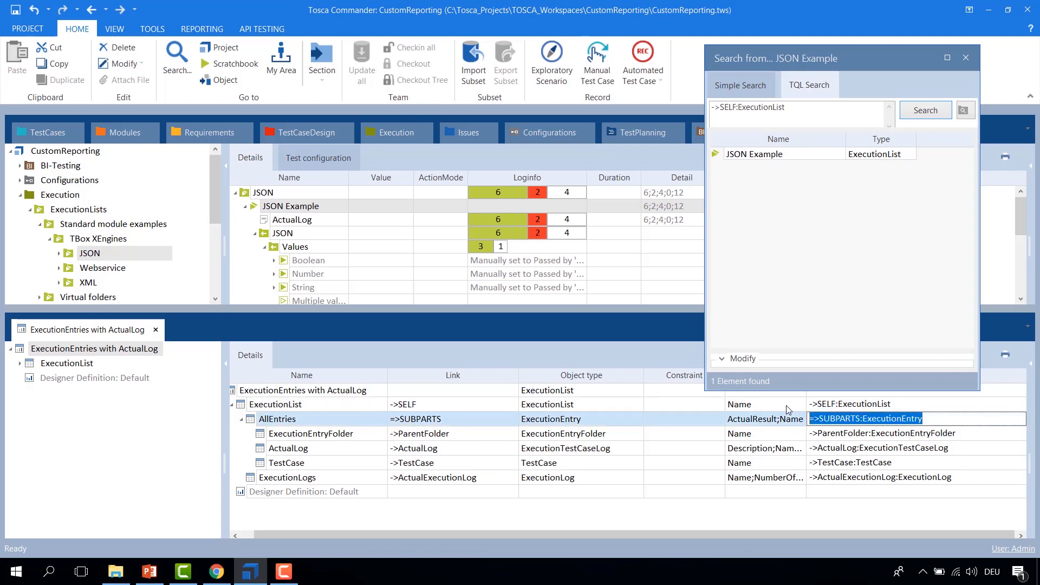
{"action": "key", "text": "ctrl+c"}
{"action": "left_click", "coordinate": [878, 201]}
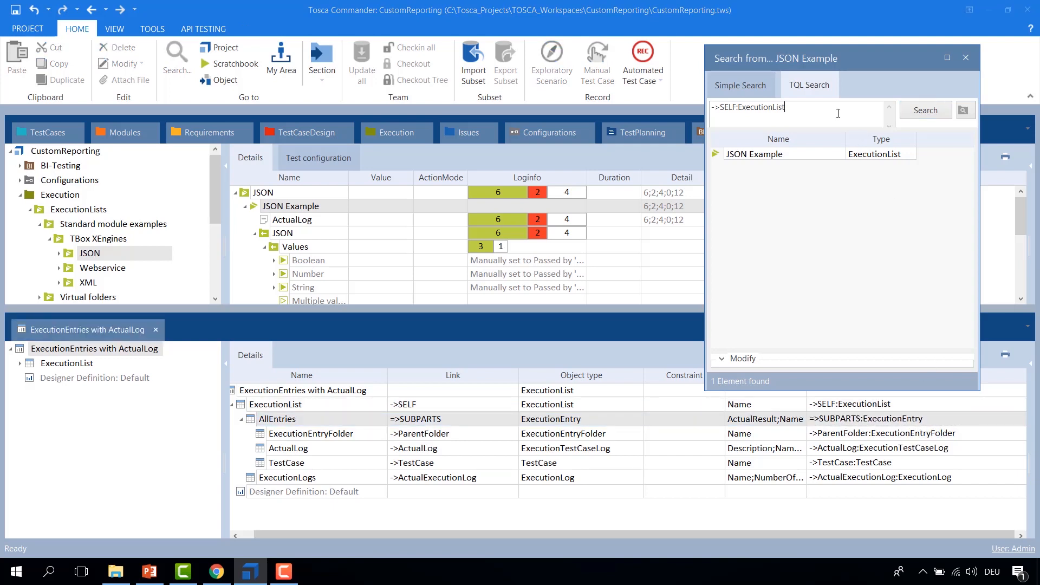
{"action": "key", "text": "ctrl+v"}
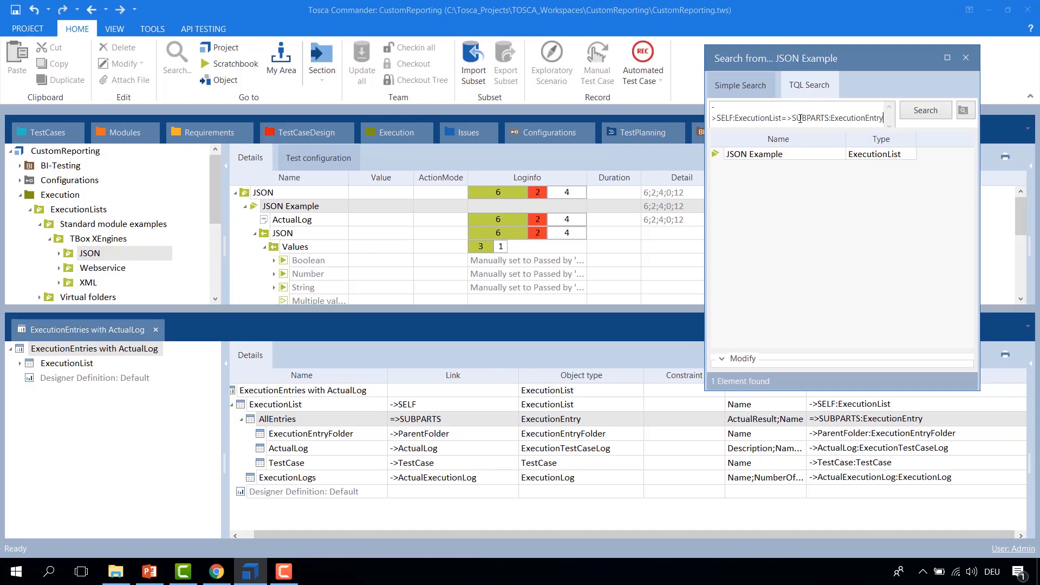
{"action": "left_click_drag", "start_coordinate": [785, 120], "coordinate": [886, 116]}
{"action": "left_click_drag", "start_coordinate": [782, 119], "coordinate": [685, 118]}
{"action": "left_click", "coordinate": [924, 111]}
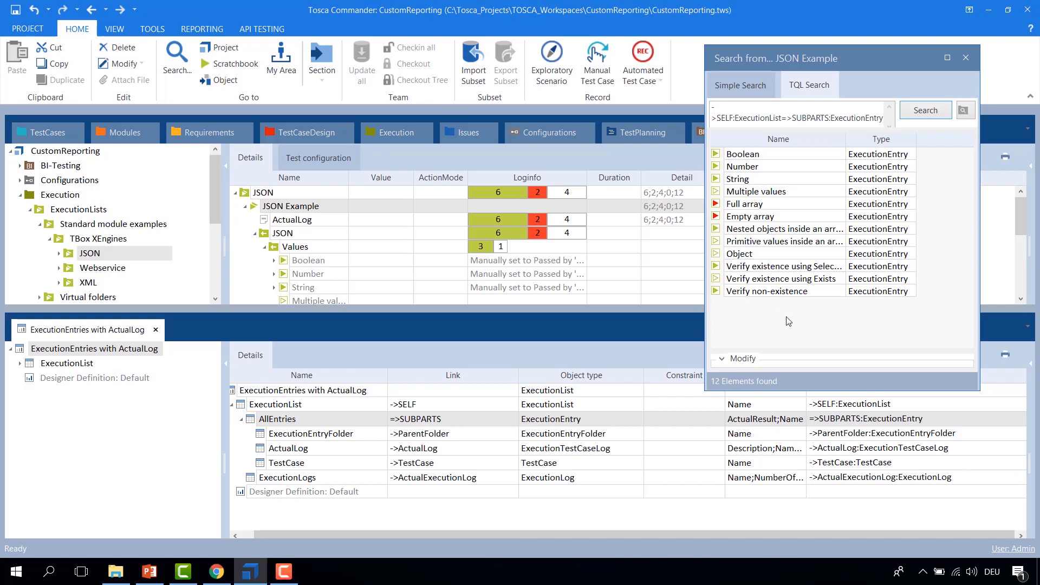
Step: Append the ActualLog query ->ActualLog:ExecutionTestCaseLog to the TQL search and run it
{"action": "left_click_drag", "start_coordinate": [830, 66], "coordinate": [848, 44]}
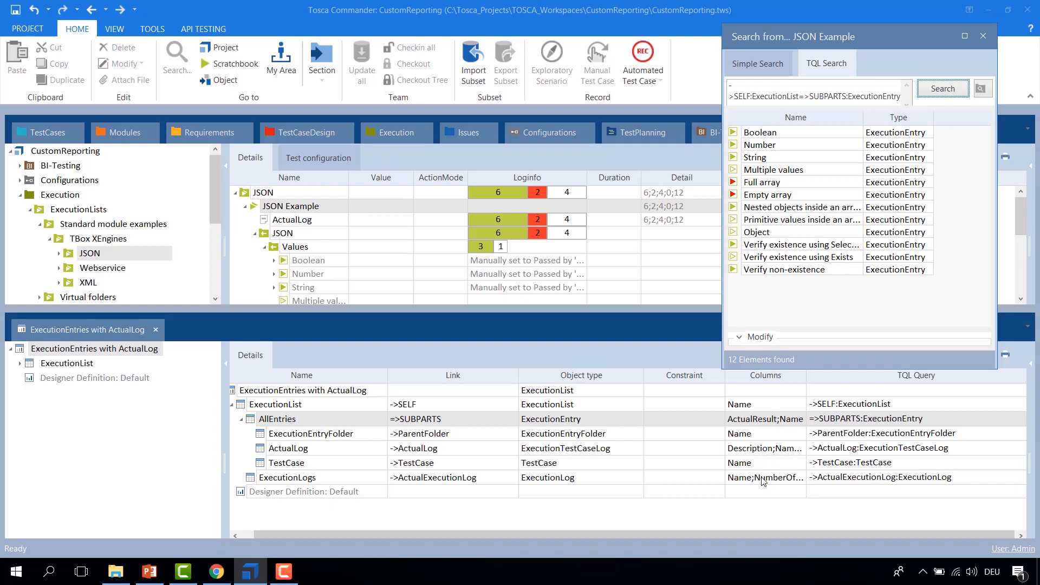
{"action": "left_click", "coordinate": [874, 454]}
{"action": "left_click", "coordinate": [948, 454]}
{"action": "left_click_drag", "start_coordinate": [960, 452], "coordinate": [820, 435]}
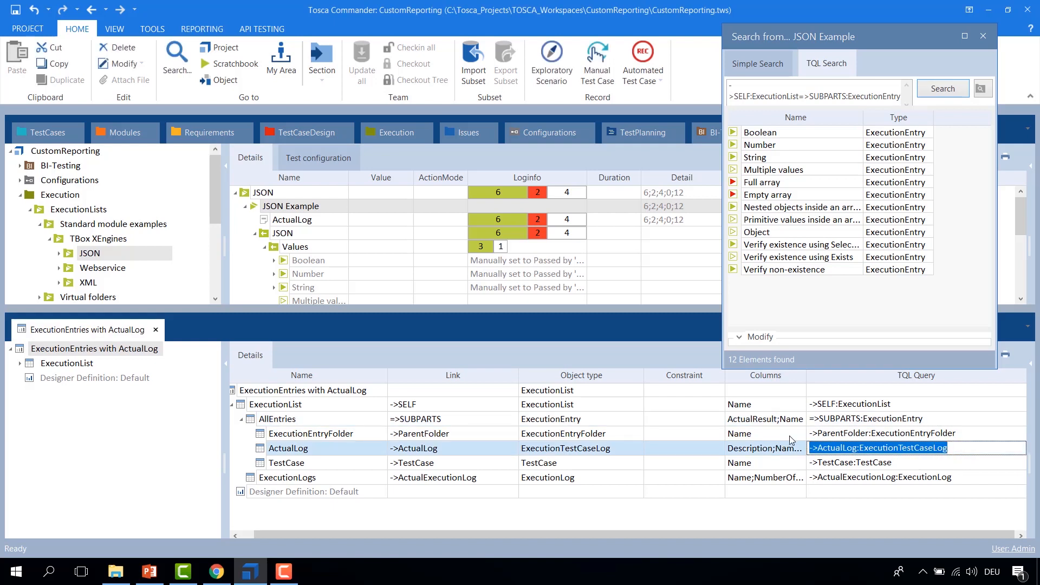
{"action": "left_click_drag", "start_coordinate": [897, 98], "coordinate": [902, 130]}
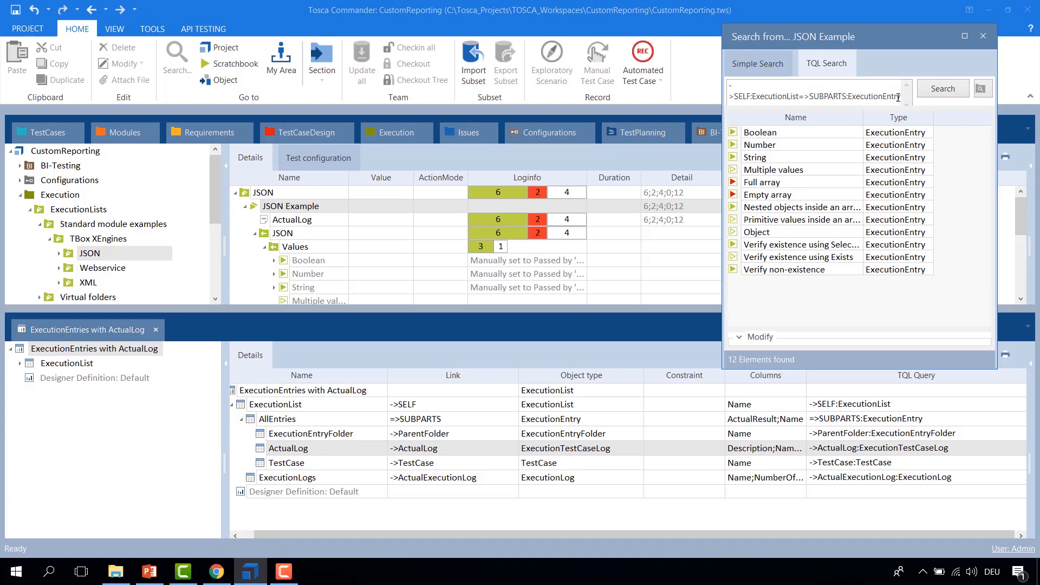
{"action": "key", "text": "ctrl+v"}
{"action": "key", "text": "Return"}
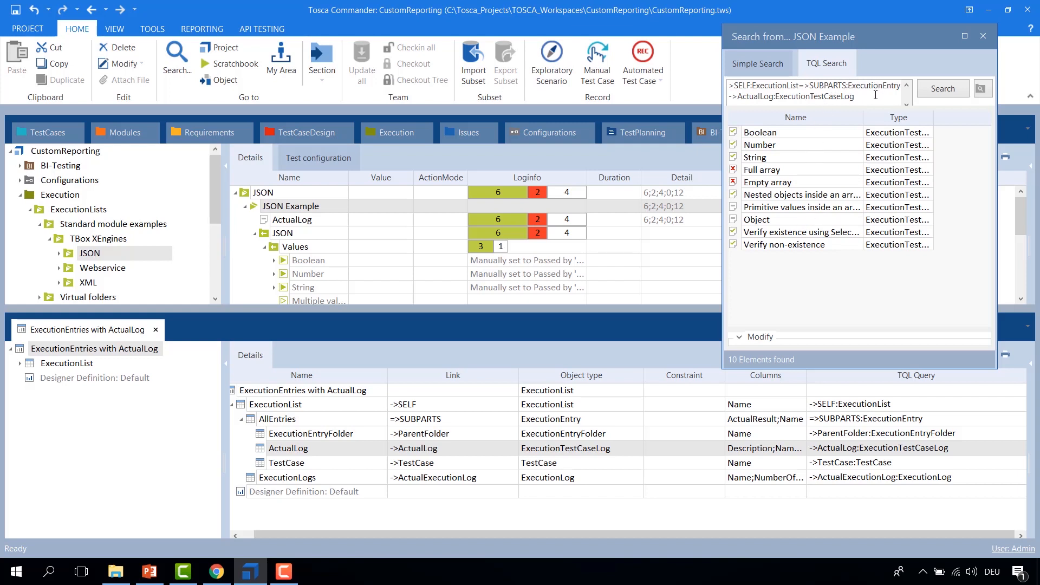
Step: Compare results by removing the ActualLog query line, searching, then pasting it back and searching again
{"action": "left_click_drag", "start_coordinate": [905, 96], "coordinate": [724, 94]}
{"action": "key", "text": "BackSpace"}
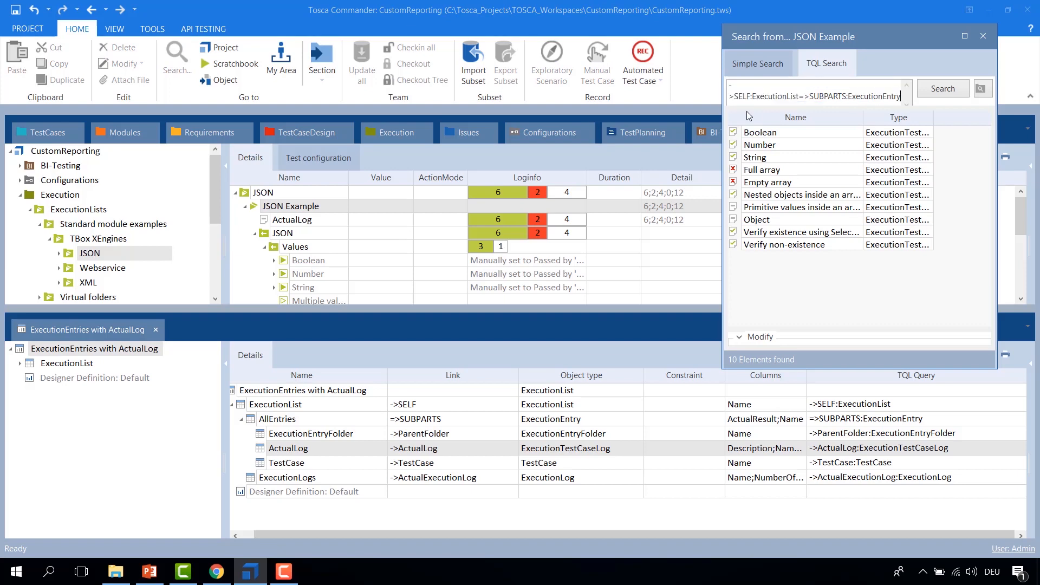
{"action": "key", "text": "Return"}
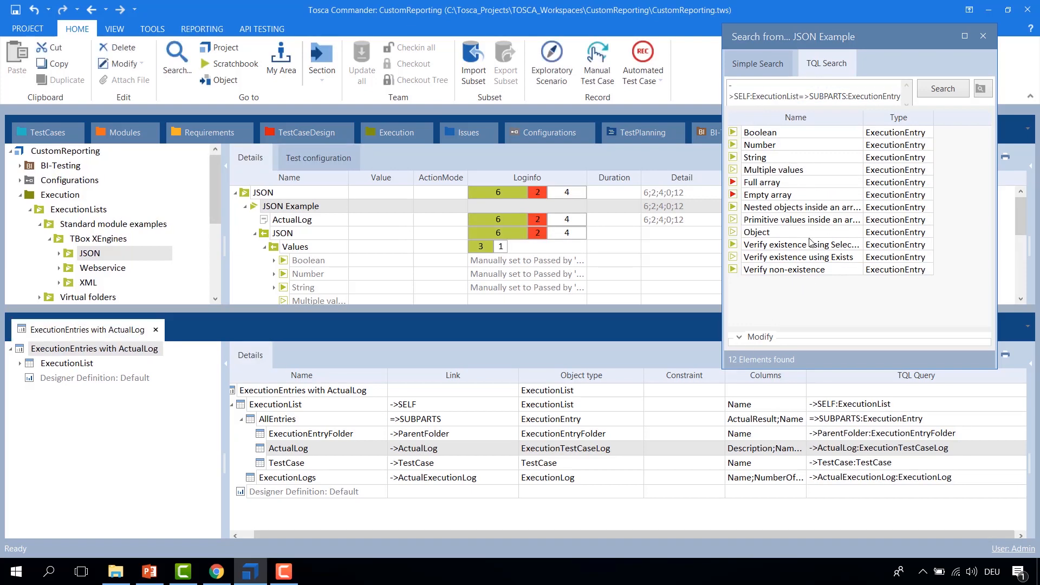
{"action": "left_click", "coordinate": [899, 97]}
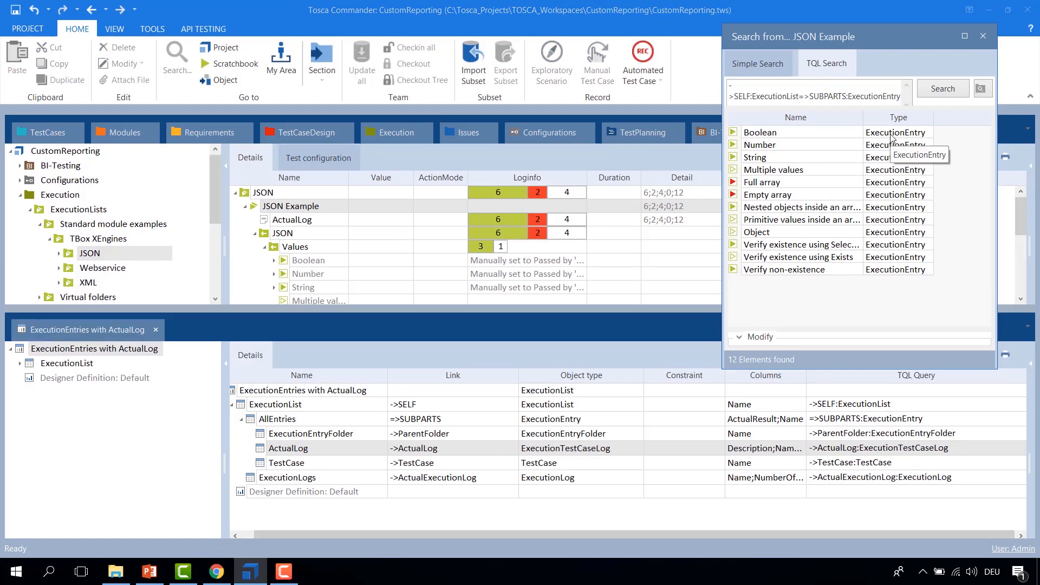
{"action": "key", "text": "ctrl+v"}
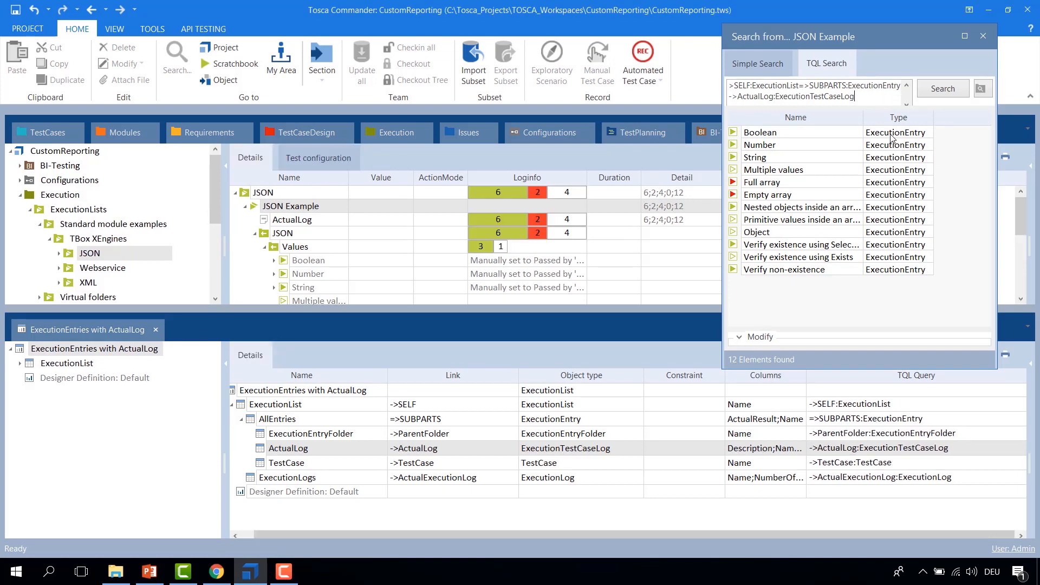
{"action": "key", "text": "Return"}
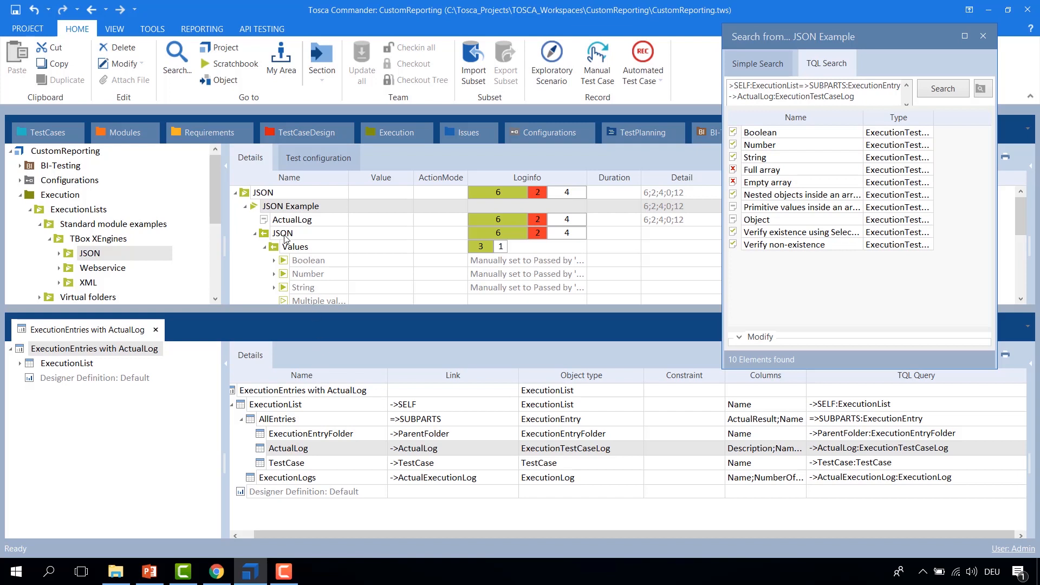
Step: Print the JSON Example list with the ExecutionEntries with ActualLog report to PDF, saved as MOOC_1
{"action": "right_click", "coordinate": [255, 209]}
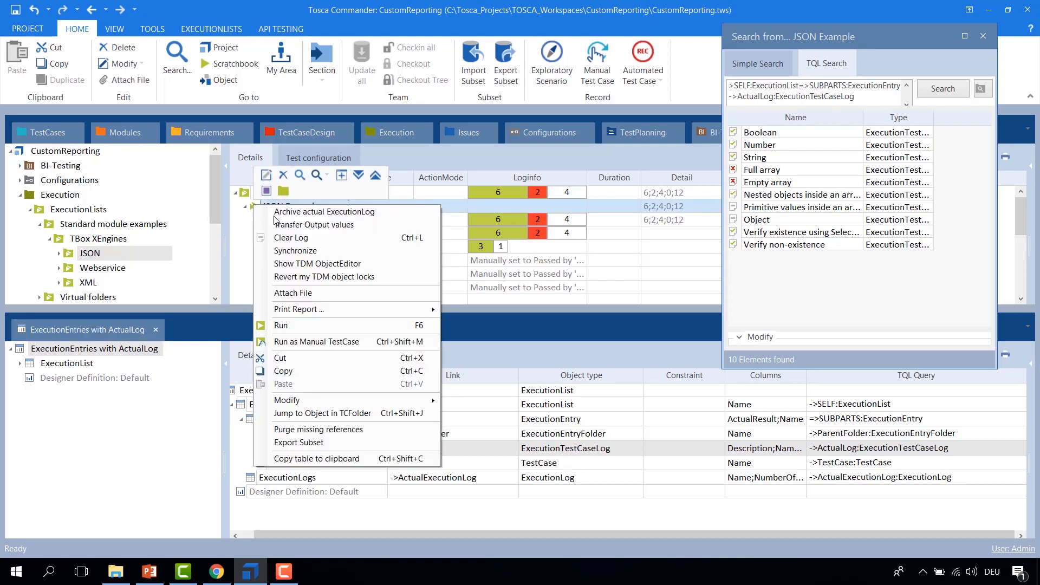
{"action": "mouse_move", "coordinate": [286, 312]}
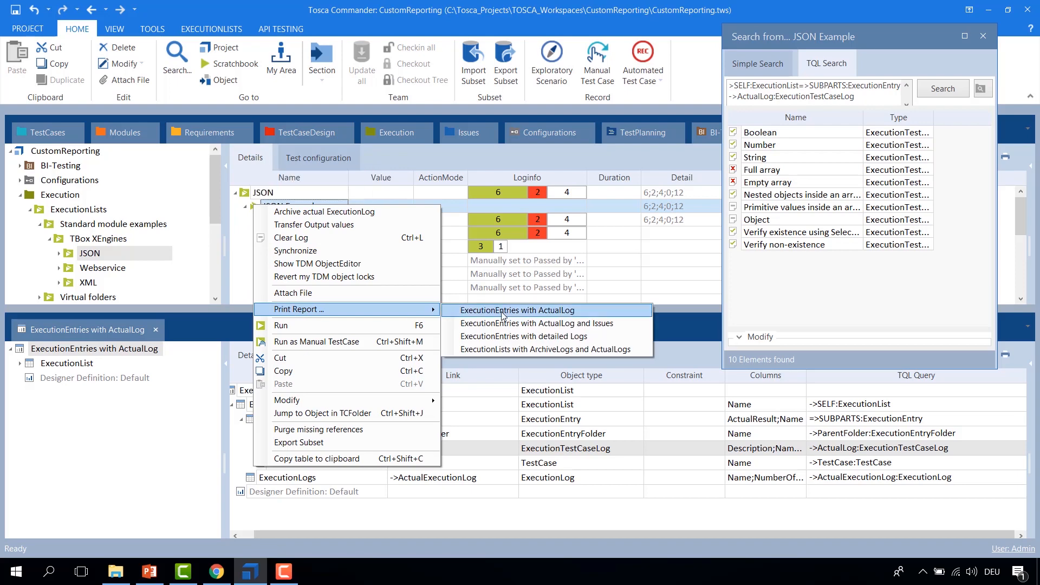
{"action": "left_click", "coordinate": [503, 311]}
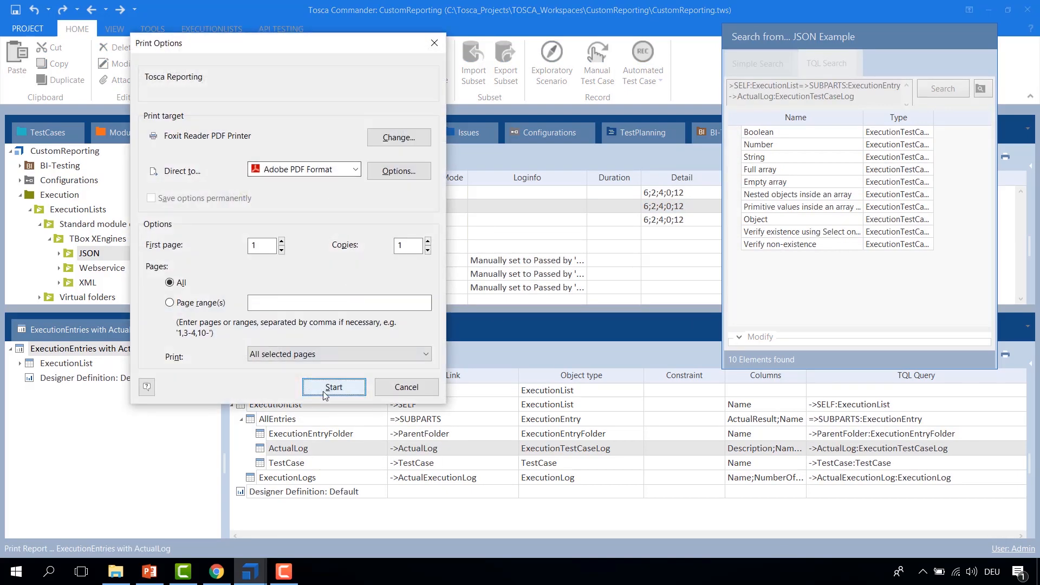
{"action": "key", "text": "Return"}
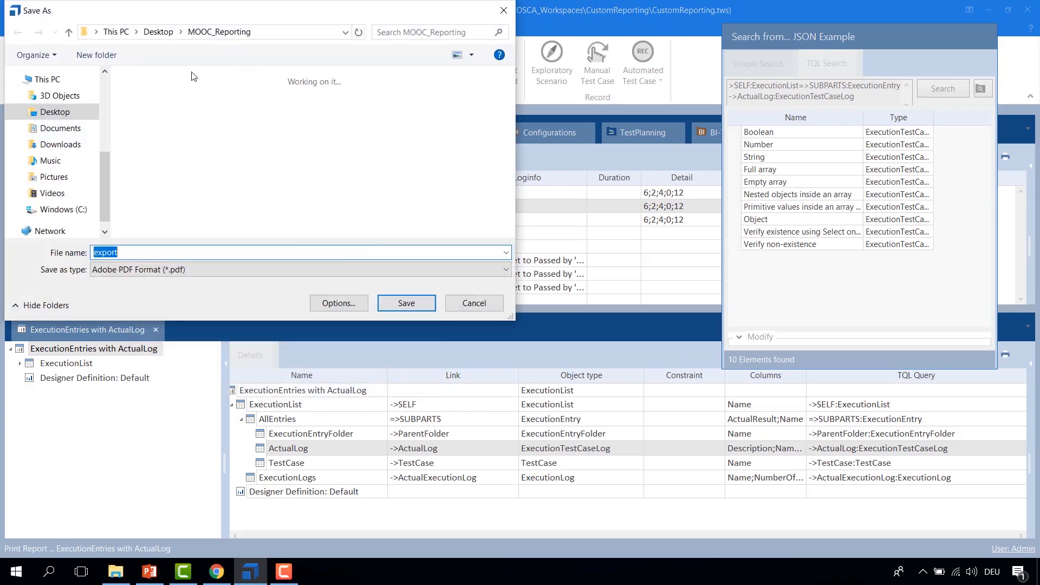
{"action": "type", "text": "M"}
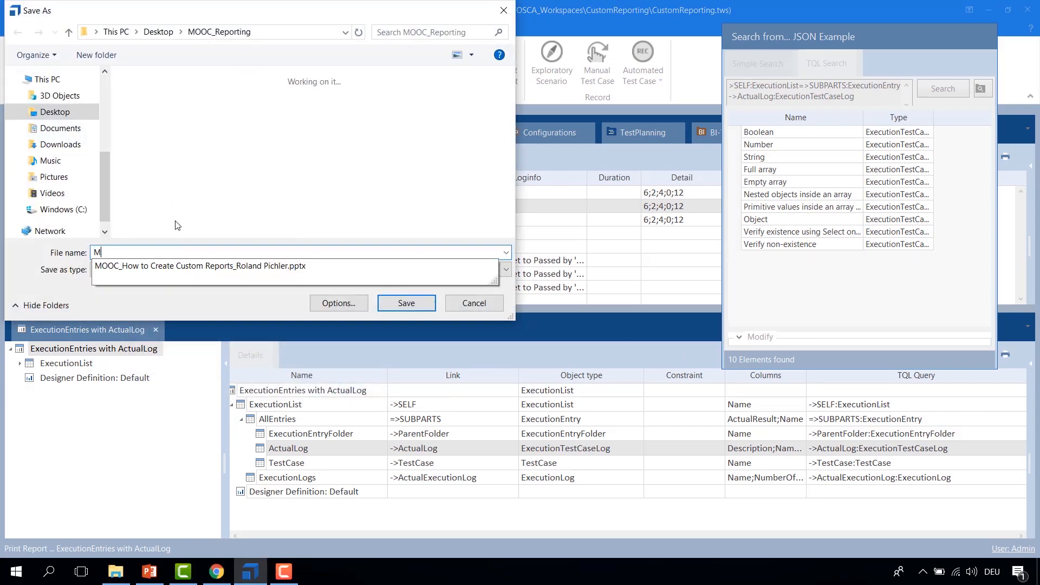
{"action": "type", "text": "OOC_2"}
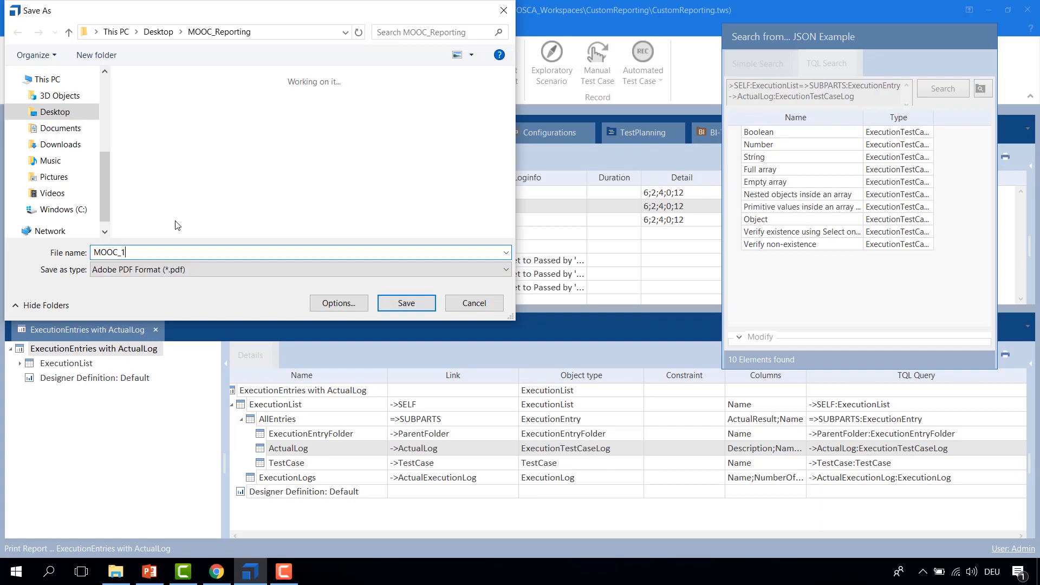
{"action": "key", "text": "Return"}
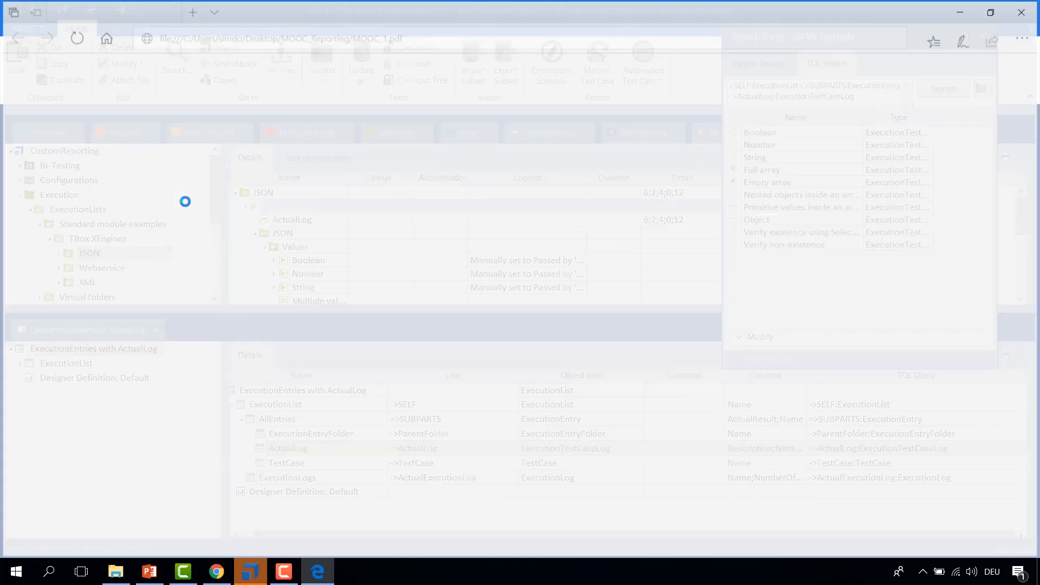
Step: Scroll through the generated MOOC_1.pdf execution report
{"action": "scroll", "coordinate": [193, 210], "scroll_direction": "down", "scroll_amount": 8}
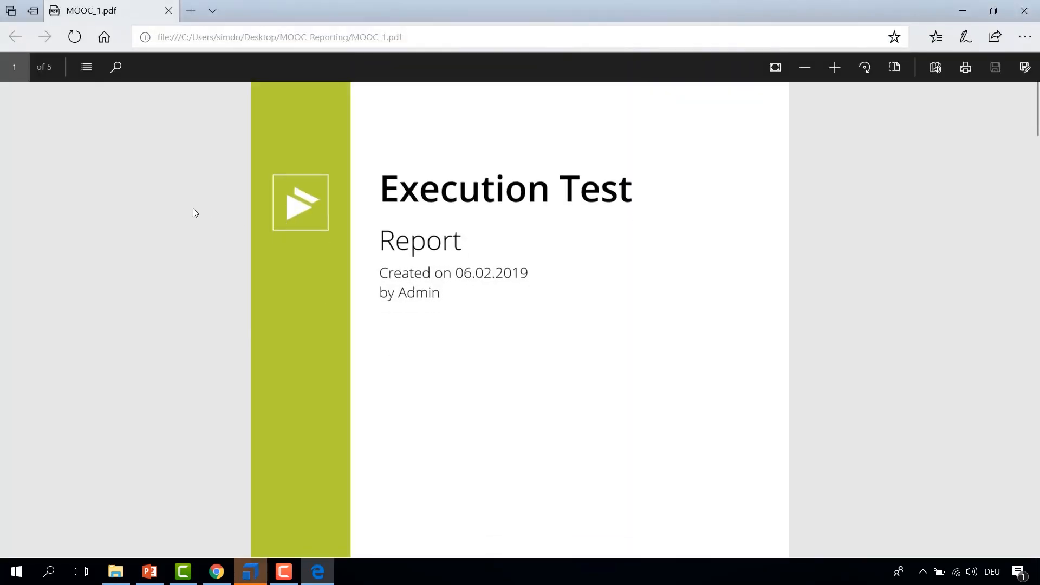
{"action": "scroll", "coordinate": [365, 196], "scroll_direction": "down", "scroll_amount": 2}
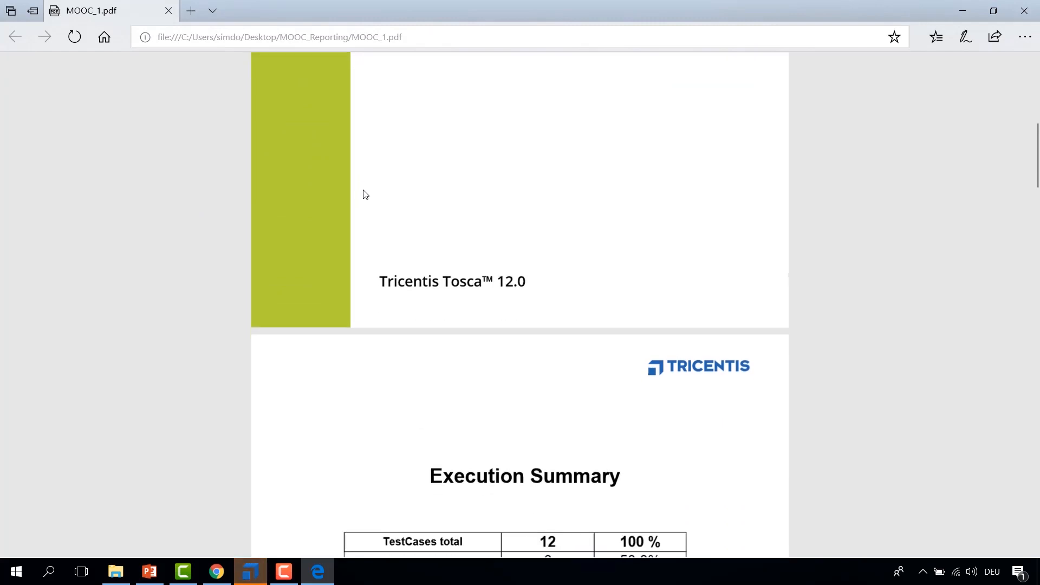
{"action": "scroll", "coordinate": [366, 195], "scroll_direction": "up", "scroll_amount": 1}
{"action": "scroll", "coordinate": [365, 194], "scroll_direction": "up", "scroll_amount": 6}
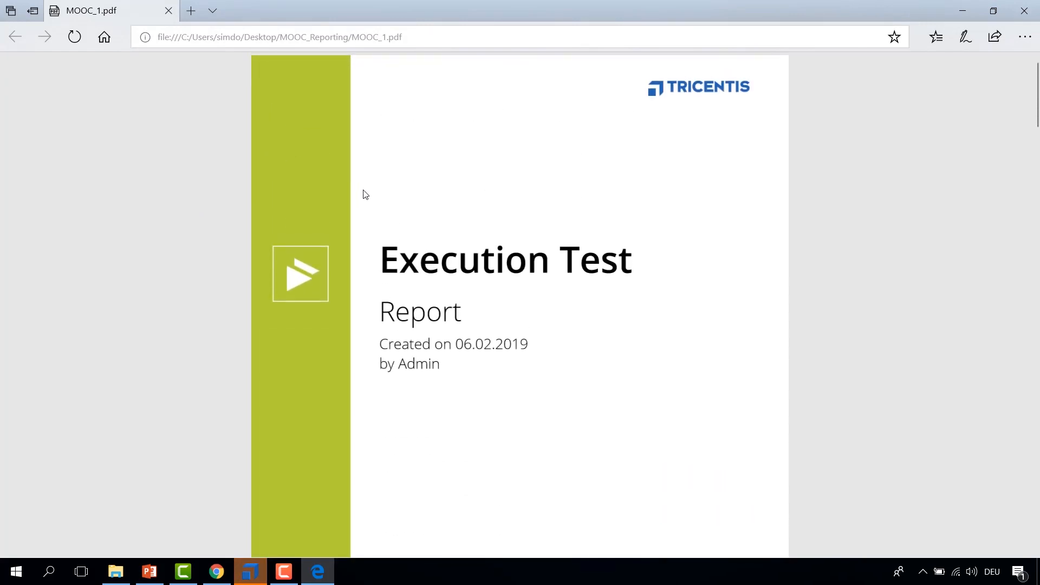
Step: Page through the rest of MOOC_1.pdf, from the cover to the execution details, then close the PDF viewer
{"action": "scroll", "coordinate": [365, 195], "scroll_direction": "down", "scroll_amount": 2}
{"action": "scroll", "coordinate": [364, 191], "scroll_direction": "down", "scroll_amount": 1}
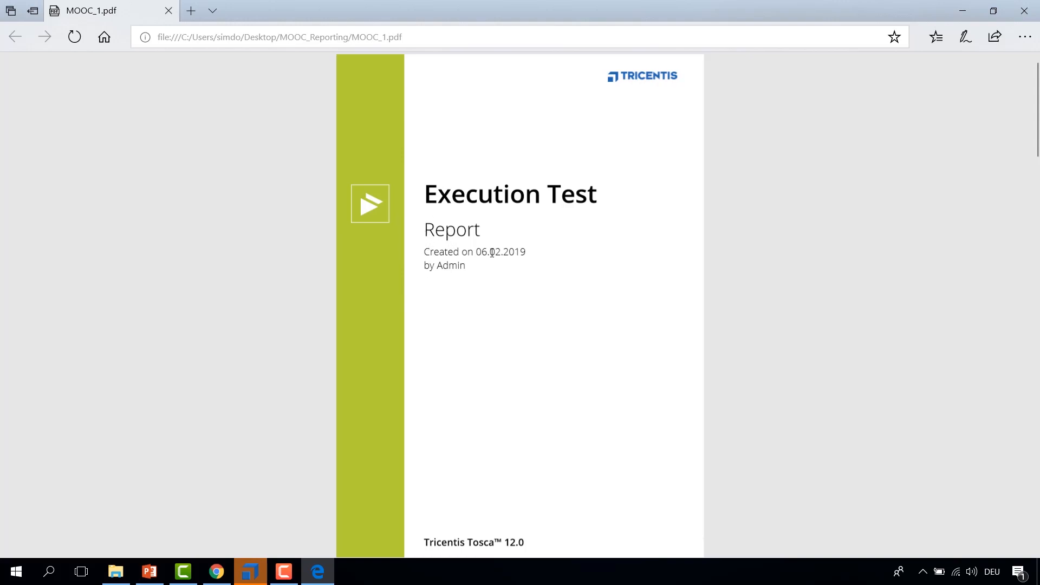
{"action": "scroll", "coordinate": [481, 512], "scroll_direction": "down", "scroll_amount": 5}
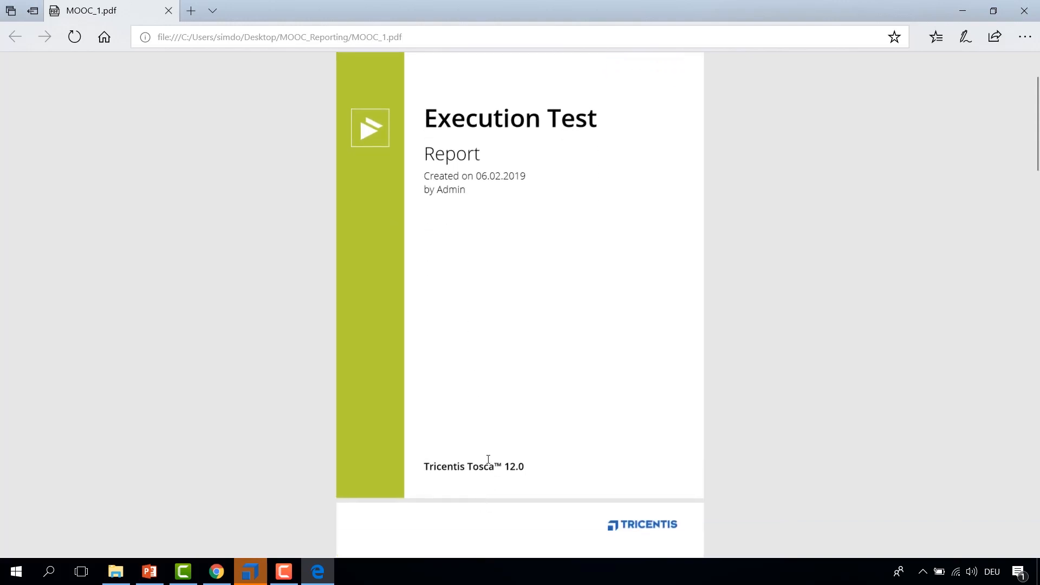
{"action": "scroll", "coordinate": [500, 356], "scroll_direction": "down", "scroll_amount": 4}
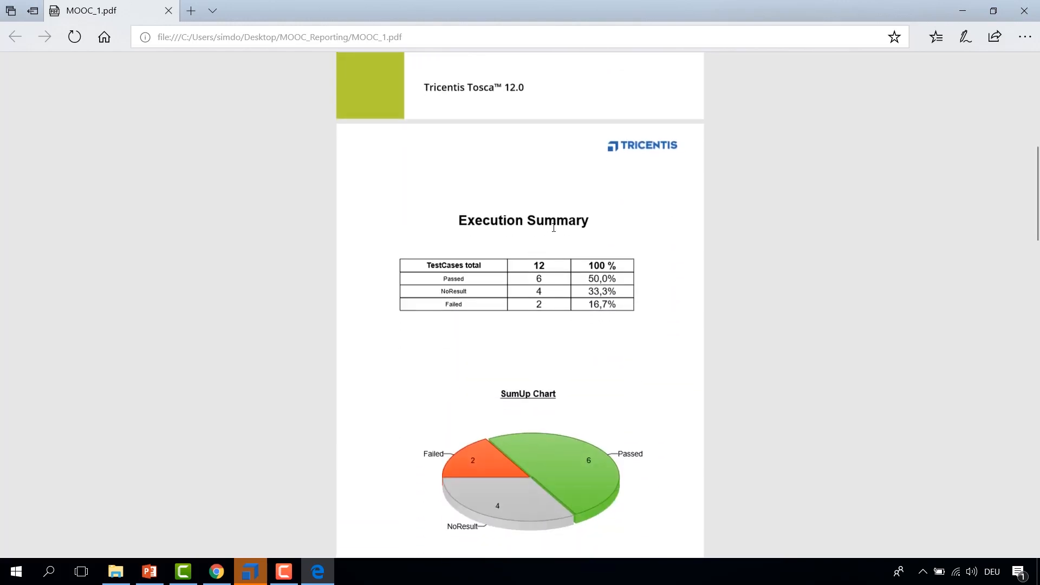
{"action": "scroll", "coordinate": [532, 204], "scroll_direction": "down", "scroll_amount": 2}
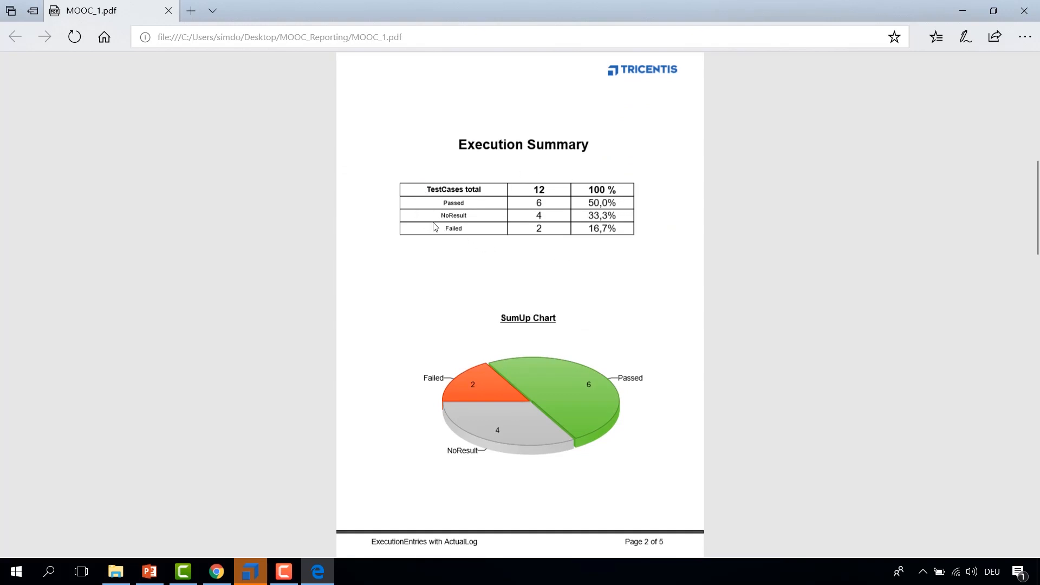
{"action": "scroll", "coordinate": [450, 202], "scroll_direction": "down", "scroll_amount": 3}
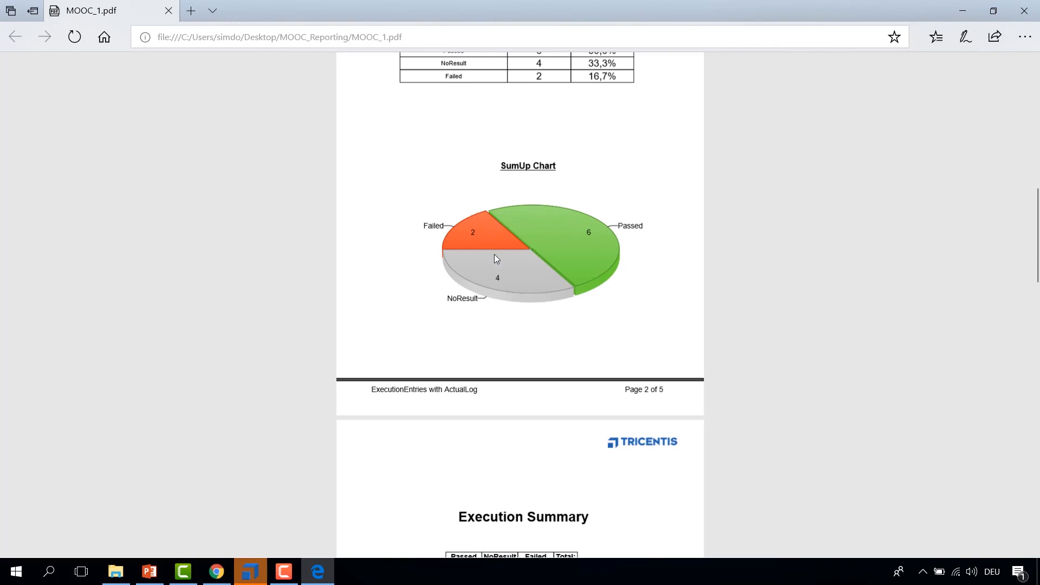
{"action": "scroll", "coordinate": [507, 269], "scroll_direction": "down", "scroll_amount": 6}
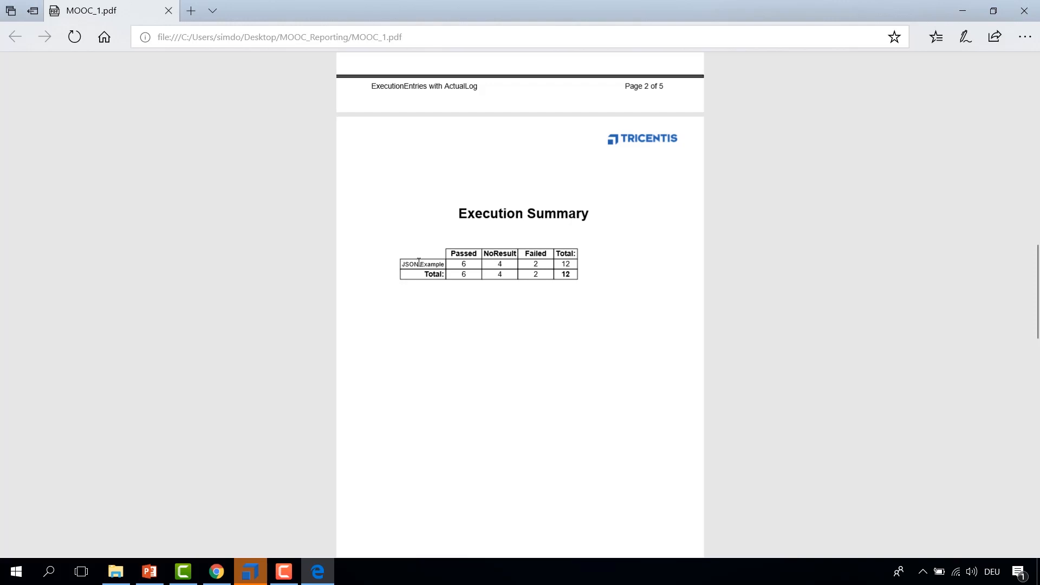
{"action": "scroll", "coordinate": [405, 263], "scroll_direction": "down", "scroll_amount": 10}
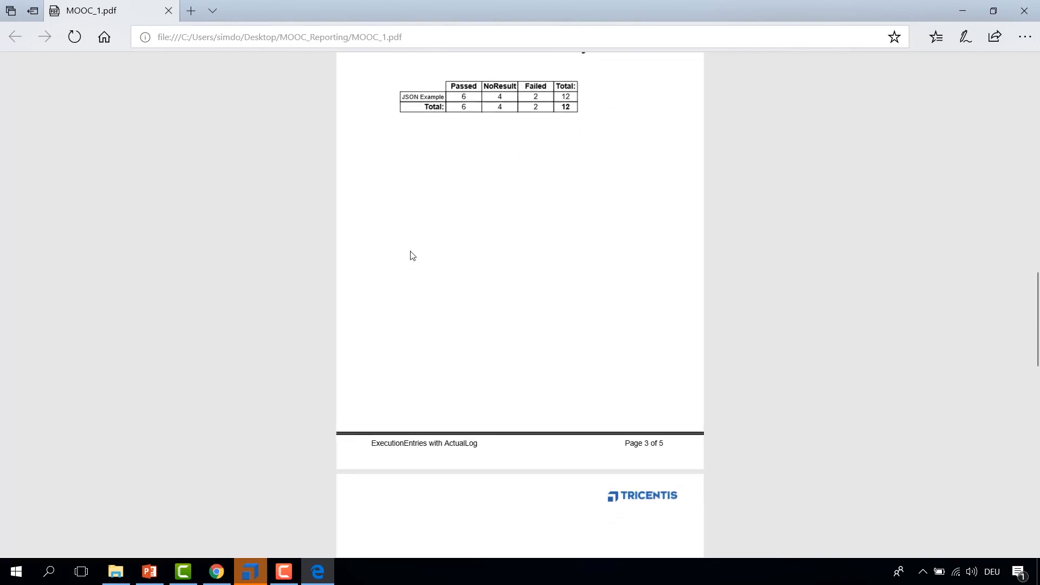
{"action": "scroll", "coordinate": [494, 169], "scroll_direction": "down", "scroll_amount": 2}
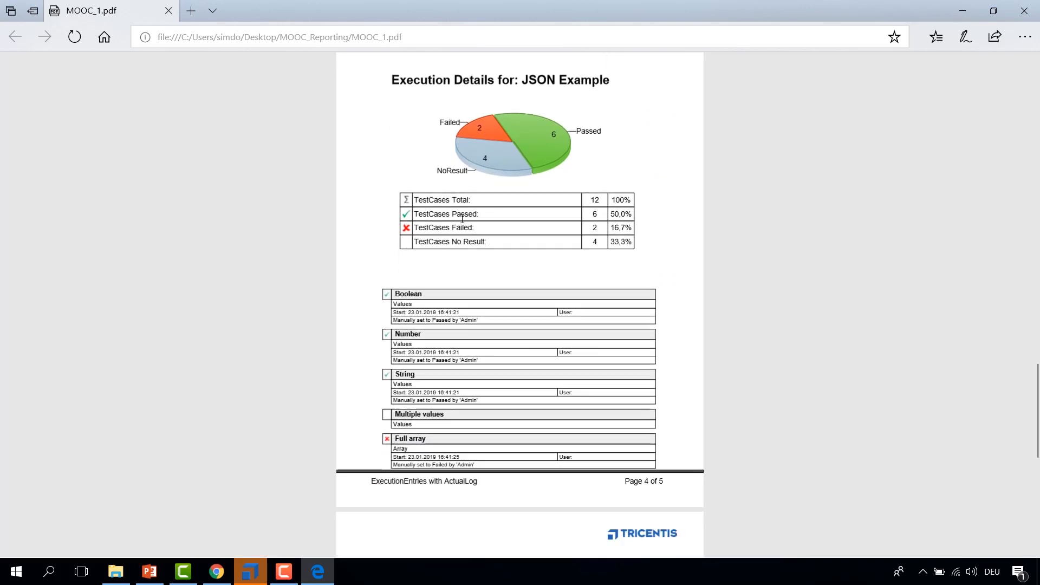
{"action": "scroll", "coordinate": [489, 200], "scroll_direction": "down", "scroll_amount": 4}
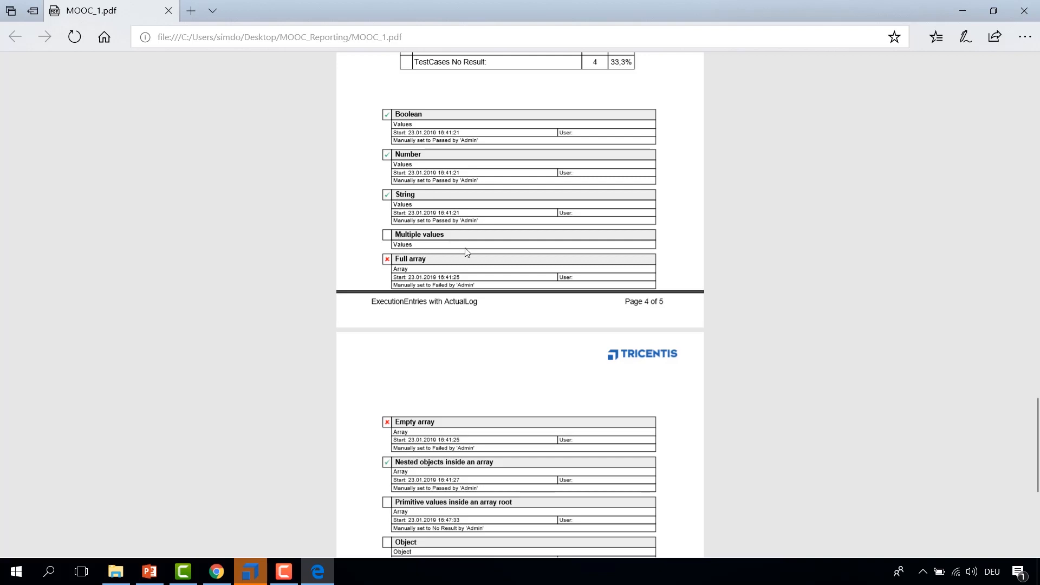
{"action": "scroll", "coordinate": [465, 250], "scroll_direction": "down", "scroll_amount": 6}
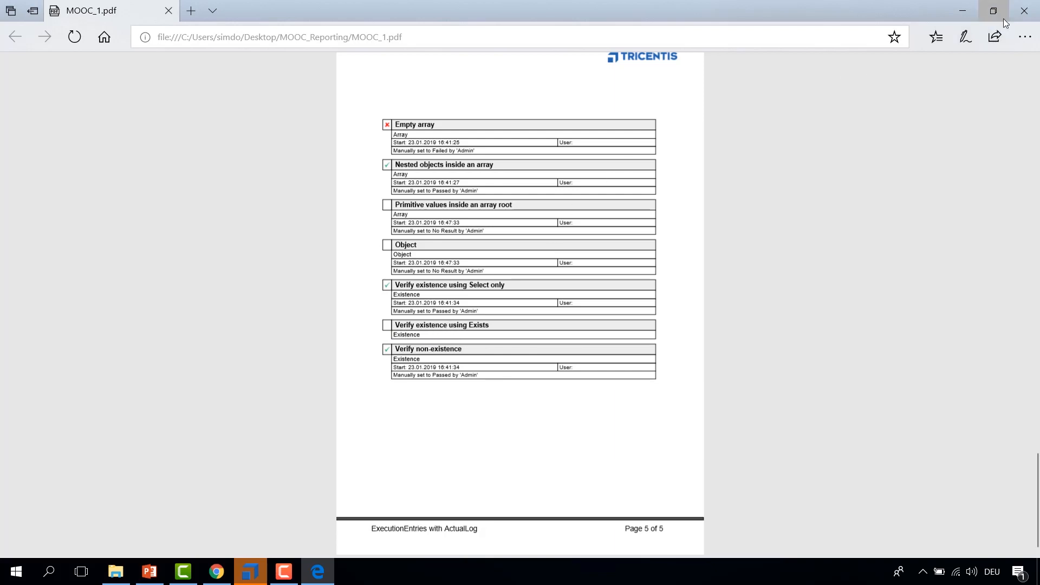
{"action": "left_click", "coordinate": [1024, 11]}
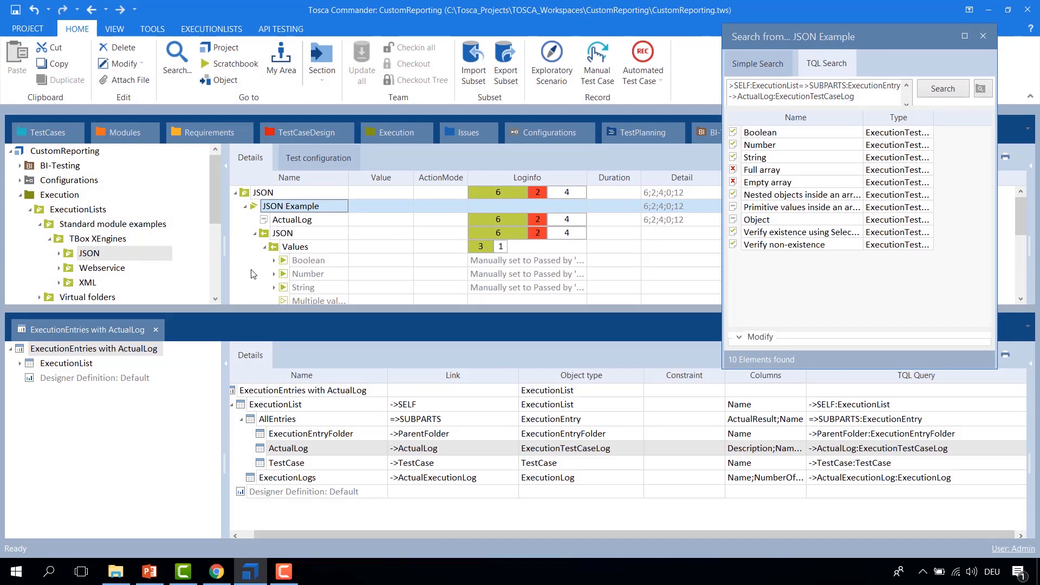
Step: Step through each node of the ExecutionEntries with ActualLog report definition to review its link and TQL query
{"action": "left_click", "coordinate": [240, 447]}
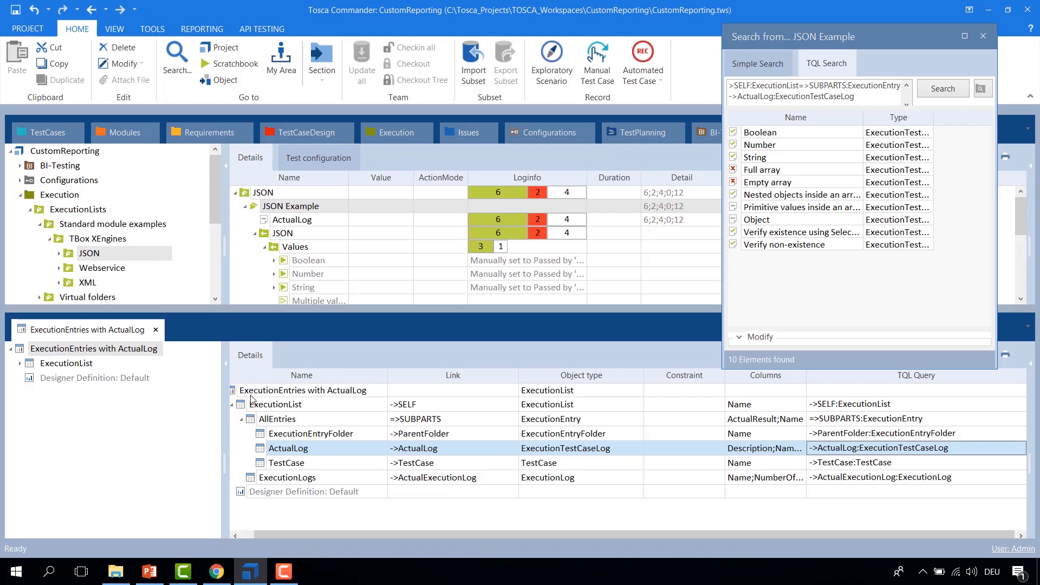
{"action": "left_click", "coordinate": [302, 420]}
{"action": "left_click", "coordinate": [312, 436]}
{"action": "left_click", "coordinate": [309, 448]}
{"action": "left_click", "coordinate": [304, 462]}
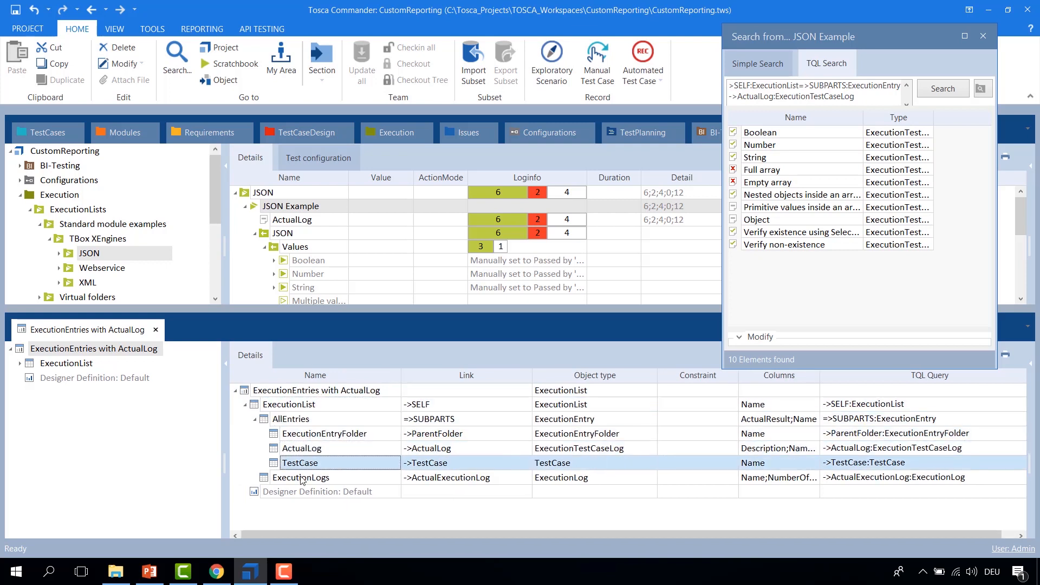
{"action": "left_click", "coordinate": [301, 478]}
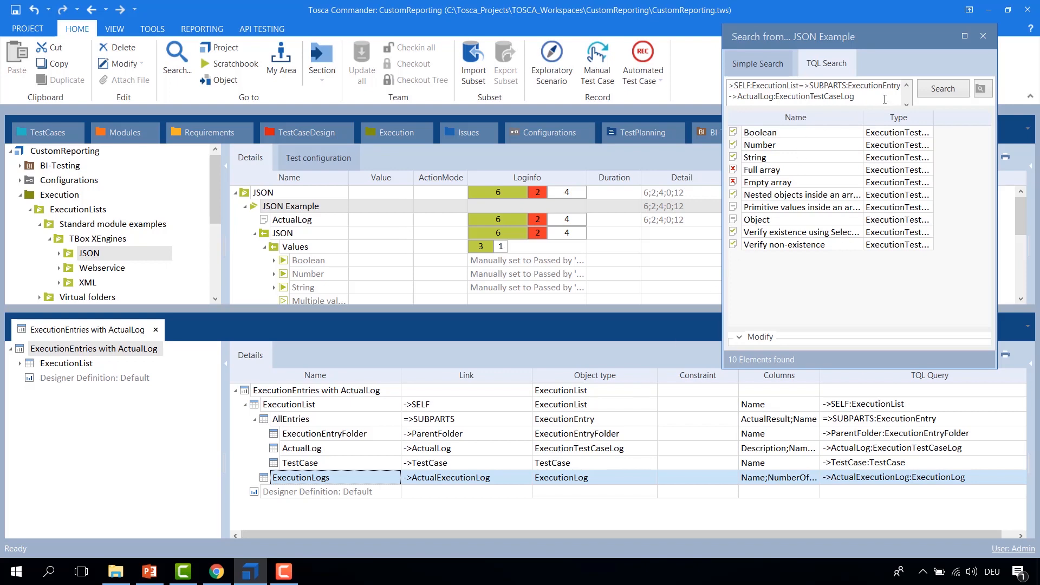
Step: Replace the TQL search query with =>SUBPARTS and run it from the JSON Example execution list
{"action": "left_click_drag", "start_coordinate": [884, 99], "coordinate": [740, 75]}
{"action": "type", "text": "=>SUBPARTS"}
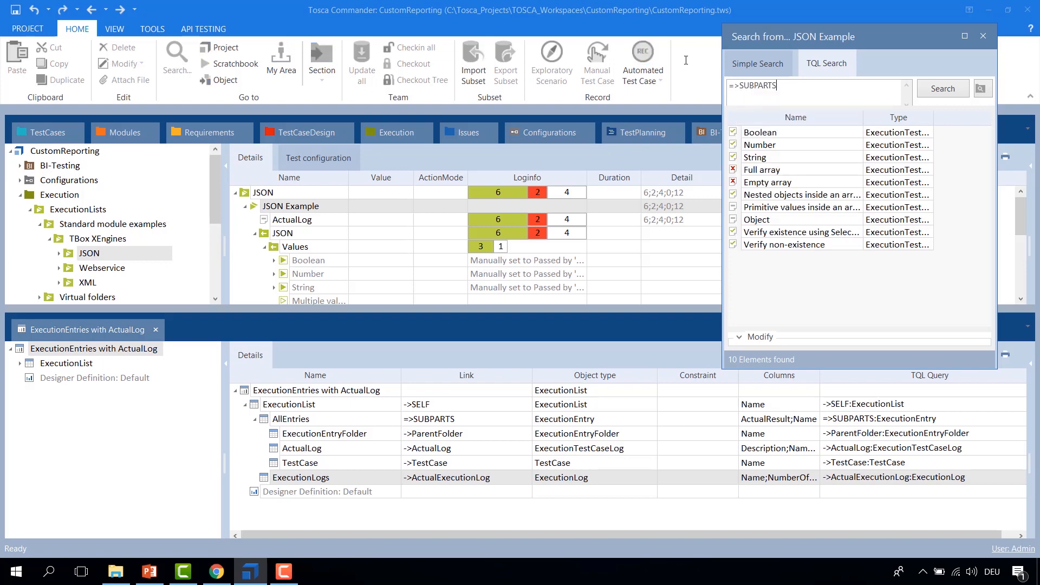
{"action": "key", "text": "Return"}
{"action": "left_click_drag", "start_coordinate": [791, 86], "coordinate": [729, 85]}
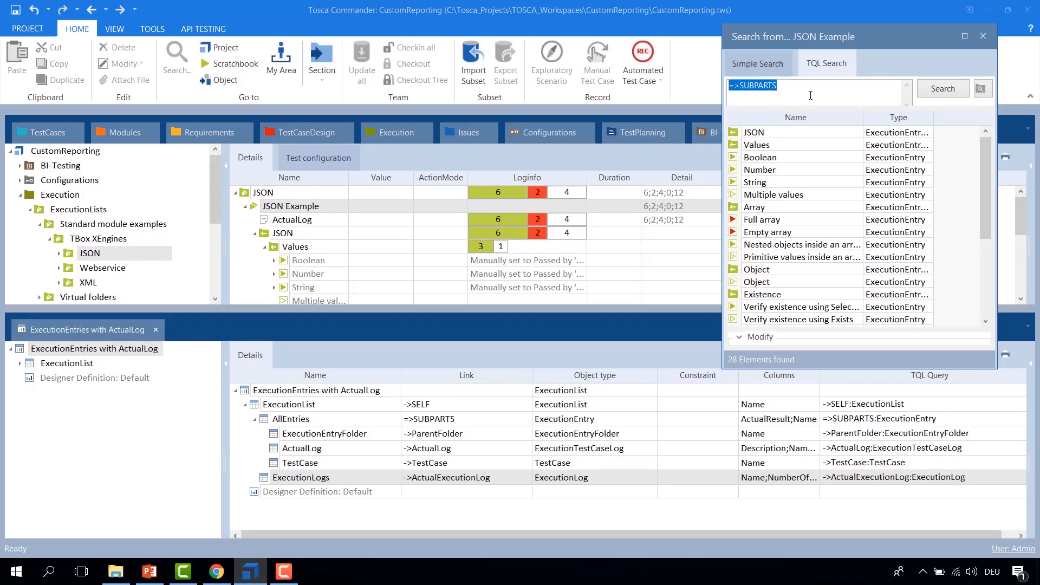
{"action": "left_click_drag", "start_coordinate": [933, 117], "coordinate": [957, 117]}
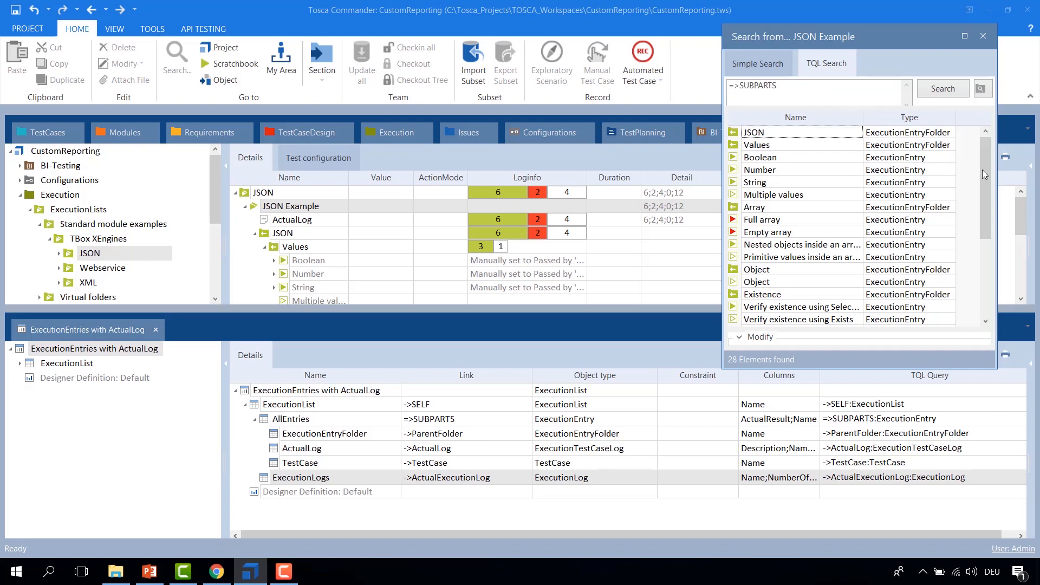
Step: Examine the =>SUBPARTS search results and the JSON Example execution list entries beside them
{"action": "scroll", "coordinate": [905, 195], "scroll_direction": "down", "scroll_amount": 2}
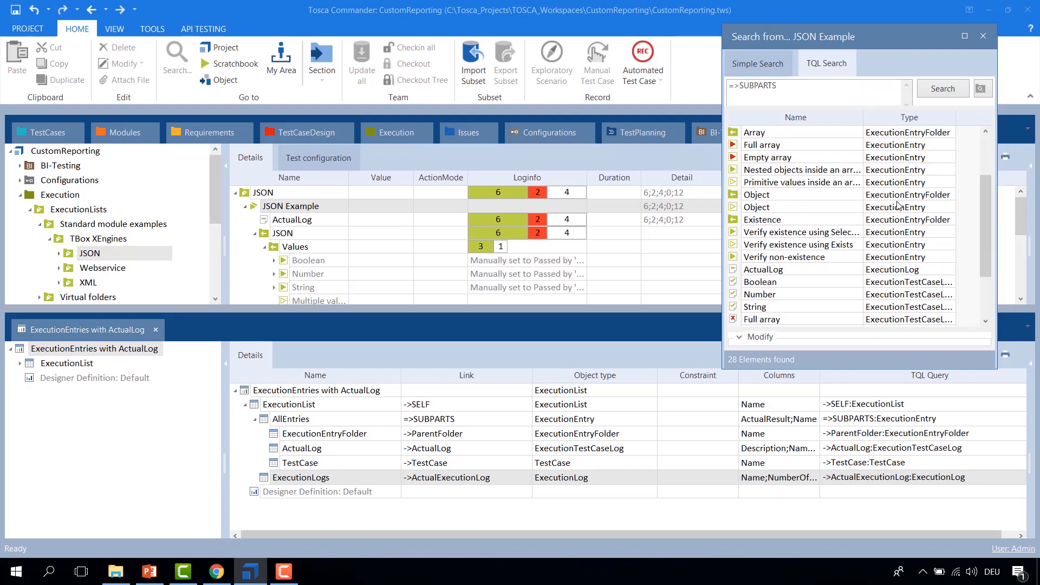
{"action": "scroll", "coordinate": [898, 203], "scroll_direction": "down", "scroll_amount": 2}
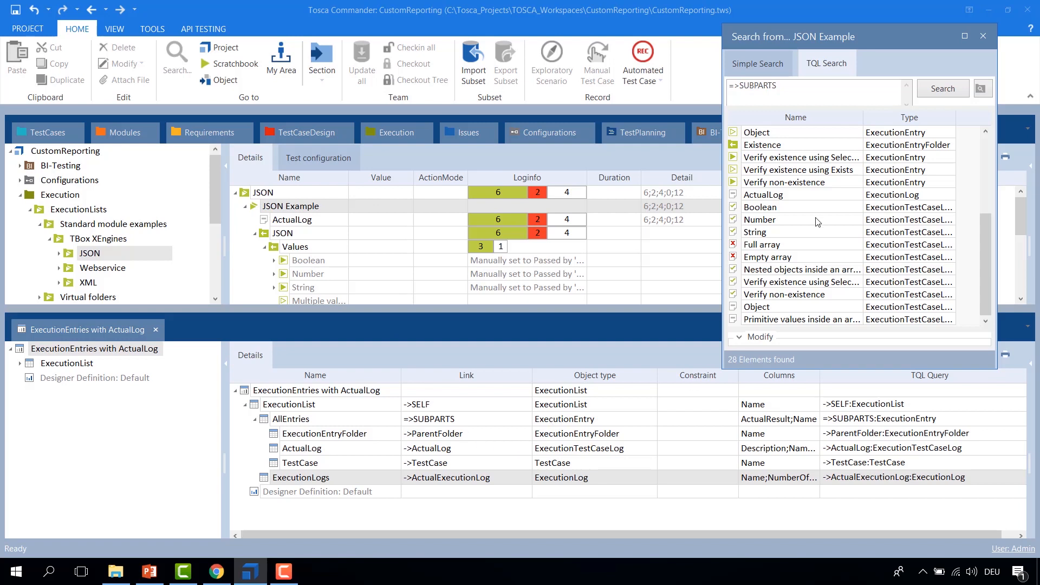
{"action": "left_click", "coordinate": [736, 161]}
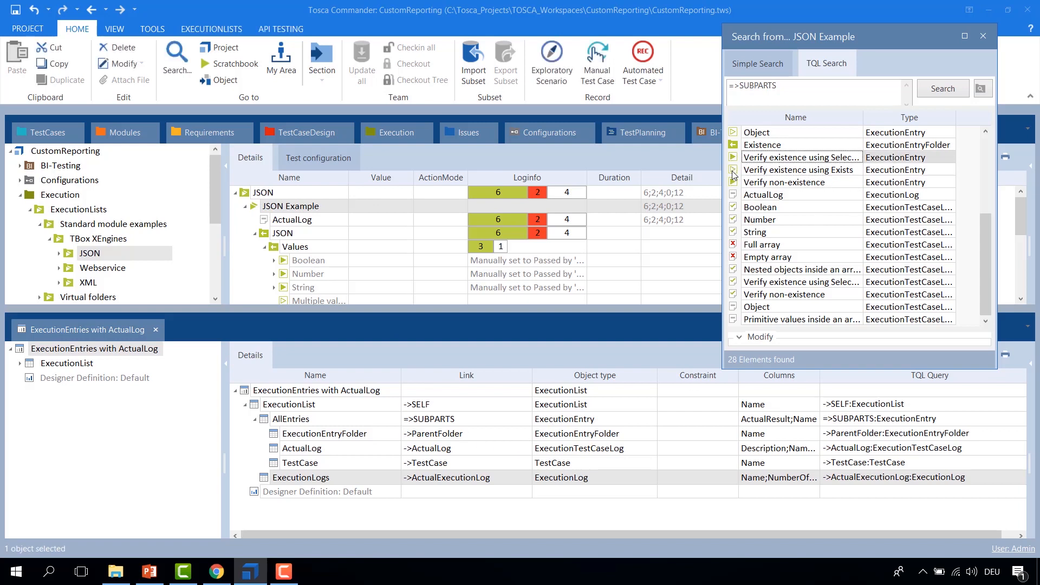
{"action": "left_click", "coordinate": [733, 171]}
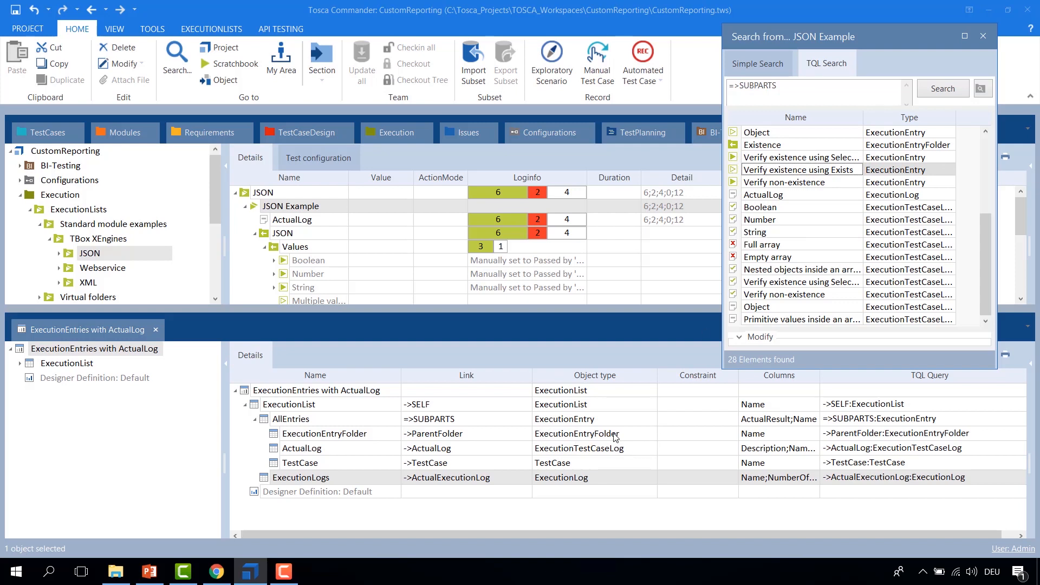
{"action": "left_click", "coordinate": [263, 232]}
{"action": "left_click", "coordinate": [274, 249]}
{"action": "left_click", "coordinate": [262, 231]}
{"action": "left_click", "coordinate": [273, 247]}
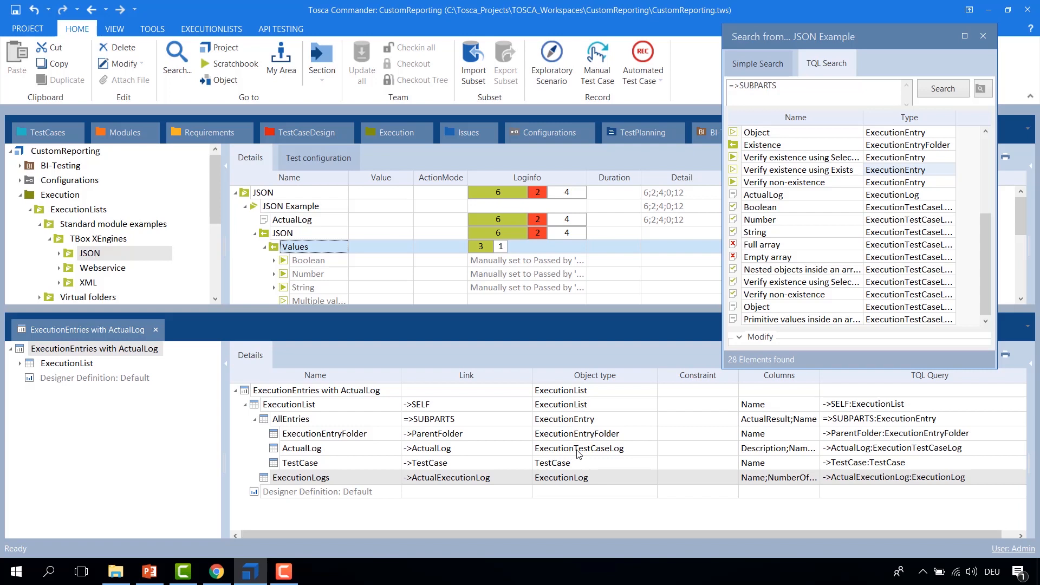
{"action": "left_click", "coordinate": [800, 274]}
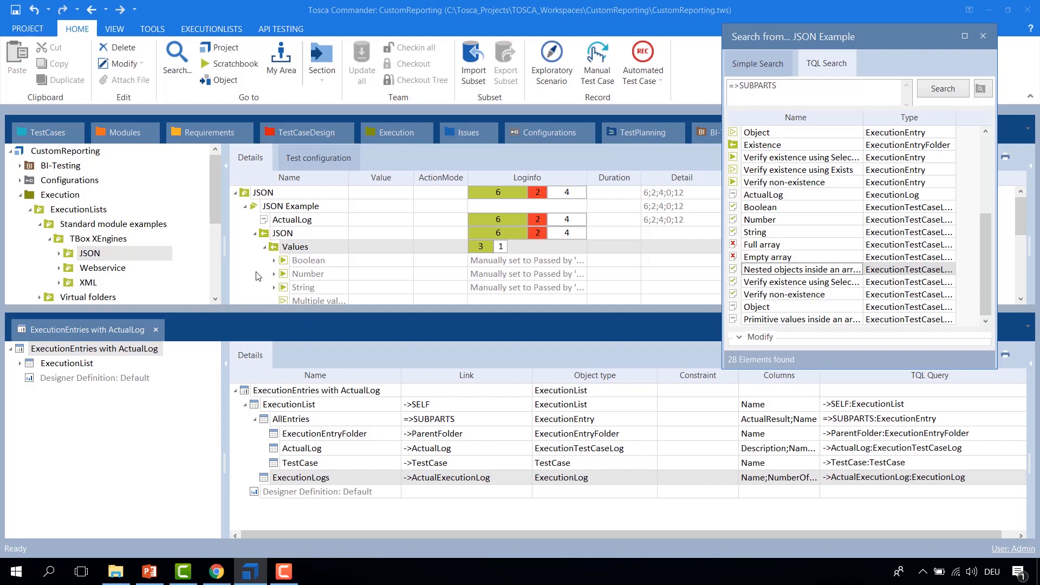
{"action": "left_click", "coordinate": [284, 264]}
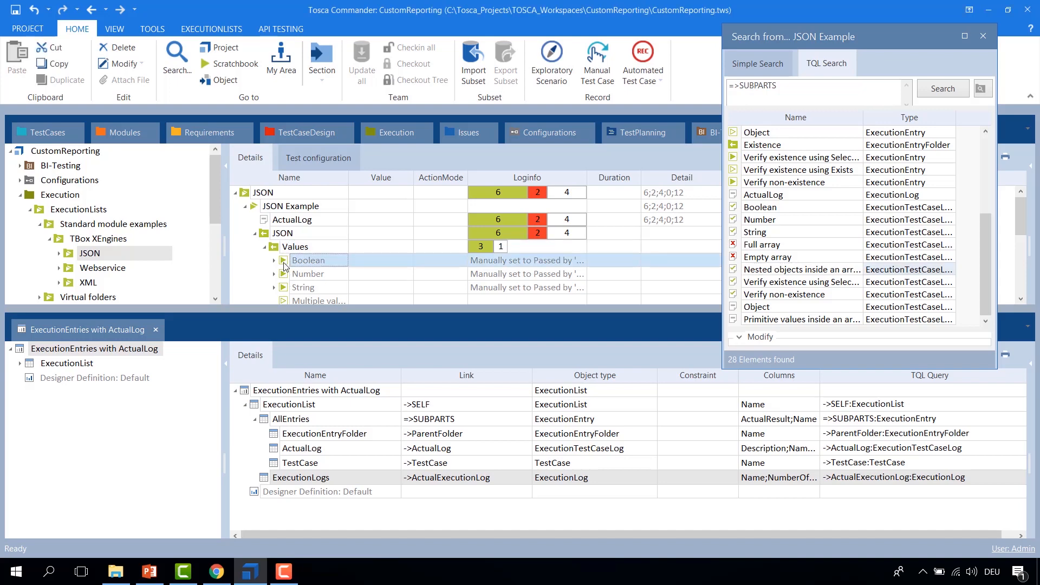
Step: Jump from the Boolean execution entry to its test case, then navigate back to the execution list
{"action": "right_click", "coordinate": [282, 264]}
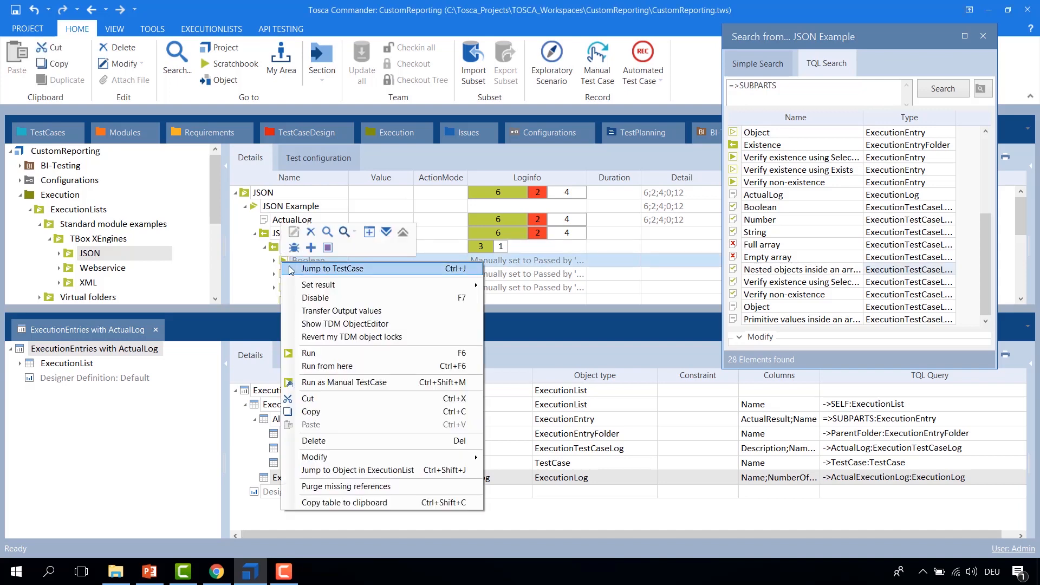
{"action": "left_click", "coordinate": [376, 274]}
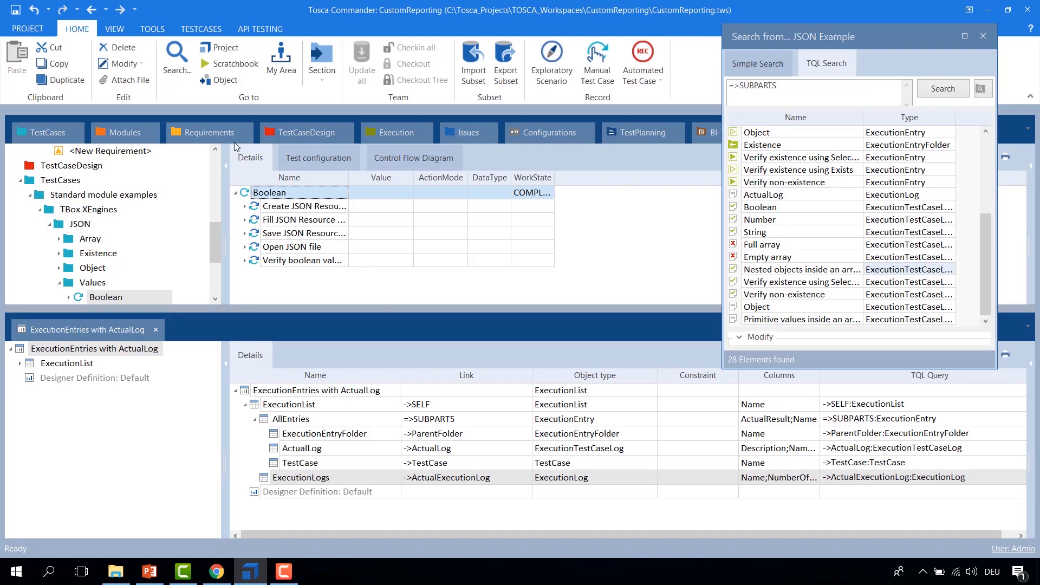
{"action": "left_click", "coordinate": [93, 12]}
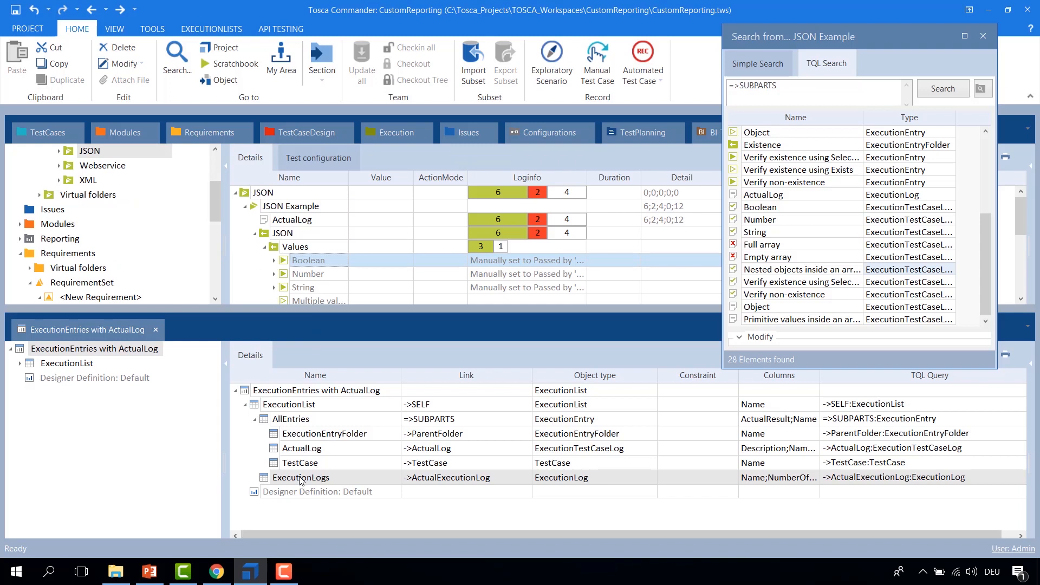
Step: Compare the execution list's ActualLog node with the ActualLog item in the search results
{"action": "left_click", "coordinate": [267, 220]}
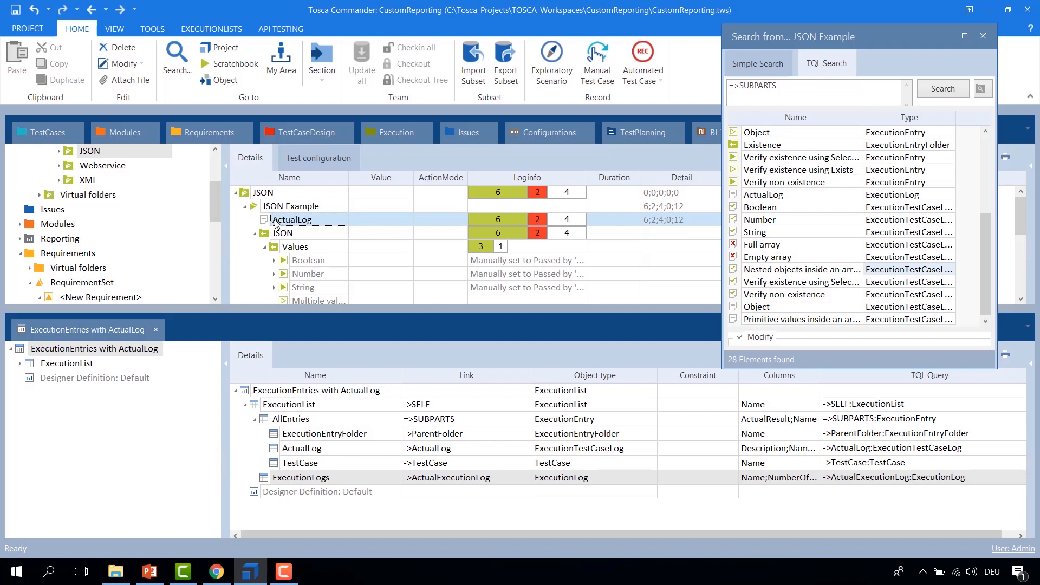
{"action": "left_click_drag", "start_coordinate": [984, 260], "coordinate": [981, 147]}
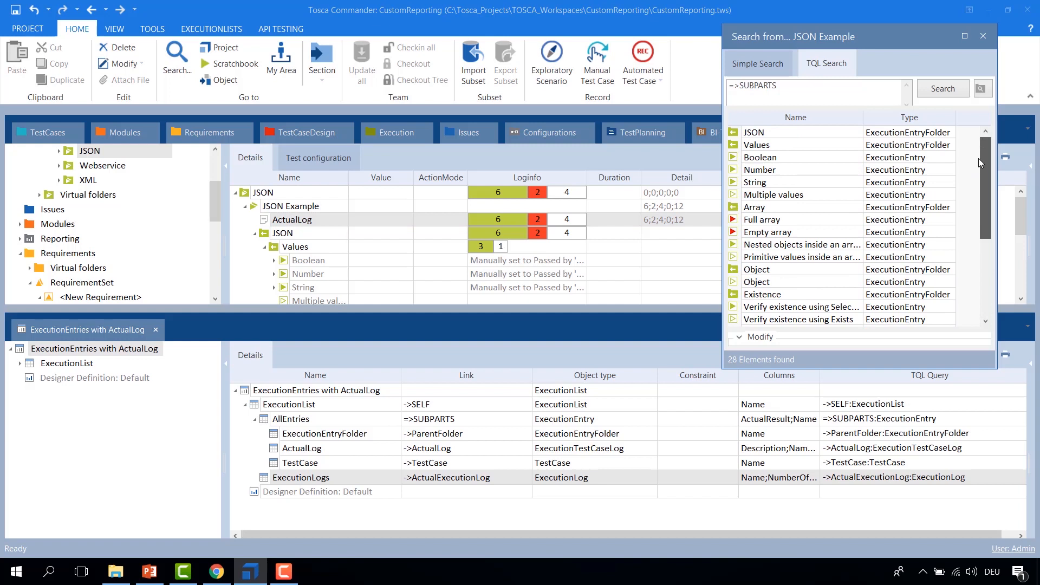
{"action": "left_click_drag", "start_coordinate": [978, 185], "coordinate": [980, 200]}
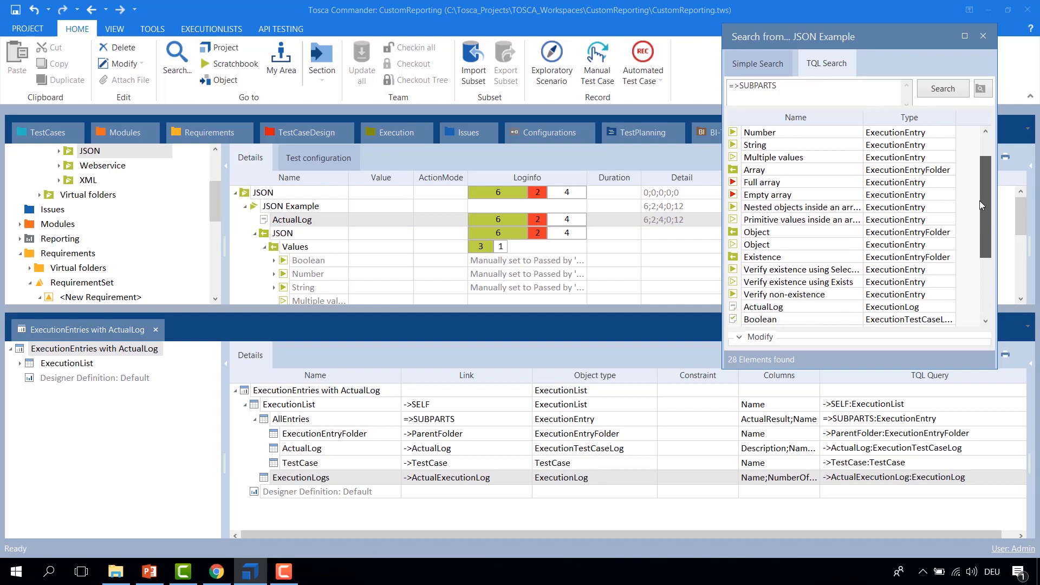
{"action": "left_click", "coordinate": [736, 309]}
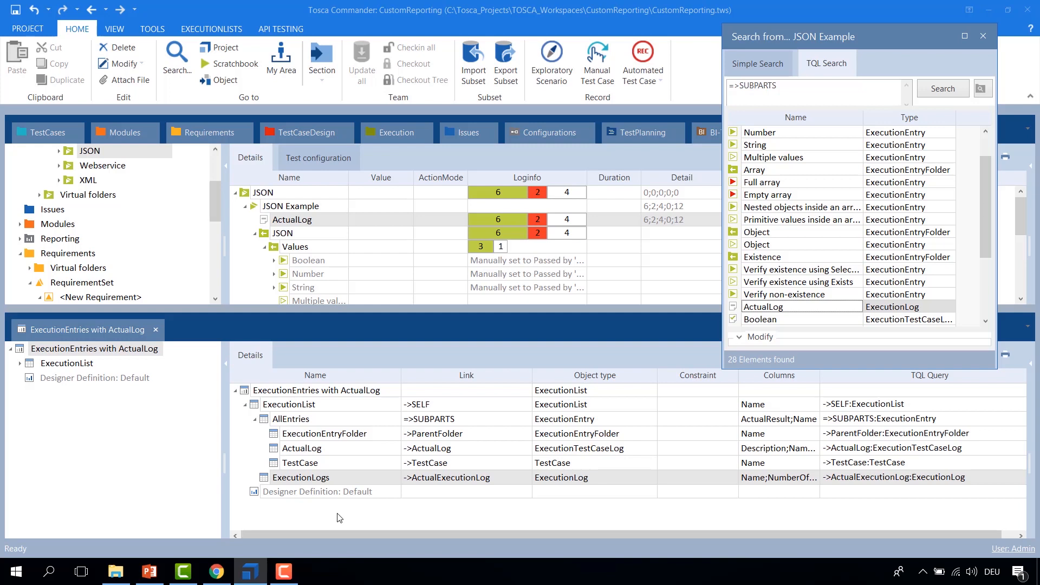
Step: Open the ExecutionEntries with ActualLog report definition in the report designer
{"action": "left_click", "coordinate": [252, 394]}
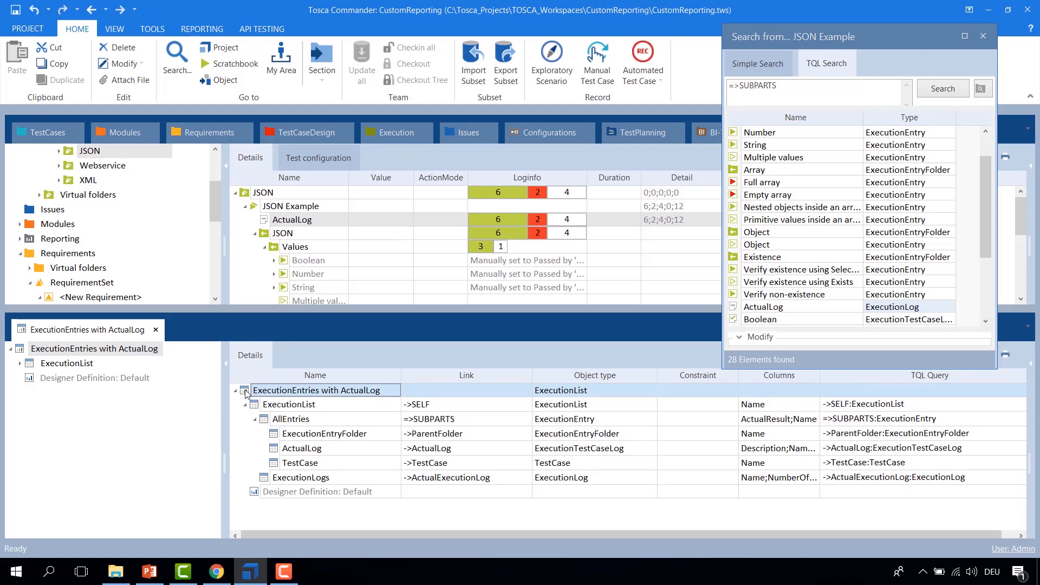
{"action": "right_click", "coordinate": [253, 396]}
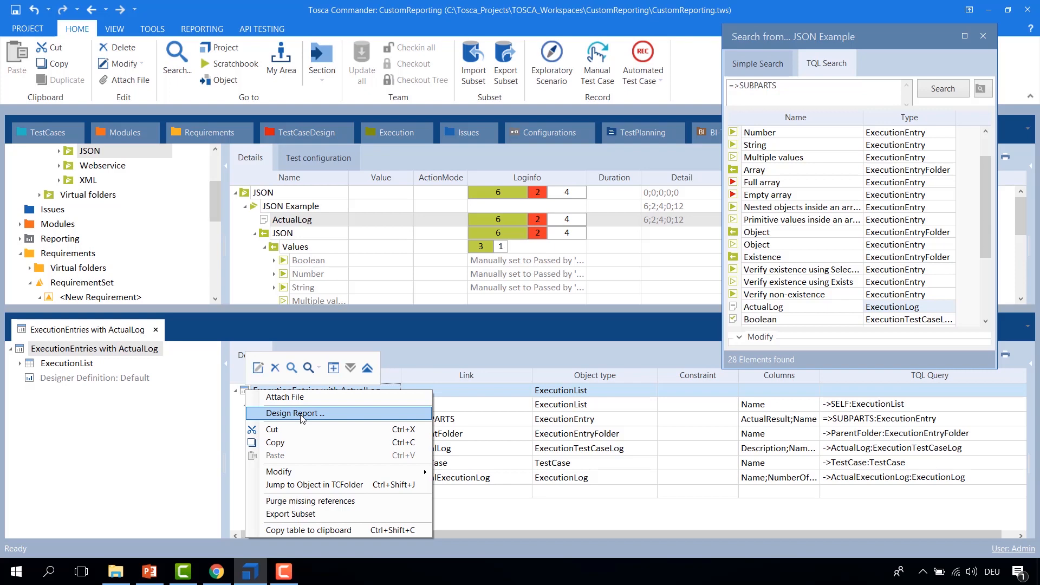
{"action": "left_click", "coordinate": [325, 415]}
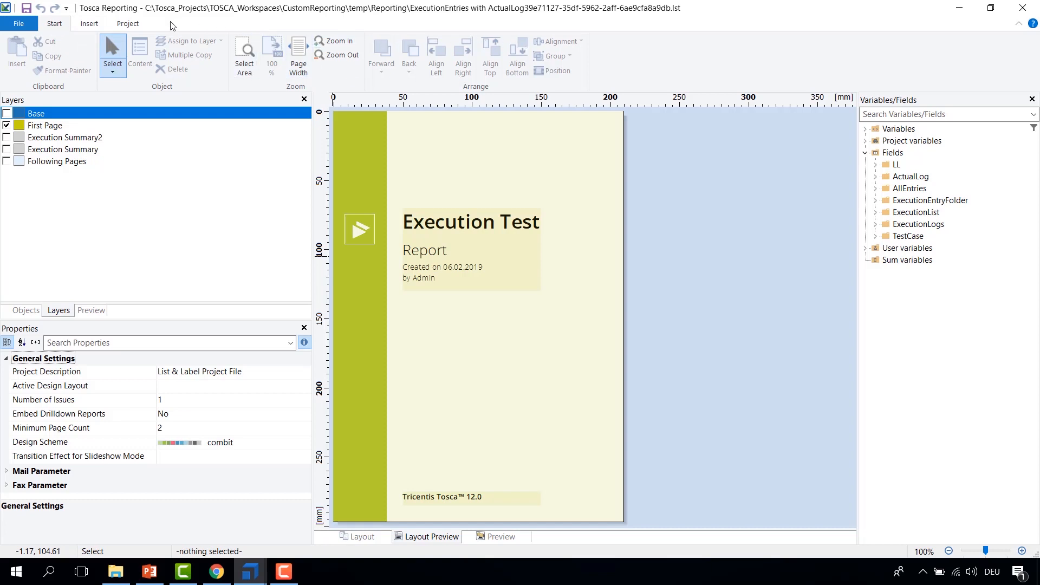
Step: Switch the page orientation to landscape and back to portrait, declining automatic object adjustment both times
{"action": "left_click", "coordinate": [86, 24]}
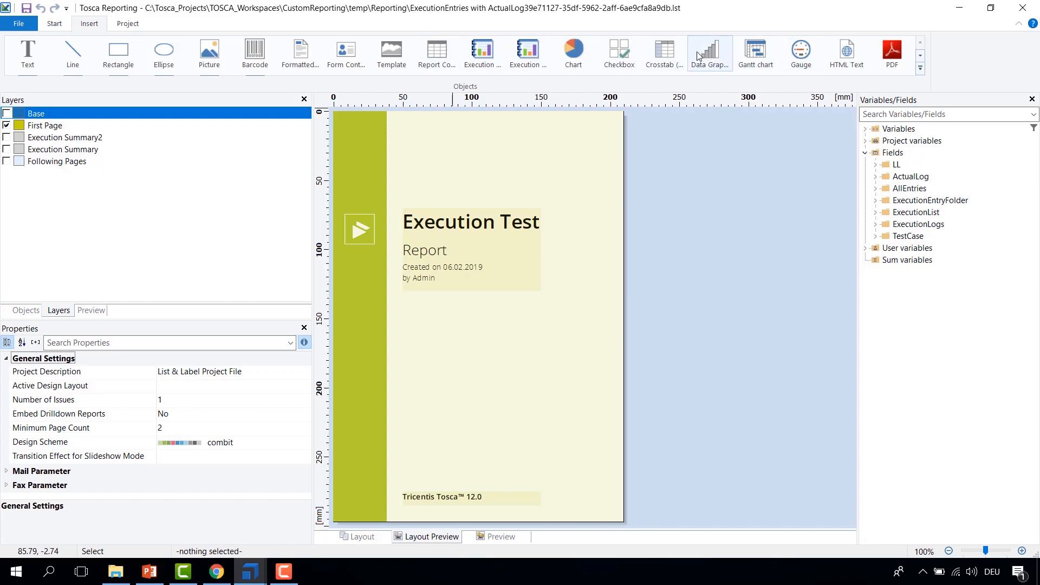
{"action": "left_click", "coordinate": [133, 26]}
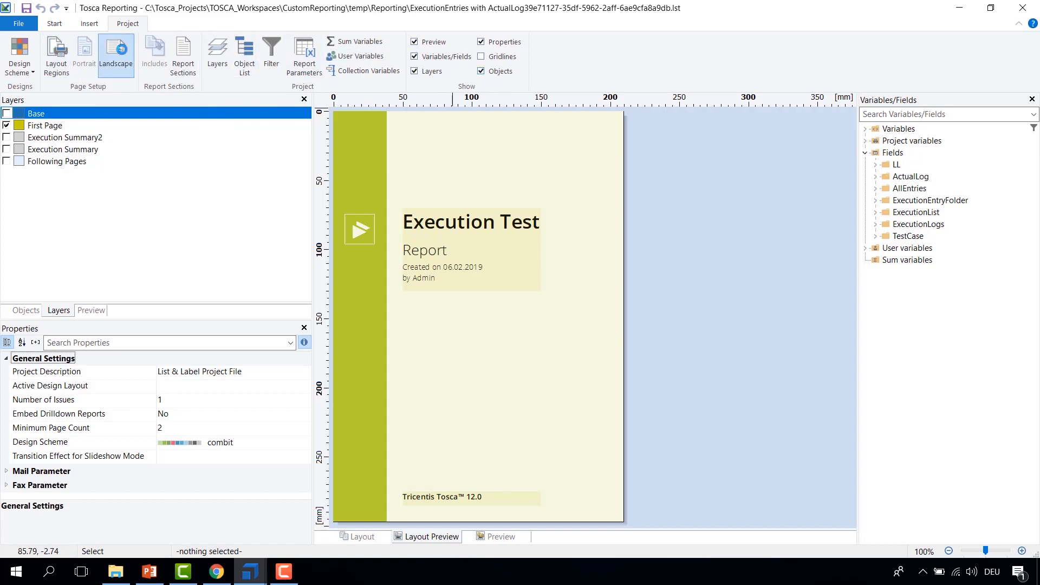
{"action": "left_click", "coordinate": [117, 51]}
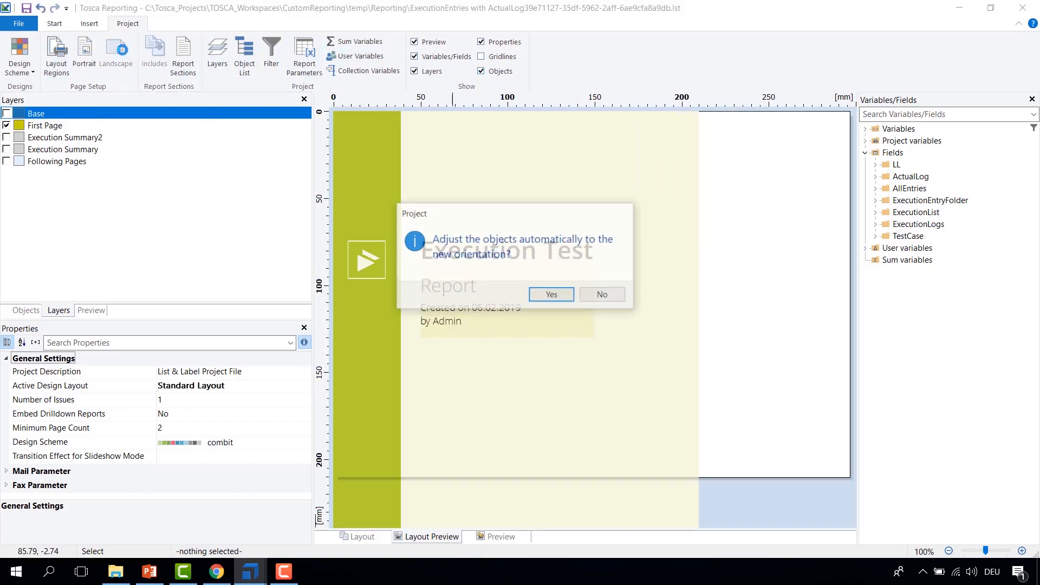
{"action": "left_click", "coordinate": [604, 297]}
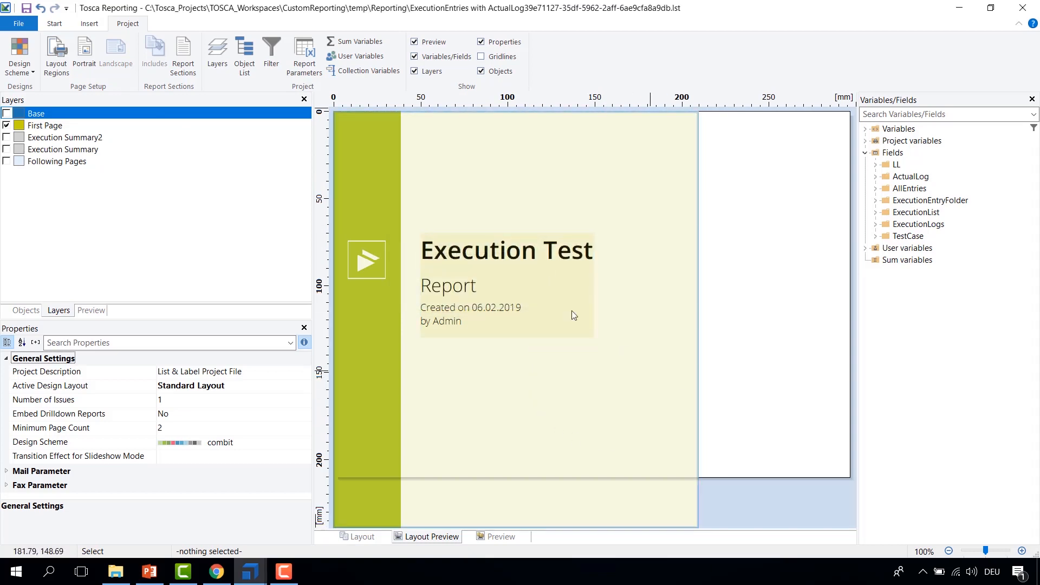
{"action": "left_click", "coordinate": [86, 48]}
{"action": "left_click", "coordinate": [612, 296]}
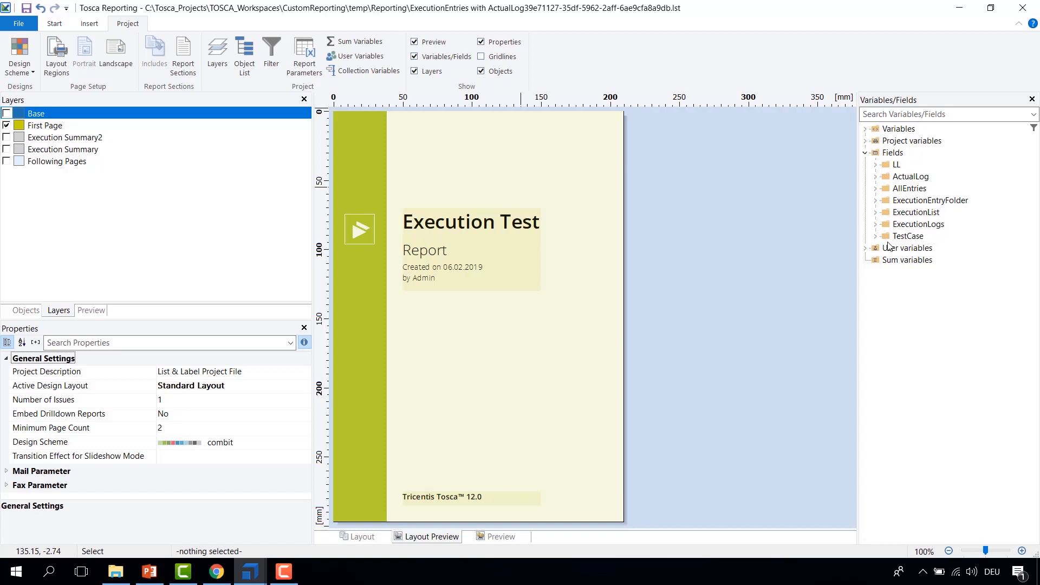
Step: Expand the Variables and Project variables groups, then hide the First Page layer to show the following-pages layout
{"action": "left_click", "coordinate": [865, 140]}
{"action": "left_click", "coordinate": [865, 128]}
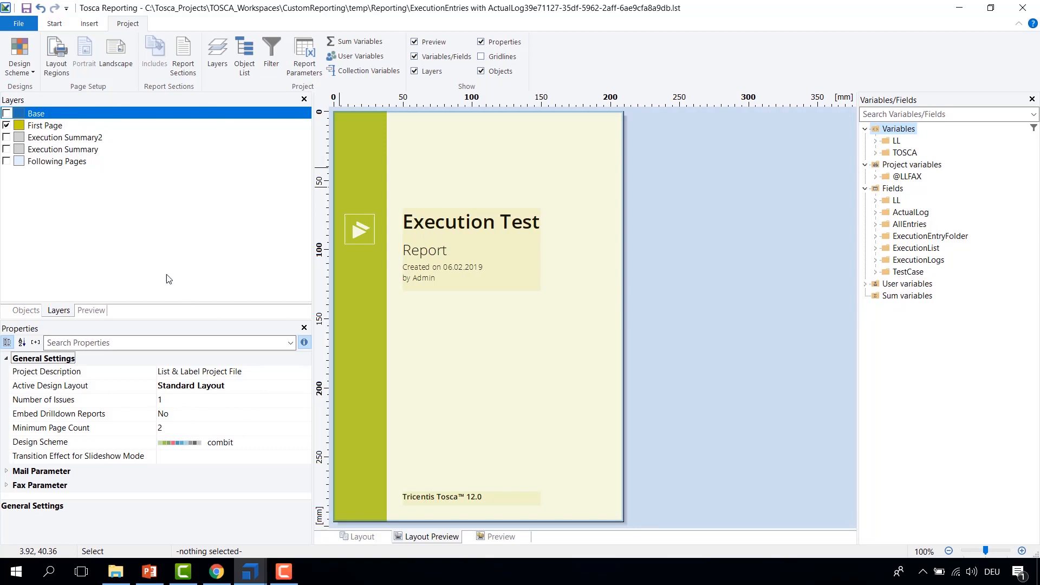
{"action": "left_click", "coordinate": [26, 311]}
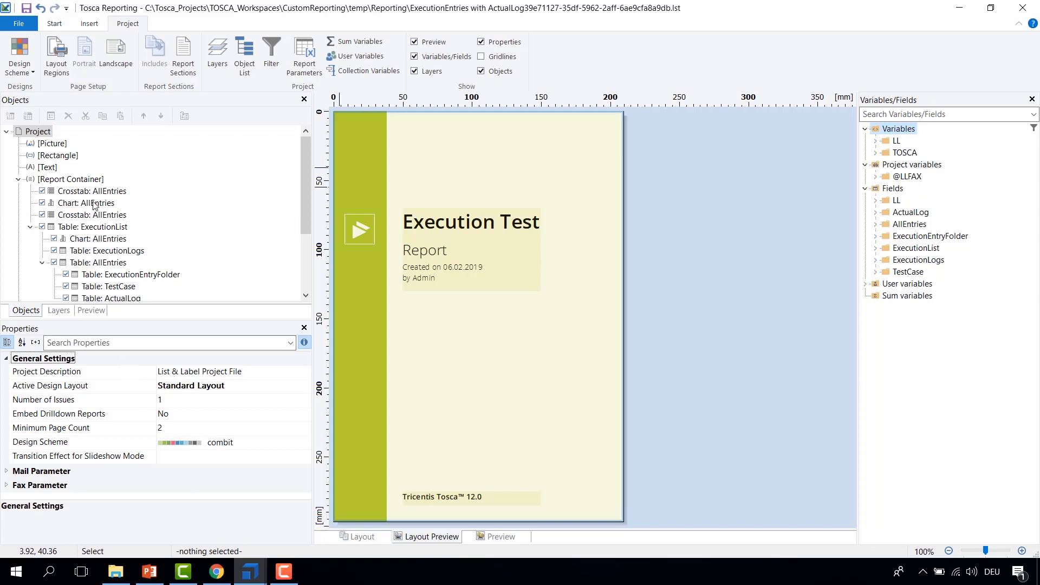
{"action": "left_click", "coordinate": [67, 311]}
{"action": "left_click", "coordinate": [7, 125]}
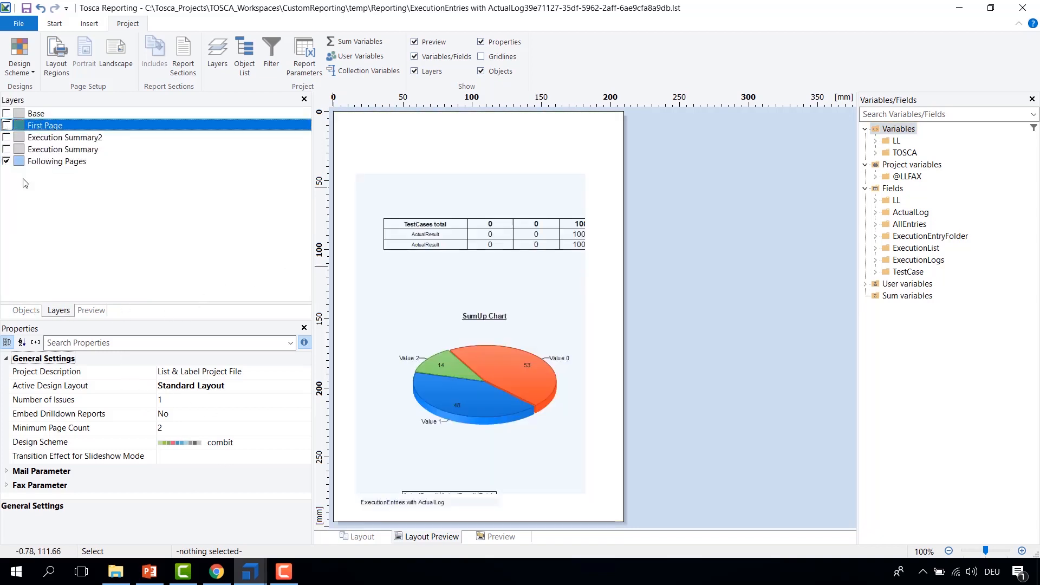
{"action": "left_click", "coordinate": [26, 310]}
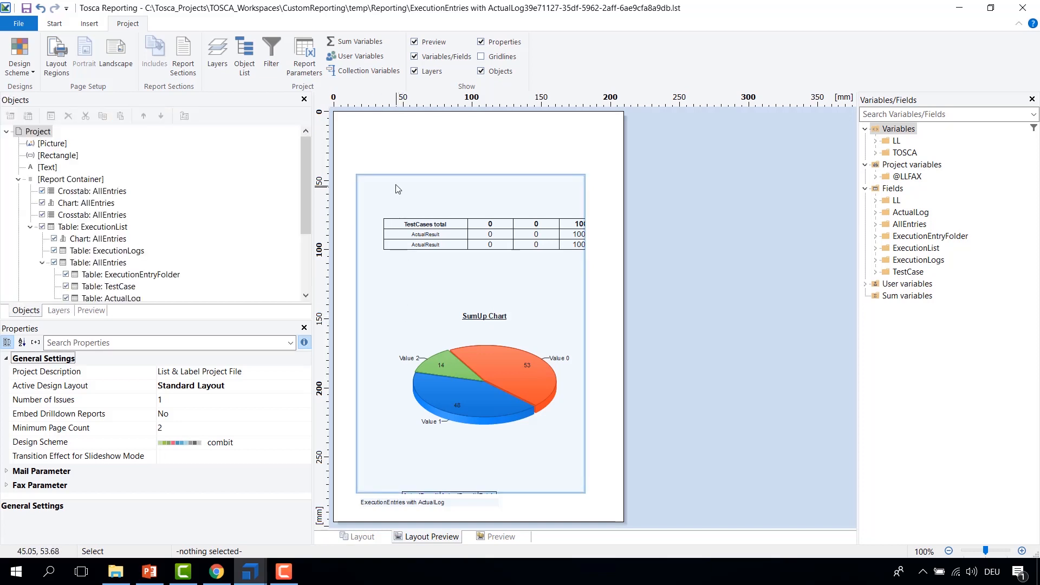
Step: Set the Report Container's width to 200 mm
{"action": "left_click", "coordinate": [464, 185]}
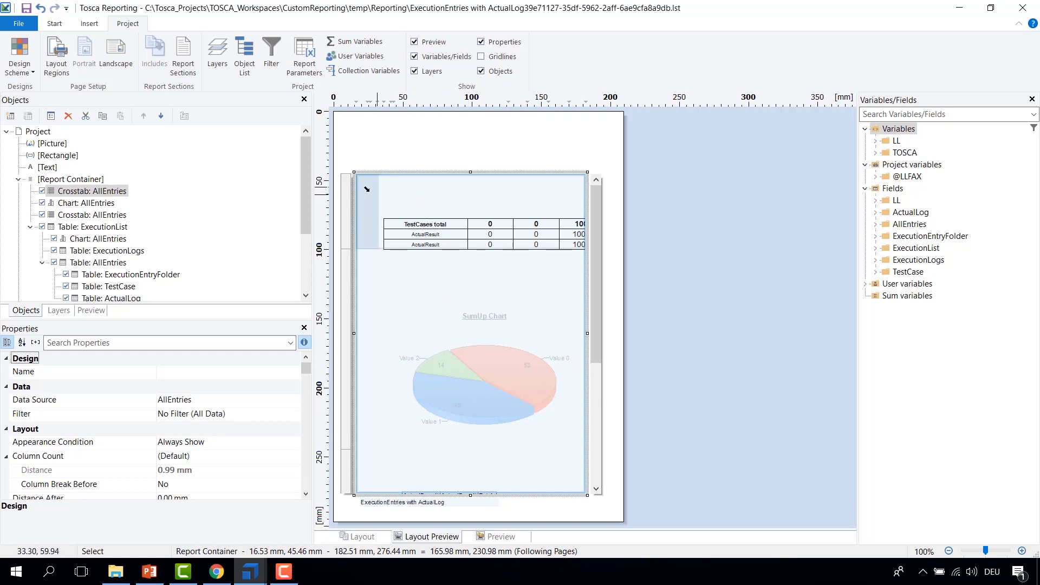
{"action": "left_click", "coordinate": [75, 179]}
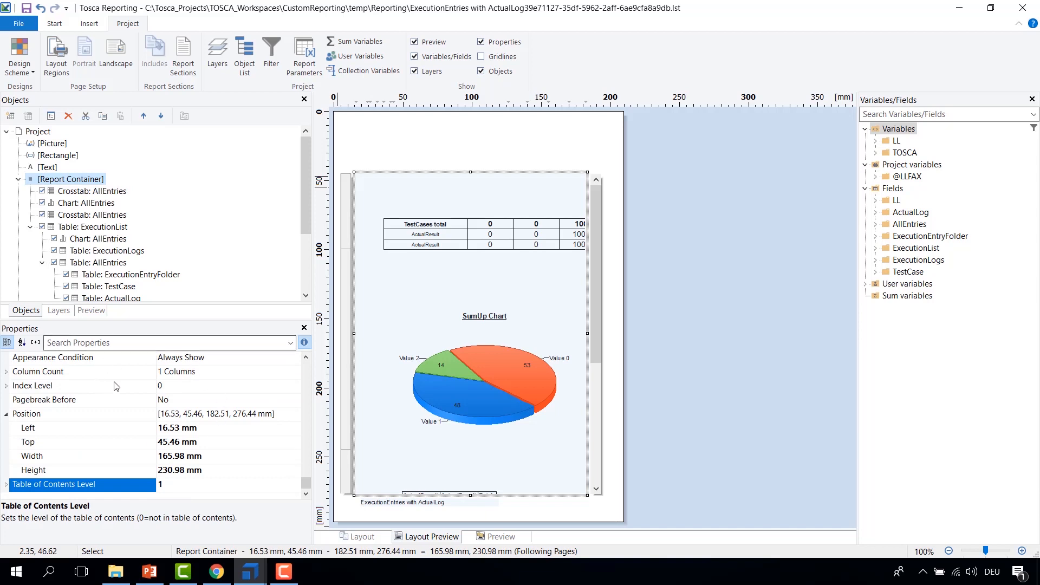
{"action": "left_click_drag", "start_coordinate": [307, 479], "coordinate": [306, 383]}
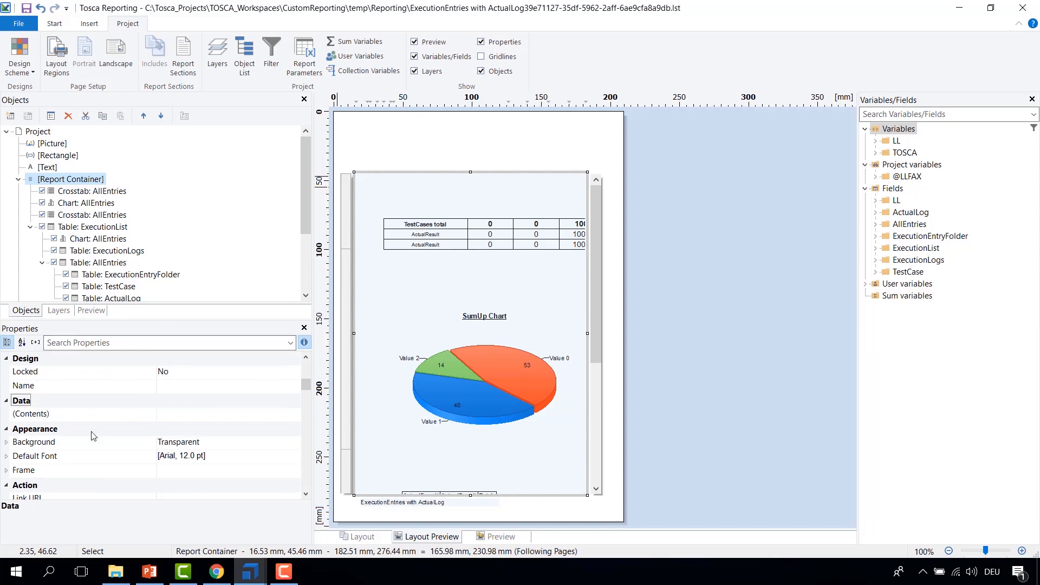
{"action": "key", "text": "Down"}
{"action": "key", "text": "Down"}
{"action": "key", "text": "Down"}
{"action": "key", "text": "Down"}
{"action": "key", "text": "Down"}
{"action": "key", "text": "Down"}
{"action": "key", "text": "Down"}
{"action": "key", "text": "Down"}
{"action": "key", "text": "Down"}
{"action": "key", "text": "Down"}
{"action": "key", "text": "Down"}
{"action": "key", "text": "Down"}
{"action": "key", "text": "Down"}
{"action": "key", "text": "Down"}
{"action": "key", "text": "Down"}
{"action": "key", "text": "Down"}
{"action": "key", "text": "Down"}
{"action": "key", "text": "Down"}
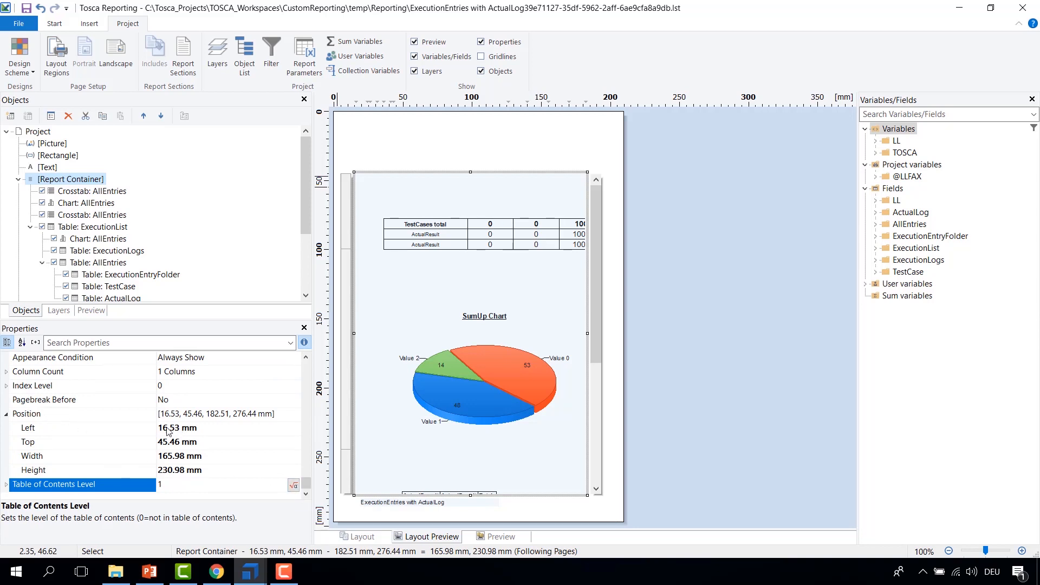
{"action": "left_click", "coordinate": [186, 456]}
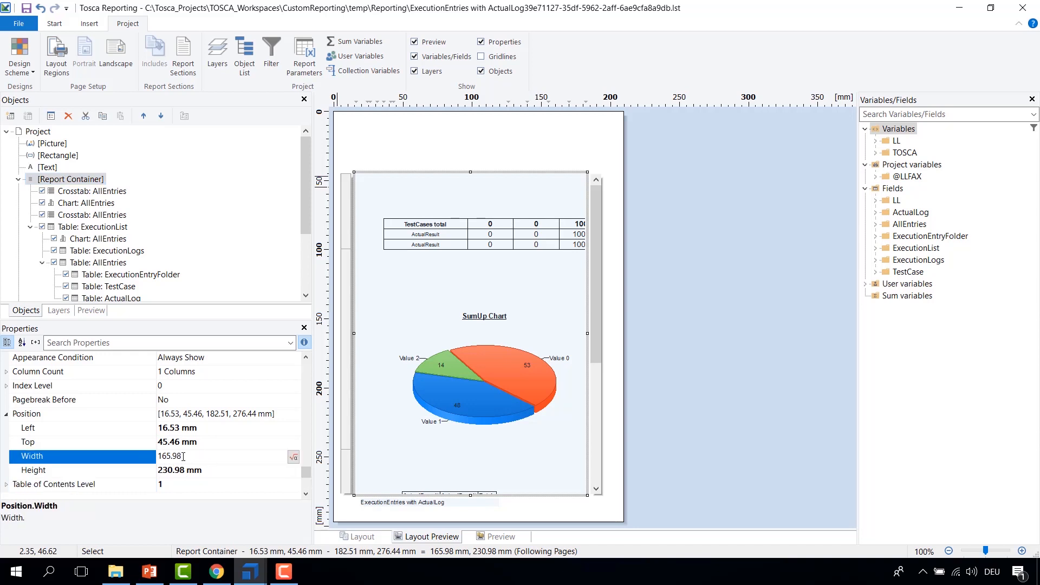
{"action": "left_click_drag", "start_coordinate": [199, 461], "coordinate": [153, 455]}
{"action": "type", "text": "200"}
{"action": "key", "text": "Return"}
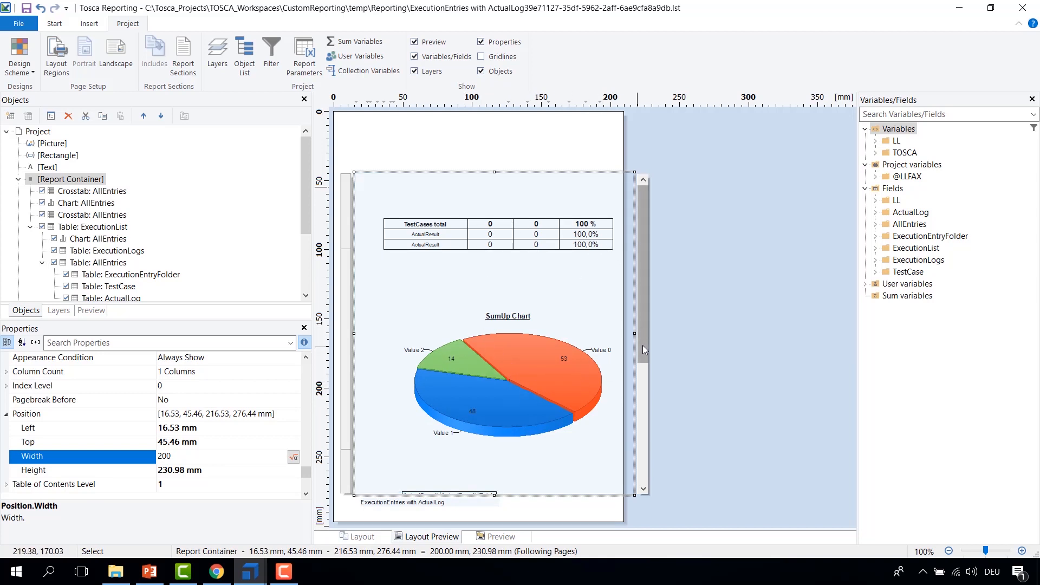
Step: Undo the Report Container width change
{"action": "left_click_drag", "start_coordinate": [644, 333], "coordinate": [645, 457]}
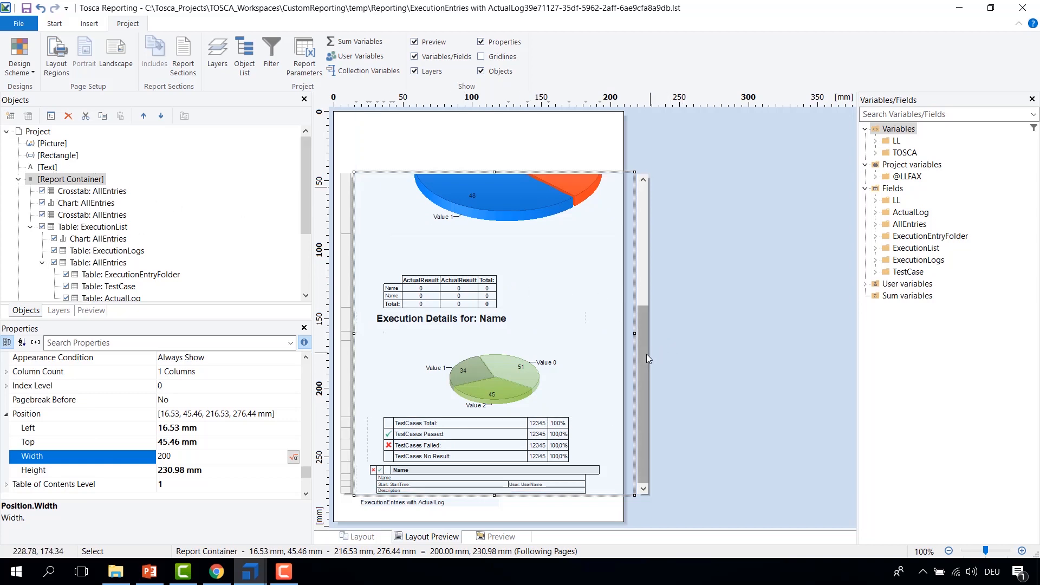
{"action": "left_click", "coordinate": [41, 12]}
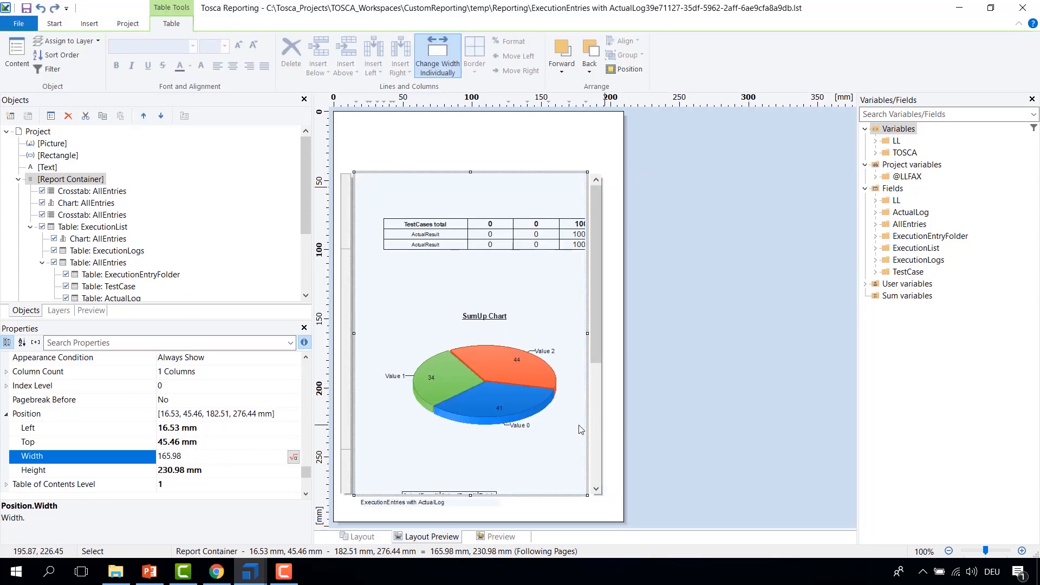
Step: Select the crosstab, chart and table objects in the Report Container one by one to locate them on the page
{"action": "left_click", "coordinate": [74, 194]}
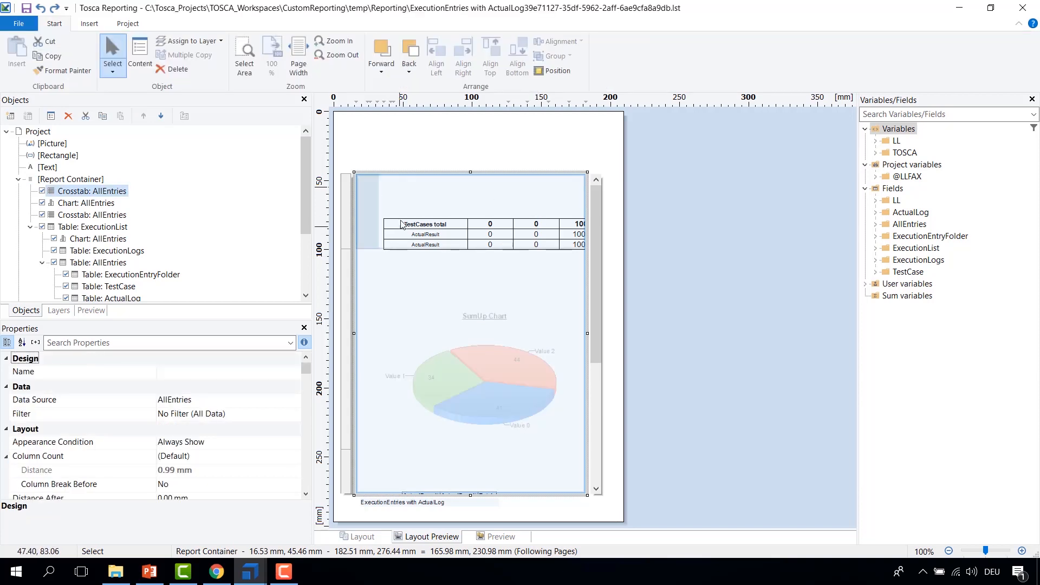
{"action": "left_click", "coordinate": [74, 205]}
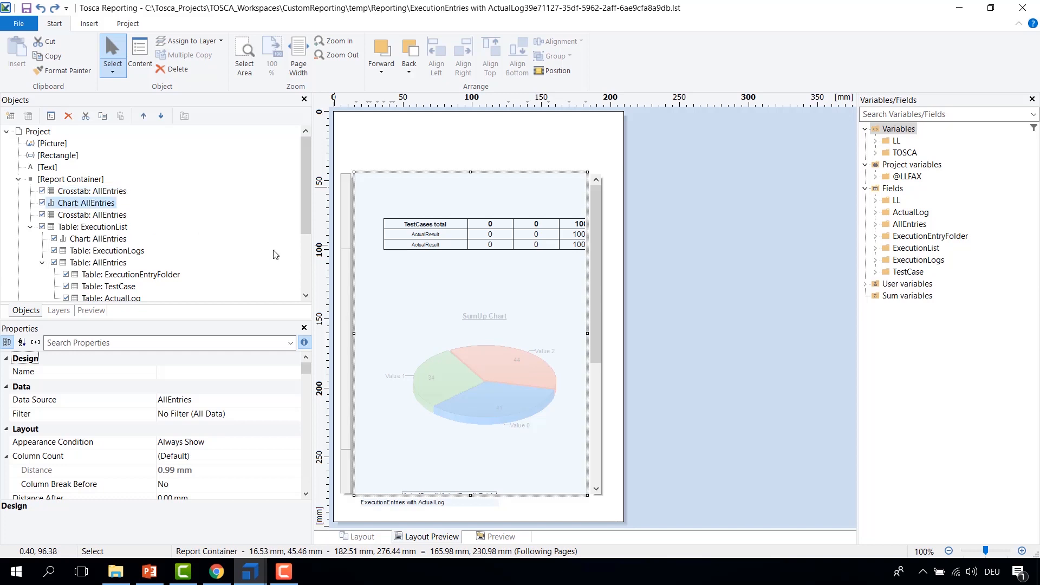
{"action": "left_click", "coordinate": [103, 227]}
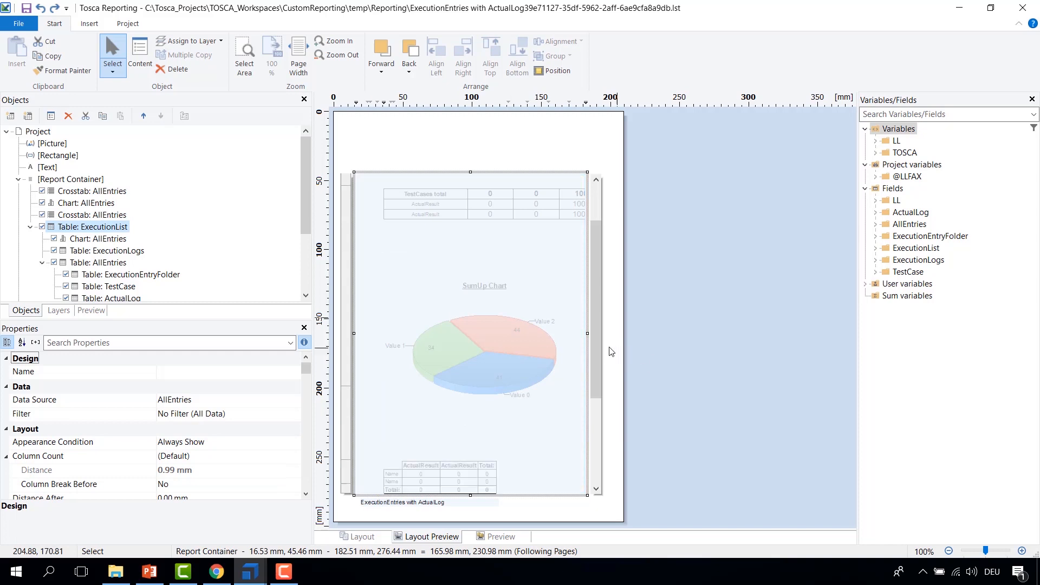
{"action": "left_click_drag", "start_coordinate": [594, 352], "coordinate": [593, 470]}
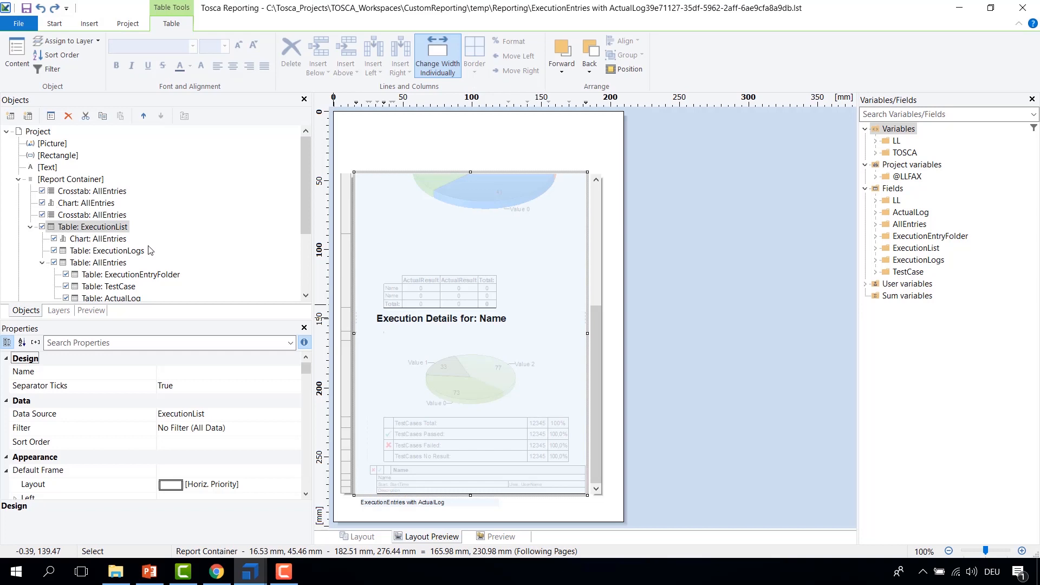
{"action": "left_click", "coordinate": [84, 241]}
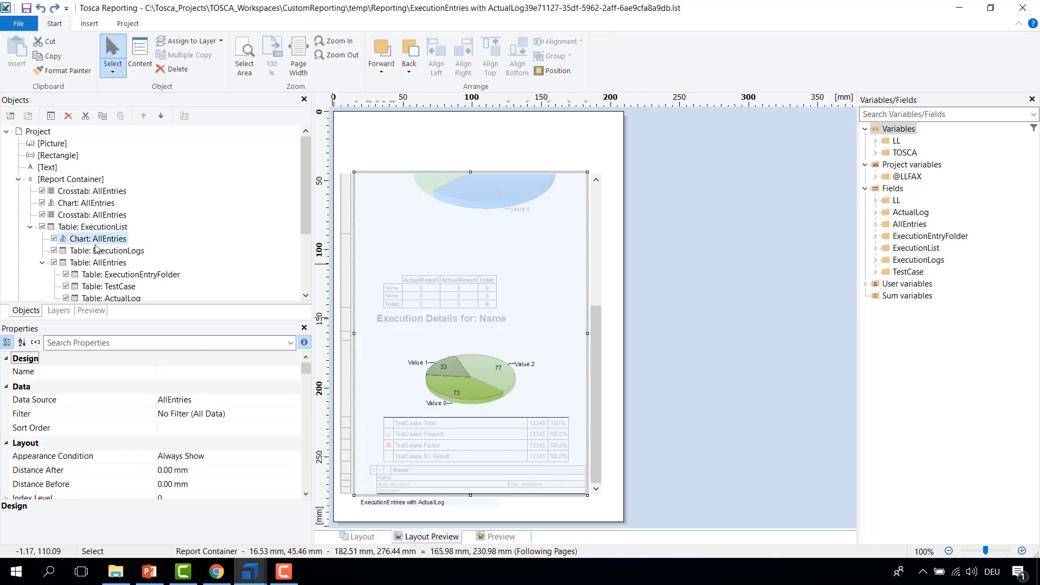
{"action": "left_click", "coordinate": [92, 251]}
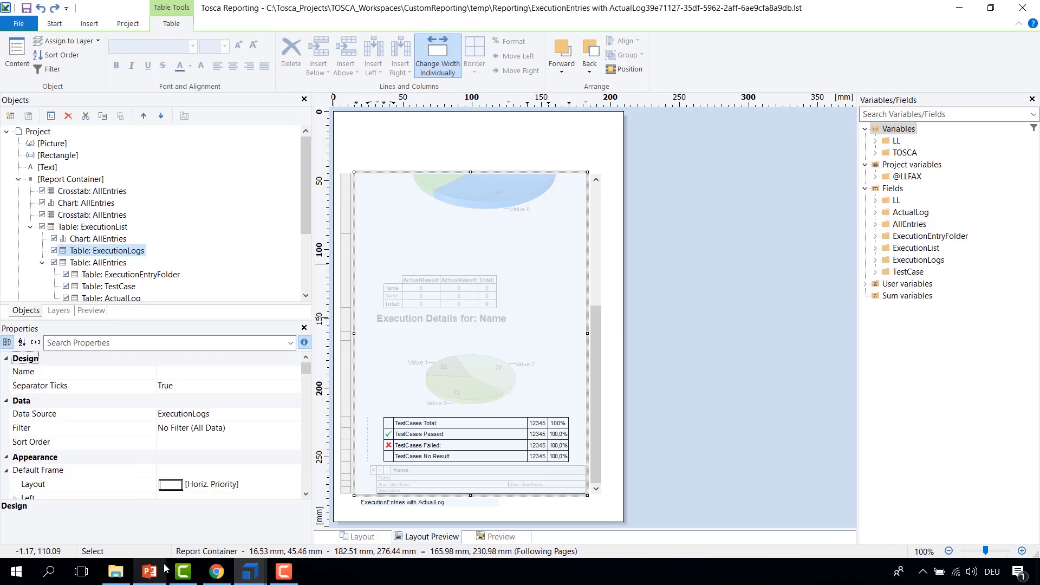
Step: Open MOOC_1.pdf from the MOOC_Reporting folder and scroll to its Execution Summary
{"action": "left_click", "coordinate": [116, 571]}
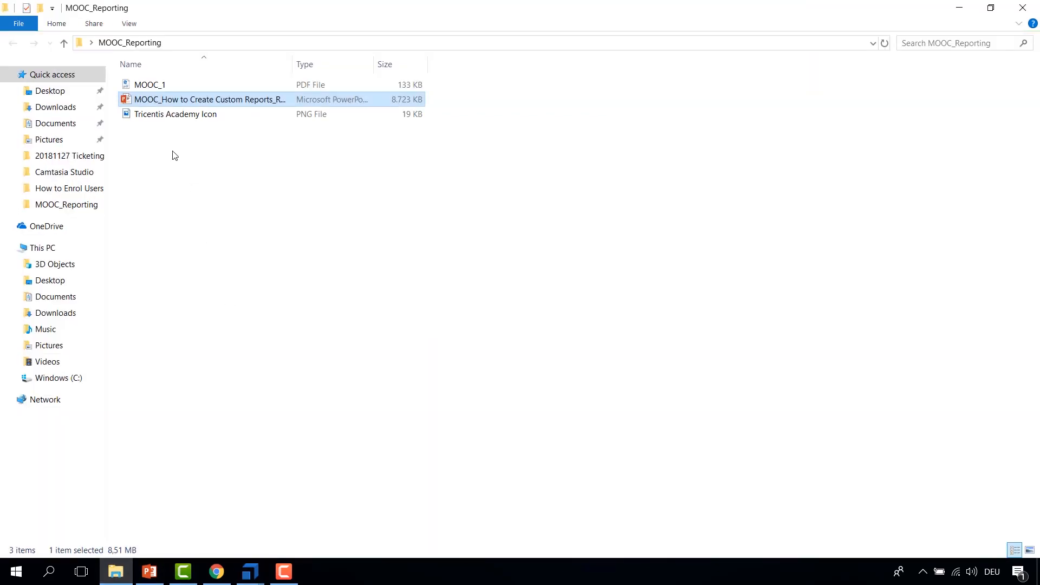
{"action": "double_click", "coordinate": [164, 84]}
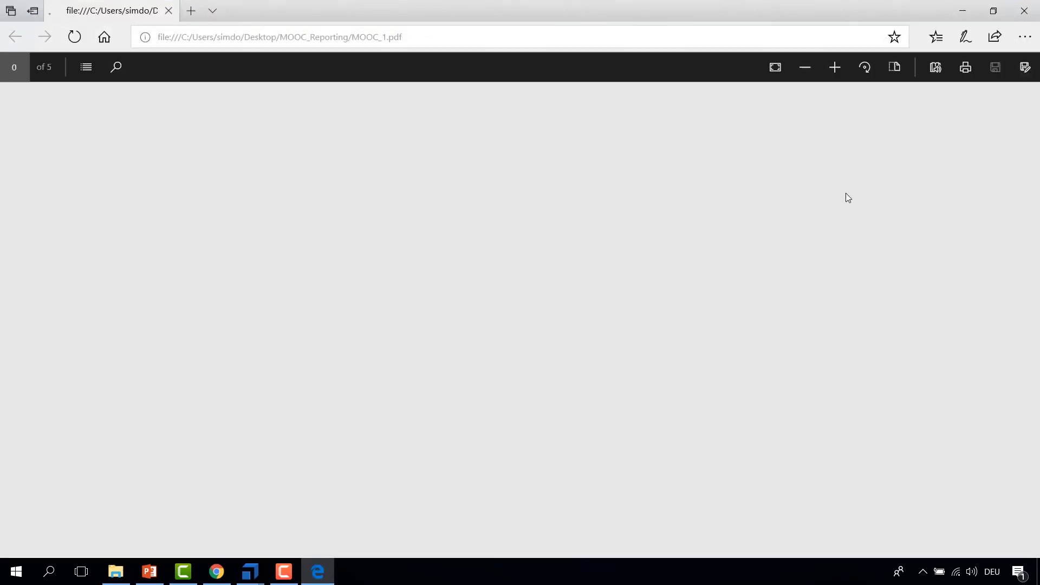
{"action": "scroll", "coordinate": [318, 280], "scroll_direction": "down", "scroll_amount": 10}
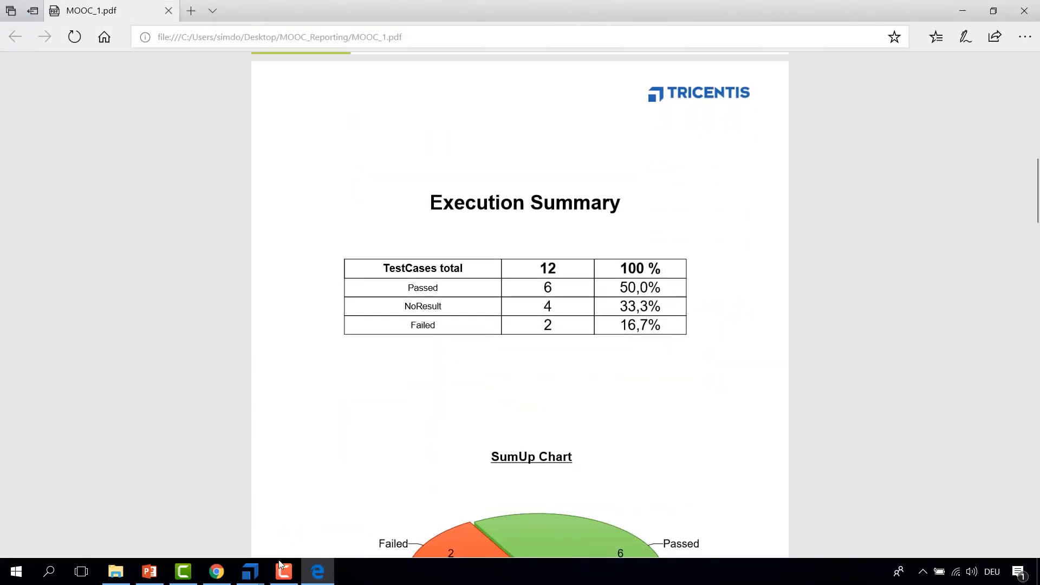
Step: Place the PDF beside the designer and compare its Execution Summary table with the crosstab and chart objects
{"action": "mouse_move", "coordinate": [255, 570]}
{"action": "left_click", "coordinate": [319, 532]}
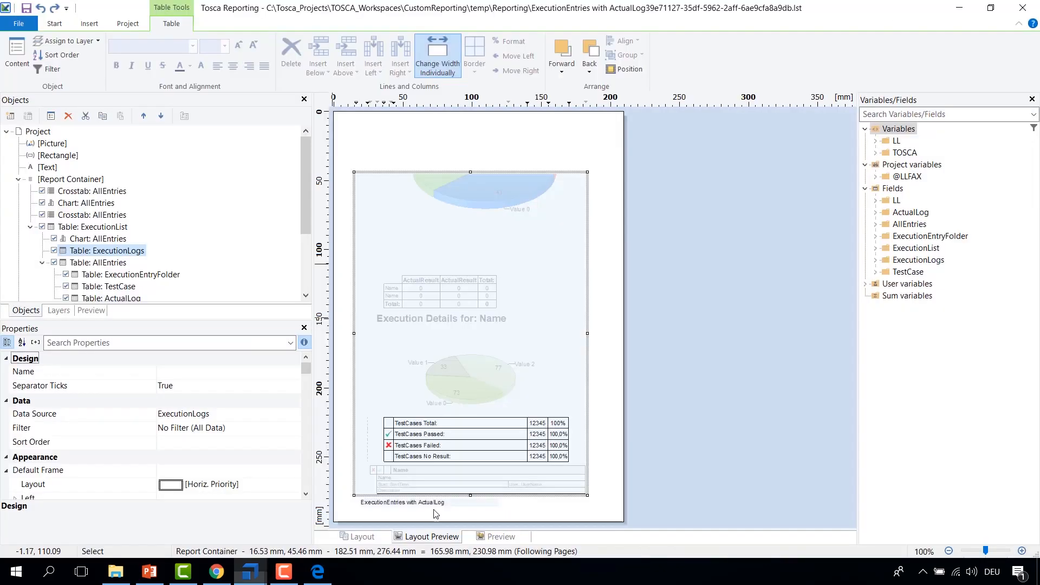
{"action": "left_click", "coordinate": [63, 183]}
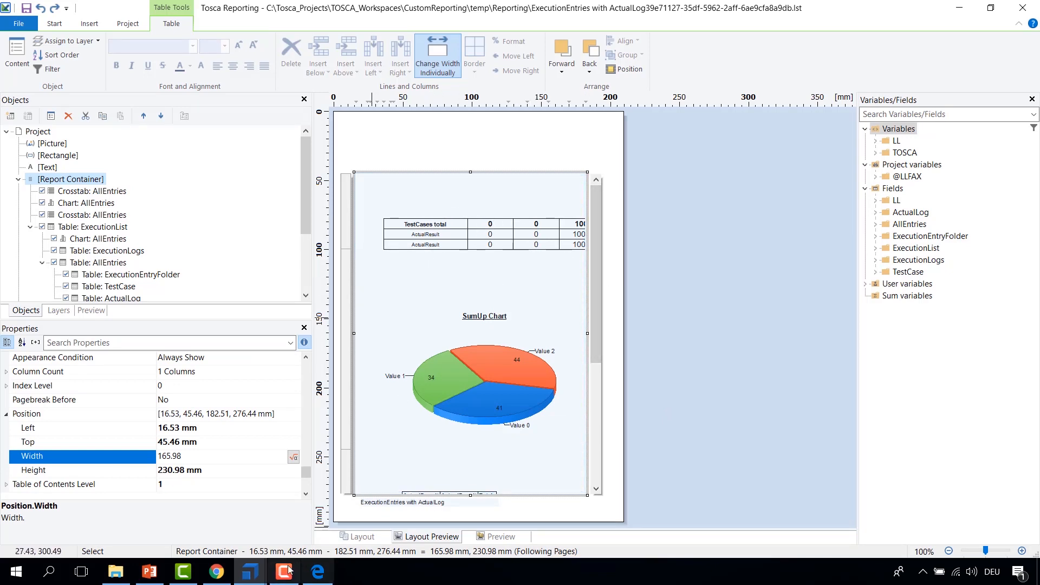
{"action": "left_click", "coordinate": [319, 573]}
{"action": "left_click_drag", "start_coordinate": [541, 11], "coordinate": [833, 32]}
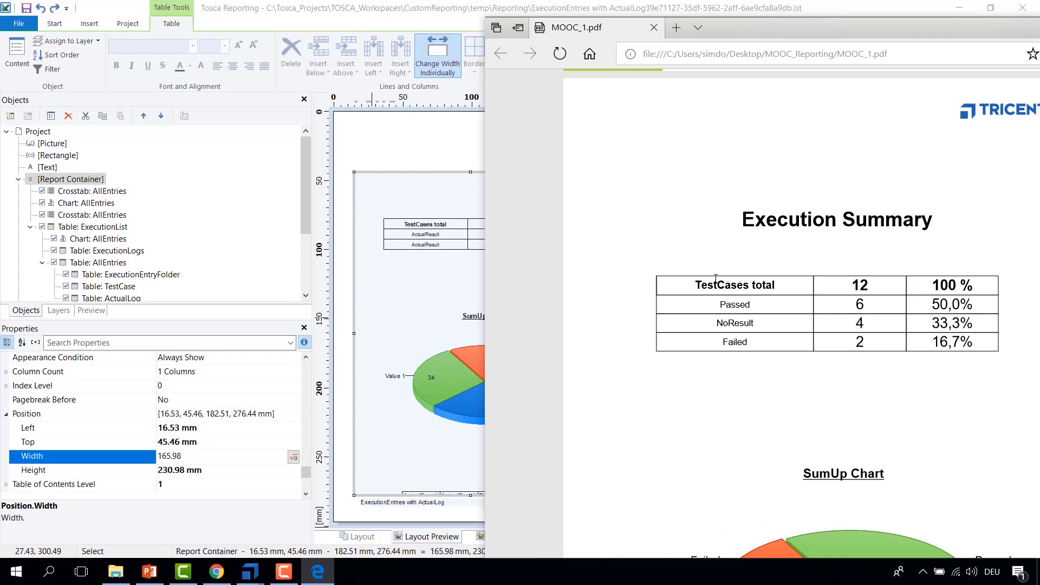
{"action": "left_click_drag", "start_coordinate": [694, 281], "coordinate": [963, 342]}
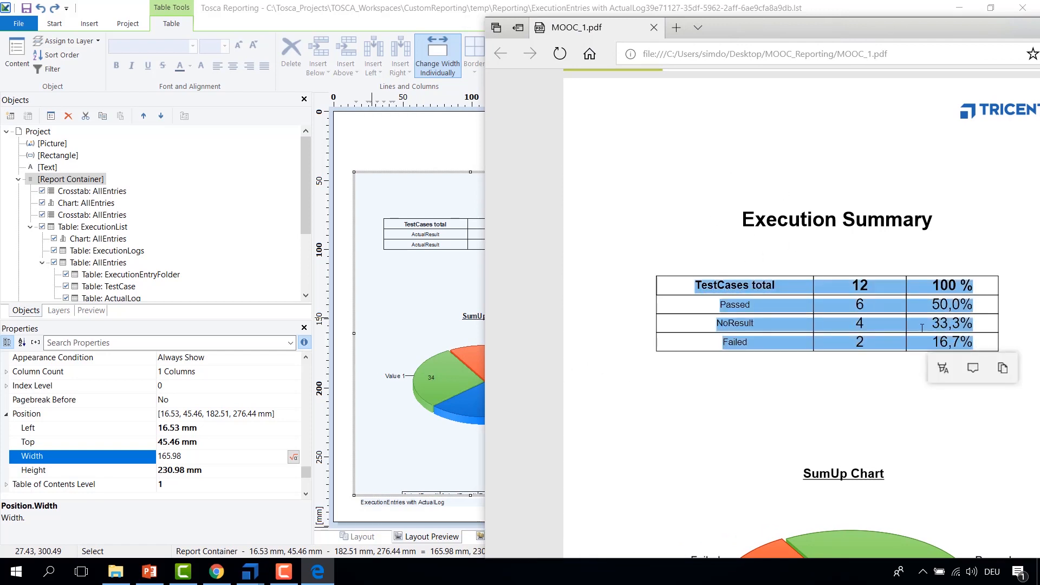
{"action": "left_click", "coordinate": [87, 194]}
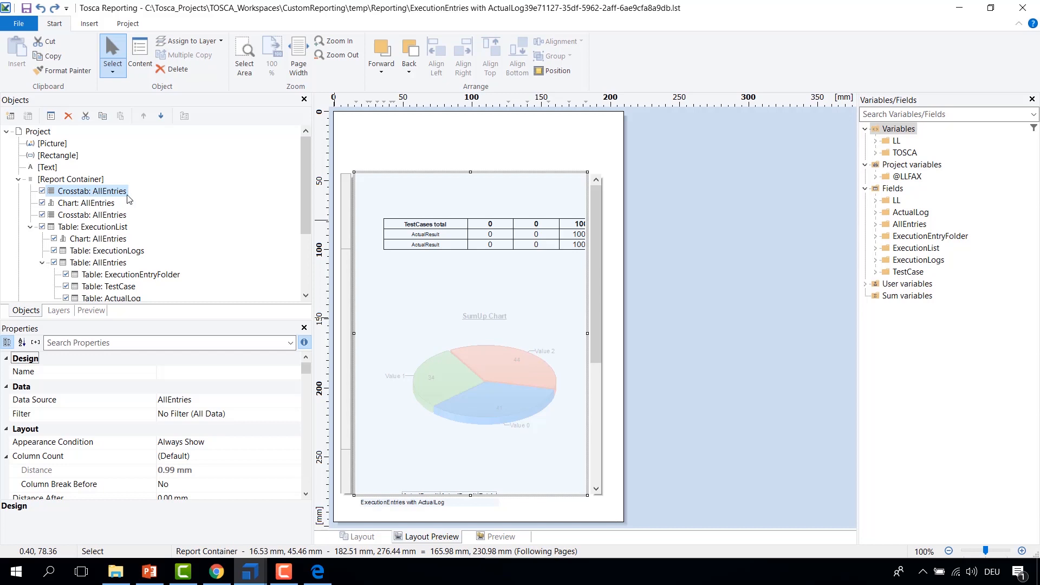
{"action": "left_click", "coordinate": [87, 204]}
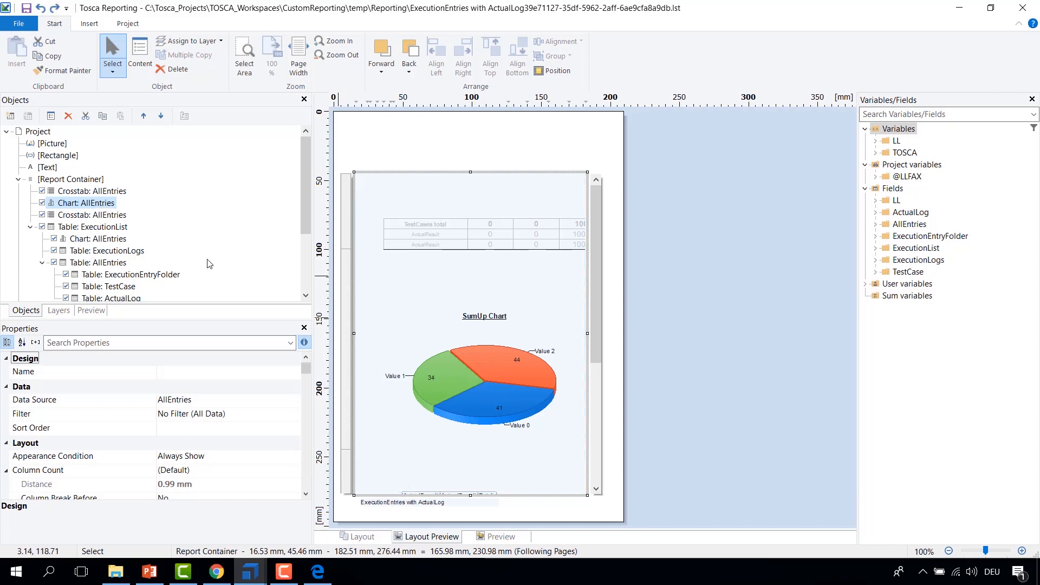
Step: Switch to the PDF and scroll down to its SumUp Chart
{"action": "left_click", "coordinate": [318, 572]}
{"action": "scroll", "coordinate": [856, 386], "scroll_direction": "down", "scroll_amount": 5}
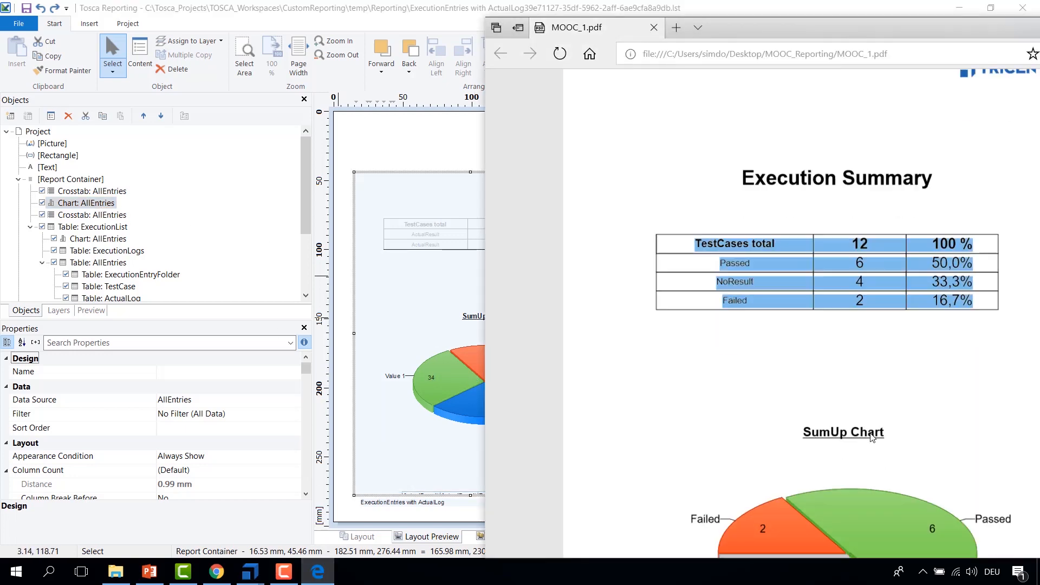
{"action": "scroll", "coordinate": [857, 386], "scroll_direction": "down", "scroll_amount": 1}
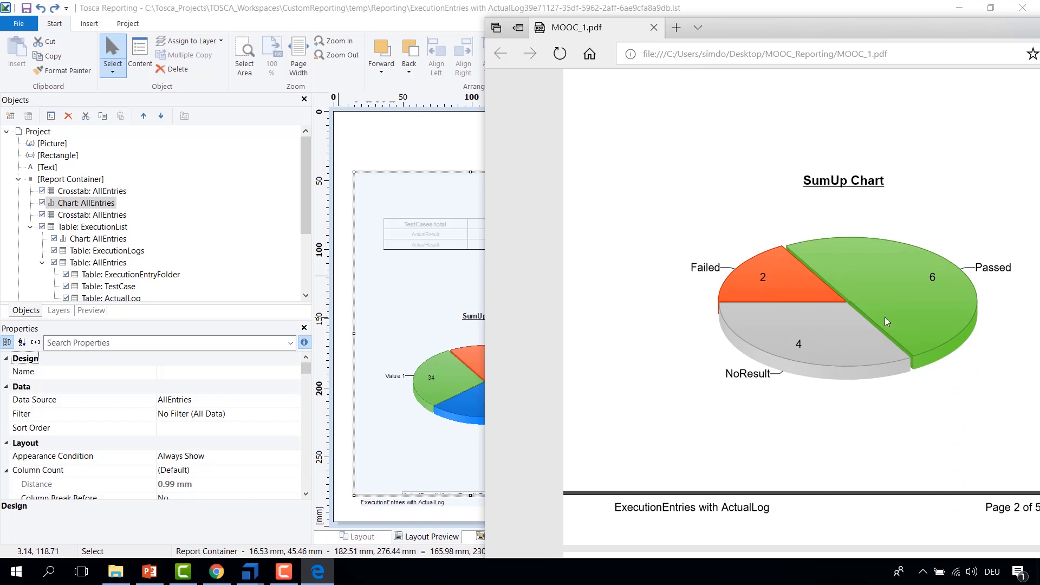
Step: Select the second AllEntries crosstab in the object tree and scroll the layout preview to find it
{"action": "left_click", "coordinate": [111, 215]}
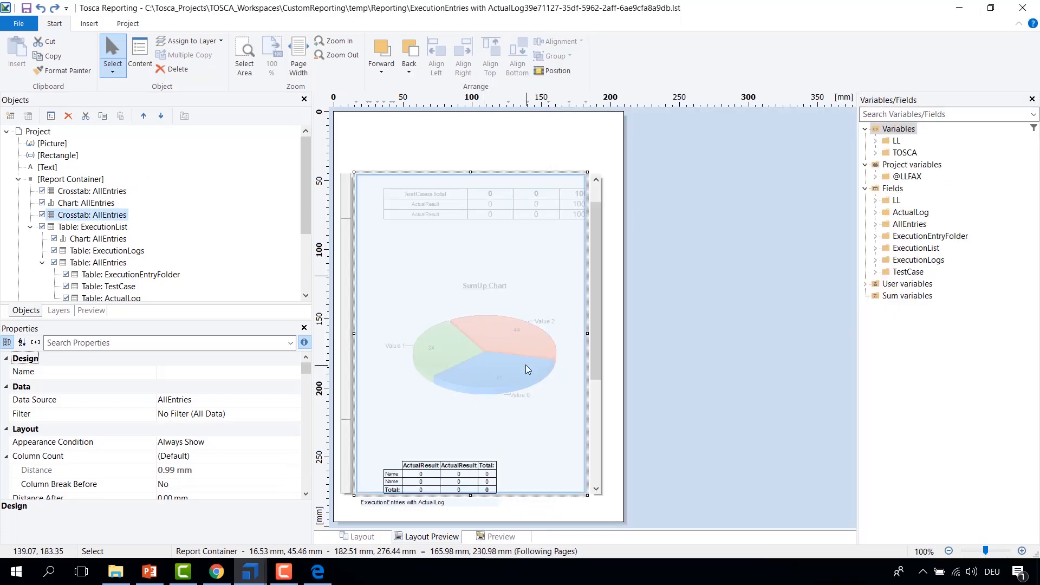
{"action": "scroll", "coordinate": [526, 367], "scroll_direction": "down", "scroll_amount": 5}
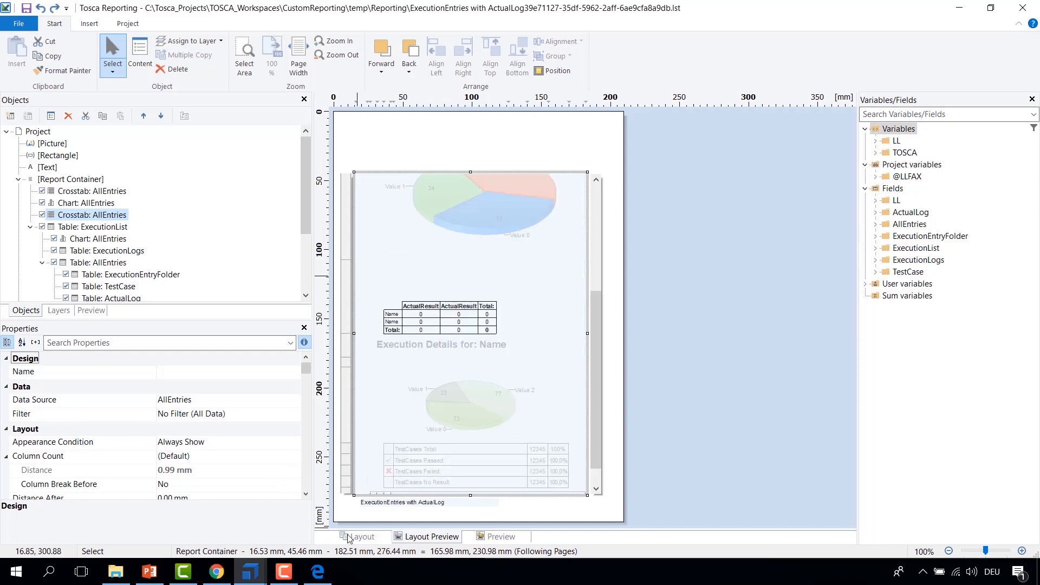
Step: Review the PDF's Execution Summary crosstab and the Execution Details page with its chart and tables
{"action": "left_click", "coordinate": [319, 574]}
{"action": "scroll", "coordinate": [732, 441], "scroll_direction": "down", "scroll_amount": 8}
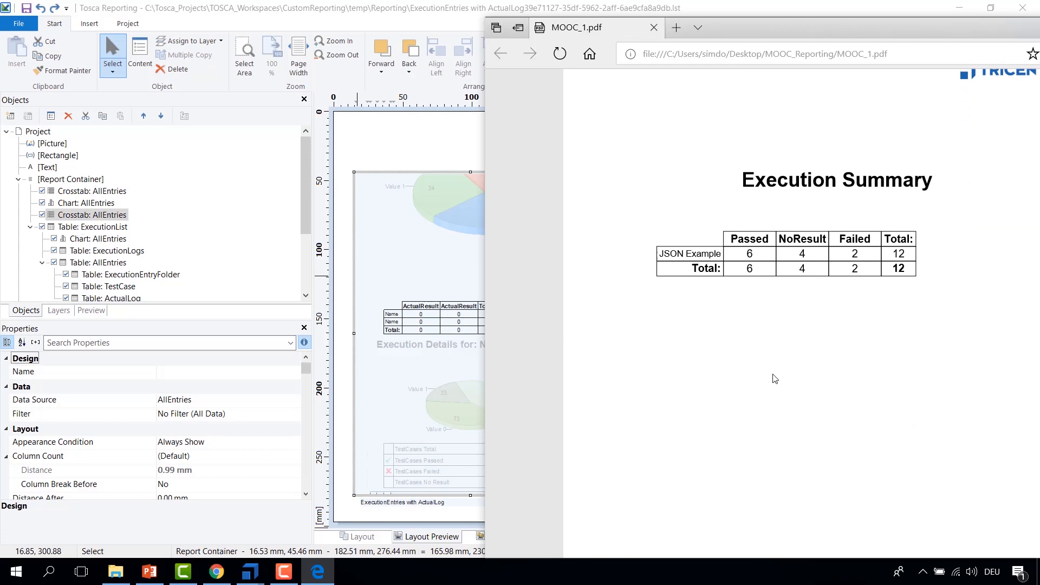
{"action": "scroll", "coordinate": [774, 378], "scroll_direction": "down", "scroll_amount": 10}
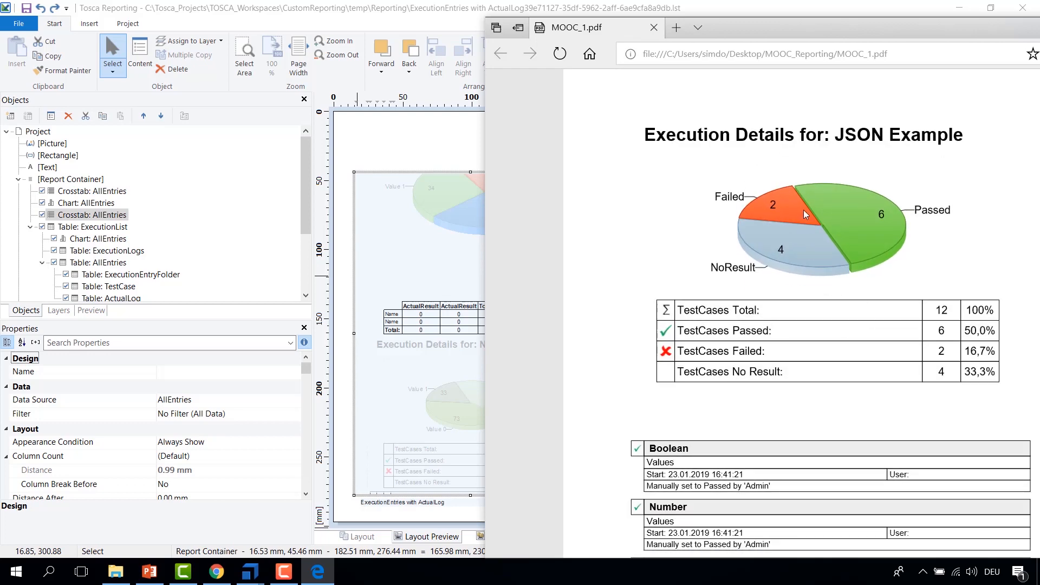
{"action": "scroll", "coordinate": [804, 211], "scroll_direction": "up", "scroll_amount": 2}
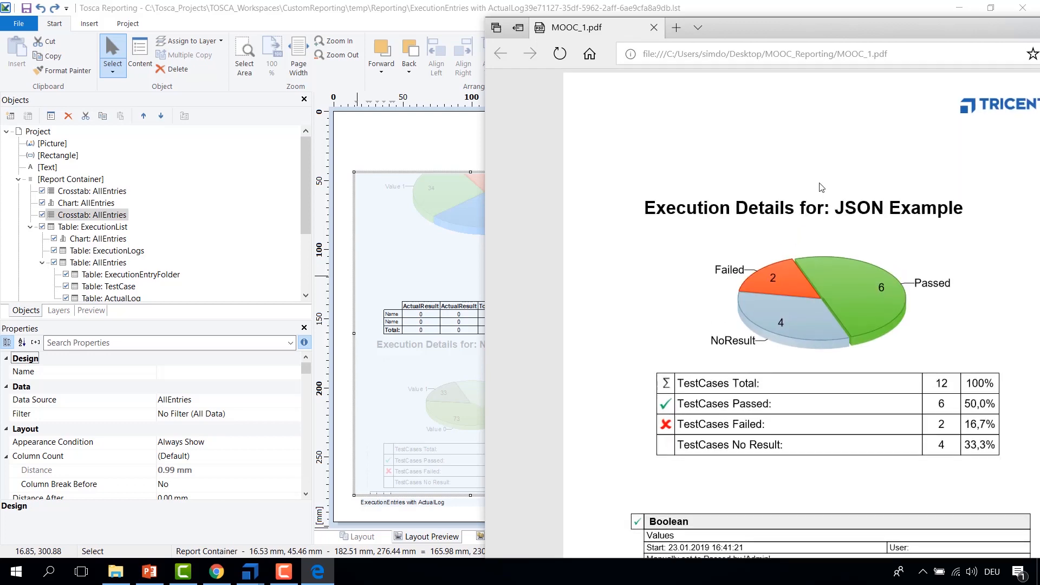
{"action": "left_click_drag", "start_coordinate": [793, 27], "coordinate": [638, 1]}
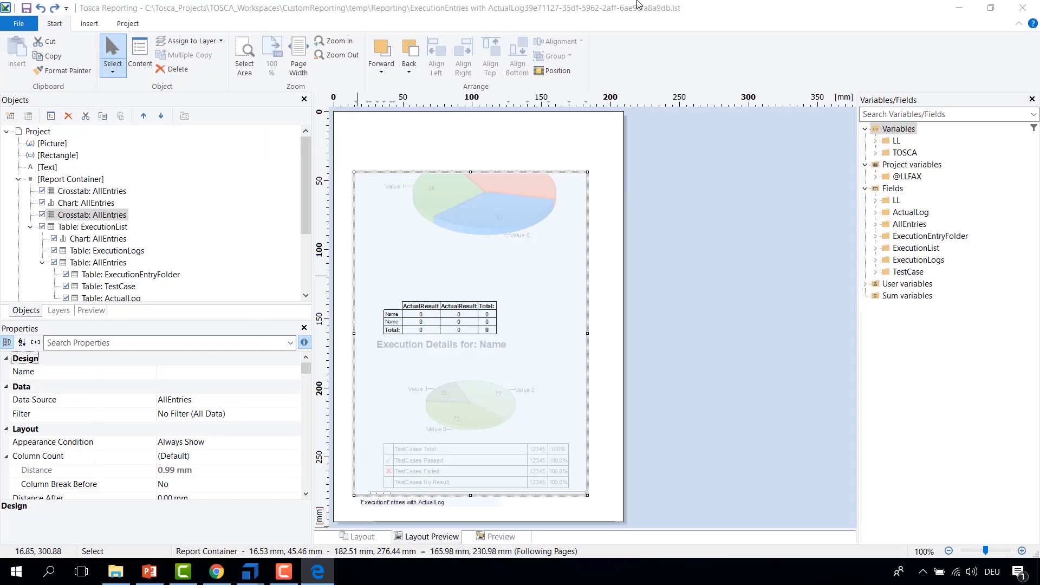
{"action": "left_click_drag", "start_coordinate": [375, 188], "coordinate": [670, 200]}
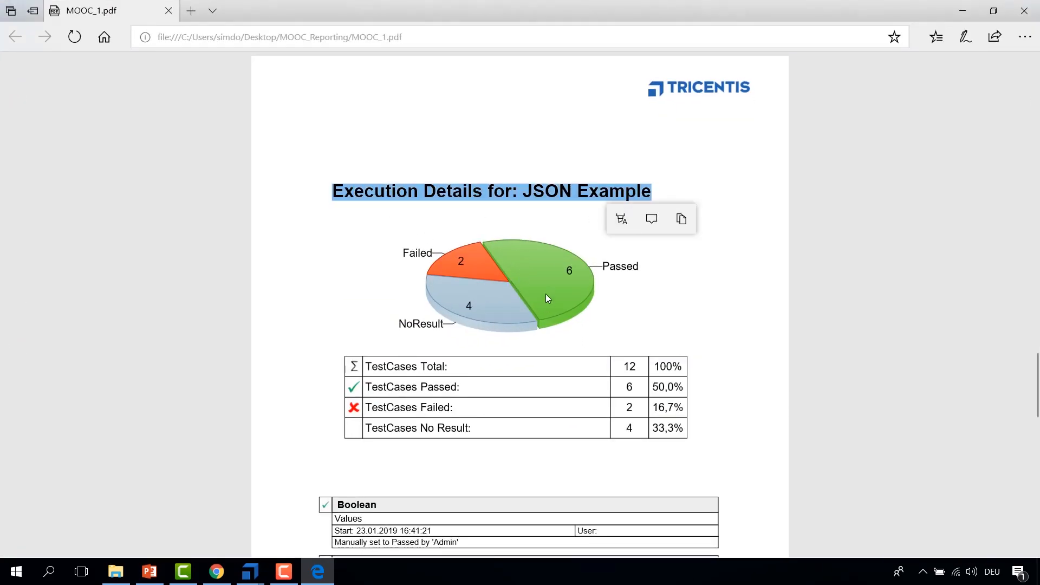
{"action": "scroll", "coordinate": [401, 259], "scroll_direction": "down", "scroll_amount": 3}
{"action": "left_click_drag", "start_coordinate": [375, 217], "coordinate": [468, 278]}
{"action": "scroll", "coordinate": [334, 203], "scroll_direction": "down", "scroll_amount": 3}
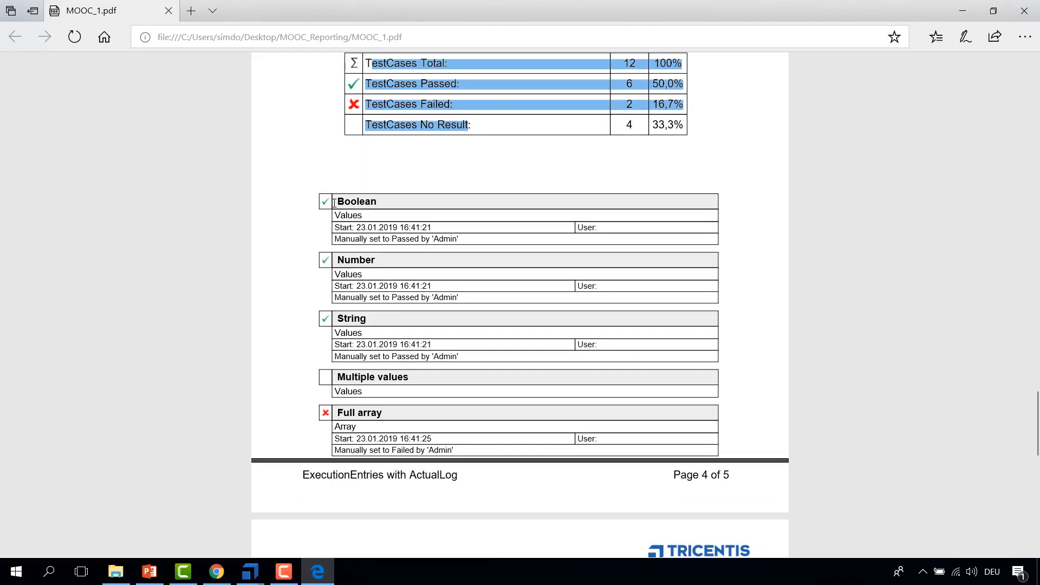
{"action": "left_click_drag", "start_coordinate": [333, 203], "coordinate": [464, 446]}
{"action": "left_click", "coordinate": [962, 10]}
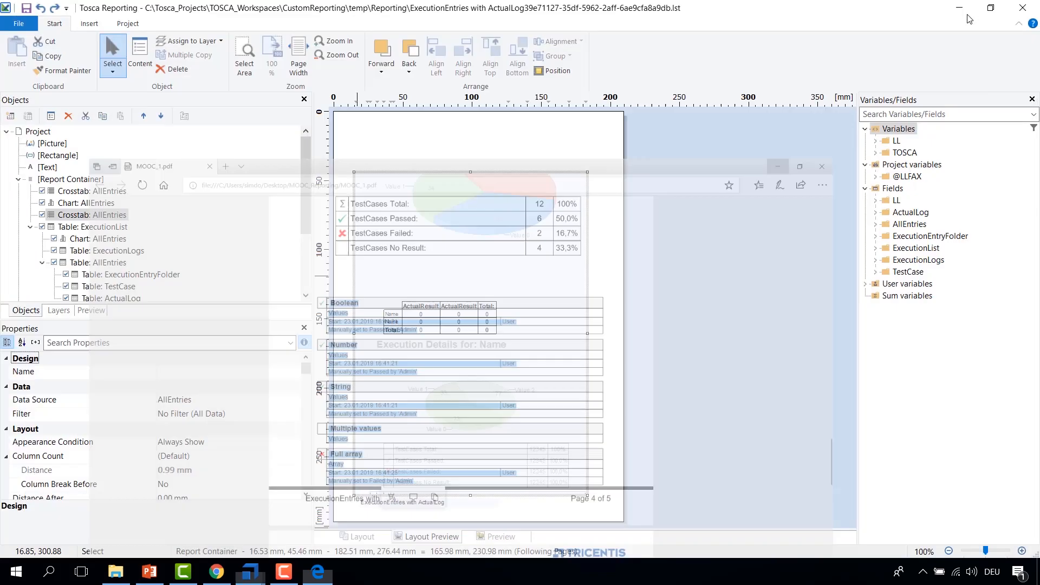
Step: Select the ExecutionLogs, TestCase and AllEntries tables in the object tree and locate them in the layout preview
{"action": "left_click", "coordinate": [92, 251]}
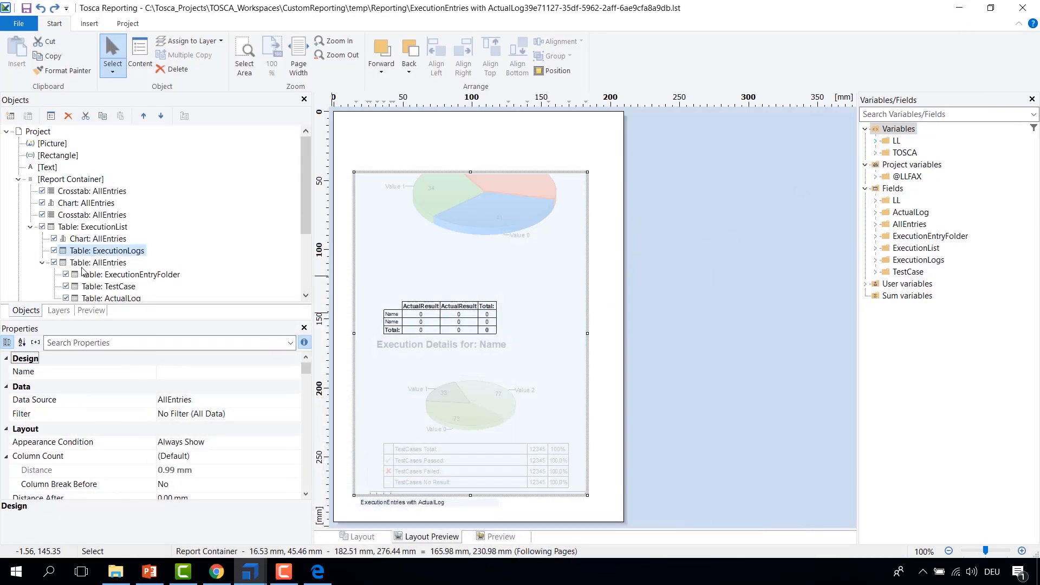
{"action": "left_click", "coordinate": [82, 267]}
{"action": "left_click", "coordinate": [88, 288]}
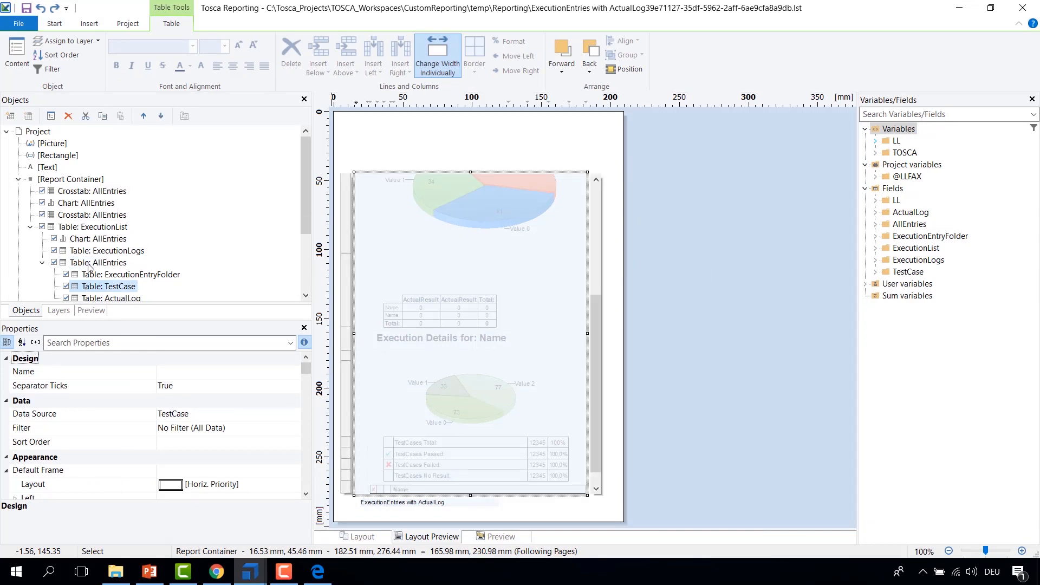
{"action": "left_click", "coordinate": [88, 266]}
{"action": "scroll", "coordinate": [596, 457], "scroll_direction": "down", "scroll_amount": 1}
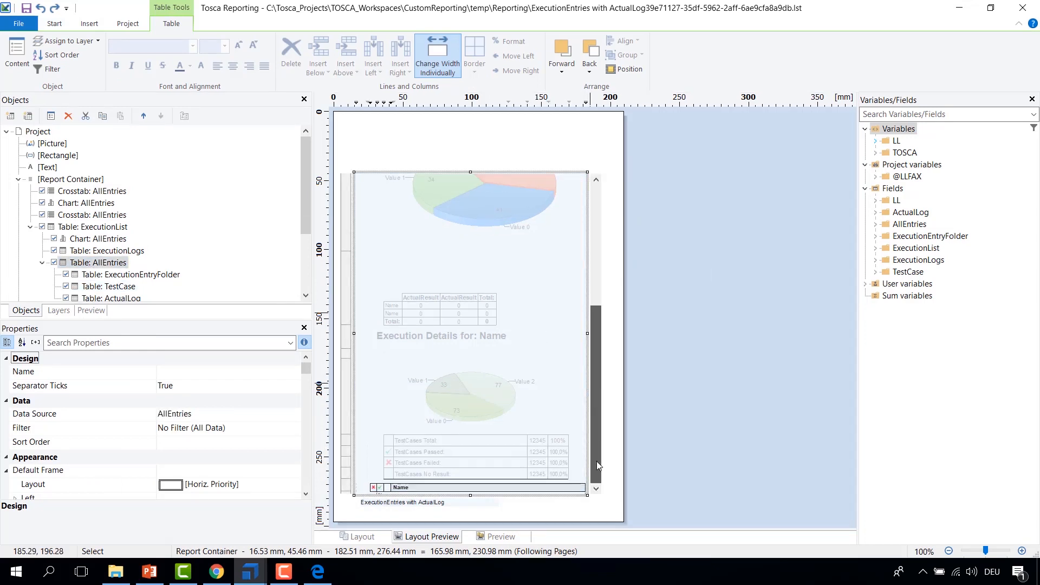
{"action": "scroll", "coordinate": [597, 461], "scroll_direction": "down", "scroll_amount": 1}
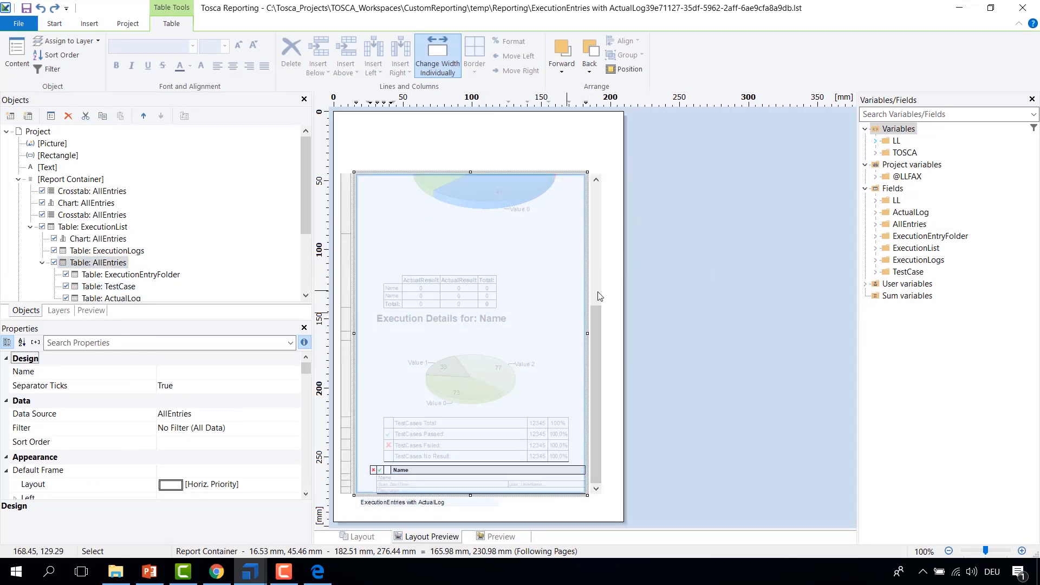
{"action": "left_click_drag", "start_coordinate": [600, 374], "coordinate": [598, 193]}
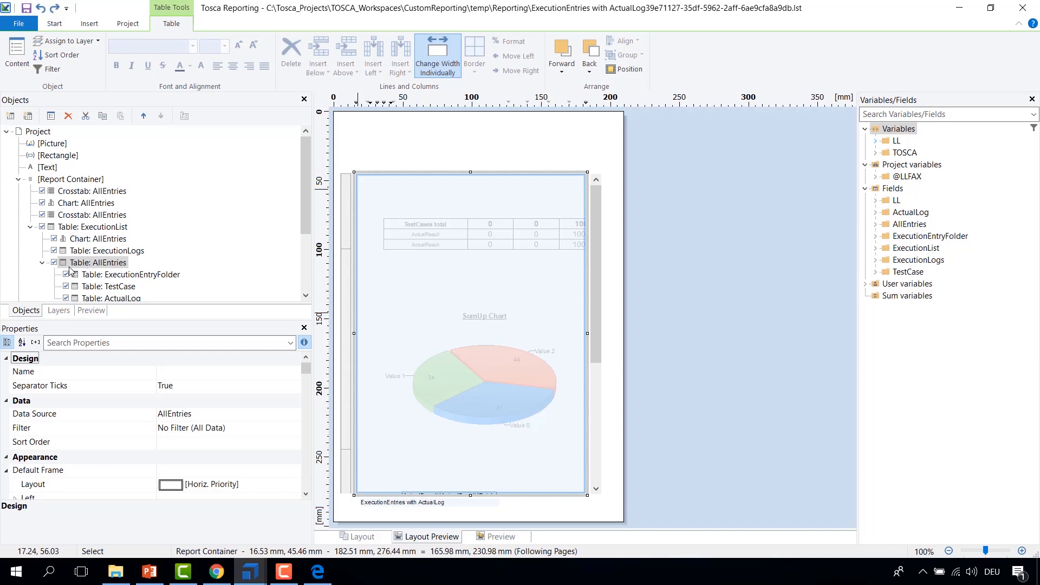
Step: Open the first AllEntries crosstab's properties and inspect its cell and axis definitions
{"action": "left_click", "coordinate": [74, 195]}
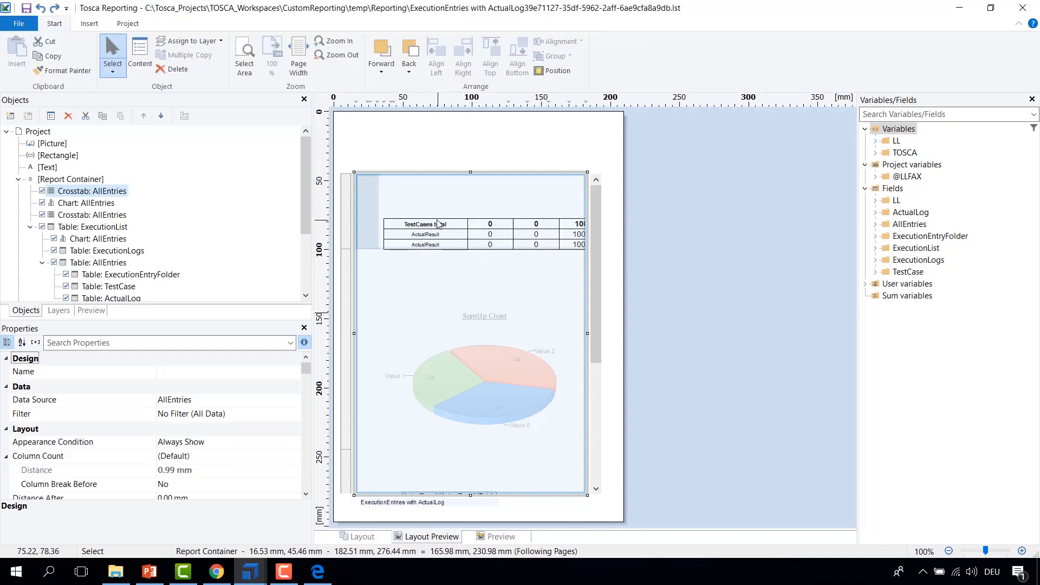
{"action": "double_click", "coordinate": [76, 192]}
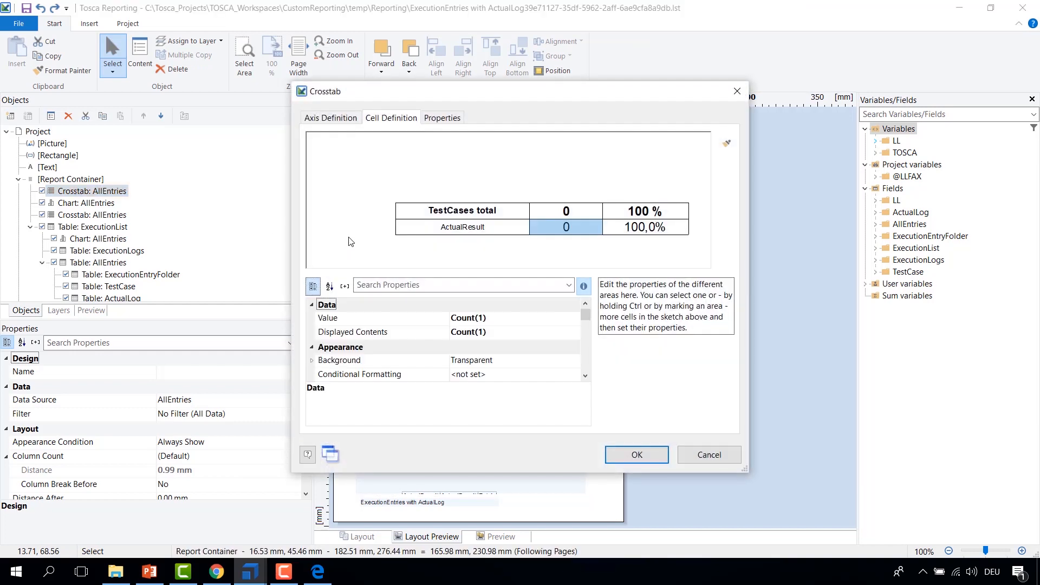
{"action": "left_click", "coordinate": [342, 120]}
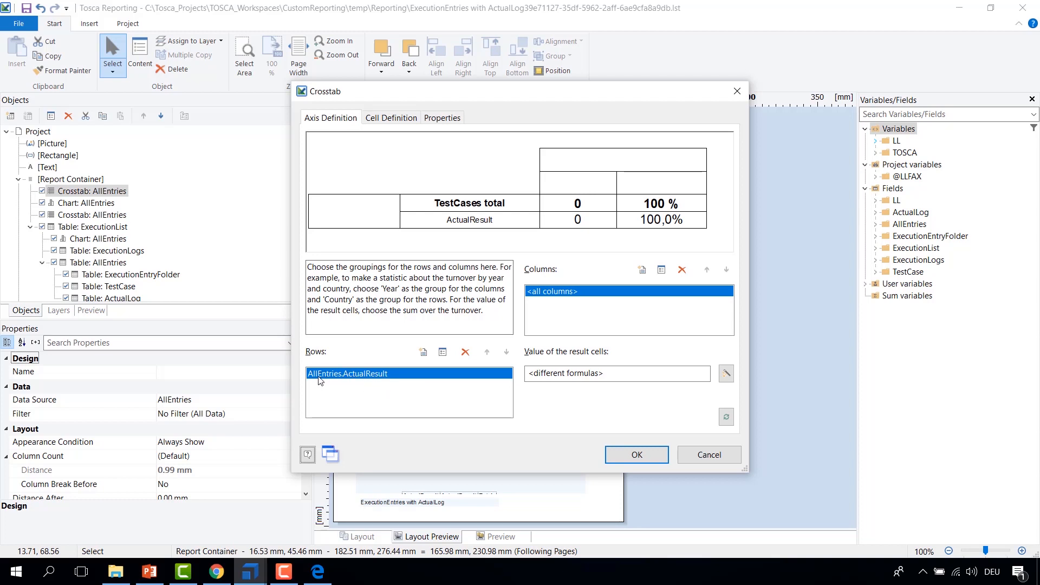
{"action": "left_click", "coordinate": [653, 459]}
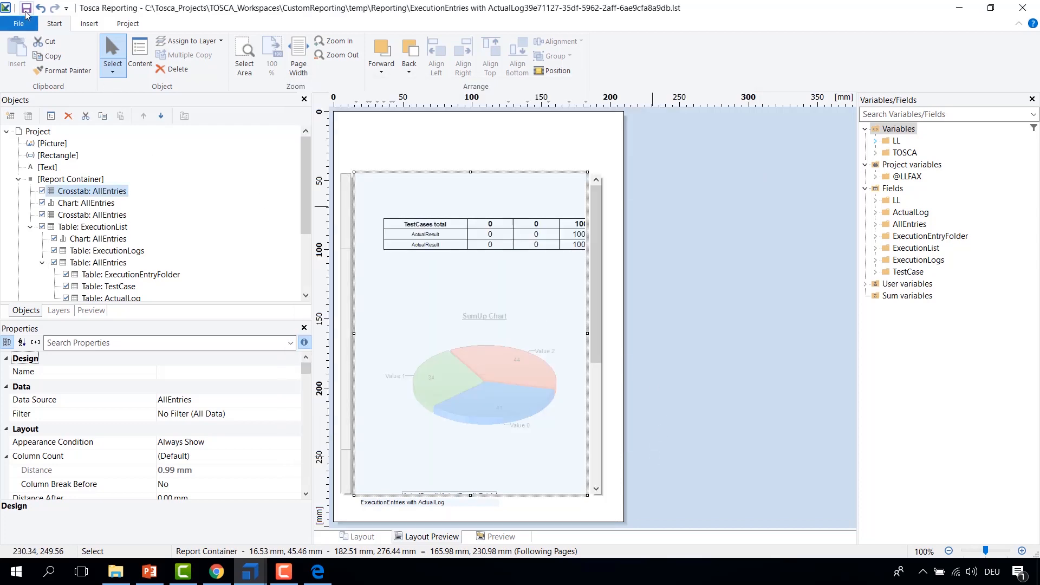
Step: Run the AllEntries query =>SUBPARTS:ExecutionEntry as a TQL search and add the ActualResult column to the results
{"action": "double_click", "coordinate": [5, 10]}
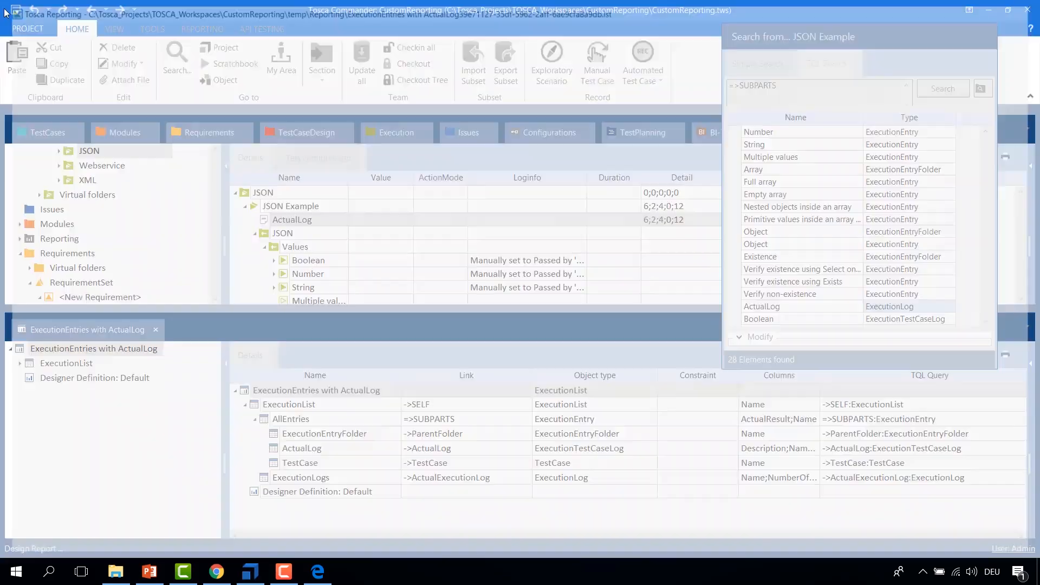
{"action": "left_click", "coordinate": [287, 421]}
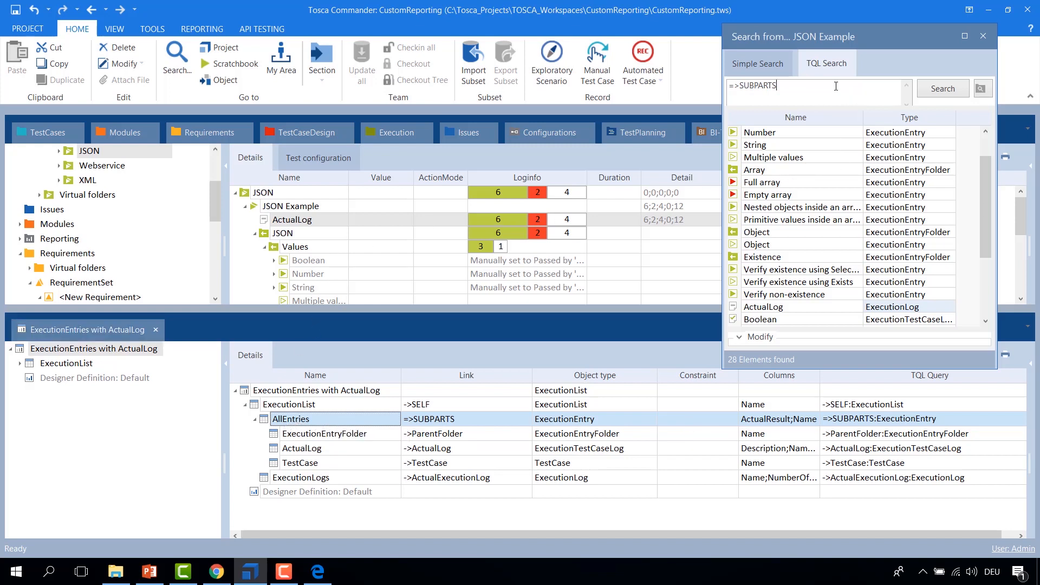
{"action": "left_click", "coordinate": [910, 420]}
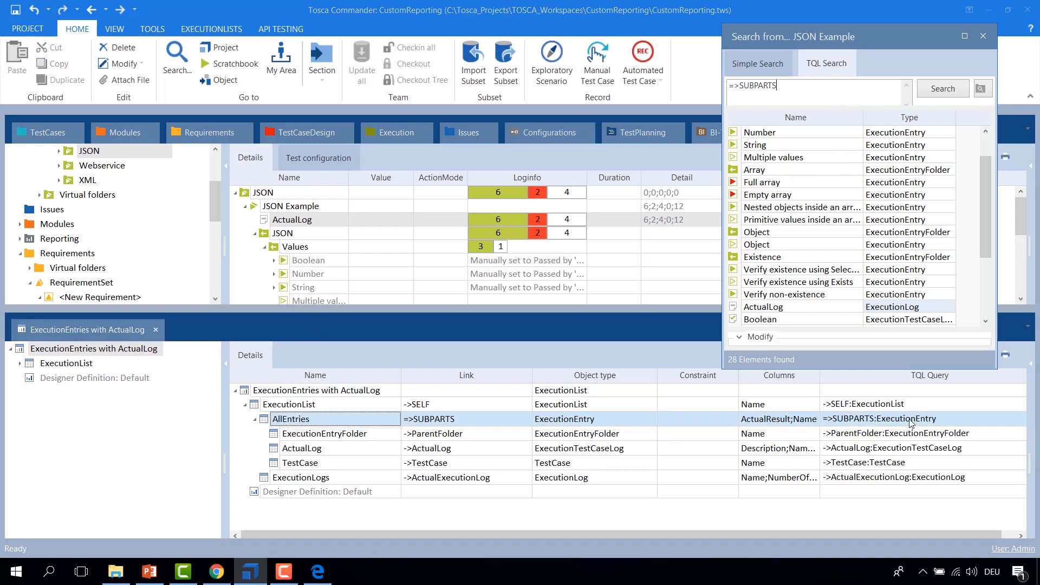
{"action": "left_click", "coordinate": [954, 423]}
{"action": "key", "text": "ctrl+c"}
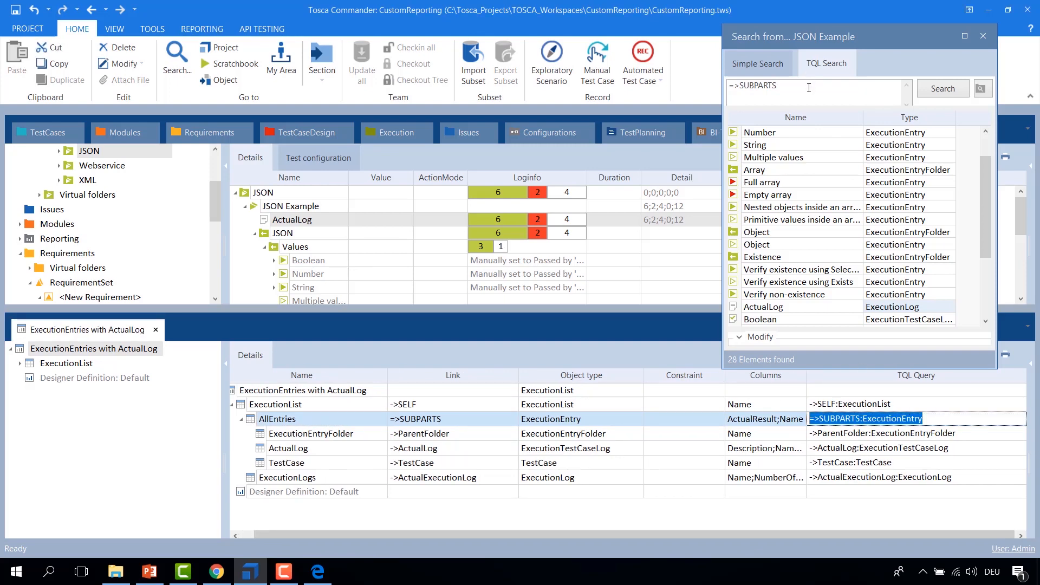
{"action": "triple_click", "coordinate": [812, 87]}
{"action": "key", "text": "ctrl+v"}
{"action": "left_click", "coordinate": [943, 89]}
{"action": "right_click", "coordinate": [943, 117]}
{"action": "left_click", "coordinate": [927, 129]}
{"action": "double_click", "coordinate": [933, 199]}
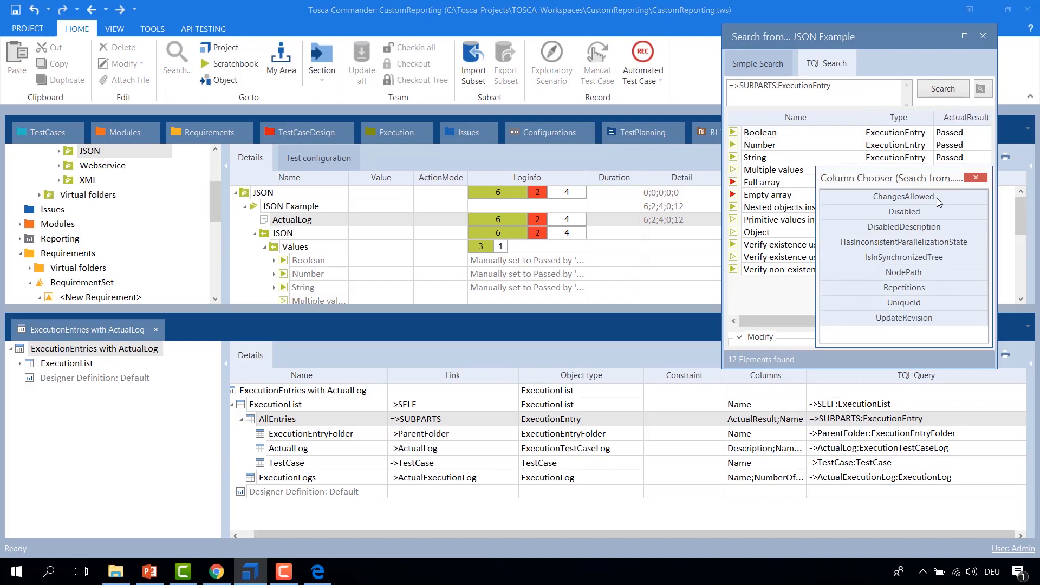
{"action": "left_click", "coordinate": [976, 177]}
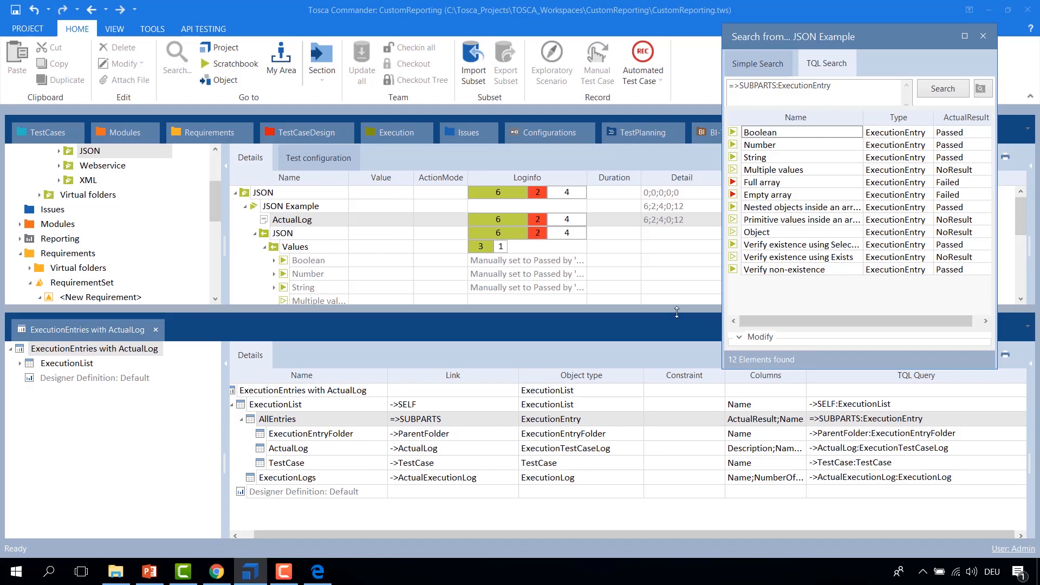
Step: Open the report designer for ExecutionEntries with ActualLog and open the first AllEntries crosstab's properties
{"action": "left_click", "coordinate": [237, 393]}
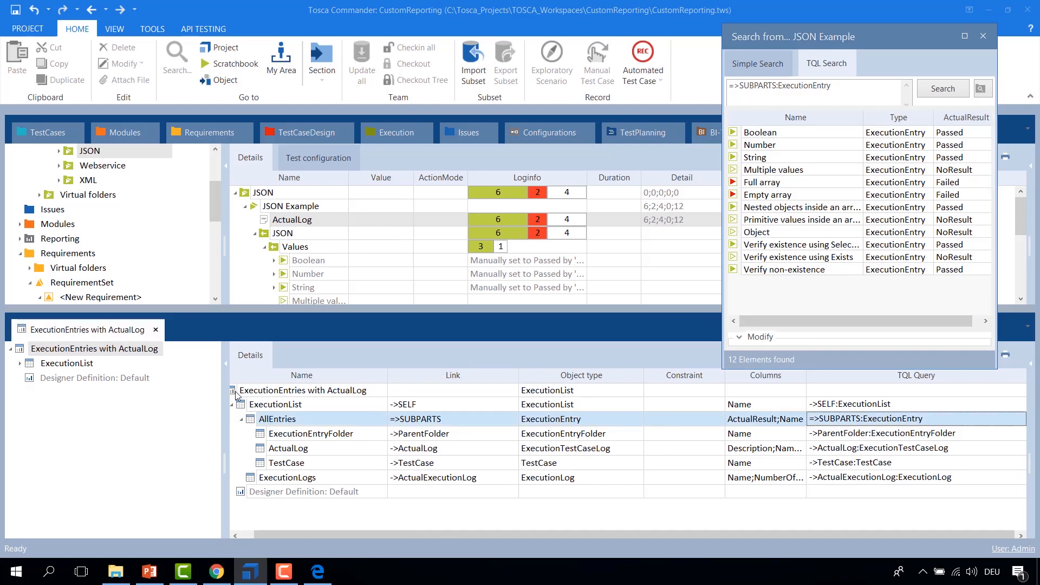
{"action": "right_click", "coordinate": [236, 394]}
{"action": "left_click", "coordinate": [271, 414]}
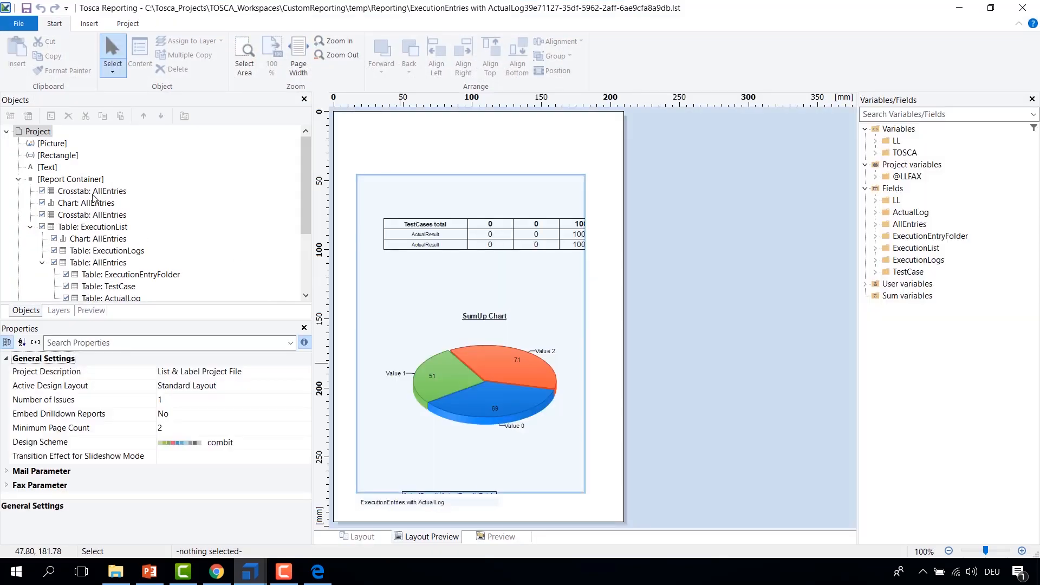
{"action": "double_click", "coordinate": [92, 193]}
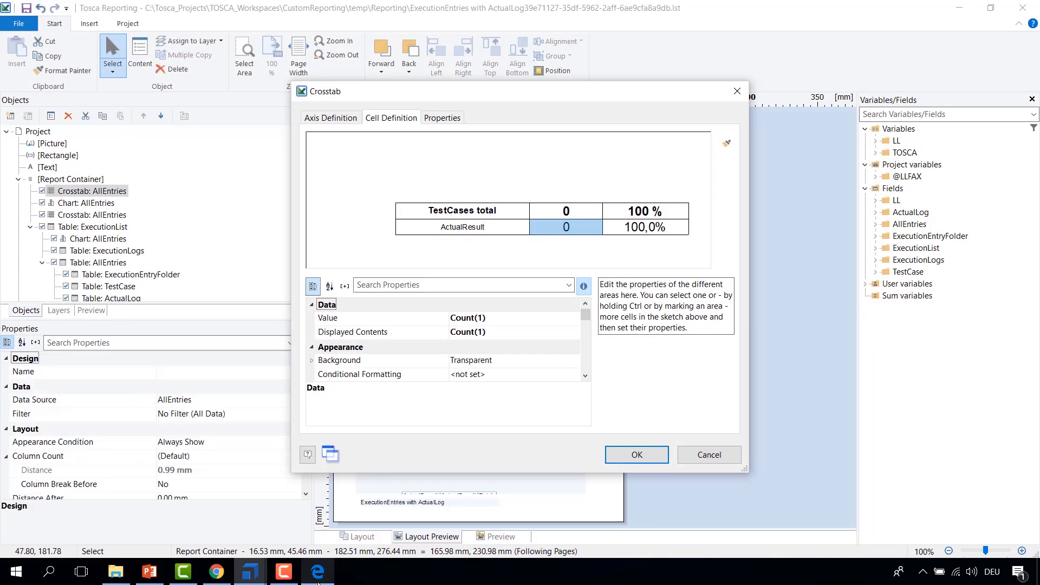
{"action": "left_click_drag", "start_coordinate": [499, 96], "coordinate": [228, 74]}
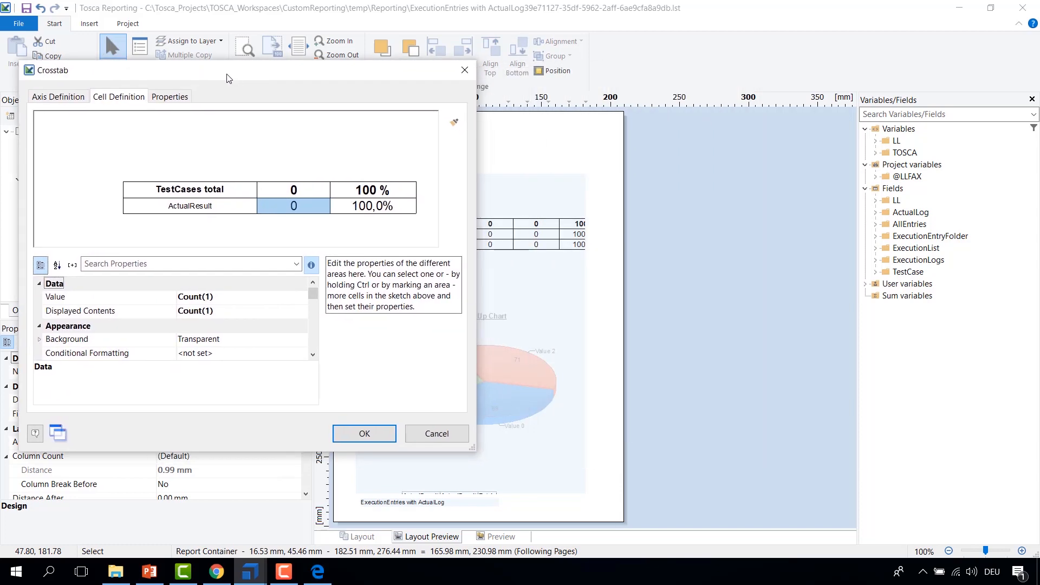
Step: Place the PDF's Execution Summary beside the crosstab dialog and select the TestCases total cell to compare
{"action": "left_click", "coordinate": [317, 574]}
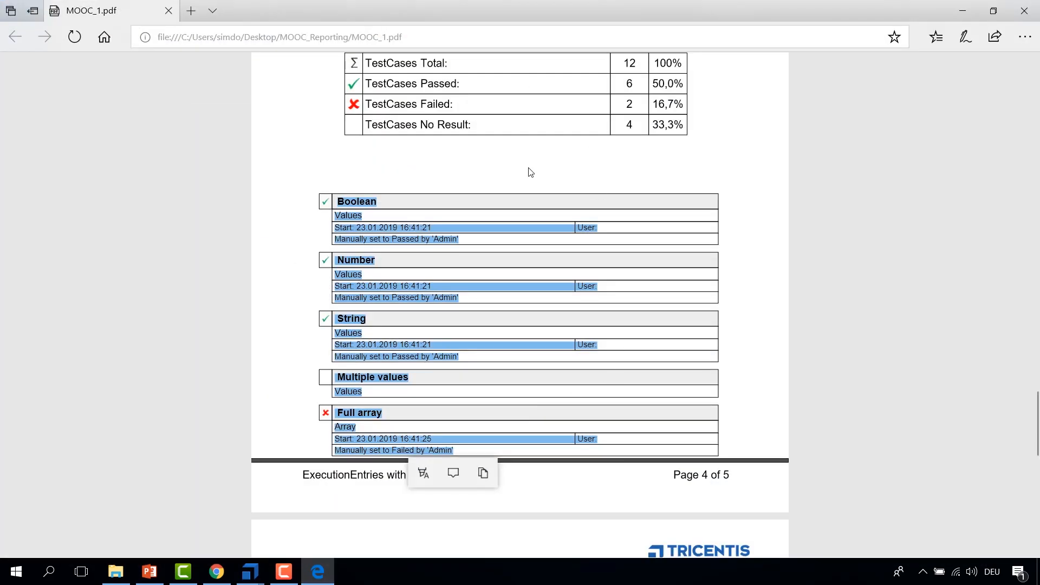
{"action": "scroll", "coordinate": [530, 170], "scroll_direction": "up", "scroll_amount": 20}
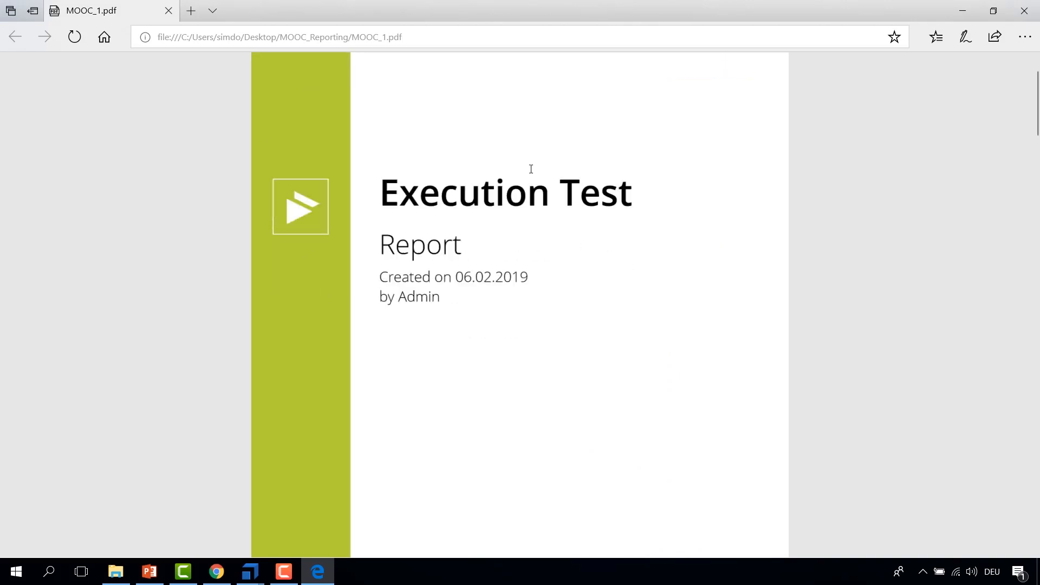
{"action": "scroll", "coordinate": [531, 173], "scroll_direction": "down", "scroll_amount": 10}
{"action": "left_click_drag", "start_coordinate": [575, 11], "coordinate": [776, 80]}
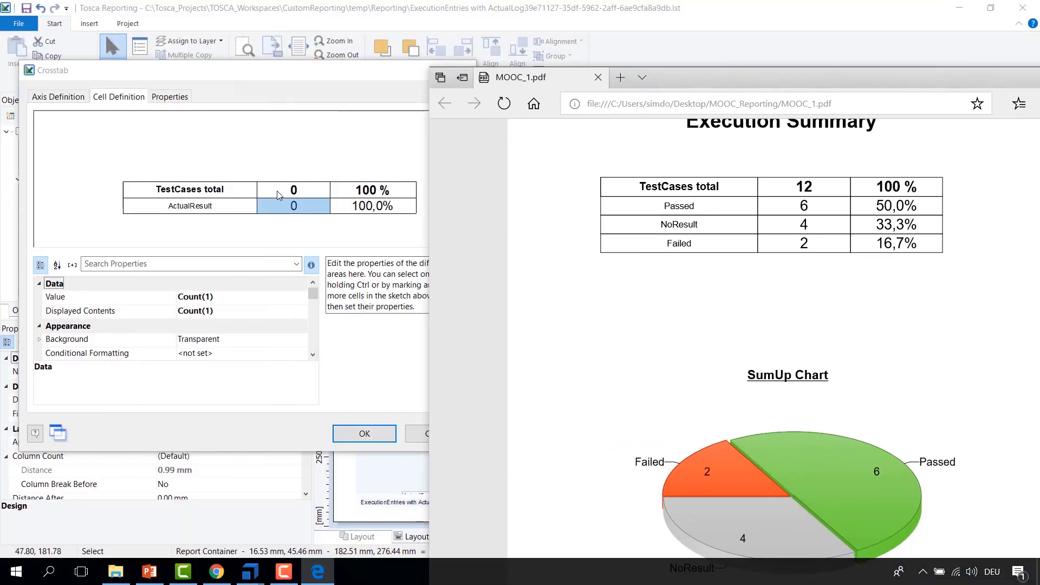
{"action": "left_click", "coordinate": [182, 196]}
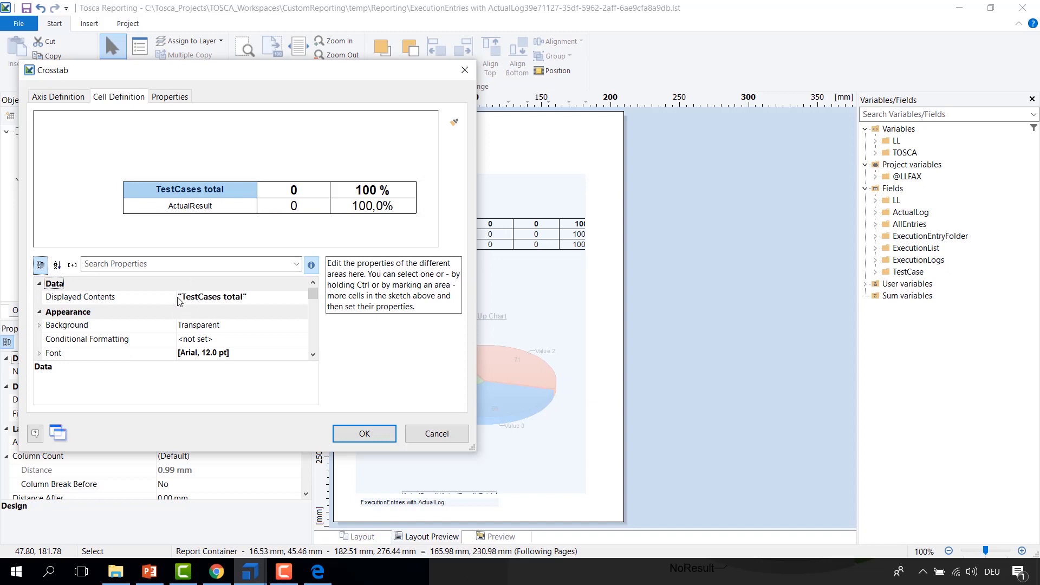
{"action": "key", "text": "alt+Tab"}
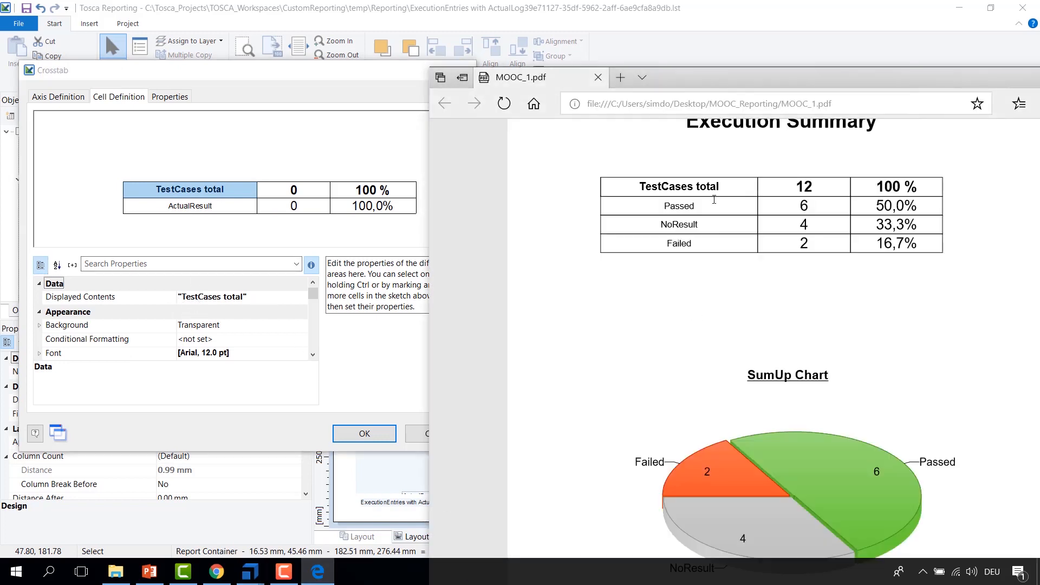
Step: Compare the crosstab's TestCases total header cells with the totals in the PDF's Execution Summary table
{"action": "left_click_drag", "start_coordinate": [724, 187], "coordinate": [639, 187]}
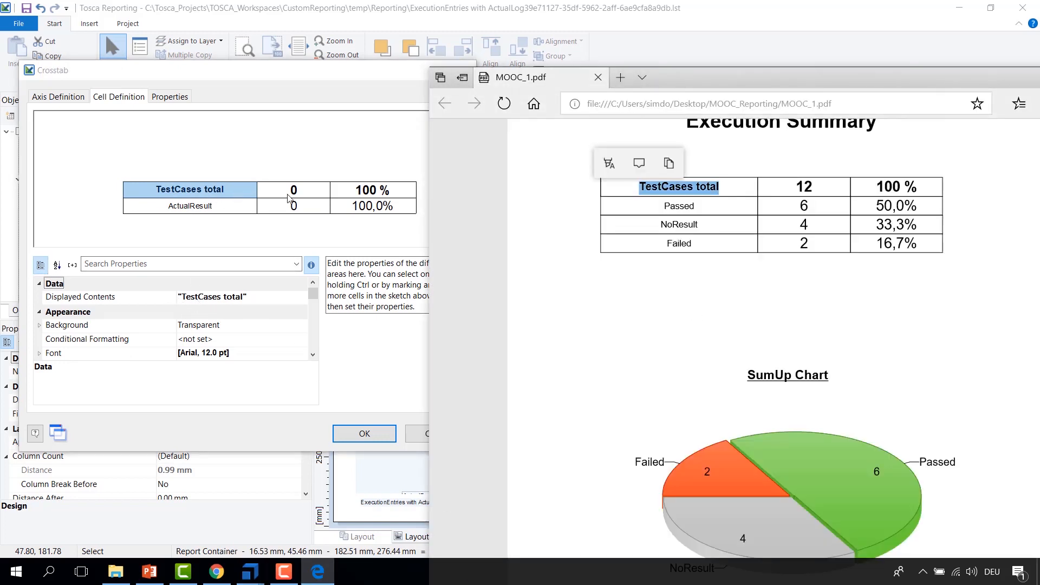
{"action": "left_click", "coordinate": [303, 196]}
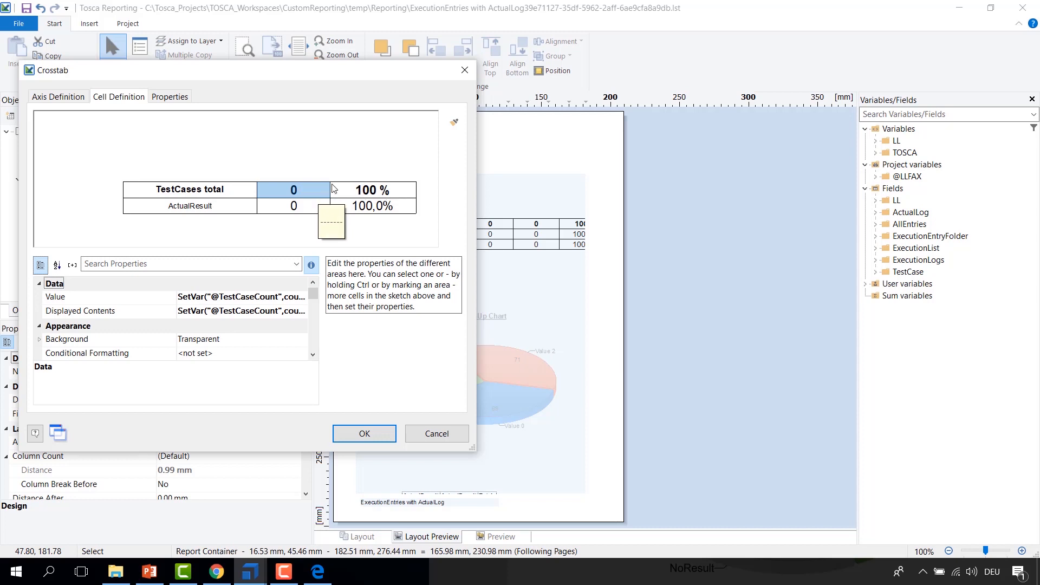
{"action": "left_click", "coordinate": [367, 191]}
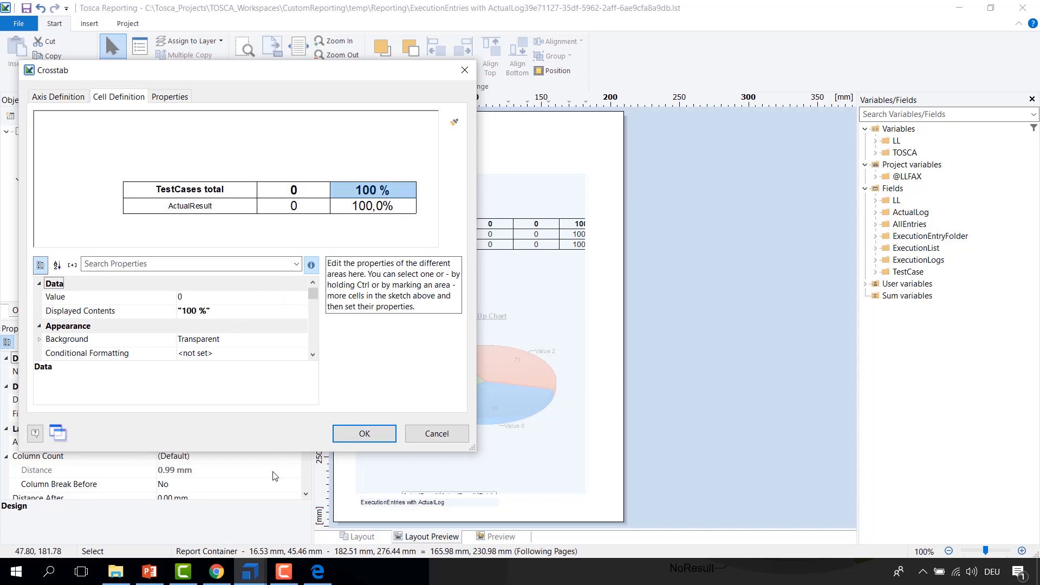
{"action": "left_click", "coordinate": [318, 572]}
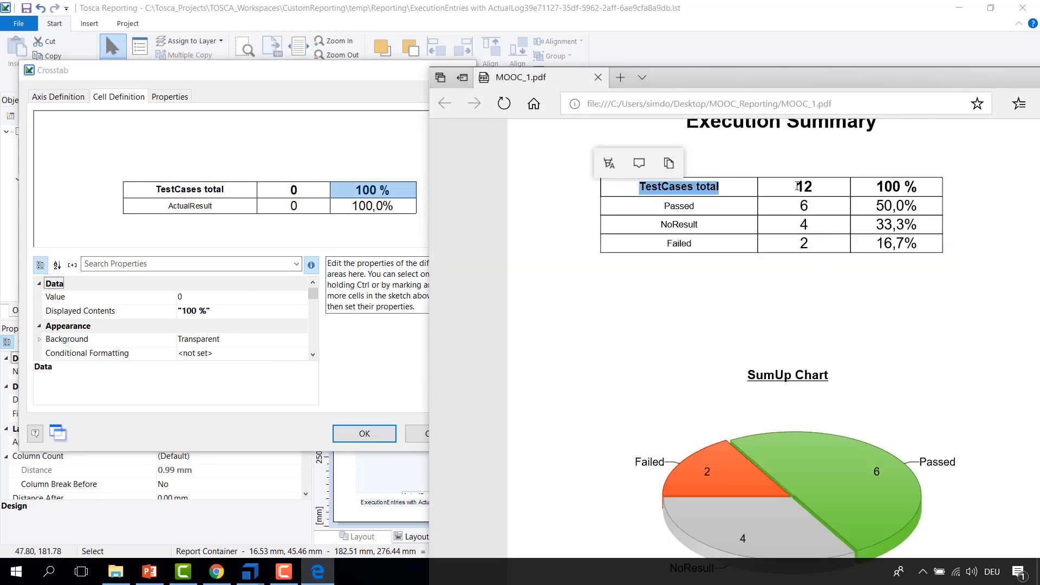
{"action": "left_click_drag", "start_coordinate": [798, 188], "coordinate": [814, 186]}
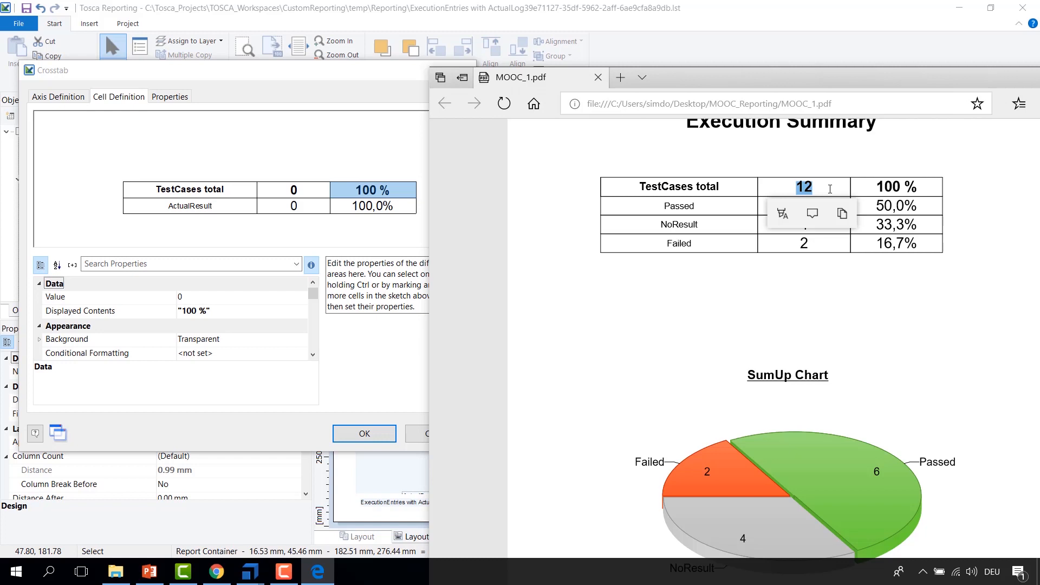
{"action": "left_click_drag", "start_coordinate": [846, 188], "coordinate": [905, 193]}
{"action": "left_click", "coordinate": [684, 207]}
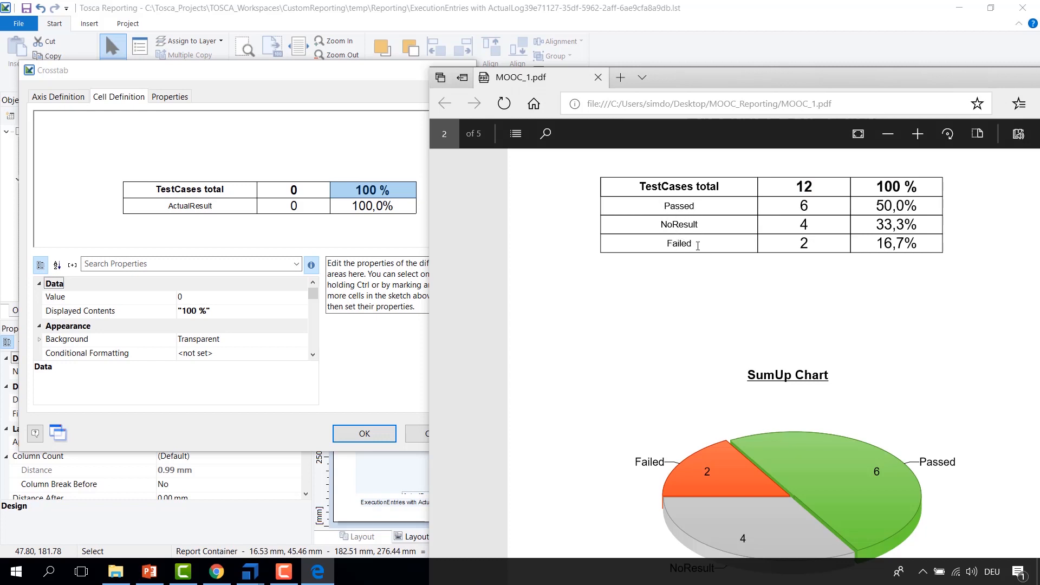
Step: Inspect the crosstab's ActualResult row cells against the PDF's result rows, then close the crosstab dialog
{"action": "left_click", "coordinate": [180, 213]}
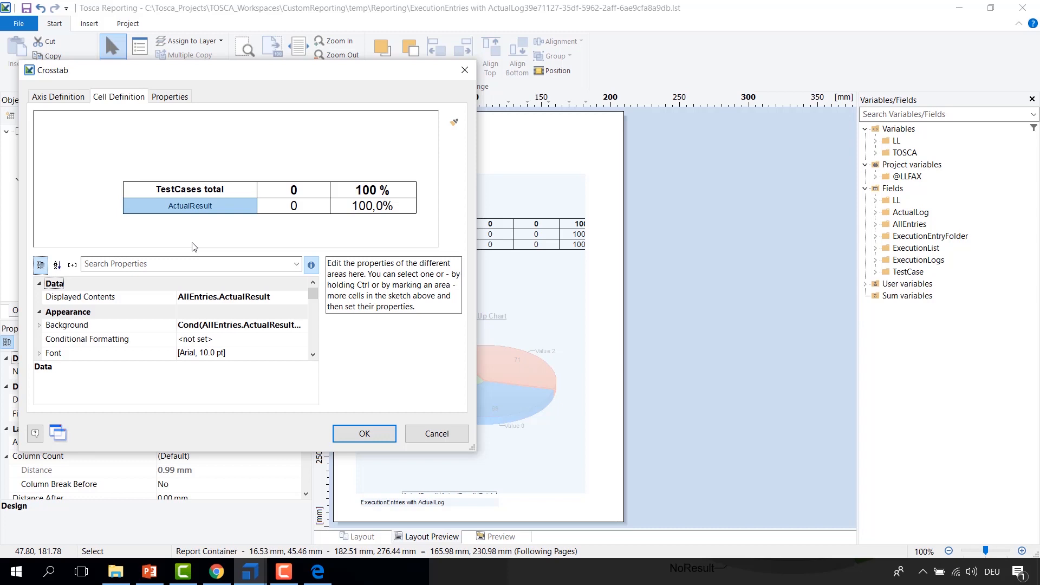
{"action": "left_click", "coordinate": [317, 572]}
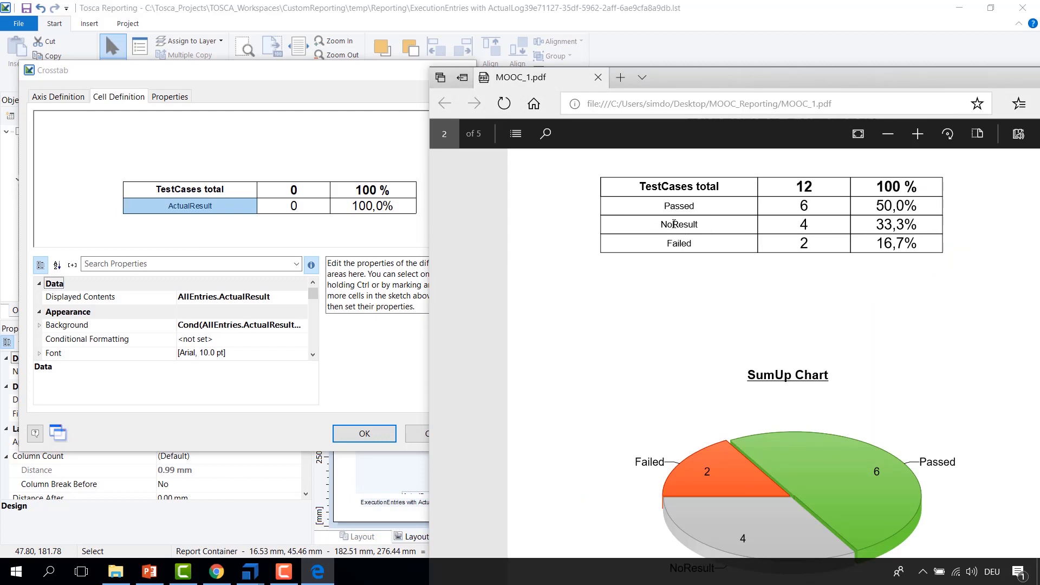
{"action": "left_click", "coordinate": [296, 207]}
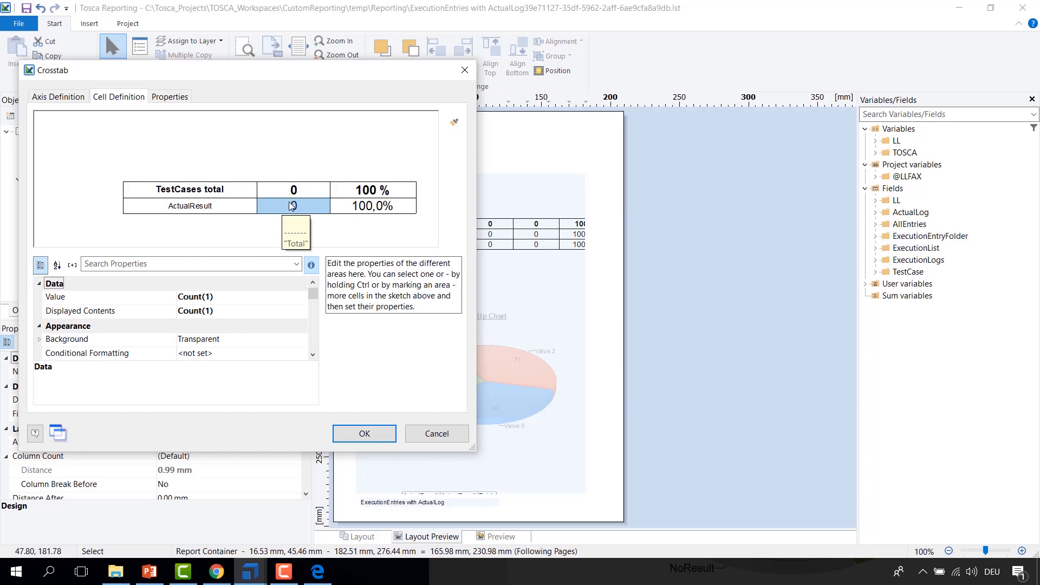
{"action": "left_click", "coordinate": [387, 211]}
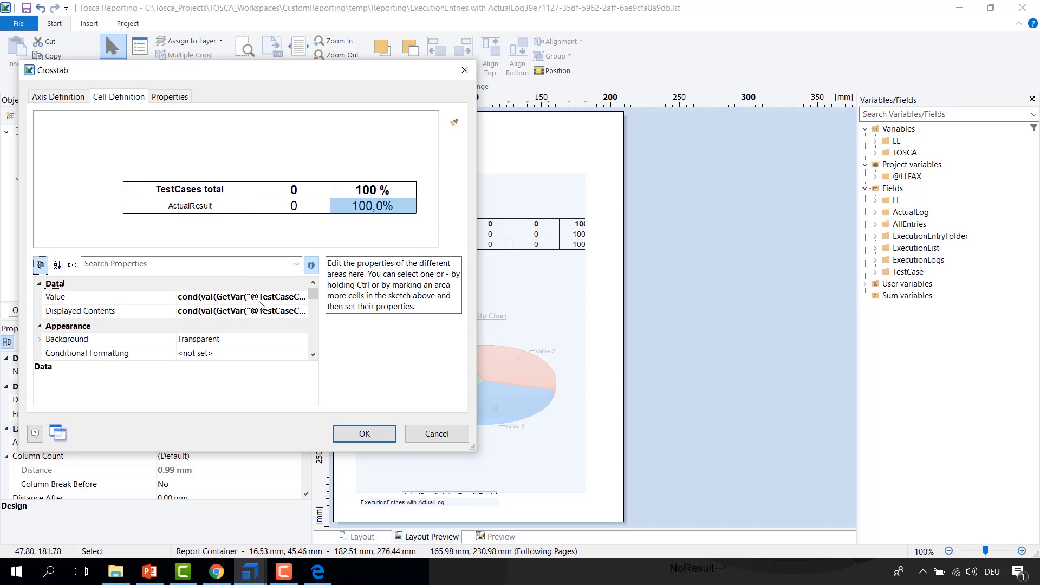
{"action": "left_click", "coordinate": [318, 572]}
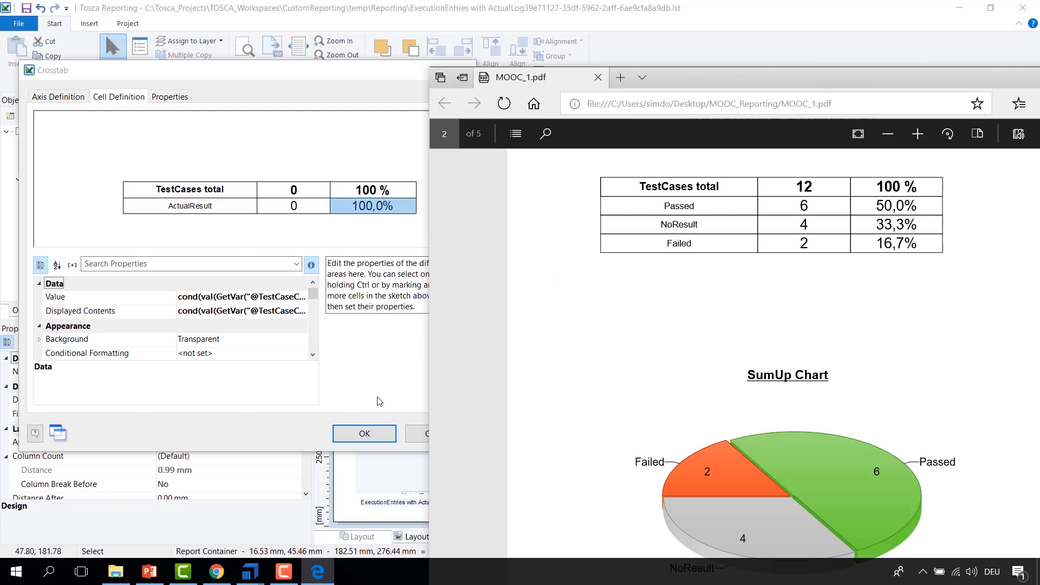
{"action": "left_click", "coordinate": [355, 435]}
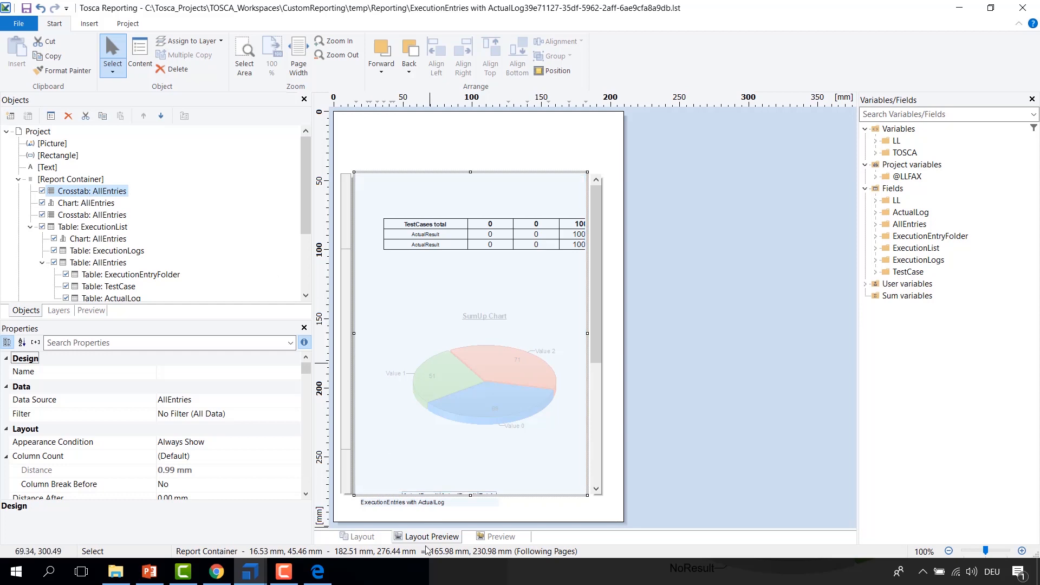
Step: Maximize the PDF report and scroll through its title page and Execution Summary pages
{"action": "left_click", "coordinate": [318, 574]}
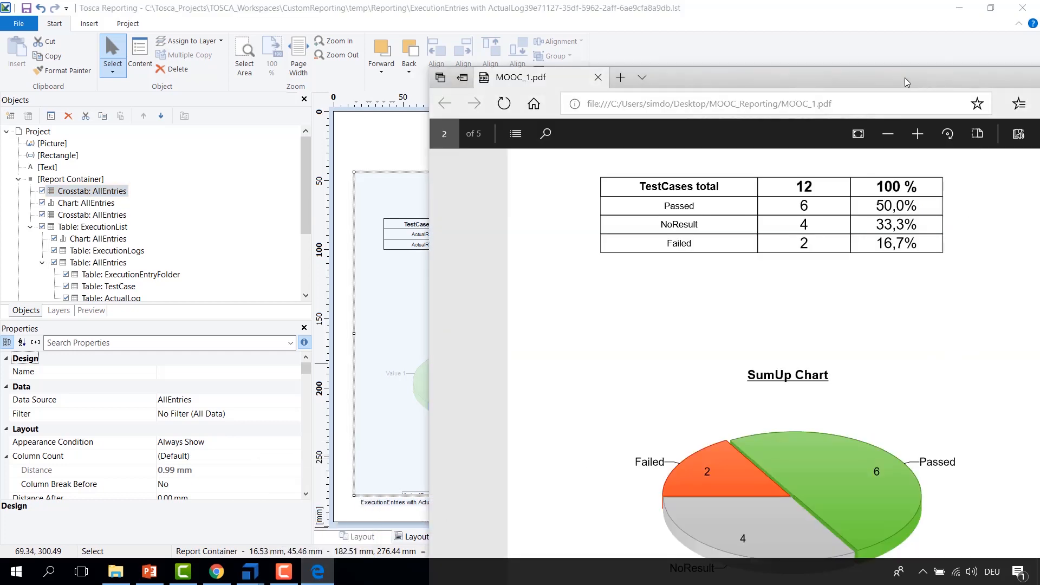
{"action": "left_click_drag", "start_coordinate": [920, 81], "coordinate": [773, 67]}
{"action": "left_click_drag", "start_coordinate": [964, 278], "coordinate": [973, 164]}
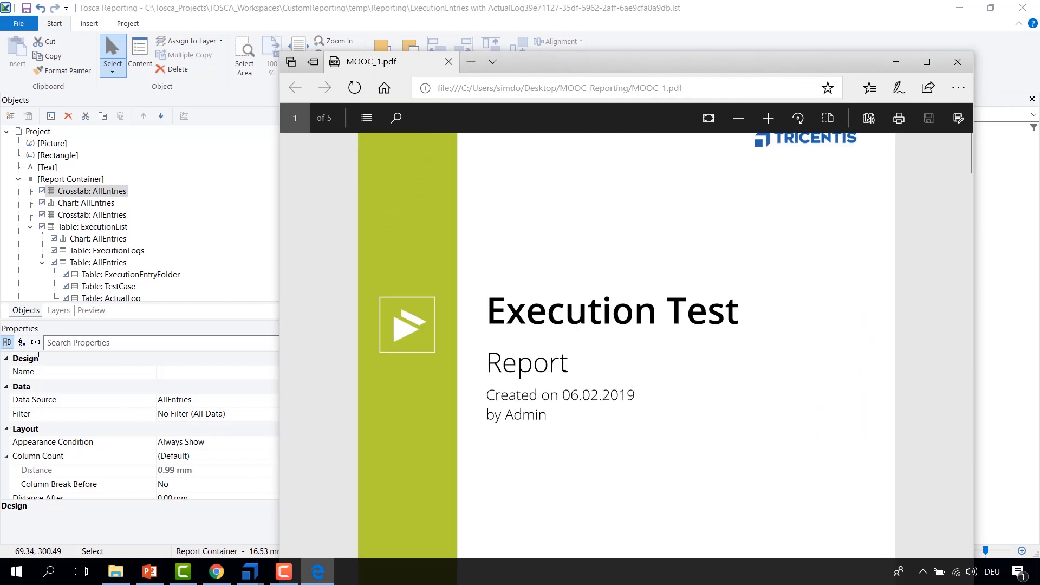
{"action": "double_click", "coordinate": [828, 66]}
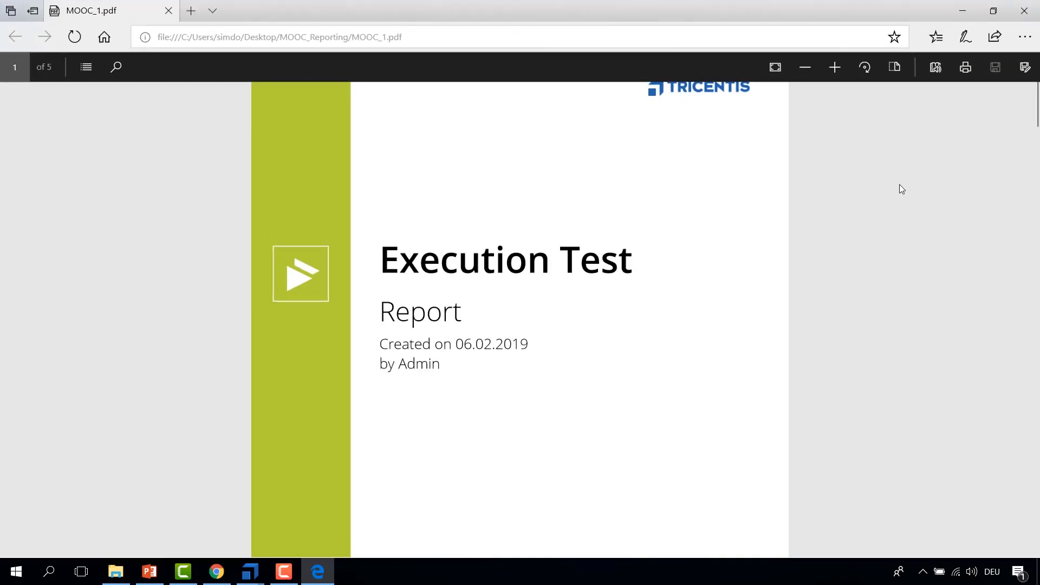
{"action": "scroll", "coordinate": [899, 186], "scroll_direction": "down", "scroll_amount": 1}
{"action": "scroll", "coordinate": [899, 186], "scroll_direction": "down", "scroll_amount": 2}
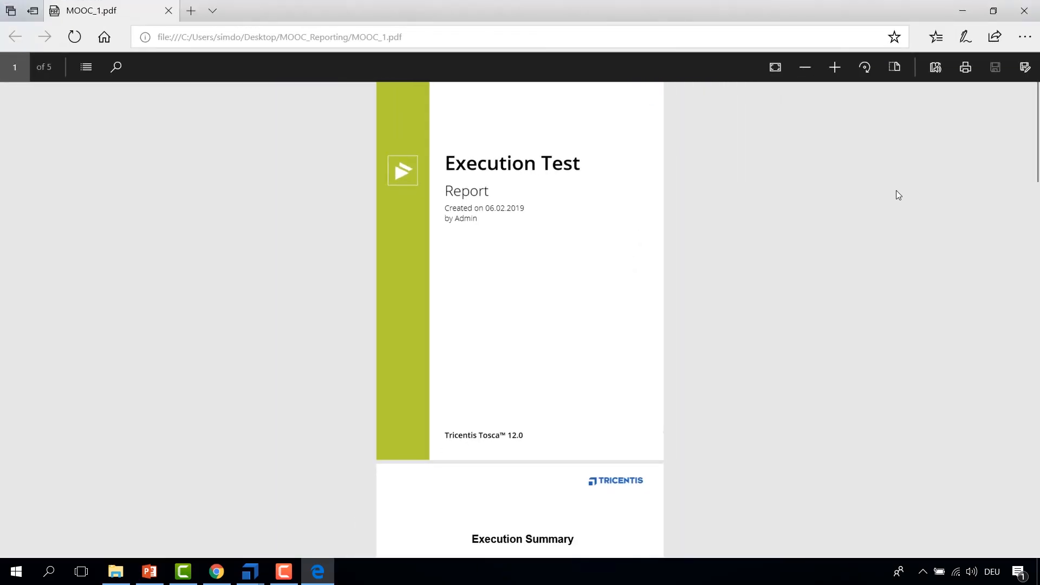
{"action": "scroll", "coordinate": [558, 237], "scroll_direction": "down", "scroll_amount": 5}
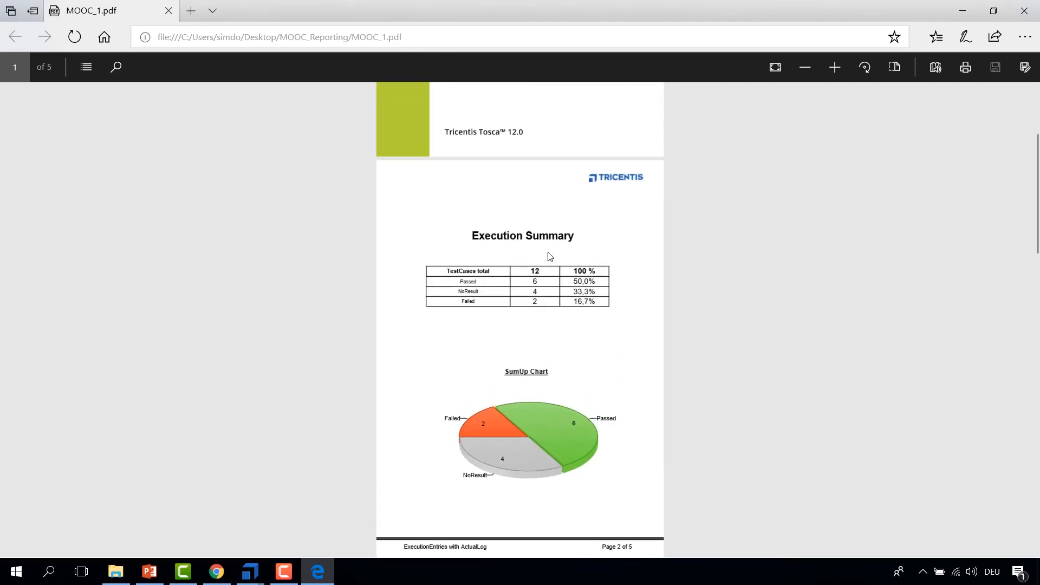
{"action": "scroll", "coordinate": [550, 257], "scroll_direction": "up", "scroll_amount": 5}
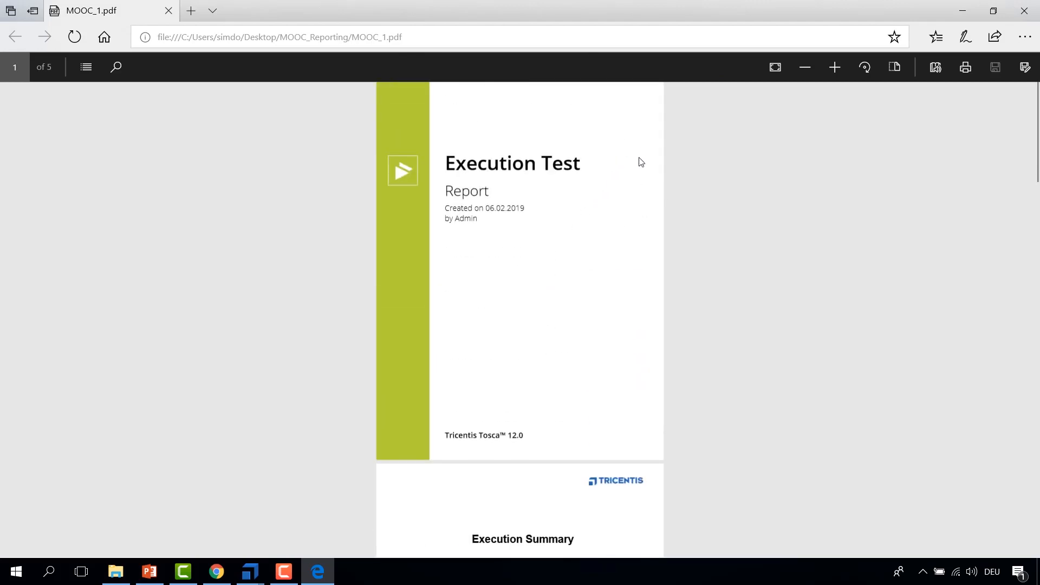
{"action": "scroll", "coordinate": [593, 253], "scroll_direction": "down", "scroll_amount": 1}
{"action": "scroll", "coordinate": [593, 253], "scroll_direction": "up", "scroll_amount": 1}
{"action": "scroll", "coordinate": [411, 204], "scroll_direction": "down", "scroll_amount": 4}
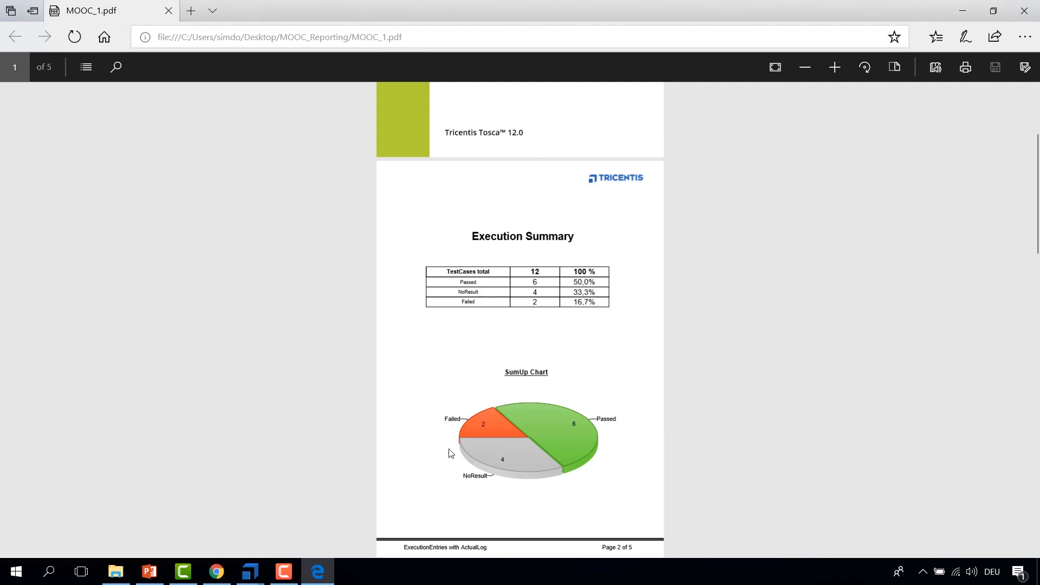
{"action": "scroll", "coordinate": [530, 195], "scroll_direction": "down", "scroll_amount": 2}
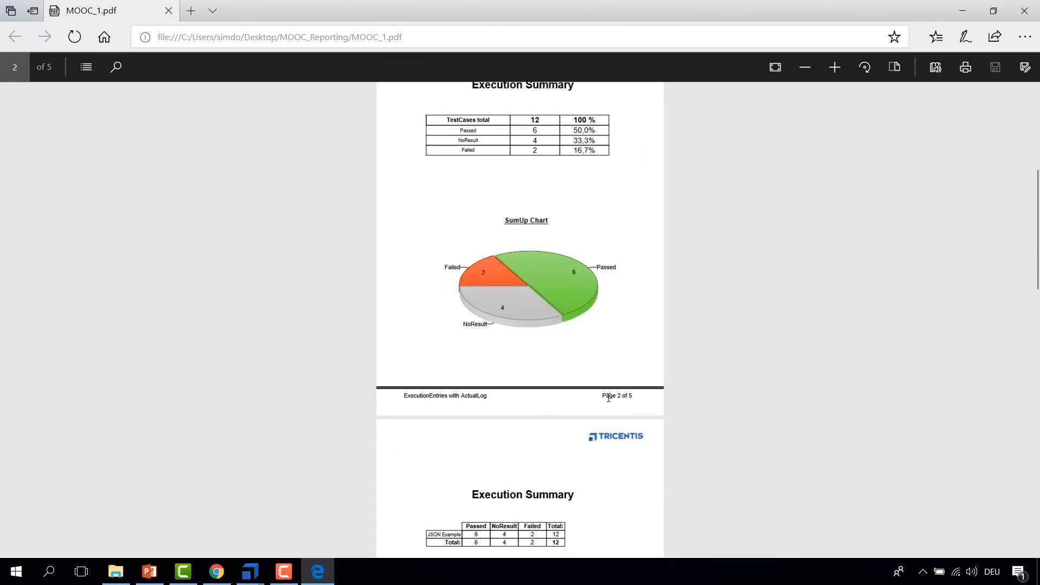
{"action": "scroll", "coordinate": [608, 397], "scroll_direction": "up", "scroll_amount": 4}
{"action": "scroll", "coordinate": [608, 398], "scroll_direction": "up", "scroll_amount": 2}
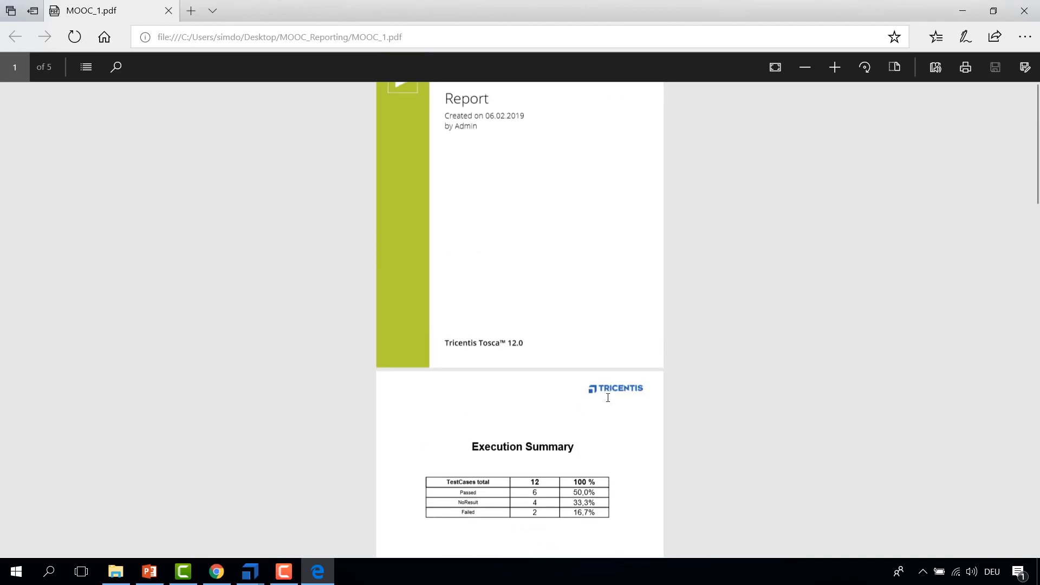
Step: Compare the designer's report layout with the PDF's Execution Summary page
{"action": "mouse_move", "coordinate": [250, 578]}
{"action": "left_click", "coordinate": [290, 536]}
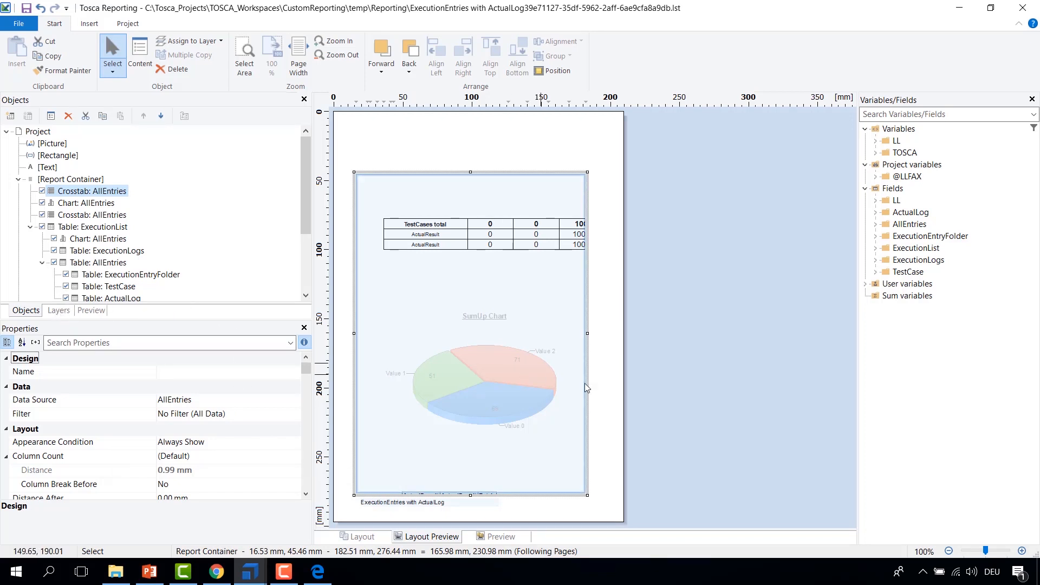
{"action": "left_click", "coordinate": [615, 399]}
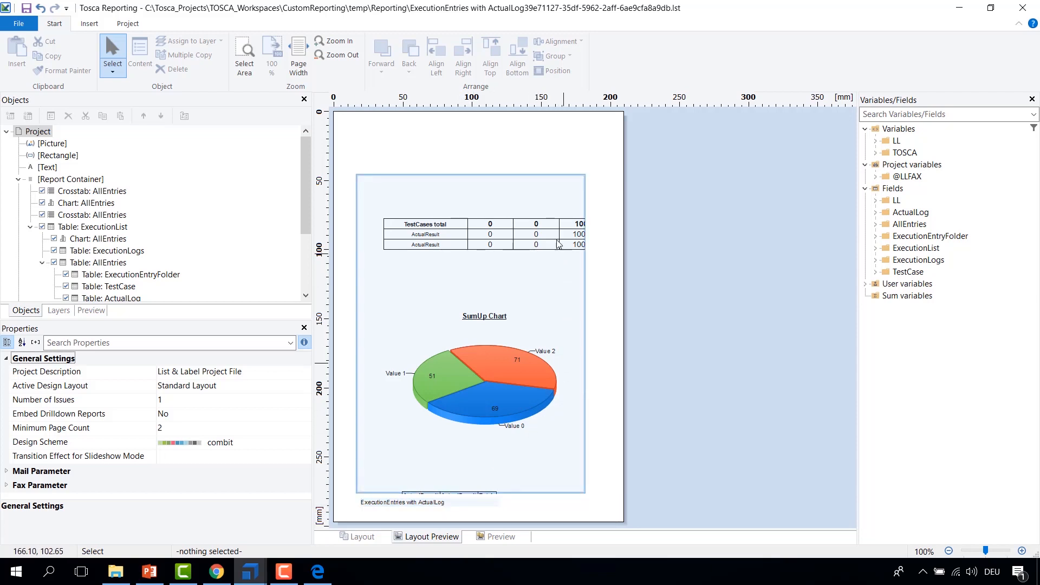
{"action": "left_click", "coordinate": [318, 576]}
{"action": "scroll", "coordinate": [534, 406], "scroll_direction": "down", "scroll_amount": 7}
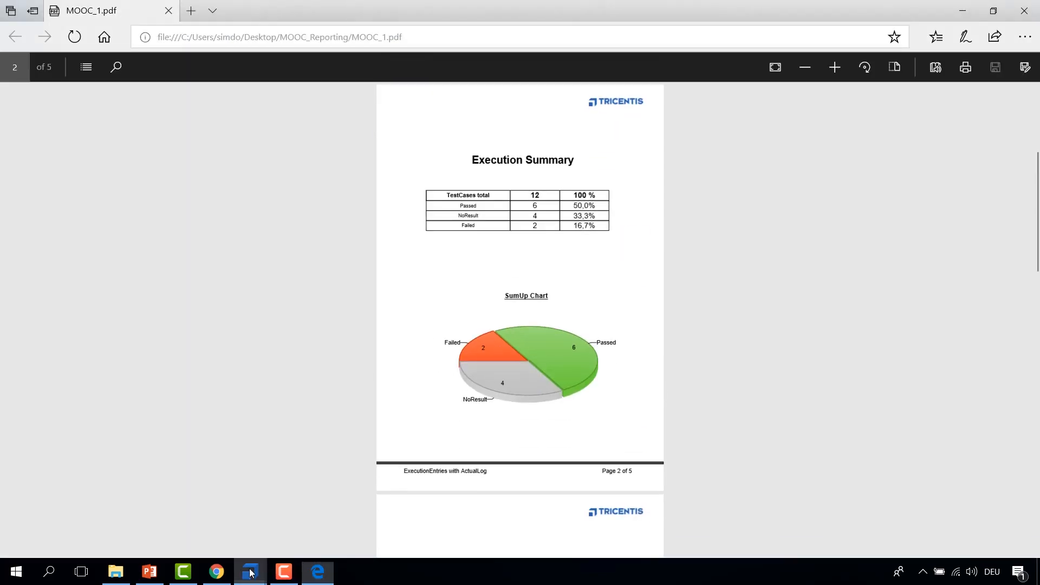
{"action": "mouse_move", "coordinate": [249, 573]}
{"action": "left_click", "coordinate": [307, 537]}
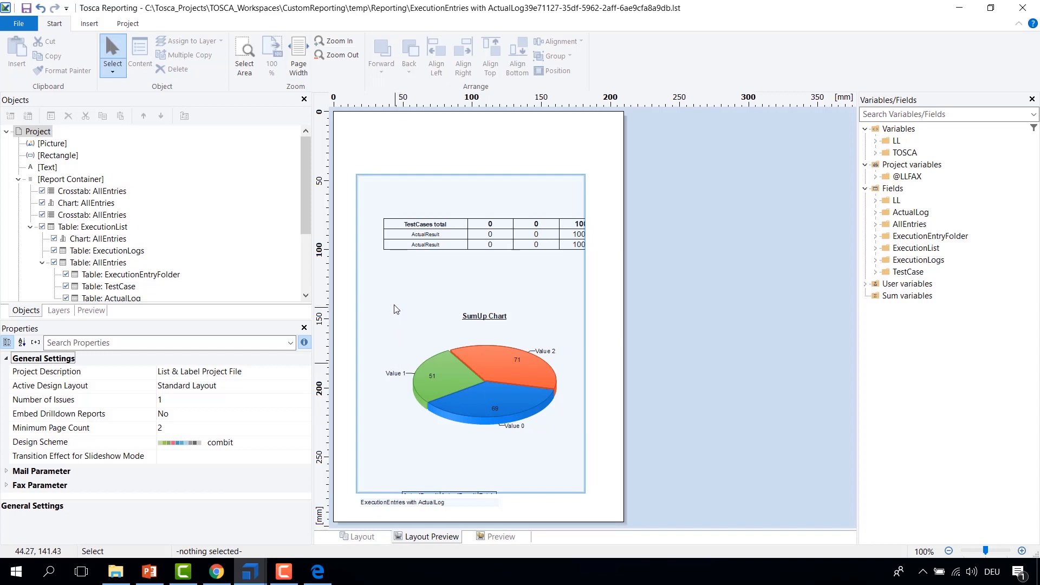
Step: Open the layers list and show the First Page, Execution Summary2 and Execution Summary layers one at a time
{"action": "left_click", "coordinate": [58, 311]}
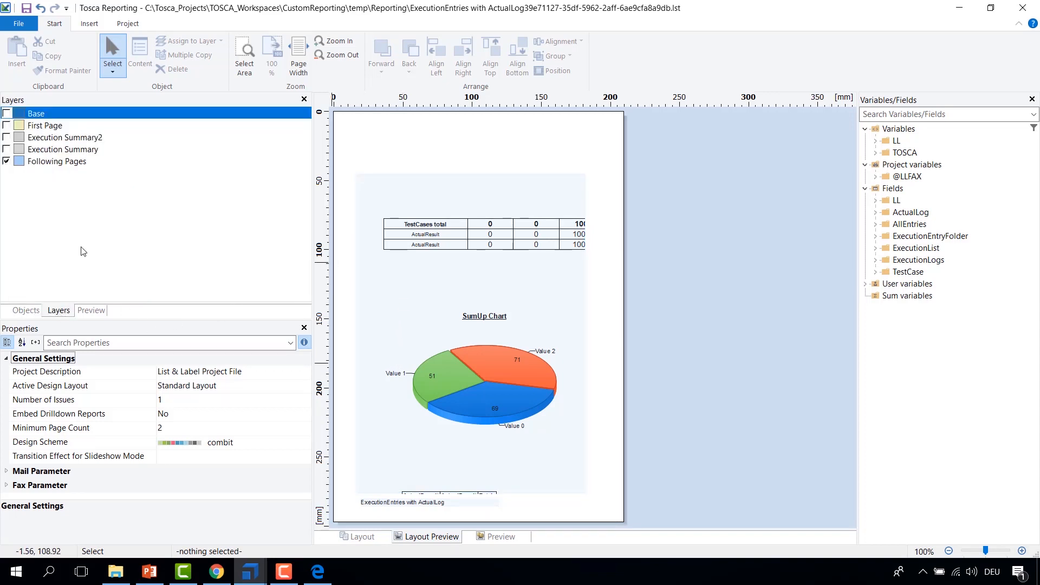
{"action": "left_click", "coordinate": [7, 126]}
{"action": "left_click", "coordinate": [6, 161]}
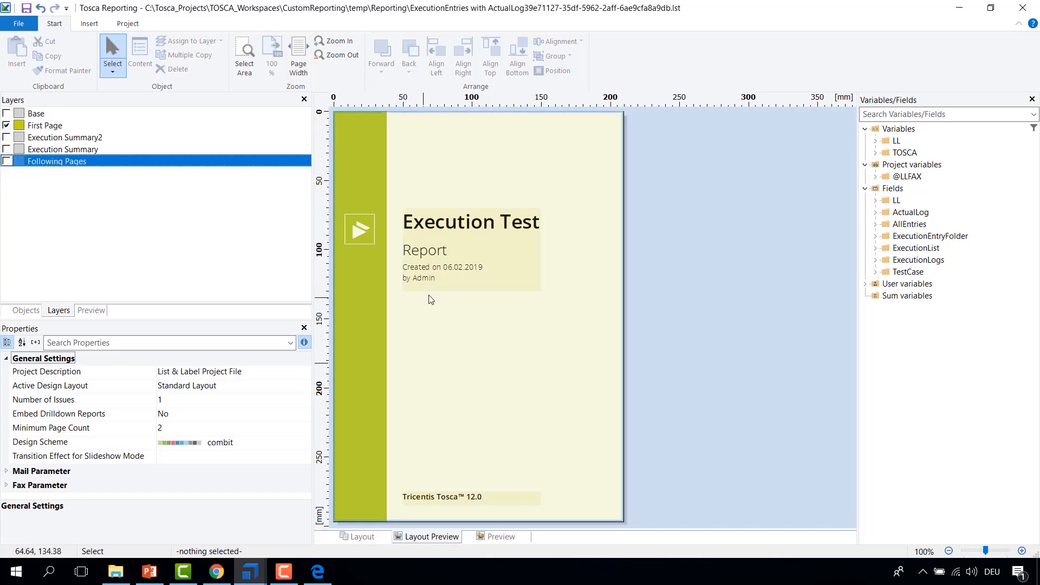
{"action": "left_click", "coordinate": [7, 125]}
{"action": "left_click", "coordinate": [6, 137]}
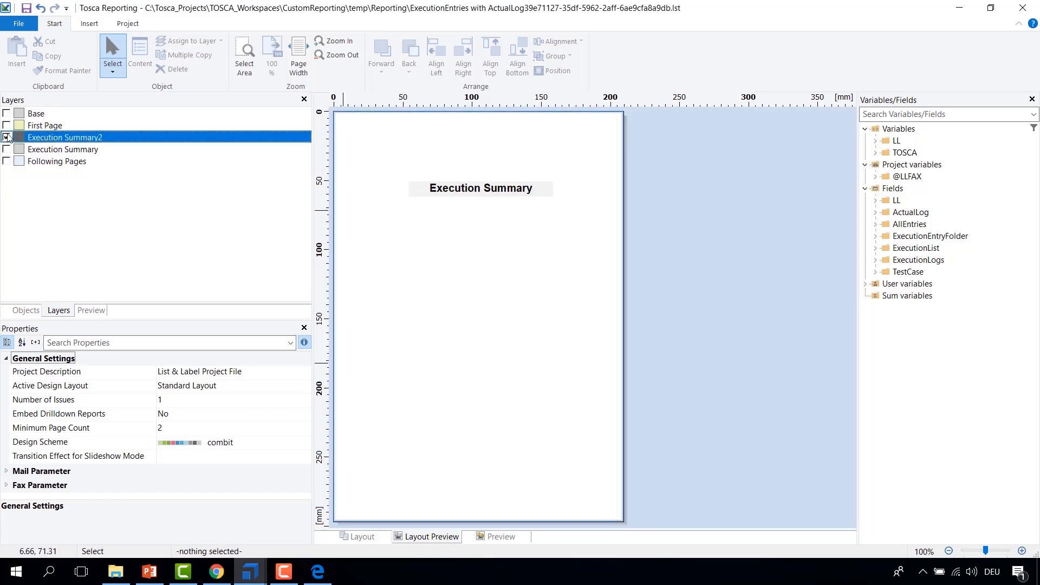
{"action": "left_click", "coordinate": [6, 137]}
{"action": "left_click", "coordinate": [7, 149]}
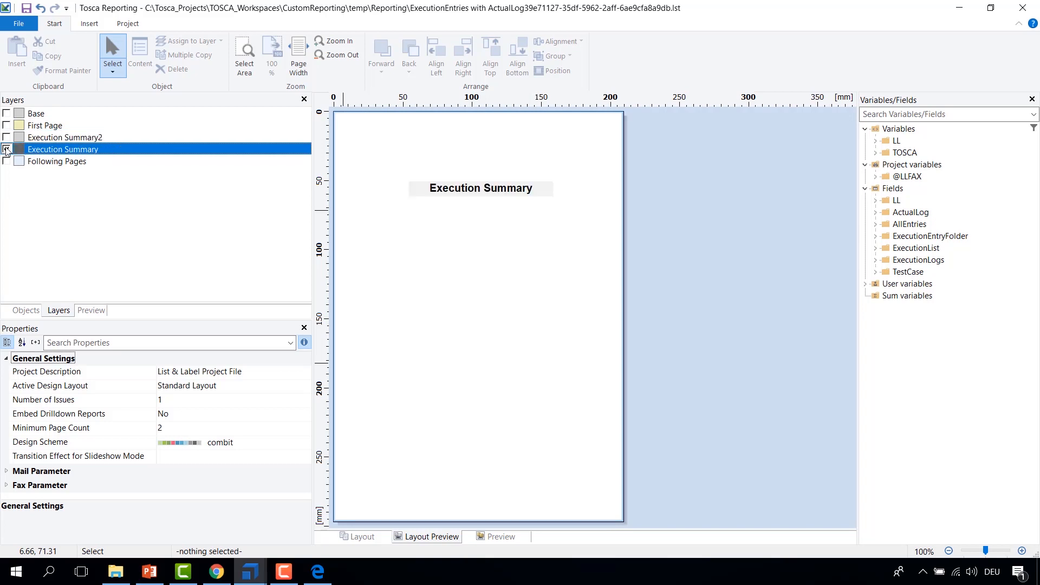
{"action": "left_click", "coordinate": [6, 149]}
Step: Review the PDF's summary pages, then make the Following Pages and Base layers visible together in the designer
{"action": "left_click", "coordinate": [317, 572]}
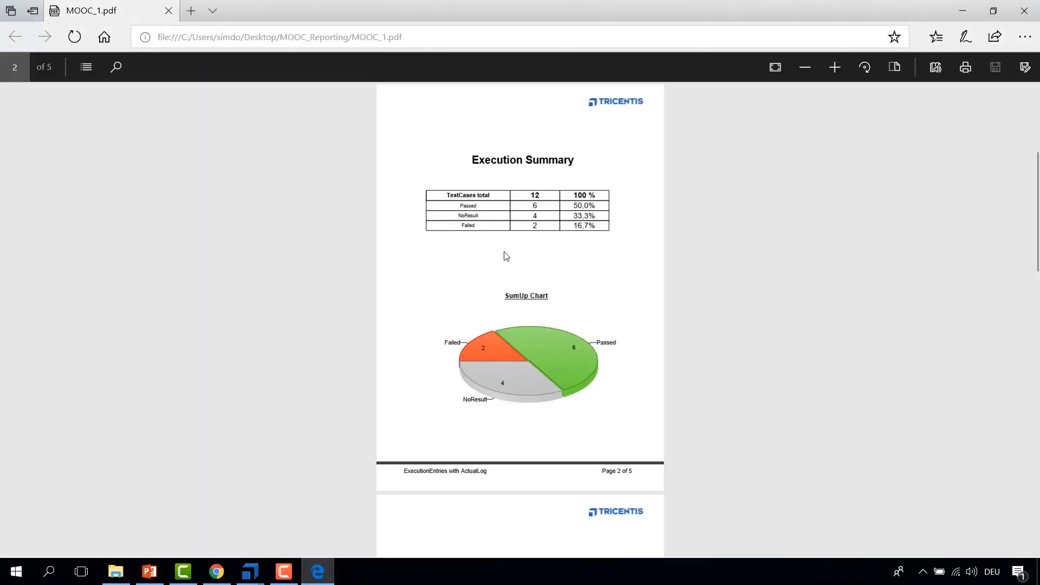
{"action": "left_click_drag", "start_coordinate": [469, 163], "coordinate": [599, 228]}
{"action": "left_click", "coordinate": [620, 250]}
{"action": "scroll", "coordinate": [583, 289], "scroll_direction": "down", "scroll_amount": 4}
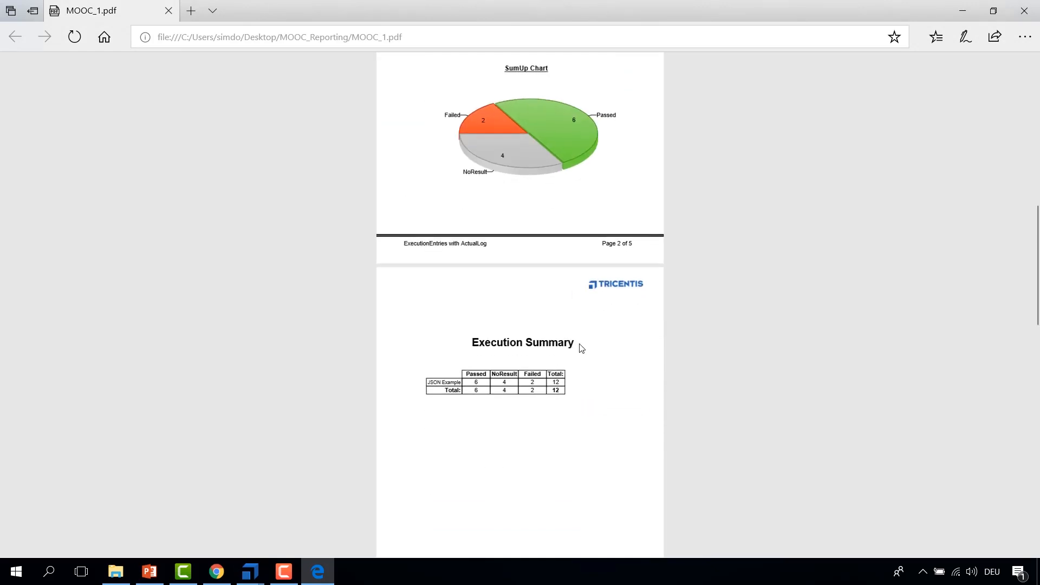
{"action": "scroll", "coordinate": [581, 348], "scroll_direction": "up", "scroll_amount": 5}
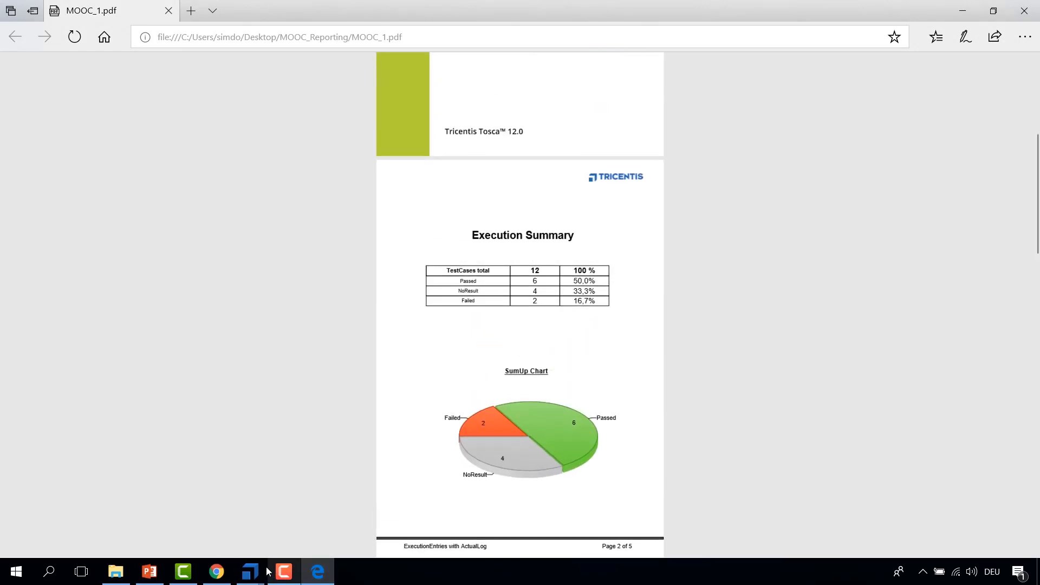
{"action": "mouse_move", "coordinate": [268, 570]}
{"action": "left_click", "coordinate": [278, 541]}
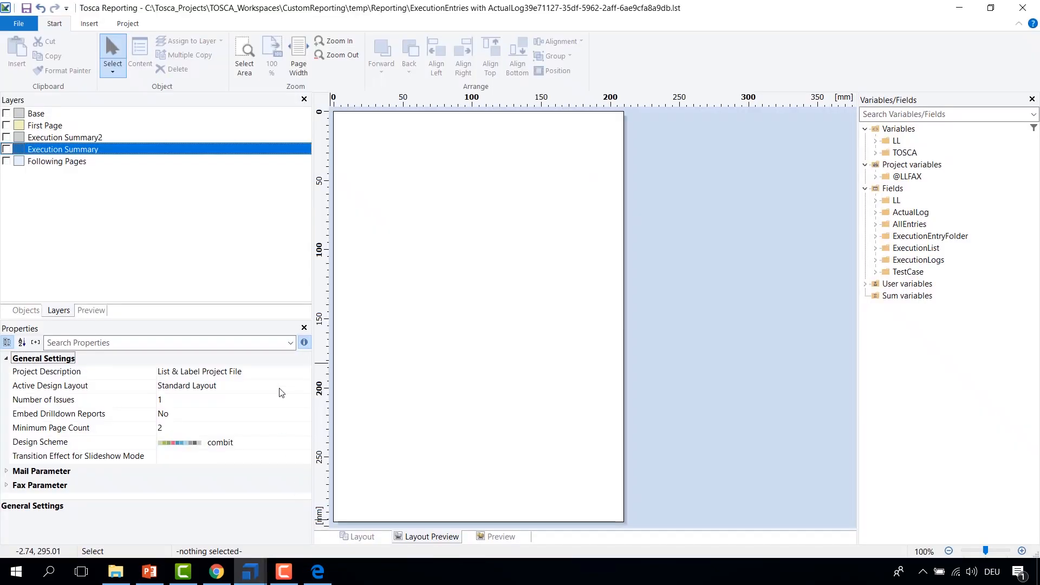
{"action": "left_click", "coordinate": [6, 161]}
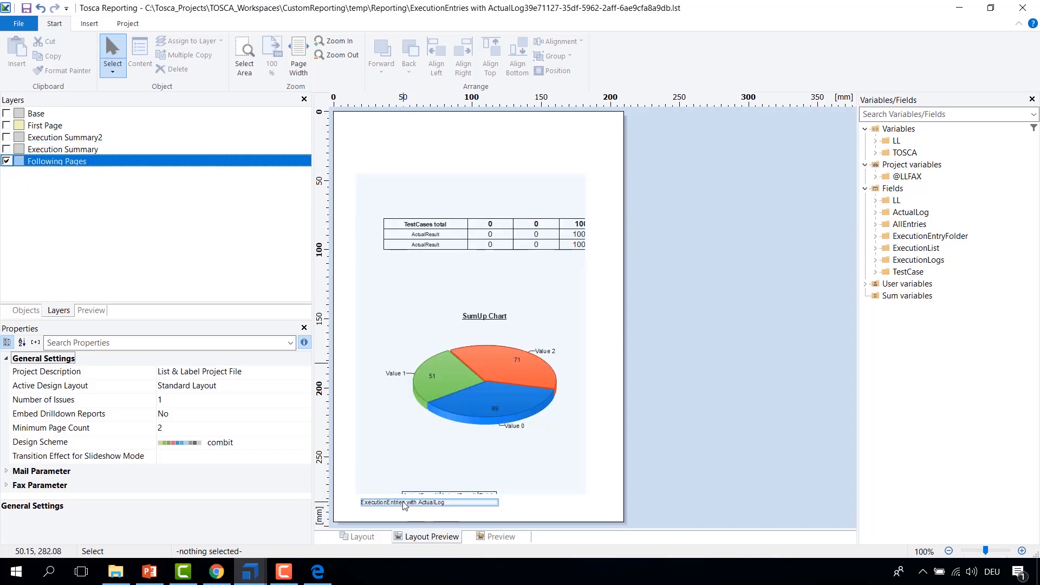
{"action": "left_click", "coordinate": [6, 114]}
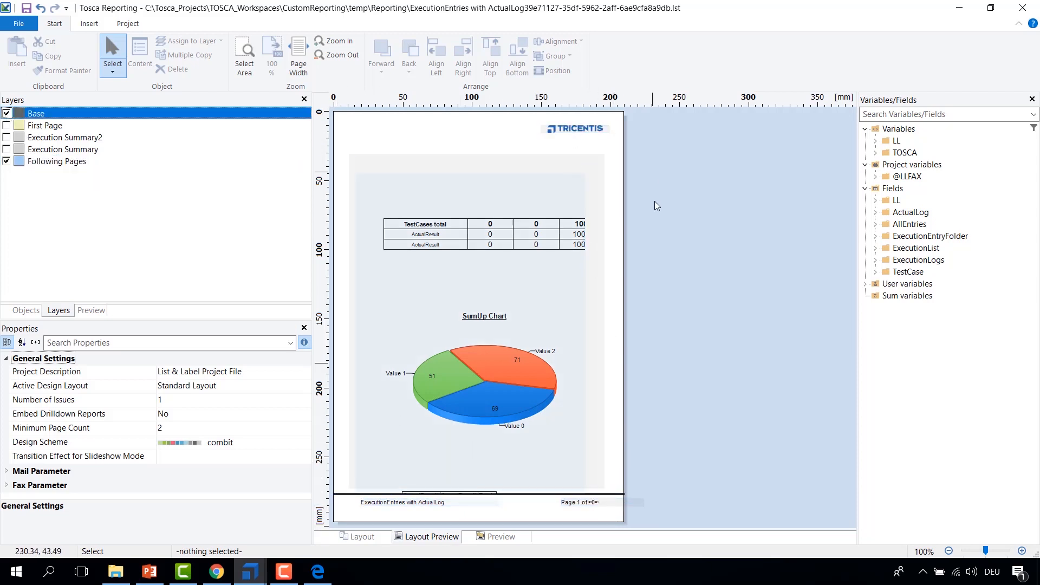
Step: Toggle layer visibility to view the Following Pages layer alone, the First Page layer alone, then Base with Following Pages
{"action": "left_click", "coordinate": [6, 114]}
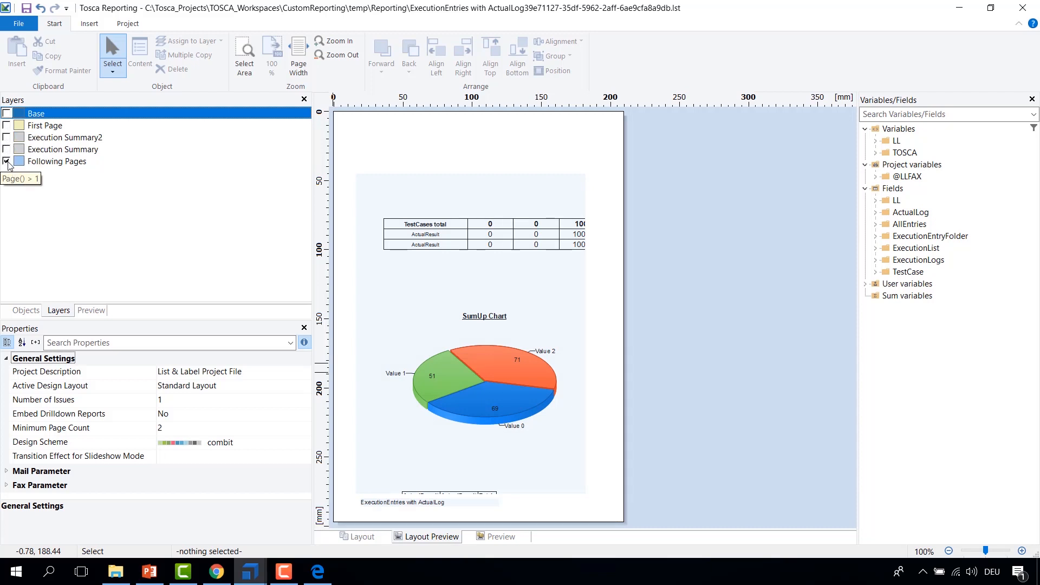
{"action": "left_click", "coordinate": [7, 161]}
{"action": "left_click", "coordinate": [7, 126]}
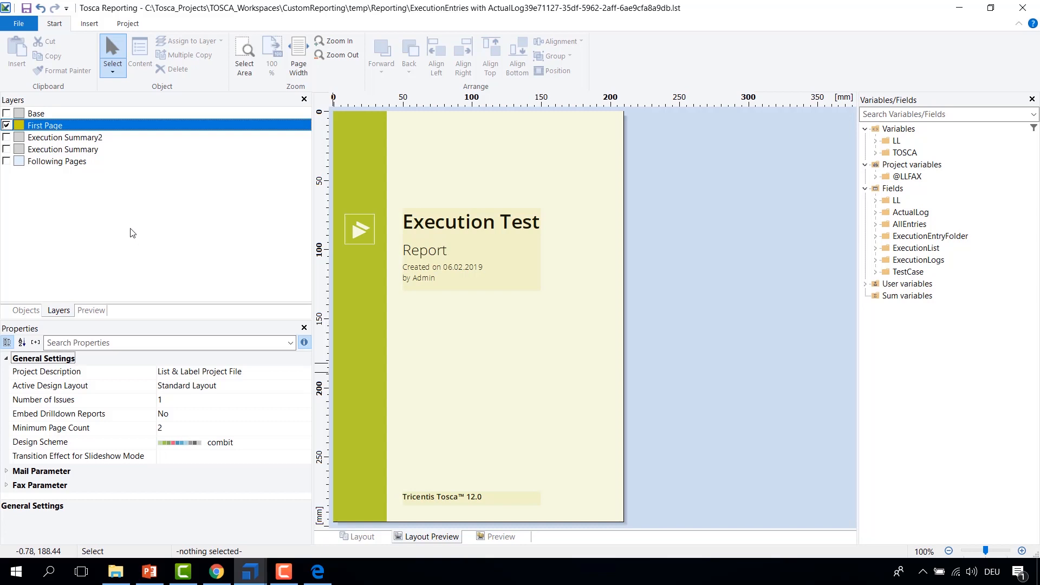
{"action": "left_click", "coordinate": [6, 126]}
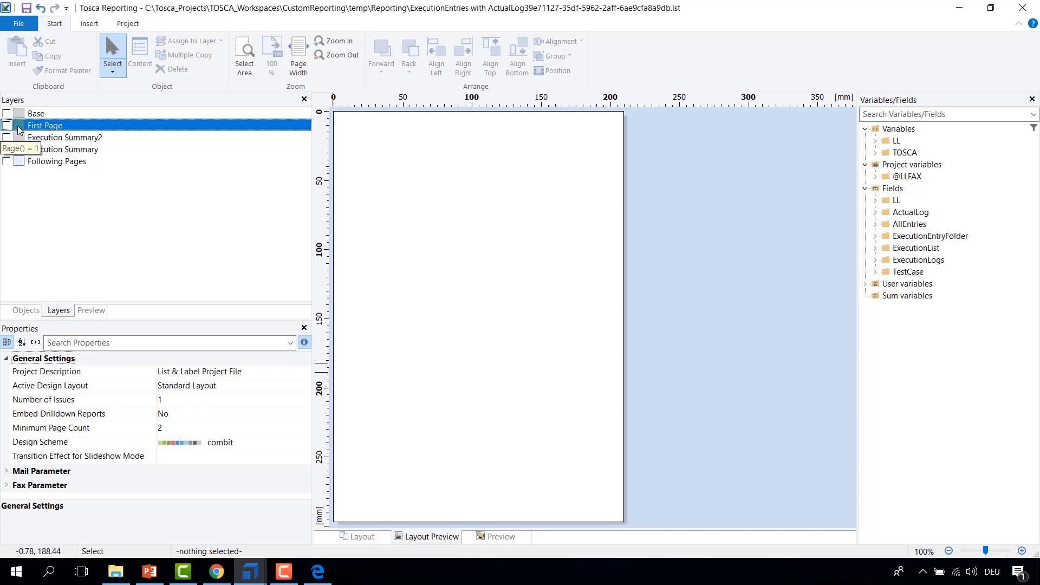
{"action": "left_click", "coordinate": [7, 161]}
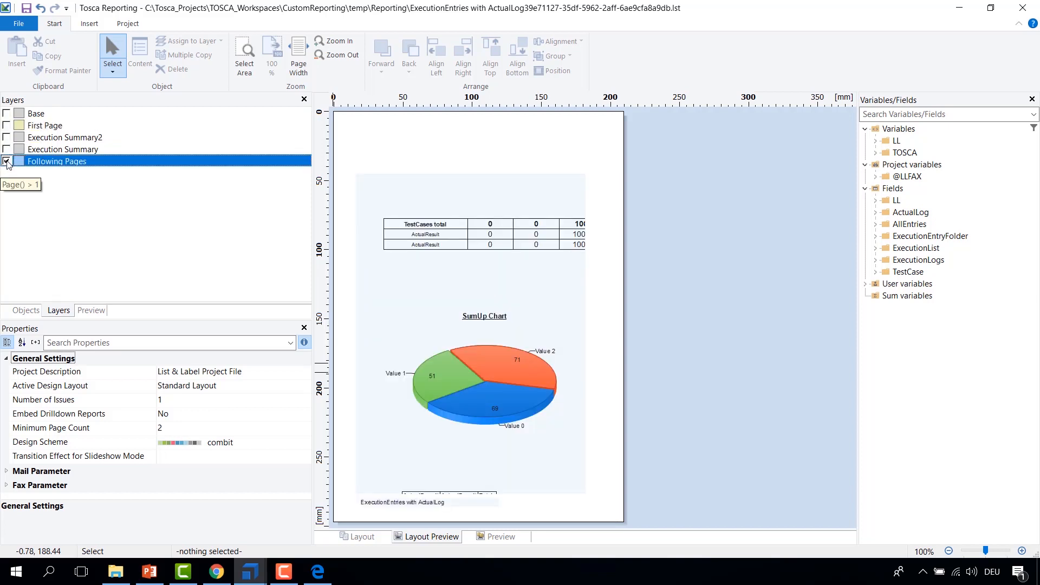
{"action": "left_click", "coordinate": [7, 114]}
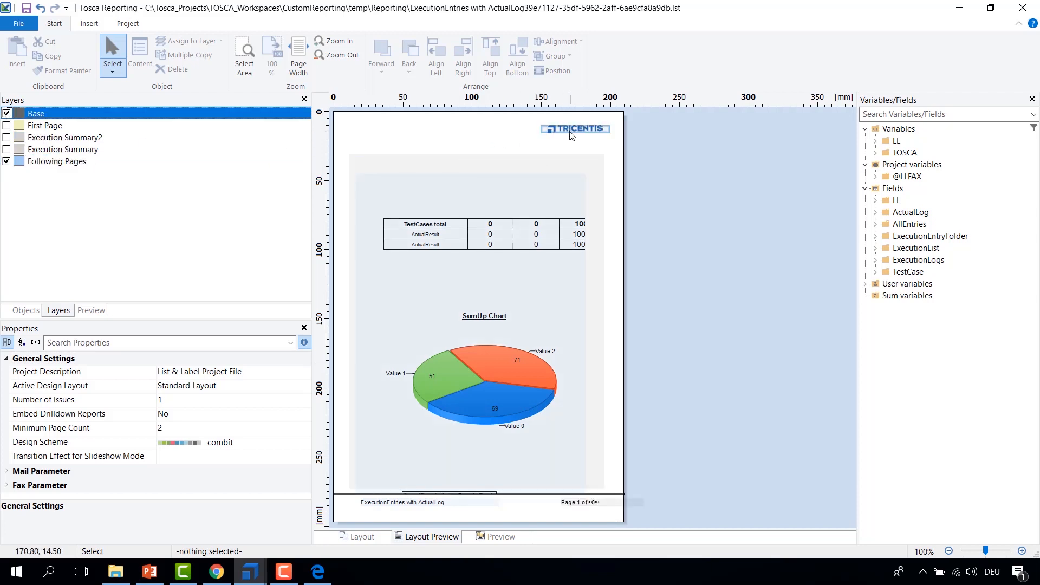
Step: Open the Layers dialog and review each layer's name and page condition before closing it
{"action": "double_click", "coordinate": [46, 114]}
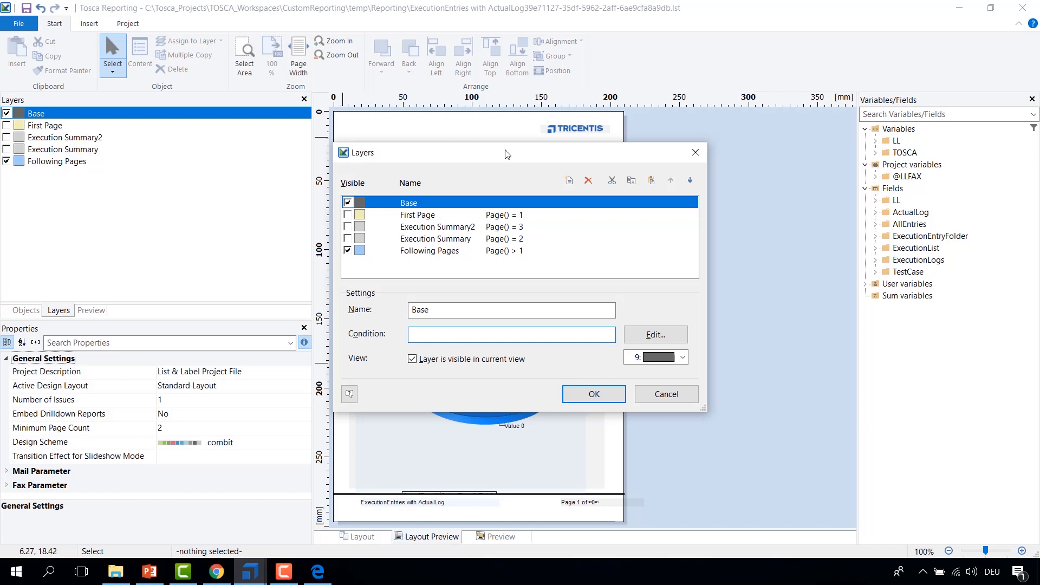
{"action": "left_click_drag", "start_coordinate": [524, 154], "coordinate": [636, 130]}
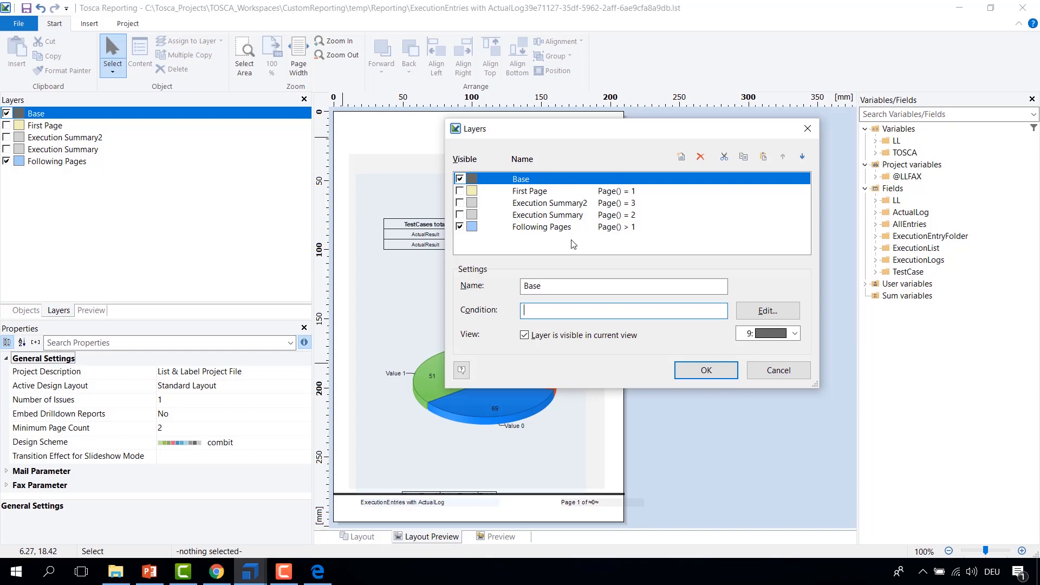
{"action": "left_click", "coordinate": [534, 183]}
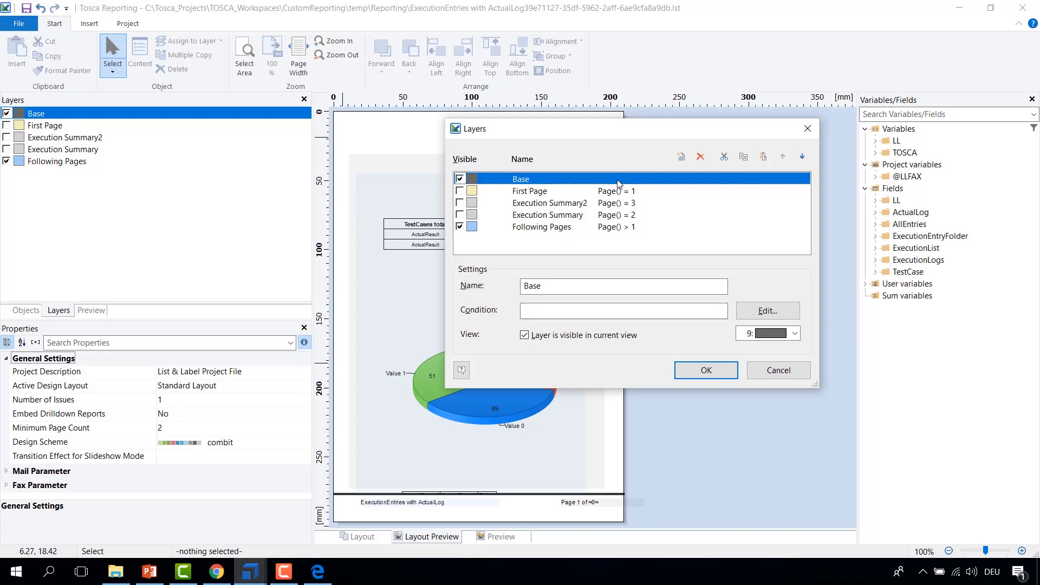
{"action": "left_click", "coordinate": [543, 194]}
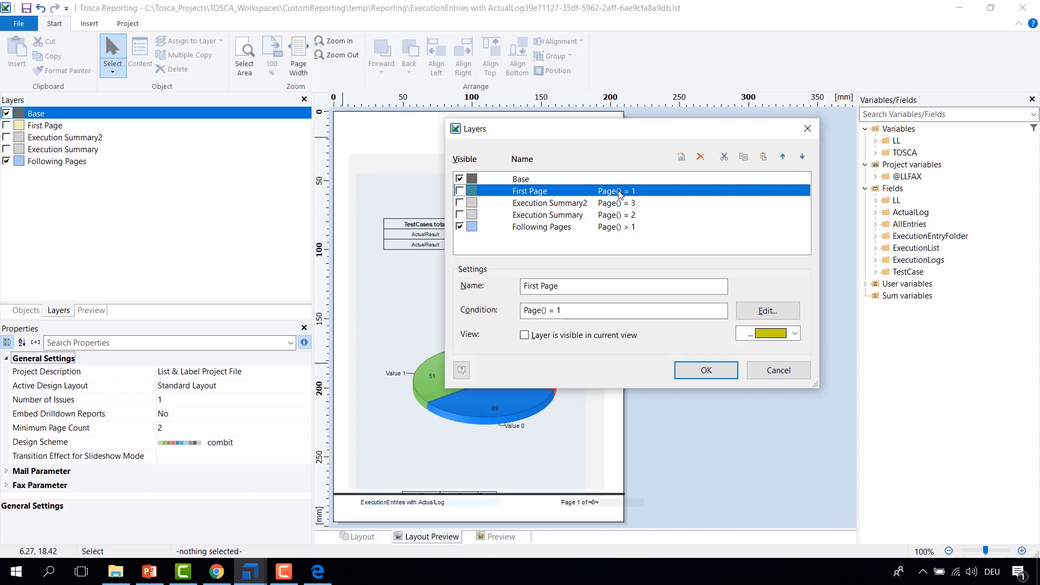
{"action": "left_click", "coordinate": [611, 228]}
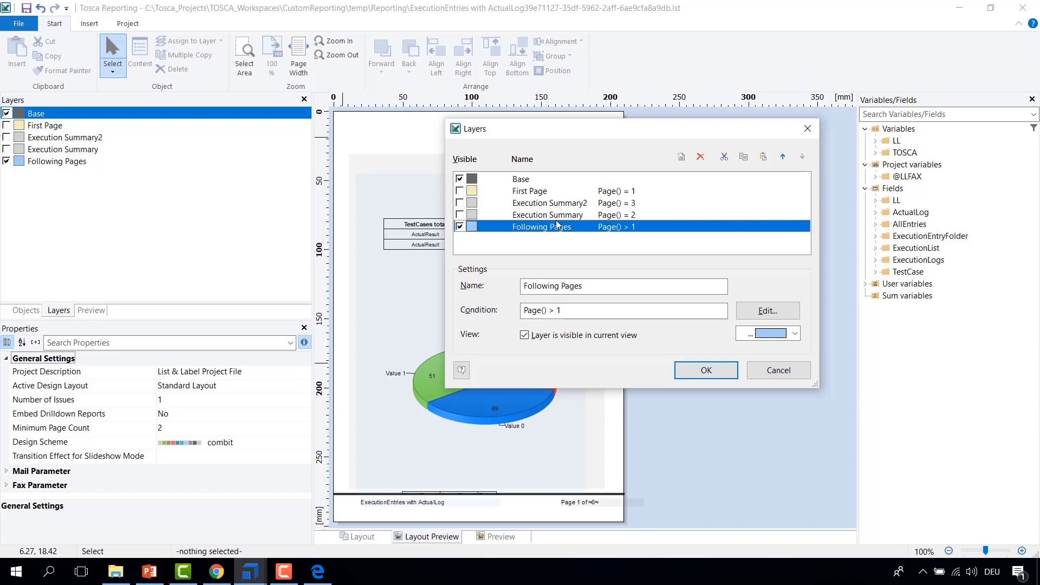
{"action": "key", "text": "Up"}
{"action": "left_click", "coordinate": [534, 205]}
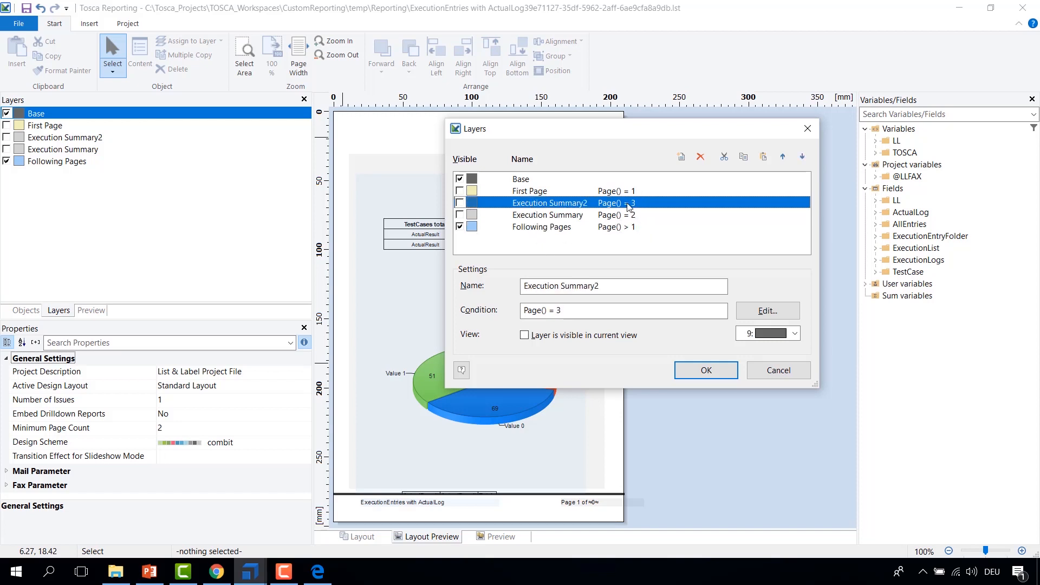
{"action": "left_click", "coordinate": [706, 370]}
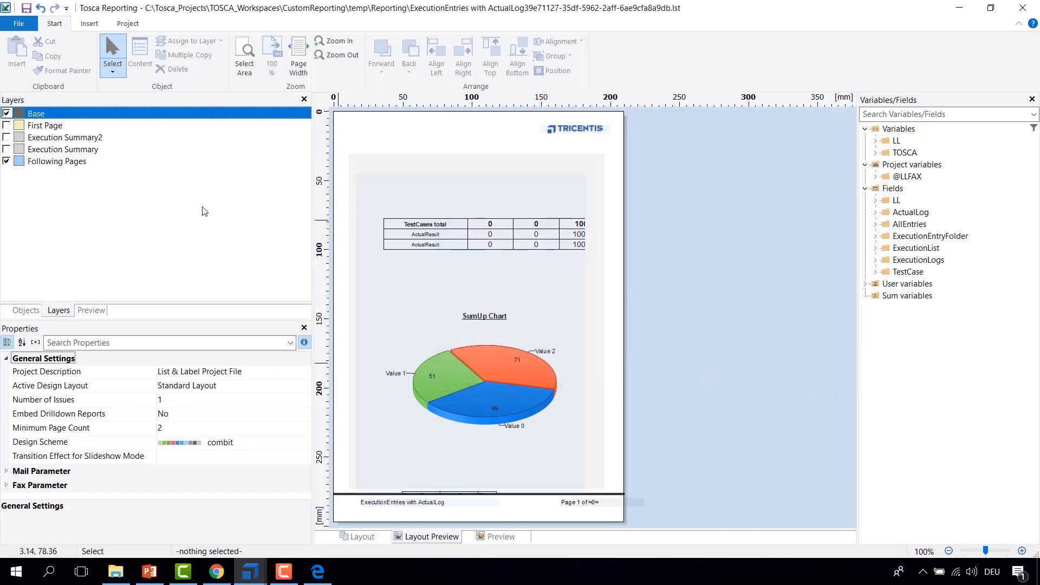
Step: Replace the Tricentis logo picture on the Base layer with the Tricentis Academy Icon image from the MOOC_Reporting folder
{"action": "left_click", "coordinate": [44, 165]}
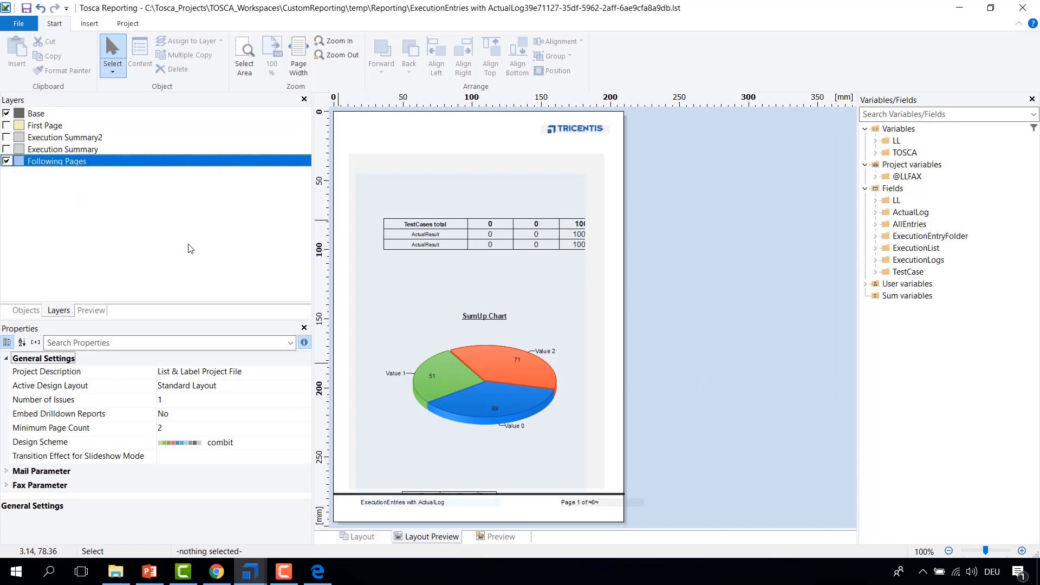
{"action": "left_click", "coordinate": [568, 131]}
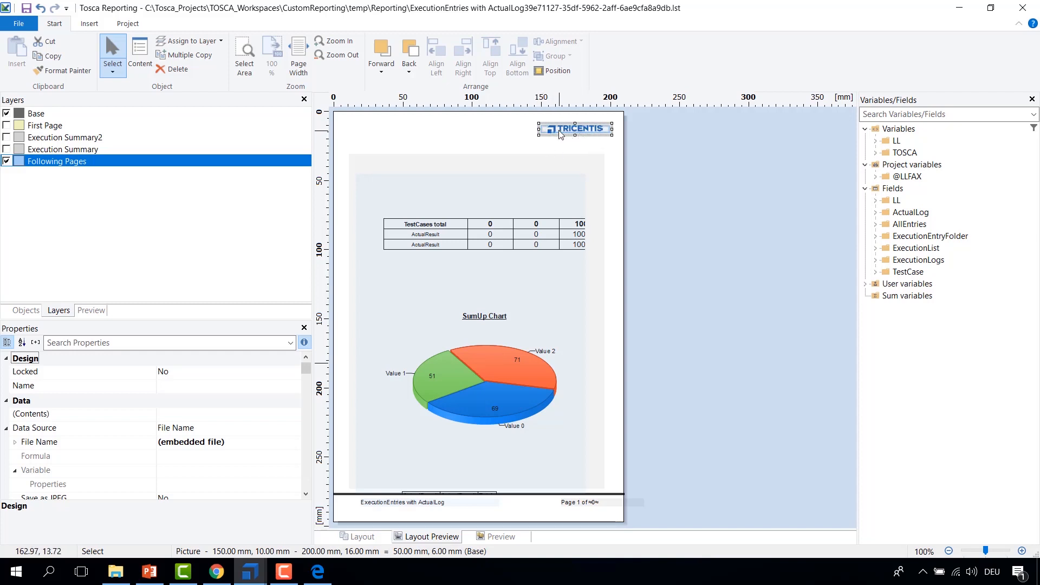
{"action": "double_click", "coordinate": [574, 131]}
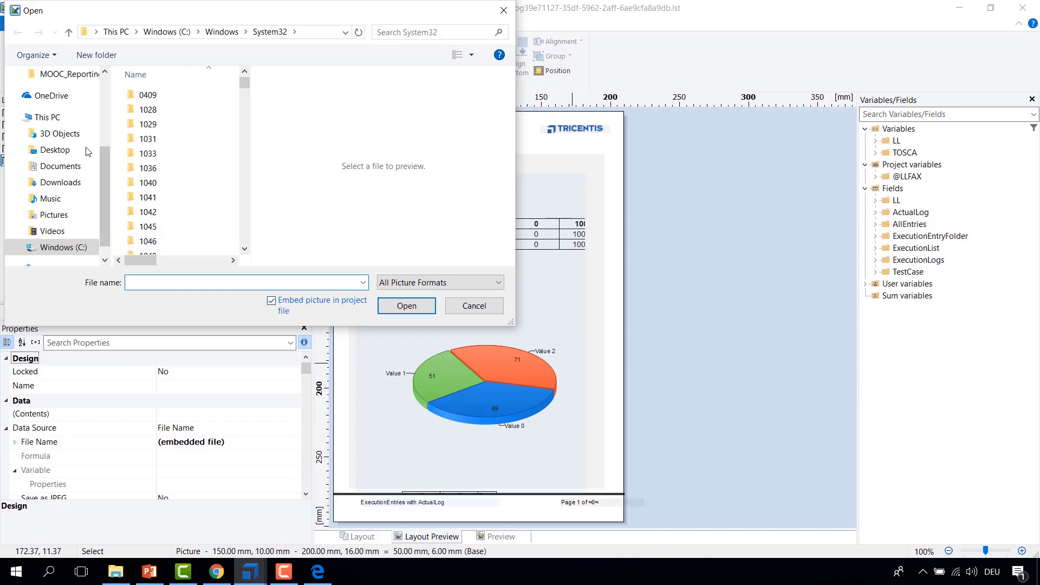
{"action": "left_click", "coordinate": [54, 151]}
{"action": "double_click", "coordinate": [163, 98]}
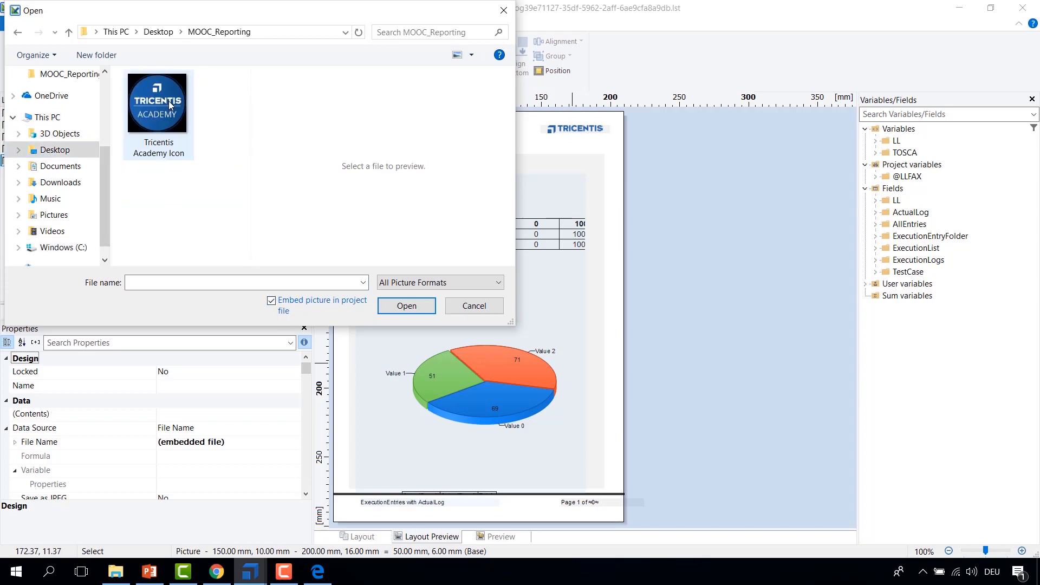
{"action": "left_click", "coordinate": [166, 120]}
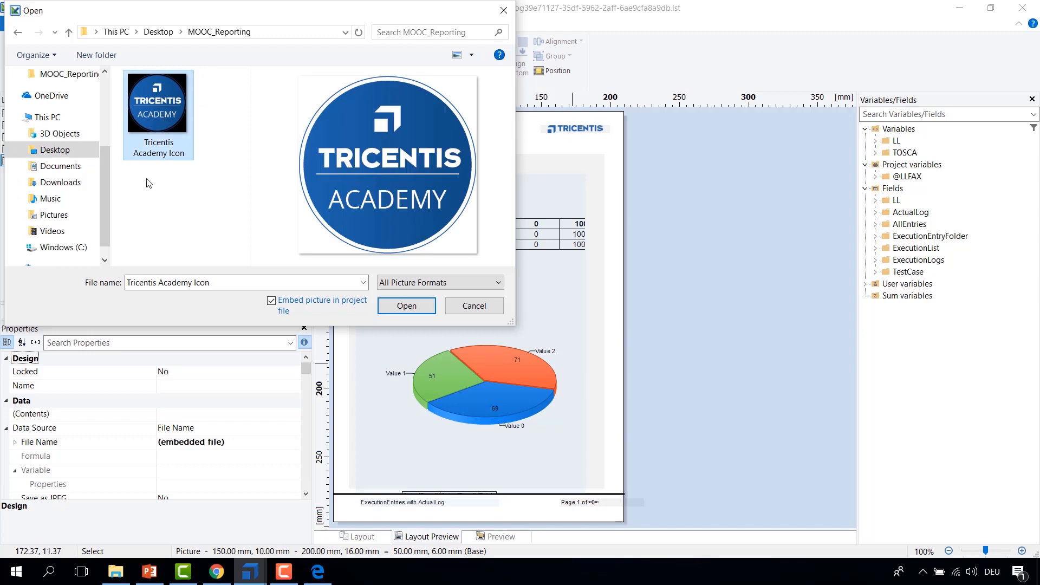
{"action": "left_click", "coordinate": [407, 306]}
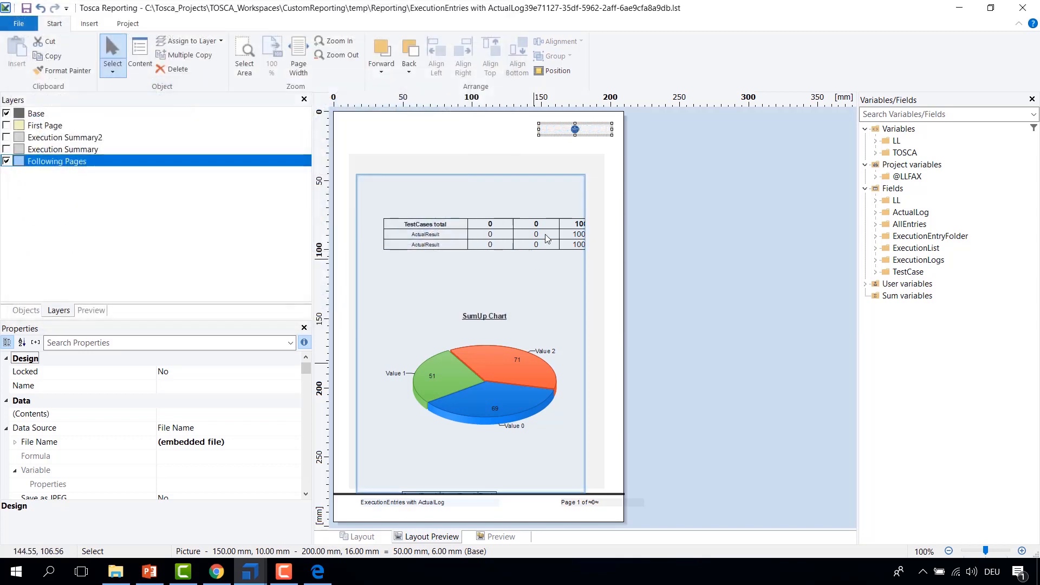
Step: Stretch the logo picture to about 17.75 mm tall and close the report designer
{"action": "left_click_drag", "start_coordinate": [575, 135], "coordinate": [576, 152]}
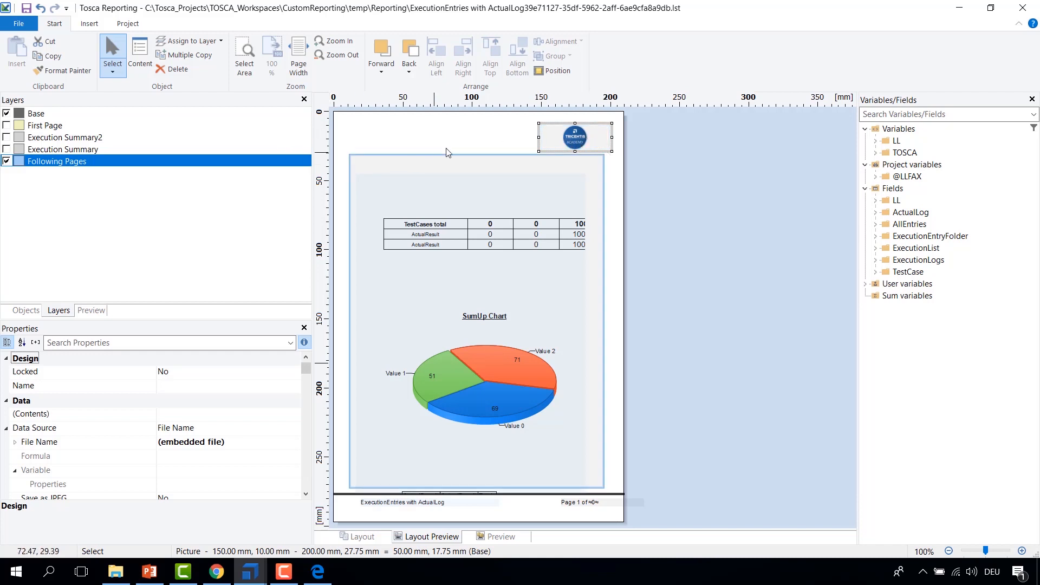
{"action": "left_click", "coordinate": [486, 146]}
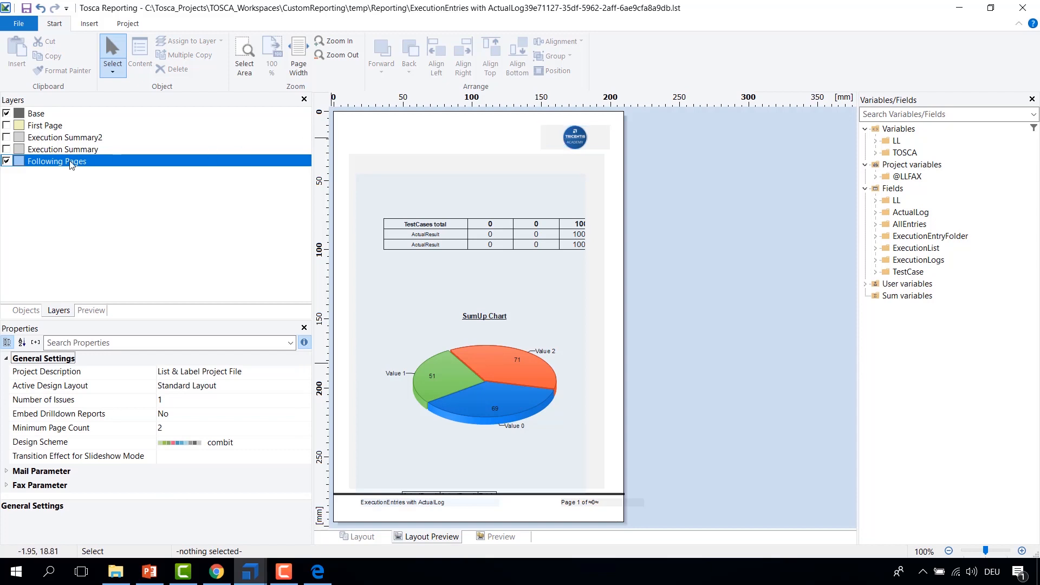
{"action": "left_click", "coordinate": [6, 161]}
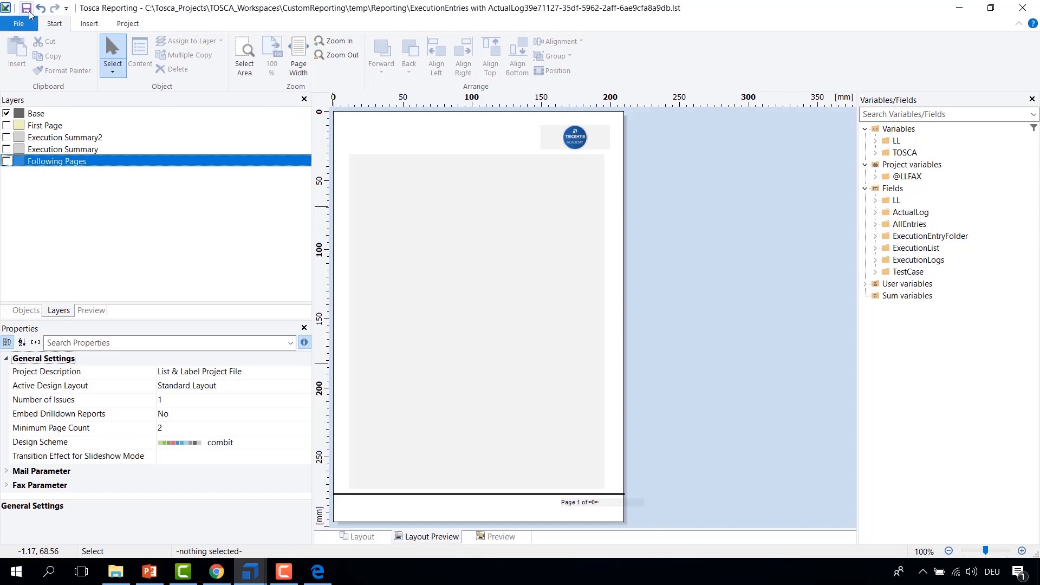
{"action": "double_click", "coordinate": [7, 9]}
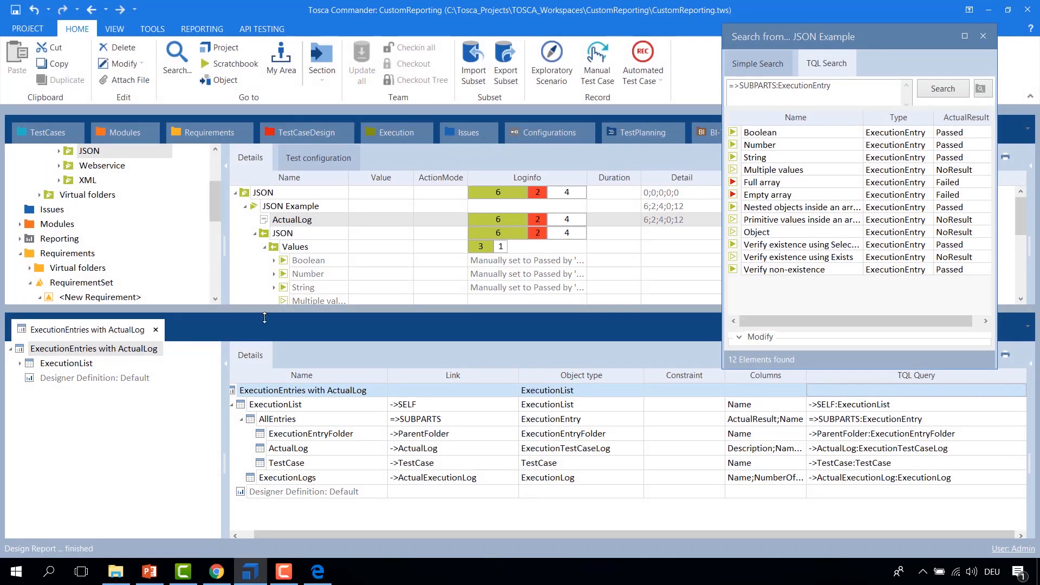
Step: Print the JSON Example execution list with the ExecutionEntries with ActualLog report to a PDF named MOOC_2
{"action": "right_click", "coordinate": [257, 206]}
{"action": "mouse_move", "coordinate": [411, 309]}
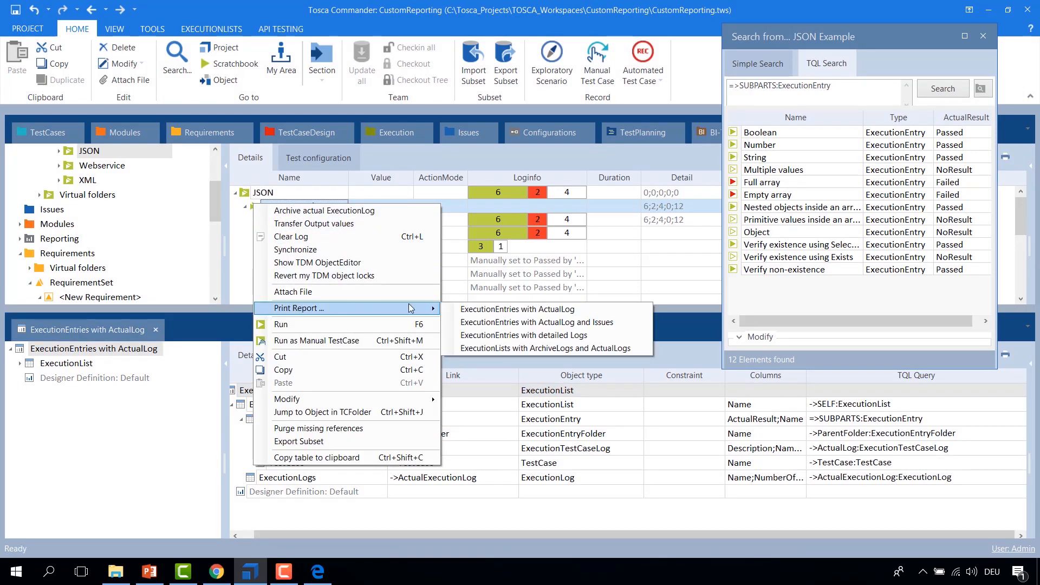
{"action": "left_click", "coordinate": [485, 309]}
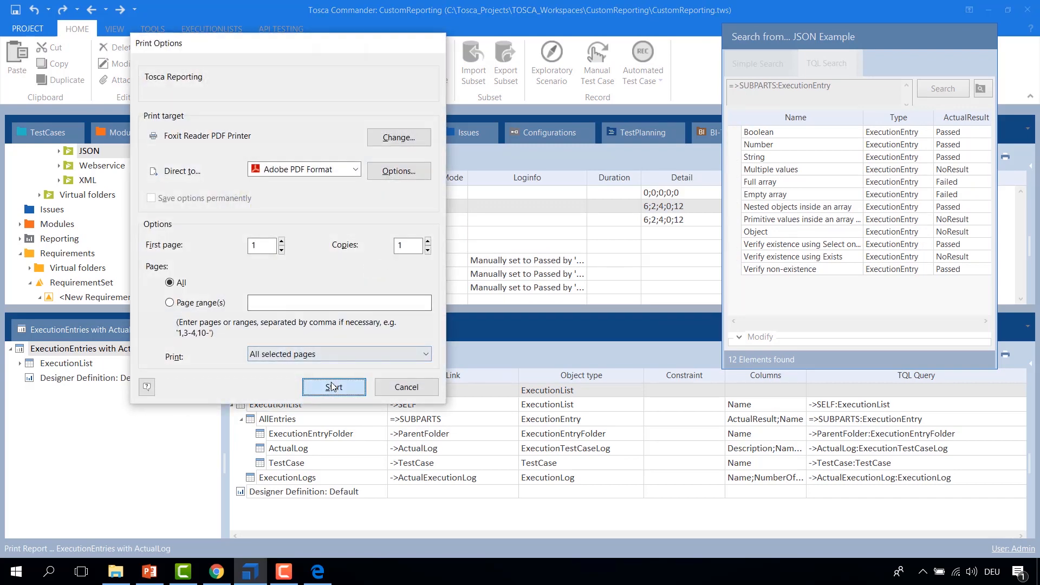
{"action": "left_click", "coordinate": [333, 386]}
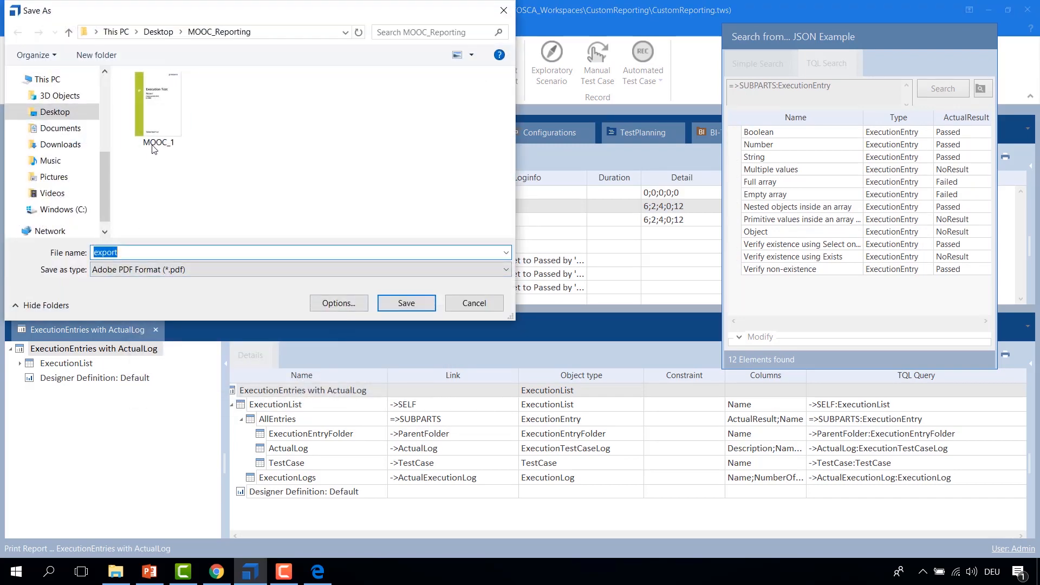
{"action": "left_click", "coordinate": [152, 145]}
{"action": "left_click", "coordinate": [142, 257]}
{"action": "left_click", "coordinate": [142, 257]}
{"action": "key", "text": "BackSpace"}
{"action": "type", "text": "2"}
{"action": "key", "text": "Return"}
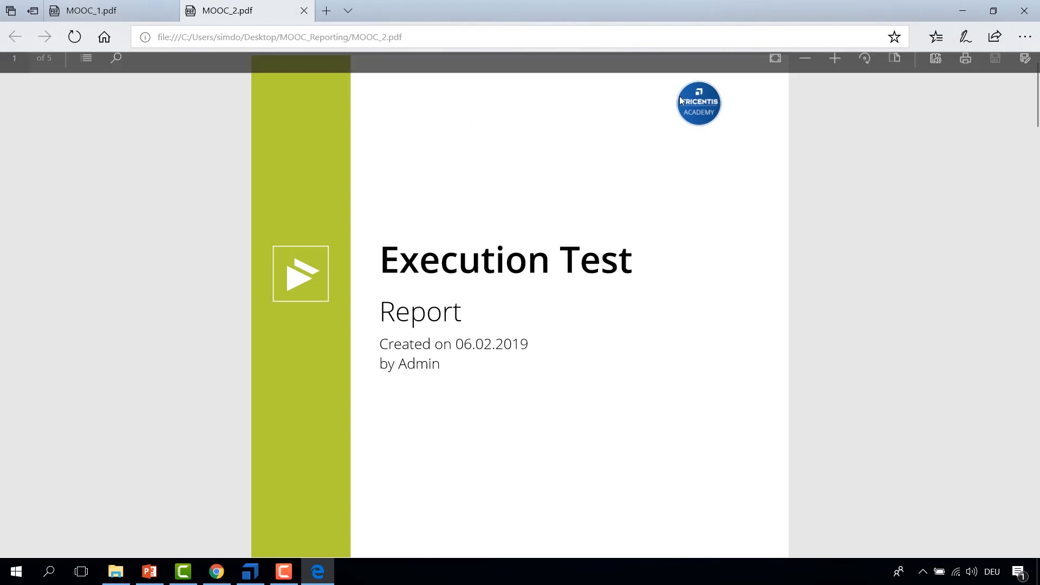
Step: Scroll through the MOOC_2 PDF to check the logo on its pages
{"action": "scroll", "coordinate": [702, 131], "scroll_direction": "down", "scroll_amount": 10}
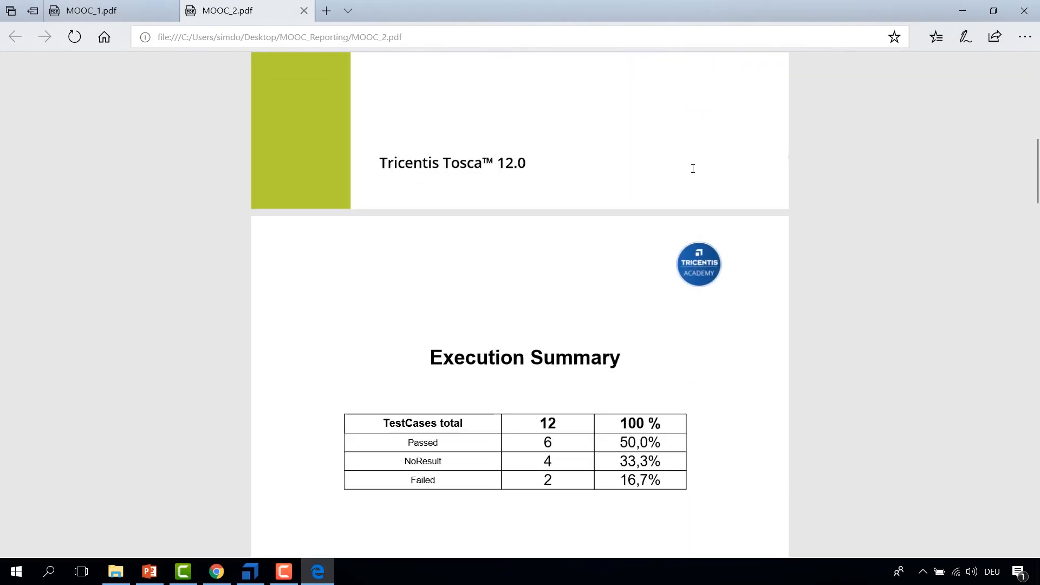
{"action": "scroll", "coordinate": [692, 165], "scroll_direction": "down", "scroll_amount": 5, "text": "ctrl"}
{"action": "scroll", "coordinate": [668, 193], "scroll_direction": "down", "scroll_amount": 10}
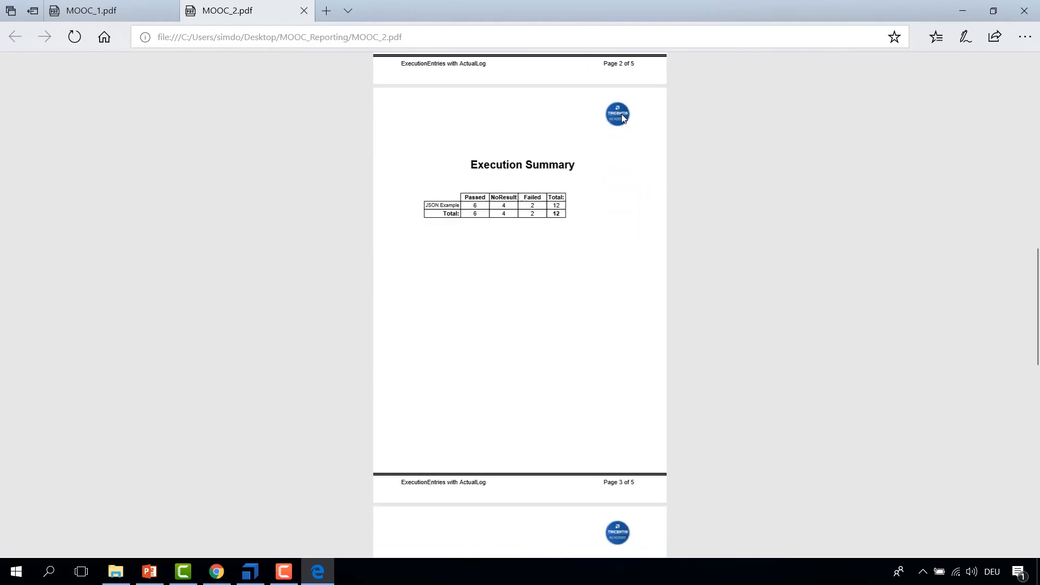
Step: Return to Tosca Commander and reopen the ExecutionEntries with ActualLog report in the report designer
{"action": "left_click", "coordinate": [250, 578]}
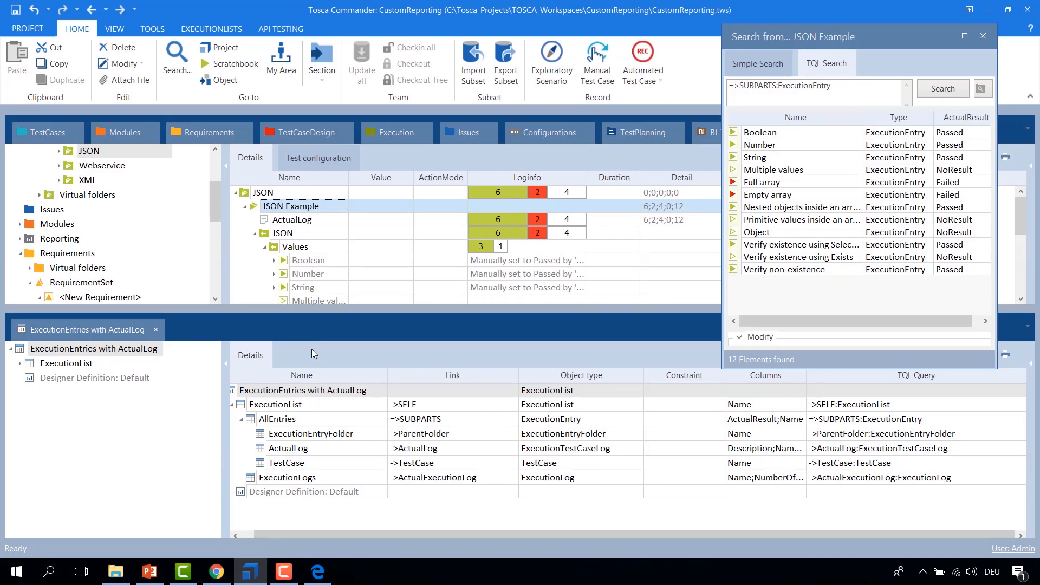
{"action": "right_click", "coordinate": [250, 392]}
{"action": "left_click", "coordinate": [282, 415]}
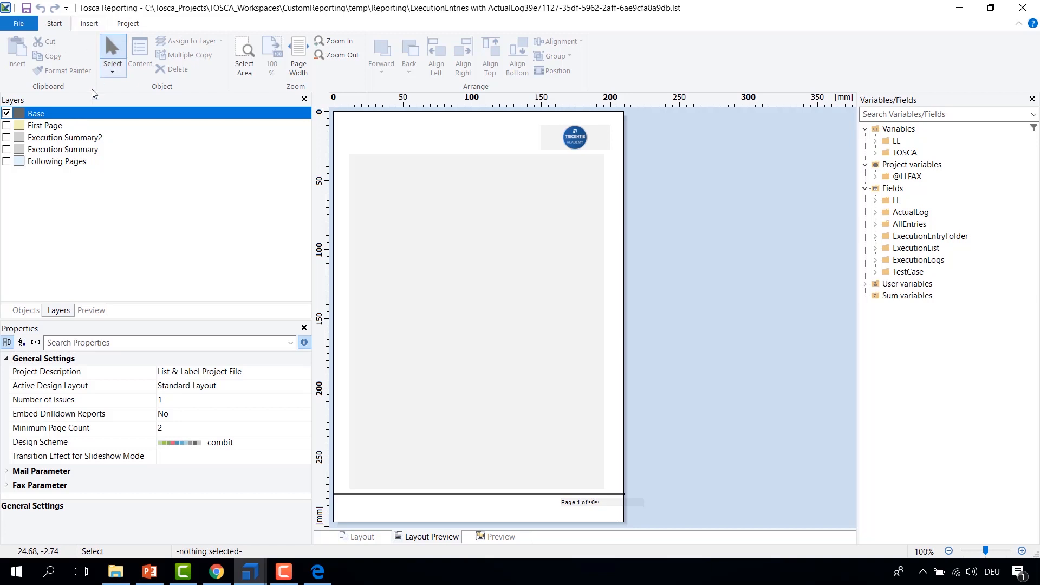
Step: Switch to the First Page layer and draw a picture frame about 94 by 60 mm near the top of the page
{"action": "left_click", "coordinate": [7, 114]}
{"action": "left_click", "coordinate": [7, 125]}
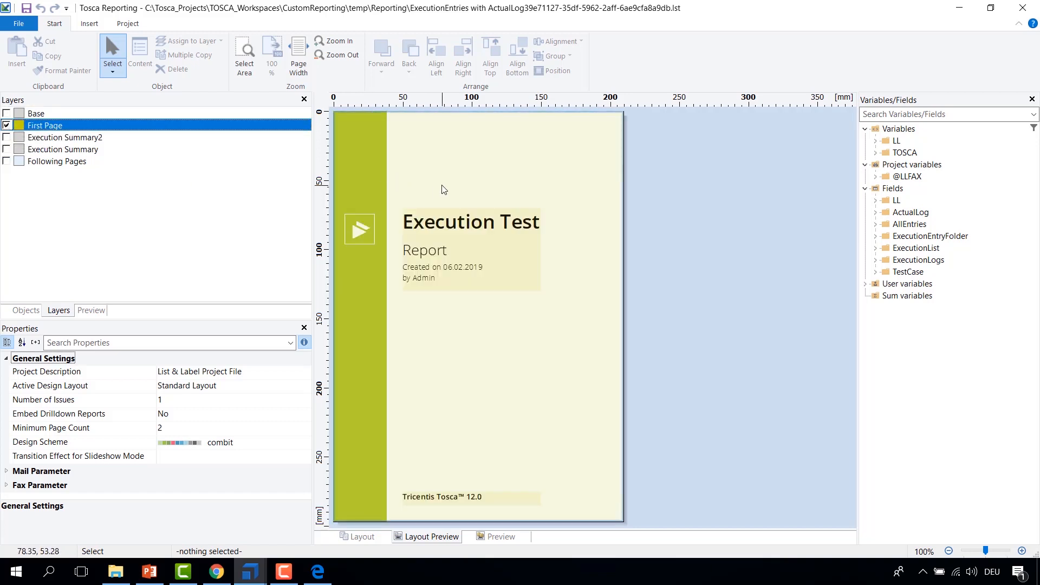
{"action": "left_click", "coordinate": [86, 25]}
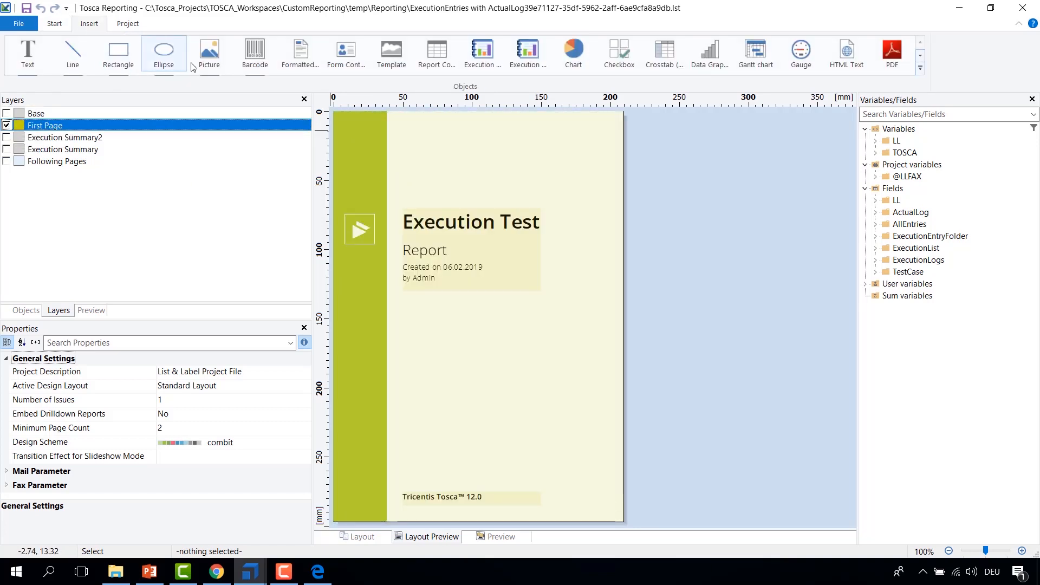
{"action": "left_click", "coordinate": [208, 61]}
{"action": "left_click_drag", "start_coordinate": [405, 121], "coordinate": [536, 201]}
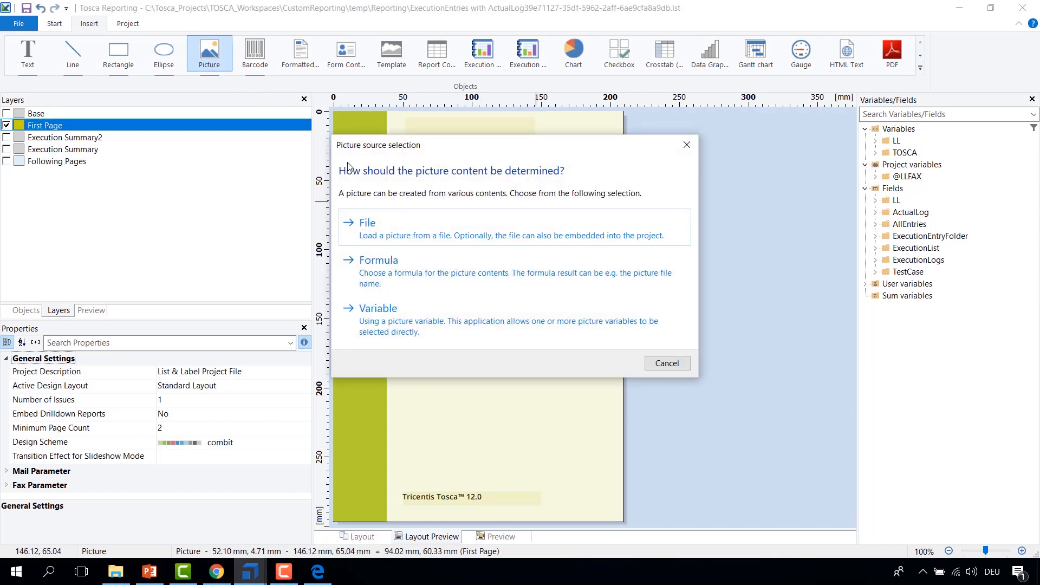
Step: Load the Tricentis Academy Icon file from the MOOC_Reporting folder into the picture and move it below the report title
{"action": "left_click", "coordinate": [373, 223]}
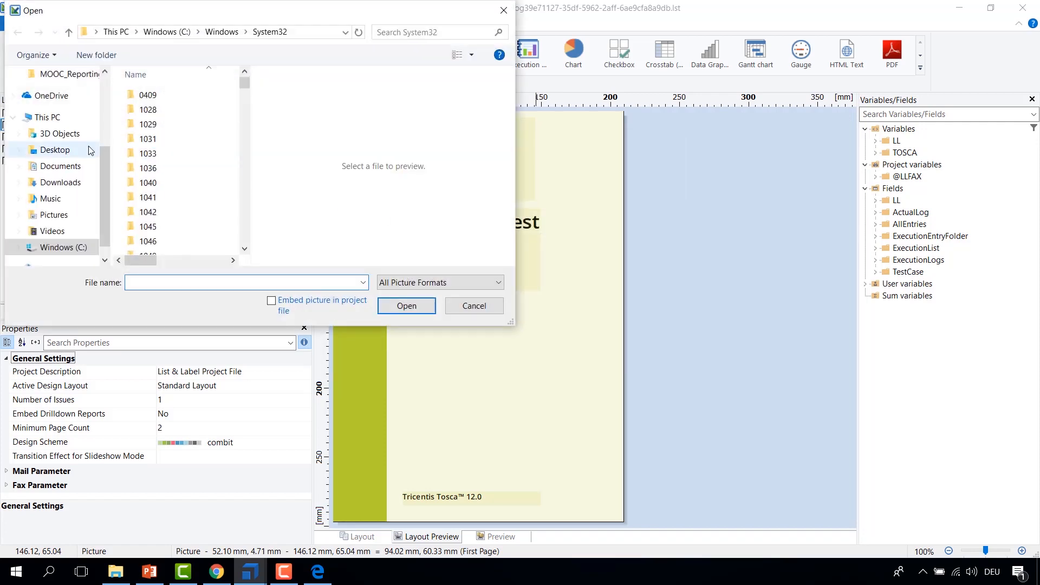
{"action": "left_click", "coordinate": [62, 155]}
{"action": "double_click", "coordinate": [160, 96]}
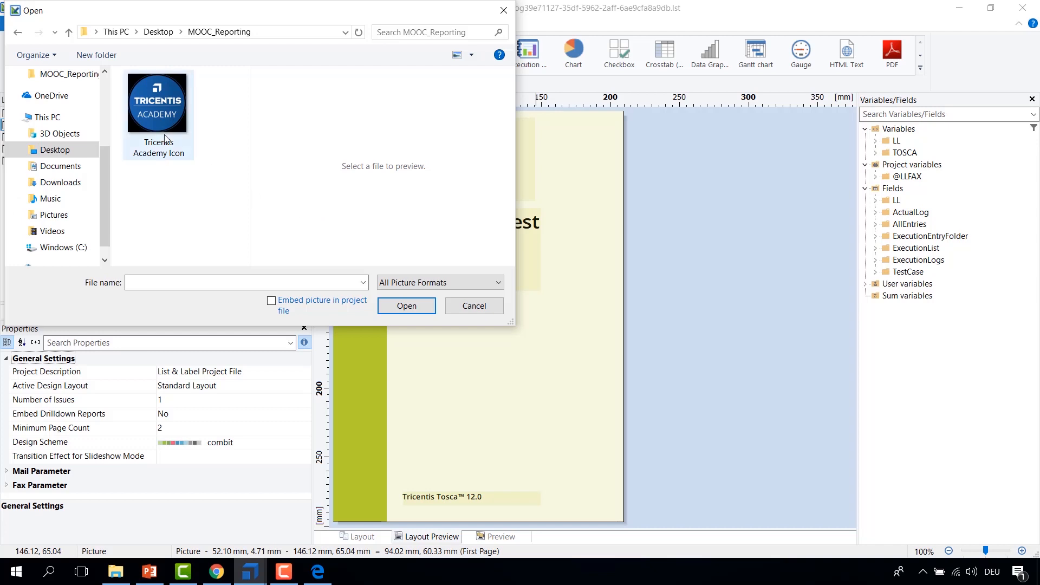
{"action": "left_click", "coordinate": [165, 120]}
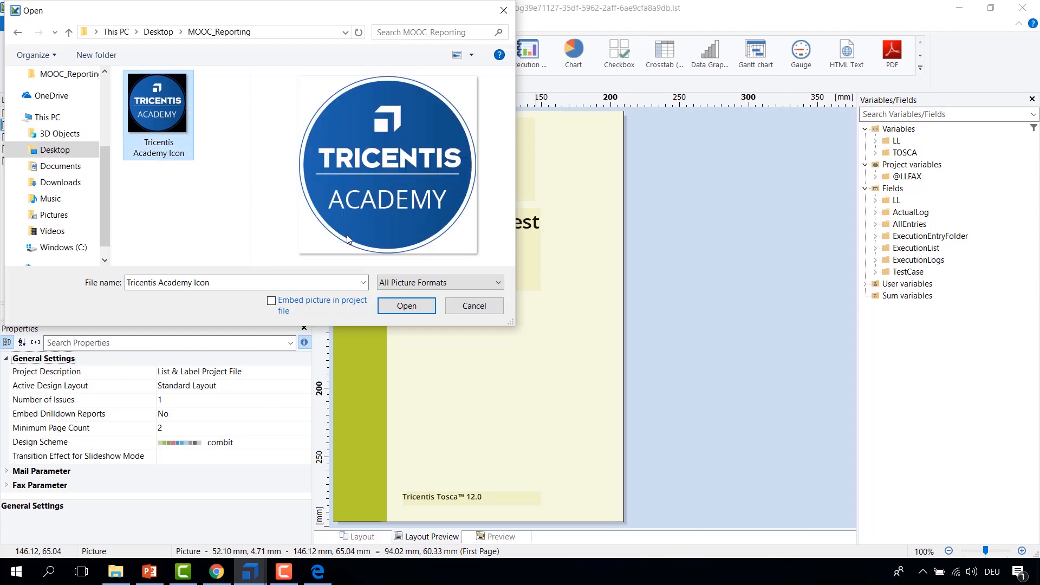
{"action": "left_click", "coordinate": [391, 303]}
{"action": "left_click_drag", "start_coordinate": [469, 157], "coordinate": [471, 373]}
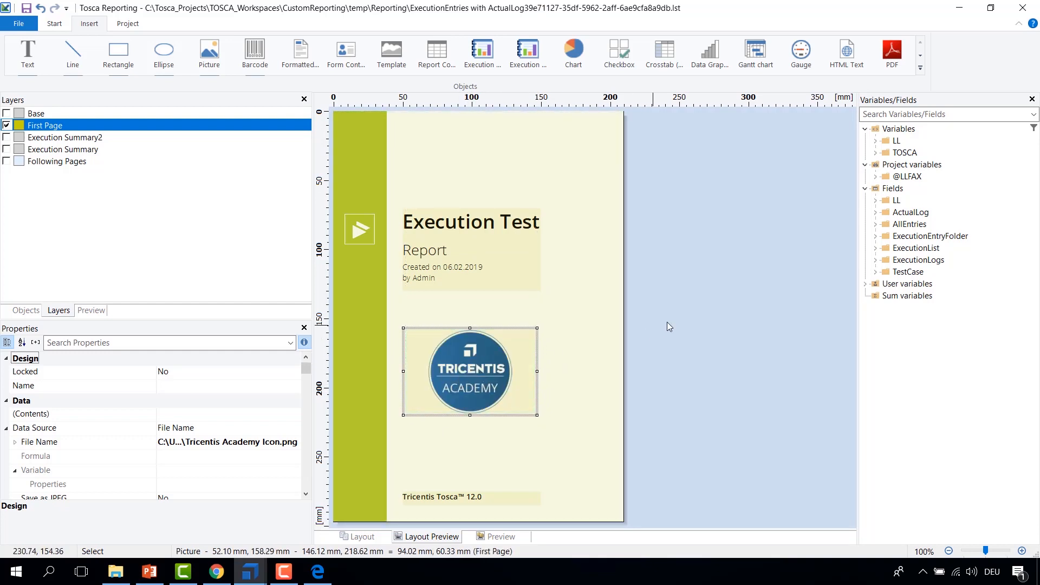
Step: Close the report designer
{"action": "left_click", "coordinate": [131, 177]}
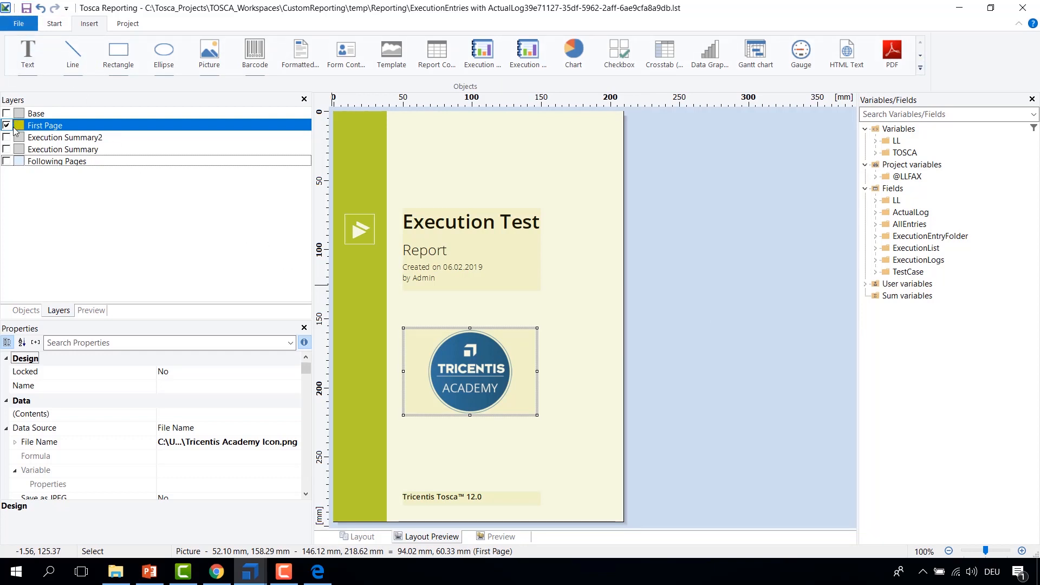
{"action": "left_click", "coordinate": [8, 9]}
{"action": "left_click", "coordinate": [46, 97]}
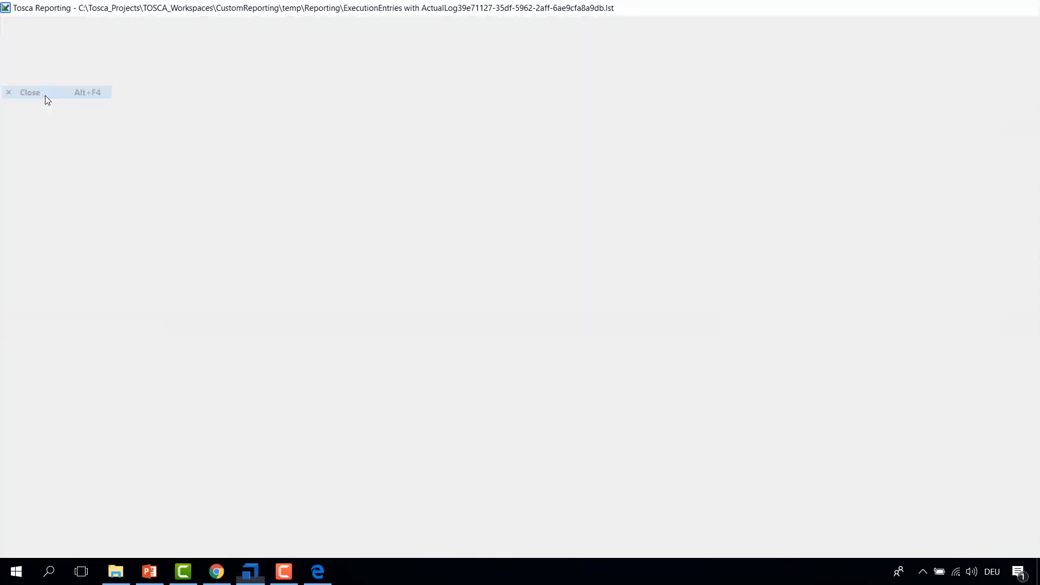
Step: Print the JSON Example execution list with the ExecutionEntries with ActualLog report to a PDF named MOOC_3
{"action": "right_click", "coordinate": [258, 209]}
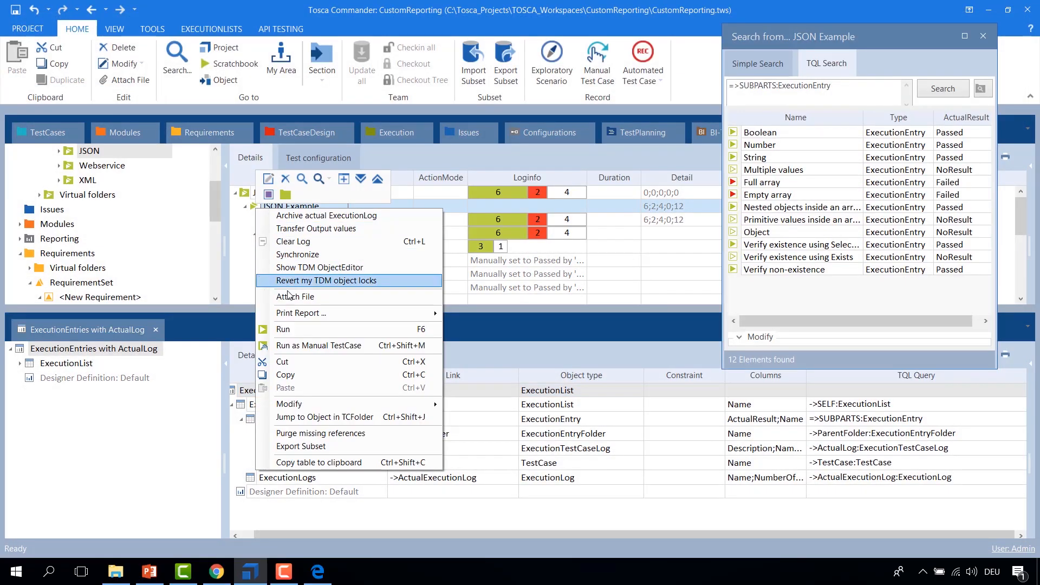
{"action": "mouse_move", "coordinate": [325, 313]}
{"action": "left_click", "coordinate": [548, 327]}
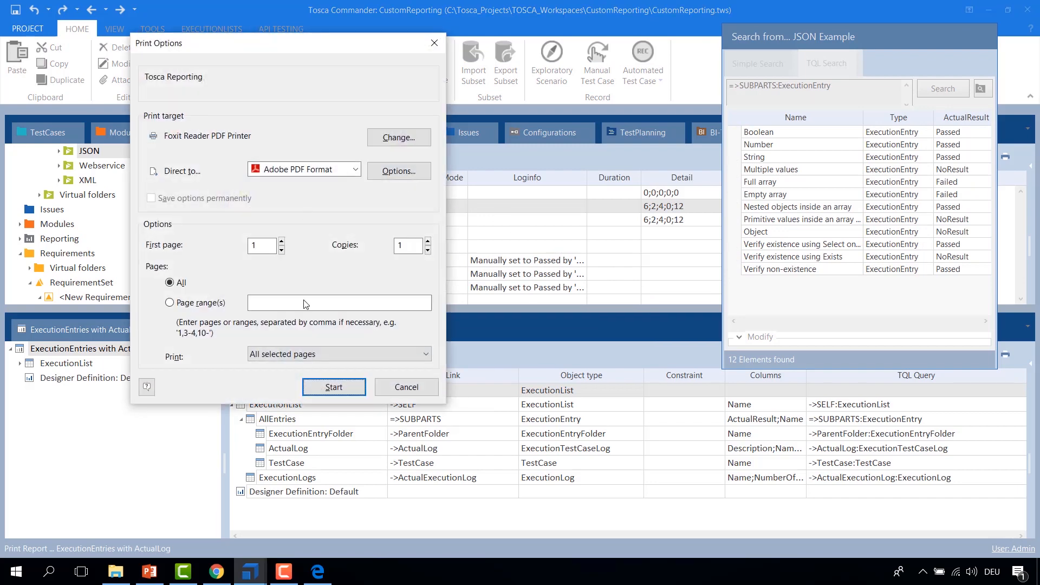
{"action": "left_click", "coordinate": [327, 385]}
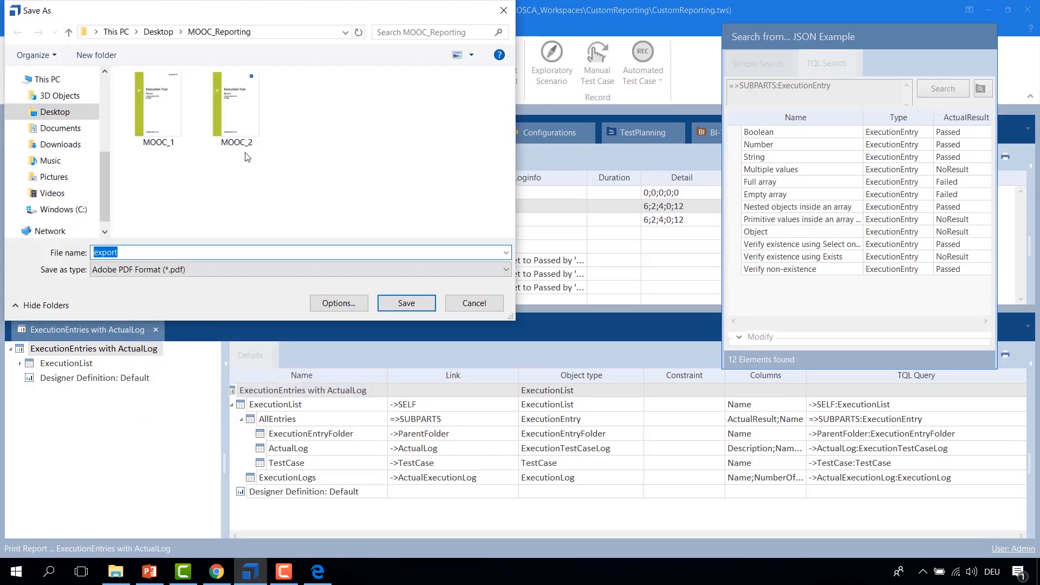
{"action": "left_click", "coordinate": [237, 106]}
{"action": "double_click", "coordinate": [174, 253]}
{"action": "left_click", "coordinate": [191, 256]}
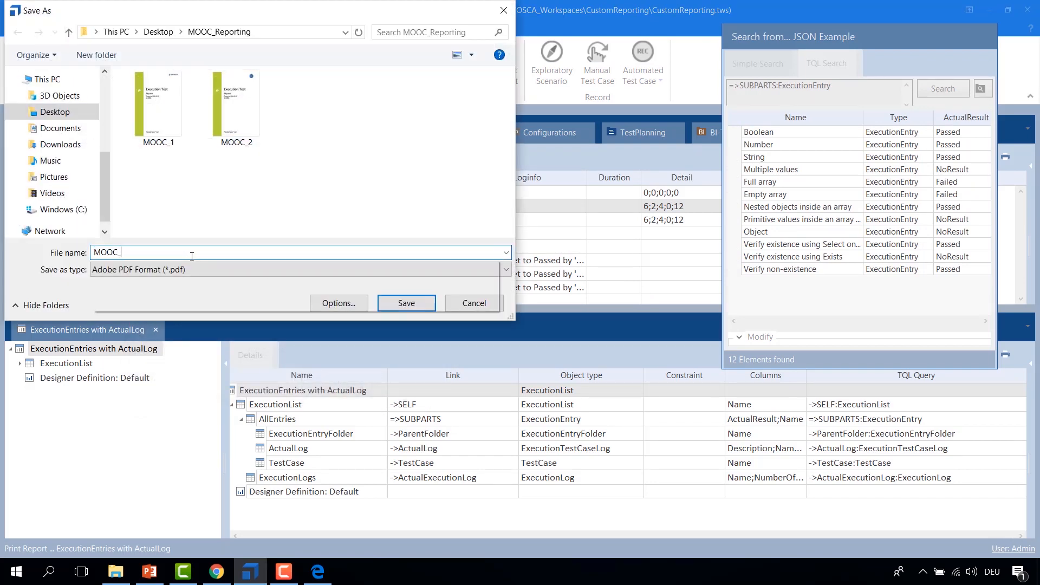
{"action": "key", "text": "Return"}
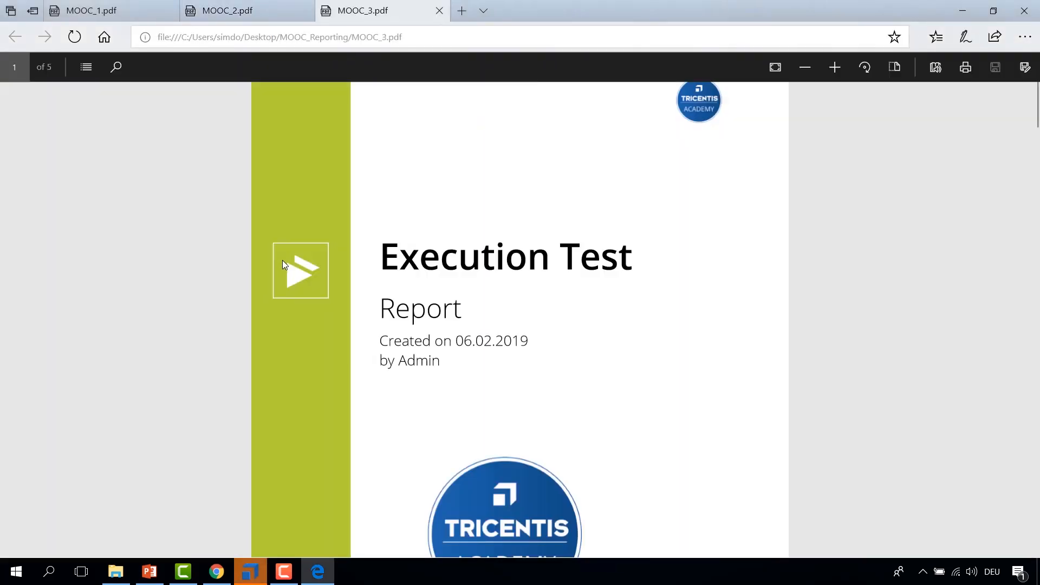
Step: Scroll through the MOOC_3 PDF to check the logos on the cover and following pages
{"action": "scroll", "coordinate": [304, 298], "scroll_direction": "down", "scroll_amount": 3}
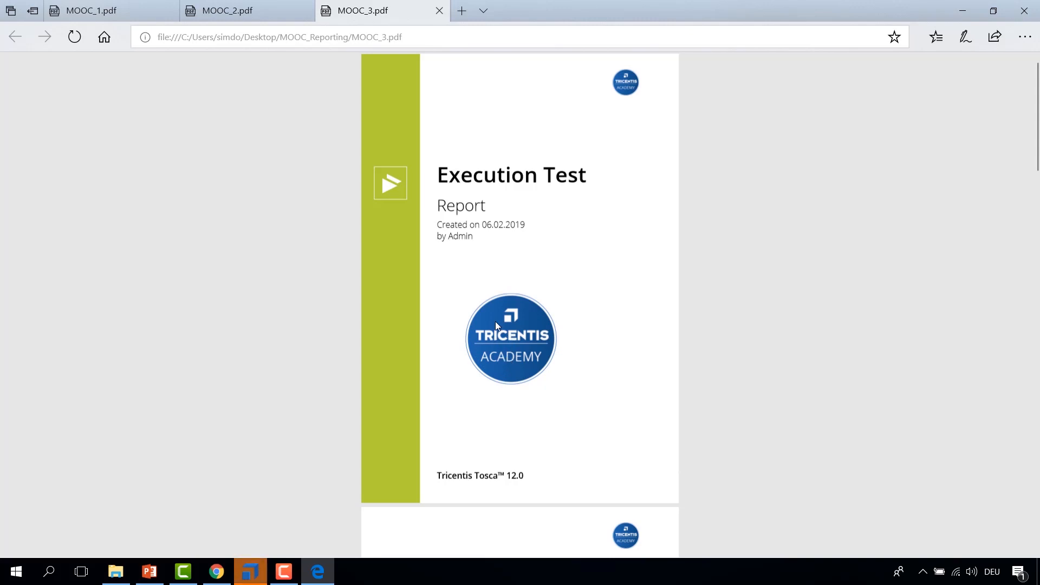
{"action": "scroll", "coordinate": [492, 341], "scroll_direction": "down", "scroll_amount": 8}
{"action": "scroll", "coordinate": [496, 337], "scroll_direction": "up", "scroll_amount": 2}
{"action": "scroll", "coordinate": [553, 336], "scroll_direction": "up", "scroll_amount": 6}
{"action": "scroll", "coordinate": [631, 195], "scroll_direction": "down", "scroll_amount": 6}
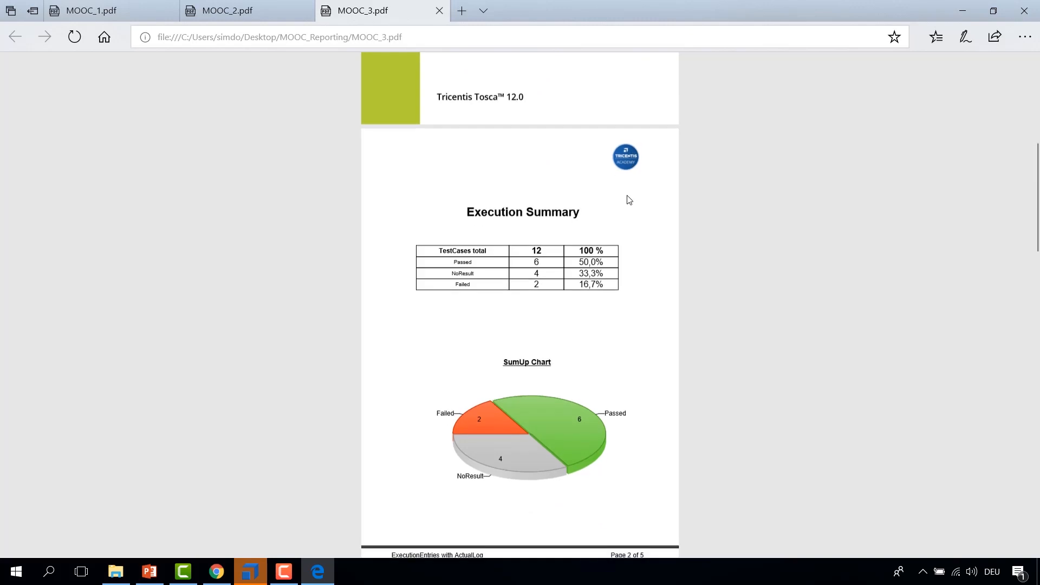
{"action": "scroll", "coordinate": [629, 196], "scroll_direction": "up", "scroll_amount": 6}
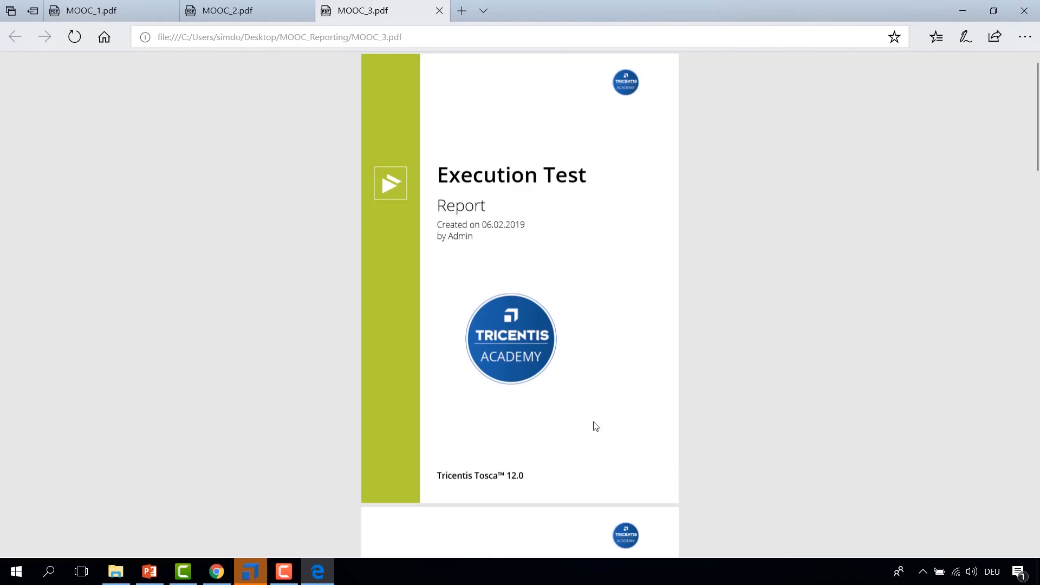
Step: Switch back to Tosca Commander and open the ExecutionEntries with ActualLog report in the report designer again
{"action": "left_click", "coordinate": [259, 575]}
{"action": "right_click", "coordinate": [242, 389]}
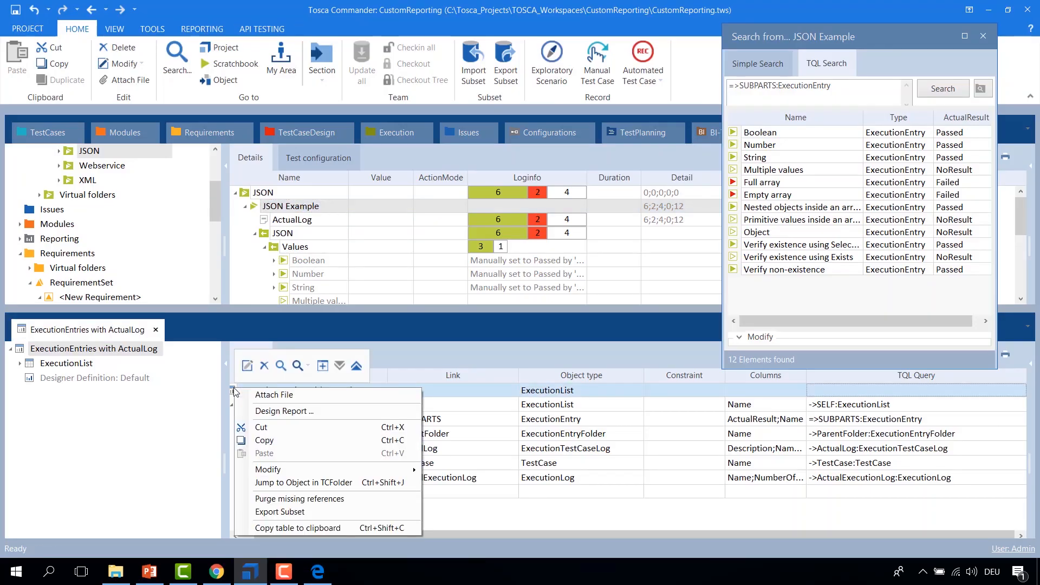
{"action": "left_click", "coordinate": [260, 410]}
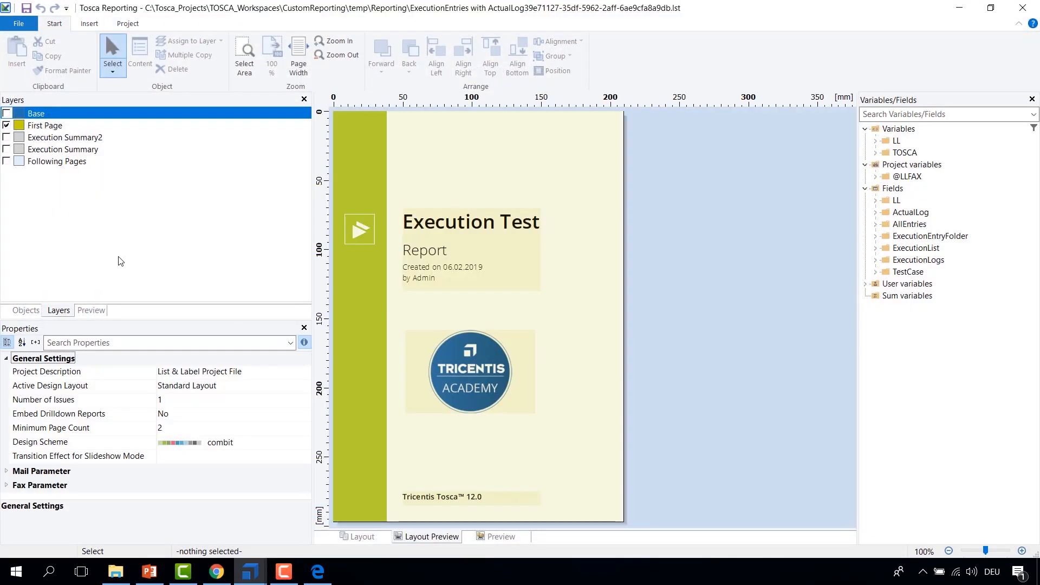
Step: Show the Base layer and assign its small logo picture to the Following Pages layer
{"action": "left_click", "coordinate": [7, 126]}
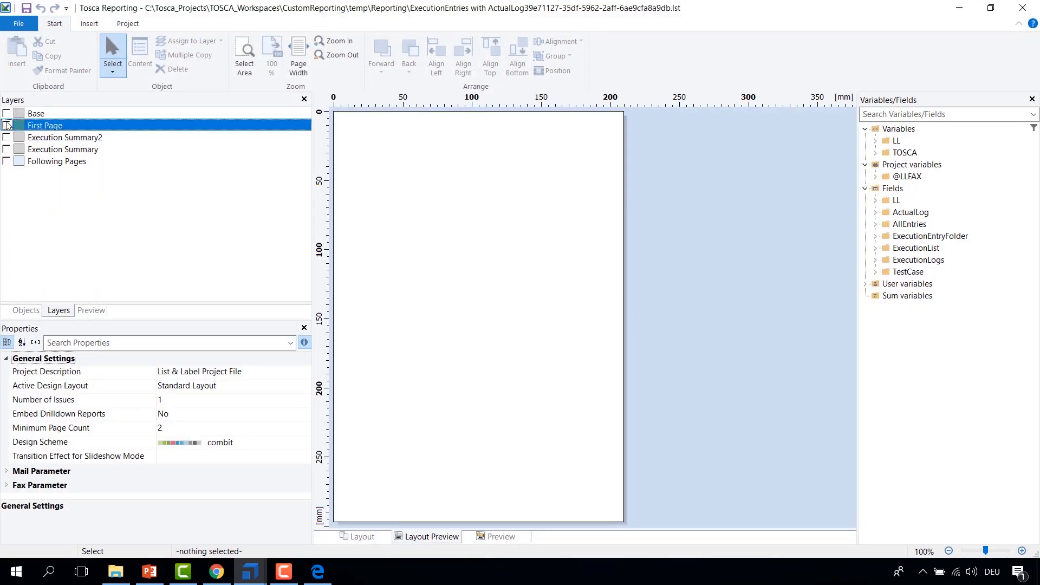
{"action": "left_click", "coordinate": [6, 113]}
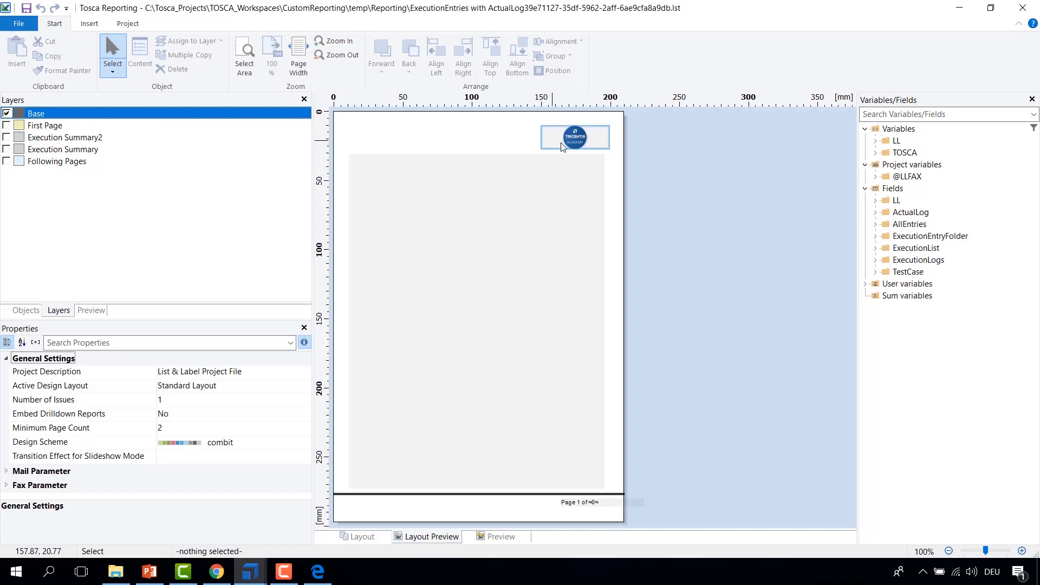
{"action": "left_click", "coordinate": [582, 140]}
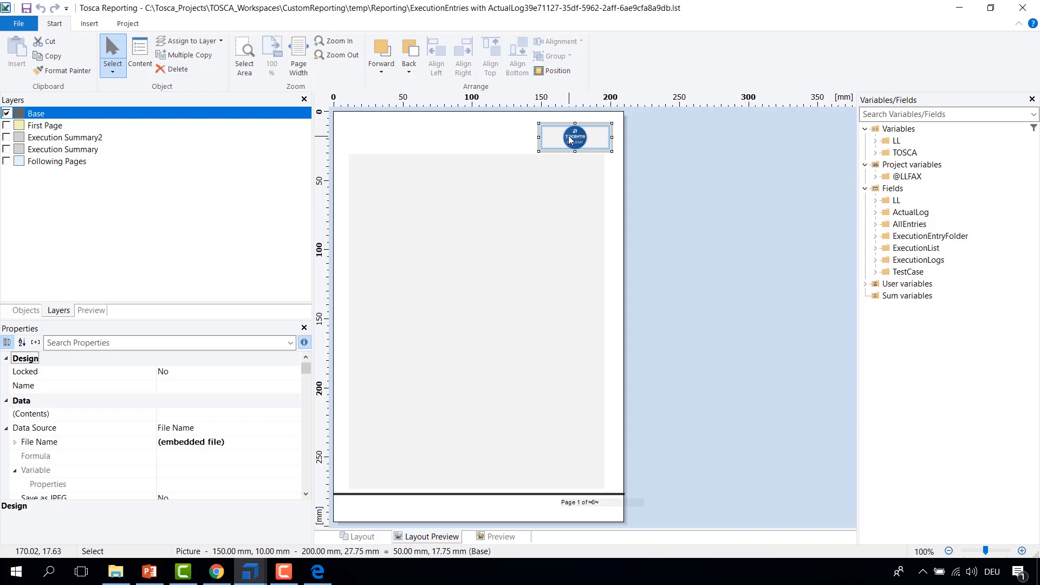
{"action": "right_click", "coordinate": [569, 137]}
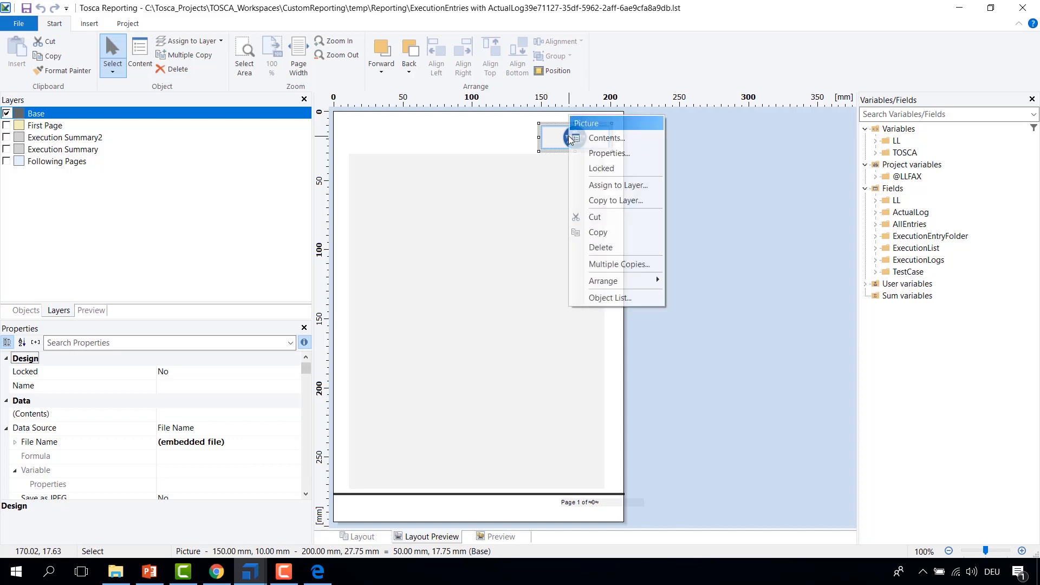
{"action": "left_click", "coordinate": [610, 189]}
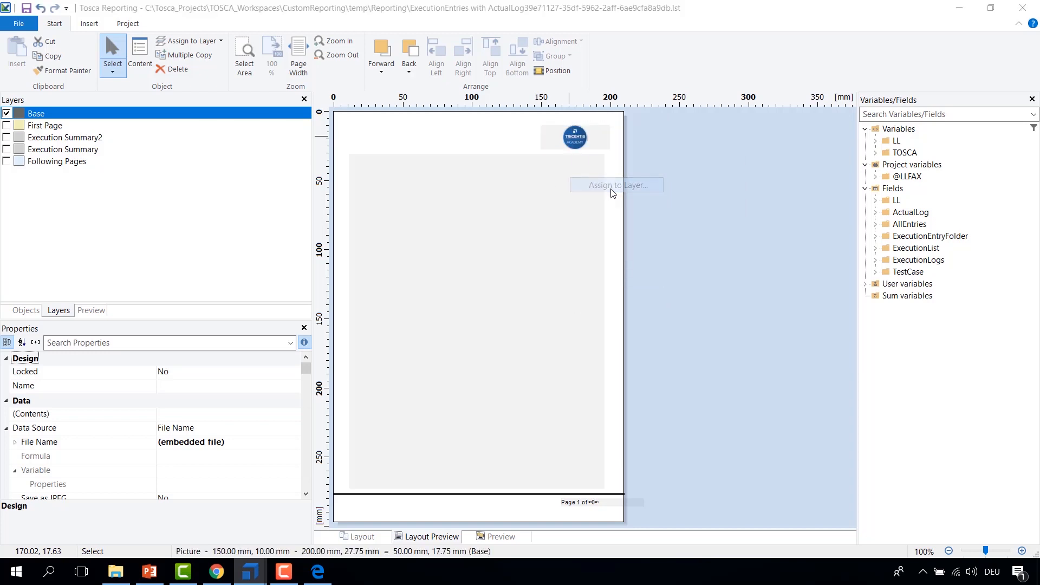
{"action": "left_click", "coordinate": [356, 245]}
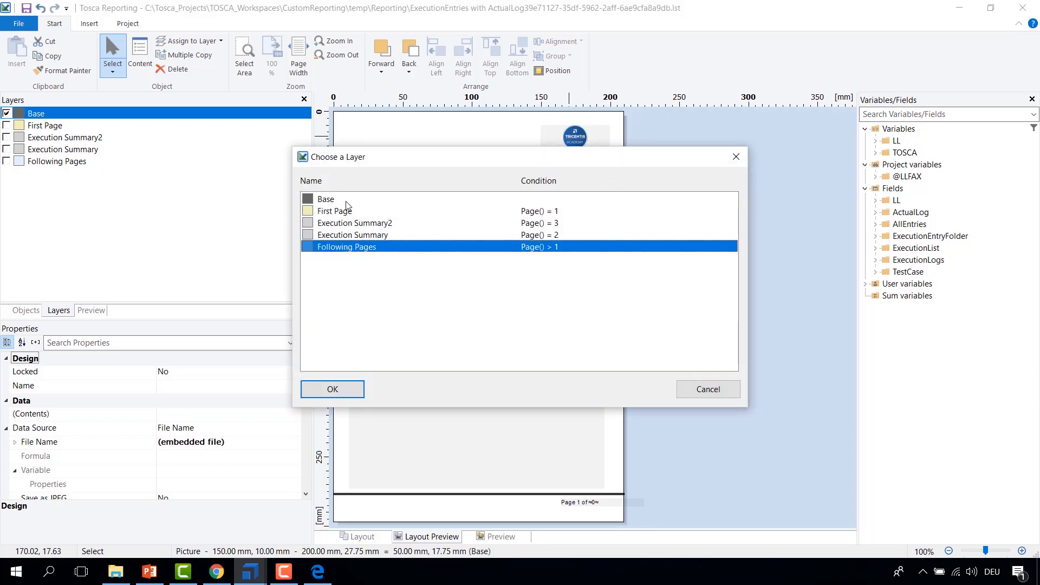
{"action": "left_click", "coordinate": [340, 391]}
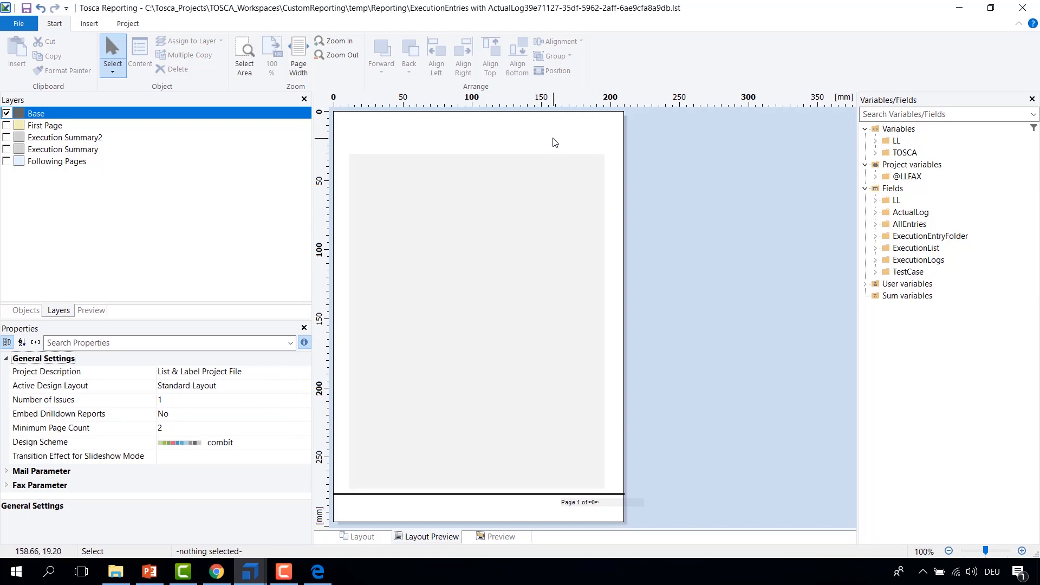
Step: Display only the Following Pages layer to check the logo, then save the report layout
{"action": "left_click", "coordinate": [6, 113]}
{"action": "left_click", "coordinate": [8, 163]}
{"action": "left_click", "coordinate": [7, 162]}
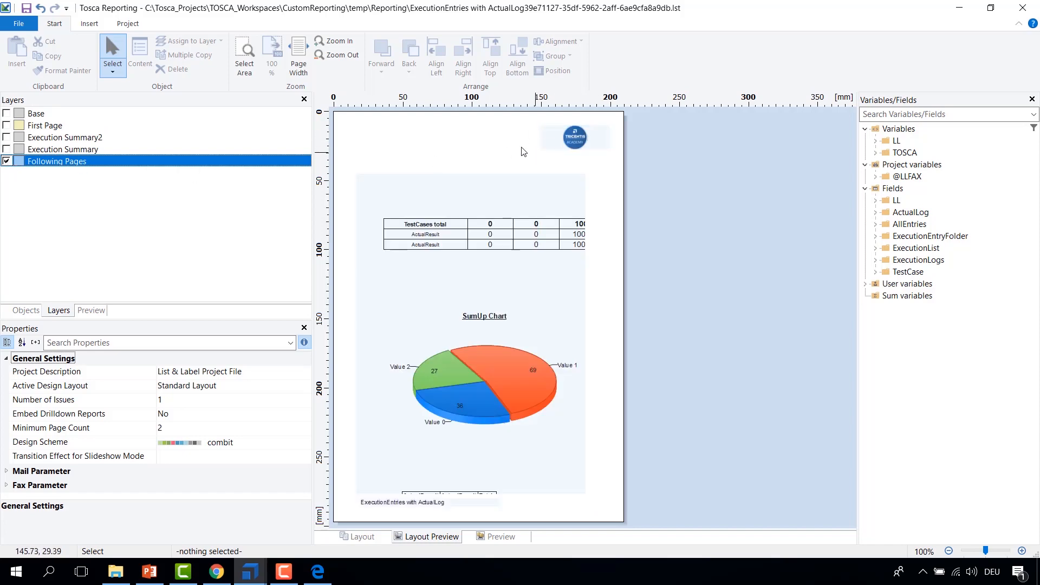
{"action": "left_click", "coordinate": [25, 9]}
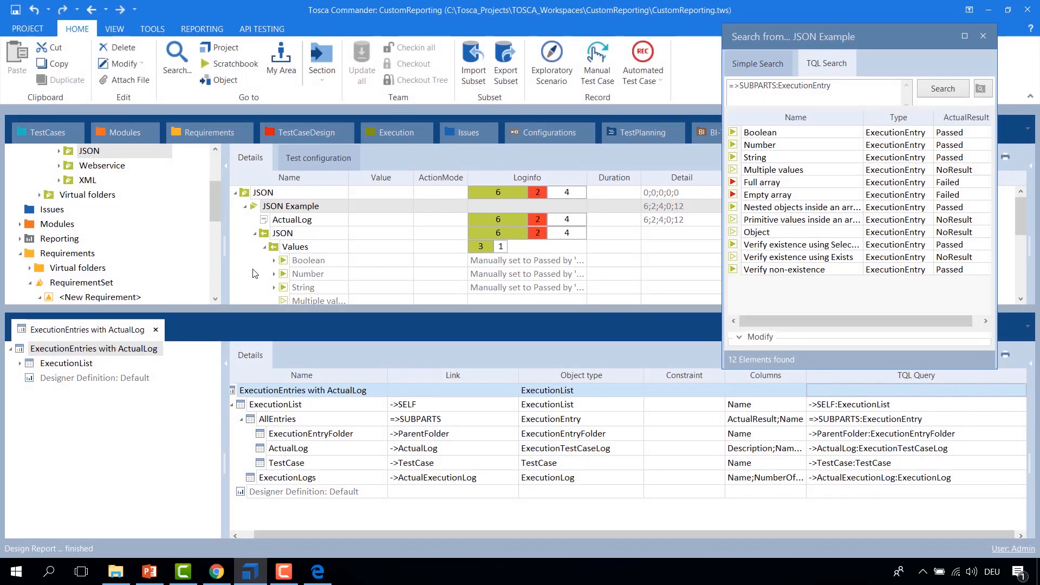
Step: Print the JSON Example execution list with the ExecutionEntries with ActualLog report to a PDF named MOOC_4
{"action": "right_click", "coordinate": [255, 207]}
{"action": "mouse_move", "coordinate": [293, 308]}
{"action": "left_click", "coordinate": [488, 309]}
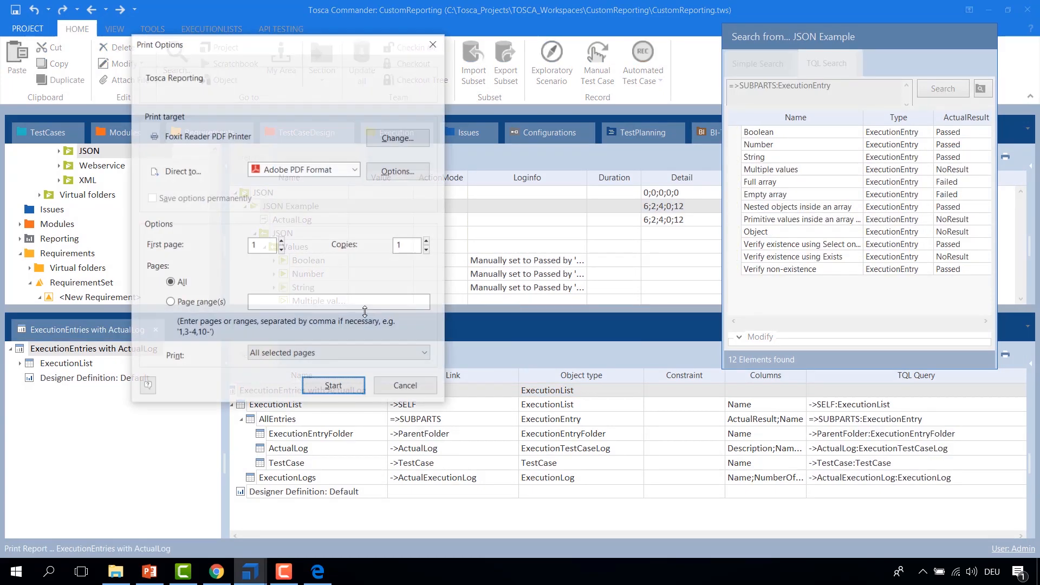
{"action": "key", "text": "Return"}
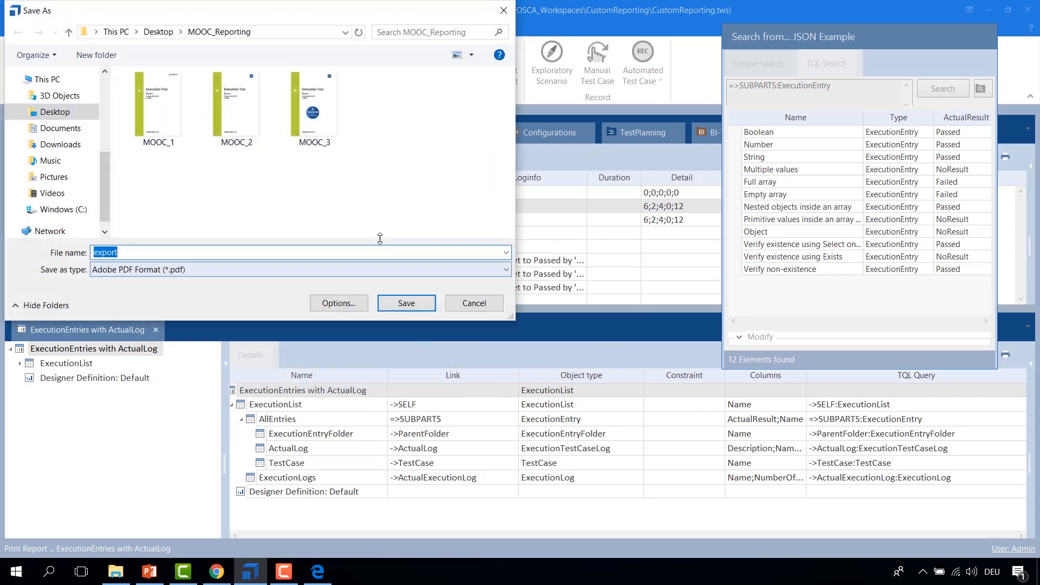
{"action": "left_click", "coordinate": [314, 108]}
{"action": "left_click", "coordinate": [267, 257]}
{"action": "left_click", "coordinate": [298, 268]}
{"action": "left_click", "coordinate": [299, 267]}
{"action": "left_click", "coordinate": [299, 255]}
{"action": "left_click", "coordinate": [299, 255]}
{"action": "key", "text": "BackSpace"}
{"action": "type", "text": "4"}
{"action": "key", "text": "Return"}
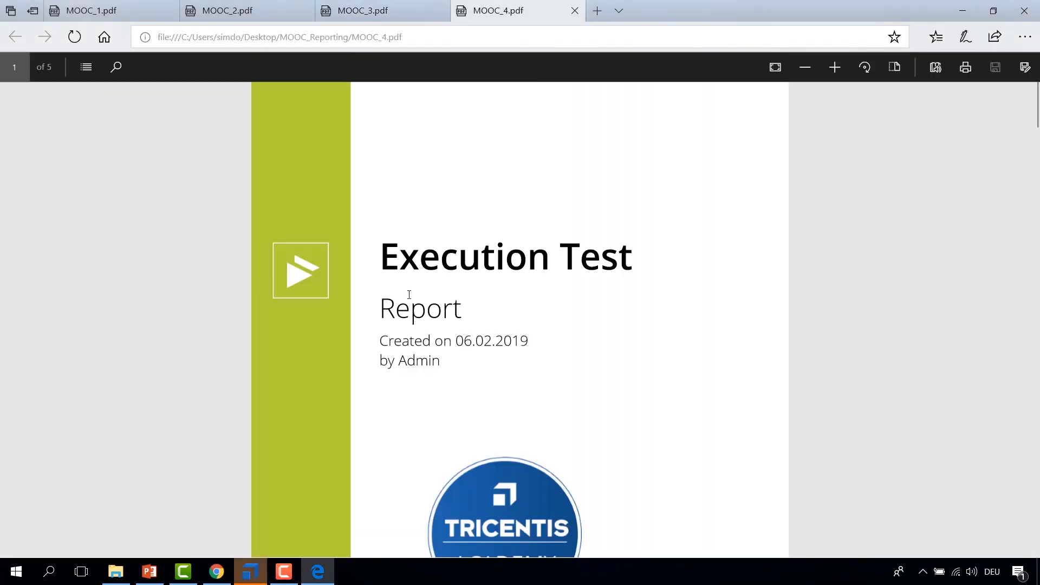
Step: Scroll through the MOOC_4 PDF to check the logo placement, then switch back to Tosca Commander
{"action": "scroll", "coordinate": [407, 302], "scroll_direction": "down", "scroll_amount": 3}
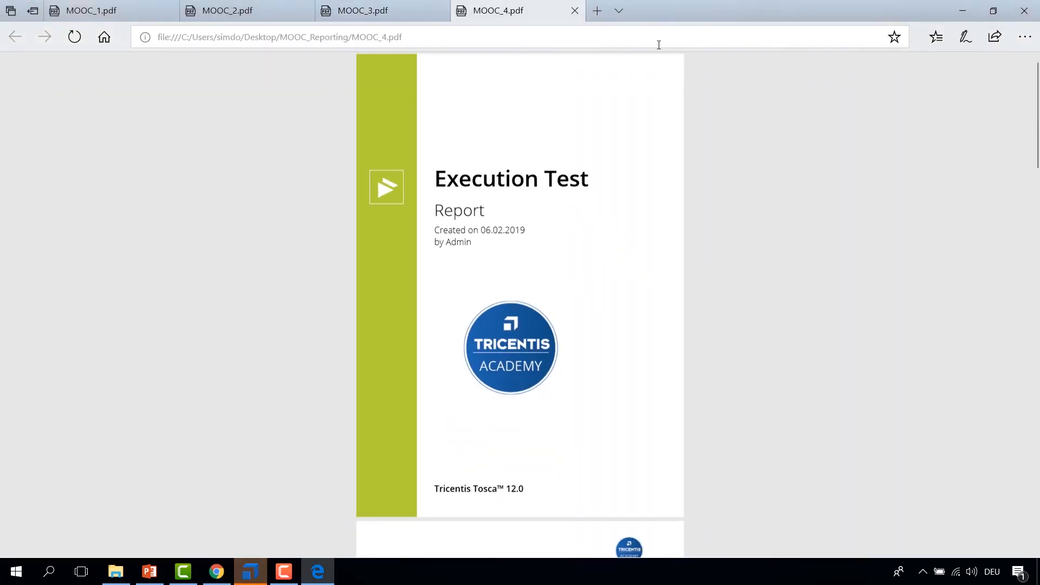
{"action": "scroll", "coordinate": [613, 211], "scroll_direction": "down", "scroll_amount": 1}
{"action": "scroll", "coordinate": [607, 238], "scroll_direction": "down", "scroll_amount": 1}
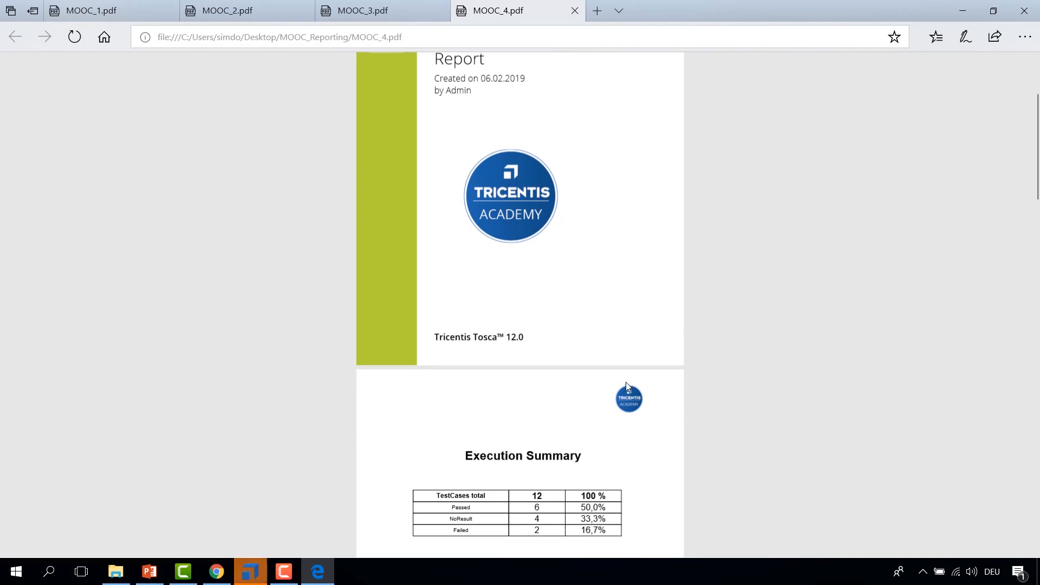
{"action": "scroll", "coordinate": [645, 400], "scroll_direction": "up", "scroll_amount": 3}
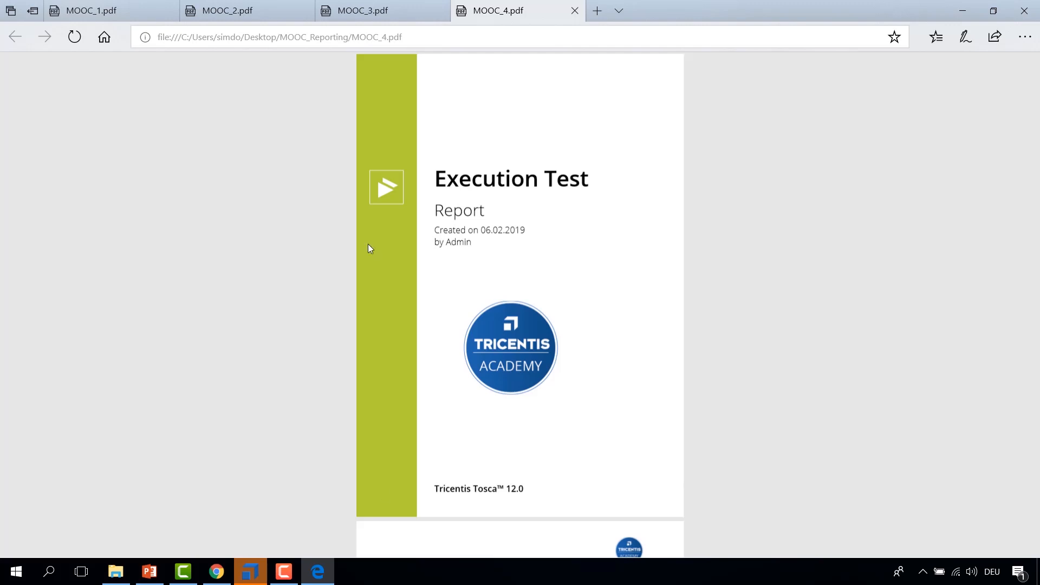
{"action": "left_click", "coordinate": [250, 572]}
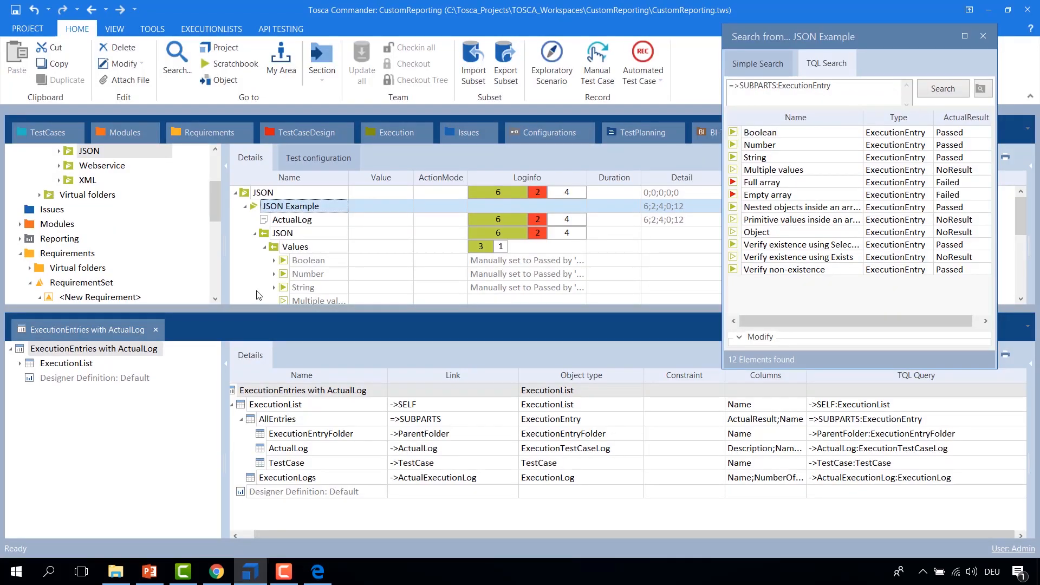
Step: Open the ExecutionEntries with ActualLog report definition in the report designer
{"action": "left_click", "coordinate": [239, 390]}
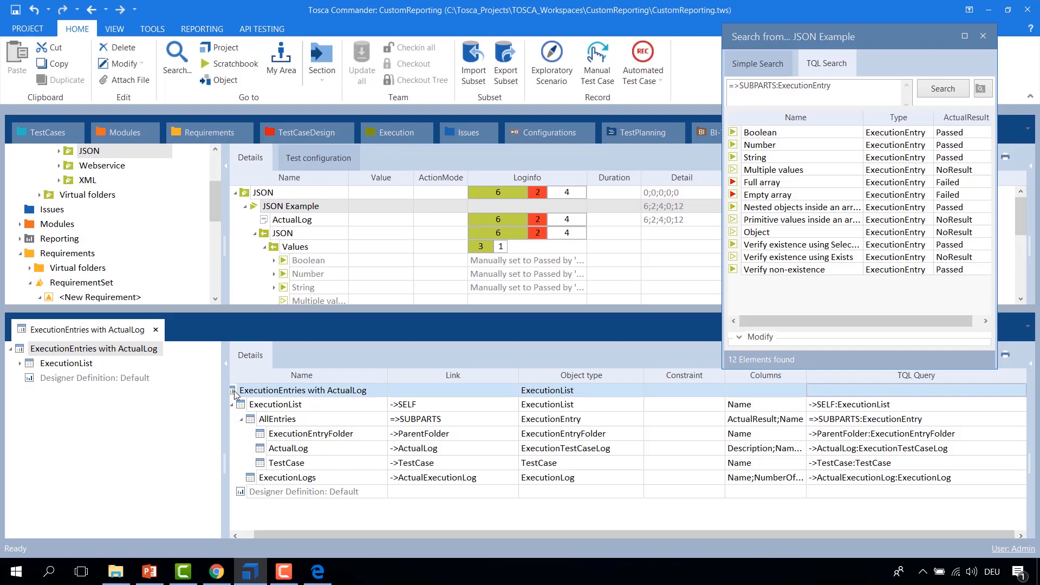
{"action": "right_click", "coordinate": [234, 394]}
{"action": "left_click", "coordinate": [330, 414]}
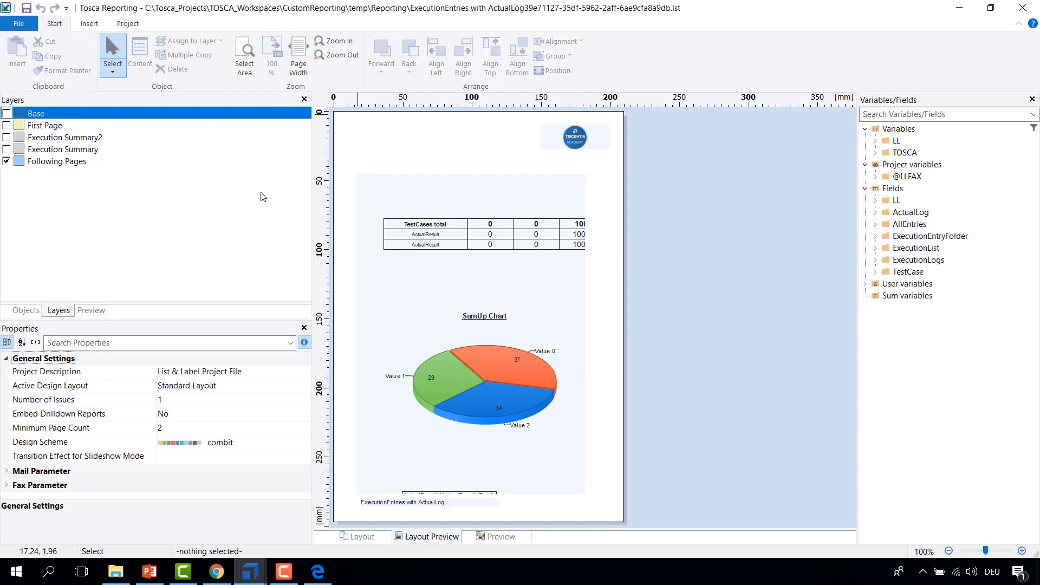
Step: Find the ExecutionLogs table in the object tree and scroll through its report container layout
{"action": "left_click", "coordinate": [37, 310]}
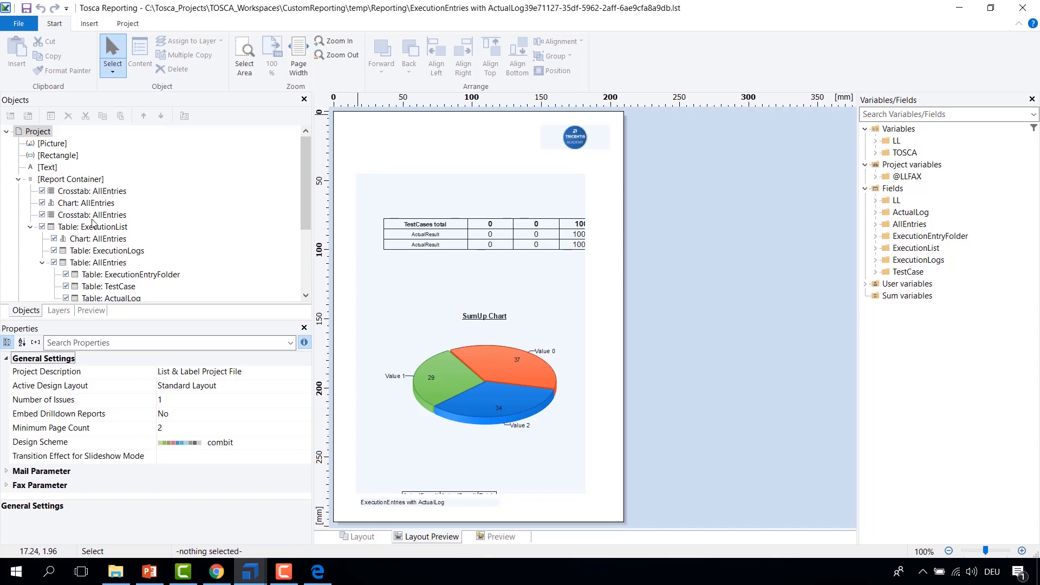
{"action": "scroll", "coordinate": [108, 230], "scroll_direction": "down", "scroll_amount": 1}
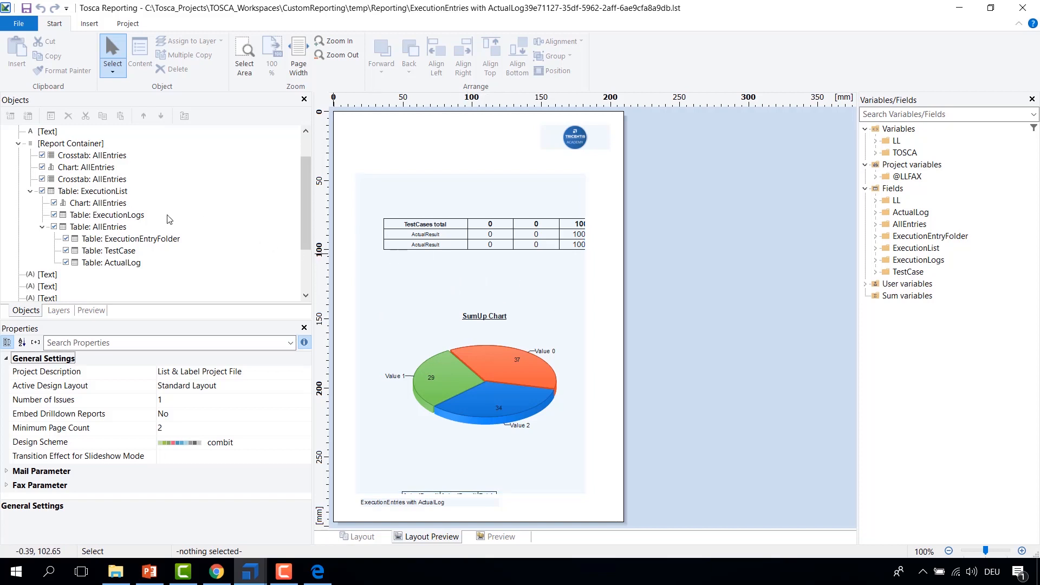
{"action": "scroll", "coordinate": [26, 204], "scroll_direction": "up", "scroll_amount": 1}
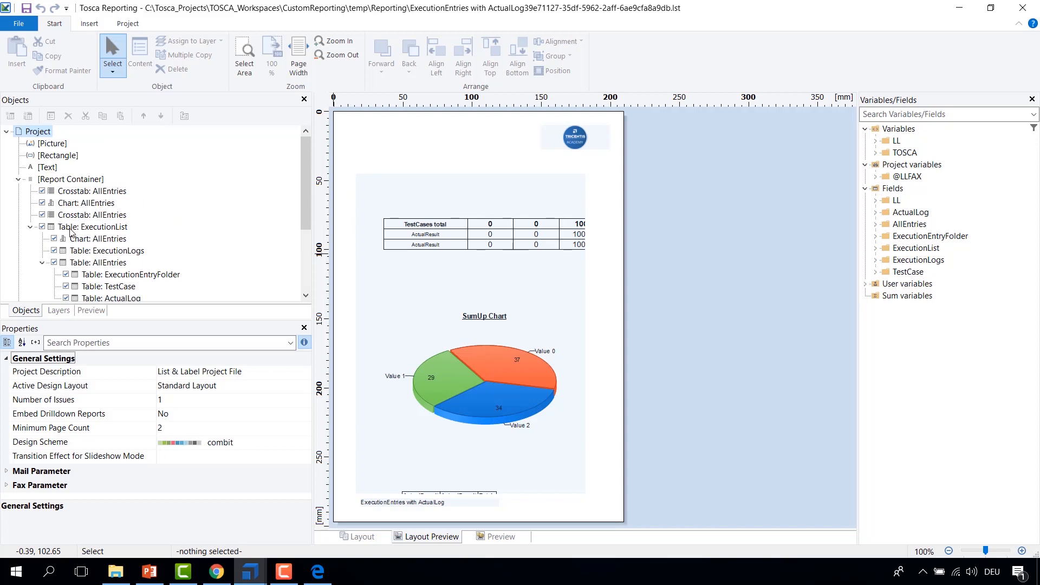
{"action": "left_click", "coordinate": [87, 251]}
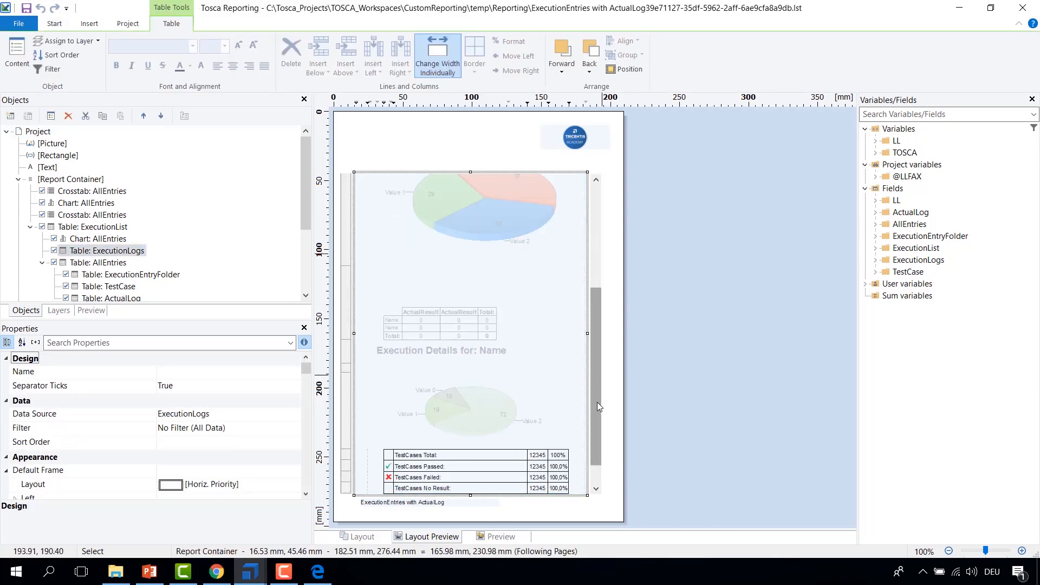
{"action": "scroll", "coordinate": [594, 444], "scroll_direction": "down", "scroll_amount": 1}
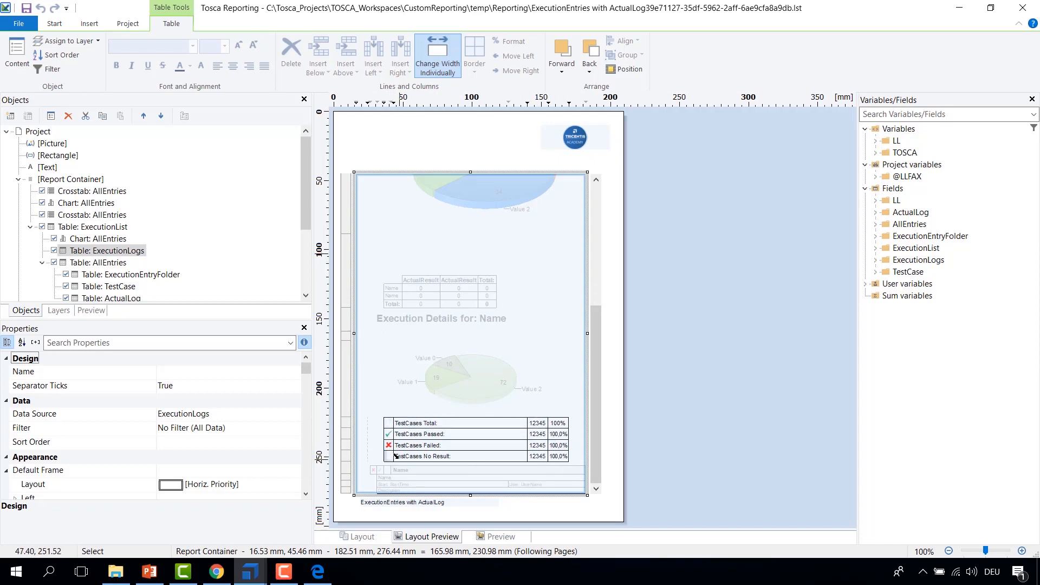
Step: Switch to the MOOC_4 PDF and examine the Execution Details for JSON Example page
{"action": "left_click", "coordinate": [318, 572]}
{"action": "scroll", "coordinate": [619, 397], "scroll_direction": "down", "scroll_amount": 20}
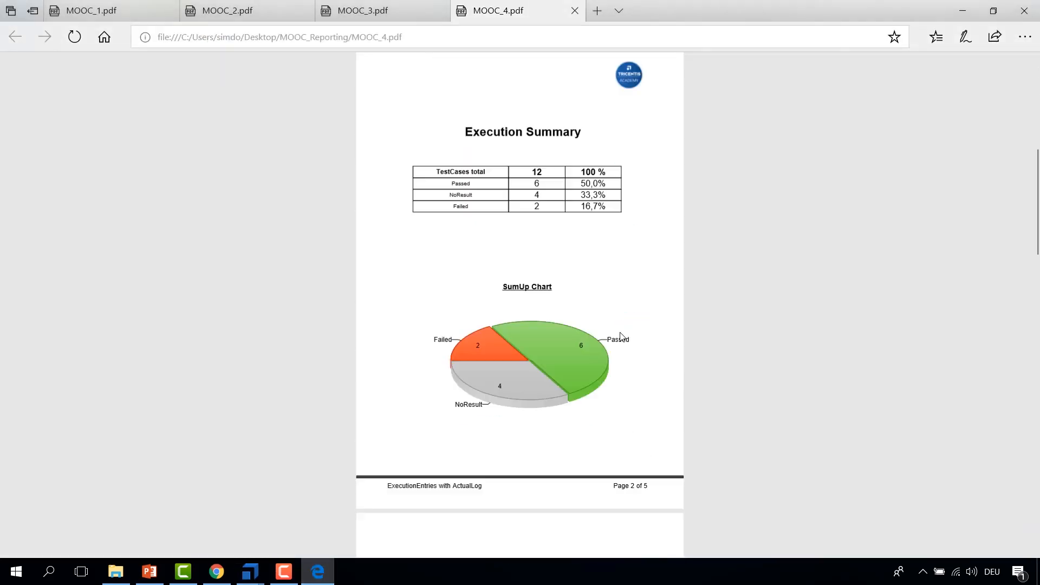
{"action": "scroll", "coordinate": [641, 293], "scroll_direction": "down", "scroll_amount": 1}
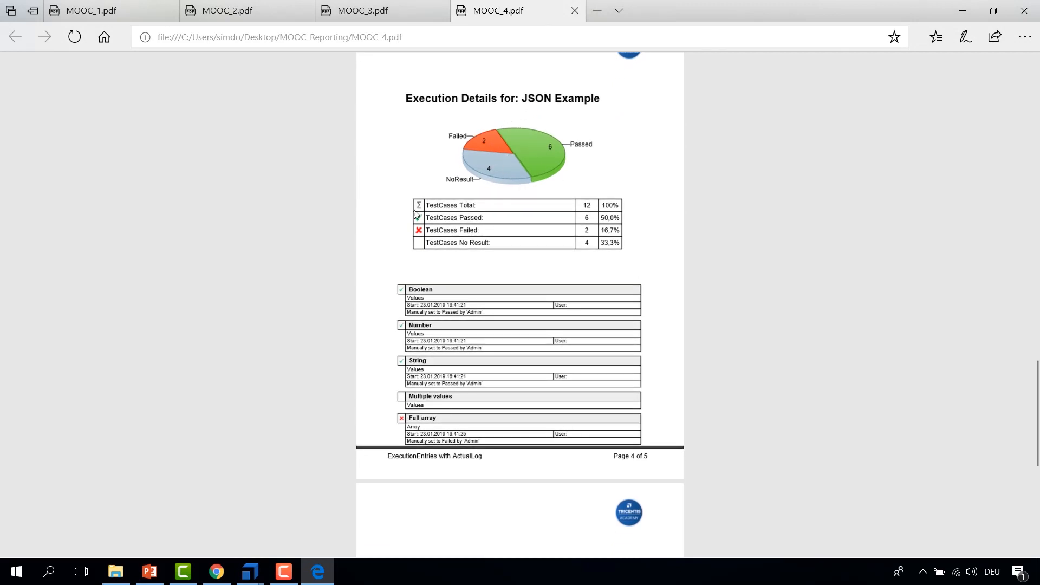
{"action": "scroll", "coordinate": [515, 228], "scroll_direction": "up", "scroll_amount": 1}
{"action": "left_click_drag", "start_coordinate": [622, 249], "coordinate": [414, 203]}
{"action": "left_click", "coordinate": [649, 251]}
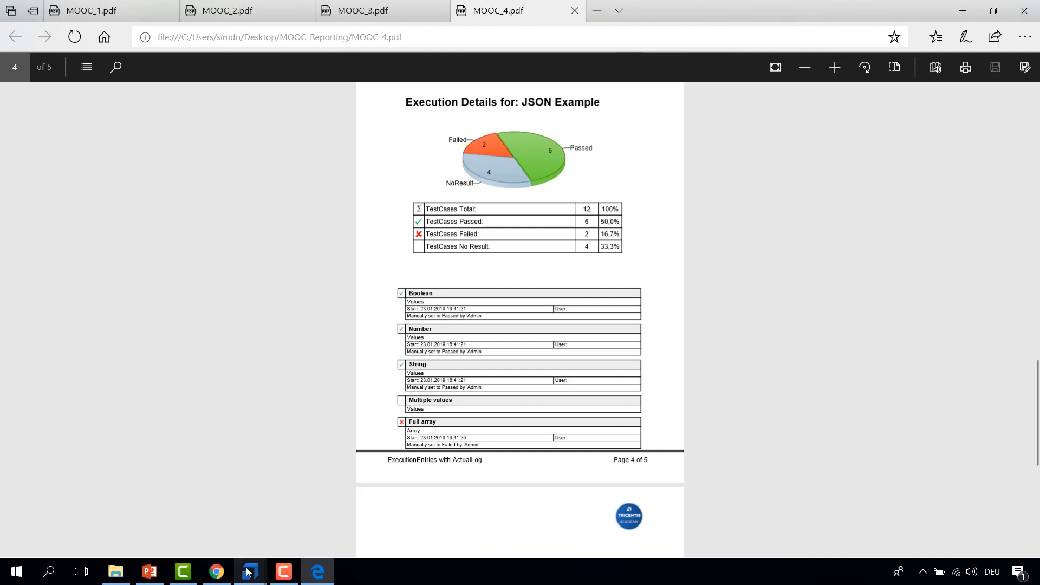
Step: Return to the report designer and open the table contents of the ExecutionLogs table
{"action": "mouse_move", "coordinate": [248, 572]}
{"action": "left_click", "coordinate": [297, 540]}
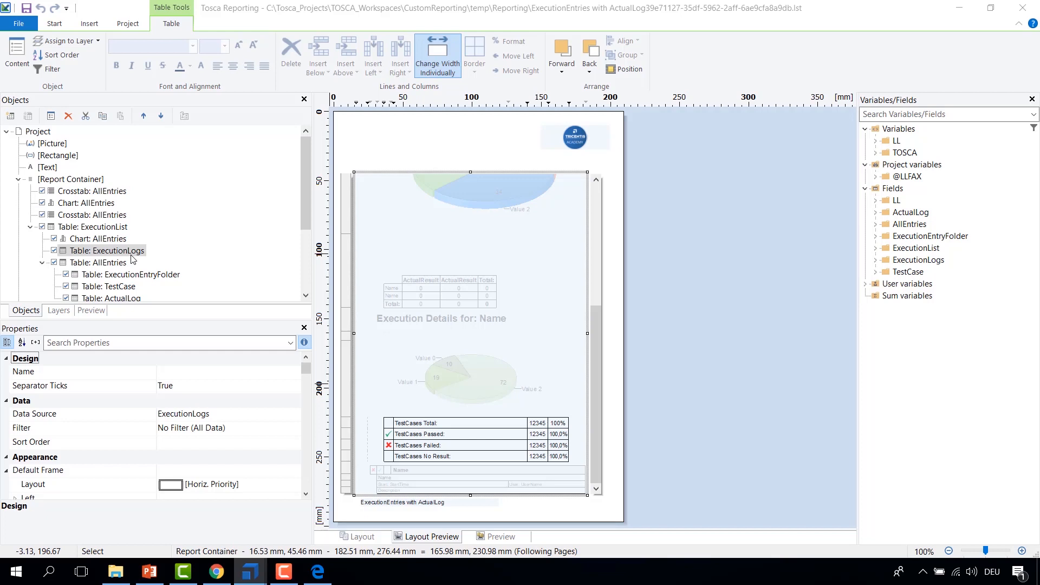
{"action": "double_click", "coordinate": [74, 255]}
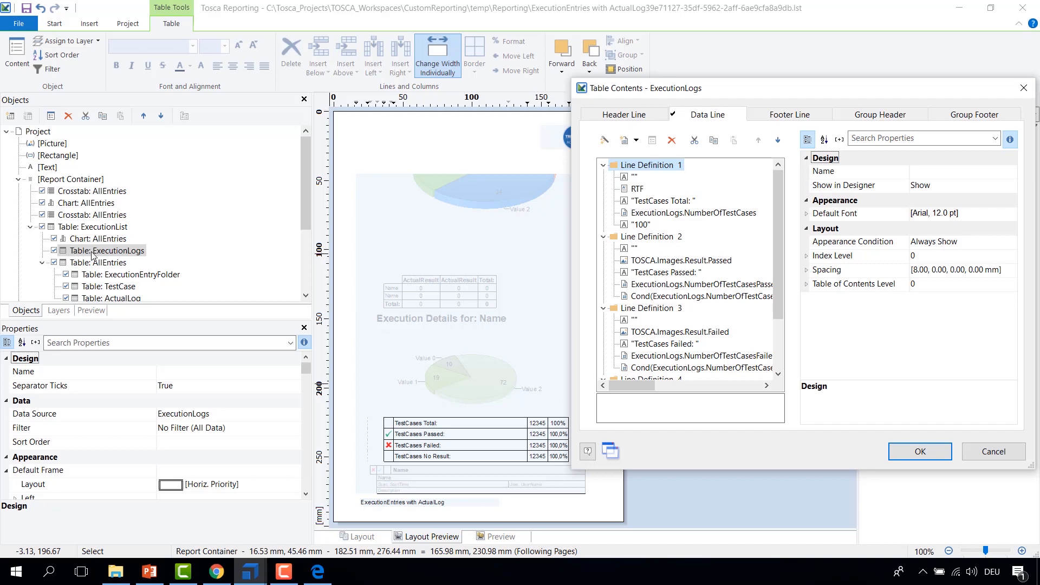
{"action": "left_click_drag", "start_coordinate": [738, 97], "coordinate": [669, 100]}
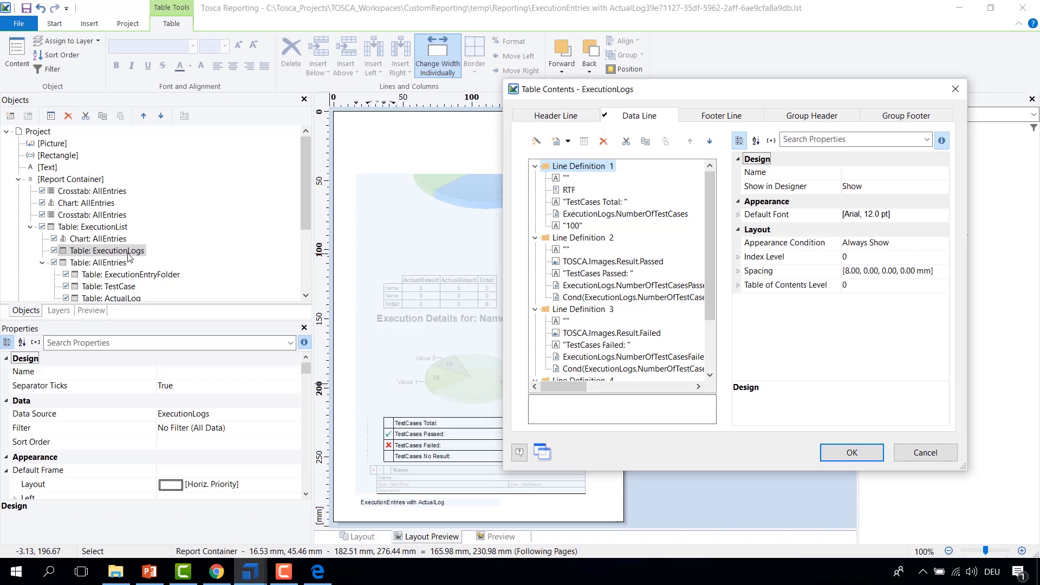
{"action": "left_click", "coordinate": [926, 453]}
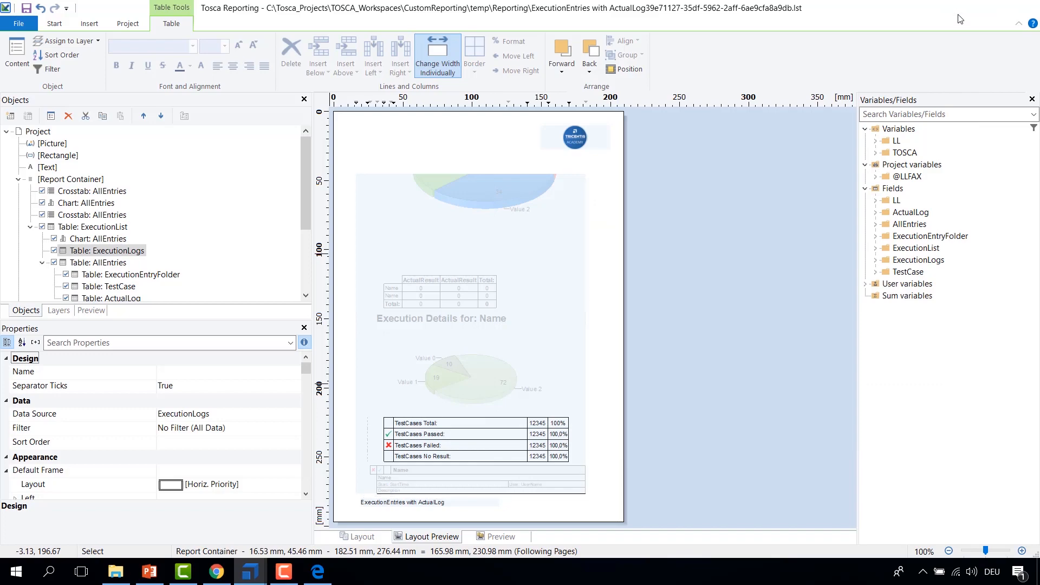
{"action": "left_click", "coordinate": [960, 9]}
{"action": "mouse_move", "coordinate": [250, 570]}
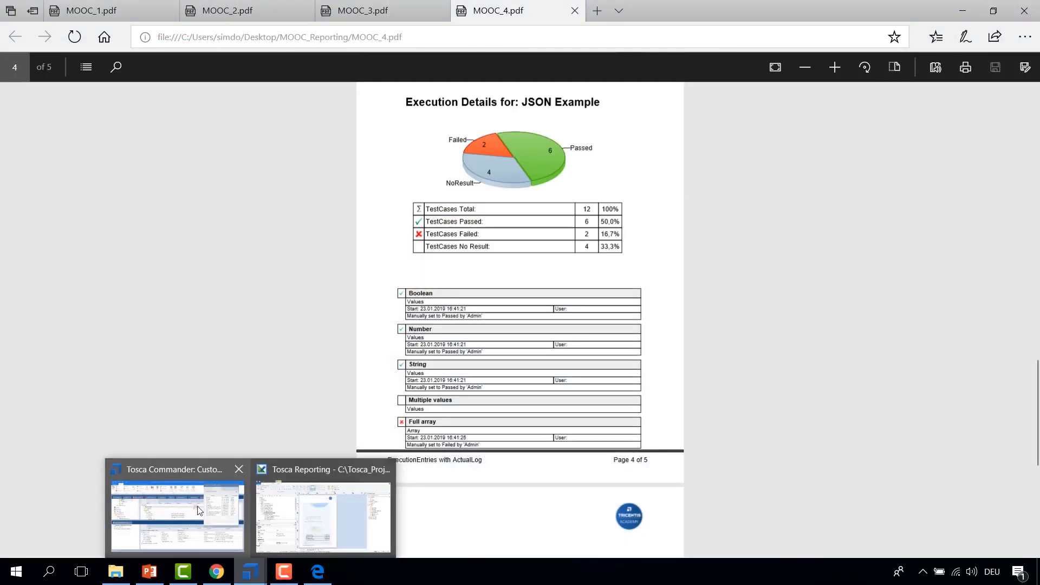
{"action": "left_click", "coordinate": [194, 504]}
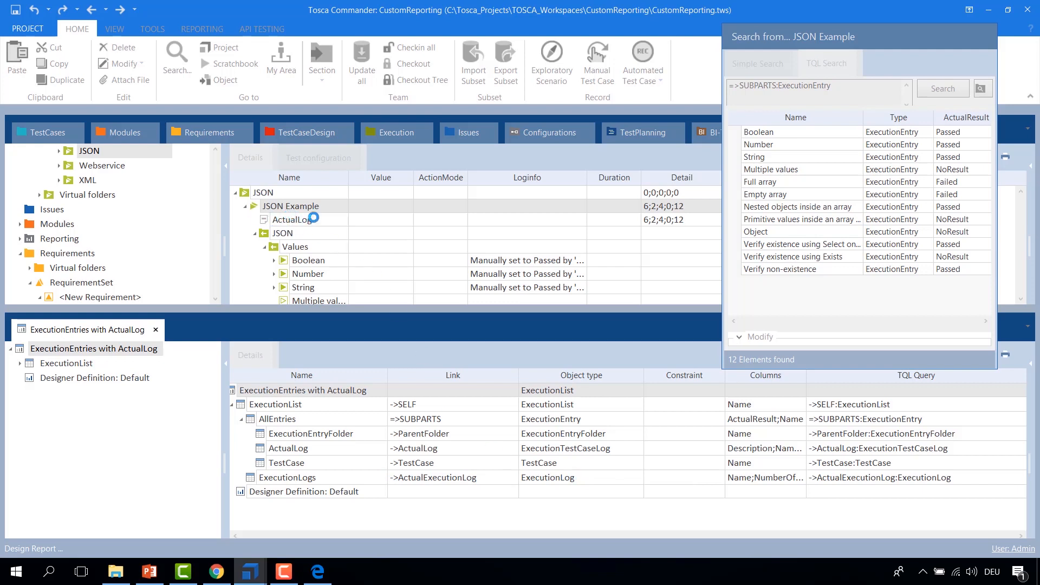
{"action": "mouse_move", "coordinate": [250, 570]}
{"action": "left_click", "coordinate": [325, 499]}
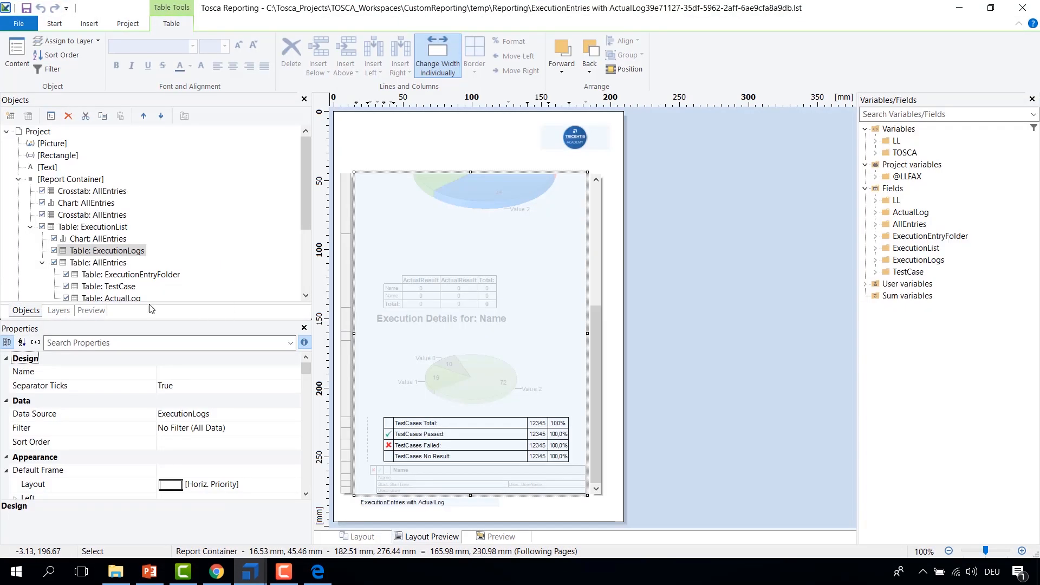
Step: Open the ExecutionLogs table contents and inspect the properties of the first empty cell in Line Definition 1
{"action": "double_click", "coordinate": [96, 251]}
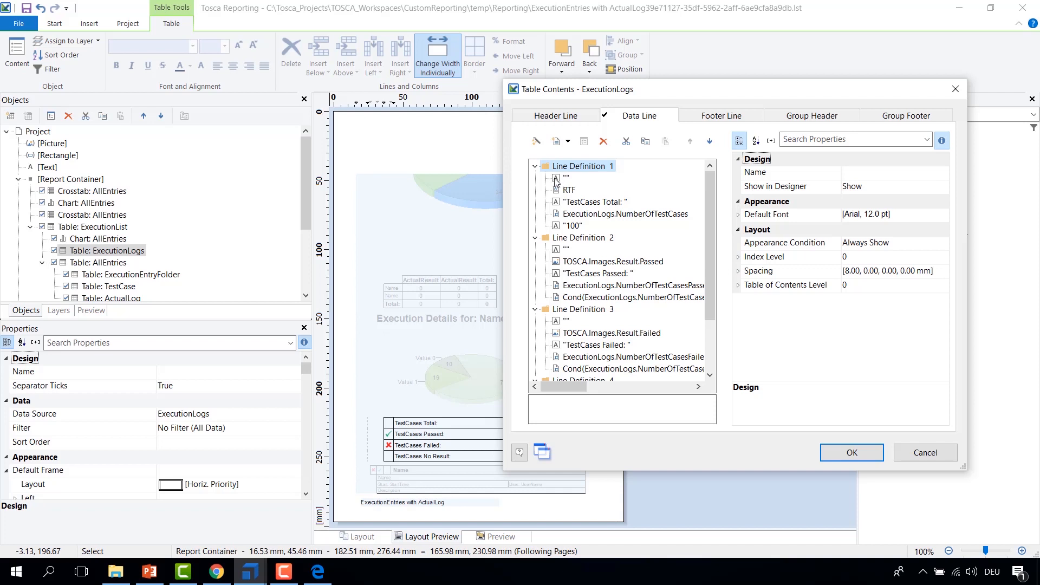
{"action": "left_click_drag", "start_coordinate": [697, 95], "coordinate": [751, 37]}
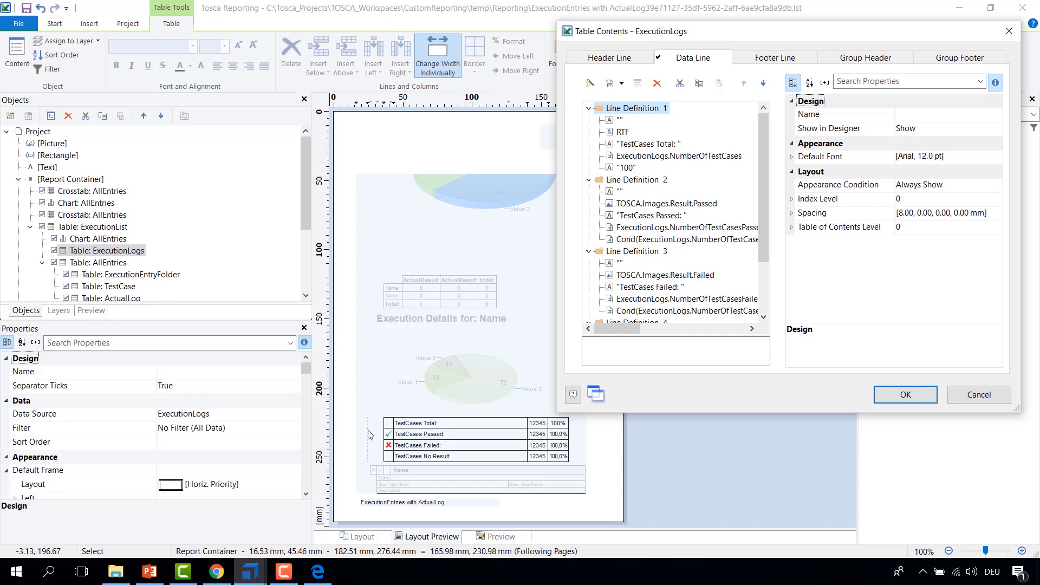
{"action": "left_click", "coordinate": [618, 121]}
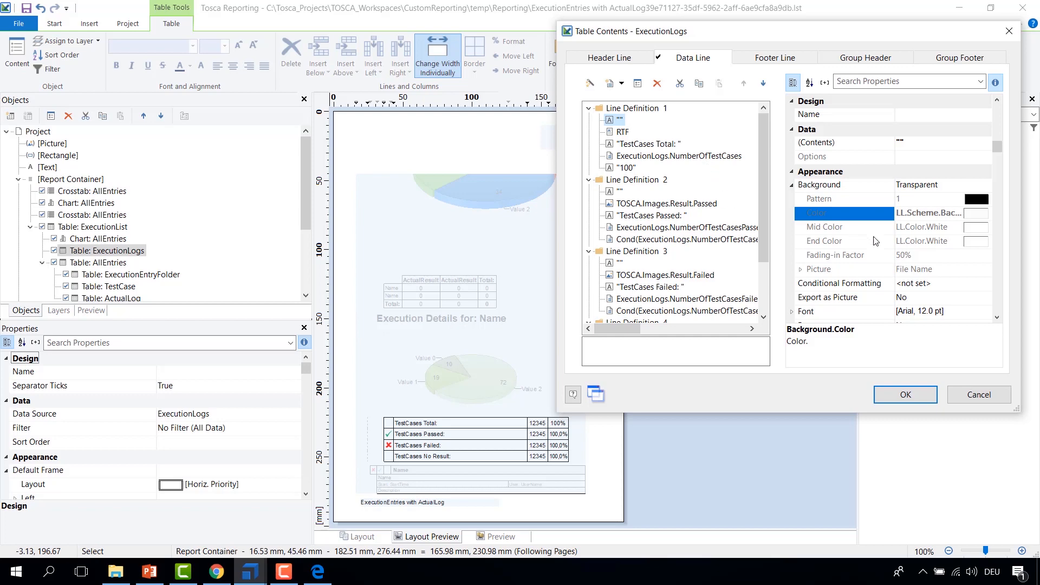
{"action": "left_click_drag", "start_coordinate": [998, 148], "coordinate": [998, 307]}
{"action": "left_click", "coordinate": [915, 313]}
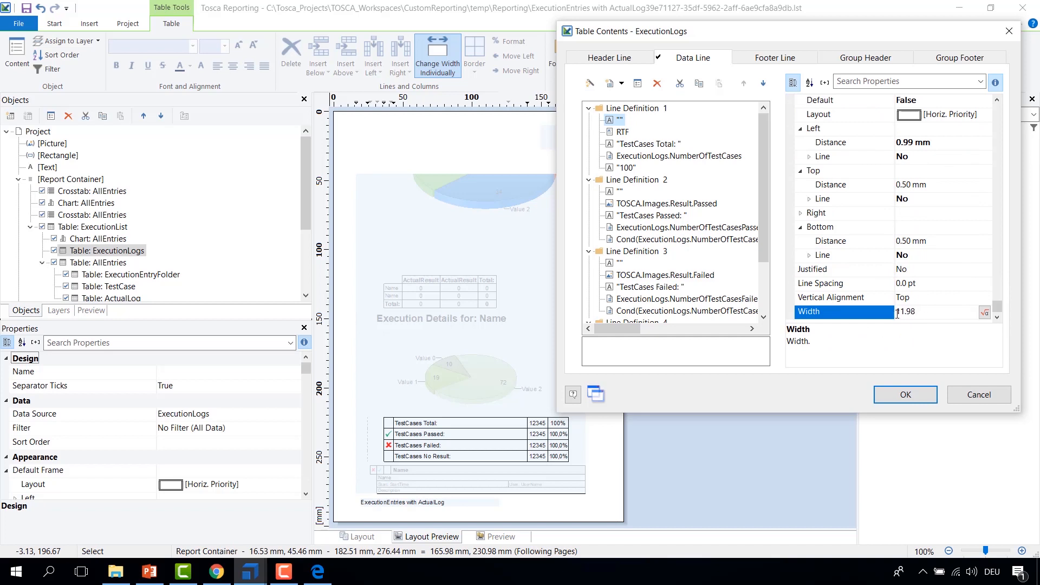
{"action": "left_click_drag", "start_coordinate": [999, 307], "coordinate": [997, 232]}
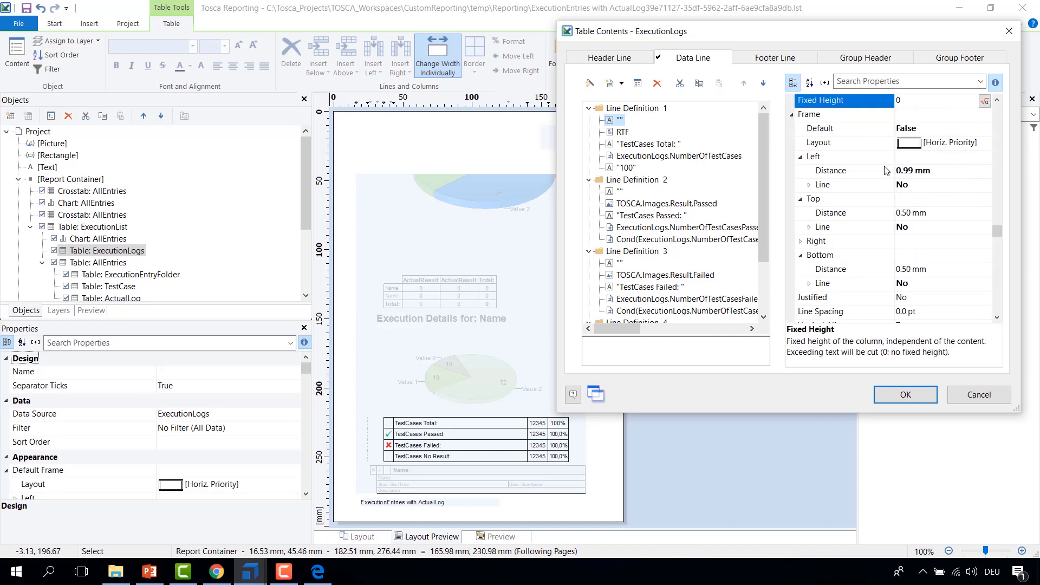
{"action": "scroll", "coordinate": [895, 251], "scroll_direction": "up", "scroll_amount": 3}
{"action": "scroll", "coordinate": [895, 250], "scroll_direction": "up", "scroll_amount": 2}
{"action": "scroll", "coordinate": [896, 244], "scroll_direction": "down", "scroll_amount": 5}
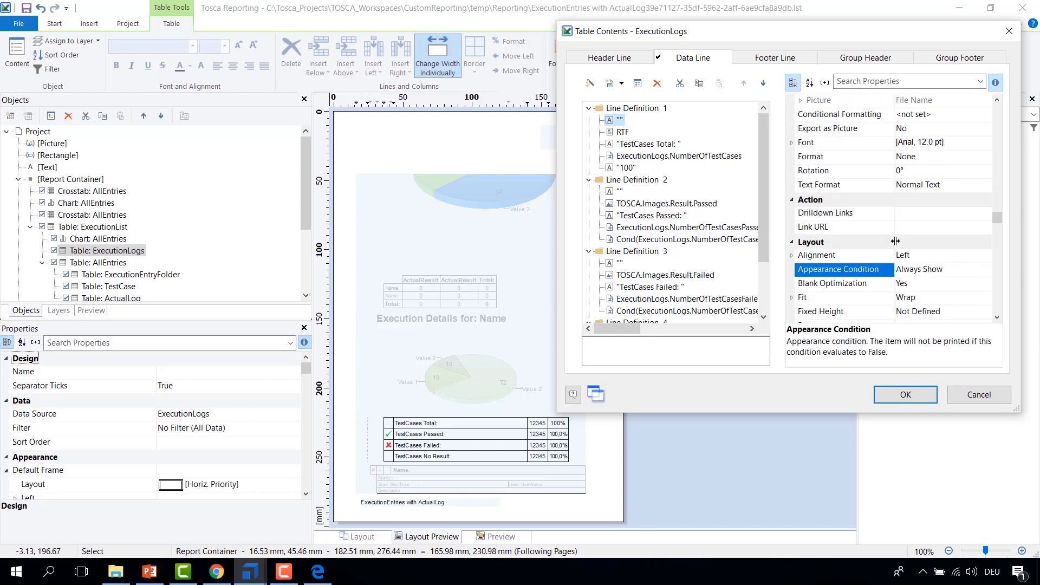
{"action": "scroll", "coordinate": [920, 263], "scroll_direction": "down", "scroll_amount": 3}
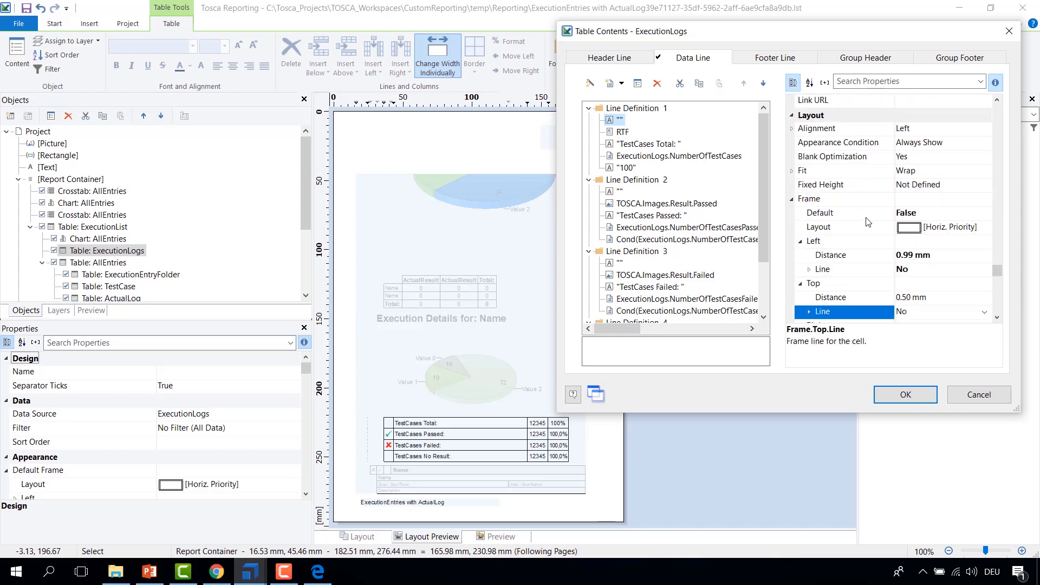
{"action": "scroll", "coordinate": [855, 217], "scroll_direction": "down", "scroll_amount": 3}
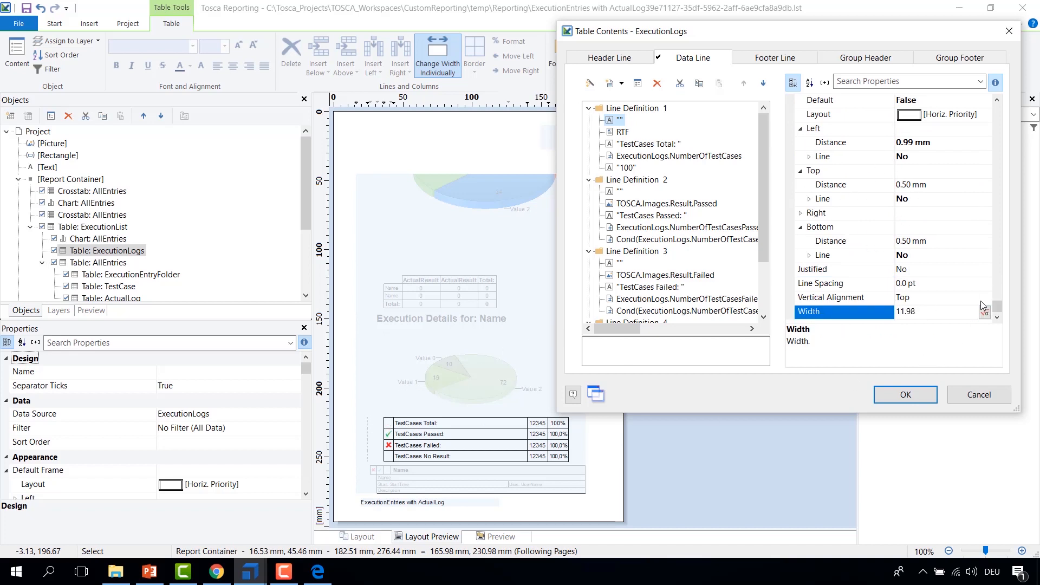
{"action": "left_click_drag", "start_coordinate": [1001, 315], "coordinate": [1002, 111]}
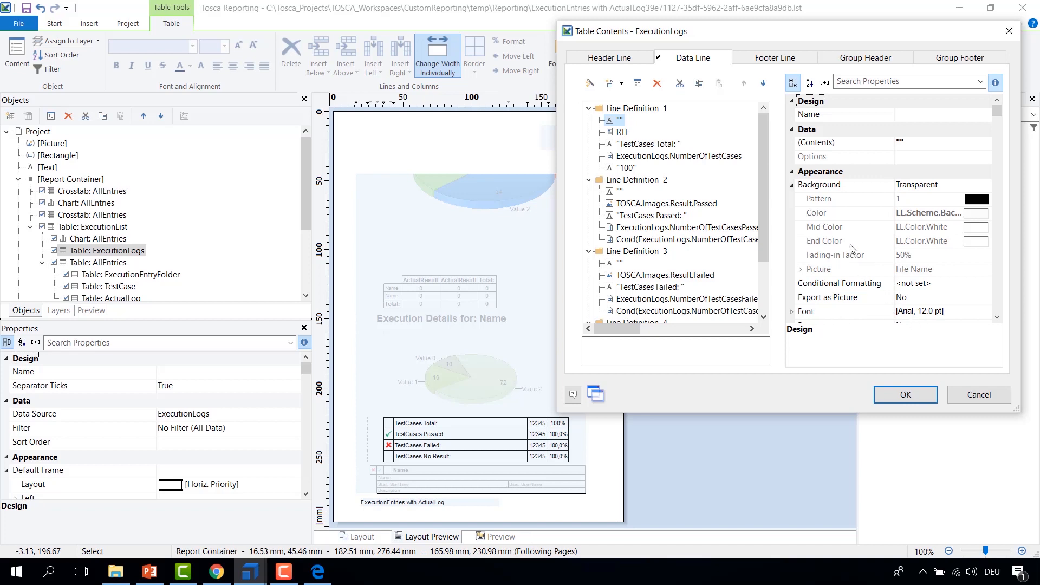
Step: Open the RTF cell of Line Definition 1 and examine its formatted text containing the Σ symbol, then cancel
{"action": "left_click", "coordinate": [615, 135]}
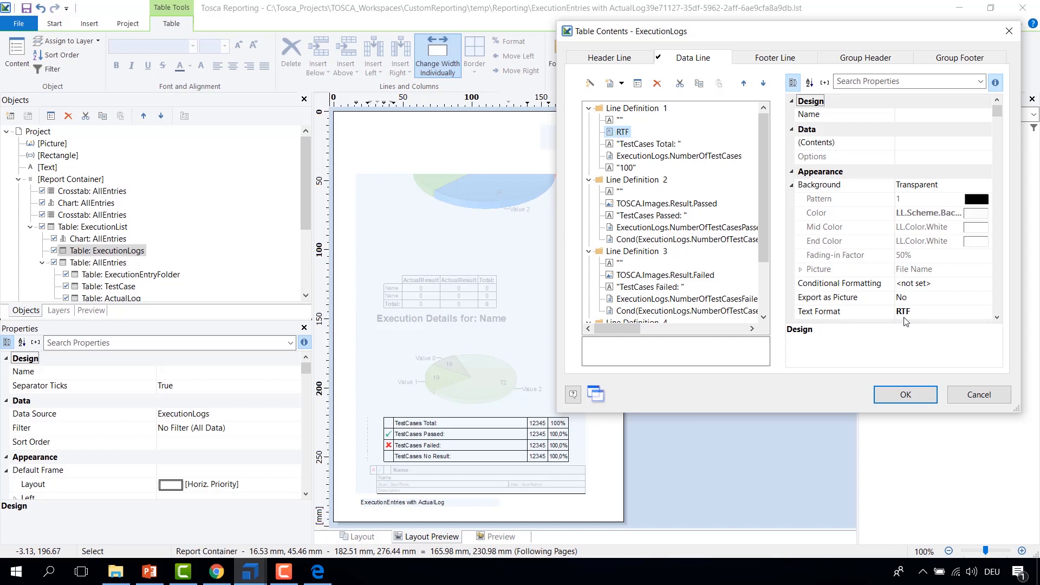
{"action": "double_click", "coordinate": [621, 132]}
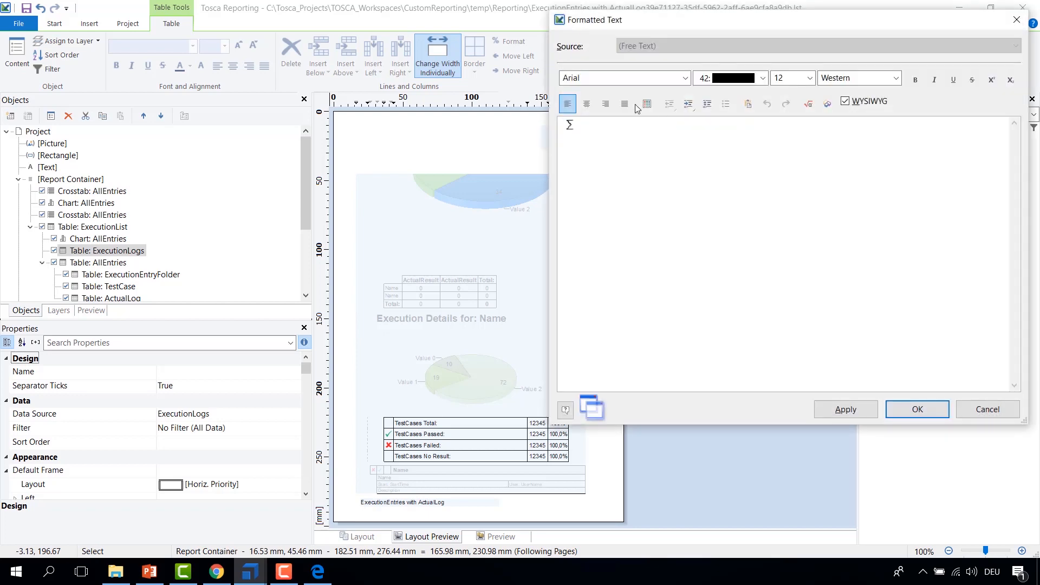
{"action": "double_click", "coordinate": [569, 125]}
{"action": "left_click", "coordinate": [607, 136]}
{"action": "left_click", "coordinate": [992, 410]}
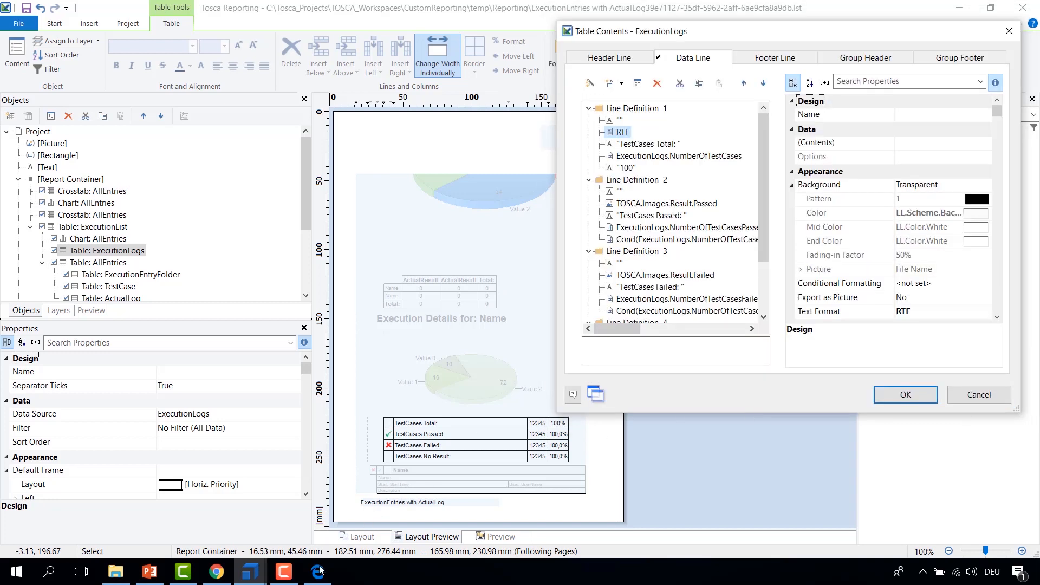
Step: Compare the TestCases Total row of the MOOC_4 PDF with the designer table
{"action": "left_click", "coordinate": [318, 571]}
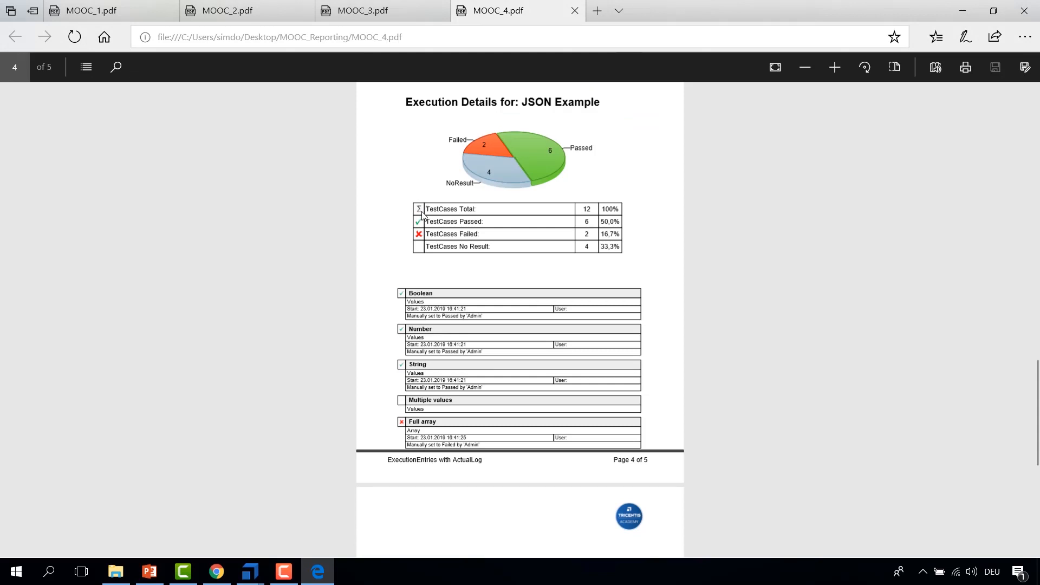
{"action": "mouse_move", "coordinate": [250, 571]}
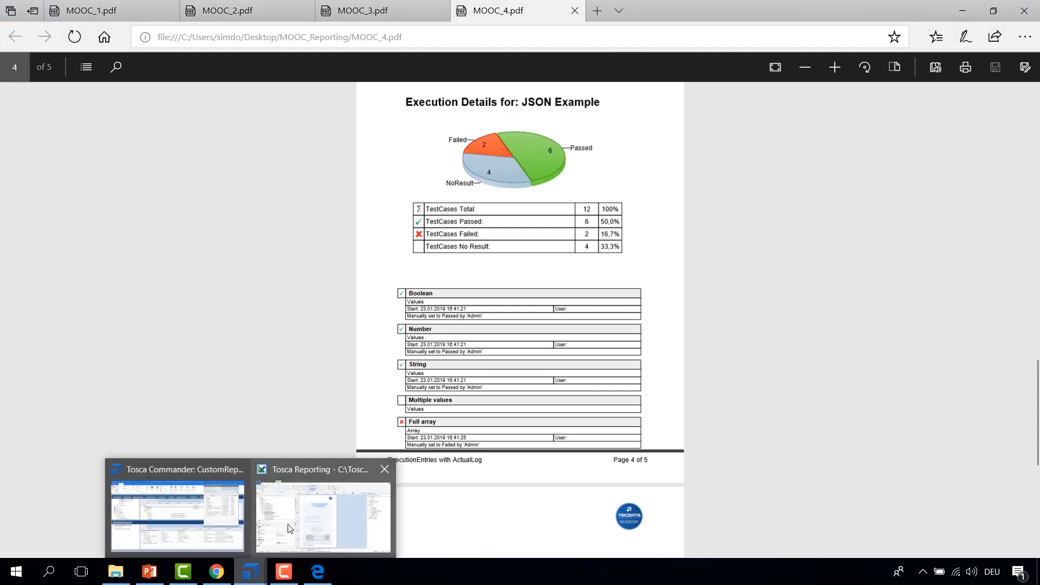
{"action": "left_click", "coordinate": [286, 533]}
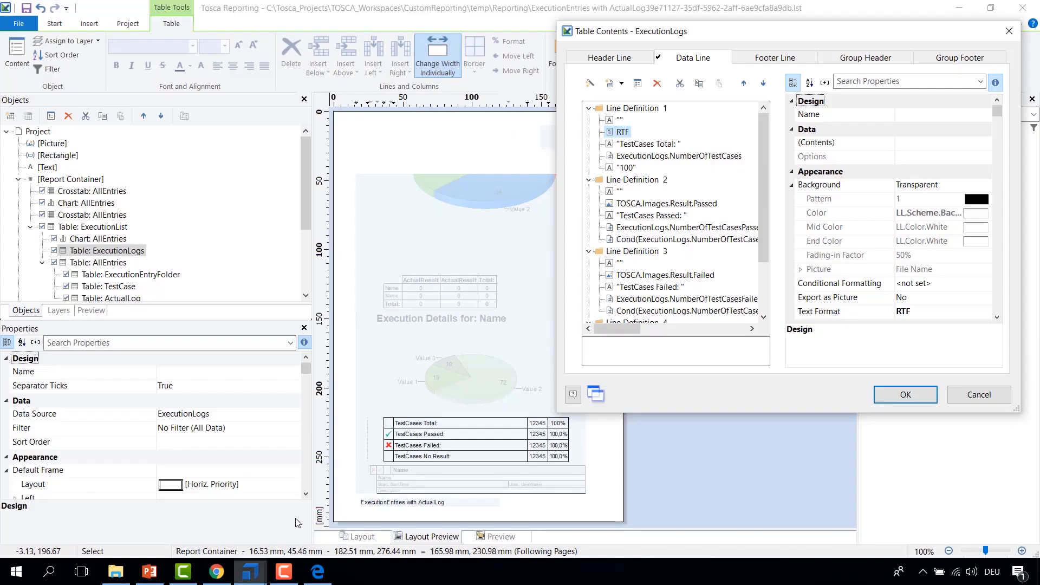
Step: Open the formula of the ExecutionLogs.NumberOfTestCases cell in Line Definition 1 and select its expression
{"action": "left_click", "coordinate": [634, 146]}
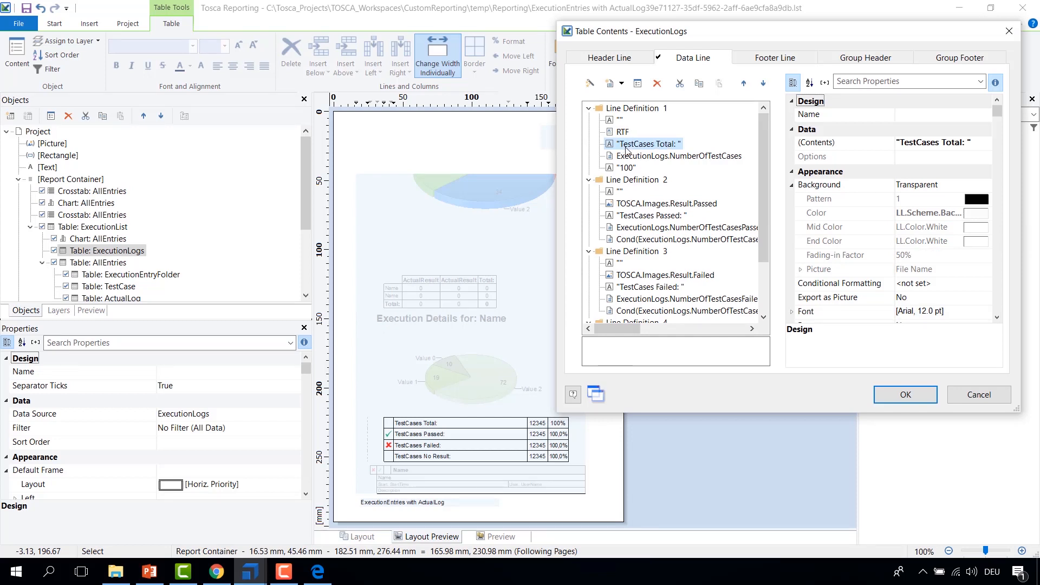
{"action": "left_click", "coordinate": [666, 159]}
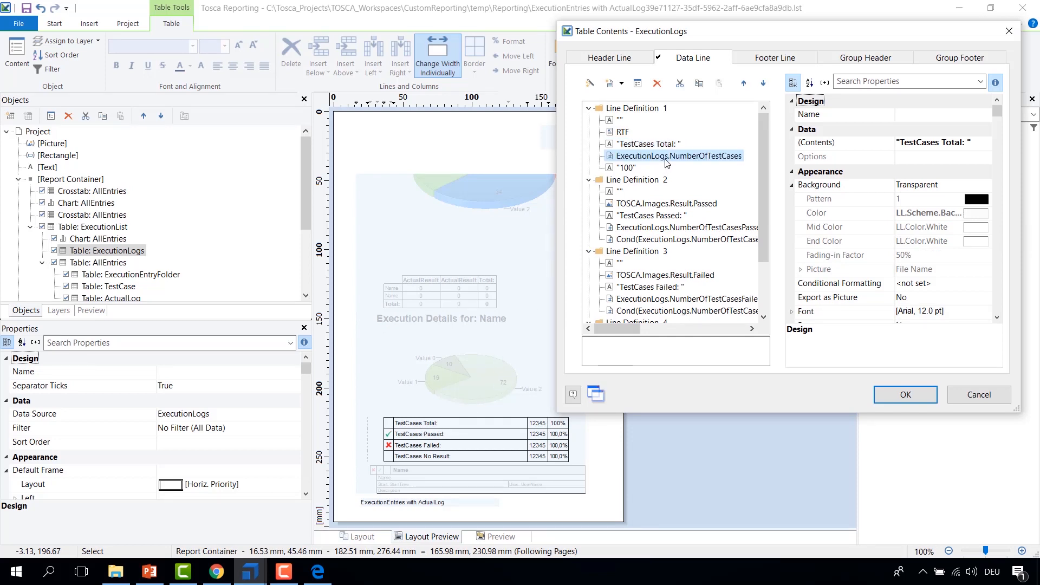
{"action": "double_click", "coordinate": [627, 157]}
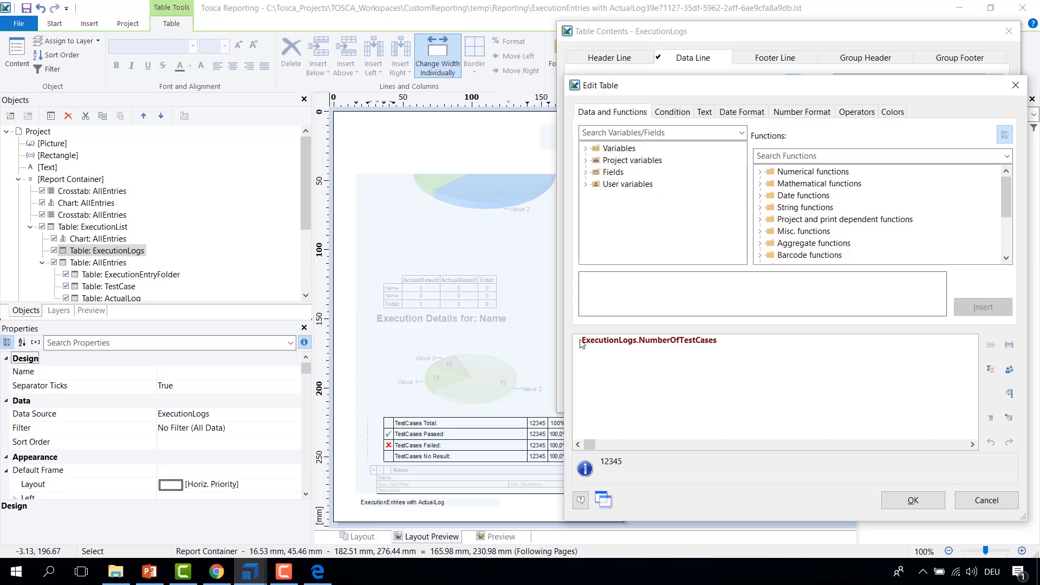
{"action": "left_click_drag", "start_coordinate": [592, 342], "coordinate": [632, 345]}
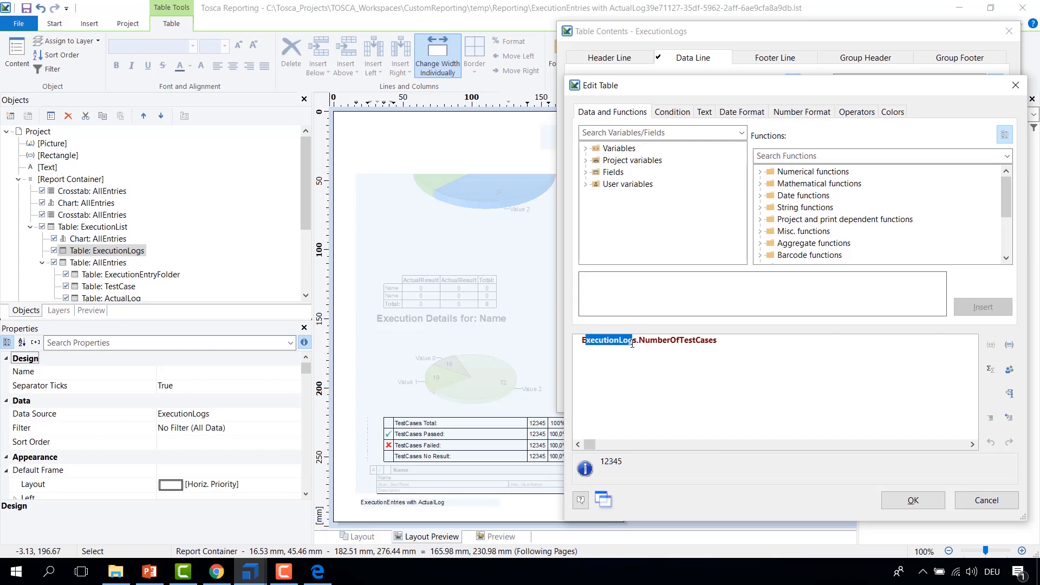
{"action": "left_click", "coordinate": [739, 344]}
{"action": "left_click_drag", "start_coordinate": [640, 341], "coordinate": [732, 342]}
{"action": "key", "text": "ctrl+a"}
Step: Browse the ExecutionLogs fields available for the expression, such as NumberOfTestCasesFailed, then cancel the formula editor
{"action": "left_click", "coordinate": [649, 222]}
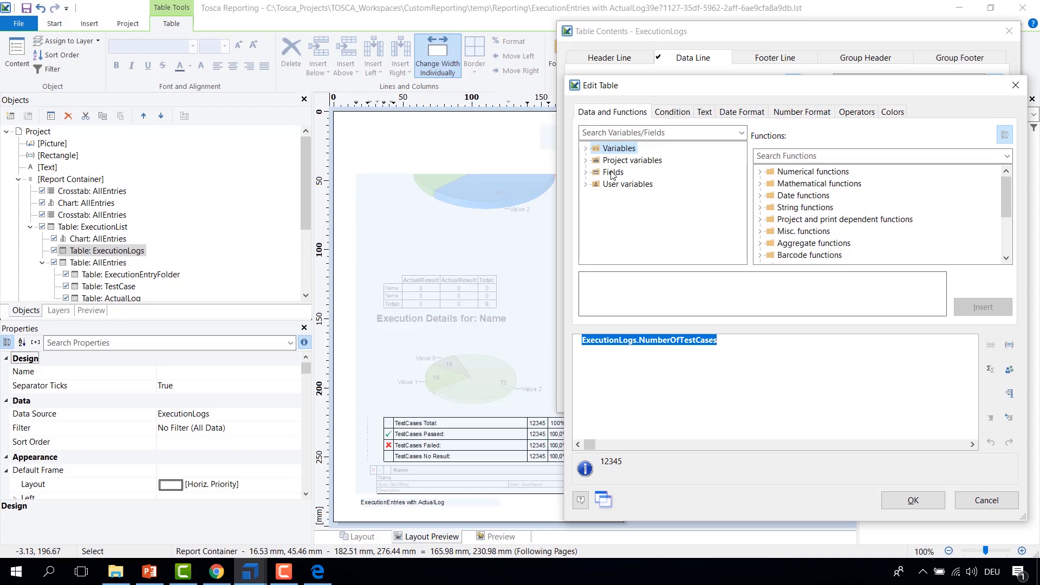
{"action": "left_click", "coordinate": [586, 172]}
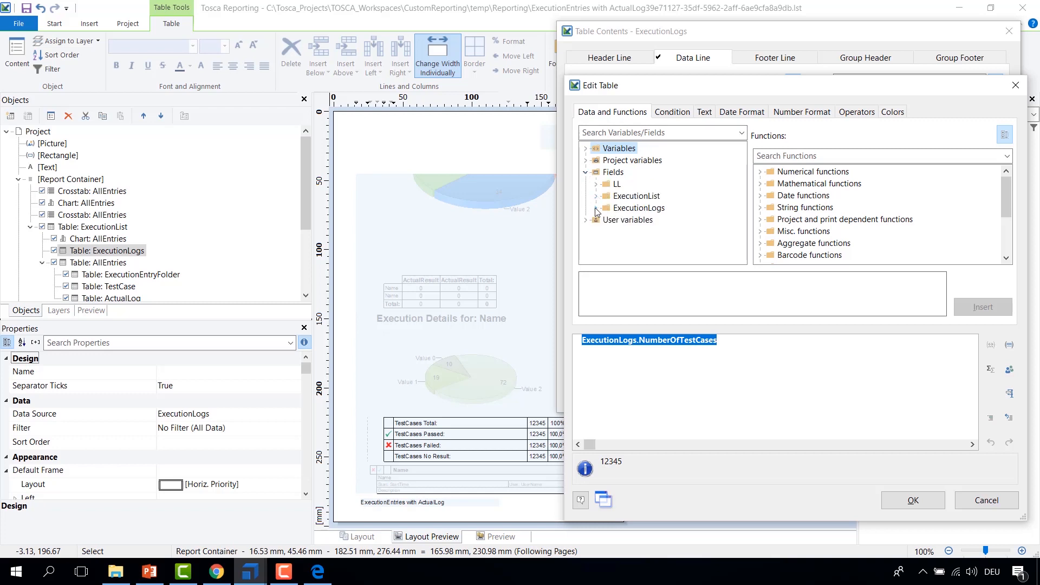
{"action": "left_click", "coordinate": [597, 209]}
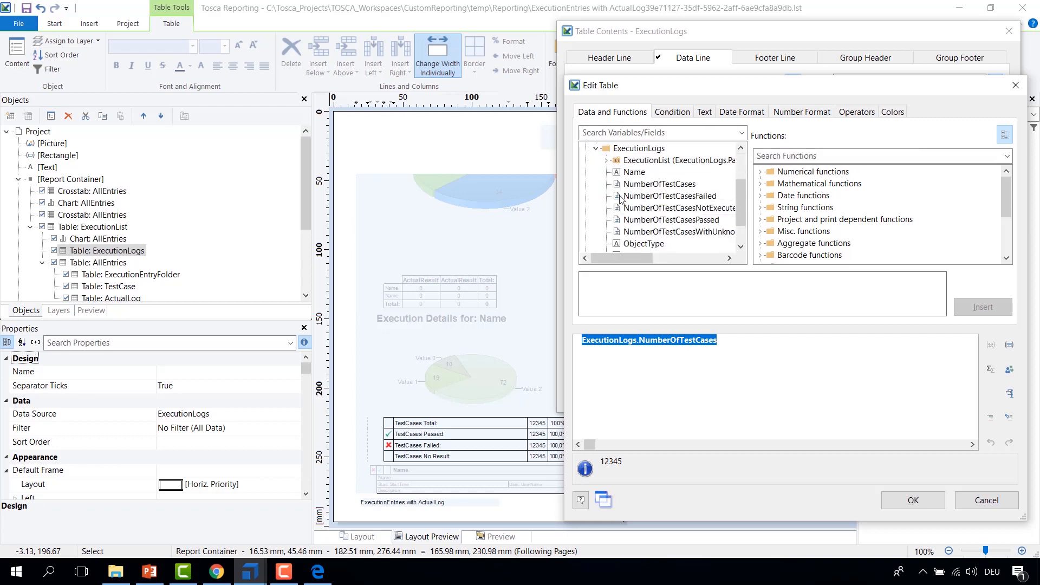
{"action": "scroll", "coordinate": [630, 232], "scroll_direction": "down", "scroll_amount": 1}
{"action": "scroll", "coordinate": [643, 228], "scroll_direction": "up", "scroll_amount": 1}
{"action": "left_click", "coordinate": [634, 172]}
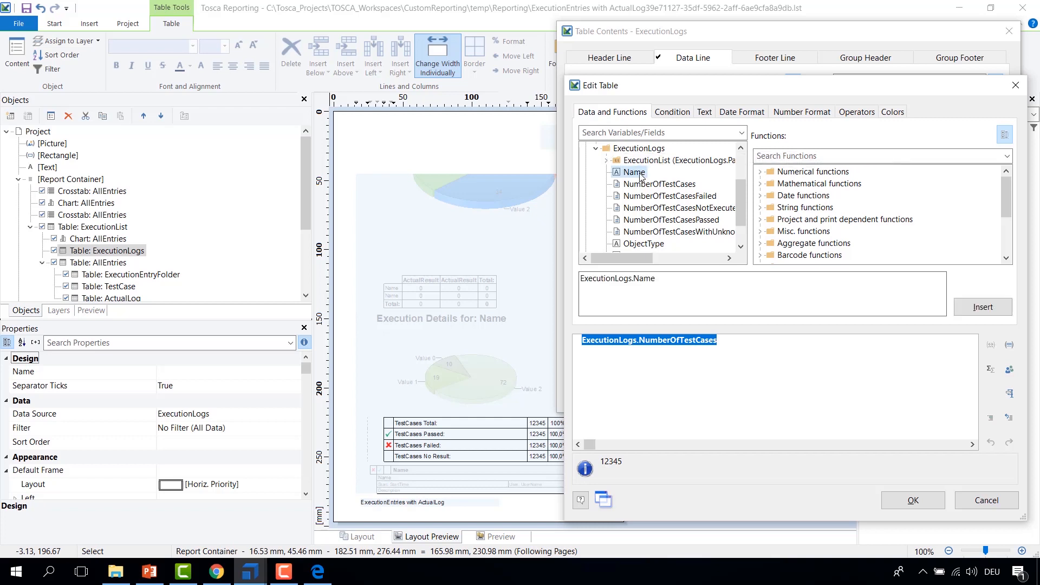
{"action": "left_click", "coordinate": [676, 196]}
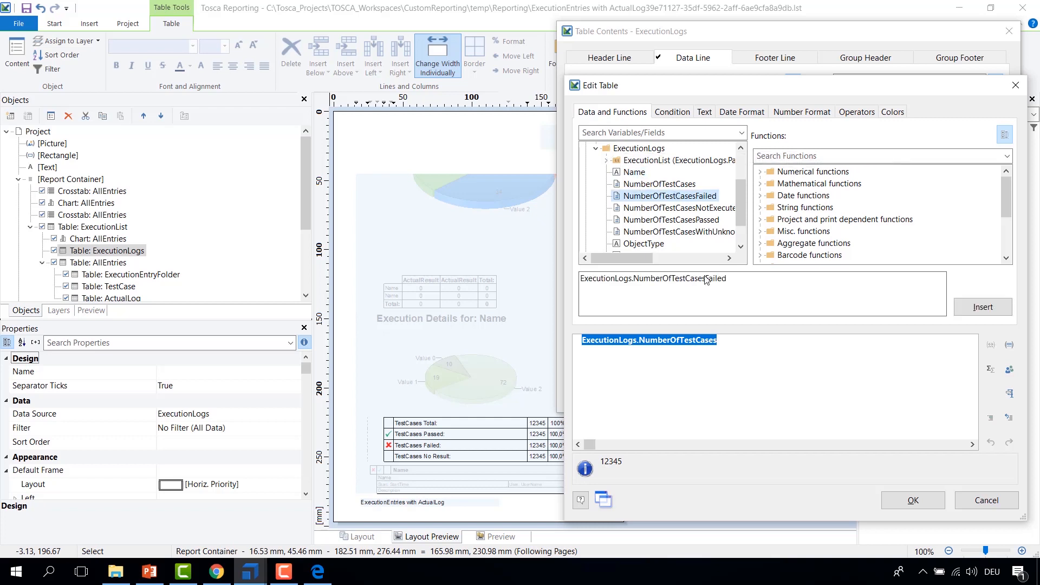
{"action": "left_click", "coordinate": [732, 341]}
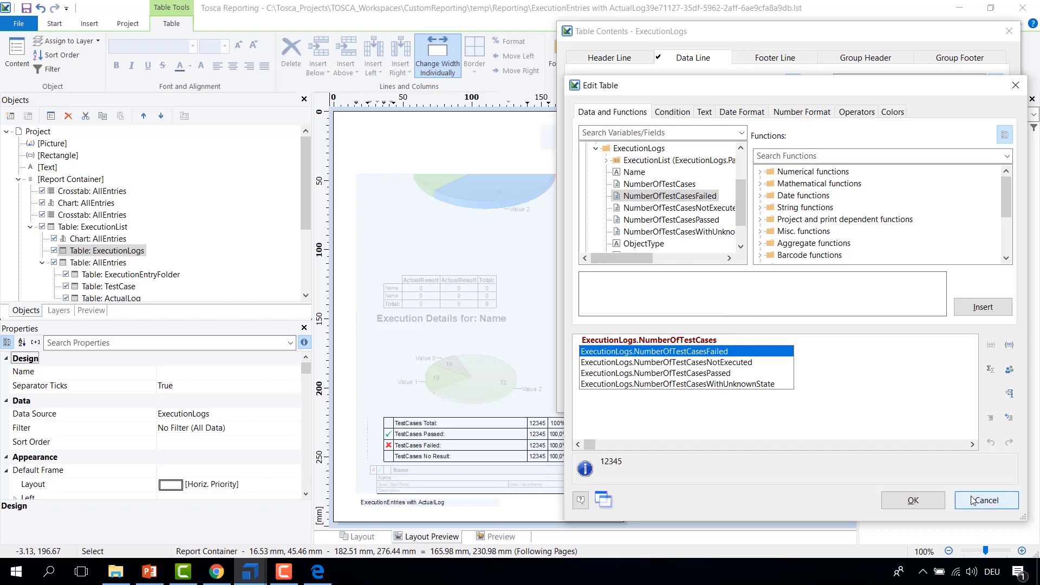
{"action": "left_click", "coordinate": [1002, 500]}
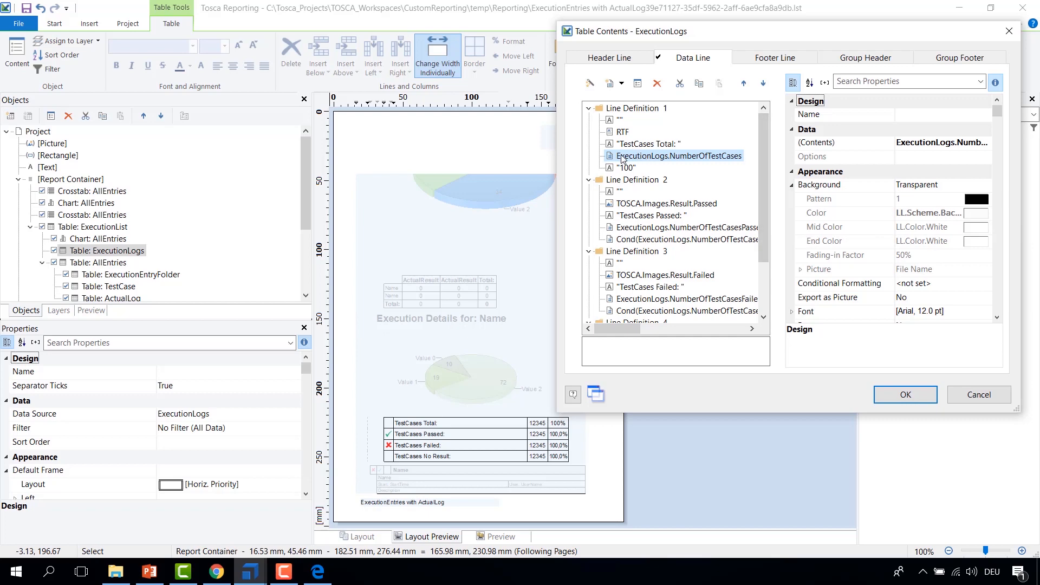
Step: Read the full Cond expressions of Line Definitions 2 to 4 in the data line contents
{"action": "left_click_drag", "start_coordinate": [556, 414], "coordinate": [477, 484]}
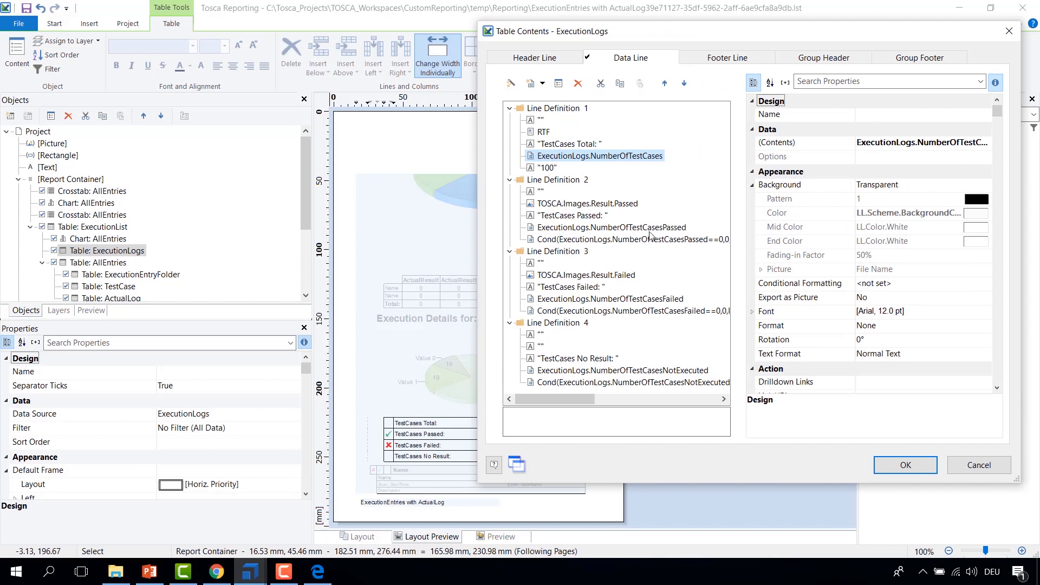
{"action": "scroll", "coordinate": [604, 313], "scroll_direction": "right", "scroll_amount": 1}
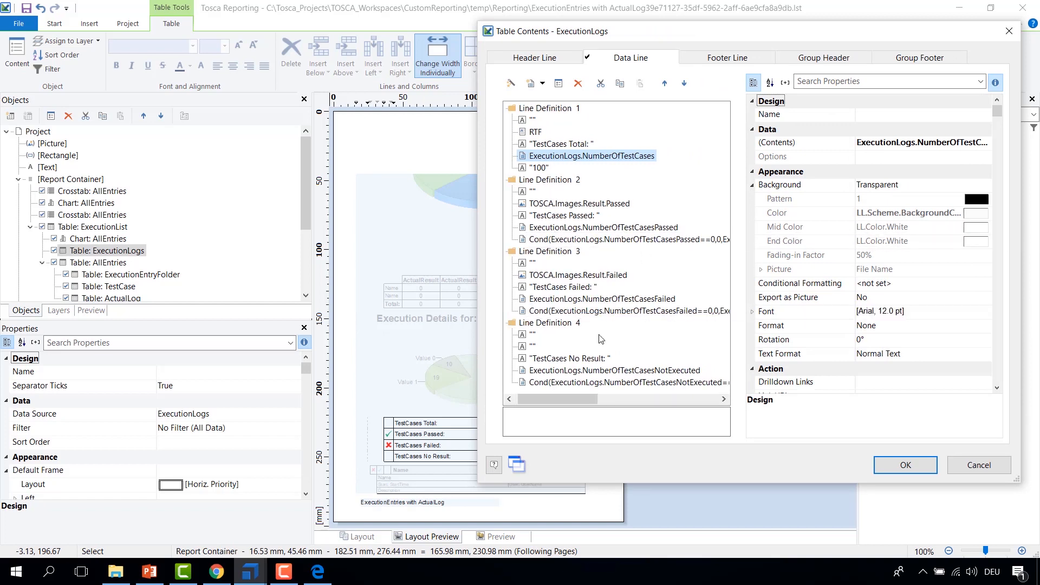
{"action": "scroll", "coordinate": [539, 404], "scroll_direction": "left", "scroll_amount": 1}
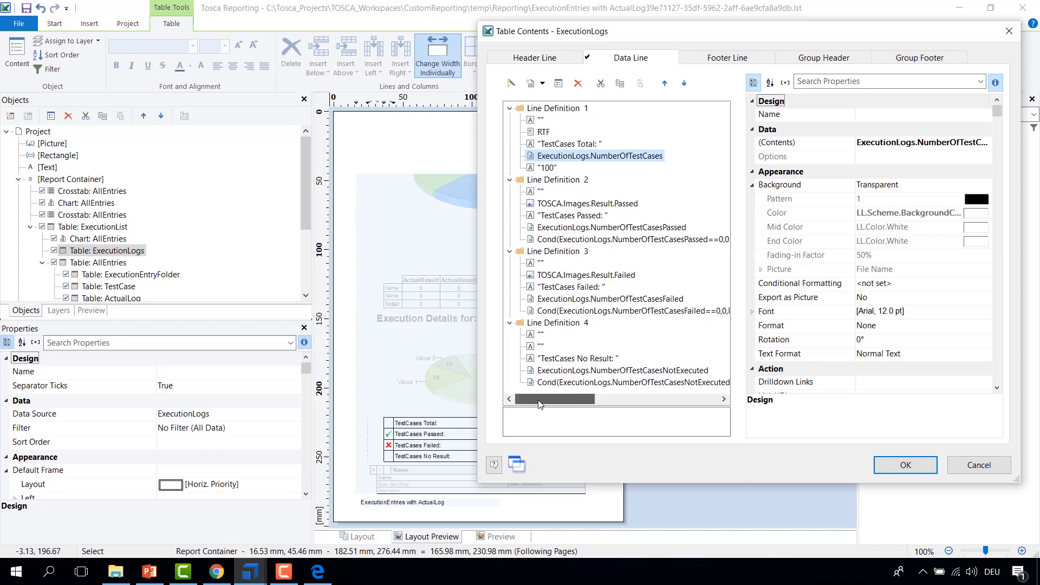
Step: Switch to the MOOC_4 PDF and examine the status icons in the test case summary table
{"action": "left_click", "coordinate": [317, 572]}
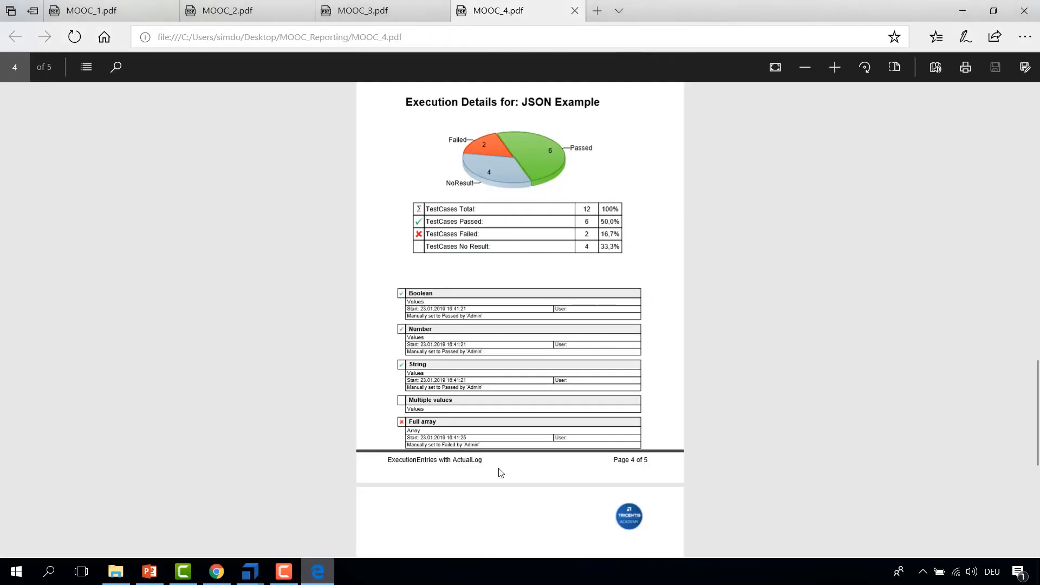
{"action": "left_click_drag", "start_coordinate": [586, 210], "coordinate": [619, 249]}
{"action": "left_click", "coordinate": [587, 224]}
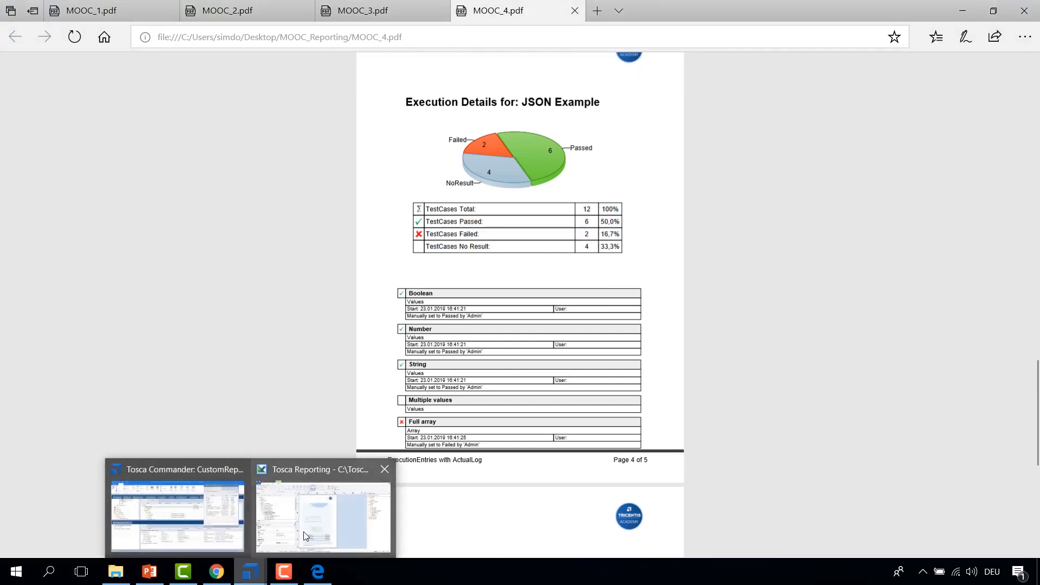
Step: Return to the report designer and inspect the properties of the "100" cell in Line Definition 1 of the ExecutionLogs table contents
{"action": "left_click", "coordinate": [347, 515]}
{"action": "left_click", "coordinate": [546, 168]}
{"action": "left_click_drag", "start_coordinate": [626, 40], "coordinate": [690, 32]}
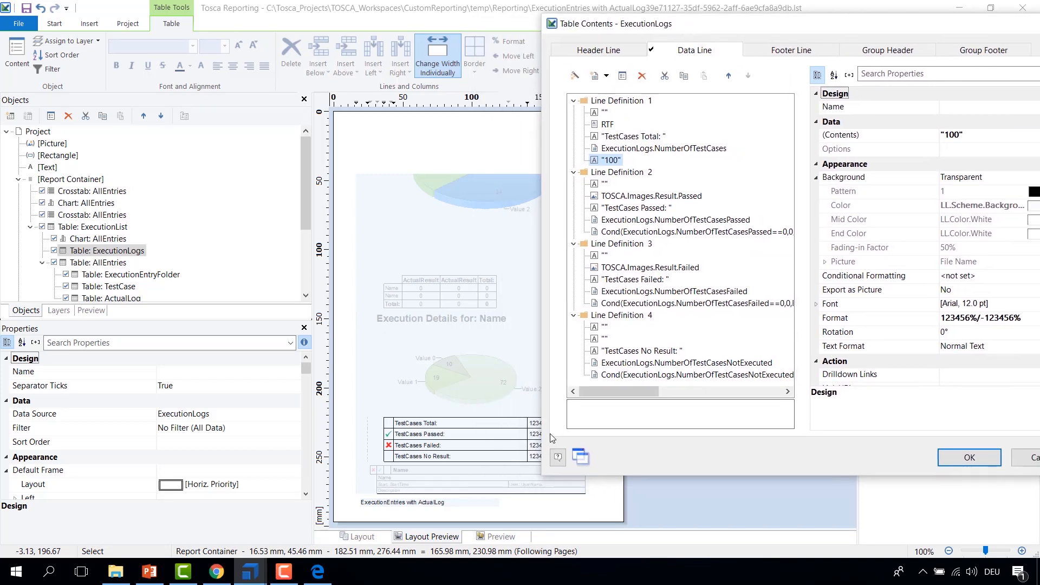
{"action": "left_click_drag", "start_coordinate": [542, 473], "coordinate": [574, 477]}
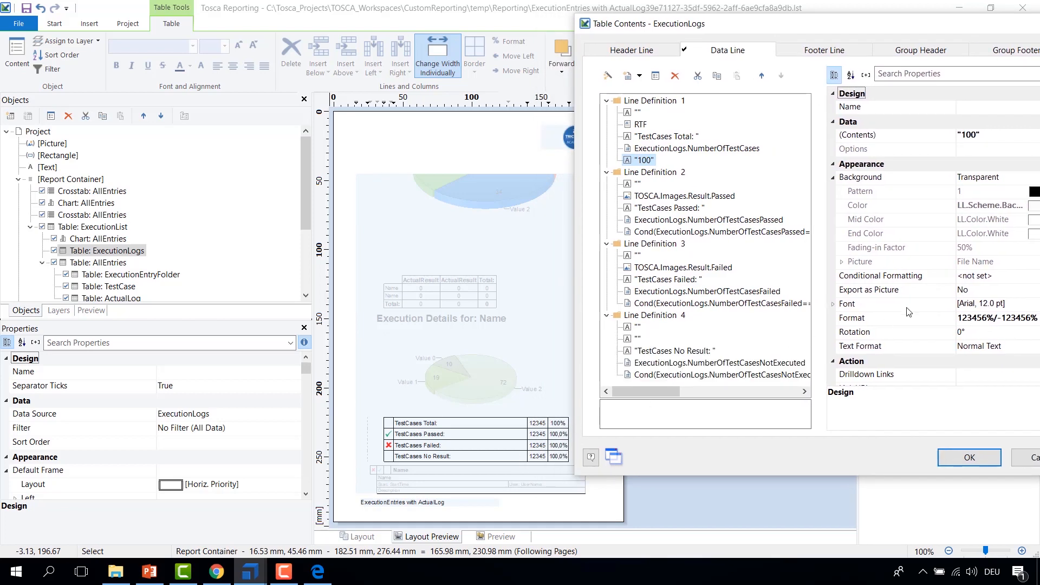
{"action": "left_click_drag", "start_coordinate": [884, 30], "coordinate": [849, 28]}
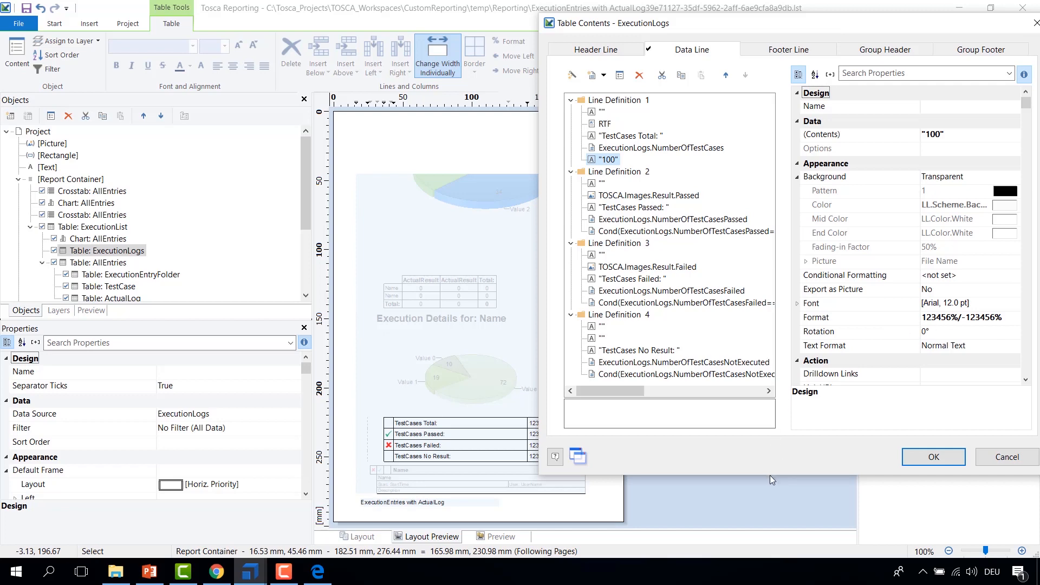
{"action": "left_click_drag", "start_coordinate": [770, 475], "coordinate": [780, 407]}
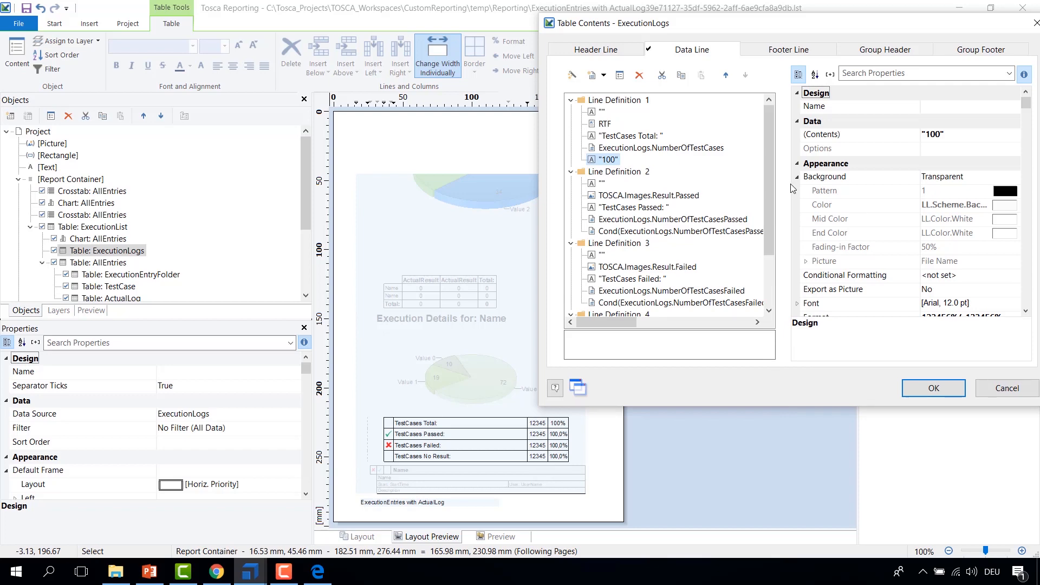
{"action": "scroll", "coordinate": [871, 176], "scroll_direction": "down", "scroll_amount": 1}
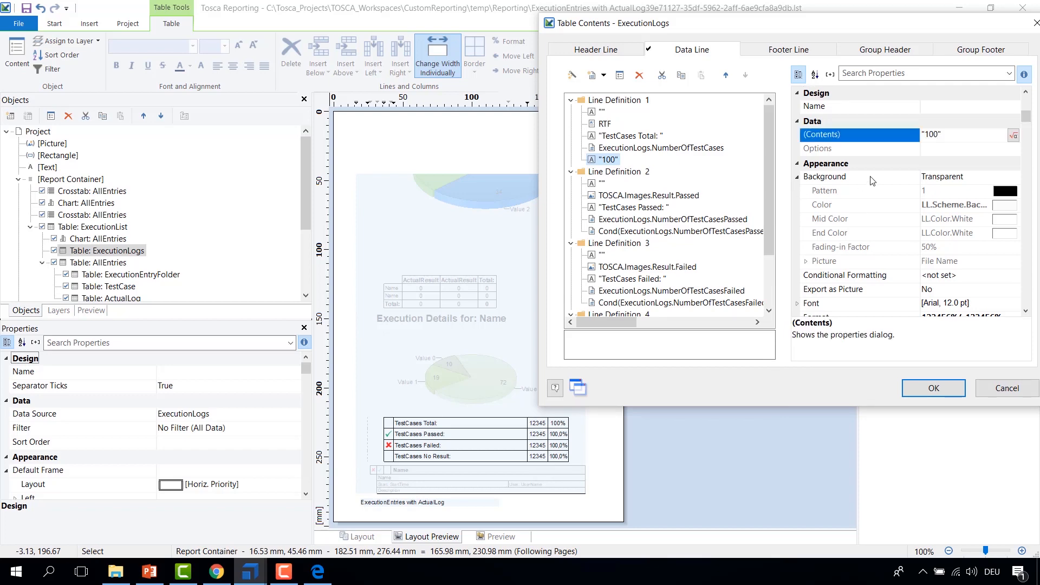
{"action": "scroll", "coordinate": [870, 179], "scroll_direction": "down", "scroll_amount": 8}
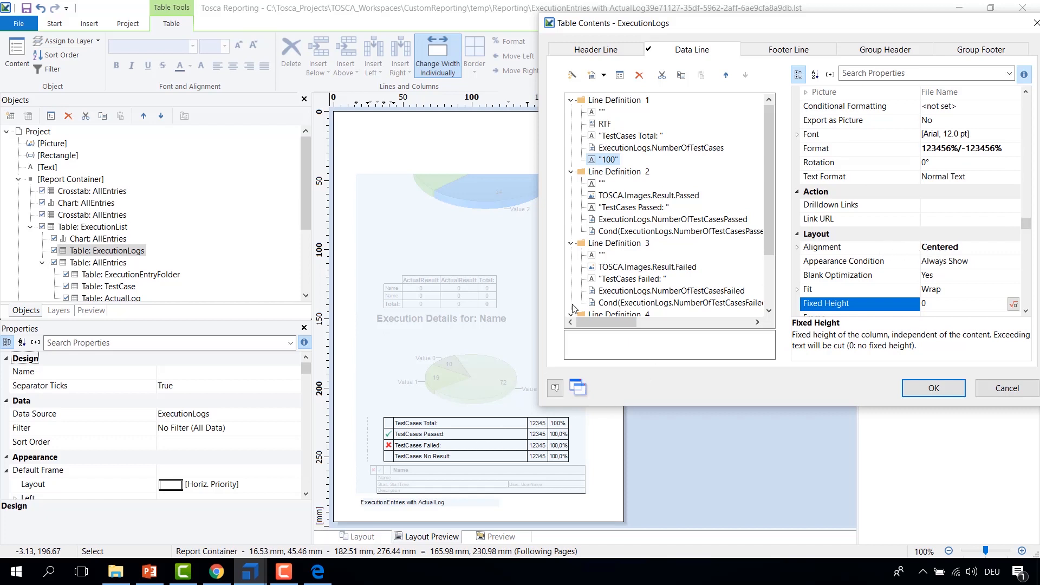
Step: Inspect the Line Definition 2 settings and its empty and TOSCA.Images.Result.Passed cells
{"action": "left_click", "coordinate": [601, 172]}
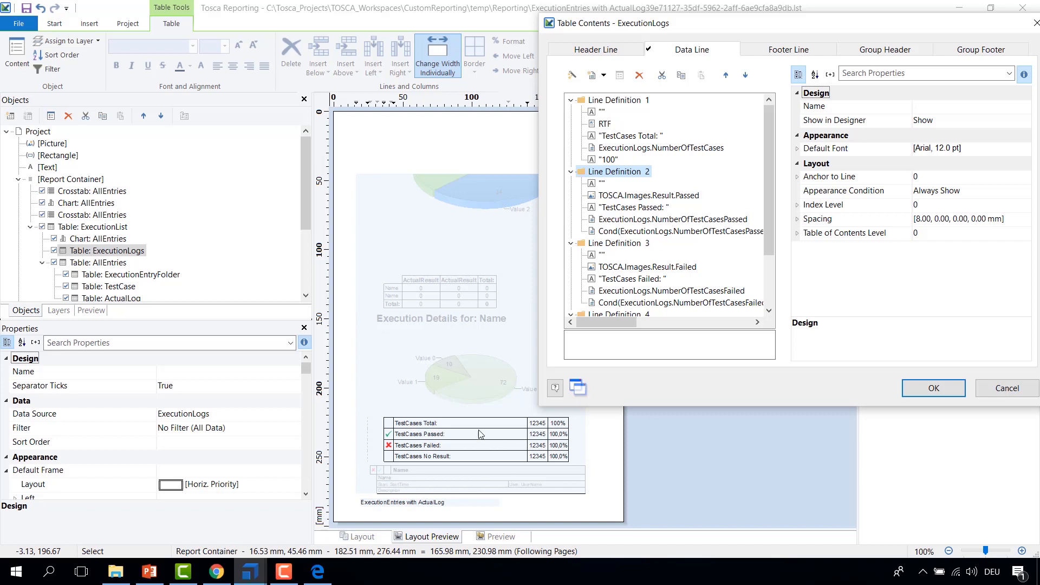
{"action": "left_click", "coordinate": [599, 184]}
{"action": "scroll", "coordinate": [809, 259], "scroll_direction": "down", "scroll_amount": 5}
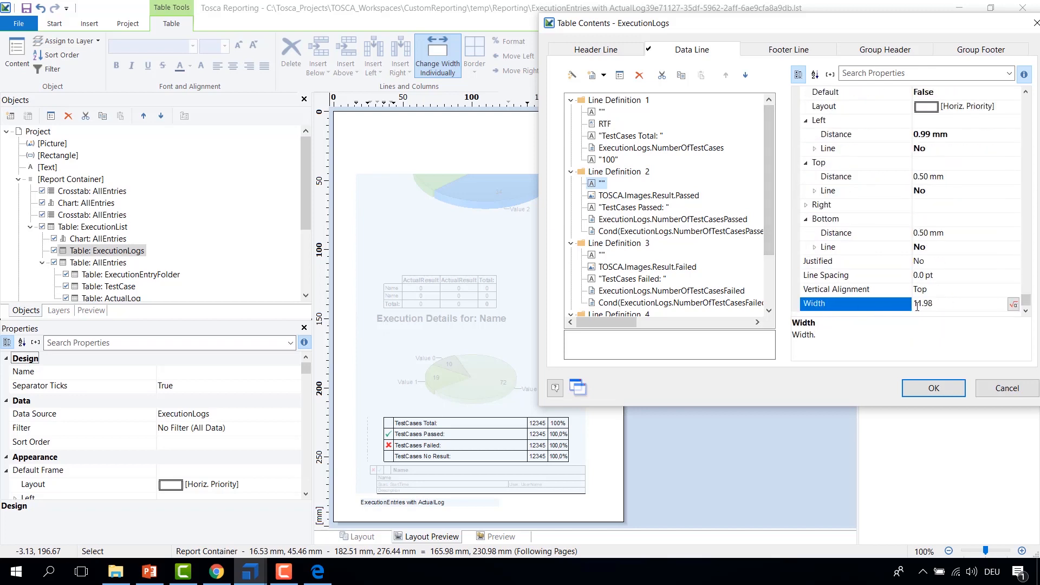
{"action": "left_click", "coordinate": [598, 196]}
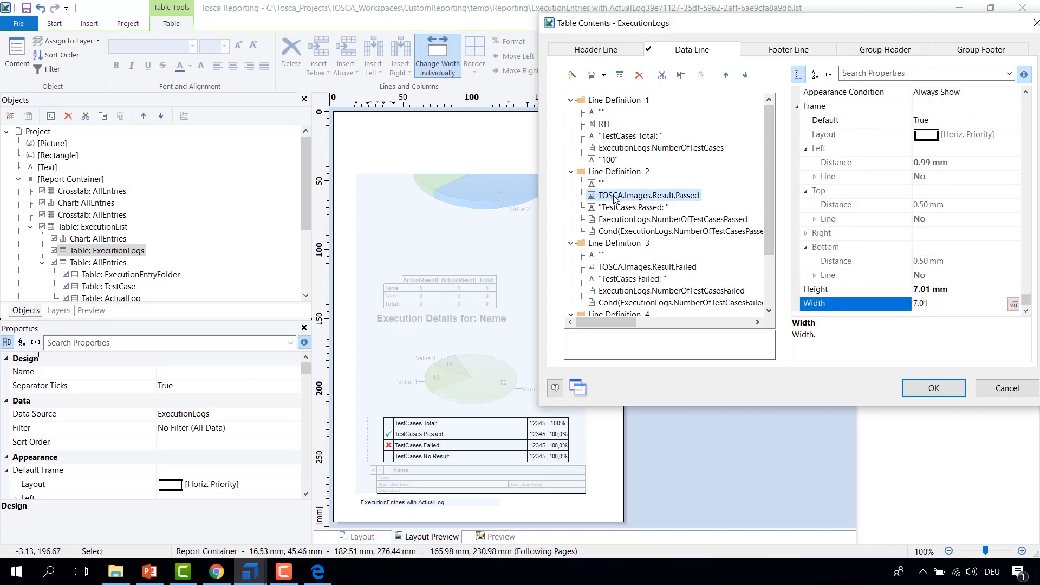
Step: Open the formula of the TOSCA.Images.Result.Passed cell, browse the TOSCA Images Result variables, and cancel the editor
{"action": "double_click", "coordinate": [659, 196]}
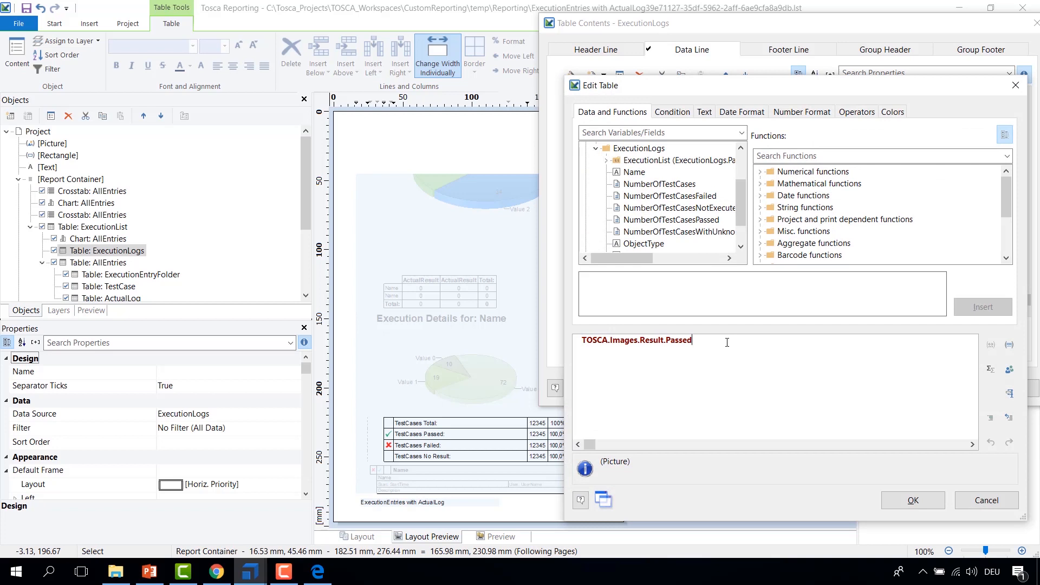
{"action": "left_click", "coordinate": [596, 148]}
{"action": "left_click", "coordinate": [586, 172]}
{"action": "left_click", "coordinate": [586, 149]}
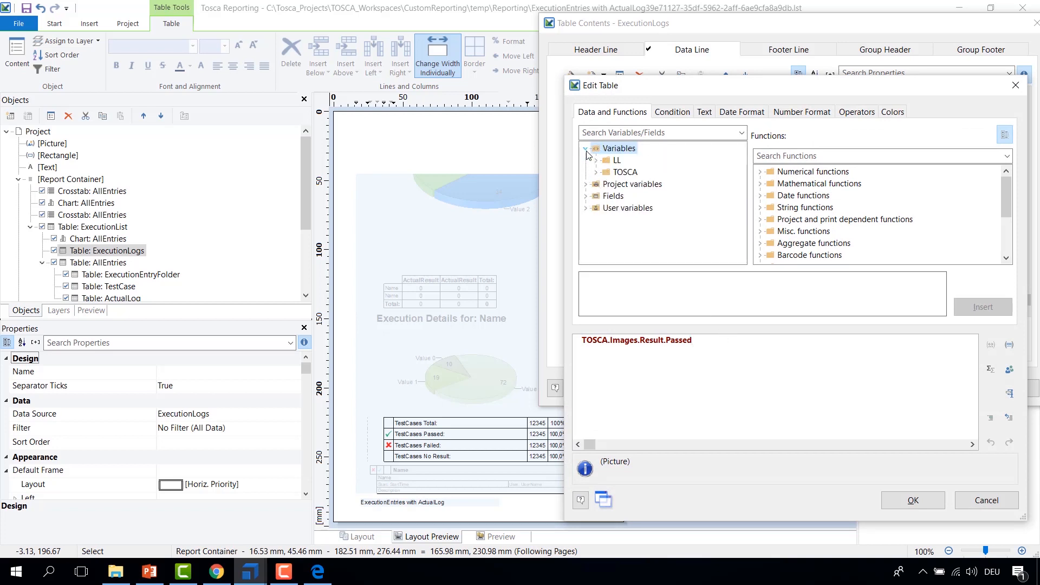
{"action": "left_click", "coordinate": [596, 172]}
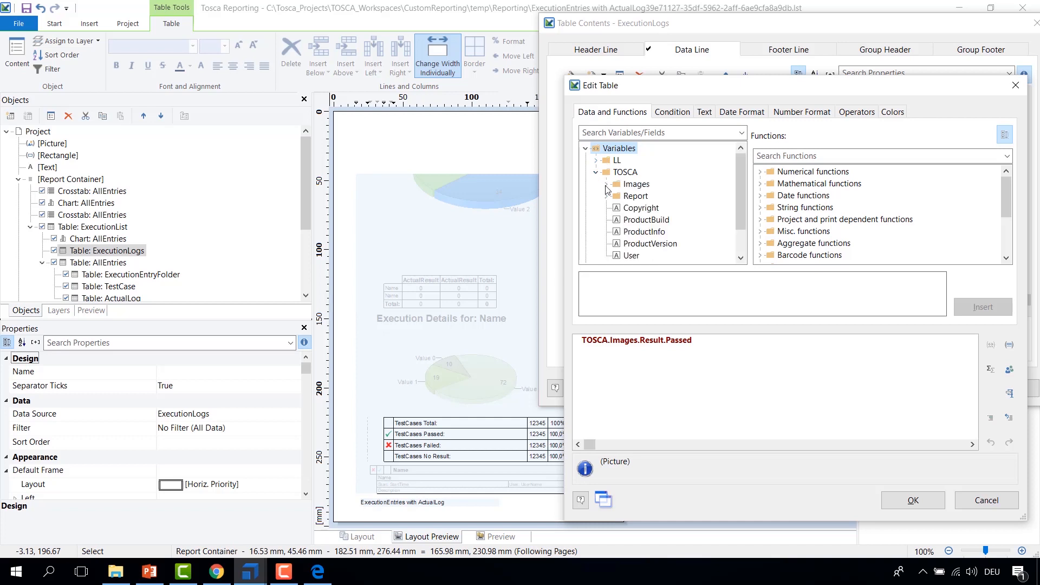
{"action": "left_click", "coordinate": [606, 185]}
{"action": "left_click", "coordinate": [617, 172]}
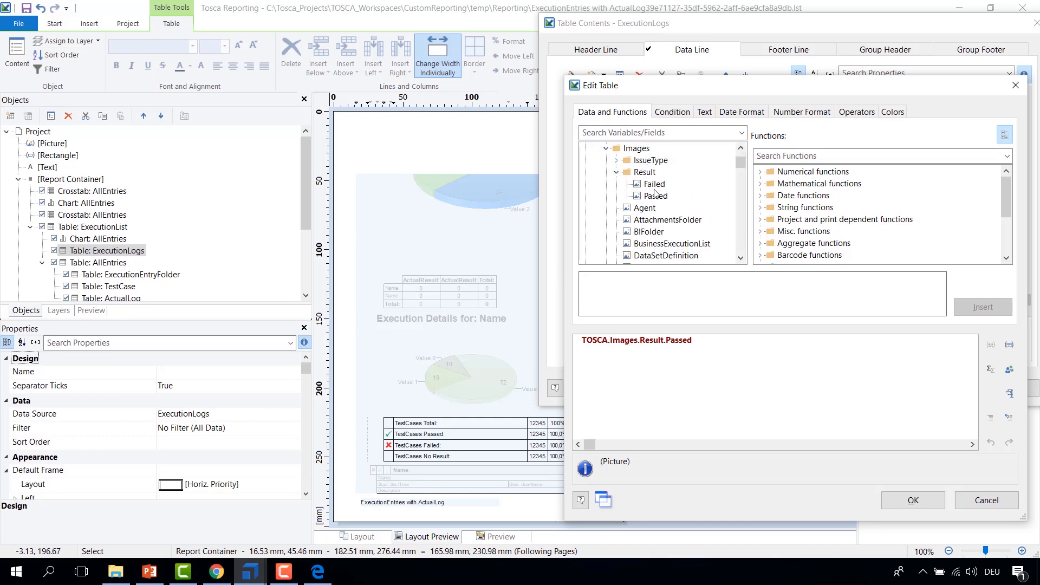
{"action": "left_click", "coordinate": [607, 148]}
{"action": "scroll", "coordinate": [602, 168], "scroll_direction": "up", "scroll_amount": 1}
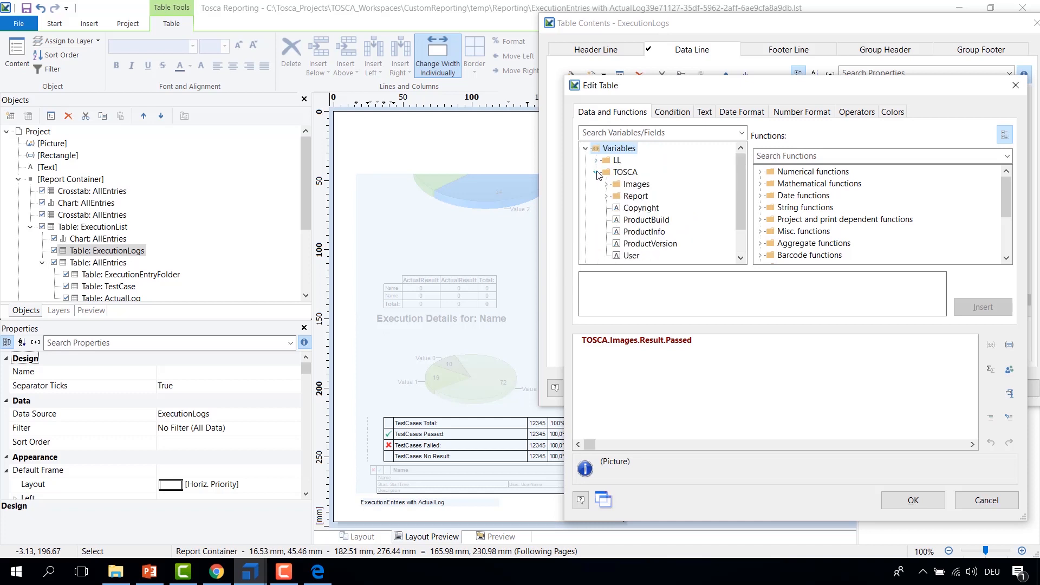
{"action": "left_click", "coordinate": [597, 173]}
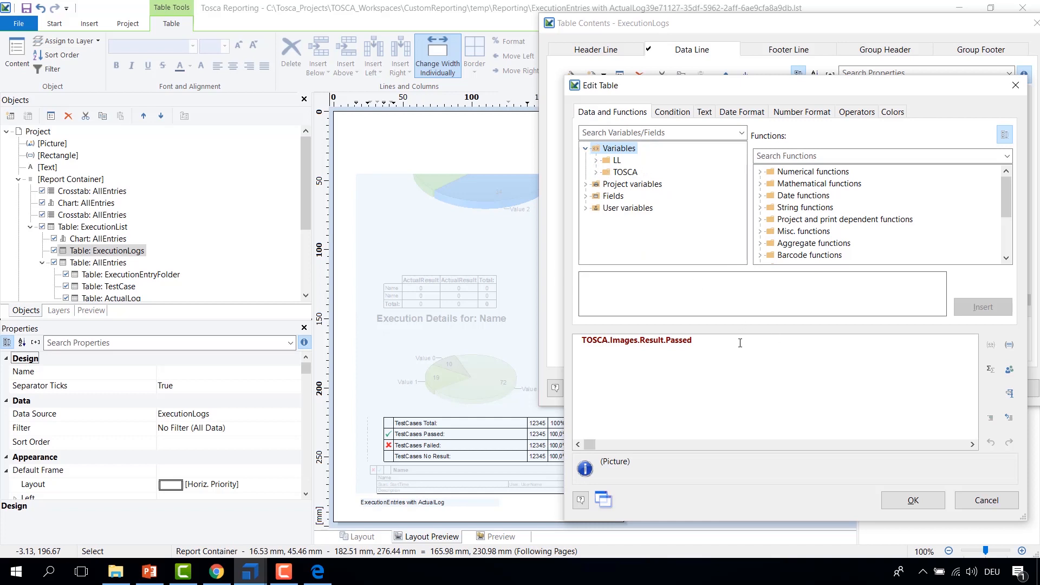
{"action": "left_click", "coordinate": [974, 502]}
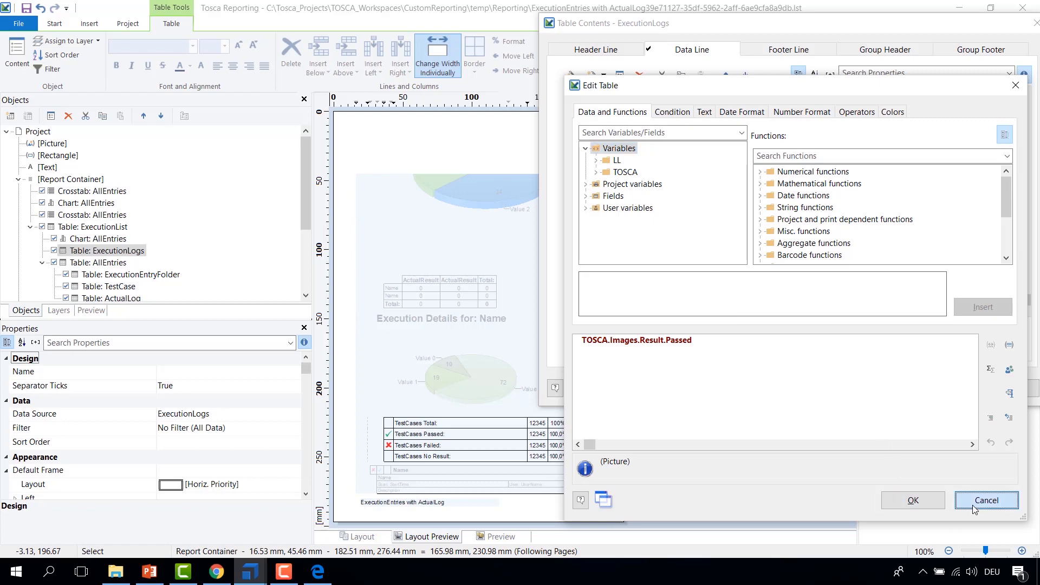
Step: Inspect the remaining Line Definition 2 cells and read the full Cond percentage formula in the formula editor
{"action": "left_click", "coordinate": [620, 209]}
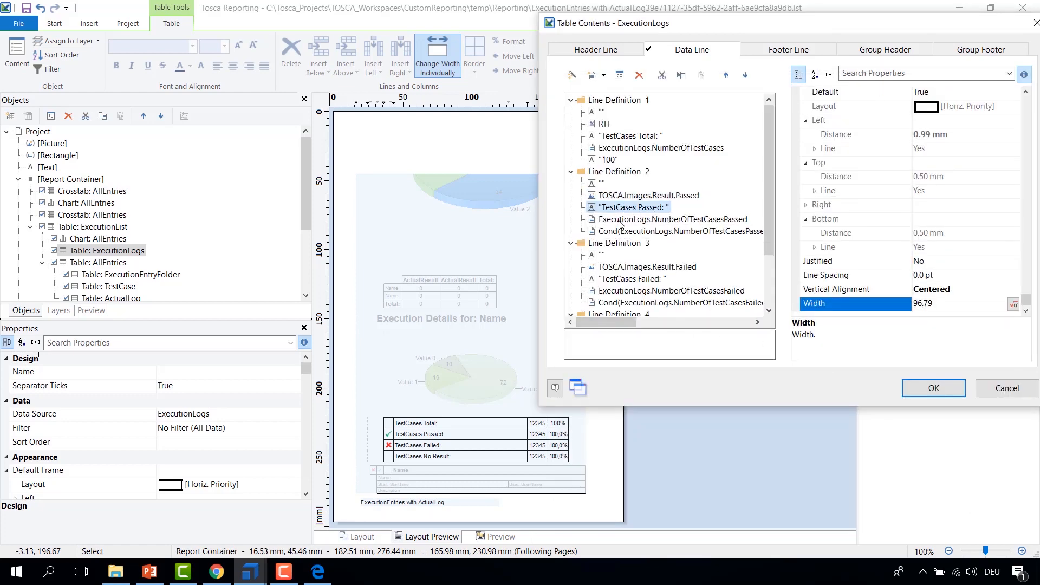
{"action": "left_click", "coordinate": [641, 220]}
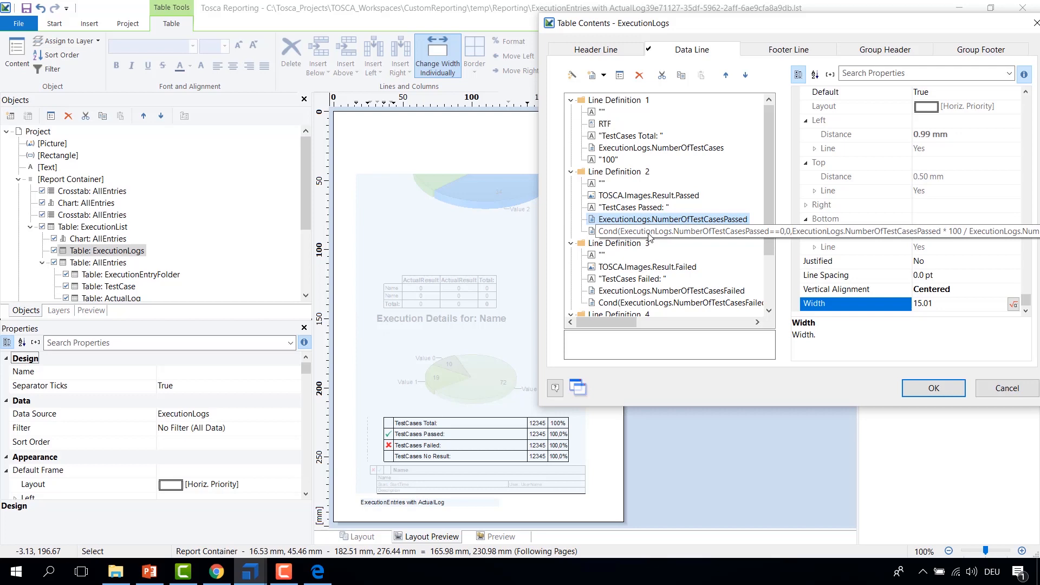
{"action": "double_click", "coordinate": [616, 232]}
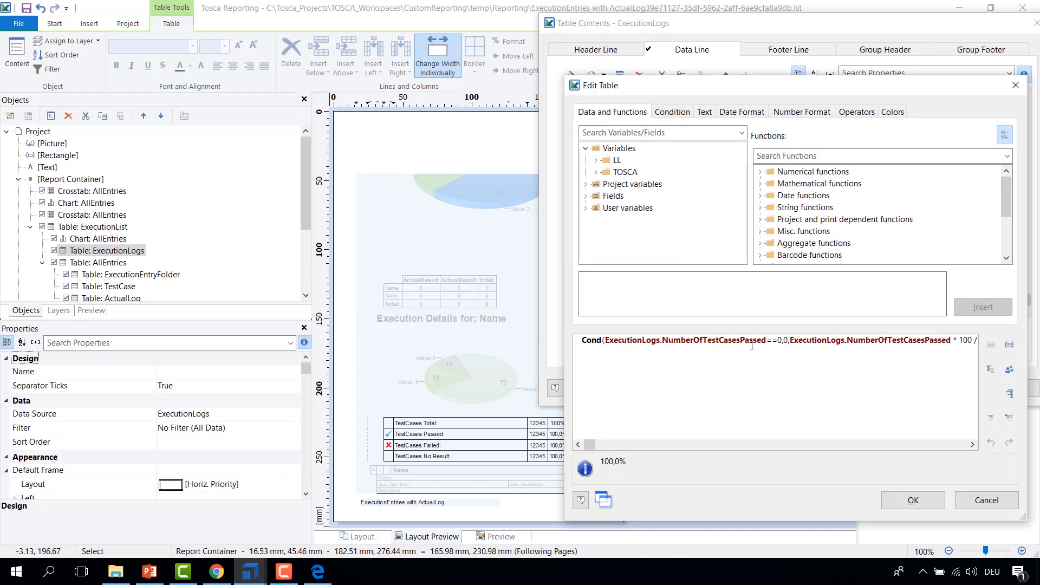
{"action": "left_click", "coordinate": [973, 446]}
{"action": "left_click", "coordinate": [974, 446]}
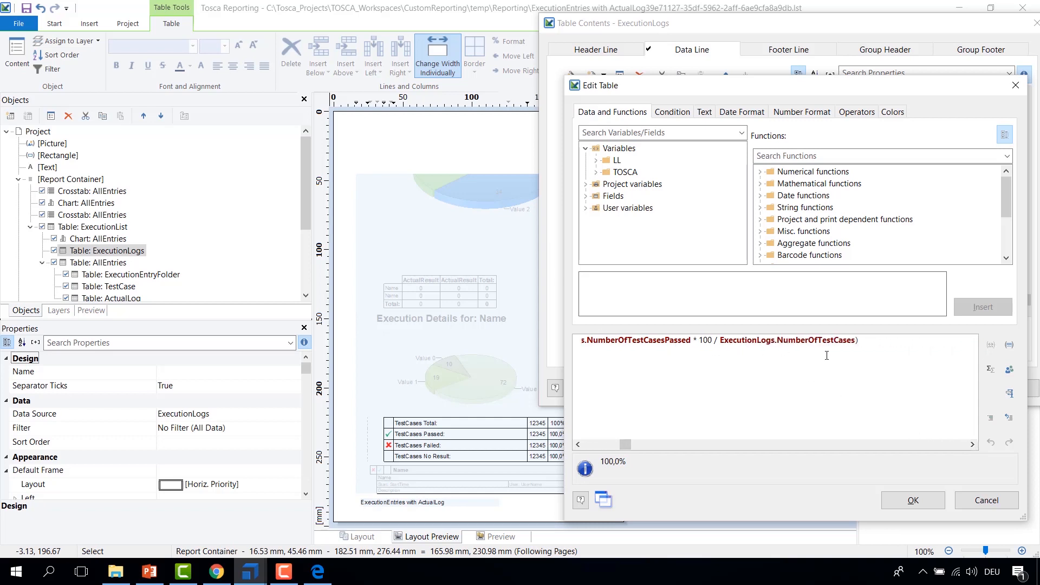
{"action": "left_click", "coordinate": [914, 500]}
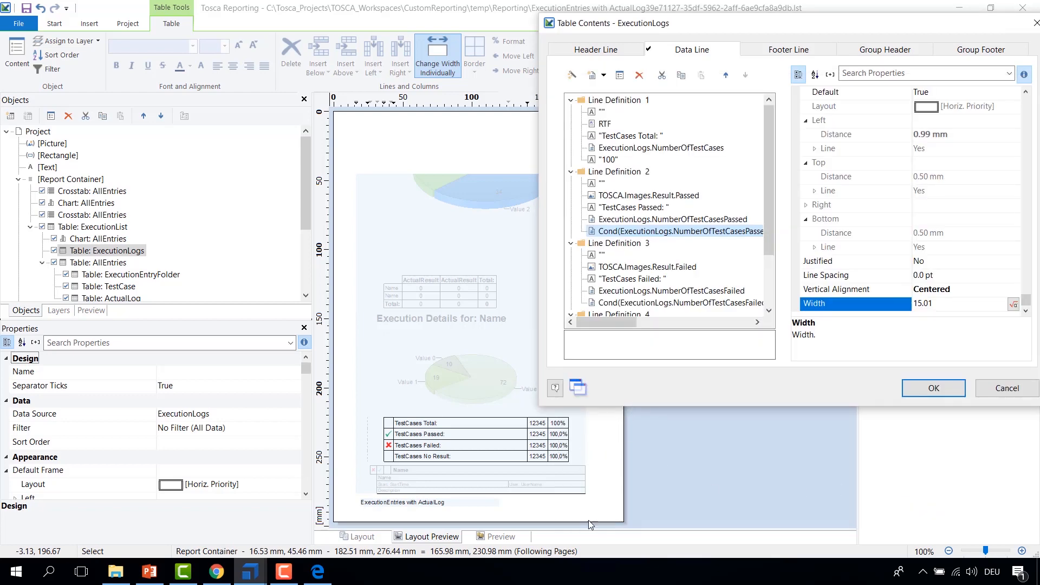
Step: Switch to the MOOC_4 PDF and examine the percentage shown for passed test cases
{"action": "left_click", "coordinate": [329, 578]}
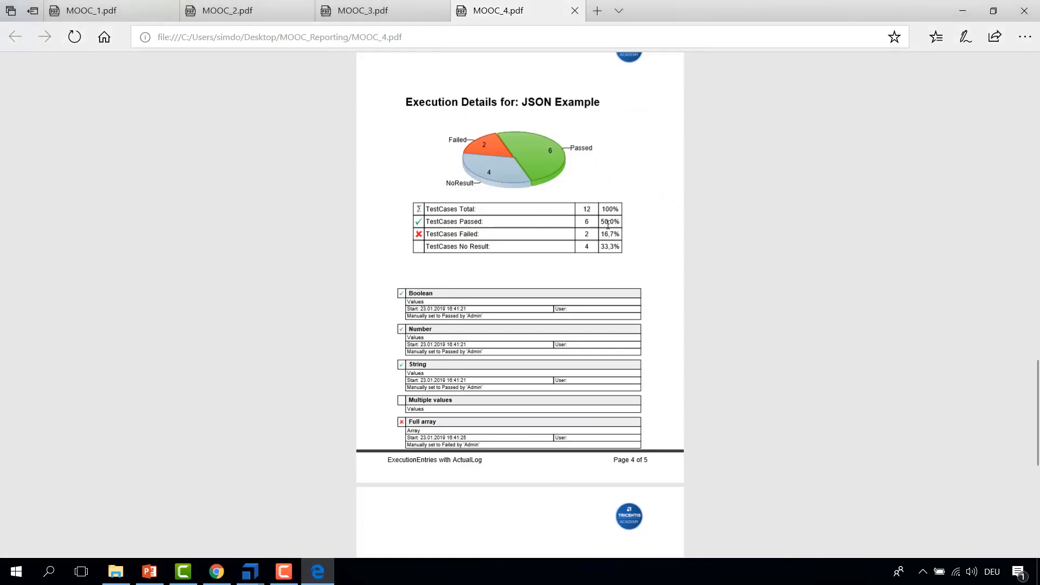
{"action": "left_click_drag", "start_coordinate": [601, 222], "coordinate": [620, 222]}
{"action": "left_click", "coordinate": [608, 222]}
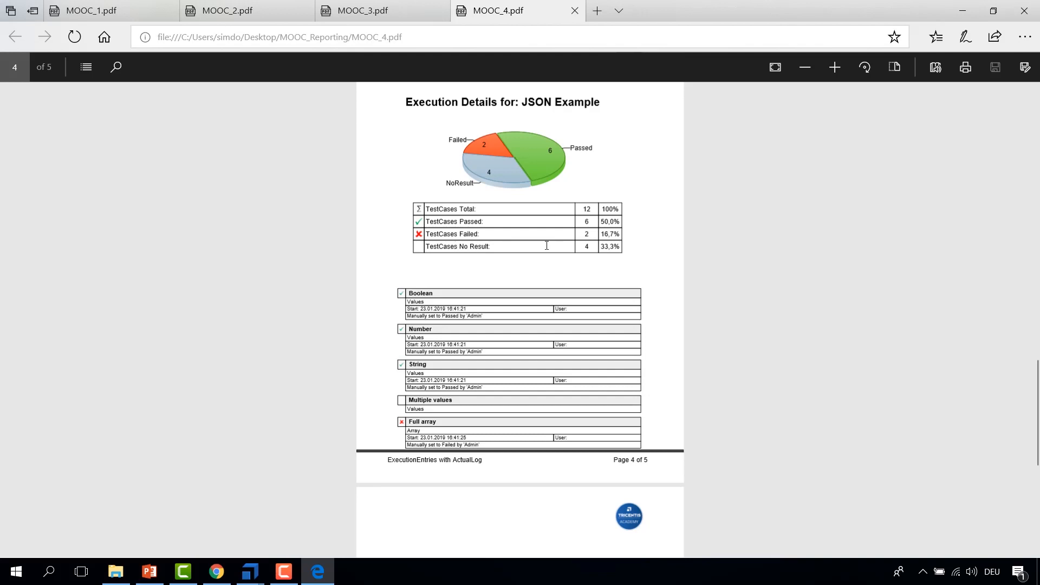
Step: Return to the designer, inspect the cells of Line Definitions 3 and 4, and close the table contents dialog
{"action": "mouse_move", "coordinate": [254, 571]}
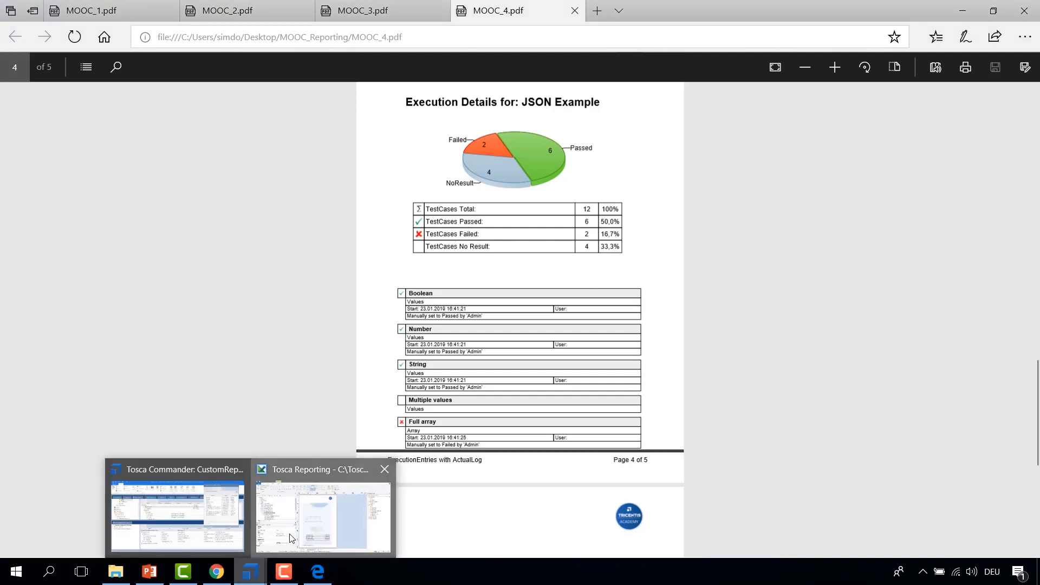
{"action": "left_click", "coordinate": [280, 540]}
{"action": "scroll", "coordinate": [620, 244], "scroll_direction": "down", "scroll_amount": 2}
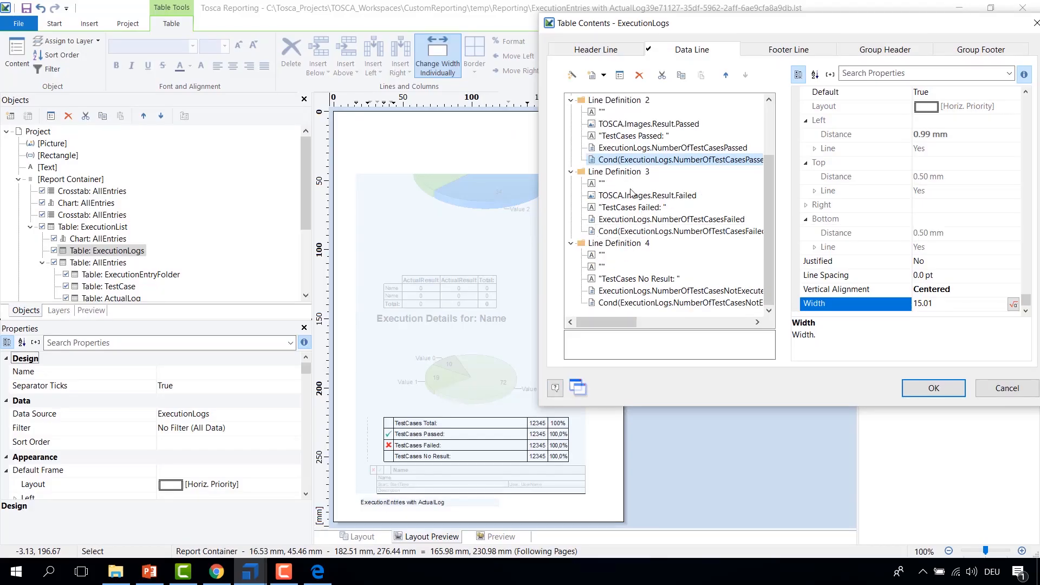
{"action": "left_click", "coordinate": [626, 173]}
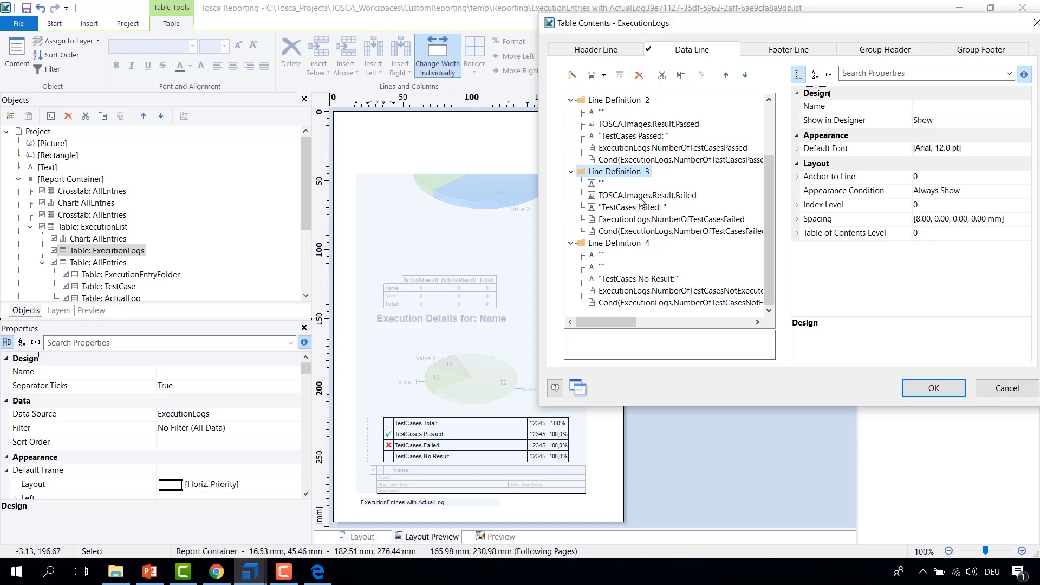
{"action": "left_click", "coordinate": [682, 198]}
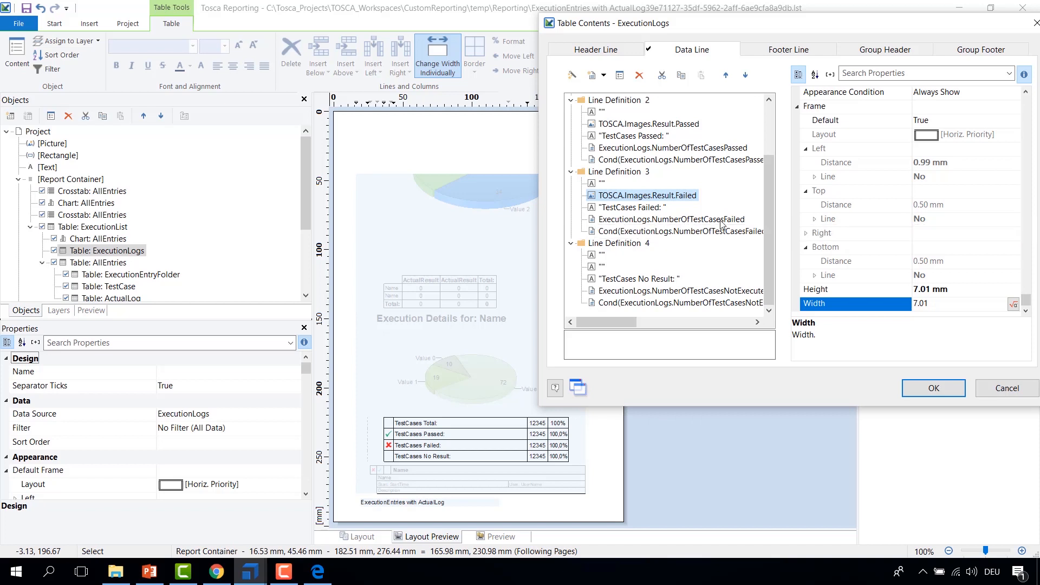
{"action": "left_click", "coordinate": [630, 248]}
{"action": "left_click", "coordinate": [594, 269]}
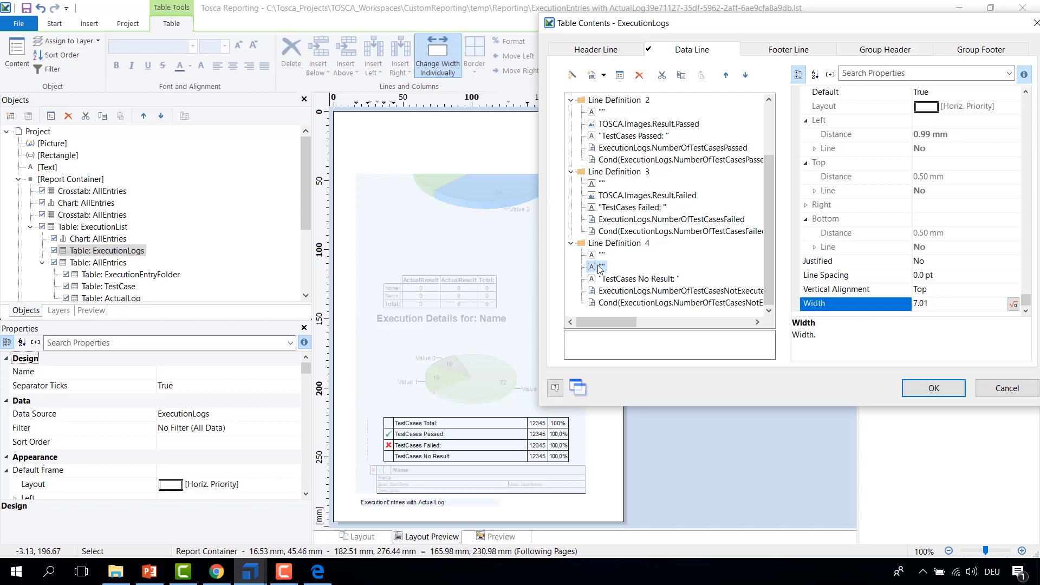
{"action": "left_click", "coordinate": [933, 388]}
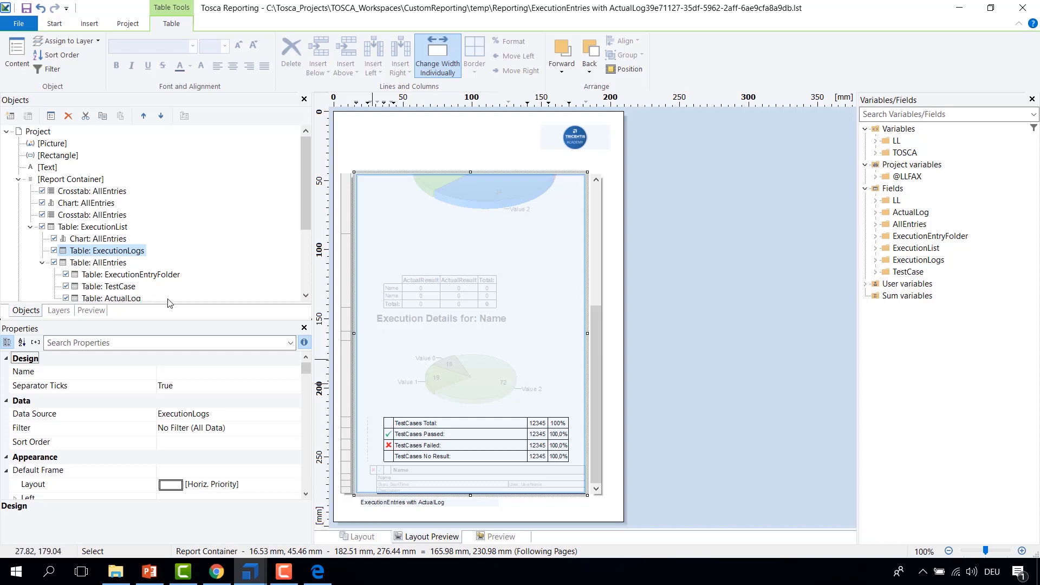
Step: Reopen the ExecutionLogs table contents and select several cells across Line Definitions 1 and 2 to compare their shared properties
{"action": "double_click", "coordinate": [122, 251]}
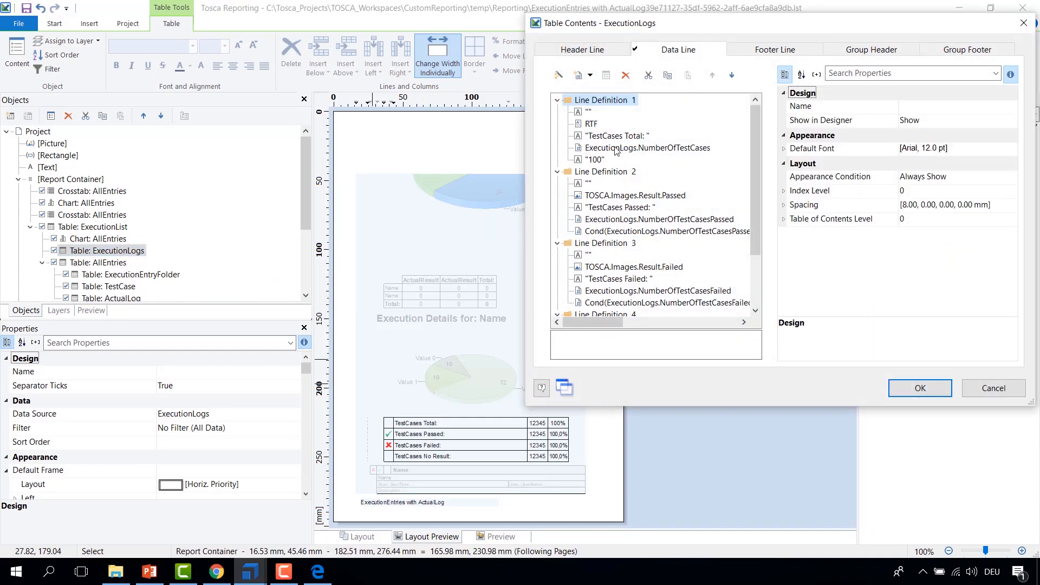
{"action": "left_click", "coordinate": [592, 124]}
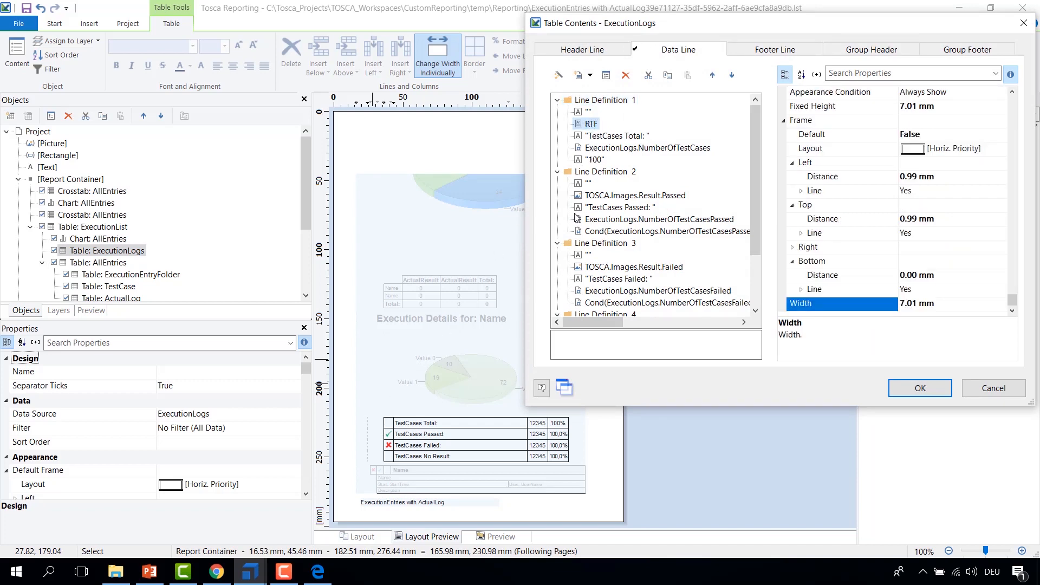
{"action": "left_click", "coordinate": [591, 159], "text": "shift"}
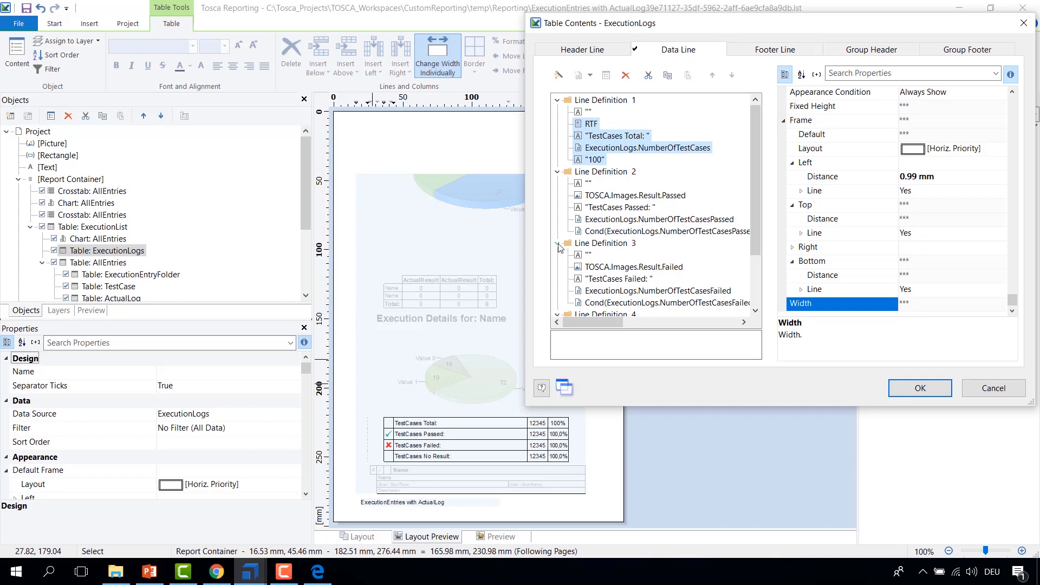
{"action": "left_click", "coordinate": [583, 196]}
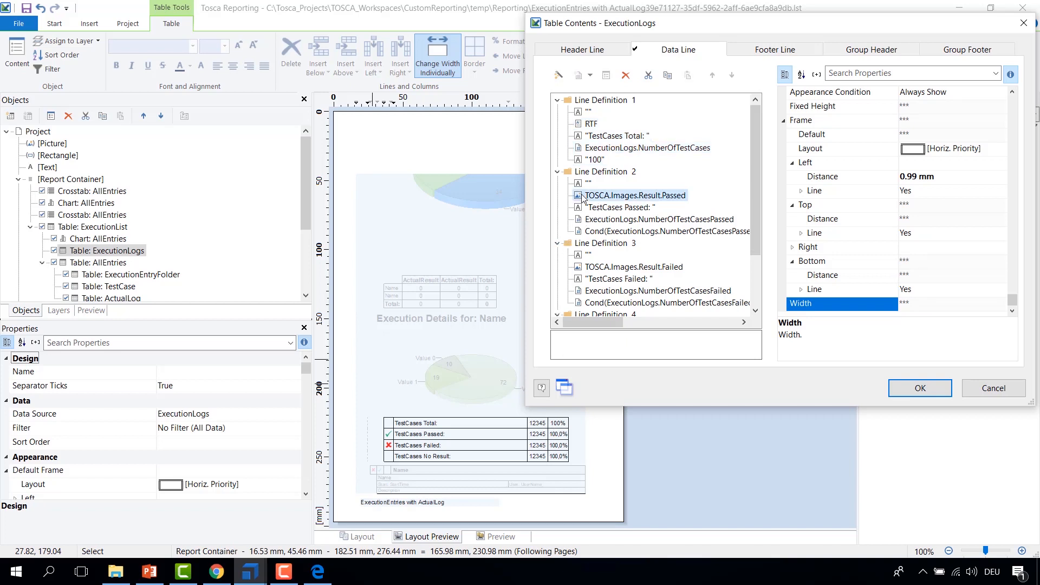
{"action": "left_click", "coordinate": [579, 232], "text": "shift"}
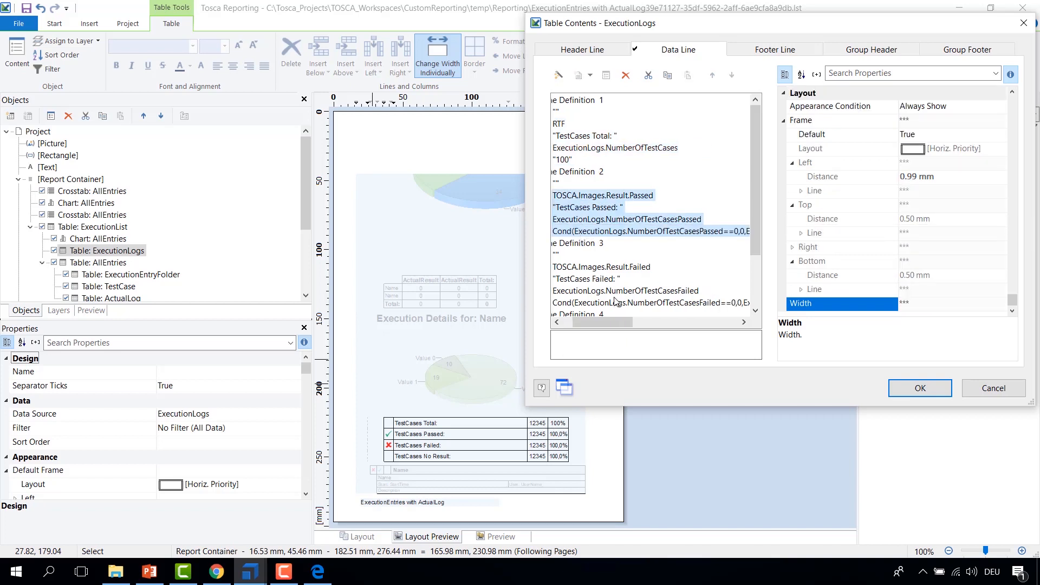
{"action": "left_click_drag", "start_coordinate": [599, 323], "coordinate": [579, 322]}
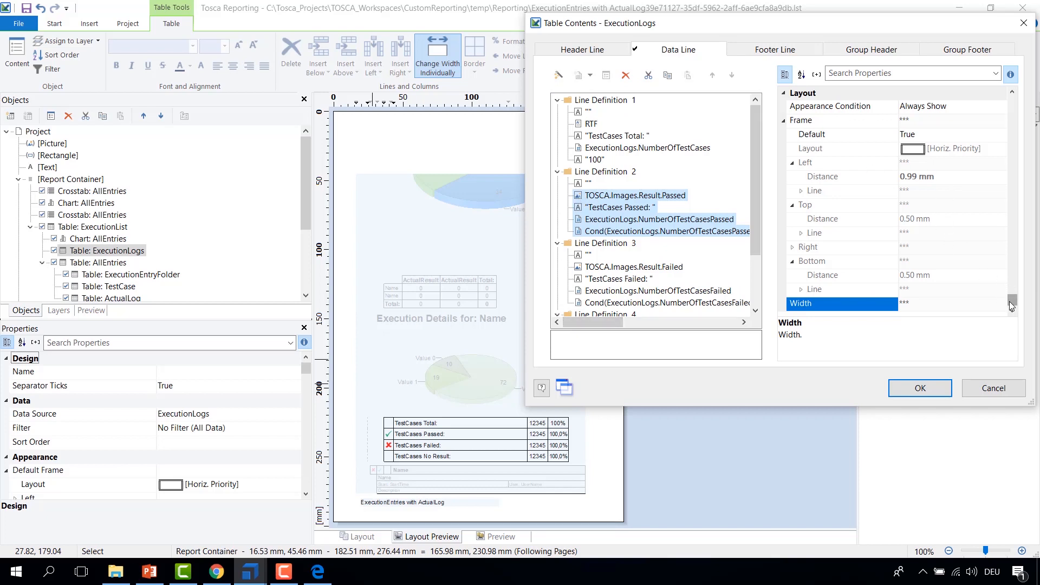
{"action": "left_click_drag", "start_coordinate": [1009, 302], "coordinate": [1014, 88]}
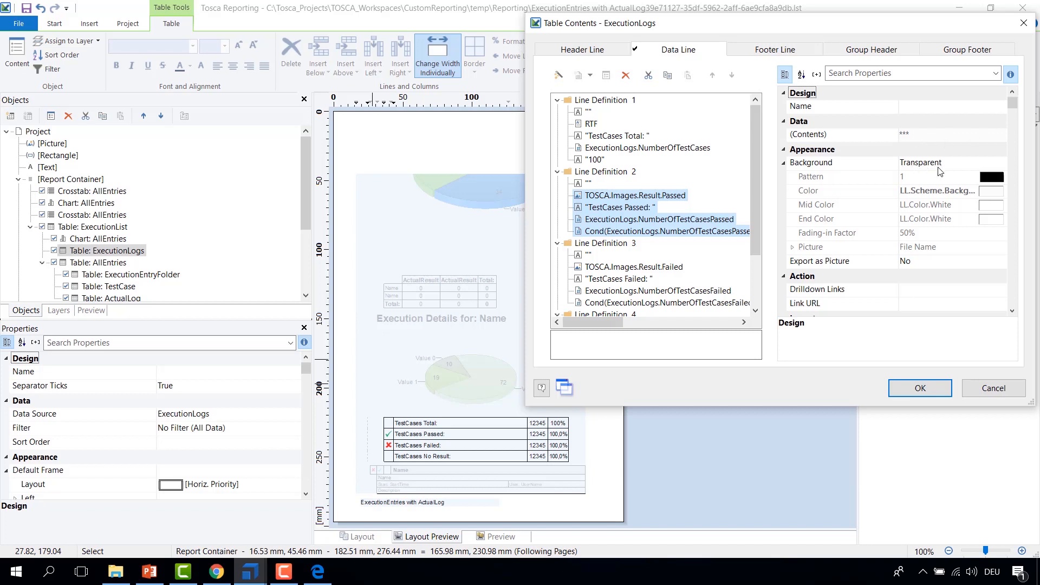
Step: Give the selected Line Definition 2 cells a Pattern/Block Color background in LawnGreen
{"action": "left_click_drag", "start_coordinate": [1012, 103], "coordinate": [1006, 314]}
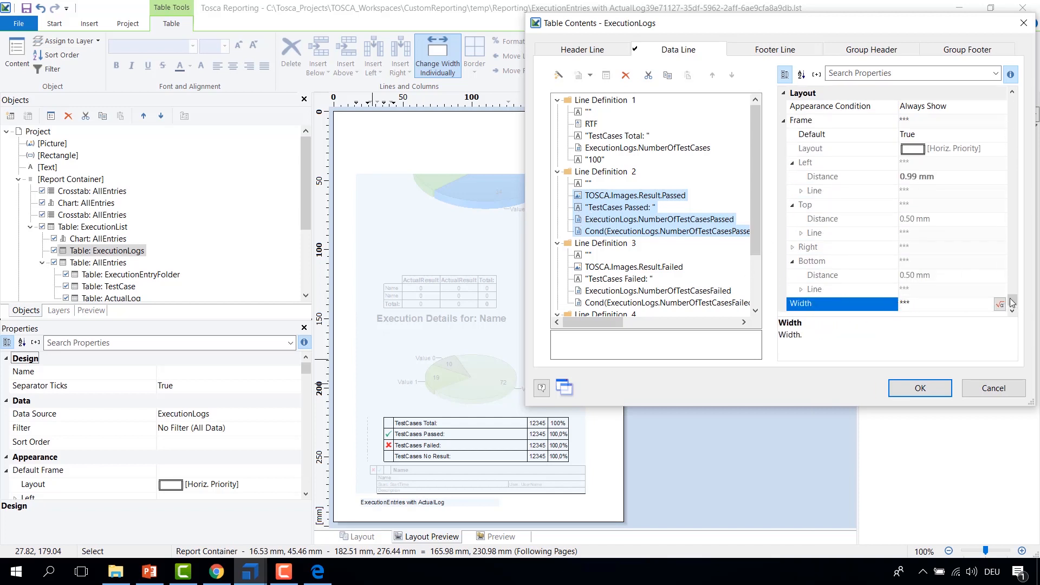
{"action": "left_click_drag", "start_coordinate": [1012, 289], "coordinate": [1015, 106]}
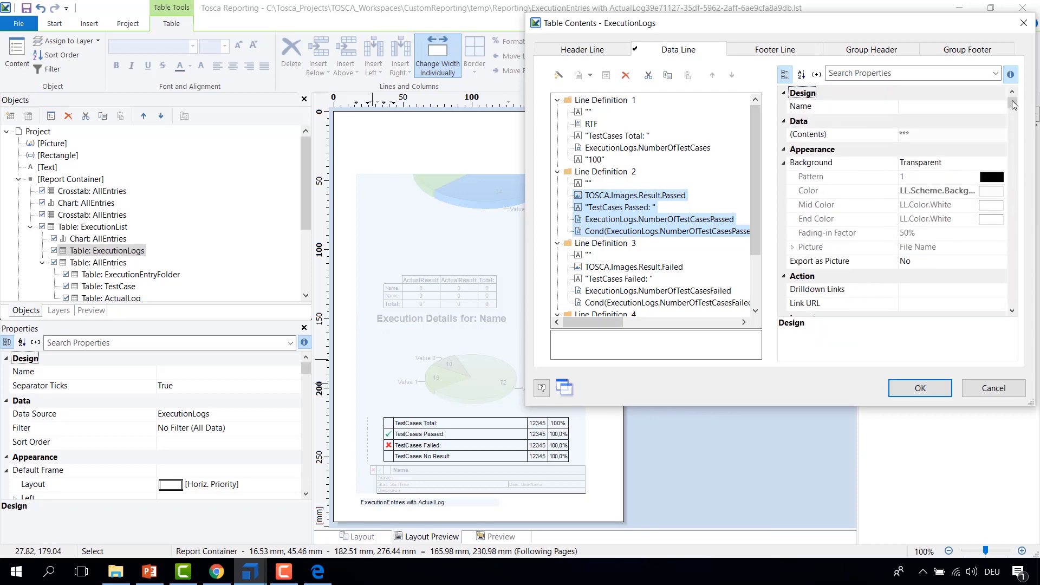
{"action": "left_click", "coordinate": [977, 168]}
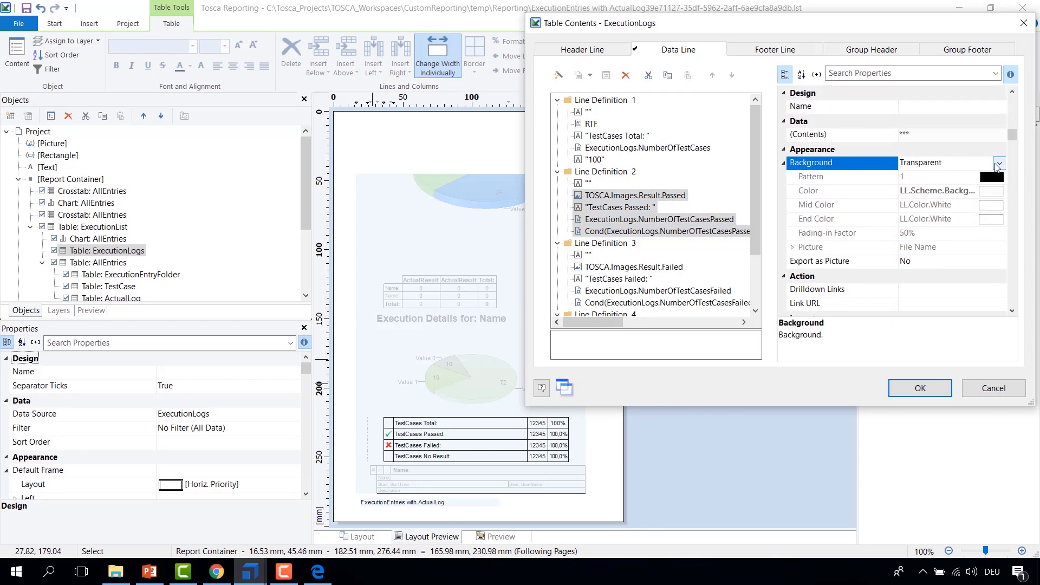
{"action": "left_click", "coordinate": [1000, 164]}
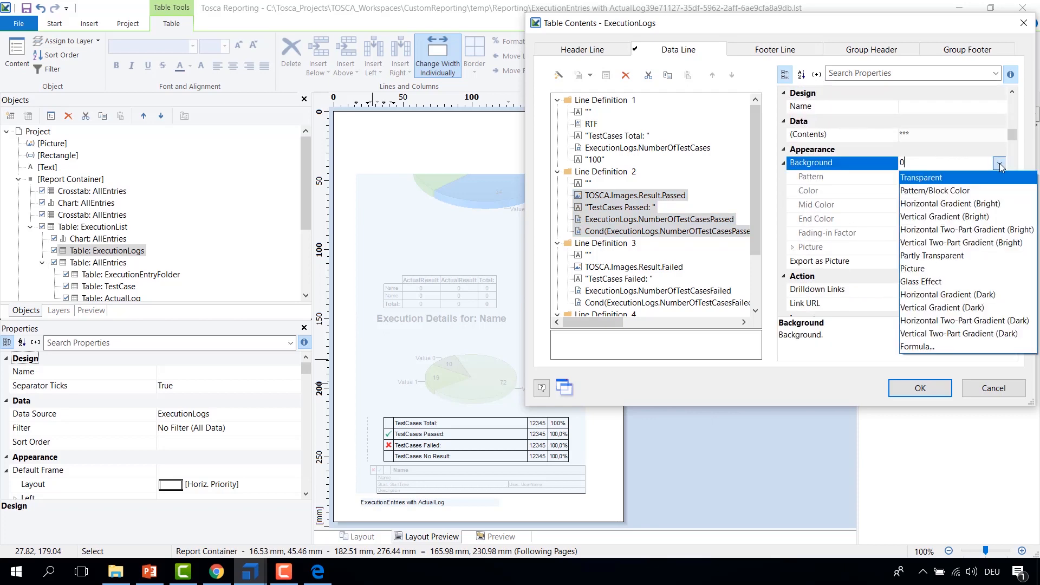
{"action": "left_click", "coordinate": [924, 191]}
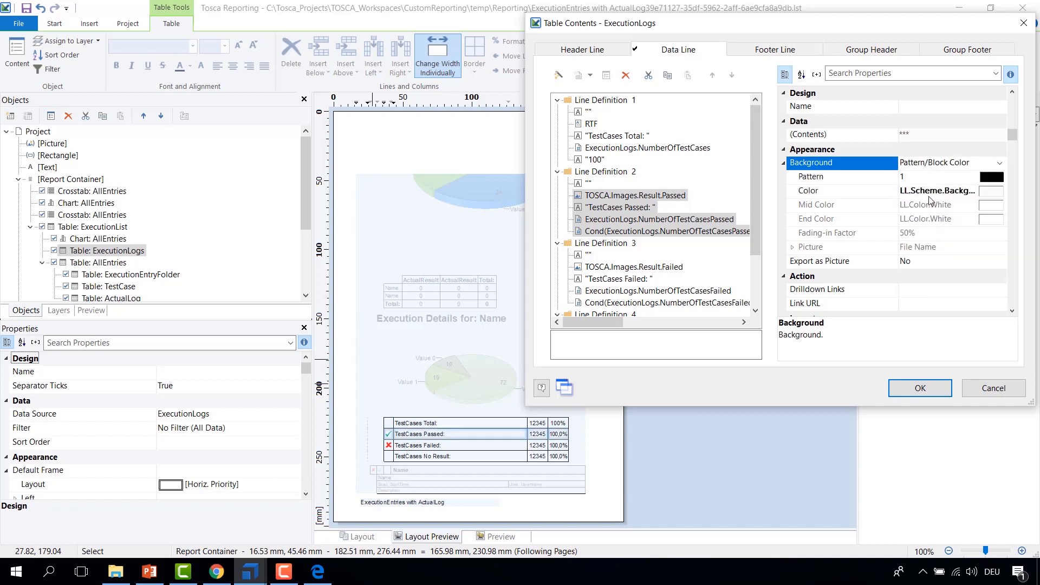
{"action": "left_click", "coordinate": [985, 196]}
{"action": "left_click", "coordinate": [1001, 193]}
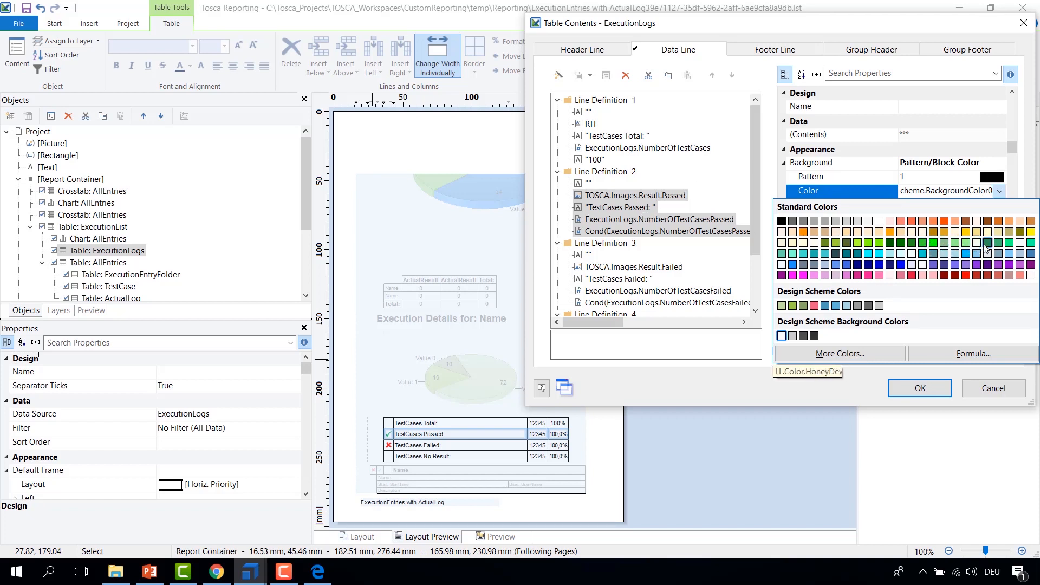
{"action": "left_click", "coordinate": [878, 245]}
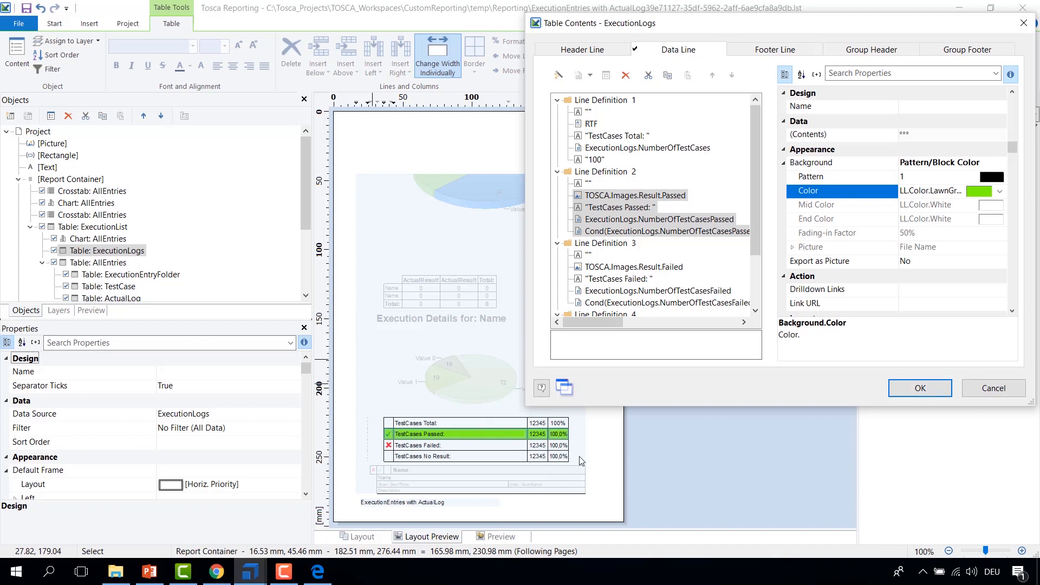
Step: Select the Line Definition 3 cells and give them a Pattern/Block Color background in Red
{"action": "left_click", "coordinate": [607, 266]}
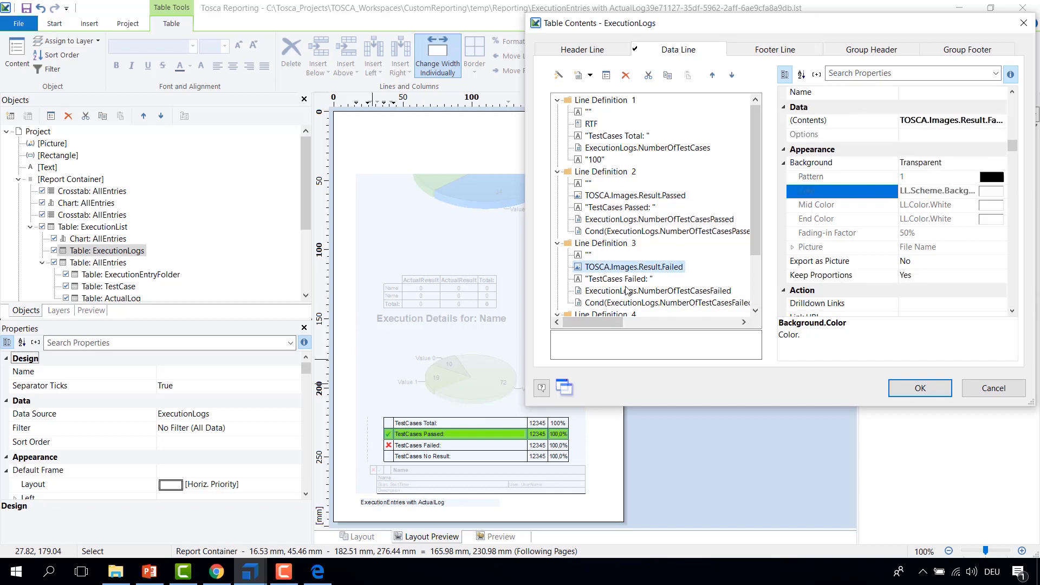
{"action": "left_click", "coordinate": [623, 304], "text": "shift"}
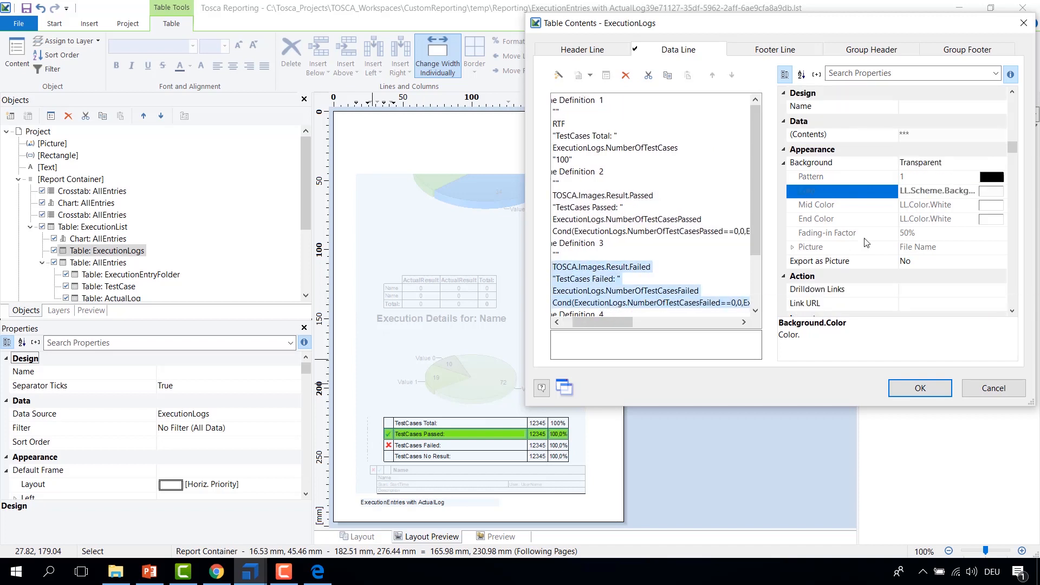
{"action": "left_click", "coordinate": [952, 167]}
{"action": "left_click", "coordinate": [1002, 162]}
{"action": "left_click", "coordinate": [921, 187]}
{"action": "left_click", "coordinate": [921, 189]}
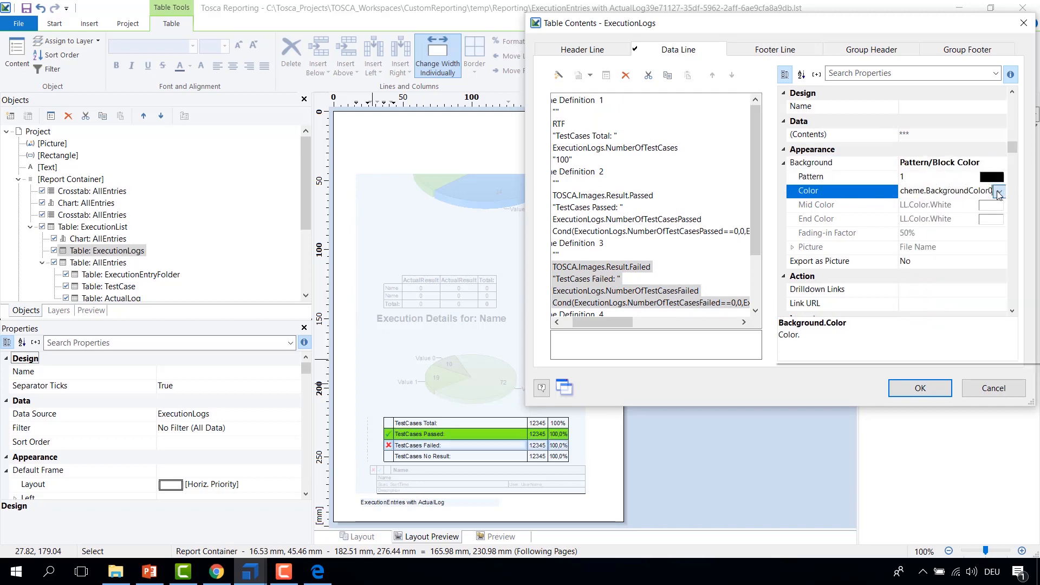
{"action": "left_click", "coordinate": [1000, 191]}
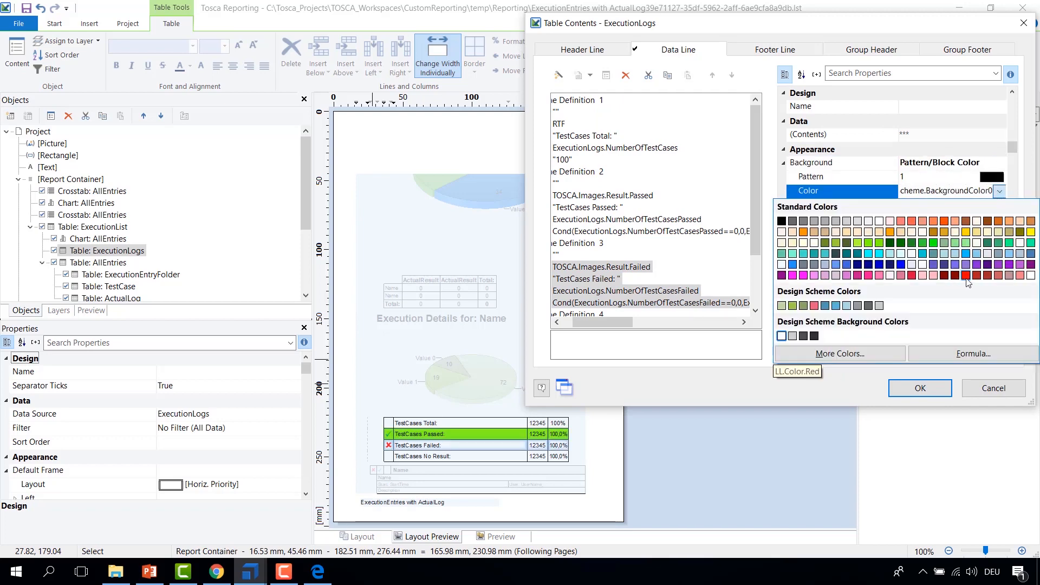
{"action": "left_click", "coordinate": [967, 276]}
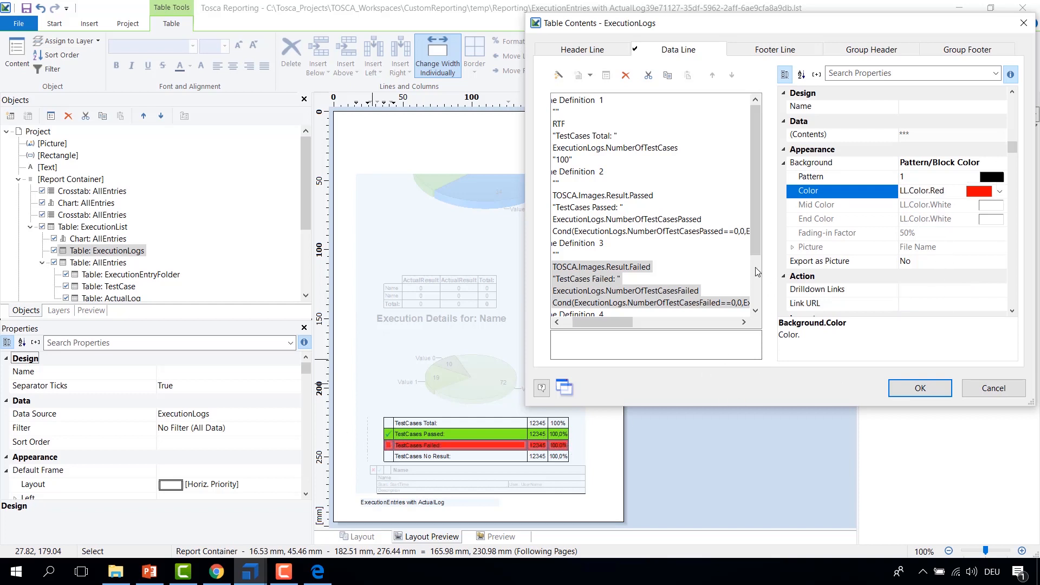
Step: Select the Line Definition 1 cells, give them a Pattern/Block Color background in LightGray, and confirm the table contents
{"action": "left_click_drag", "start_coordinate": [608, 320], "coordinate": [597, 321]}
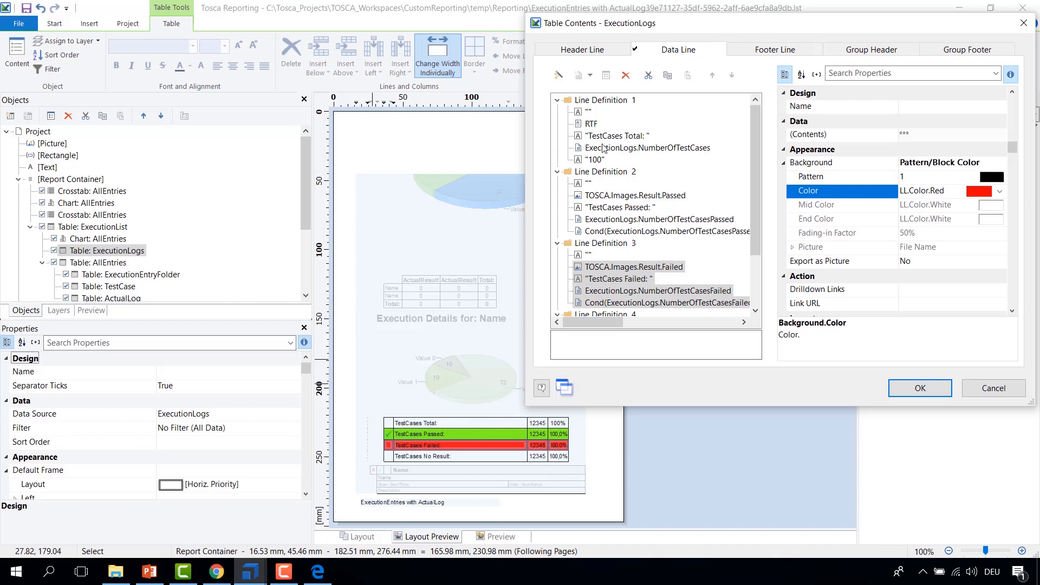
{"action": "left_click", "coordinate": [591, 125]}
{"action": "left_click", "coordinate": [594, 163], "text": "shift"}
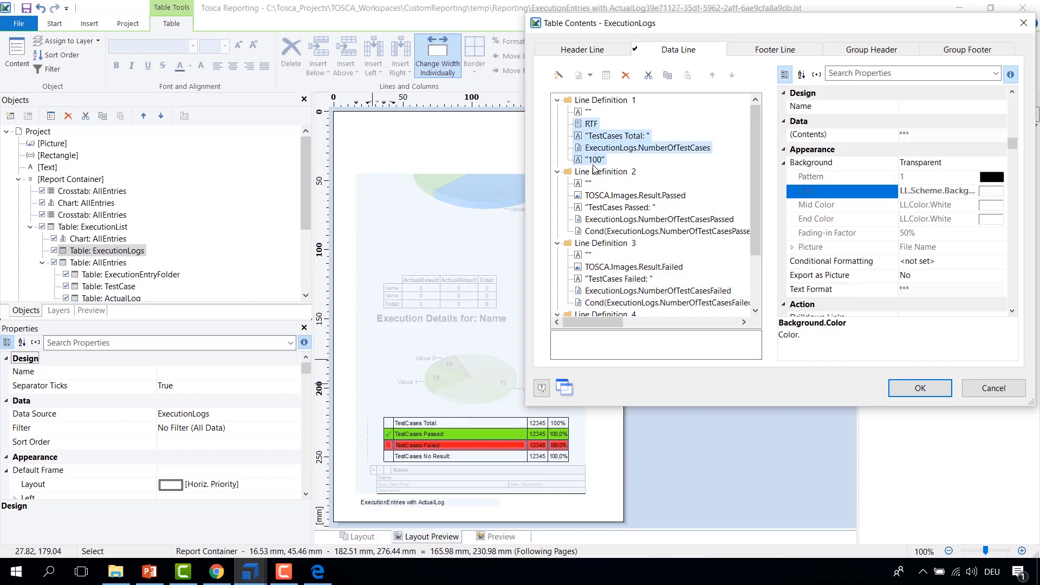
{"action": "left_click", "coordinate": [987, 164]}
{"action": "left_click", "coordinate": [999, 162]}
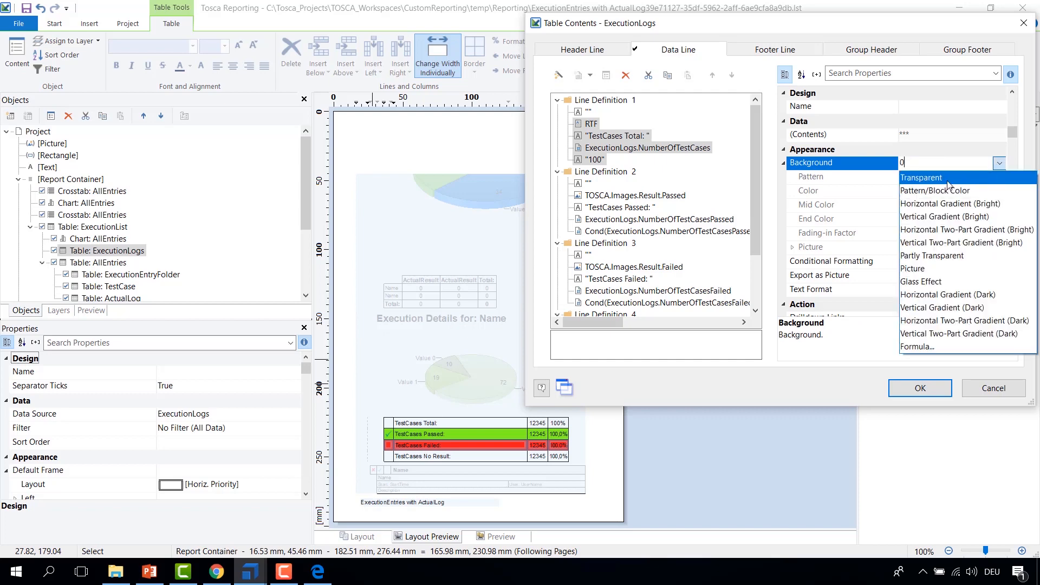
{"action": "left_click", "coordinate": [939, 194]}
{"action": "left_click", "coordinate": [975, 190]}
{"action": "left_click", "coordinate": [1000, 191]}
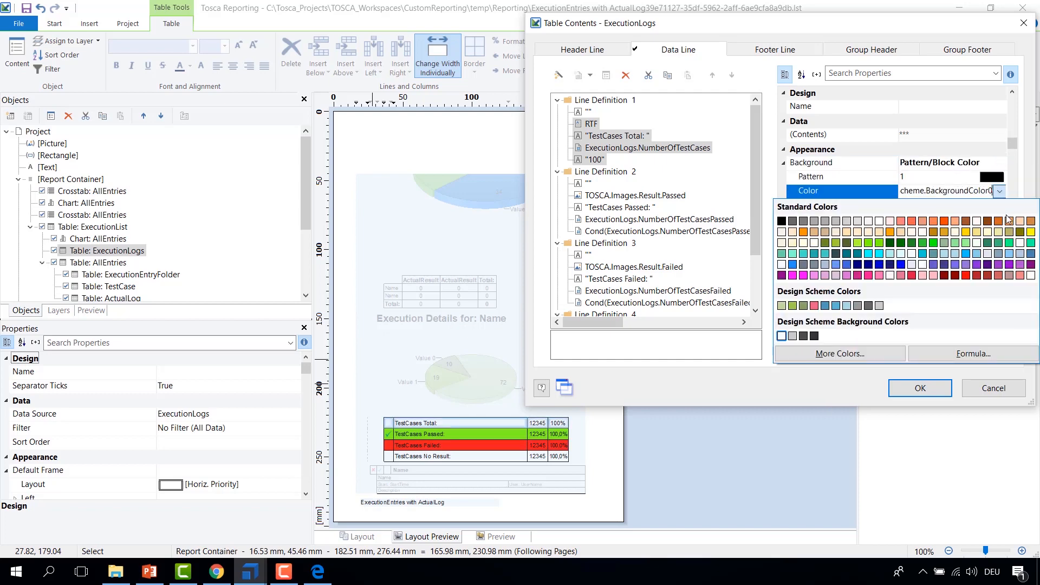
{"action": "left_click", "coordinate": [848, 224]}
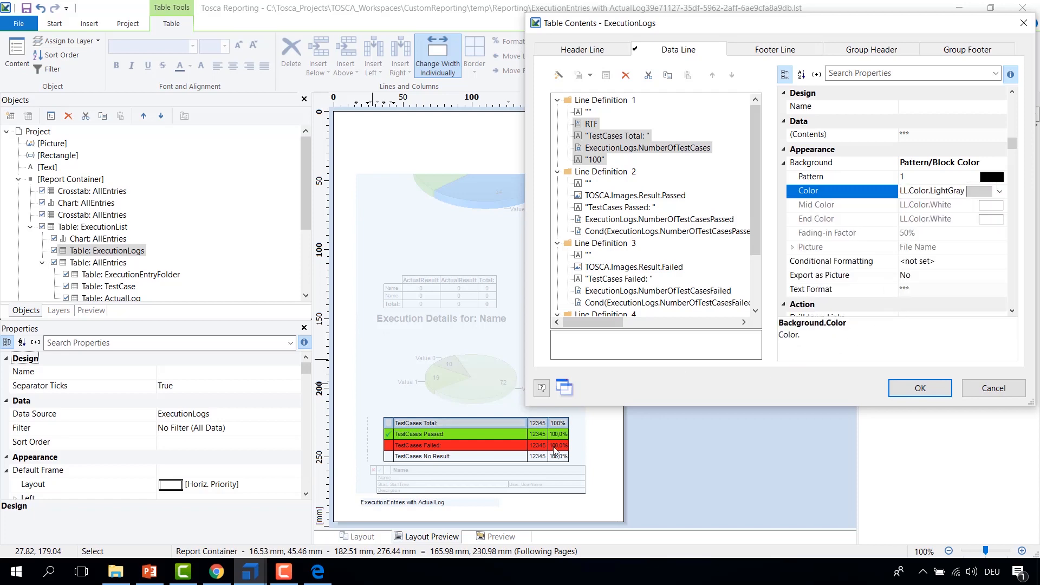
{"action": "left_click", "coordinate": [920, 388]}
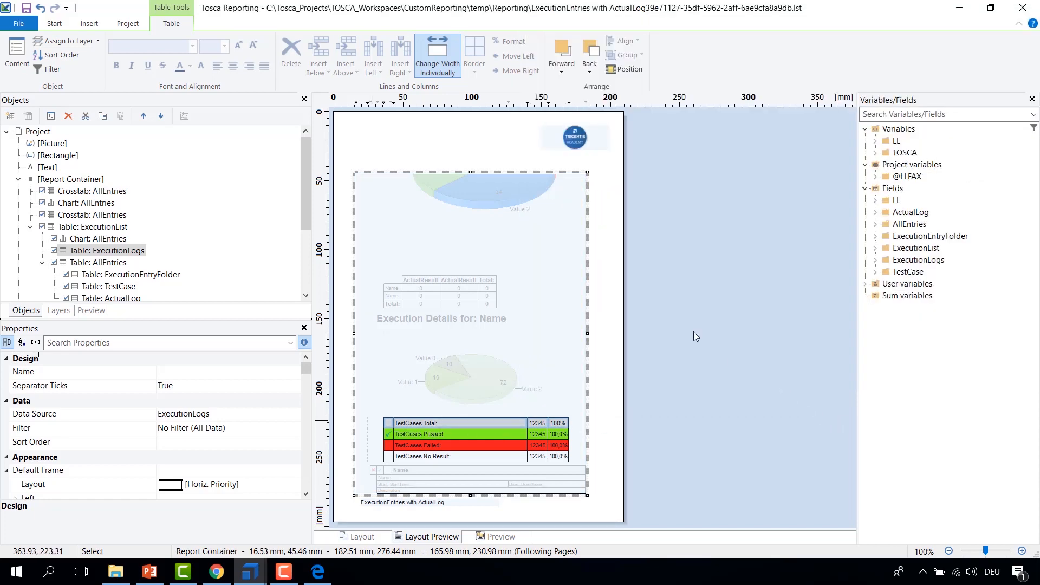
Step: Close the designer and print the JSON Example execution report to a PDF named MOOC_5 in MOOC_Reporting
{"action": "left_click", "coordinate": [8, 8]}
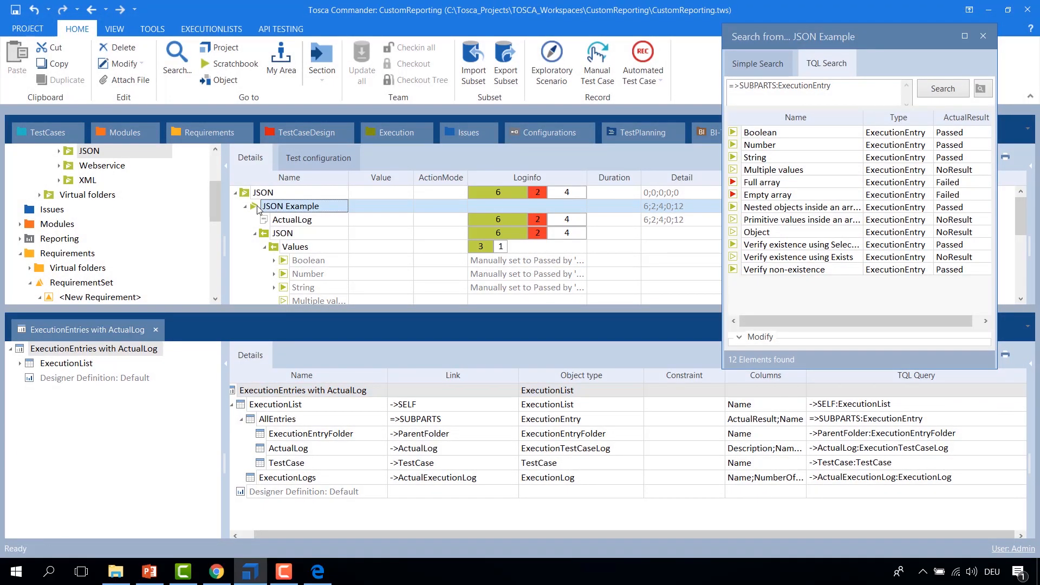
{"action": "right_click", "coordinate": [254, 209]}
{"action": "key", "text": "Escape"}
{"action": "right_click", "coordinate": [259, 210]}
{"action": "mouse_move", "coordinate": [325, 312]}
{"action": "left_click", "coordinate": [503, 313]}
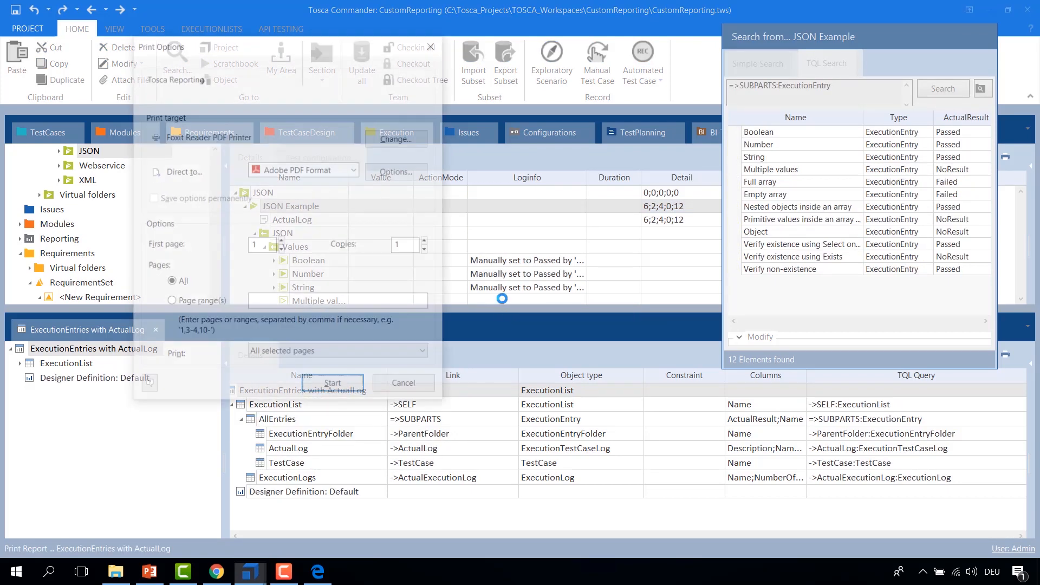
{"action": "left_click", "coordinate": [333, 387]}
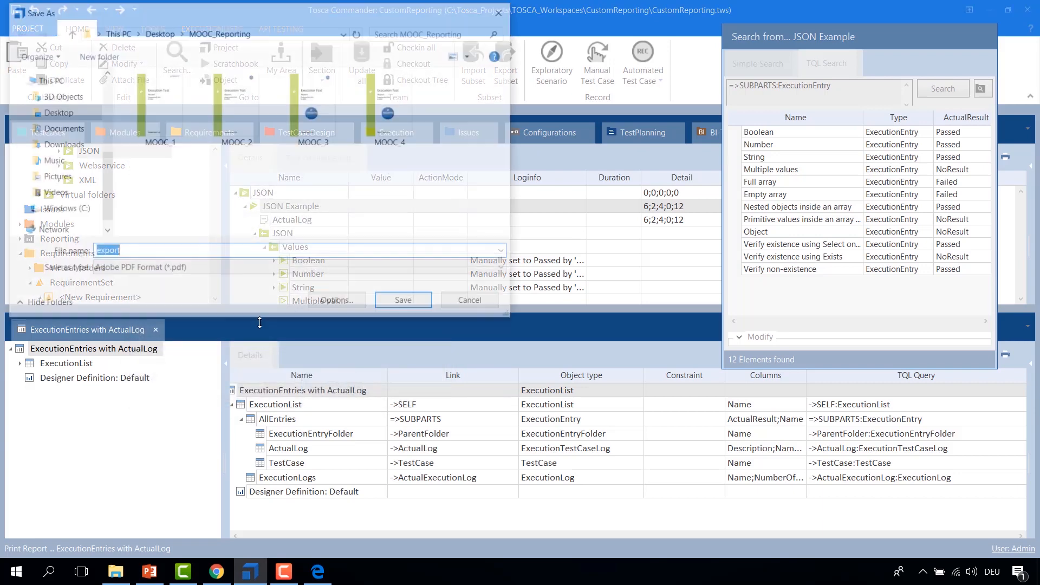
{"action": "left_click", "coordinate": [395, 121]}
{"action": "left_click", "coordinate": [184, 251]}
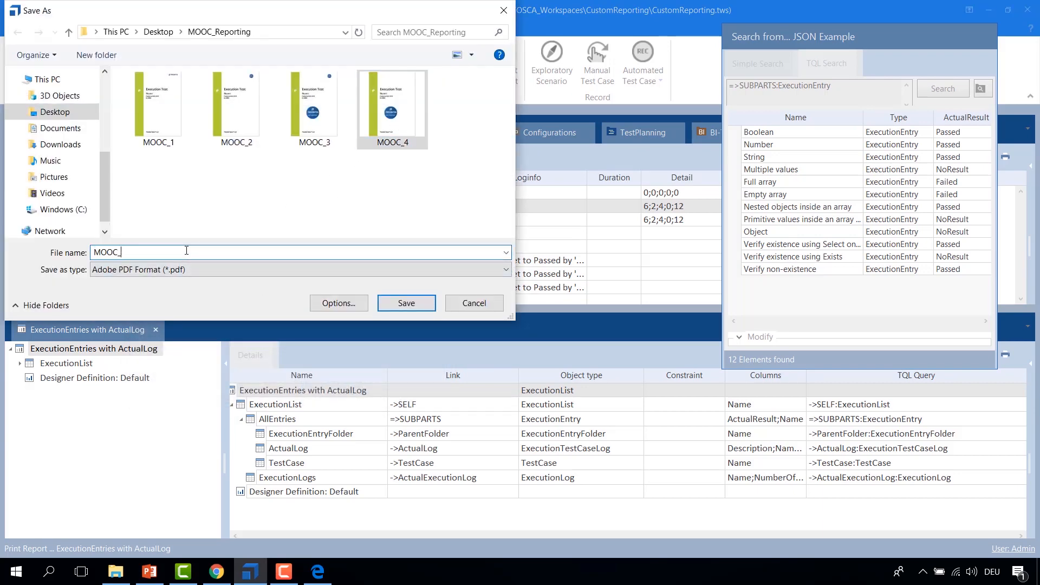
{"action": "type", "text": "5"}
{"action": "key", "text": "Return"}
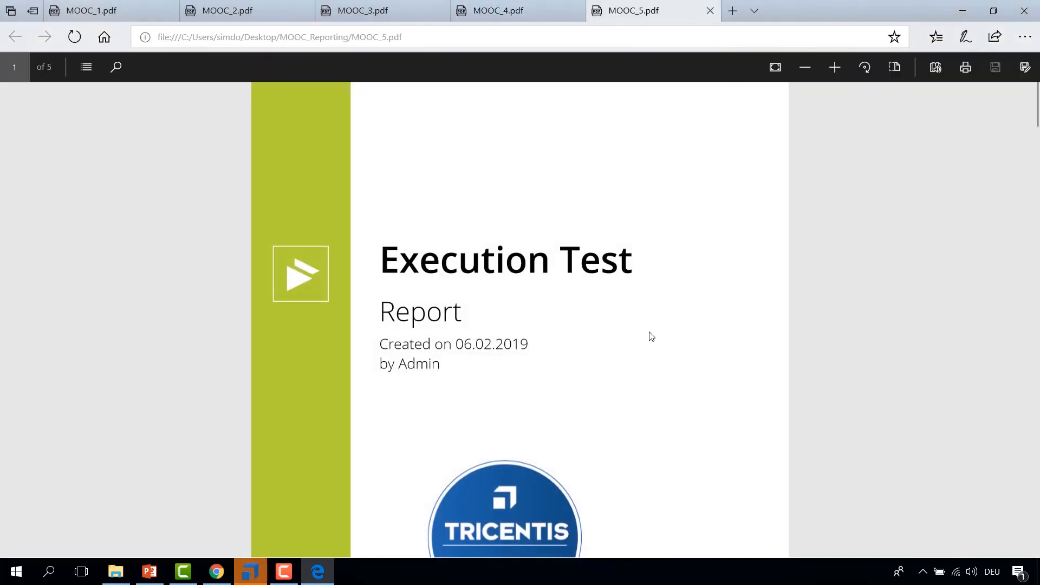
Step: Scroll through the MOOC_5 PDF to examine the colored test case summary table
{"action": "scroll", "coordinate": [651, 336], "scroll_direction": "down", "scroll_amount": 15}
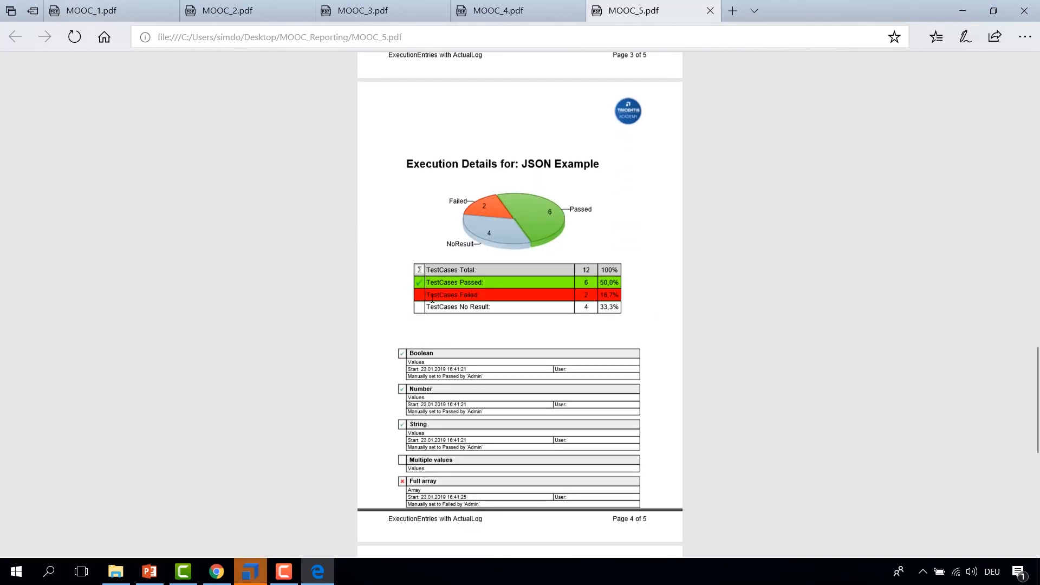
{"action": "scroll", "coordinate": [410, 296], "scroll_direction": "up", "scroll_amount": 3}
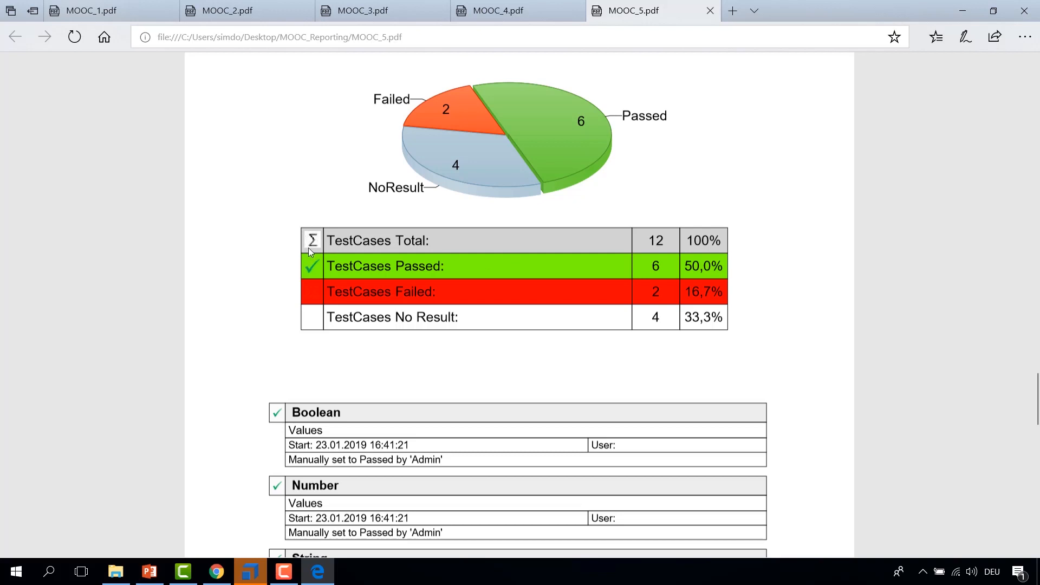
{"action": "scroll", "coordinate": [438, 287], "scroll_direction": "down", "scroll_amount": 5}
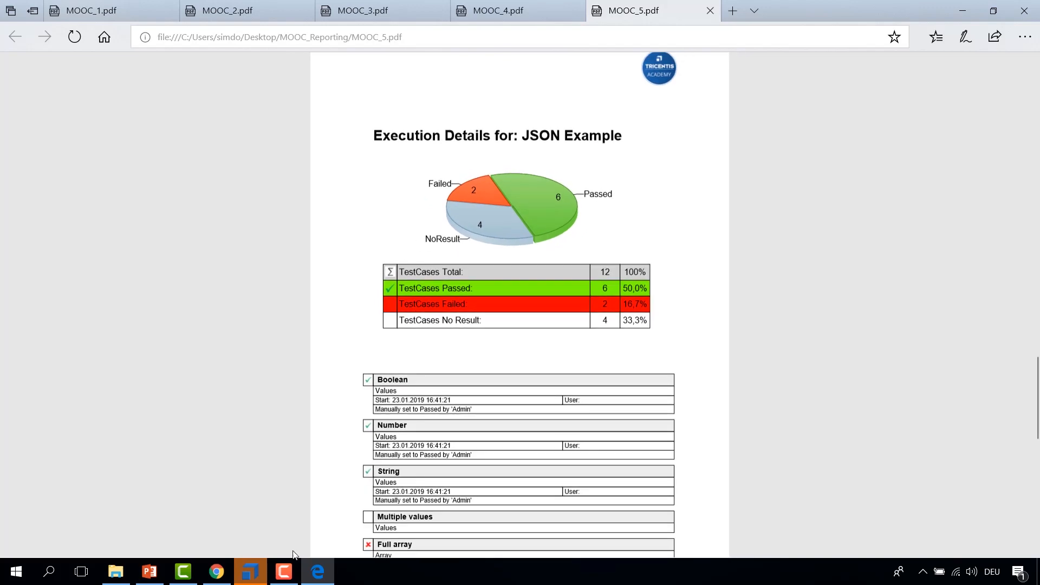
Step: Return to the designer, reopen the ExecutionLogs table contents, and change the Line Definition 3 background color to LightCoral
{"action": "left_click", "coordinate": [259, 574]}
{"action": "right_click", "coordinate": [239, 389]}
{"action": "left_click", "coordinate": [260, 415]}
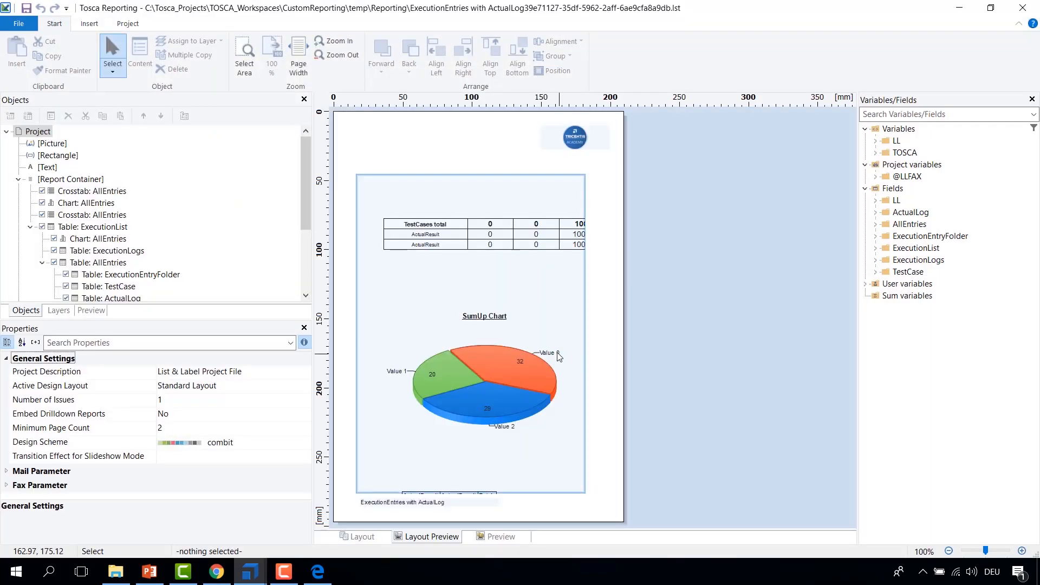
{"action": "left_click", "coordinate": [90, 254]}
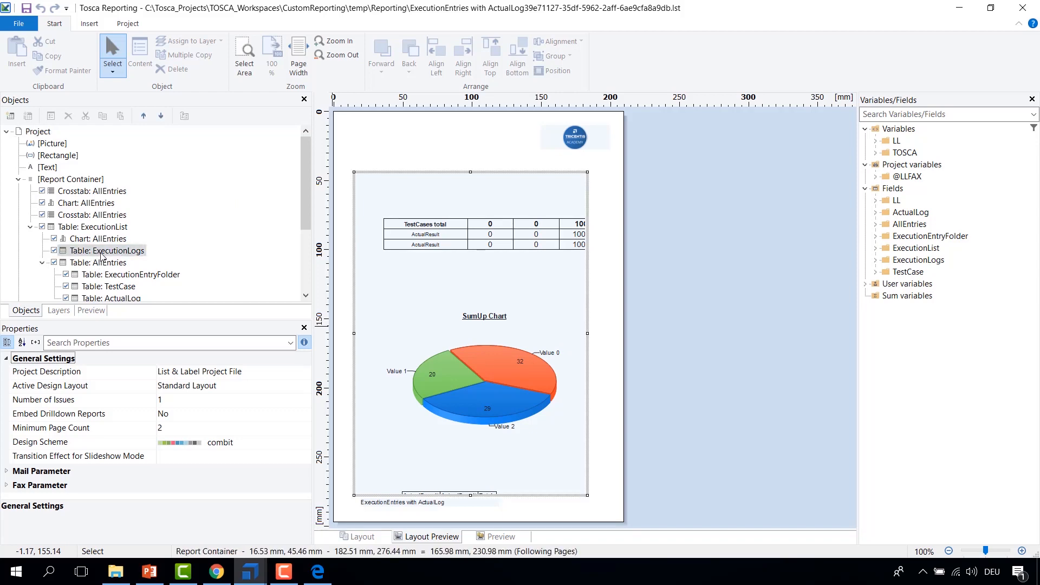
{"action": "double_click", "coordinate": [64, 252]}
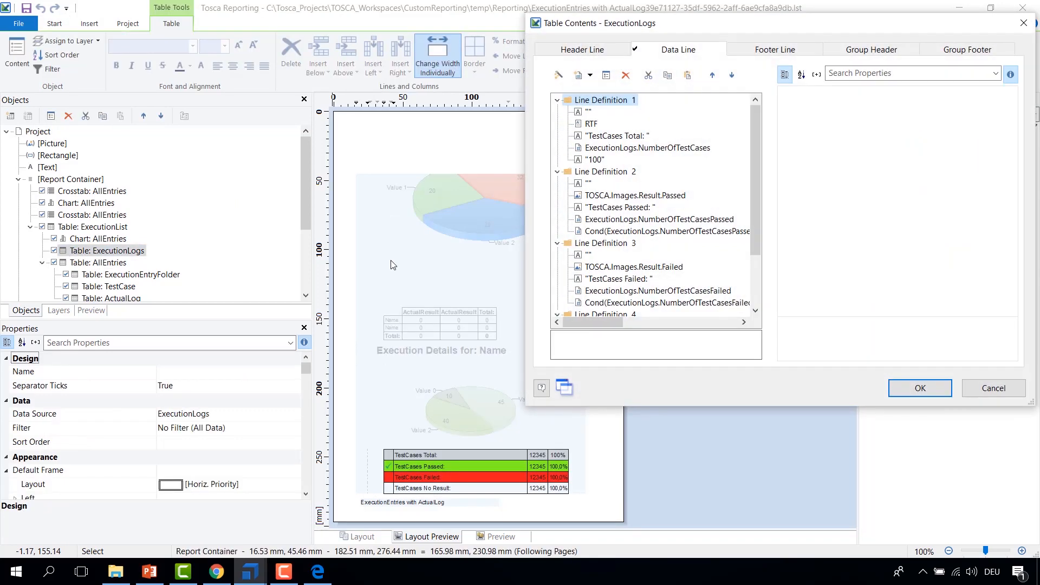
{"action": "left_click", "coordinate": [605, 267]}
{"action": "left_click", "coordinate": [612, 303], "text": "shift"}
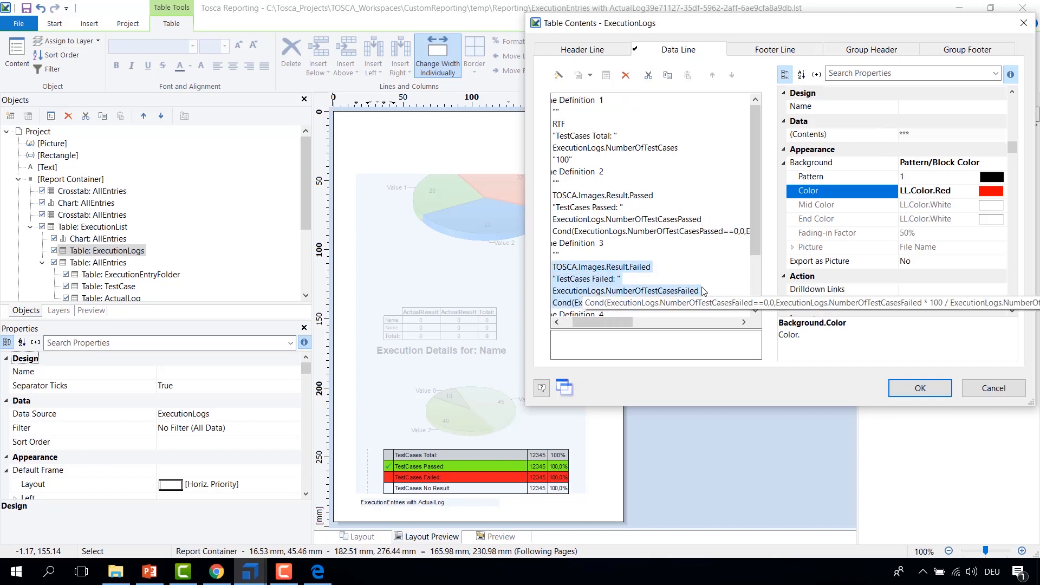
{"action": "left_click", "coordinate": [1000, 191]}
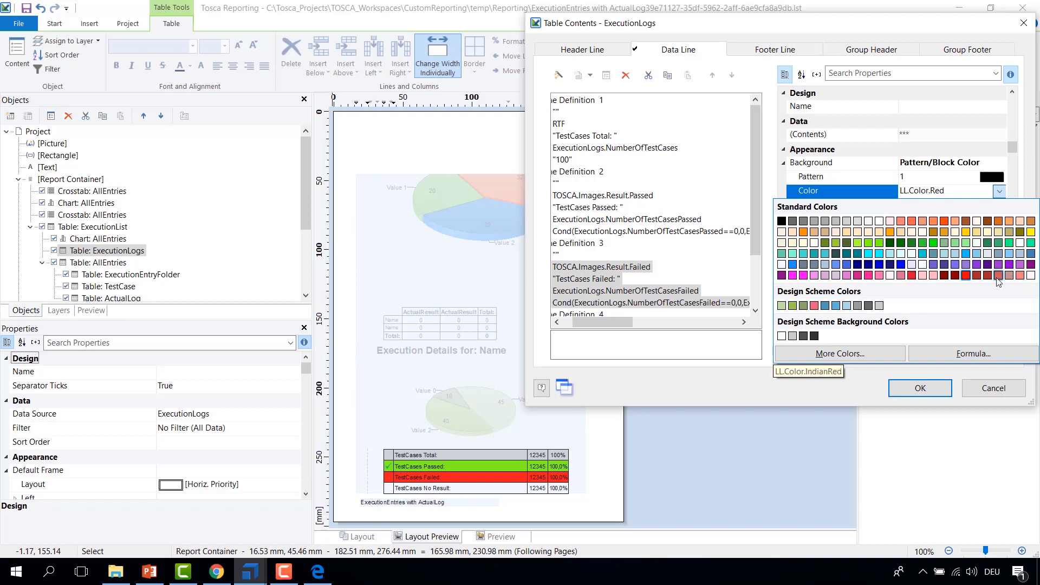
{"action": "left_click", "coordinate": [1021, 277]}
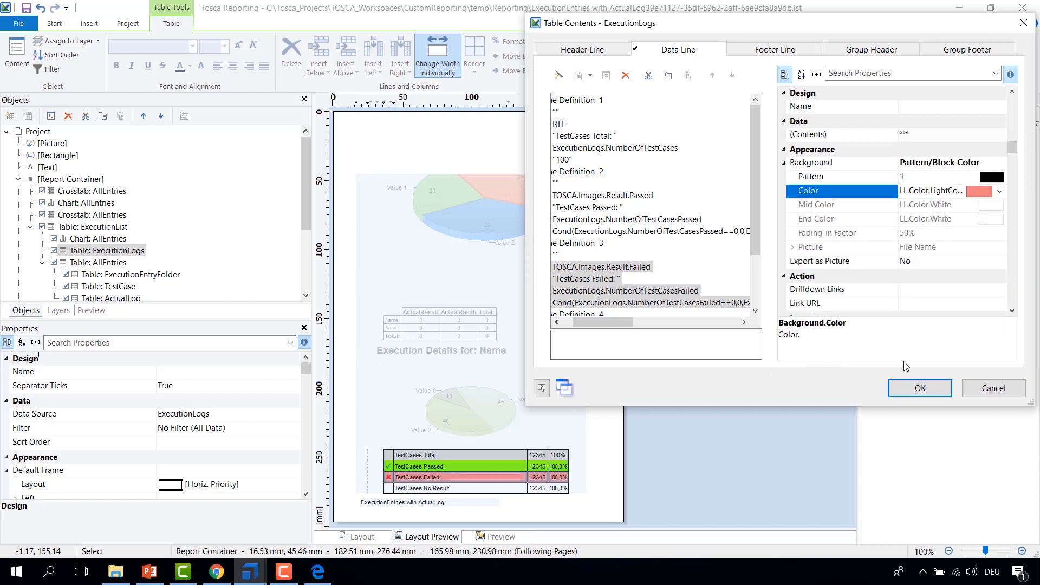
{"action": "left_click", "coordinate": [920, 388]}
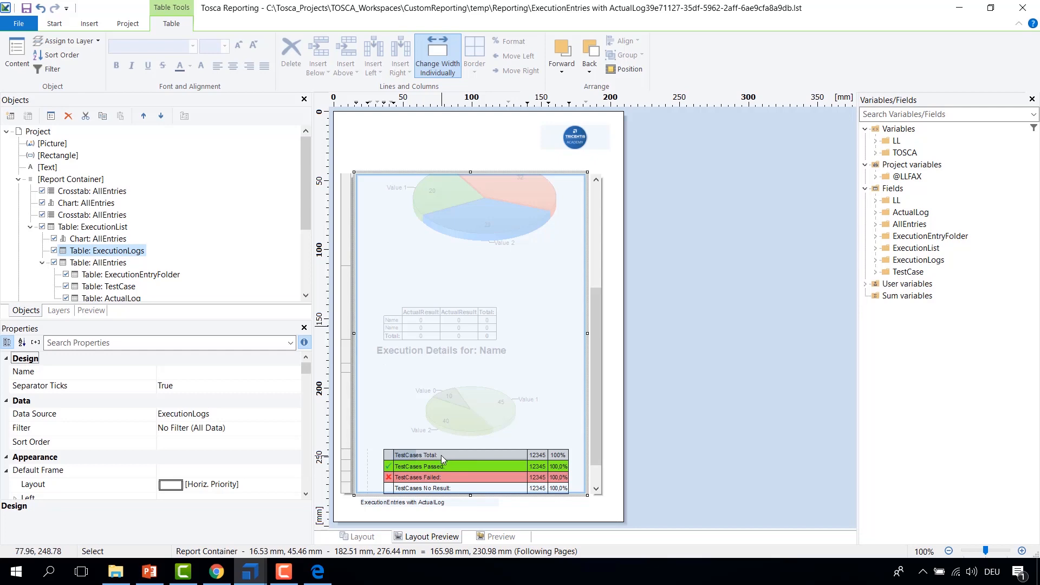
Step: Open the ExecutionLogs table contents and create its header line from the existing Data Line Definition 1
{"action": "double_click", "coordinate": [96, 254]}
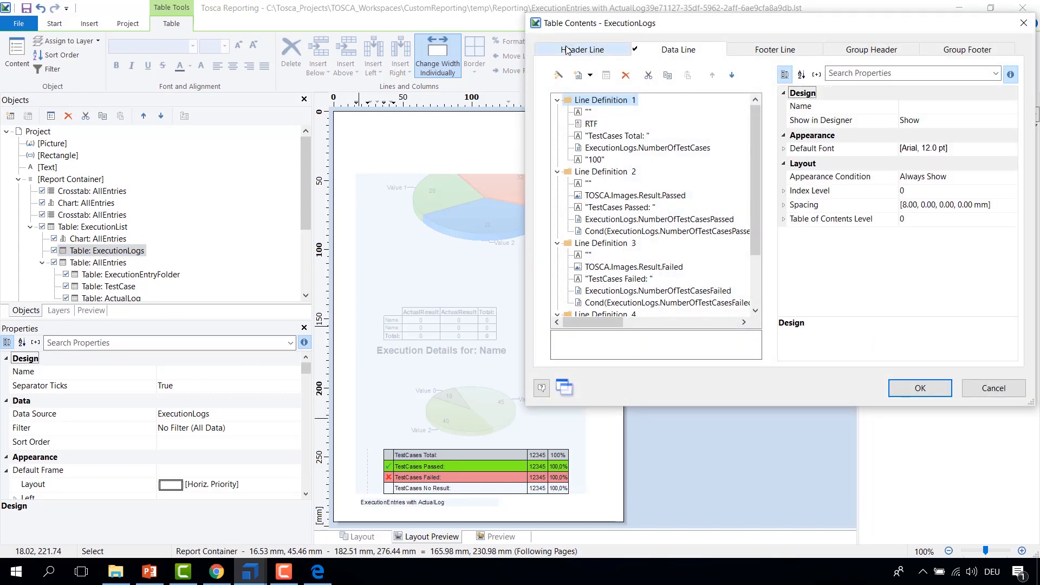
{"action": "left_click", "coordinate": [566, 50]}
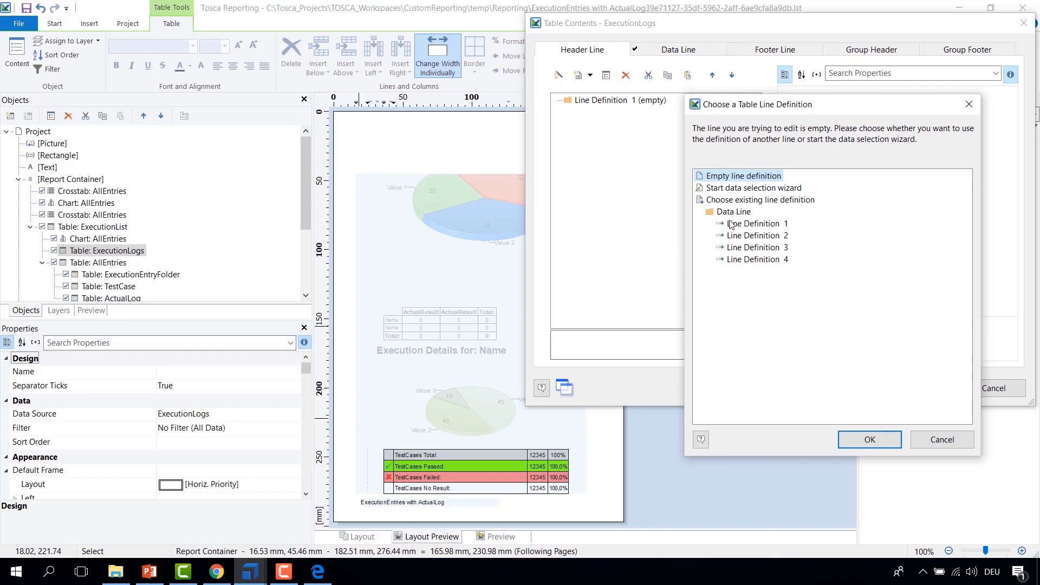
{"action": "left_click", "coordinate": [759, 225]}
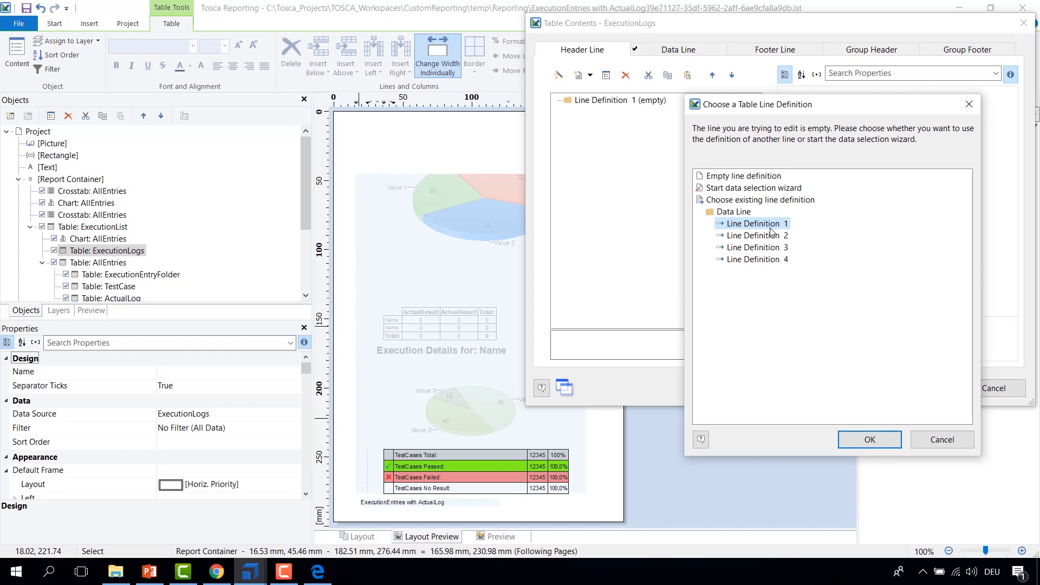
{"action": "left_click", "coordinate": [866, 441]}
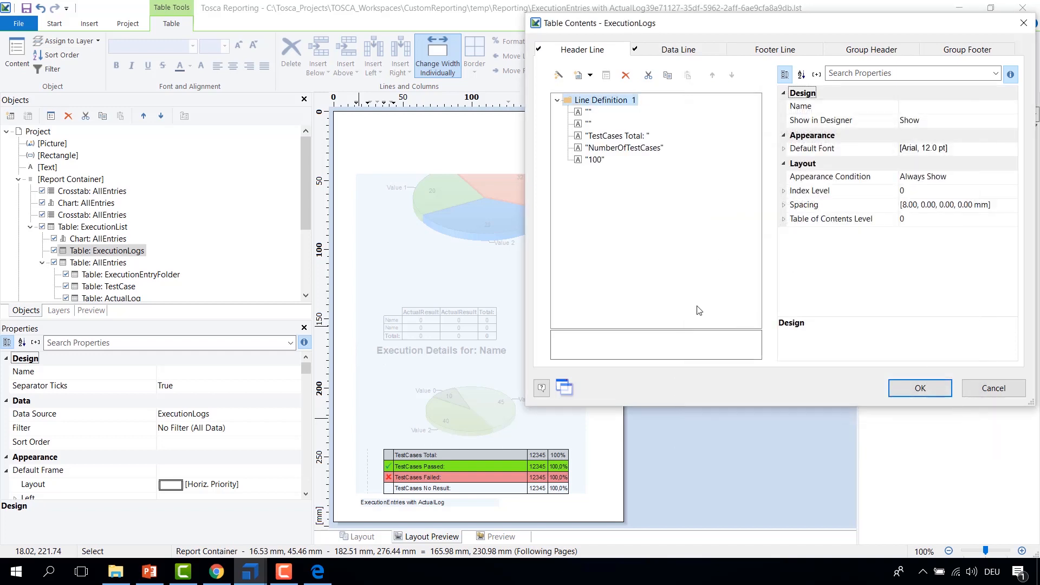
Step: Select all header line cells and set their background to Transparent
{"action": "left_click", "coordinate": [587, 113]}
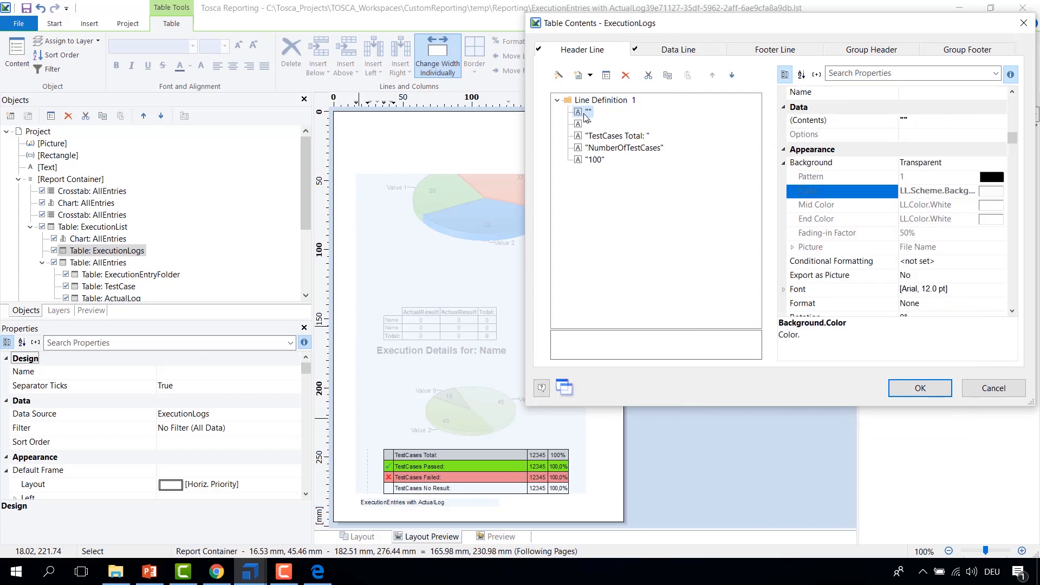
{"action": "left_click", "coordinate": [586, 124]}
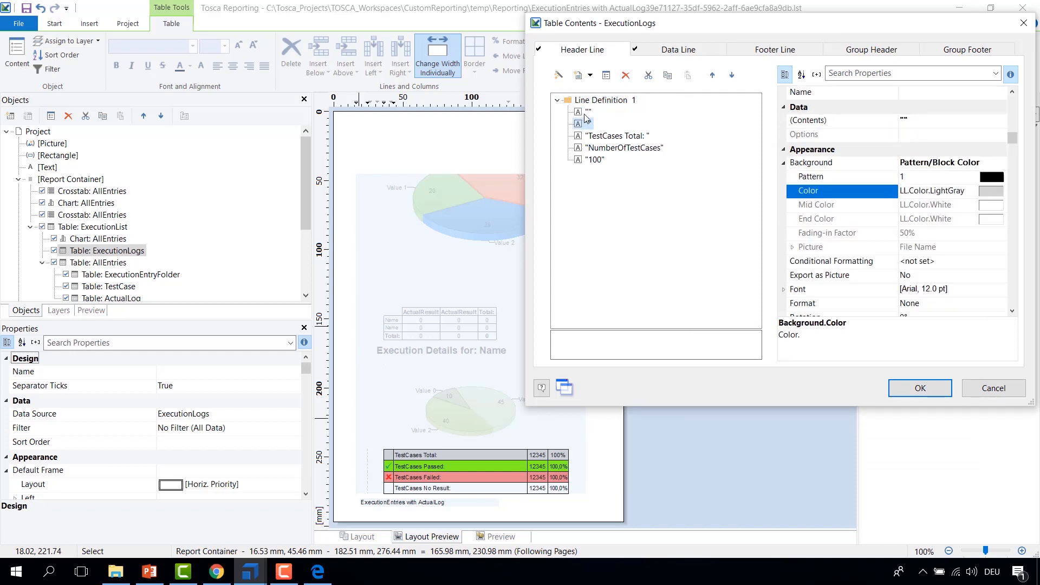
{"action": "left_click", "coordinate": [591, 160], "text": "shift"}
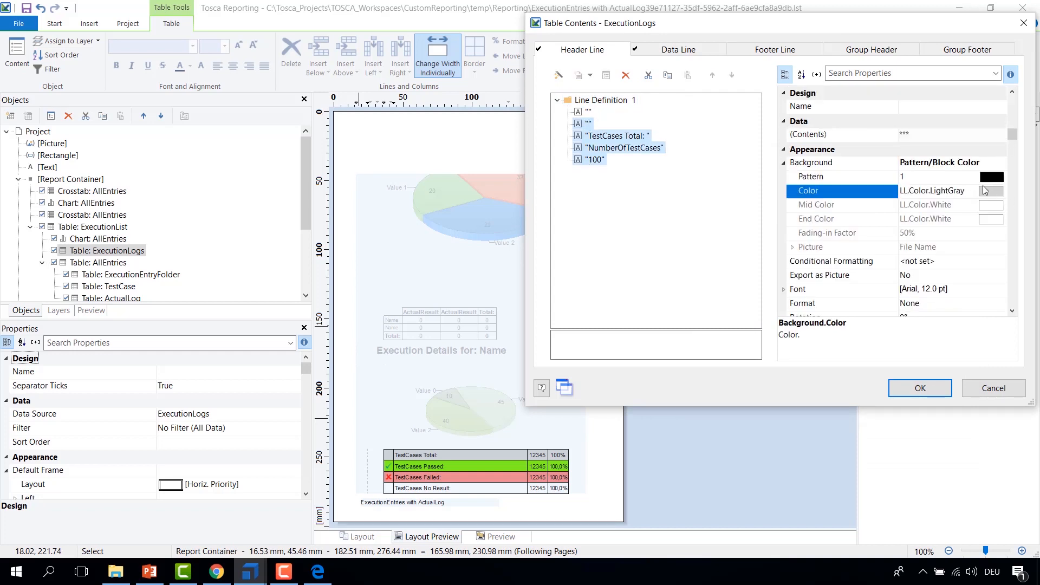
{"action": "left_click", "coordinate": [986, 166]}
{"action": "left_click", "coordinate": [1000, 162]}
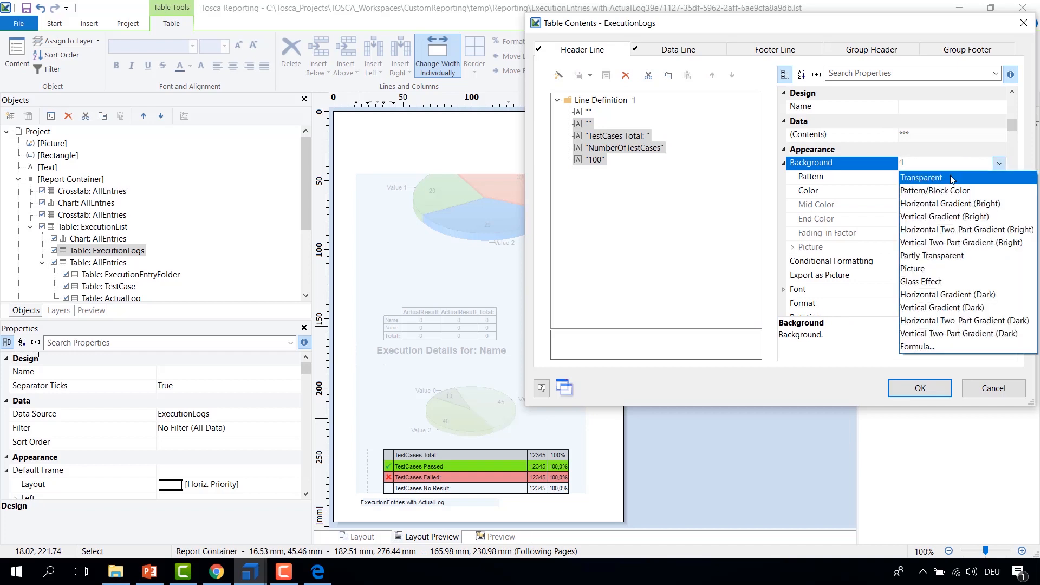
{"action": "left_click", "coordinate": [952, 179]}
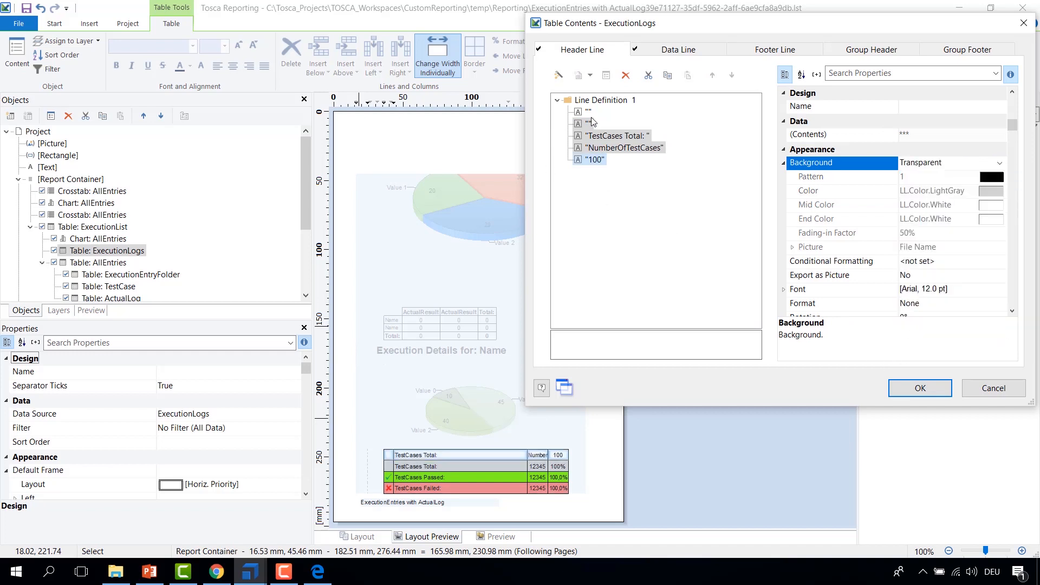
Step: Set the second header cell's content to "IMG"
{"action": "left_click", "coordinate": [589, 112]}
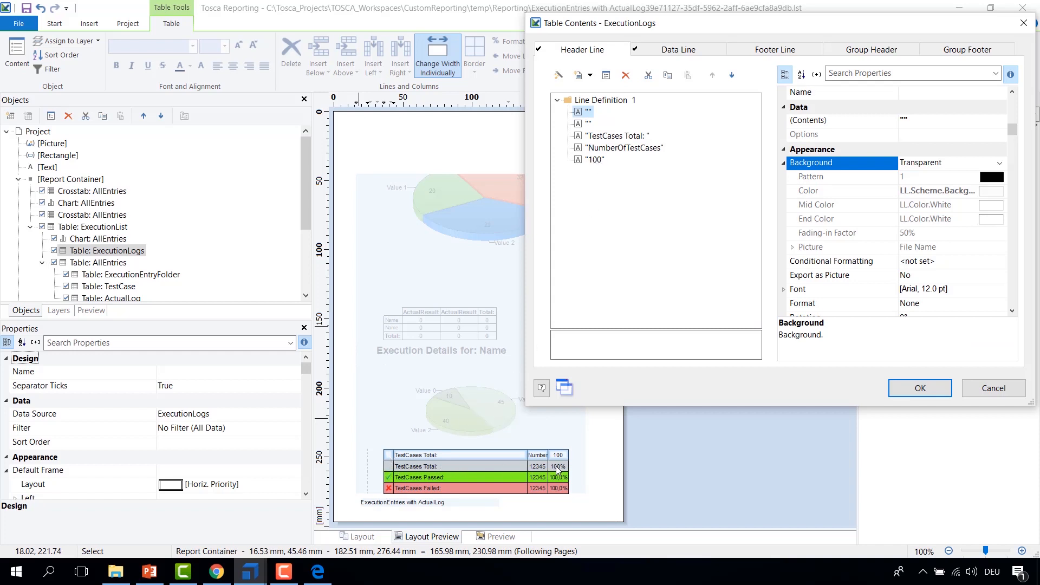
{"action": "left_click", "coordinate": [589, 124]}
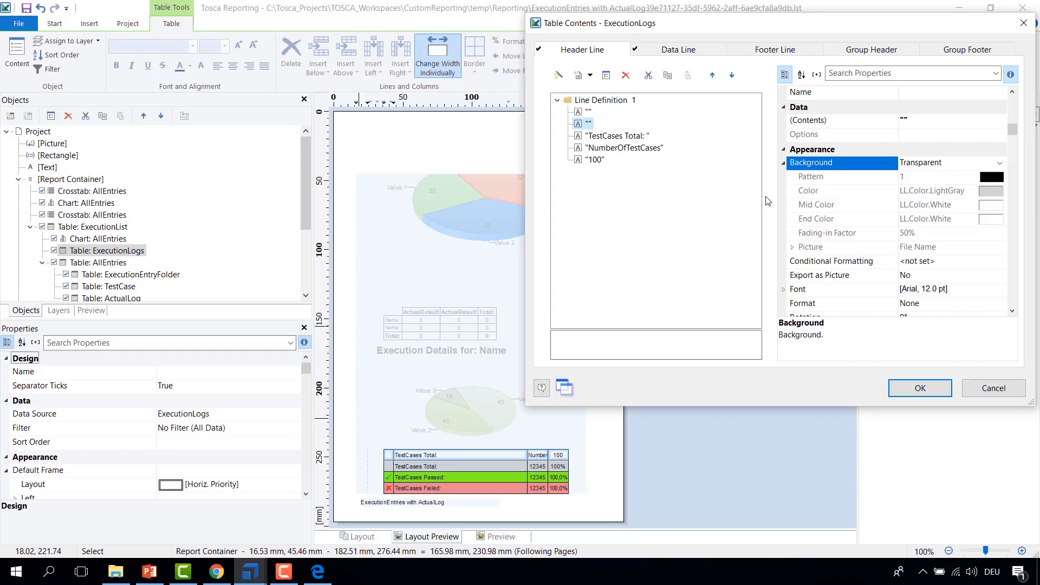
{"action": "double_click", "coordinate": [589, 126]}
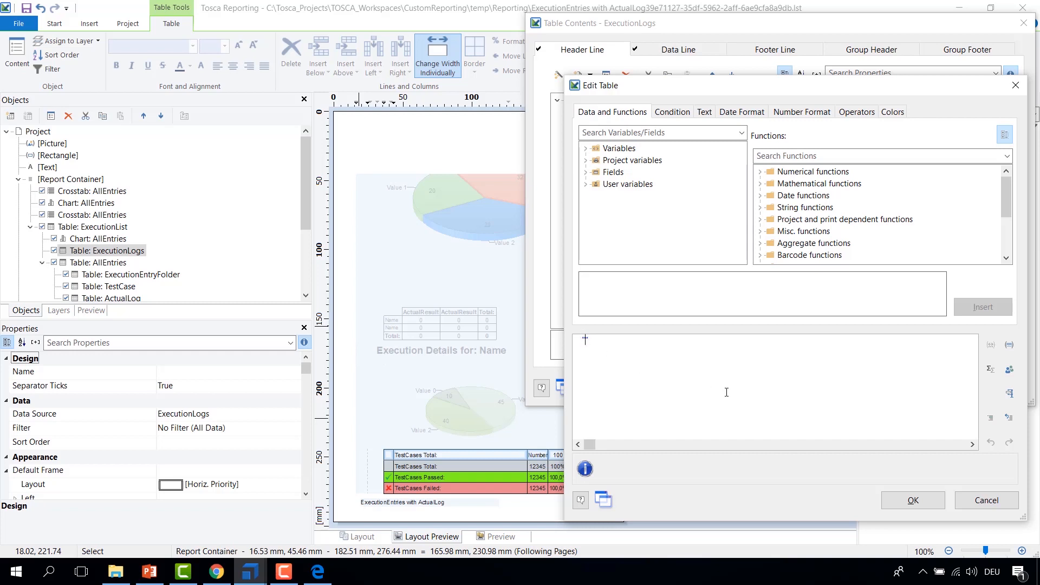
{"action": "type", "text": "IMG\""}
{"action": "left_click", "coordinate": [913, 501]}
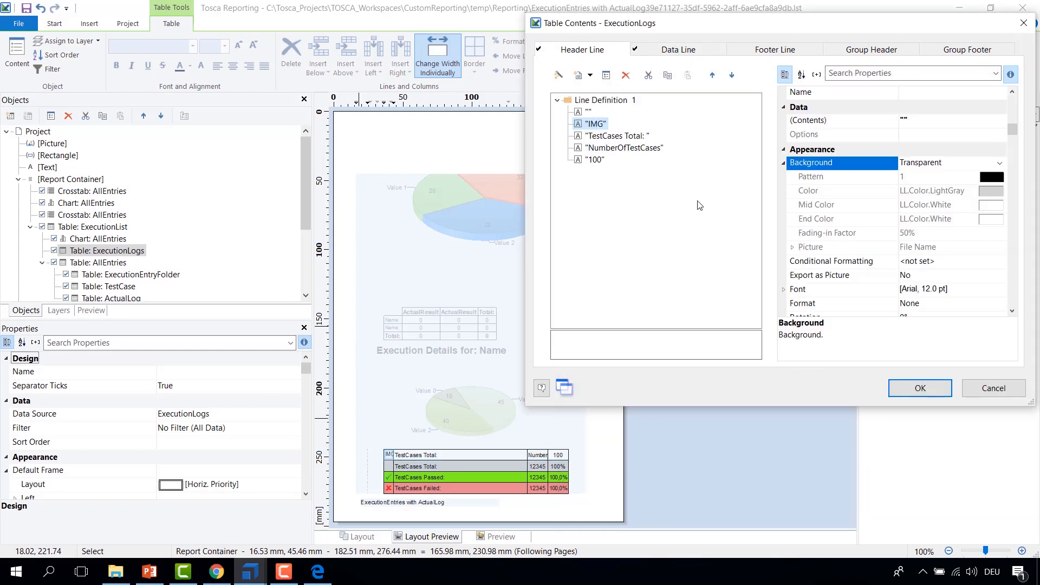
Step: Edit the third header cell's text to read "TestCases"
{"action": "left_click", "coordinate": [621, 137]}
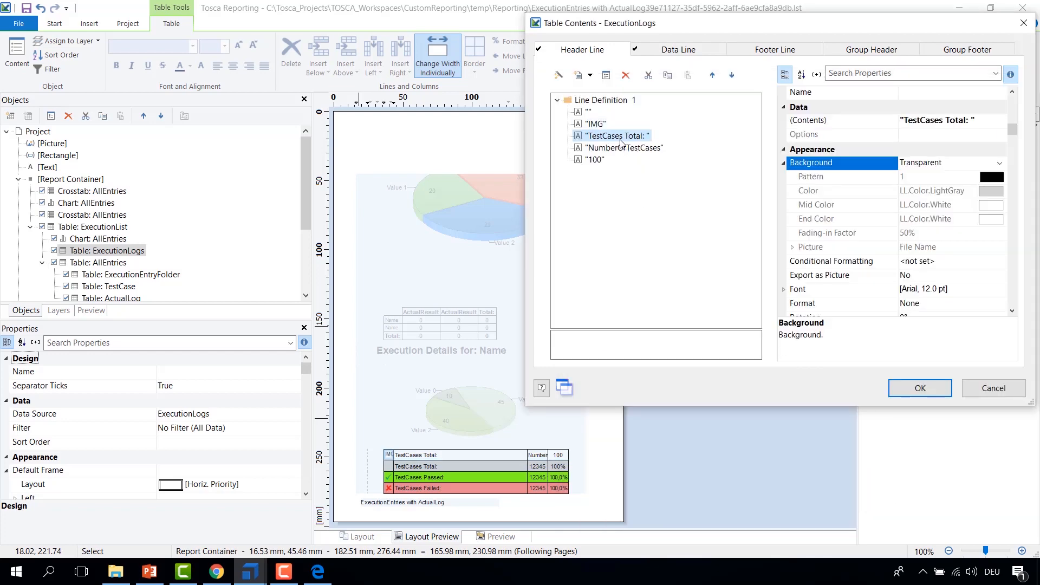
{"action": "double_click", "coordinate": [639, 139]}
{"action": "left_click_drag", "start_coordinate": [621, 342], "coordinate": [644, 341]}
{"action": "key", "text": "Delete"}
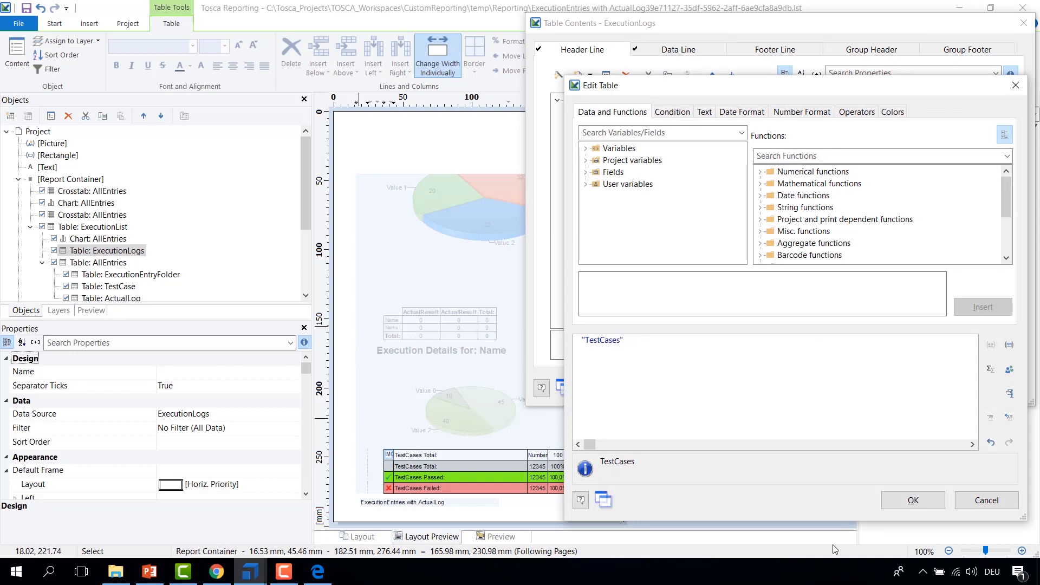
{"action": "left_click", "coordinate": [900, 501]}
Step: Set the fourth header cell's content to "#TC"
{"action": "double_click", "coordinate": [616, 152]}
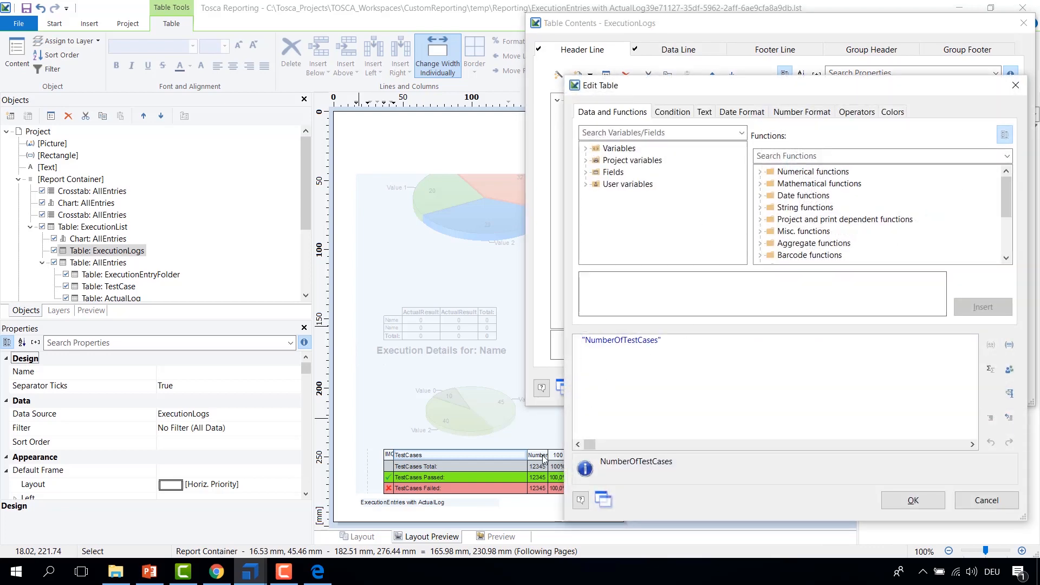
{"action": "double_click", "coordinate": [637, 337]}
{"action": "type", "text": "#"}
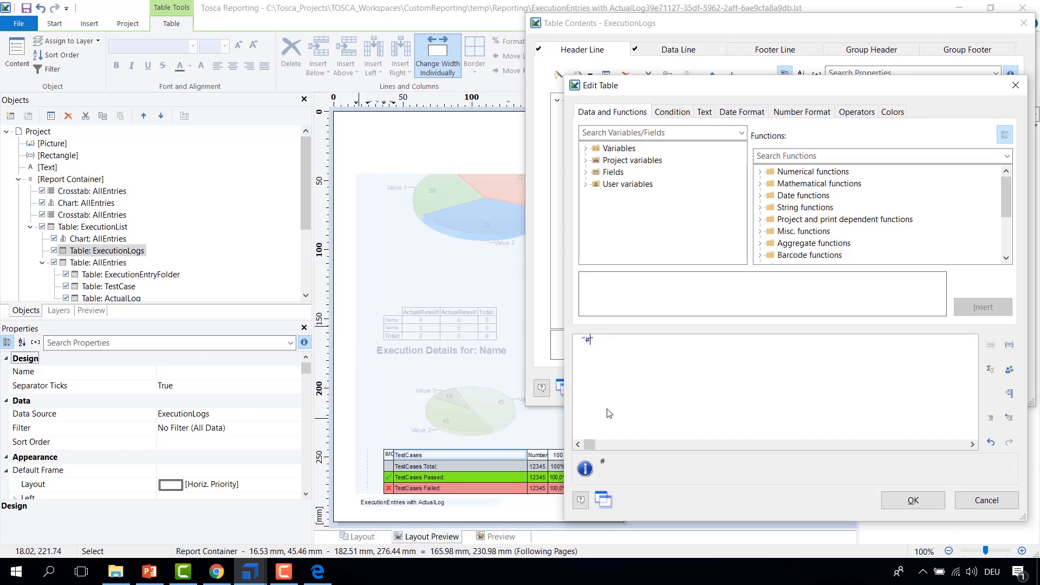
{"action": "type", "text": "TC"}
{"action": "left_click", "coordinate": [913, 500]}
Step: Set the fifth header cell's content to "[%]" and confirm the table contents
{"action": "left_click", "coordinate": [596, 161]}
{"action": "double_click", "coordinate": [598, 165]}
{"action": "left_click_drag", "start_coordinate": [600, 339], "coordinate": [585, 340]}
{"action": "key", "text": "BackSpace"}
{"action": "type", "text": "[%]"}
{"action": "left_click", "coordinate": [914, 500]}
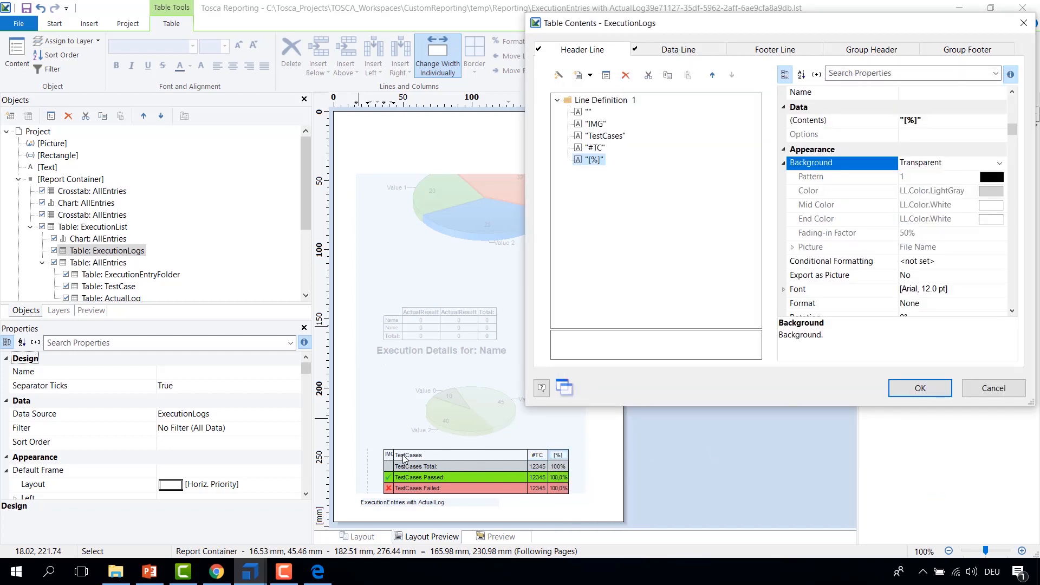
{"action": "left_click", "coordinate": [921, 388]}
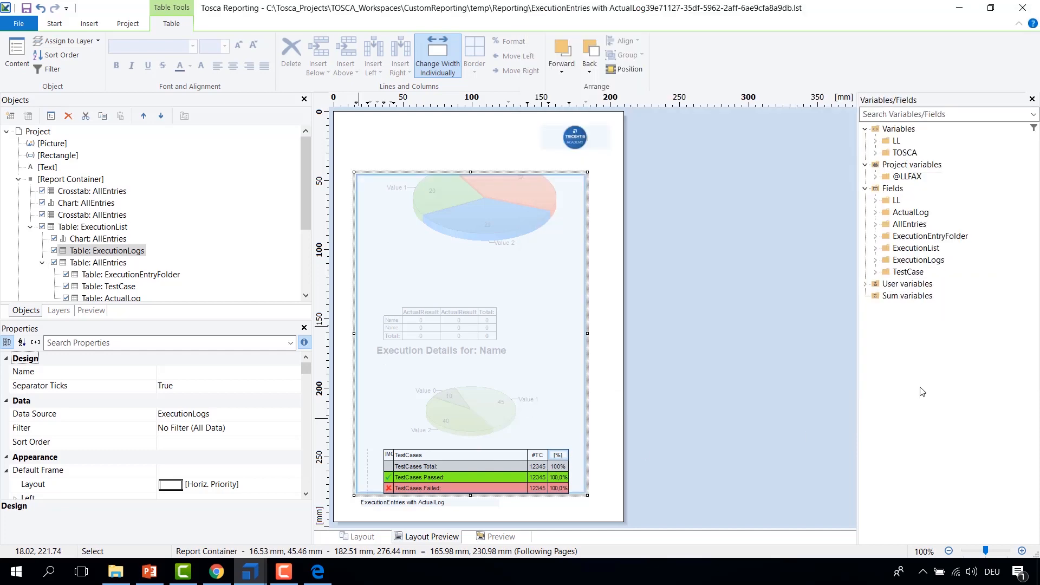
Step: Close the designer and print the JSON Example execution report to a PDF named MOOC_6 in MOOC_Reporting
{"action": "left_click", "coordinate": [25, 8]}
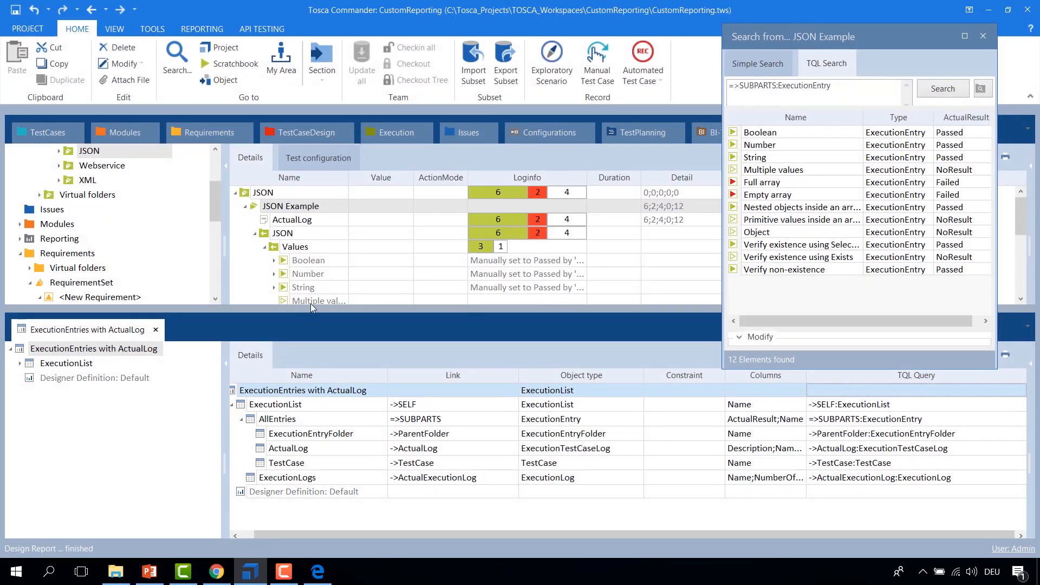
{"action": "right_click", "coordinate": [257, 209]}
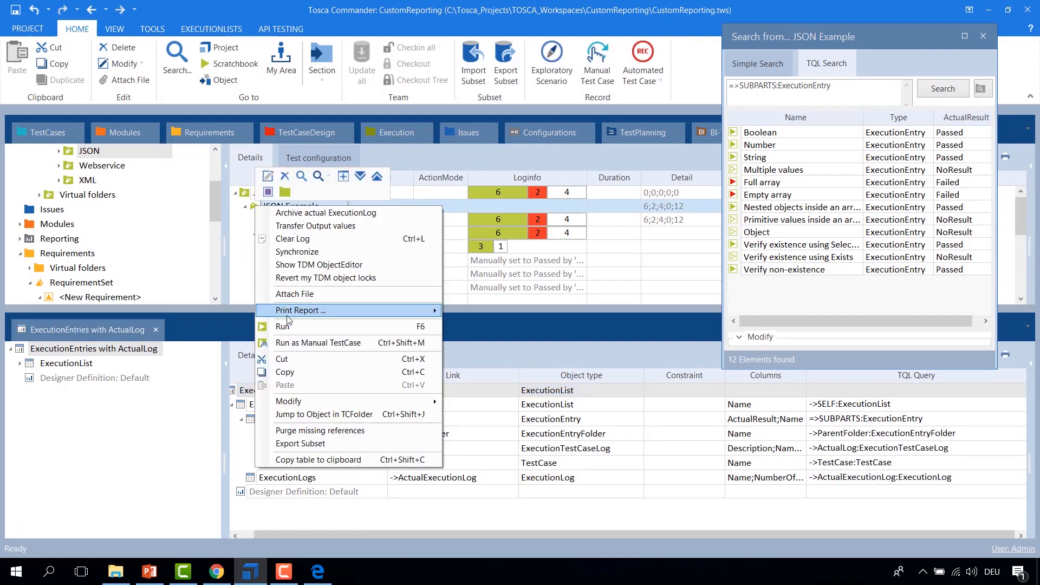
{"action": "mouse_move", "coordinate": [304, 314]}
{"action": "left_click", "coordinate": [519, 313]}
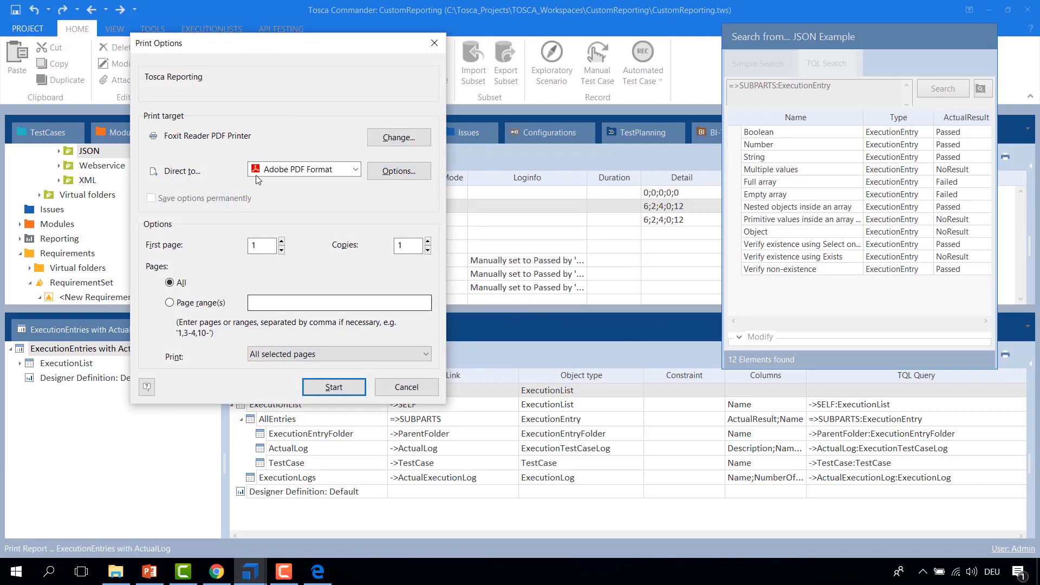
{"action": "left_click", "coordinate": [334, 387]}
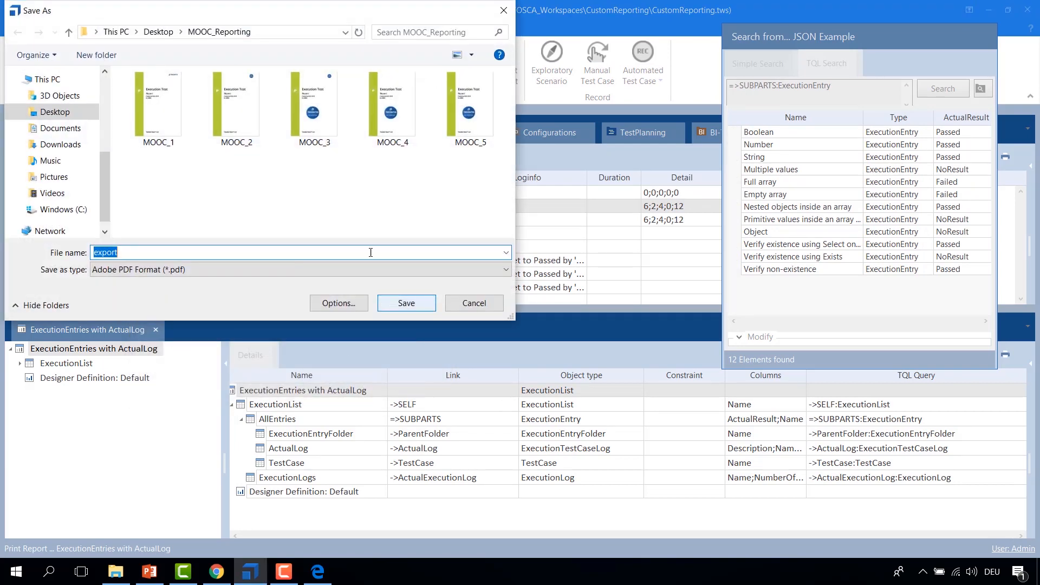
{"action": "left_click", "coordinate": [158, 255]}
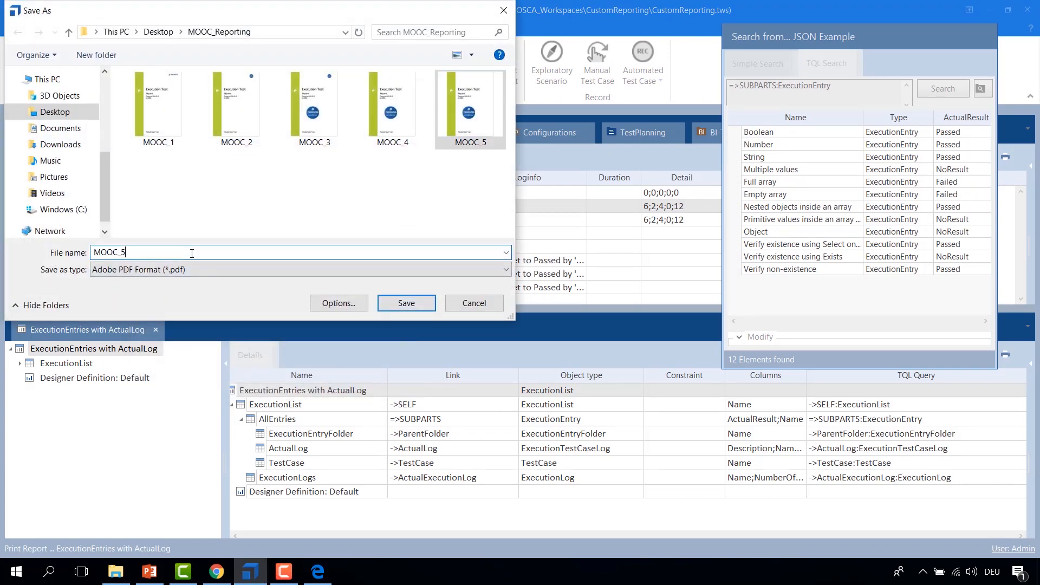
{"action": "key", "text": "BackSpace"}
{"action": "type", "text": "6"}
{"action": "left_click", "coordinate": [415, 307]}
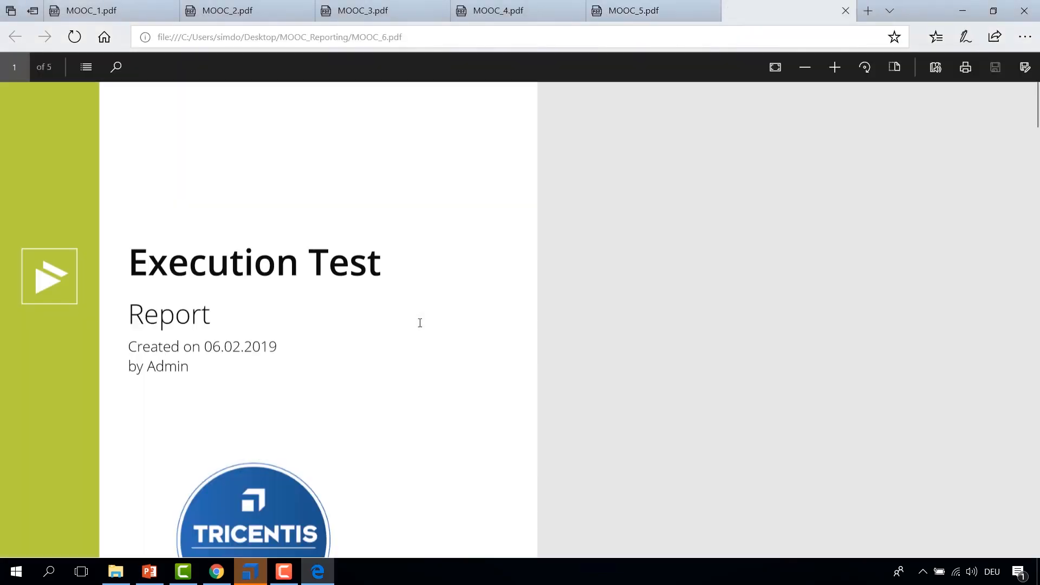
Step: Scroll through the MOOC_6 PDF to examine the test case summary table and its header row
{"action": "scroll", "coordinate": [498, 328], "scroll_direction": "down", "scroll_amount": 3}
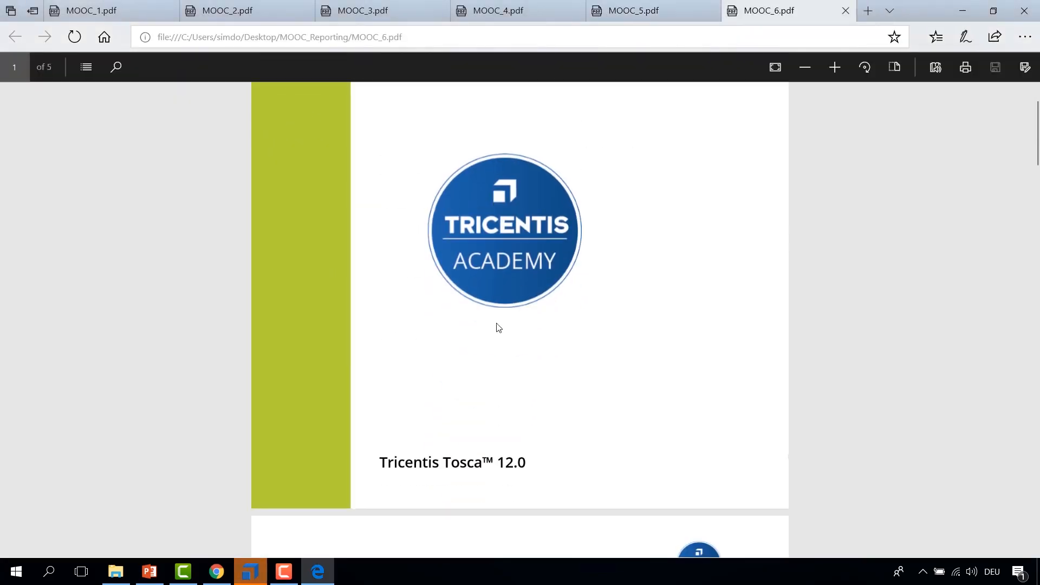
{"action": "scroll", "coordinate": [496, 326], "scroll_direction": "down", "scroll_amount": 4, "text": "ctrl"}
{"action": "scroll", "coordinate": [504, 317], "scroll_direction": "down", "scroll_amount": 3}
{"action": "scroll", "coordinate": [513, 304], "scroll_direction": "down", "scroll_amount": 5}
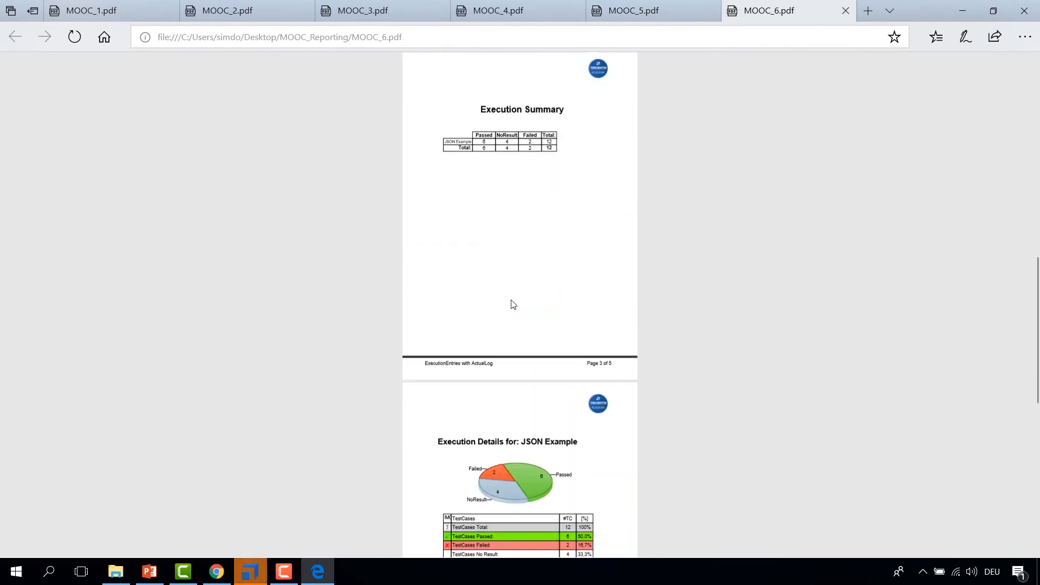
{"action": "scroll", "coordinate": [498, 379], "scroll_direction": "up", "scroll_amount": 2, "text": "ctrl"}
{"action": "scroll", "coordinate": [498, 380], "scroll_direction": "up", "scroll_amount": 3, "text": "ctrl"}
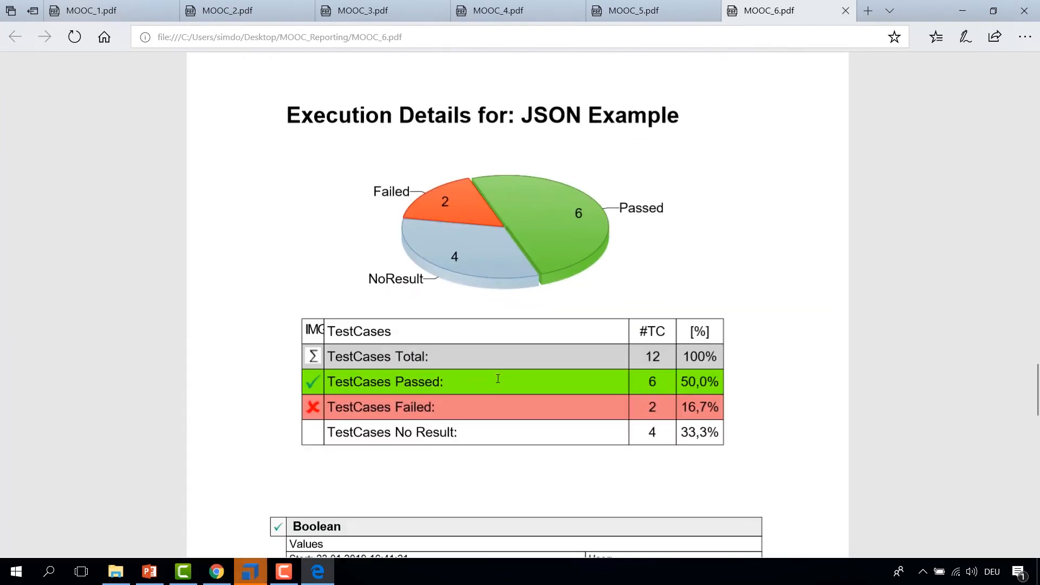
{"action": "left_click_drag", "start_coordinate": [305, 331], "coordinate": [330, 333]}
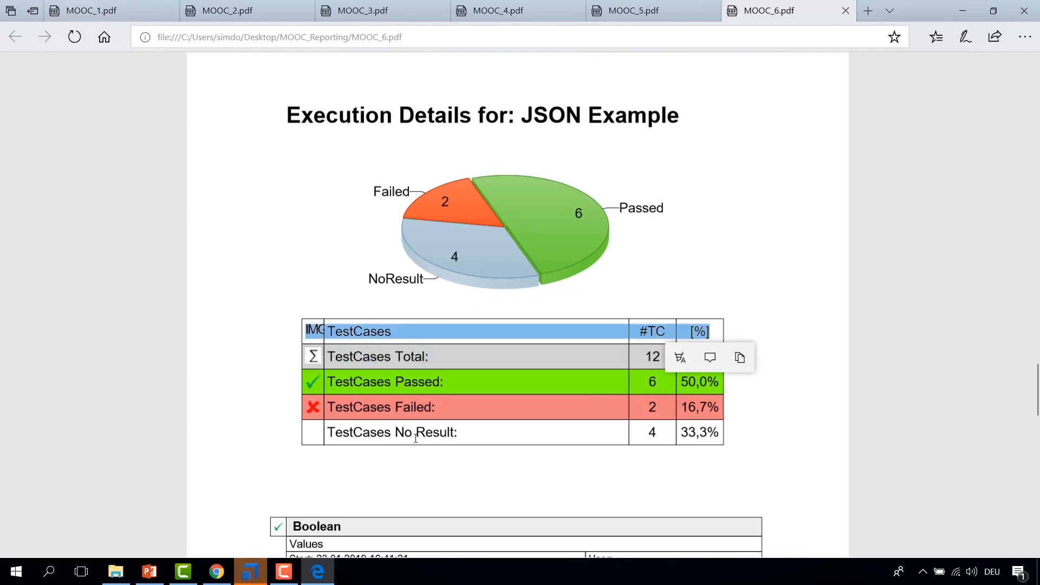
{"action": "left_click", "coordinate": [444, 454]}
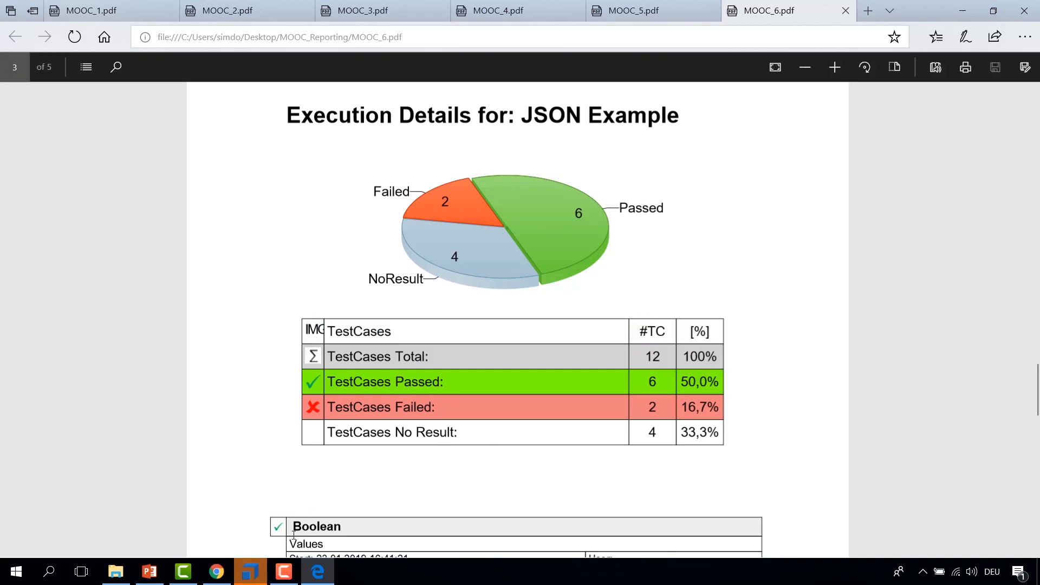
Step: Open the ExecutionEntries with ActualLog report definition in the report designer
{"action": "left_click", "coordinate": [250, 572]}
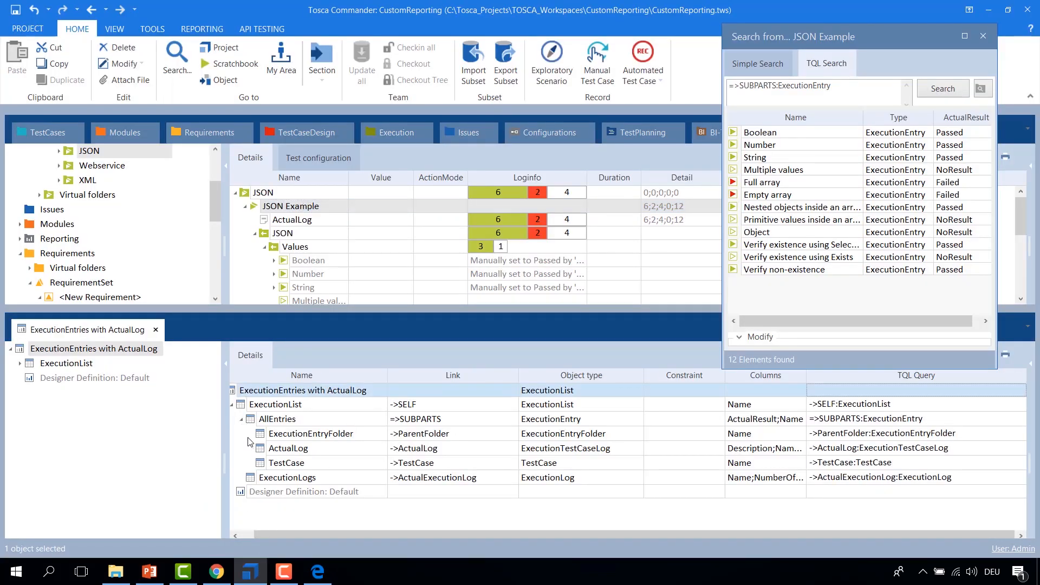
{"action": "right_click", "coordinate": [242, 394]}
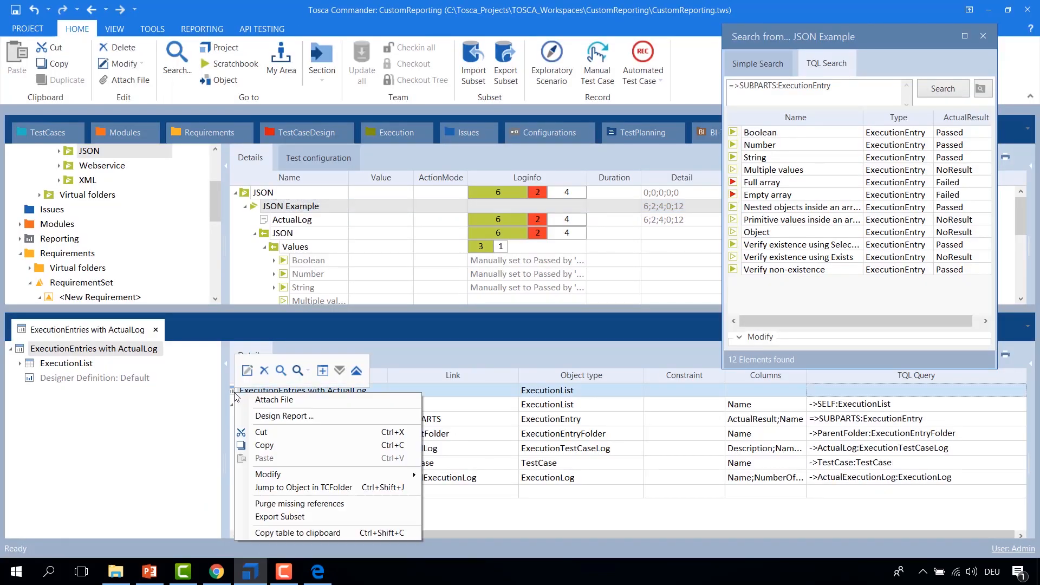
{"action": "left_click", "coordinate": [262, 415]}
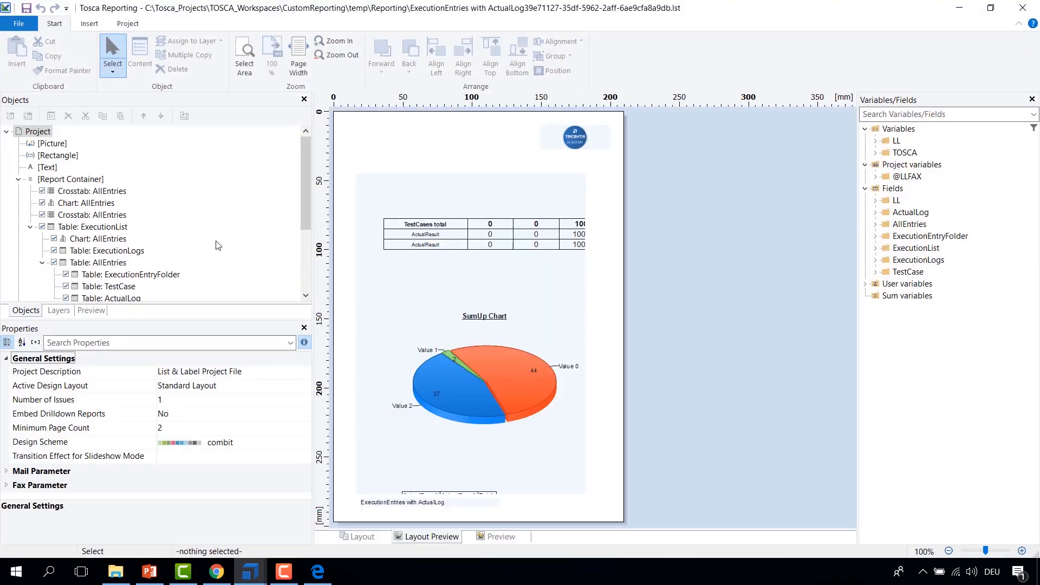
Step: Inspect the ExecutionList and AllEntries tables and their sub-tables in the designer's object tree
{"action": "left_click", "coordinate": [106, 263]}
{"action": "scroll", "coordinate": [112, 256], "scroll_direction": "down", "scroll_amount": 2}
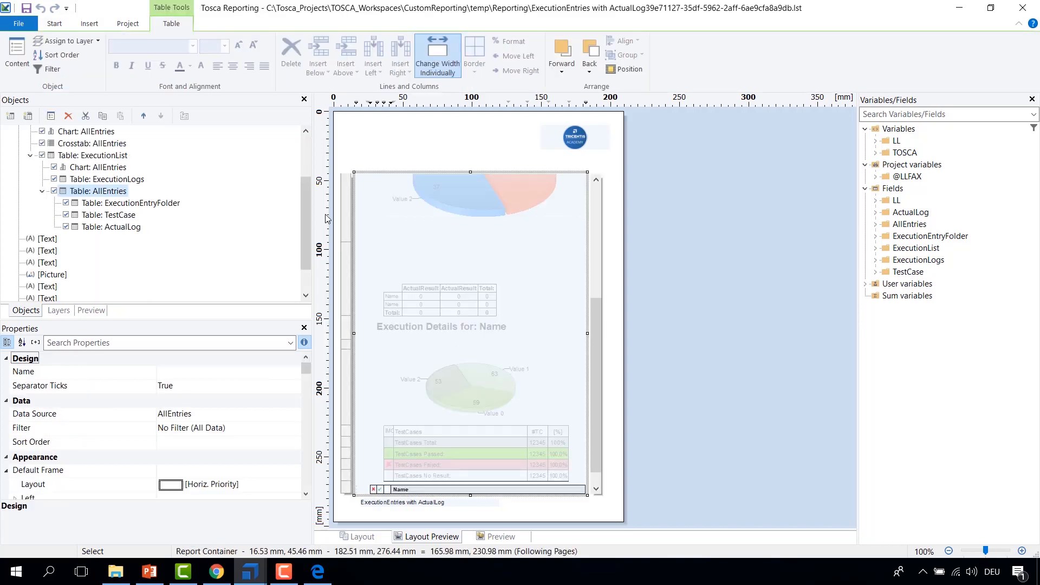
{"action": "left_click_drag", "start_coordinate": [305, 217], "coordinate": [304, 203]}
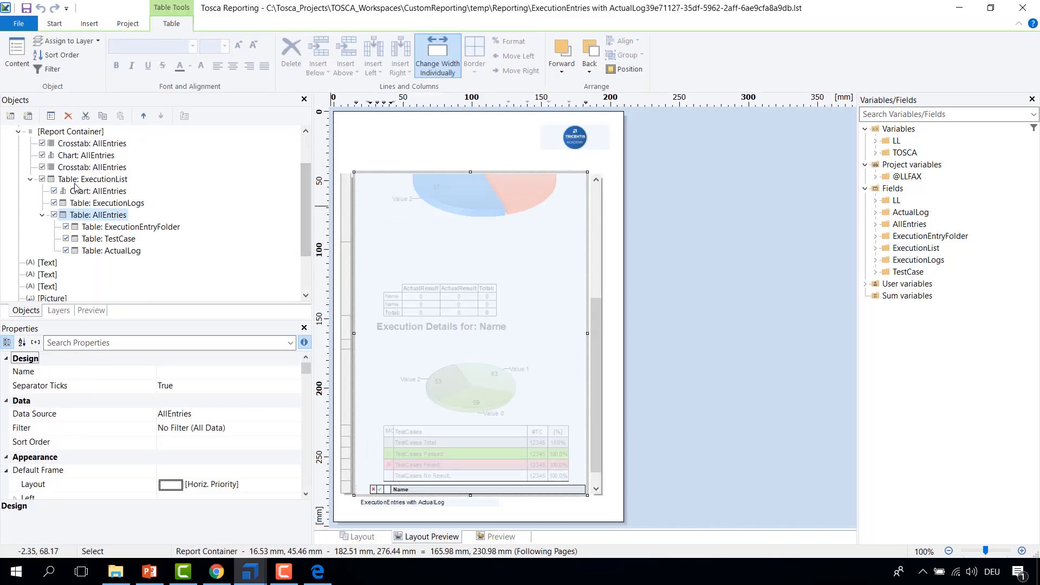
{"action": "left_click", "coordinate": [107, 179]}
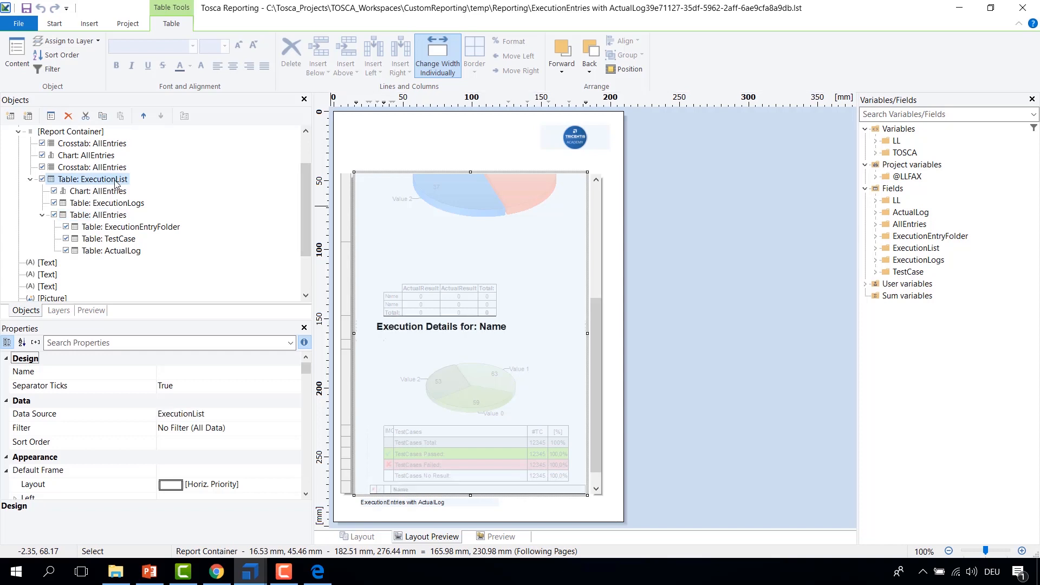
{"action": "left_click", "coordinate": [98, 215]}
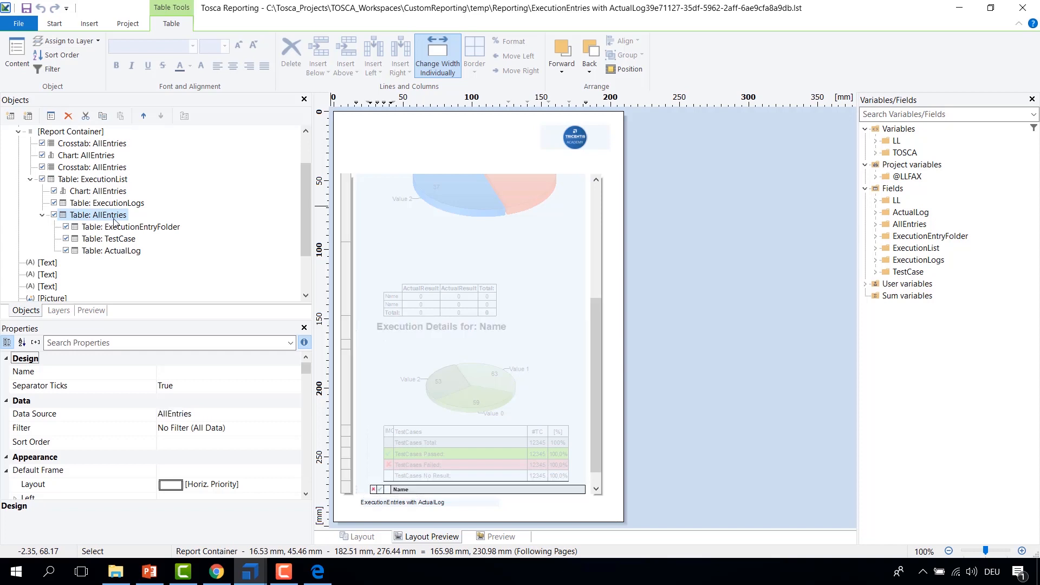
{"action": "left_click", "coordinate": [140, 229]}
{"action": "left_click", "coordinate": [117, 251]}
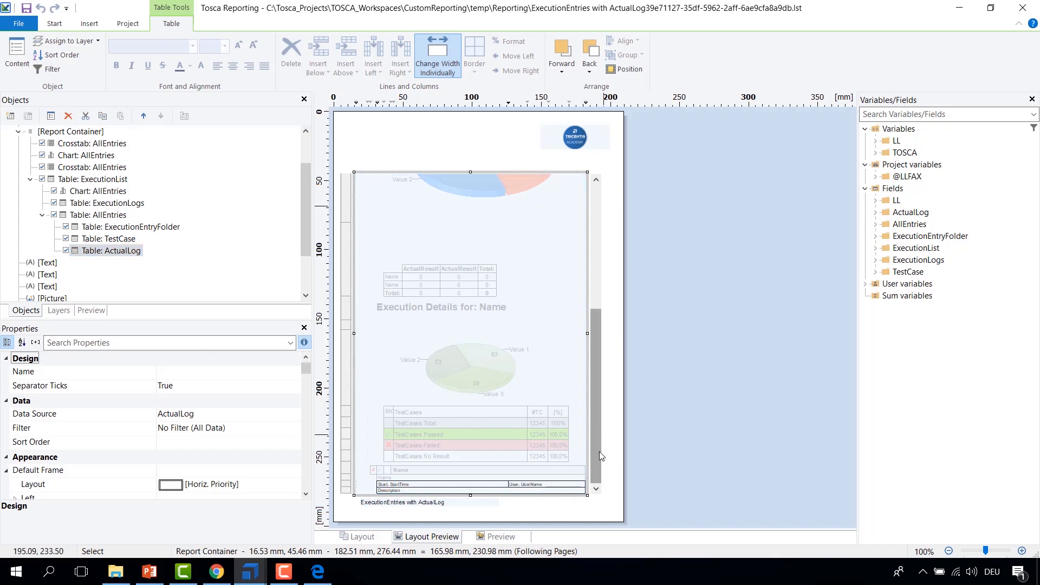
Step: Deactivate the AllEntries chart and the second AllEntries crosstab, then review the ExecutionList child objects
{"action": "left_click", "coordinate": [42, 155]}
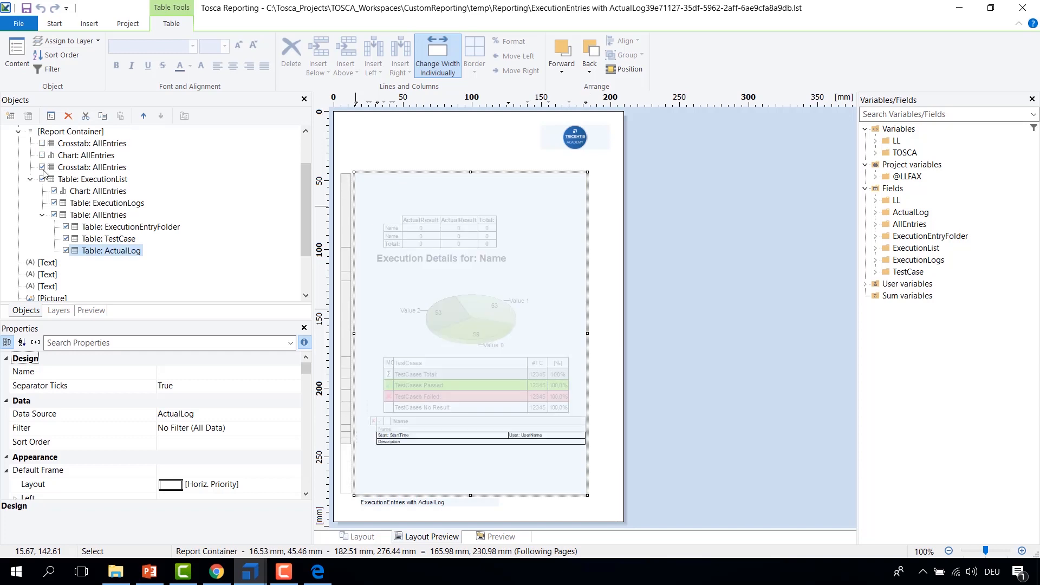
{"action": "left_click", "coordinate": [43, 167]}
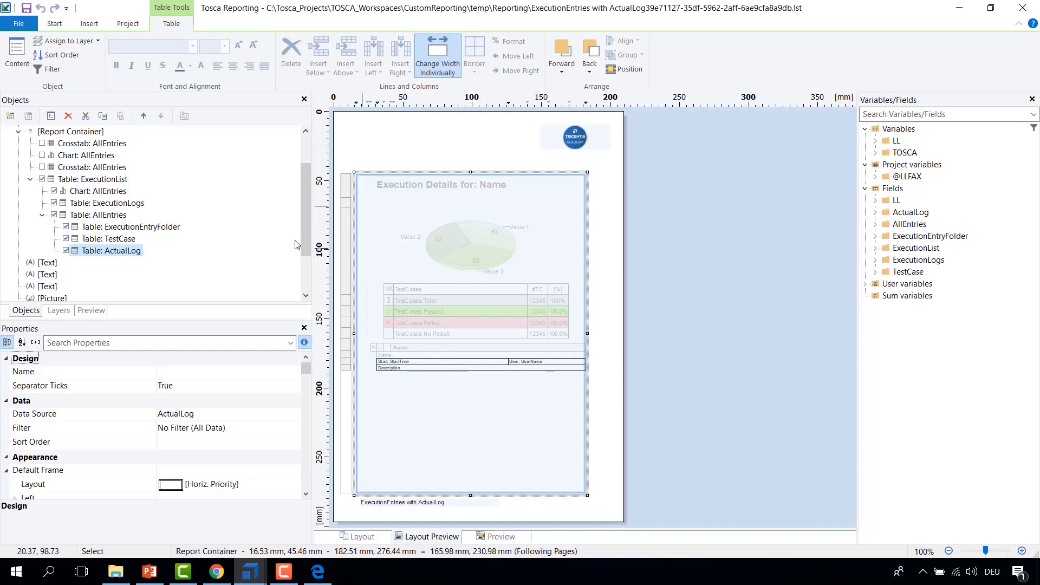
{"action": "left_click", "coordinate": [61, 180]}
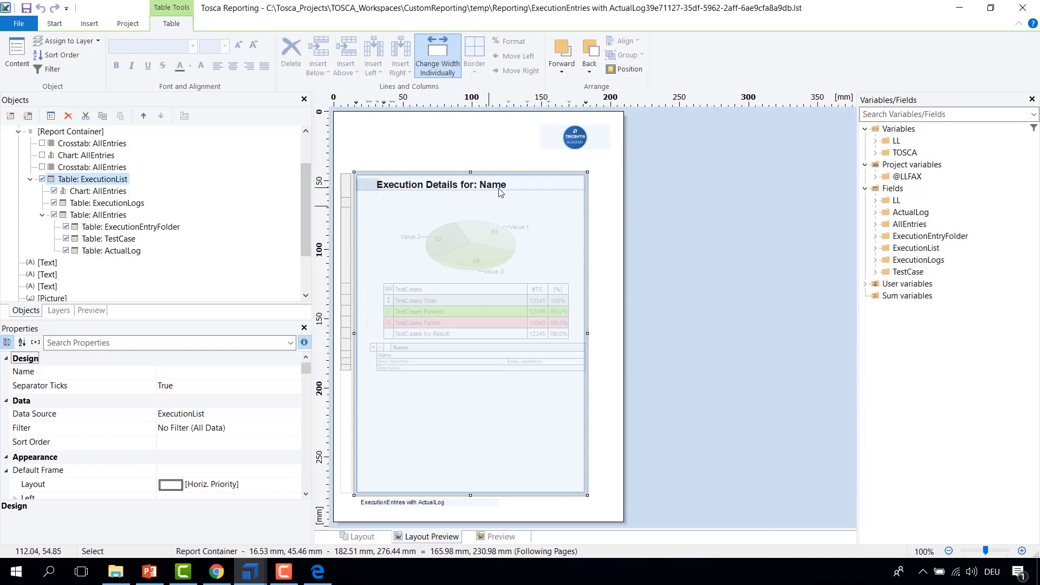
{"action": "left_click", "coordinate": [73, 216]}
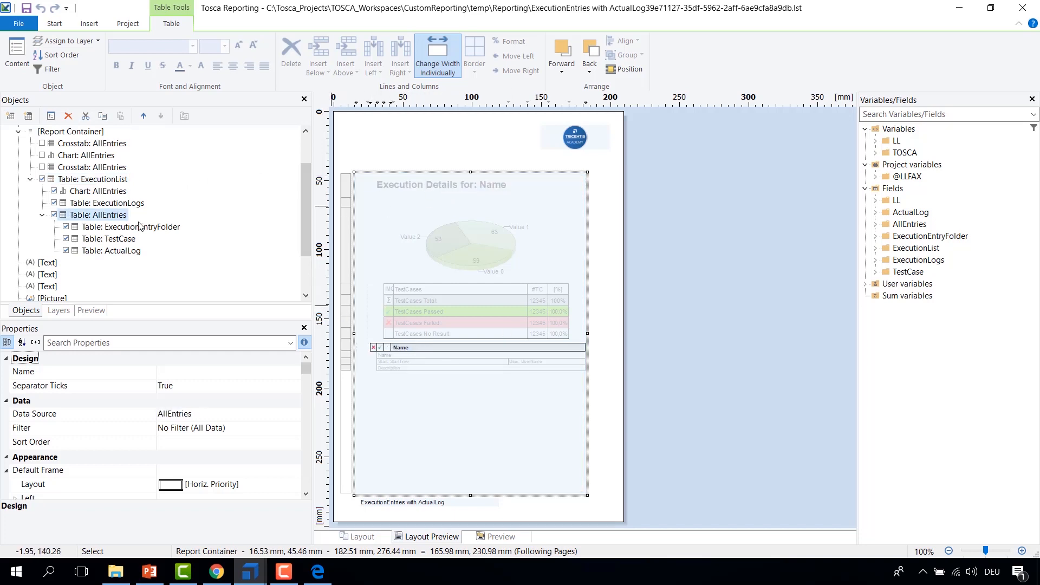
{"action": "left_click", "coordinate": [80, 203]}
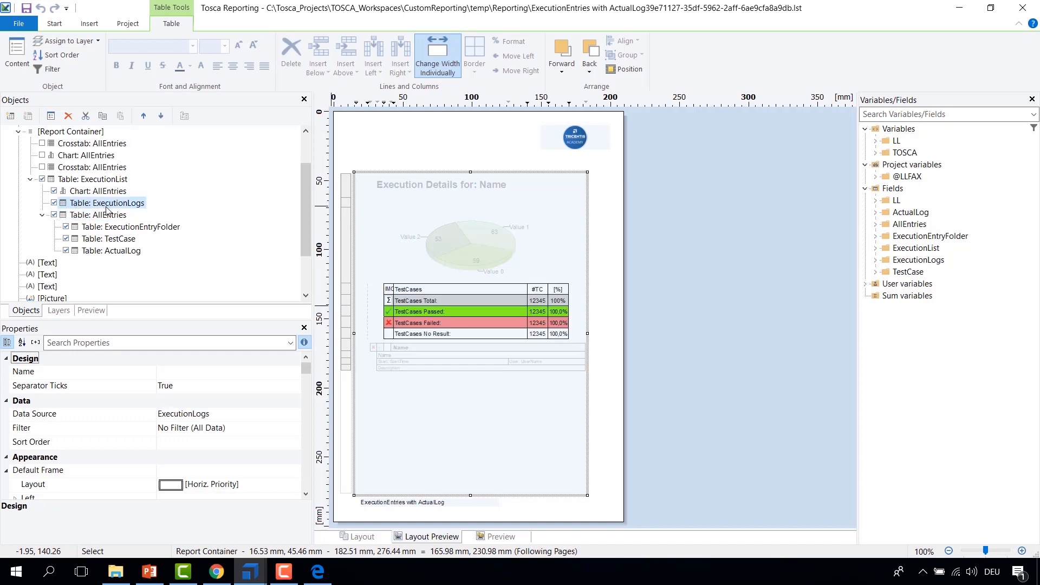
{"action": "left_click", "coordinate": [113, 193]}
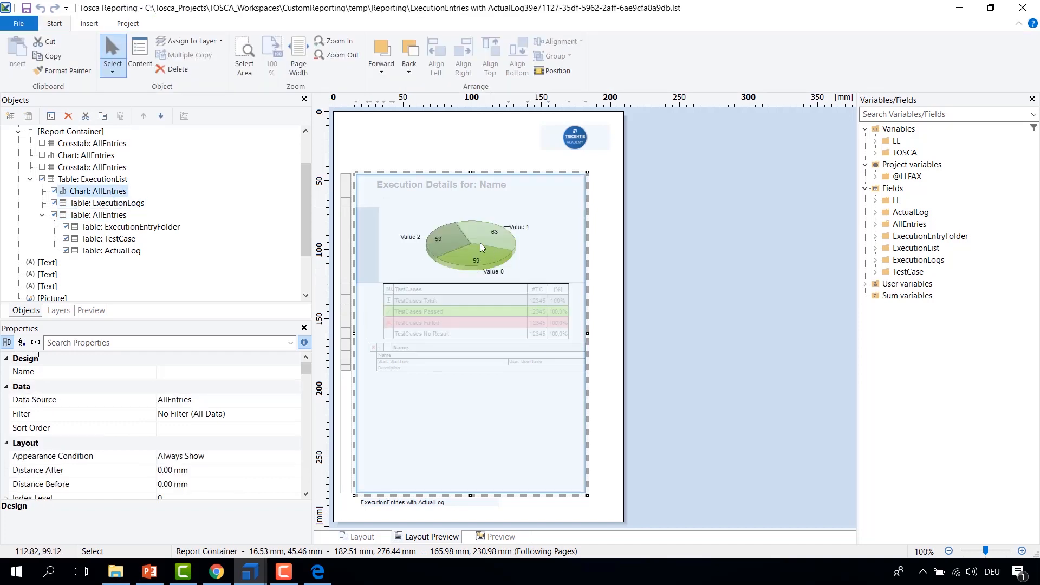
{"action": "left_click", "coordinate": [81, 204]}
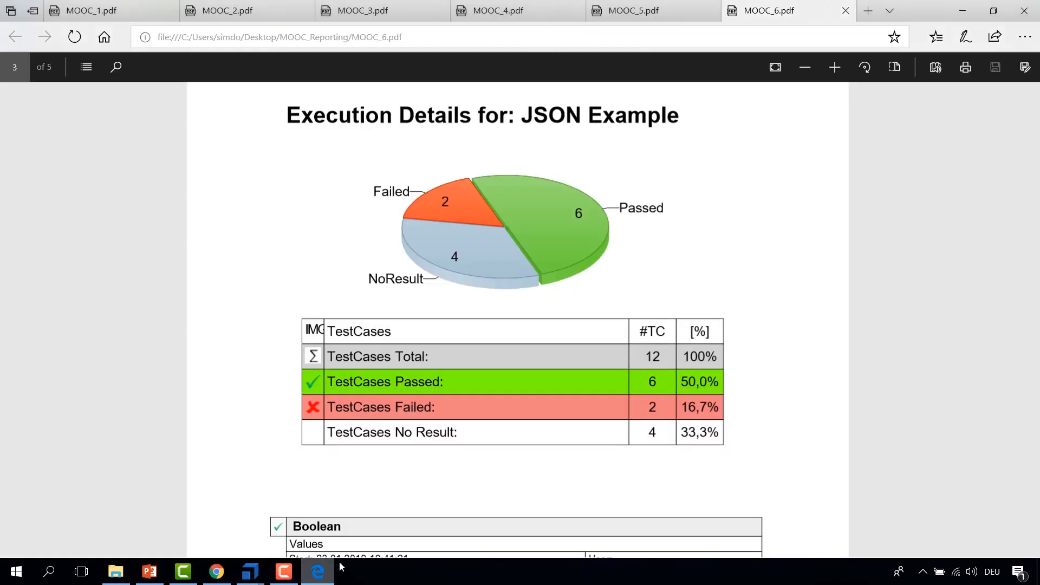
Step: Examine the MOOC_6 PDF's summary table and the Boolean test case block for comparison with the design
{"action": "left_click", "coordinate": [317, 572]}
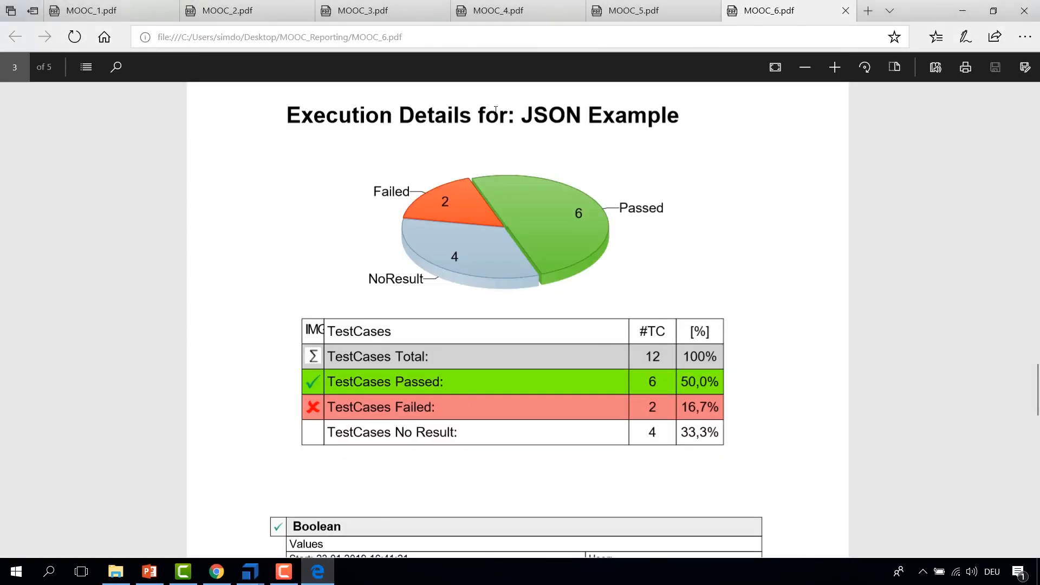
{"action": "left_click_drag", "start_coordinate": [325, 130], "coordinate": [656, 434]}
{"action": "left_click", "coordinate": [558, 461]}
{"action": "scroll", "coordinate": [485, 387], "scroll_direction": "down", "scroll_amount": 2}
{"action": "scroll", "coordinate": [485, 387], "scroll_direction": "down", "scroll_amount": 4}
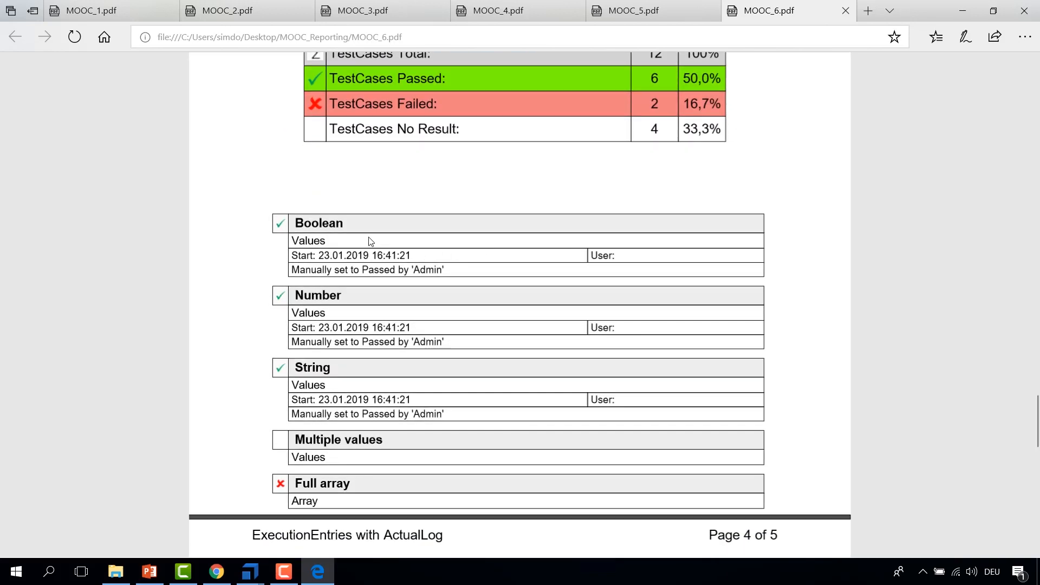
{"action": "double_click", "coordinate": [297, 222]}
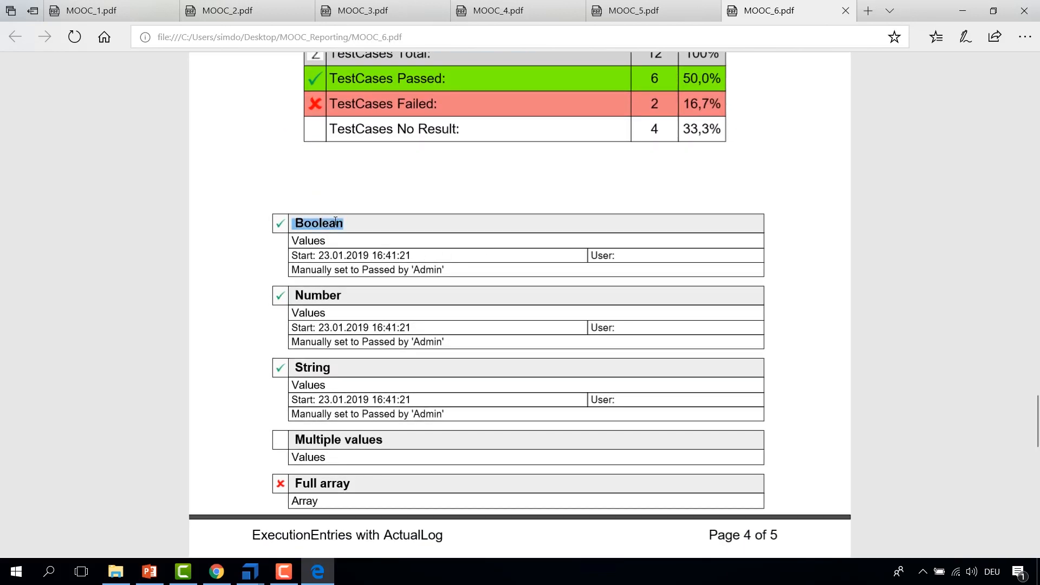
{"action": "left_click", "coordinate": [294, 240]}
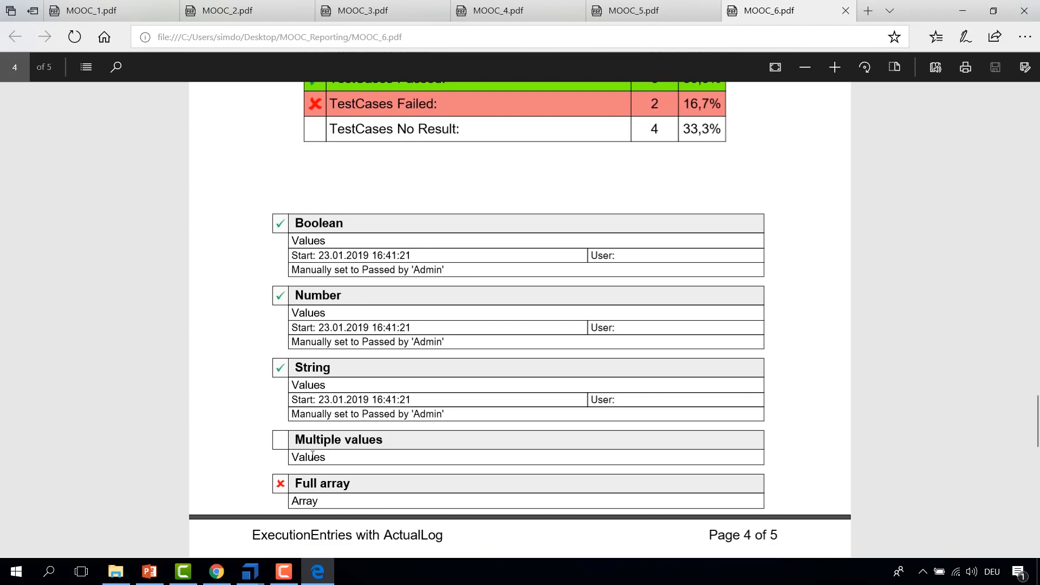
Step: Review the ExecutionLogs, AllEntries, ExecutionEntryFolder, TestCase and ActualLog tables in the designer's object tree
{"action": "mouse_move", "coordinate": [262, 569]}
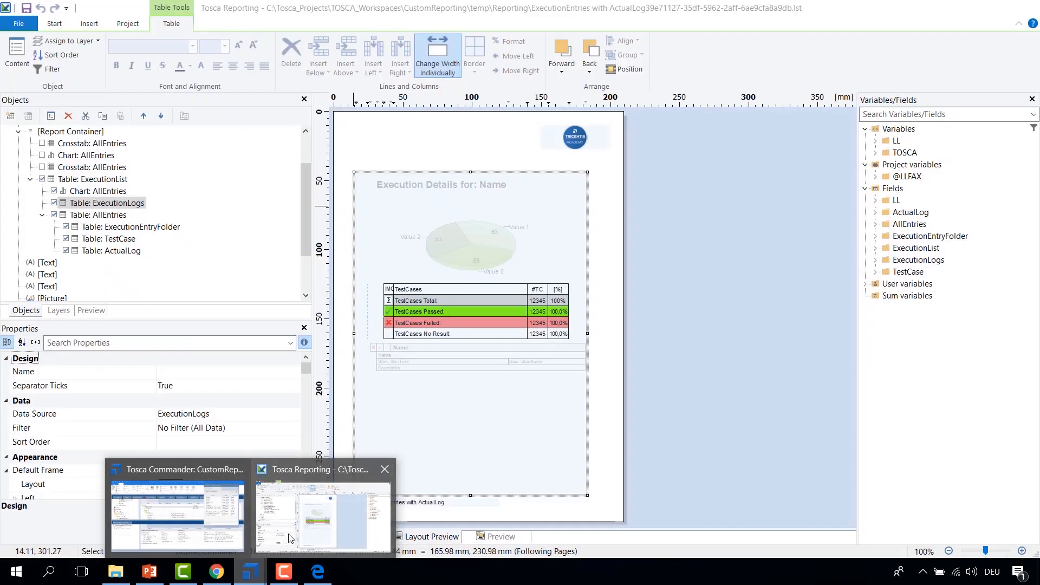
{"action": "left_click", "coordinate": [291, 540]}
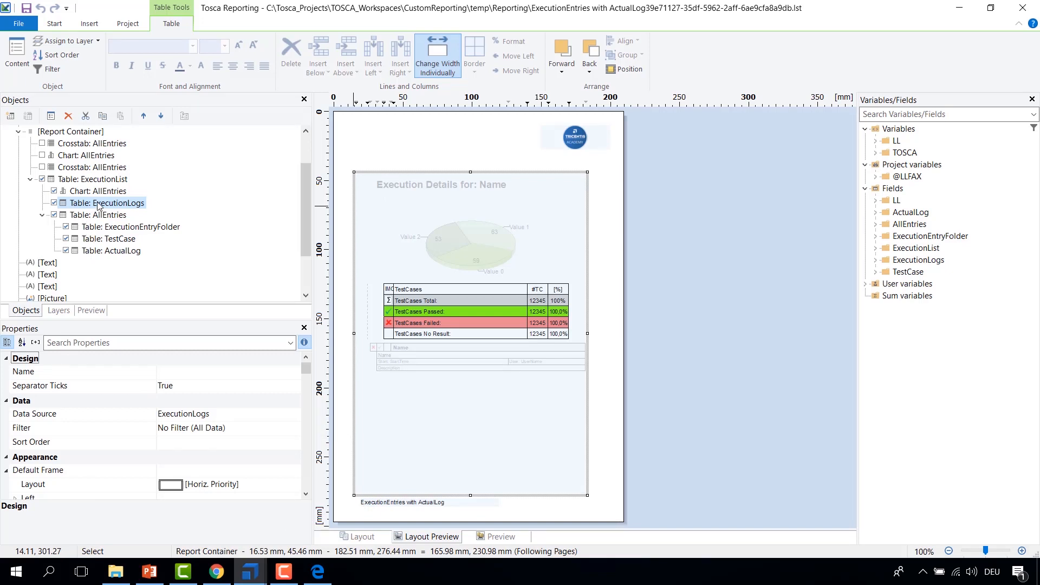
{"action": "left_click", "coordinate": [114, 216]}
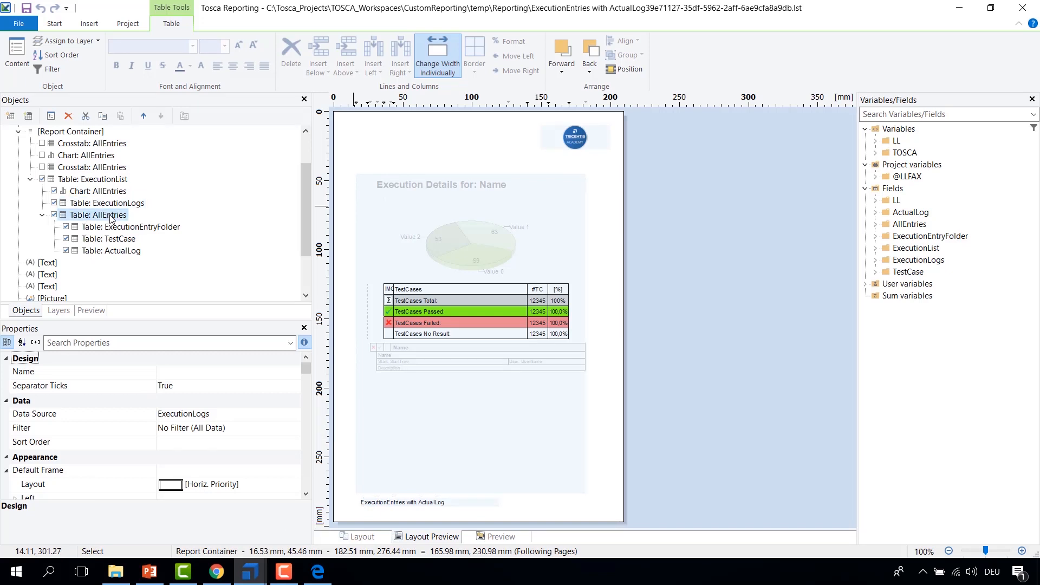
{"action": "left_click", "coordinate": [91, 180]}
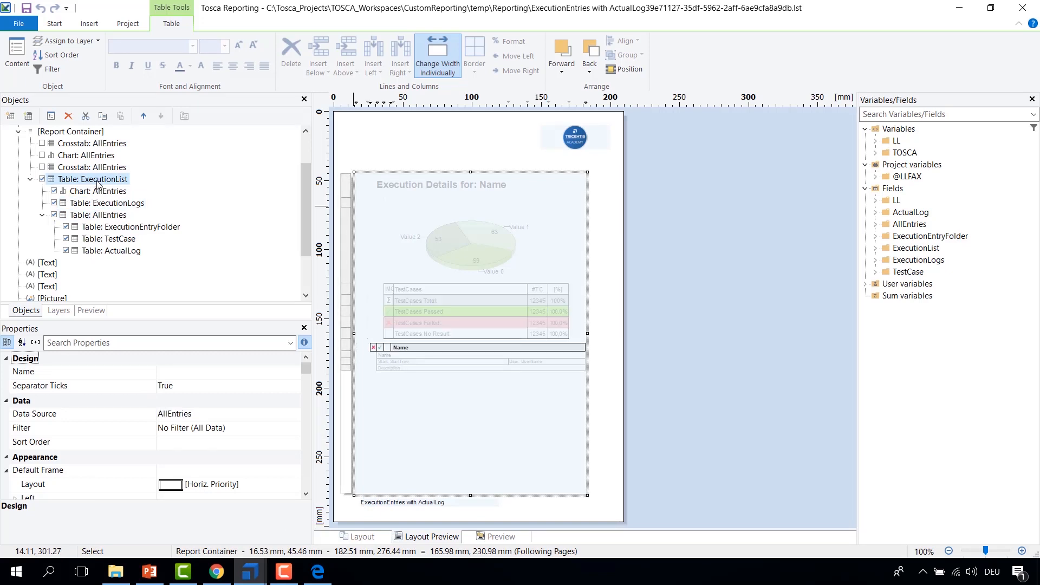
{"action": "left_click", "coordinate": [89, 215]}
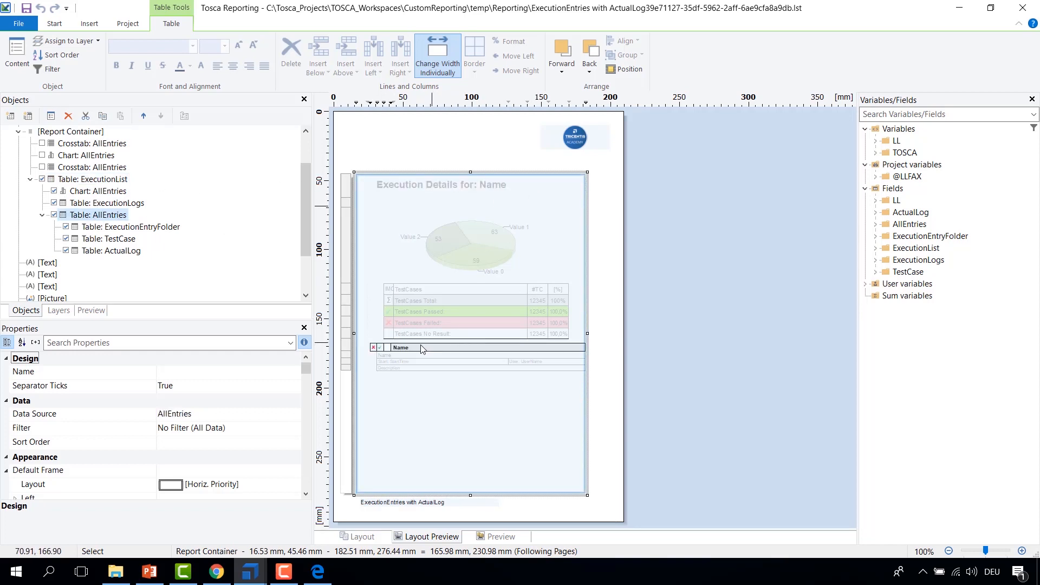
{"action": "left_click", "coordinate": [102, 229]}
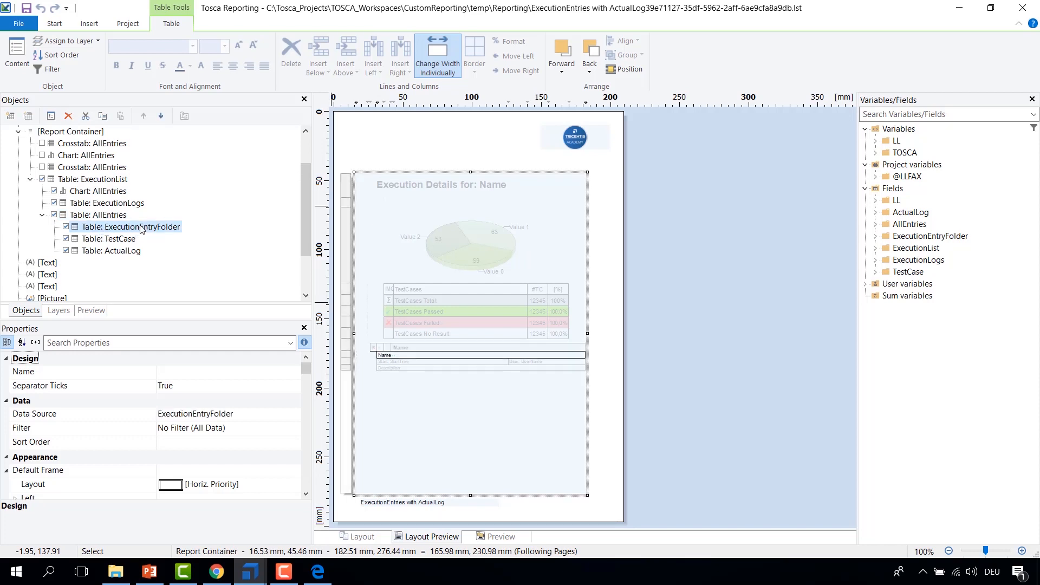
{"action": "left_click", "coordinate": [106, 239]}
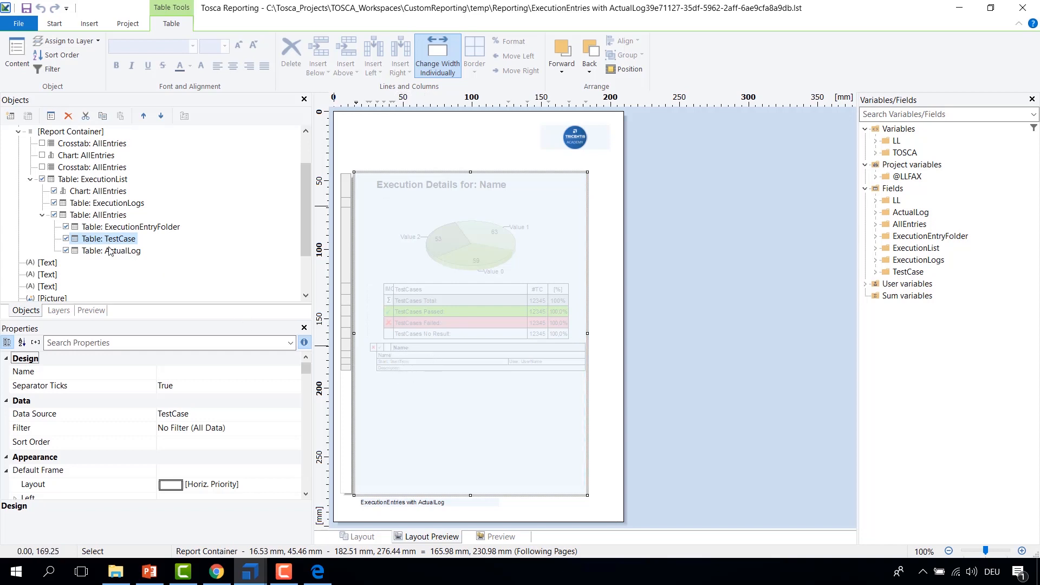
{"action": "left_click", "coordinate": [79, 253]}
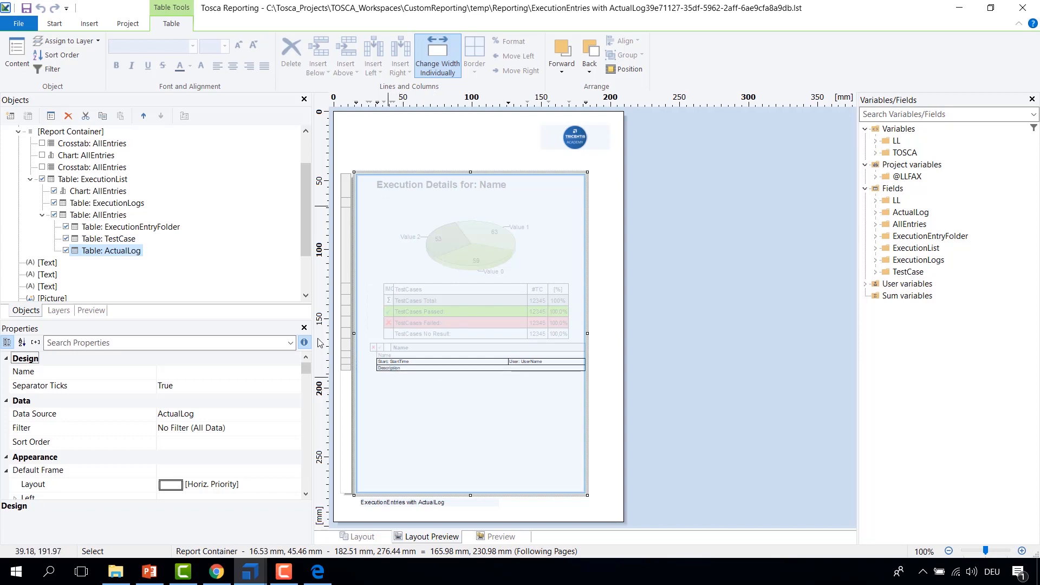
{"action": "left_click", "coordinate": [93, 216]}
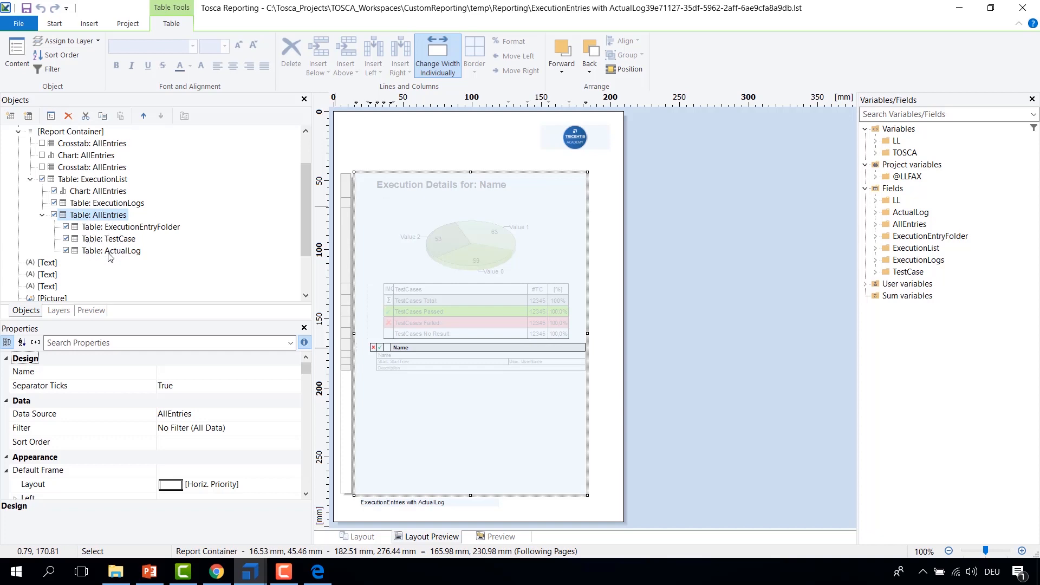
Step: Close the report designer
{"action": "left_click", "coordinate": [318, 578]}
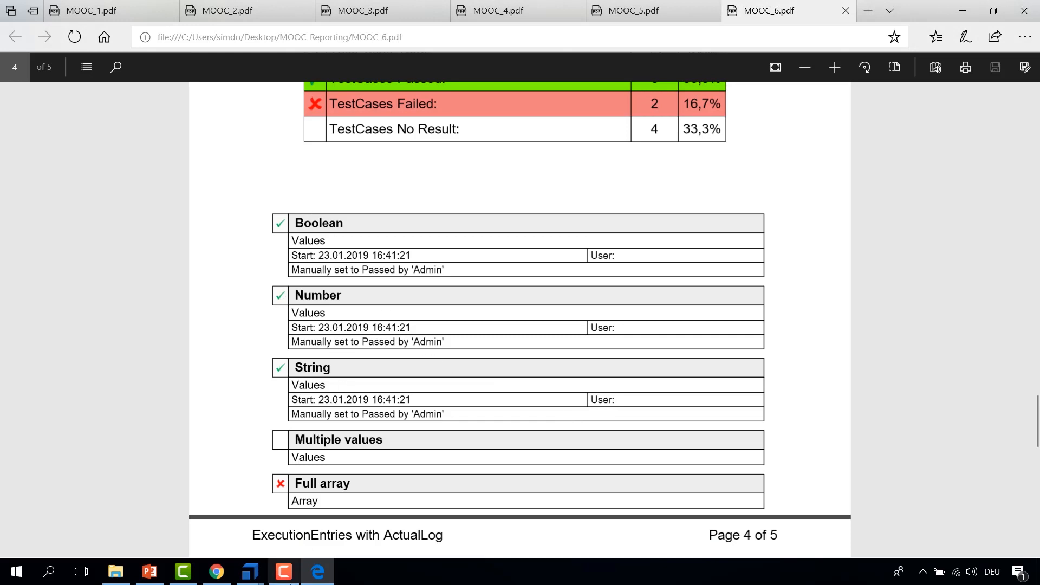
{"action": "mouse_move", "coordinate": [256, 577]}
{"action": "left_click", "coordinate": [283, 525]}
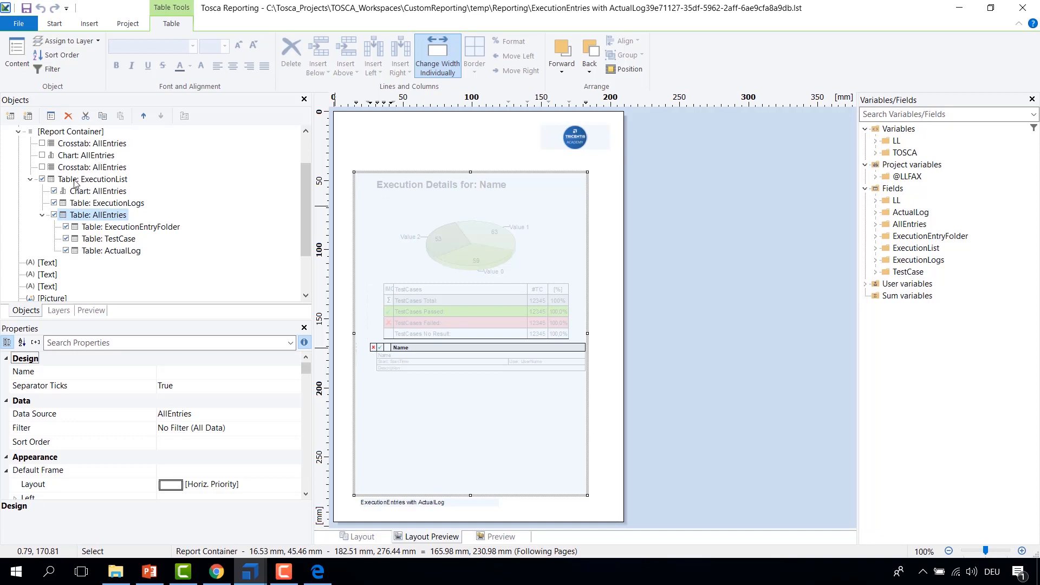
{"action": "left_click", "coordinate": [4, 8]}
{"action": "left_click", "coordinate": [2, 11]}
Step: Select the TBox XEngines execution list and expand its JSON, Webservice and XML example folders
{"action": "left_click", "coordinate": [255, 203]}
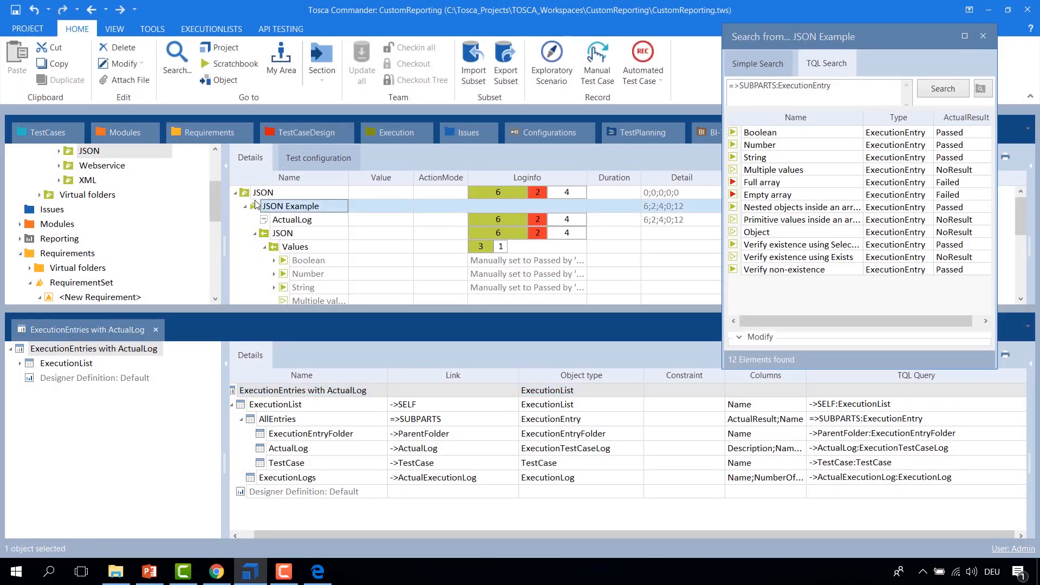
{"action": "left_click", "coordinate": [245, 207]}
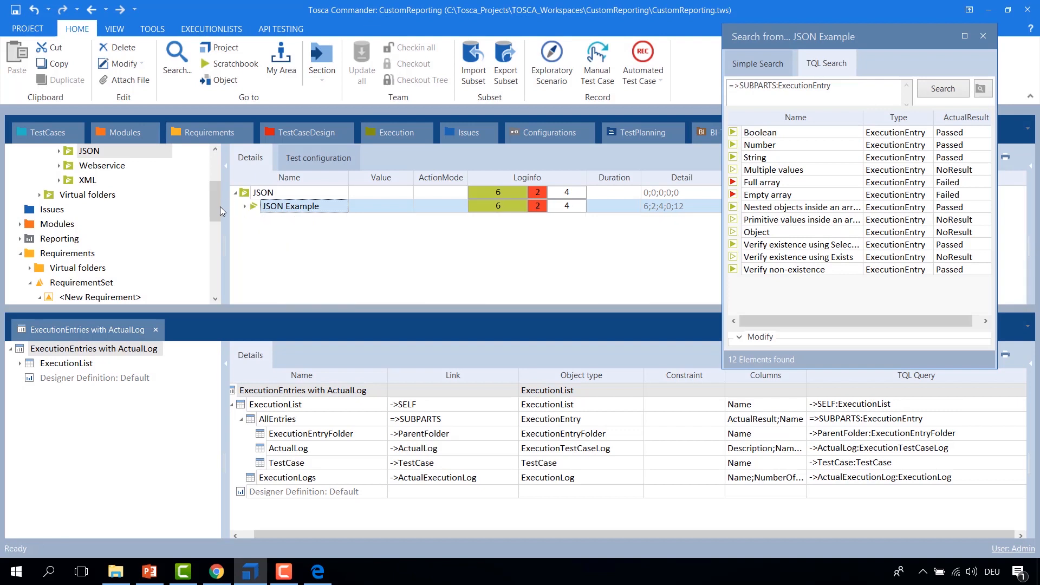
{"action": "scroll", "coordinate": [214, 196], "scroll_direction": "up", "scroll_amount": 1}
{"action": "scroll", "coordinate": [214, 197], "scroll_direction": "up", "scroll_amount": 1}
{"action": "left_click", "coordinate": [97, 195]}
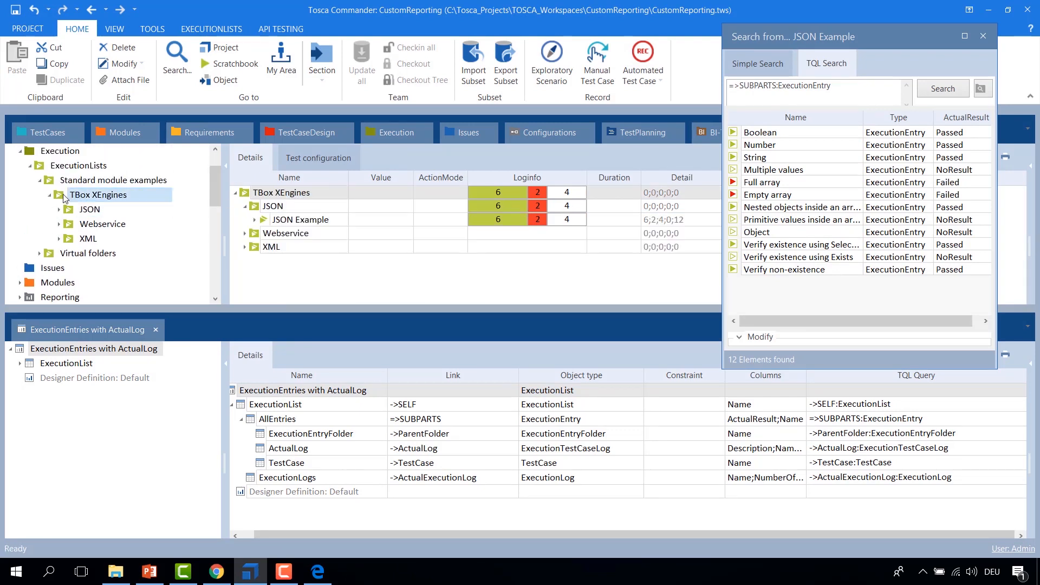
{"action": "left_click", "coordinate": [245, 247]}
{"action": "left_click", "coordinate": [244, 234]}
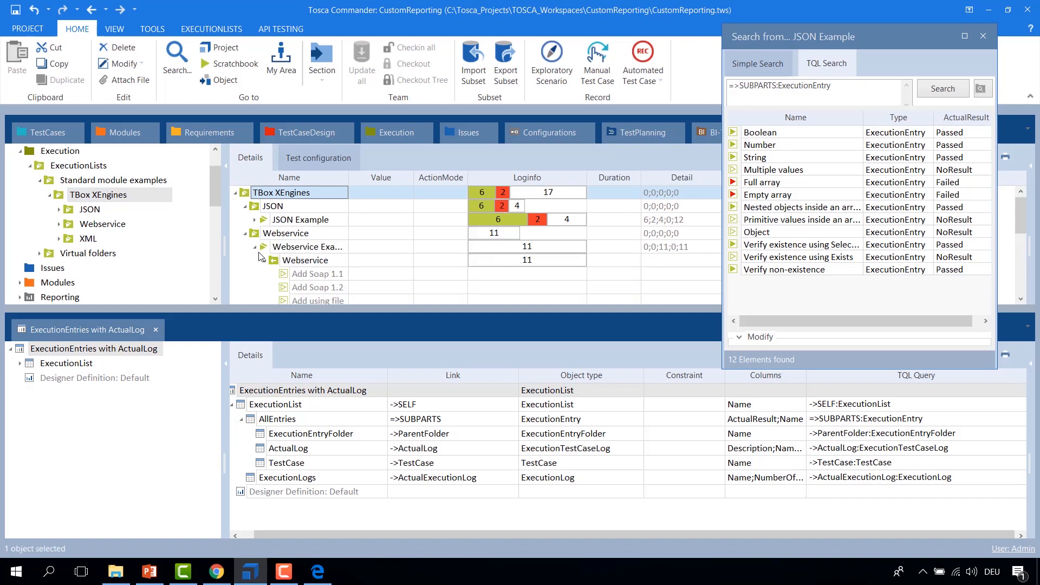
{"action": "left_click", "coordinate": [255, 248]}
{"action": "left_click", "coordinate": [253, 274]}
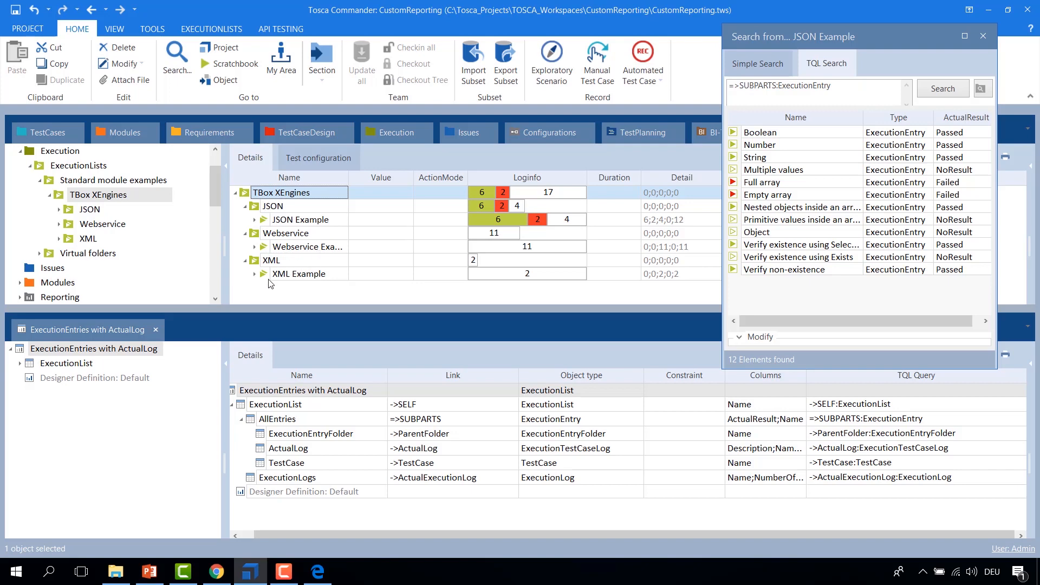
Step: Print the TBox XEngines execution list with the ExecutionEntries with ActualLog report as a PDF named MOOC_7
{"action": "right_click", "coordinate": [243, 195]}
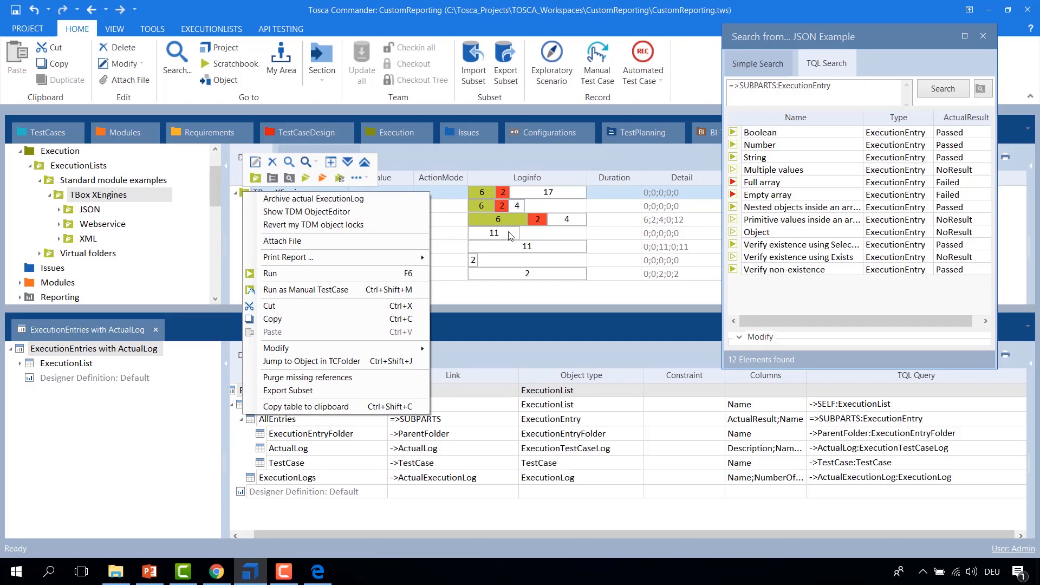
{"action": "mouse_move", "coordinate": [411, 257]}
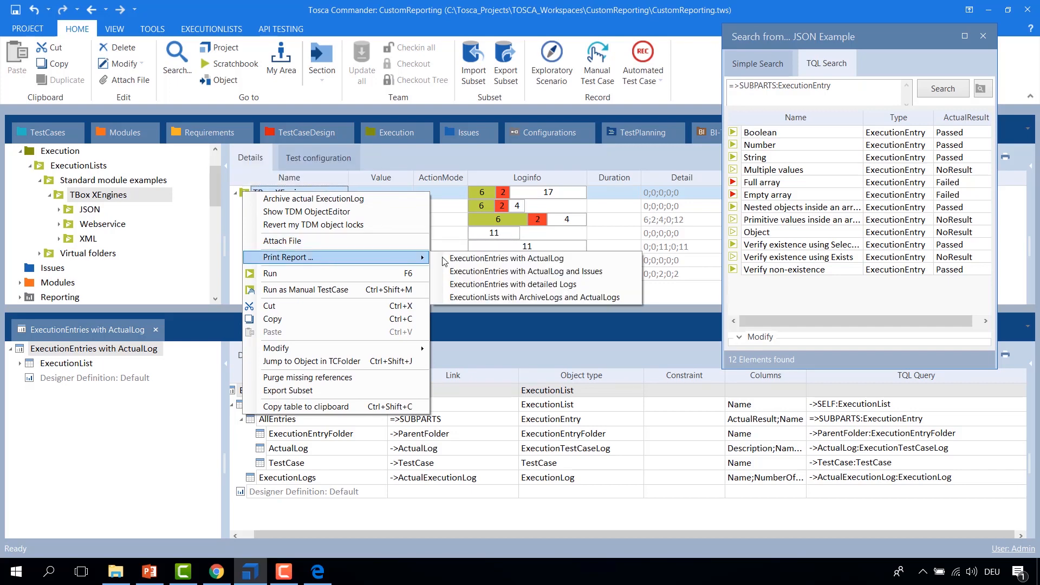
{"action": "left_click", "coordinate": [487, 258]}
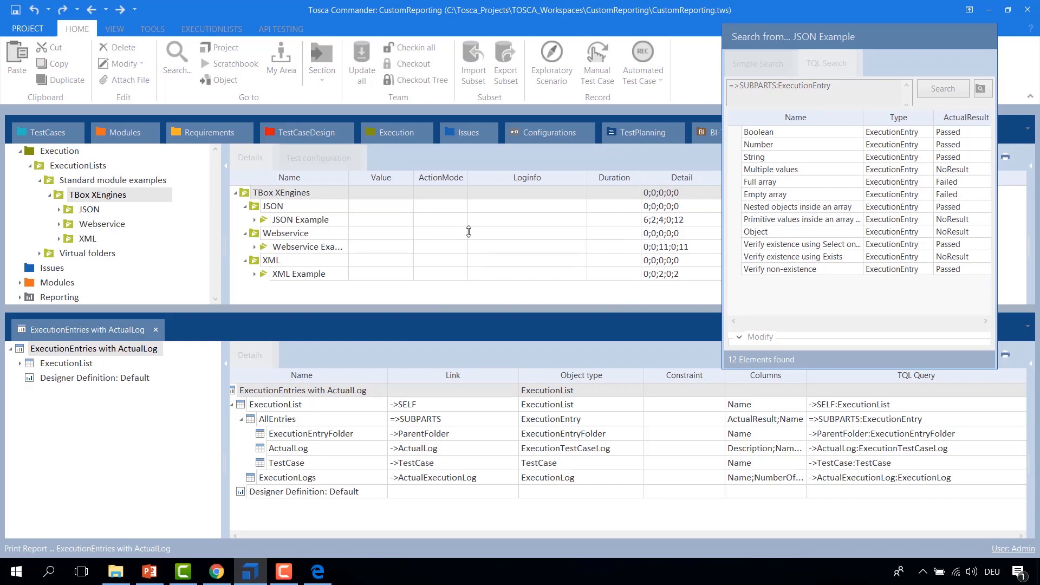
{"action": "left_click", "coordinate": [334, 387]}
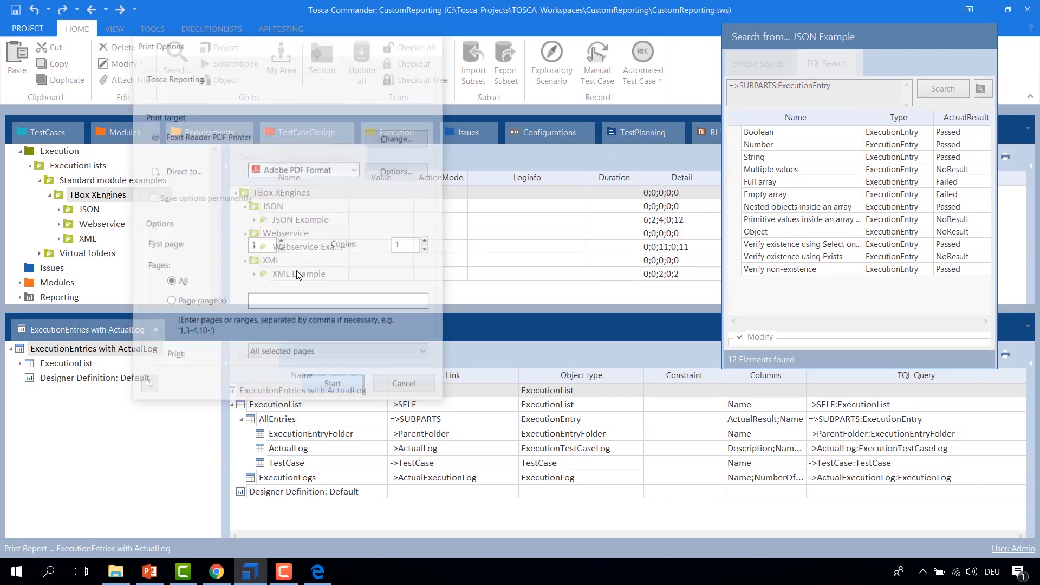
{"action": "left_click", "coordinate": [146, 226]}
{"action": "left_click", "coordinate": [180, 252]}
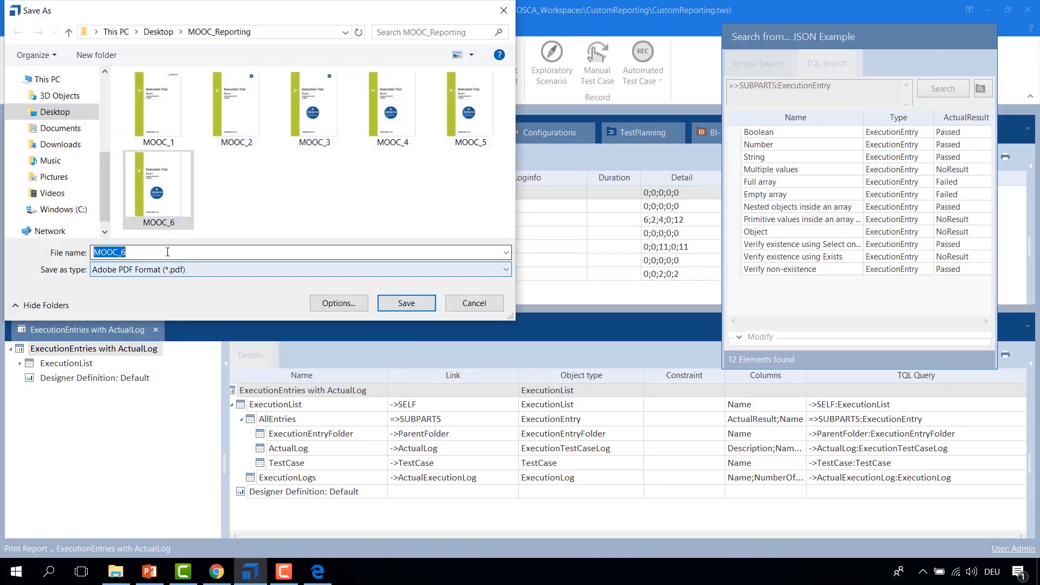
{"action": "key", "text": "BackSpace"}
{"action": "type", "text": "7"}
{"action": "key", "text": "Return"}
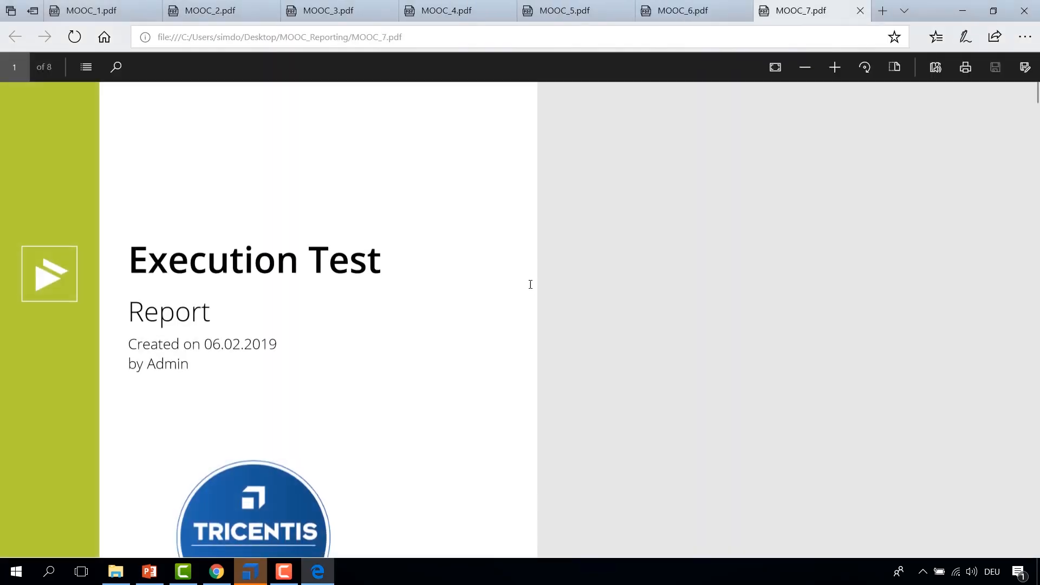
Step: Examine the MOOC_7 PDF's title page, overall summary table, pie chart and per-folder summary table
{"action": "scroll", "coordinate": [497, 296], "scroll_direction": "down", "scroll_amount": 3}
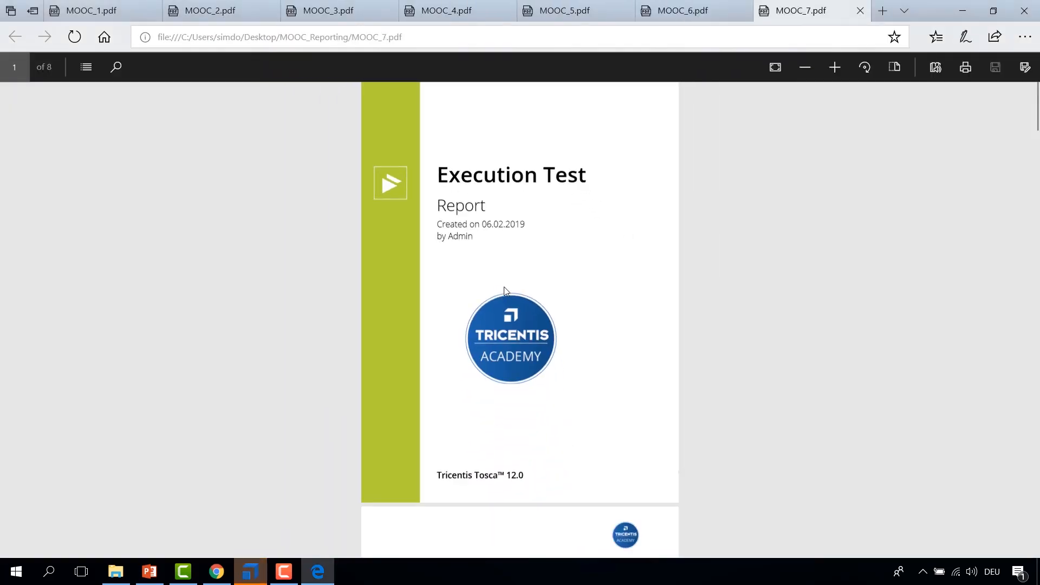
{"action": "scroll", "coordinate": [477, 320], "scroll_direction": "down", "scroll_amount": 5}
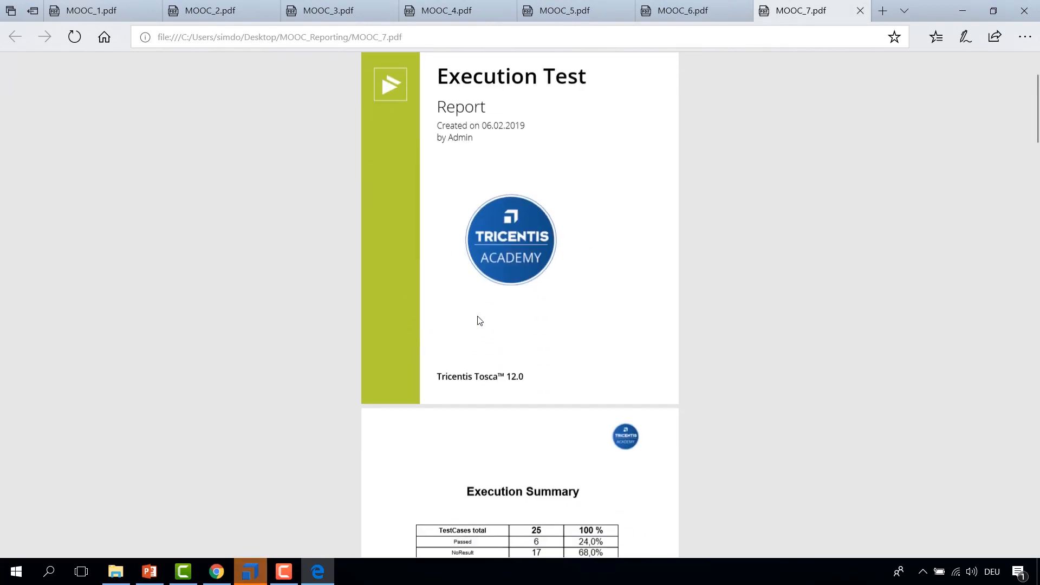
{"action": "scroll", "coordinate": [551, 296], "scroll_direction": "down", "scroll_amount": 1}
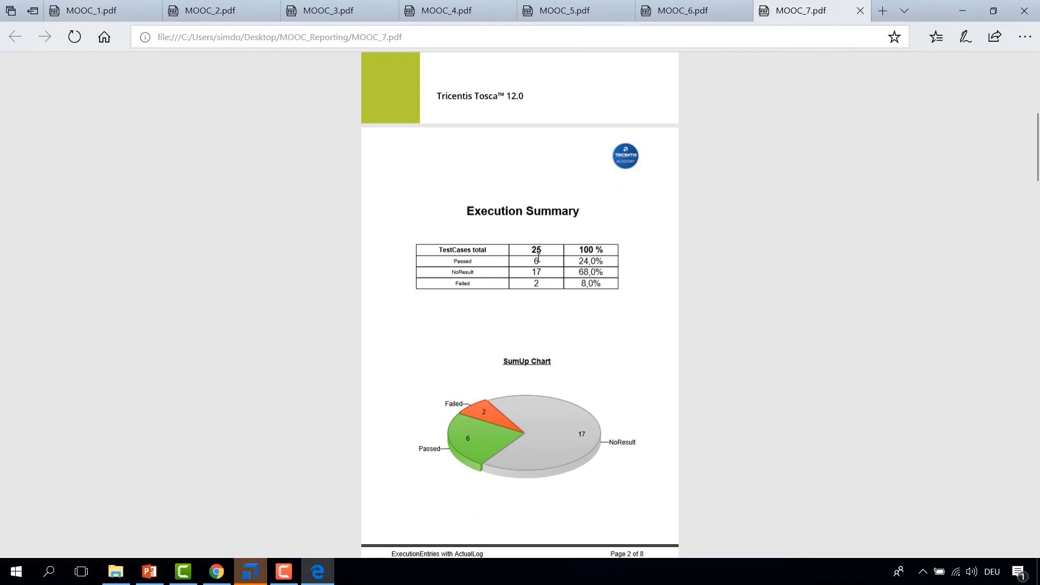
{"action": "scroll", "coordinate": [492, 243], "scroll_direction": "down", "scroll_amount": 3}
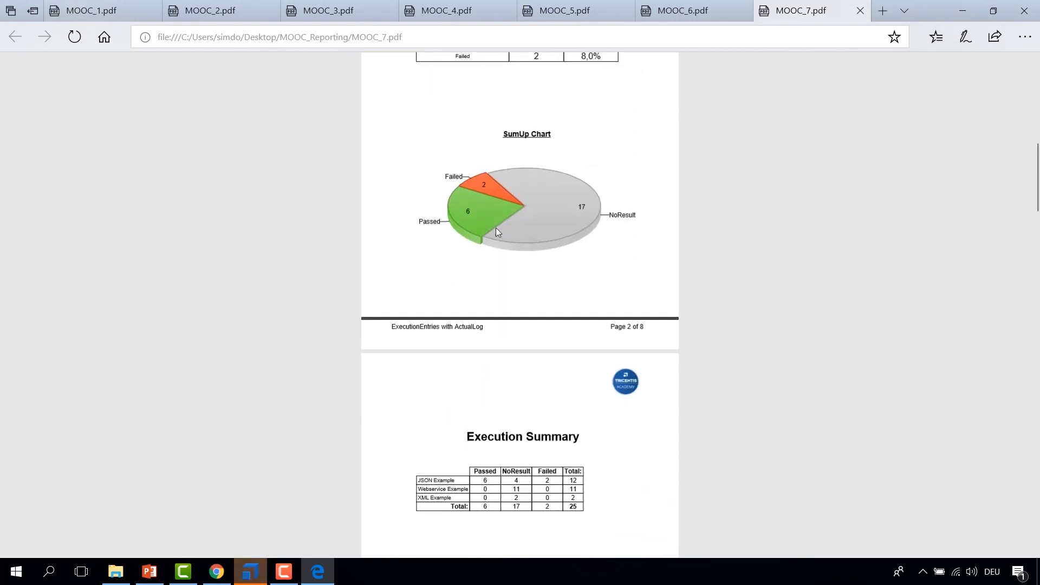
{"action": "scroll", "coordinate": [477, 209], "scroll_direction": "down", "scroll_amount": 3}
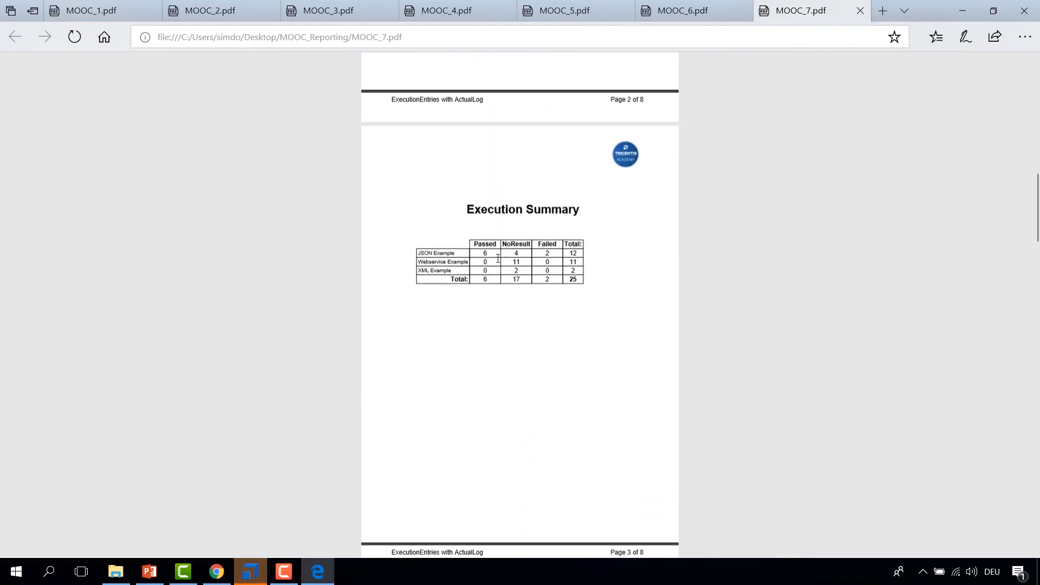
{"action": "scroll", "coordinate": [495, 256], "scroll_direction": "up", "scroll_amount": 1}
{"action": "scroll", "coordinate": [511, 250], "scroll_direction": "up", "scroll_amount": 1}
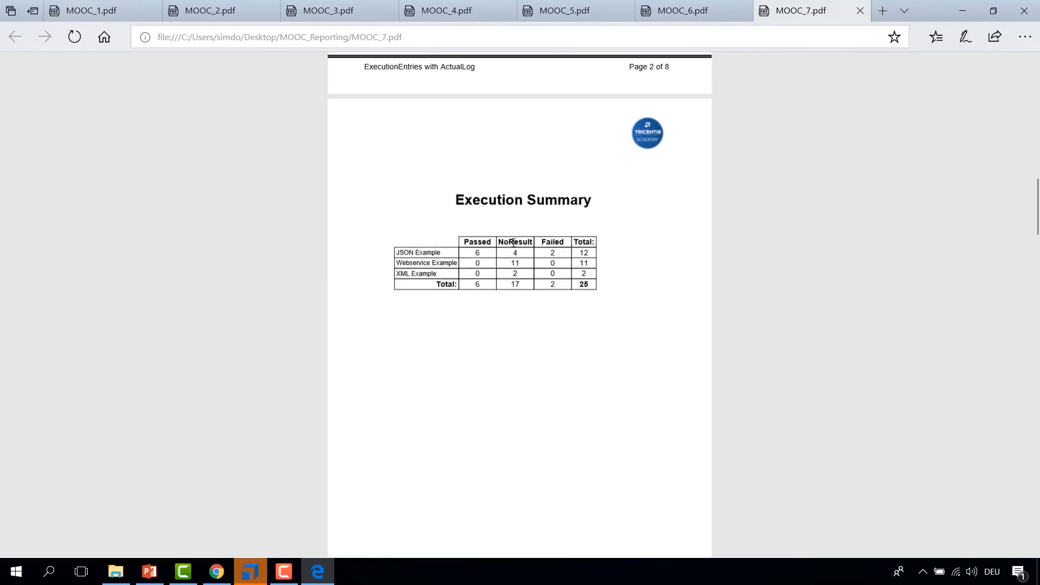
{"action": "left_click_drag", "start_coordinate": [396, 253], "coordinate": [476, 275]}
{"action": "left_click", "coordinate": [556, 339]}
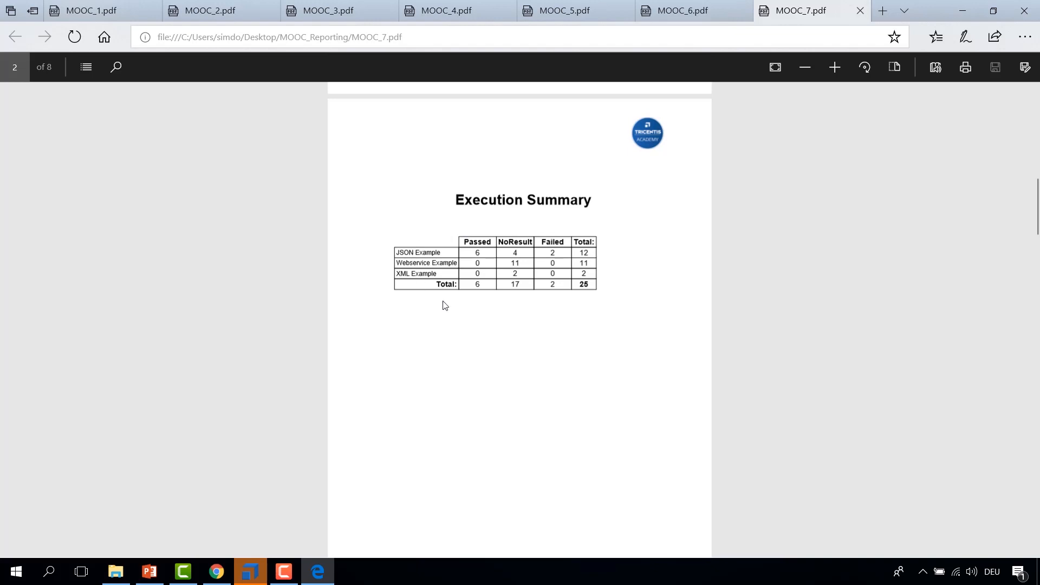
{"action": "scroll", "coordinate": [443, 302], "scroll_direction": "down", "scroll_amount": 8}
{"action": "scroll", "coordinate": [470, 313], "scroll_direction": "down", "scroll_amount": 2}
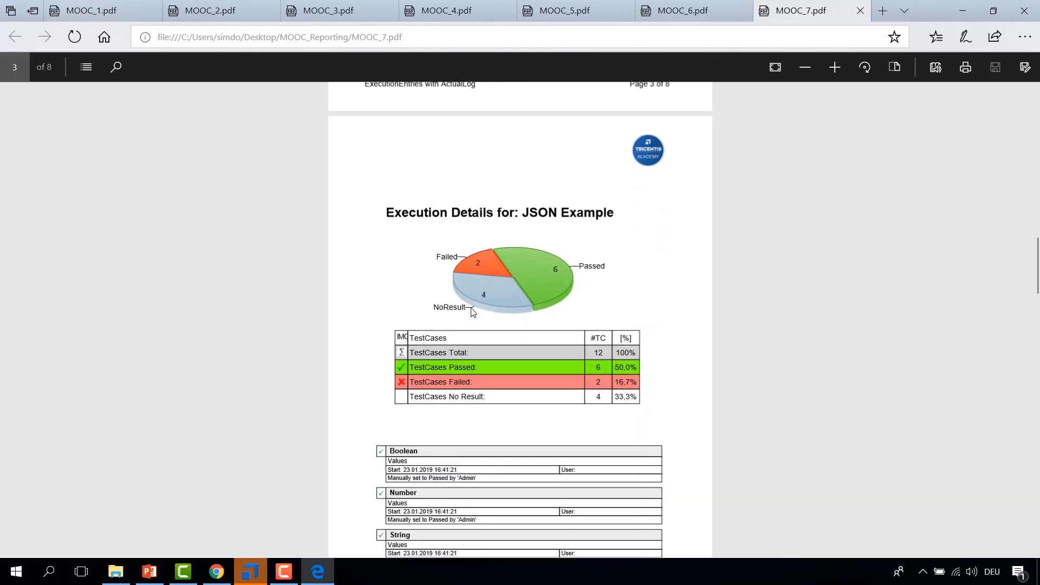
Step: Examine the MOOC_7 PDF's execution detail pages for the JSON, XML and Webservice examples
{"action": "left_click_drag", "start_coordinate": [390, 210], "coordinate": [621, 230]}
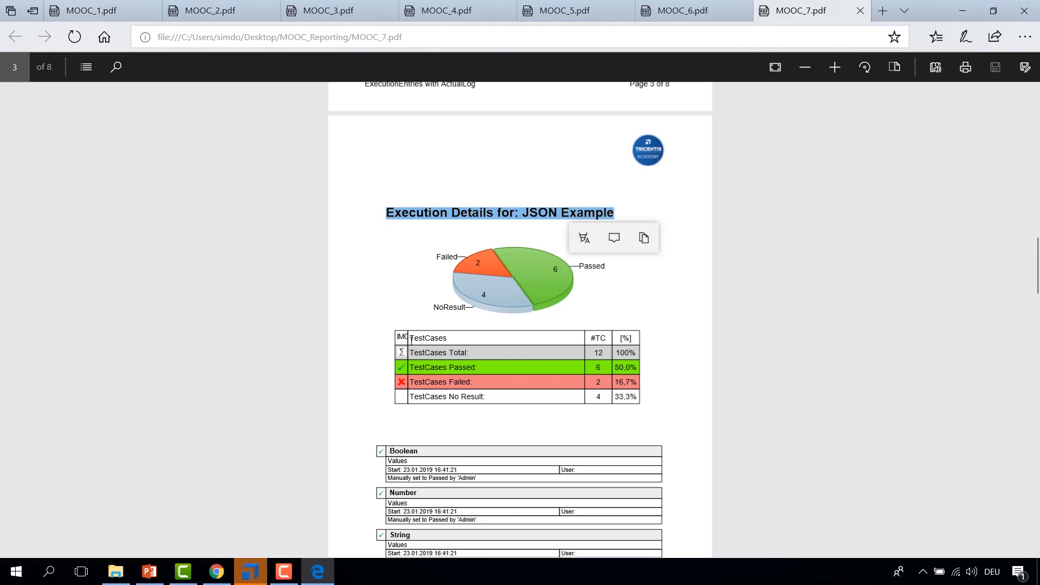
{"action": "left_click", "coordinate": [660, 393]}
{"action": "scroll", "coordinate": [645, 366], "scroll_direction": "down", "scroll_amount": 4}
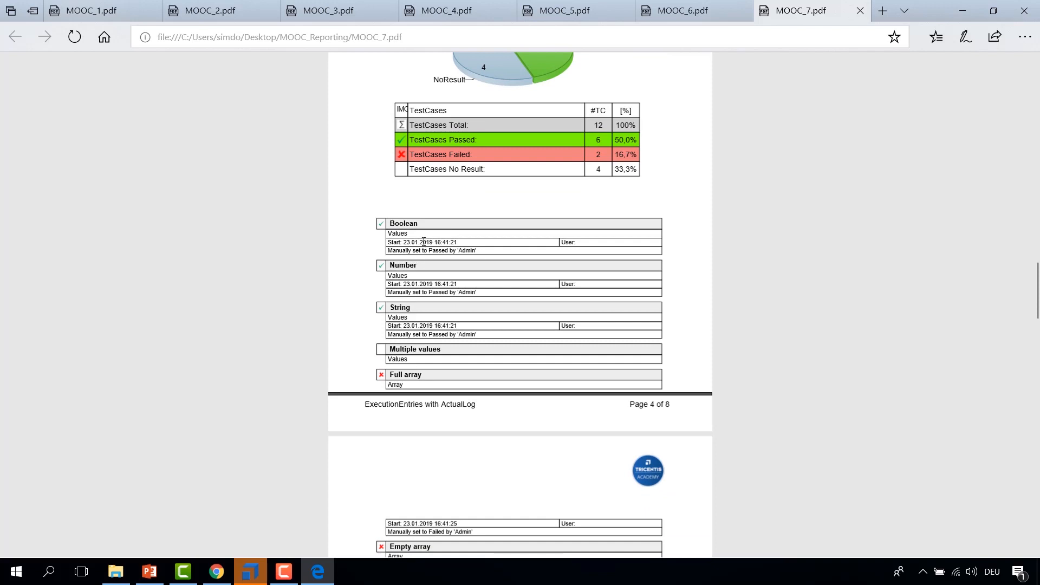
{"action": "scroll", "coordinate": [476, 303], "scroll_direction": "down", "scroll_amount": 6}
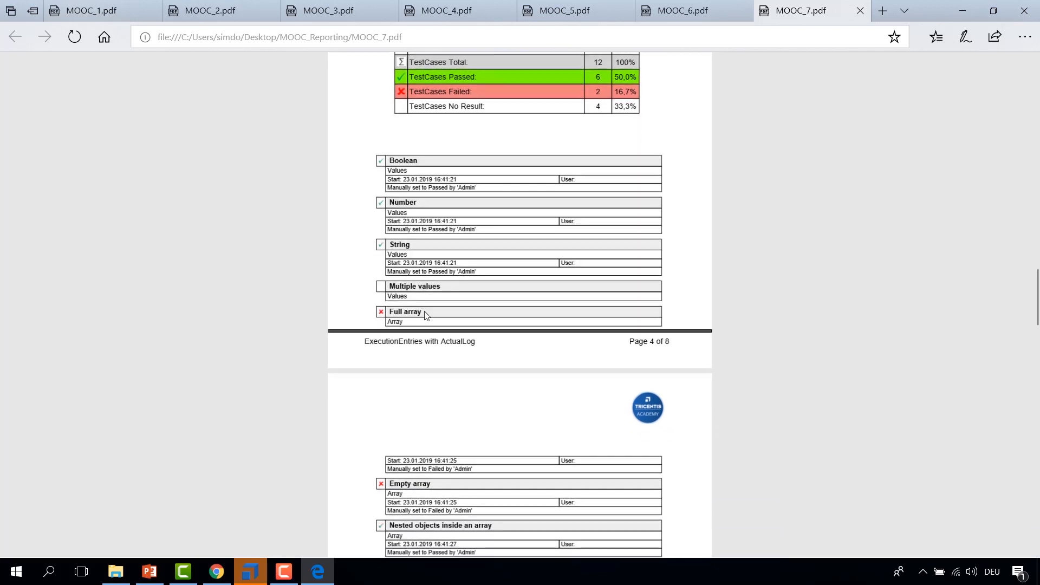
{"action": "scroll", "coordinate": [475, 303], "scroll_direction": "down", "scroll_amount": 9}
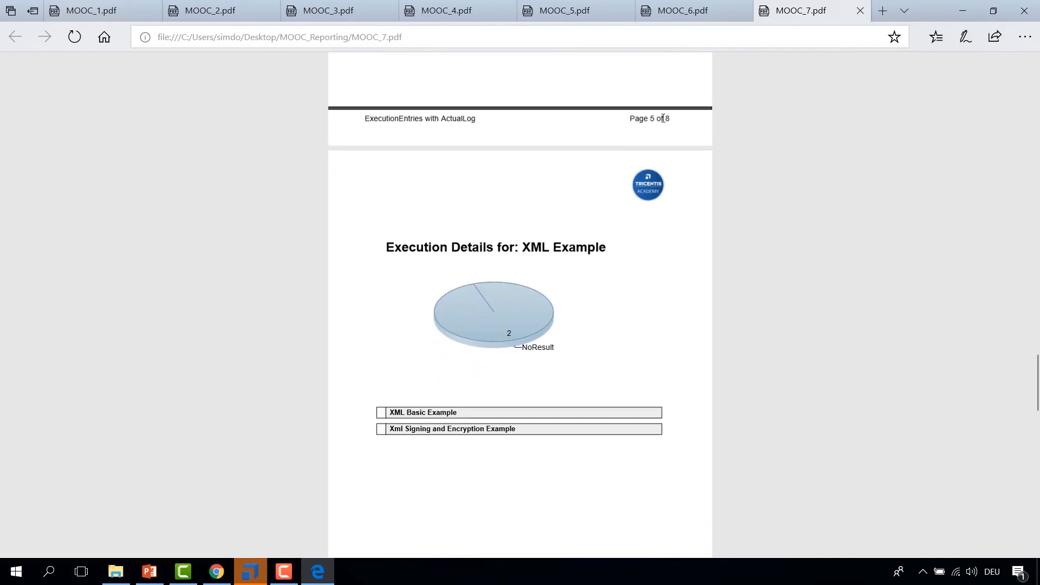
{"action": "scroll", "coordinate": [517, 204], "scroll_direction": "down", "scroll_amount": 1}
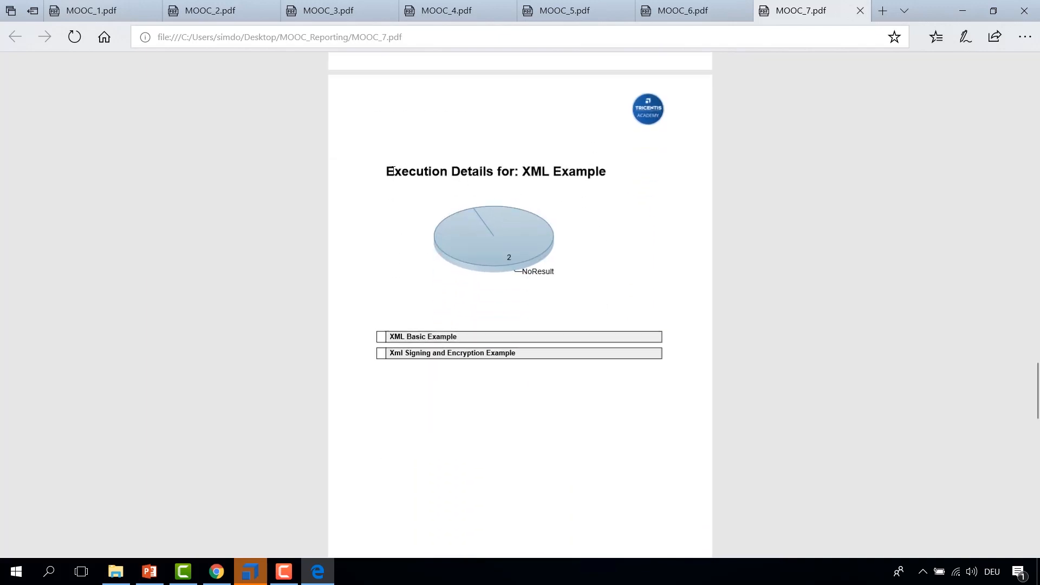
{"action": "left_click_drag", "start_coordinate": [385, 171], "coordinate": [613, 180]}
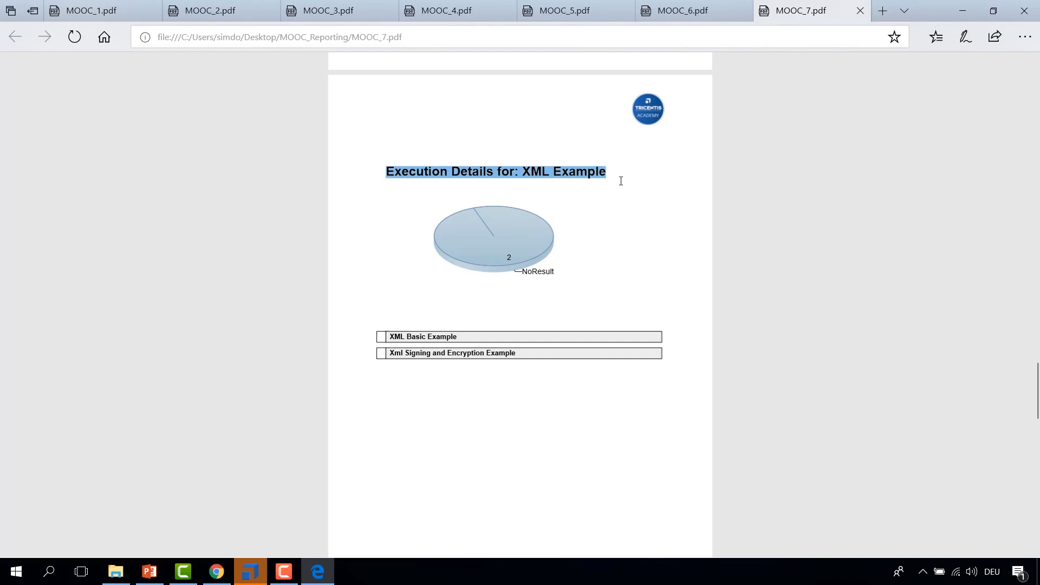
{"action": "scroll", "coordinate": [505, 263], "scroll_direction": "down", "scroll_amount": 6}
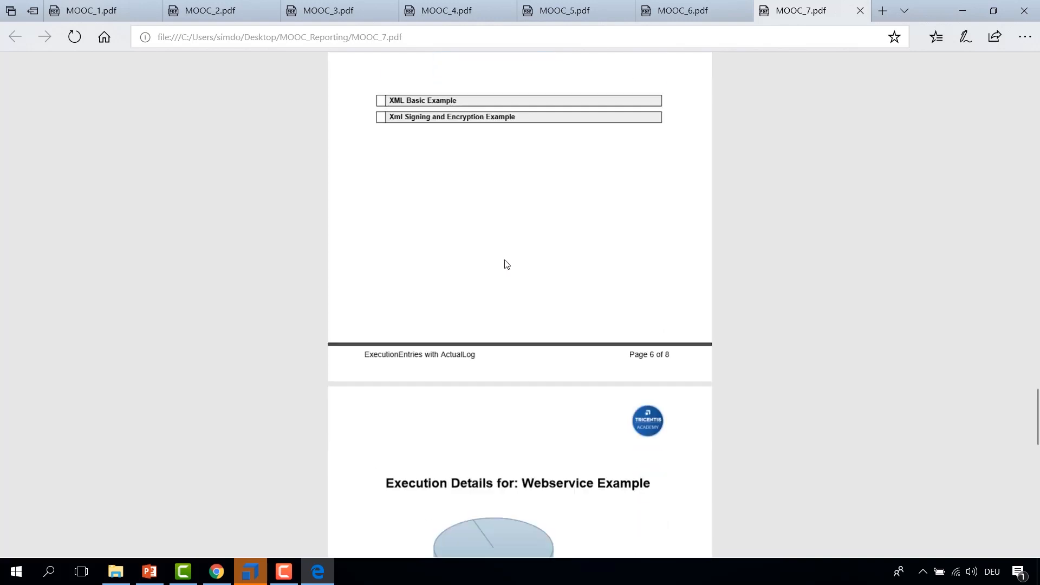
{"action": "left_click_drag", "start_coordinate": [395, 207], "coordinate": [616, 361]}
{"action": "left_click", "coordinate": [649, 340]}
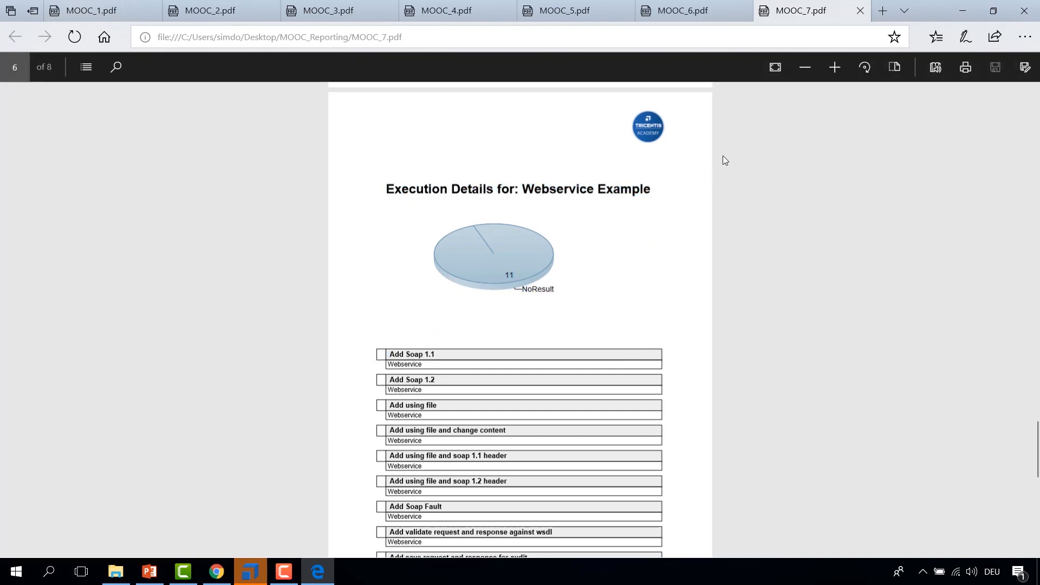
{"action": "left_click_drag", "start_coordinate": [426, 361], "coordinate": [428, 459]}
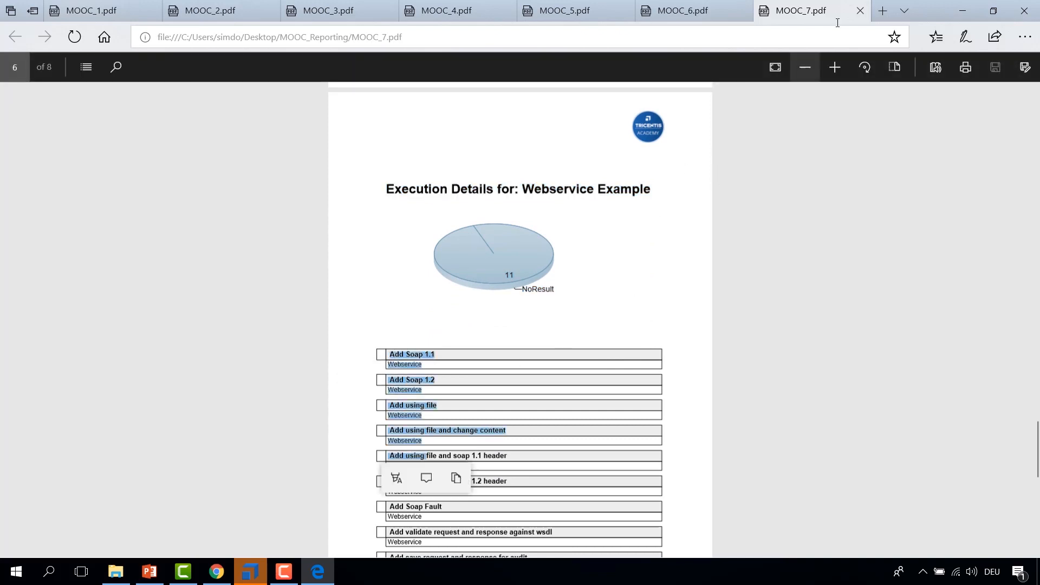
Step: Open the ExecutionEntries with ActualLog report definition in the report designer
{"action": "left_click", "coordinate": [258, 569]}
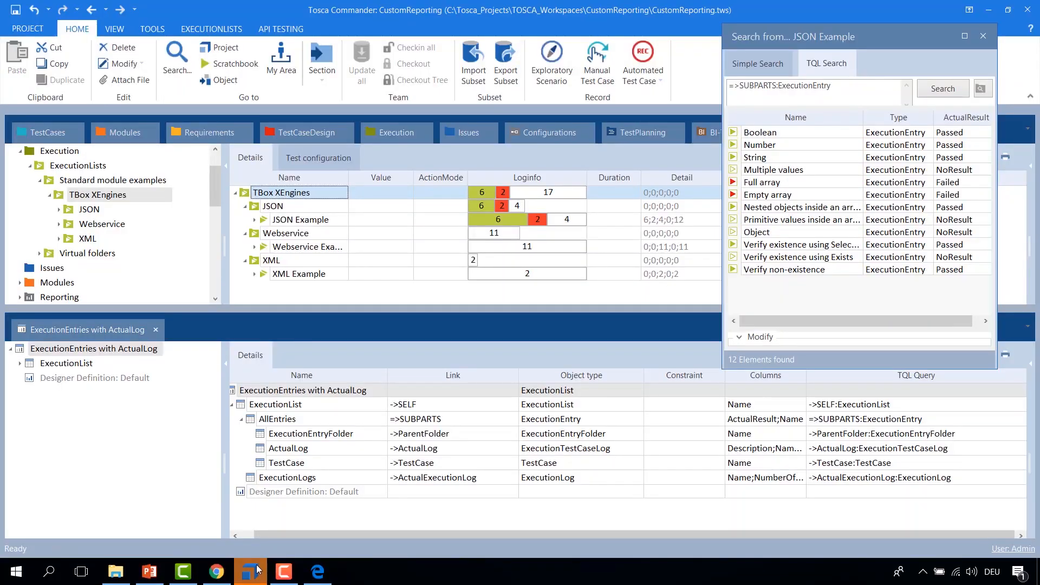
{"action": "left_click", "coordinate": [245, 405]}
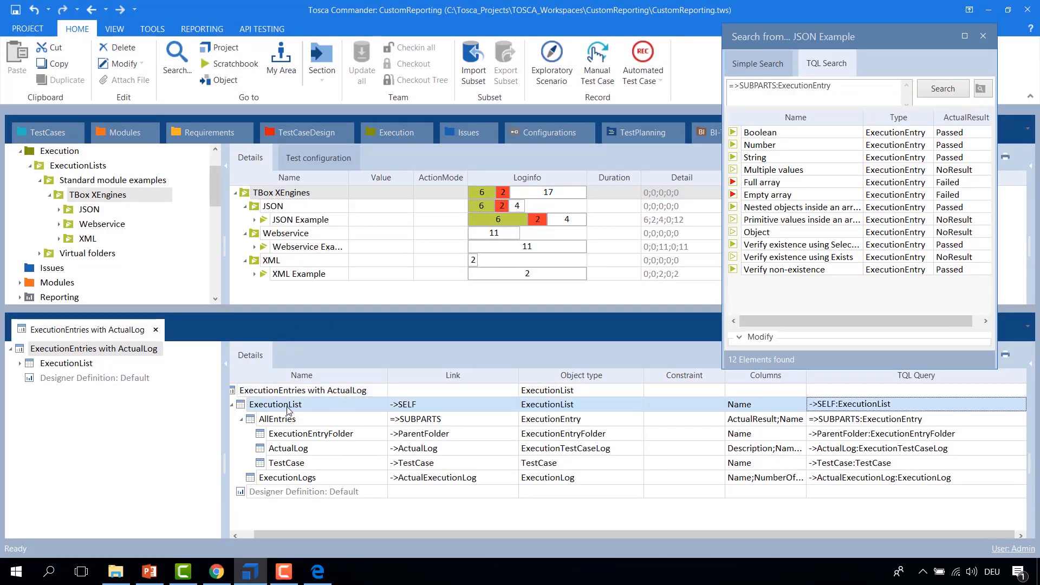
{"action": "left_click", "coordinate": [257, 422], "text": "ctrl"}
{"action": "left_click", "coordinate": [263, 450], "text": "ctrl"}
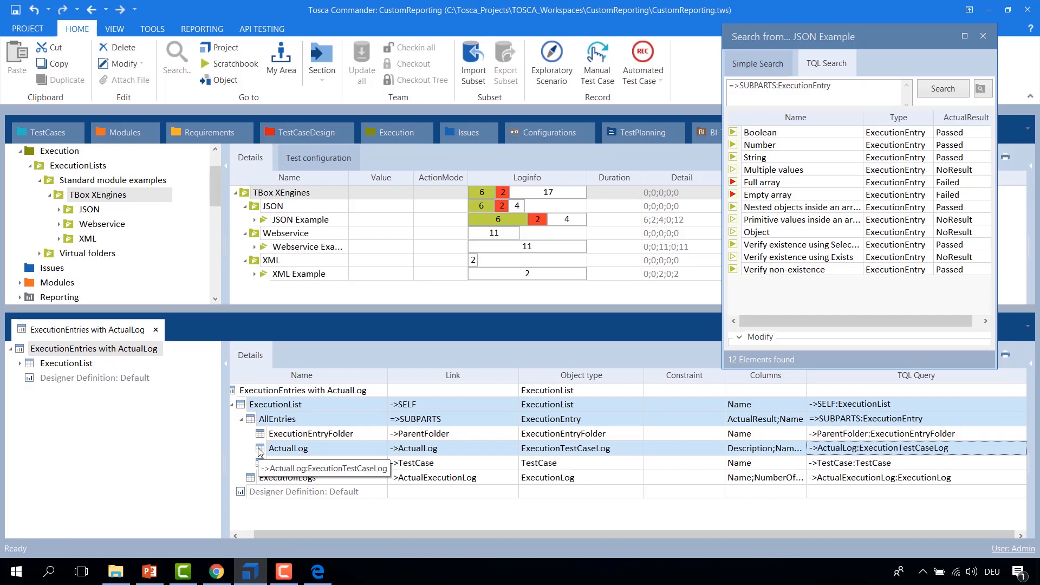
{"action": "right_click", "coordinate": [238, 390]}
{"action": "left_click", "coordinate": [277, 408]}
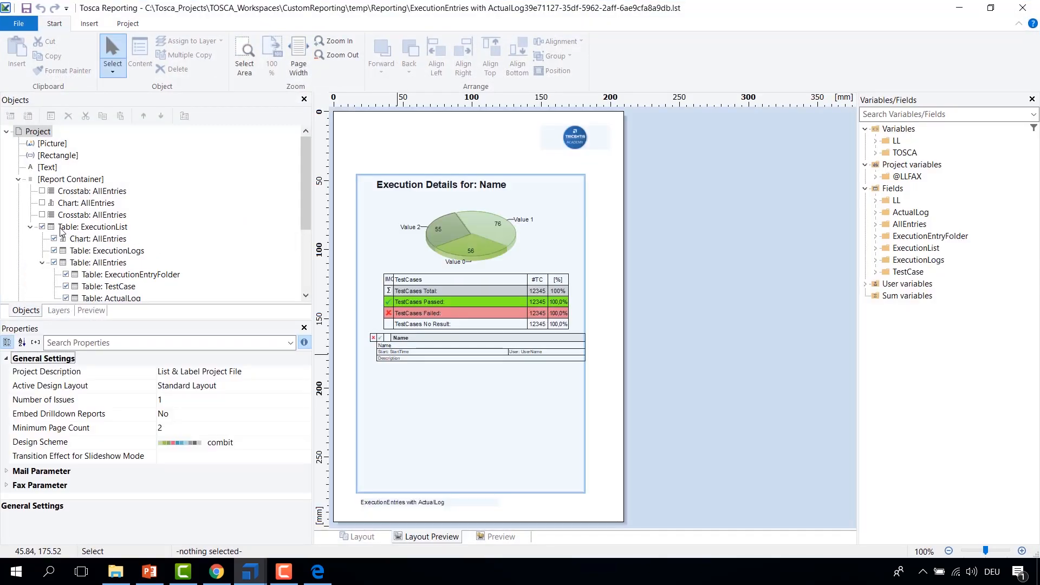
Step: Examine the nested ExecutionList, AllEntries, ExecutionEntryFolder, TestCase and ActualLog tables and their data sources in the object tree
{"action": "left_click", "coordinate": [100, 227]}
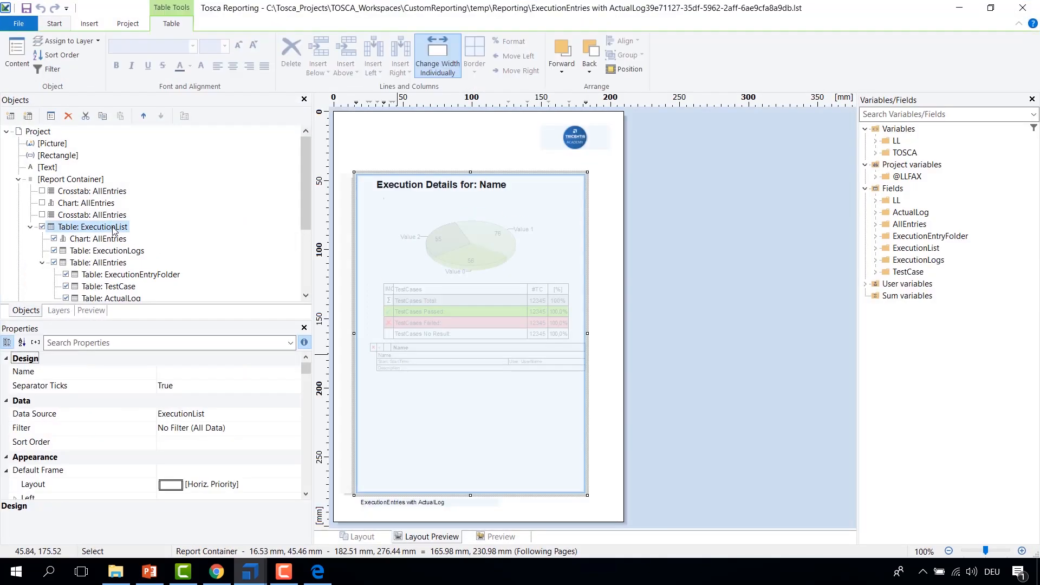
{"action": "scroll", "coordinate": [112, 228], "scroll_direction": "down", "scroll_amount": 1}
{"action": "left_click", "coordinate": [84, 228]}
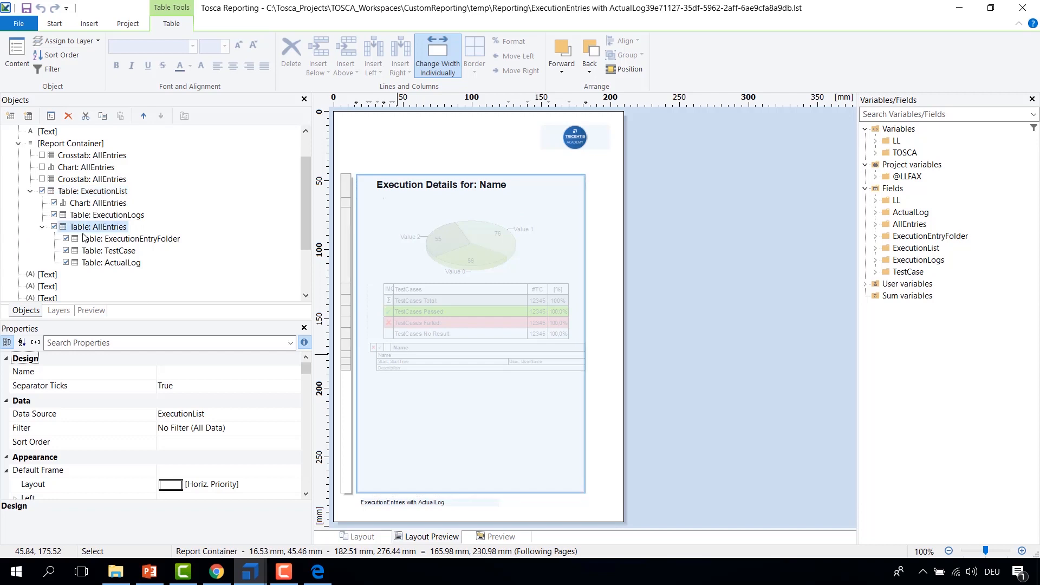
{"action": "left_click", "coordinate": [88, 263]}
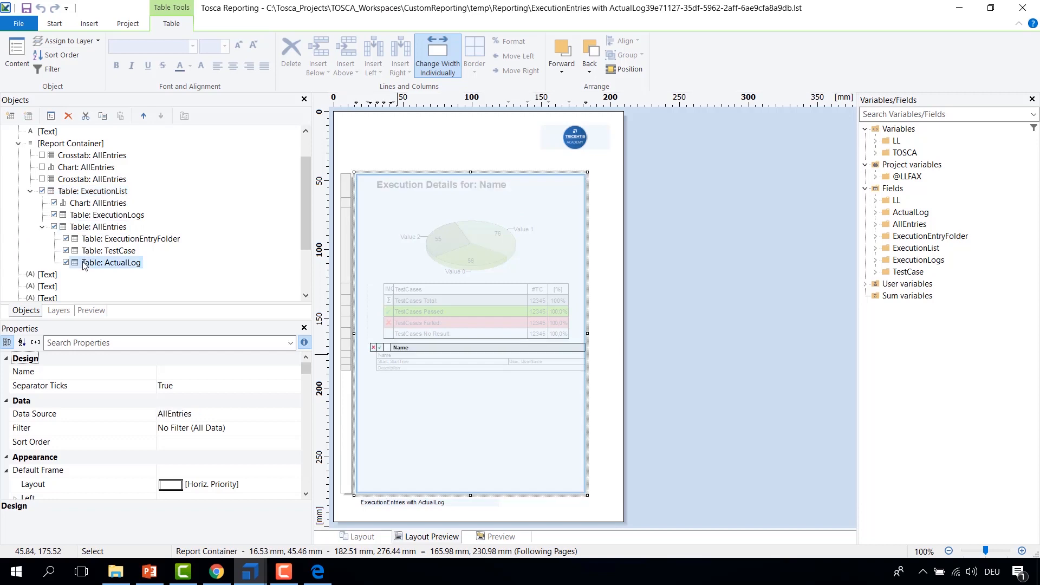
{"action": "left_click", "coordinate": [95, 227]}
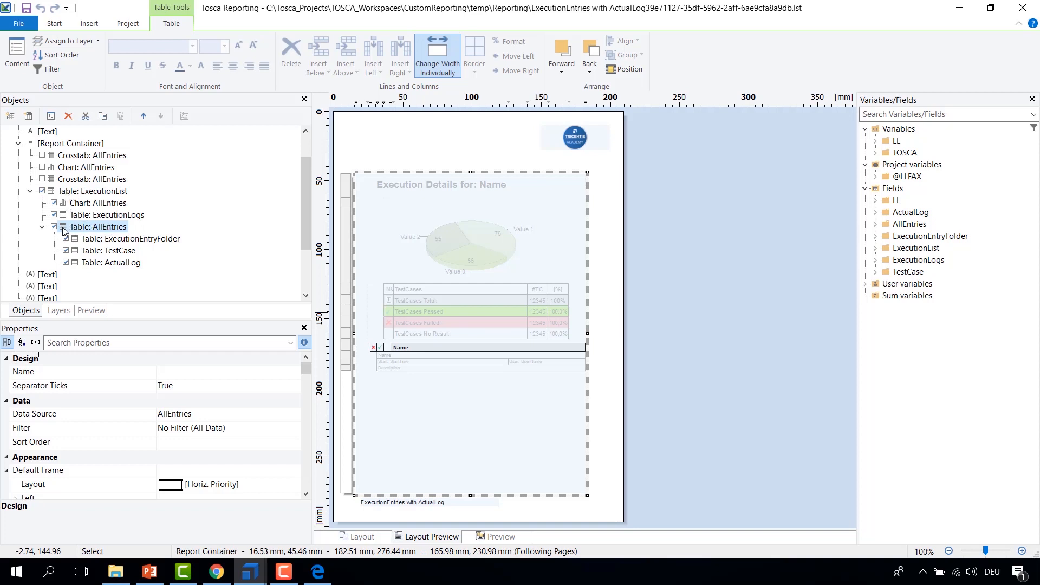
{"action": "left_click", "coordinate": [101, 192]}
{"action": "left_click", "coordinate": [66, 228]}
{"action": "left_click", "coordinate": [98, 242]}
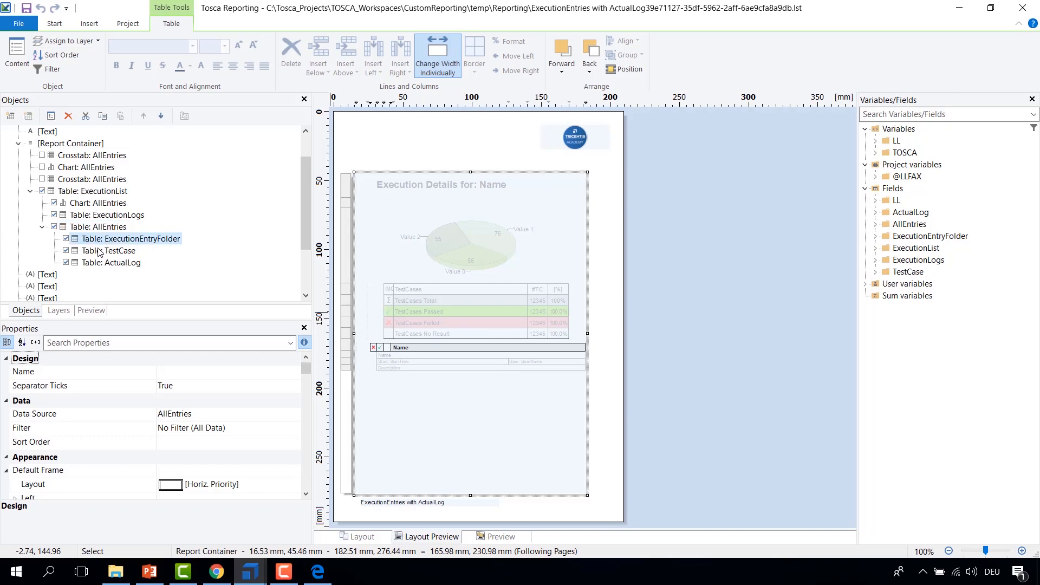
{"action": "left_click", "coordinate": [100, 252]}
{"action": "left_click", "coordinate": [100, 264]}
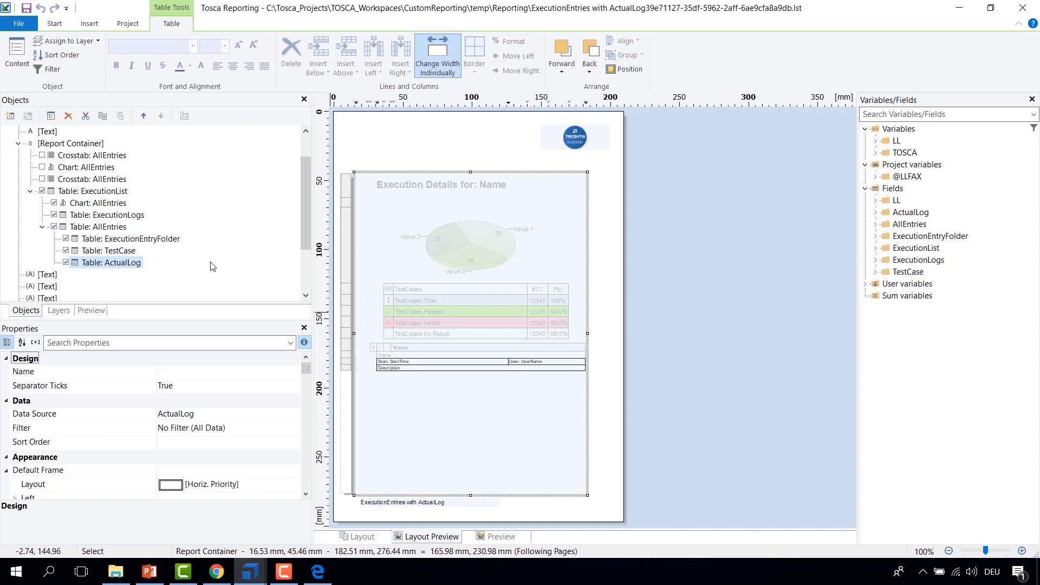
{"action": "left_click", "coordinate": [71, 264]}
{"action": "left_click", "coordinate": [73, 263]}
{"action": "left_click", "coordinate": [120, 266]}
{"action": "left_click", "coordinate": [161, 270]}
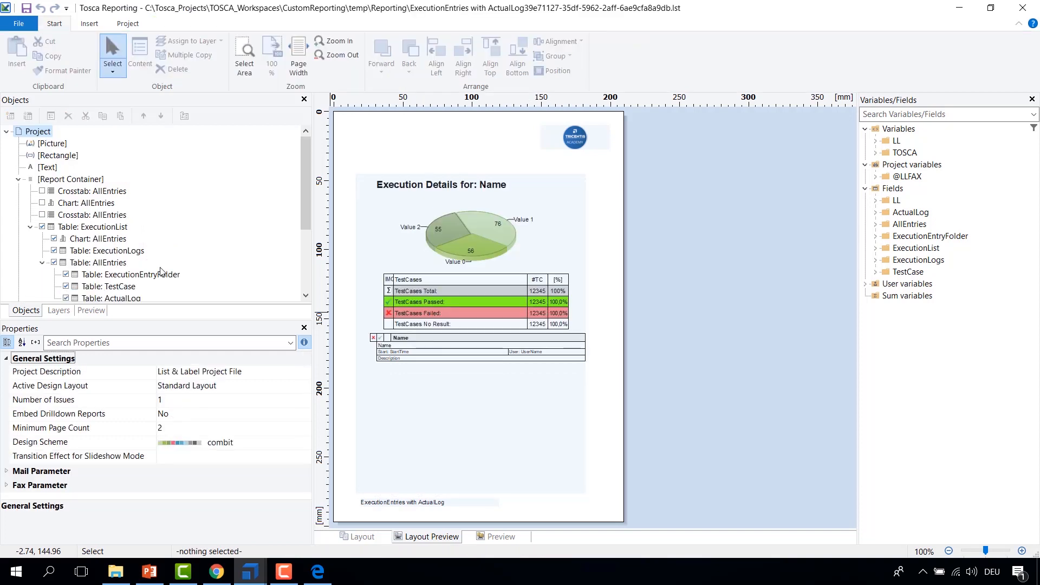
{"action": "left_click_drag", "start_coordinate": [307, 227], "coordinate": [306, 290]}
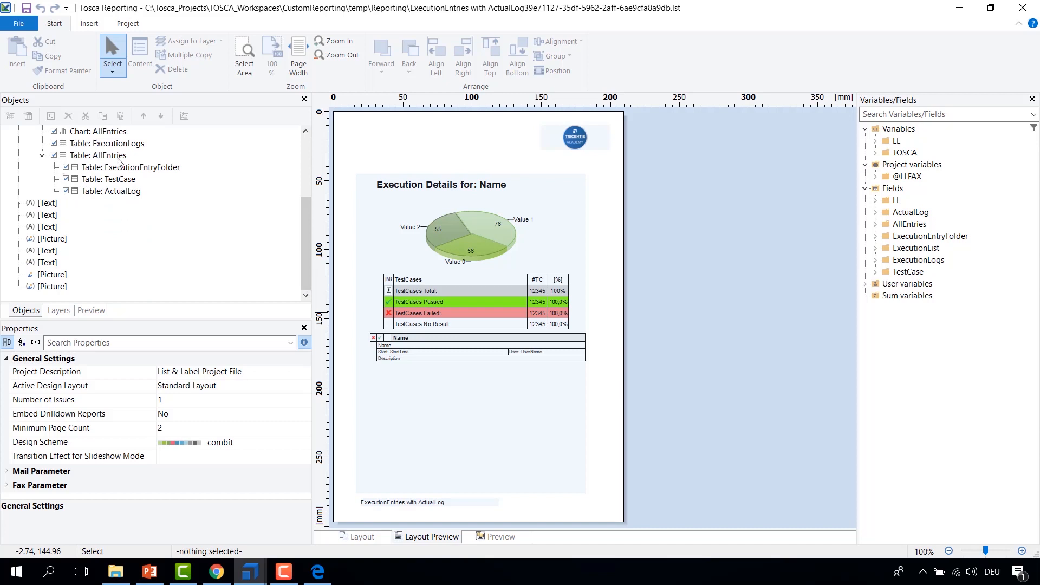
Step: Examine the JSON Example test case rows on page 4 of the MOOC_7 PDF
{"action": "left_click", "coordinate": [317, 572]}
{"action": "left_click", "coordinate": [530, 312]}
{"action": "scroll", "coordinate": [530, 312], "scroll_direction": "up", "scroll_amount": 20}
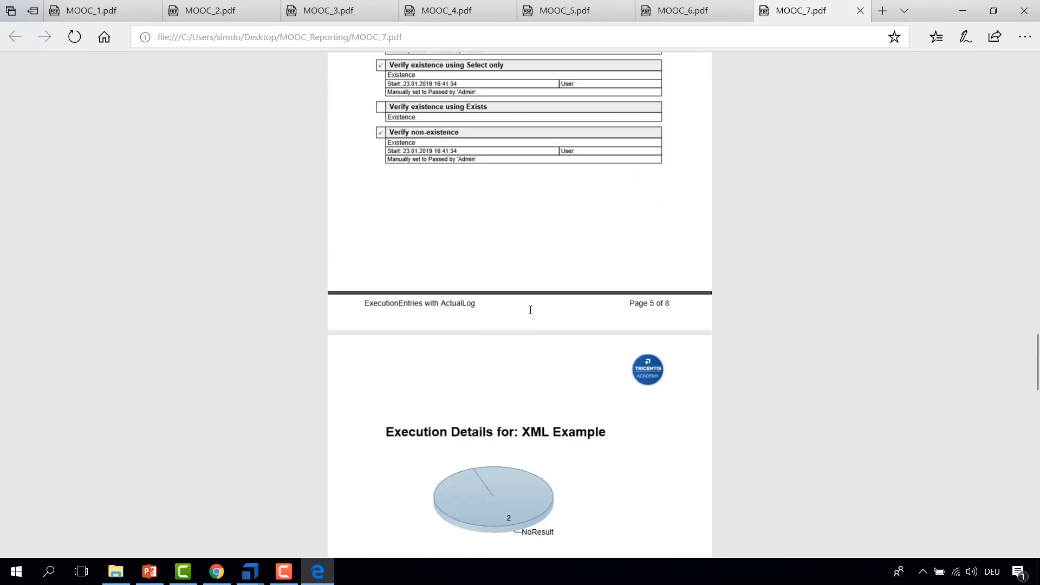
{"action": "scroll", "coordinate": [530, 313], "scroll_direction": "down", "scroll_amount": 4}
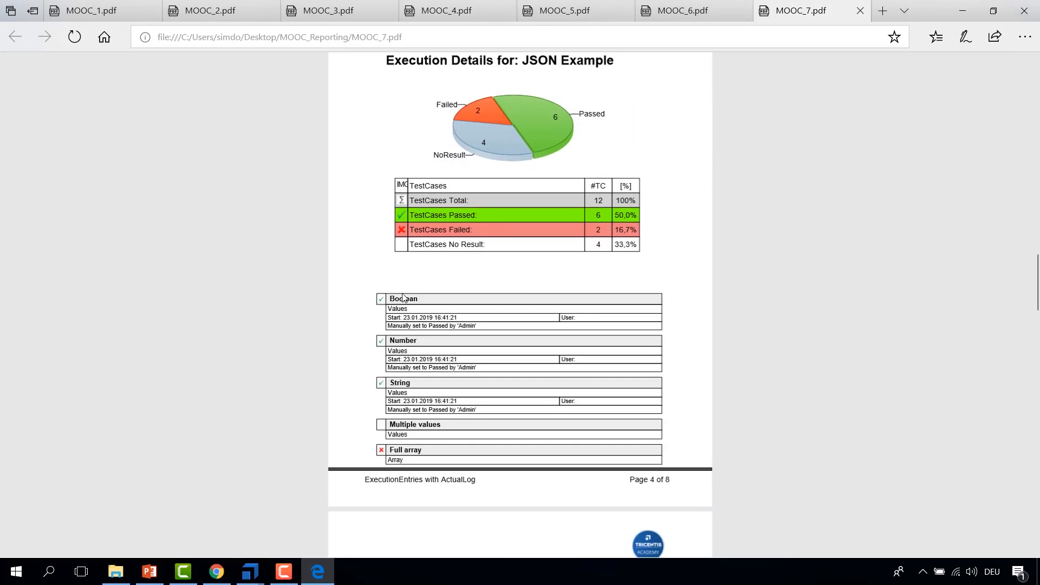
{"action": "left_click_drag", "start_coordinate": [390, 299], "coordinate": [423, 343]}
{"action": "left_click", "coordinate": [424, 343]}
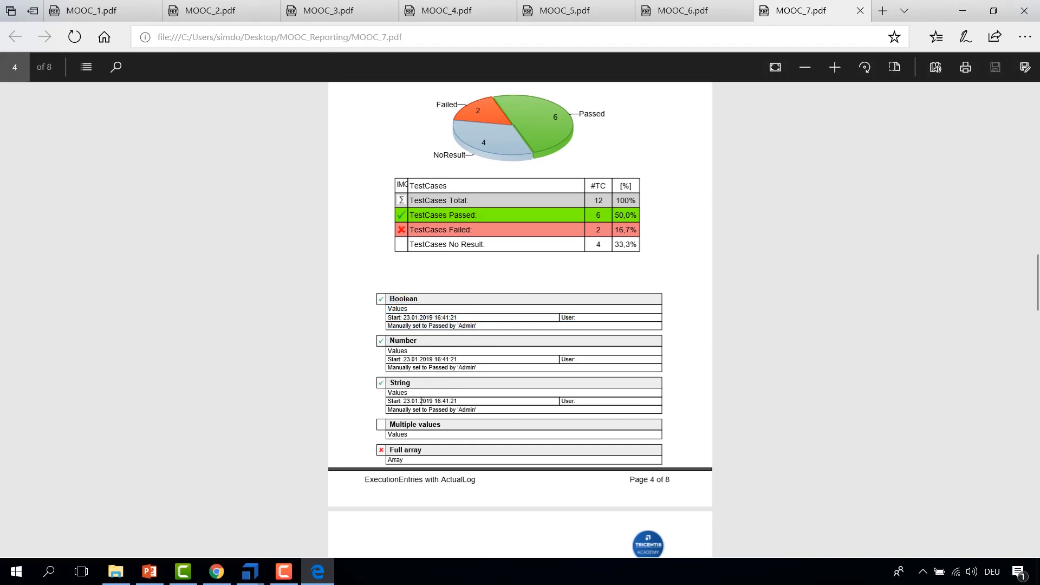
Step: Compare the AllEntries table in the designer's object tree with the test case header rows in the PDF
{"action": "left_click", "coordinate": [277, 542]}
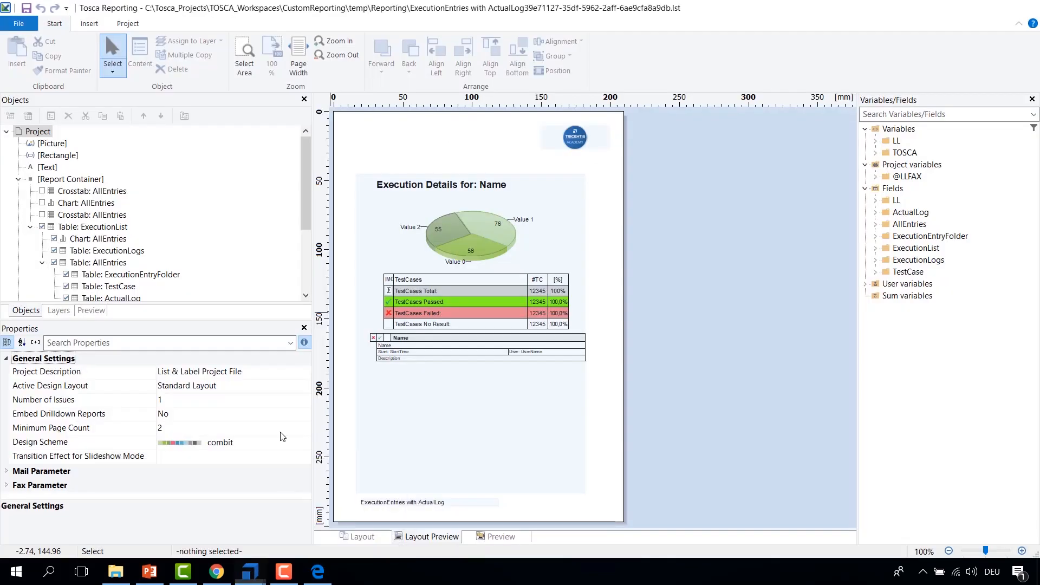
{"action": "left_click_drag", "start_coordinate": [305, 190], "coordinate": [306, 223]}
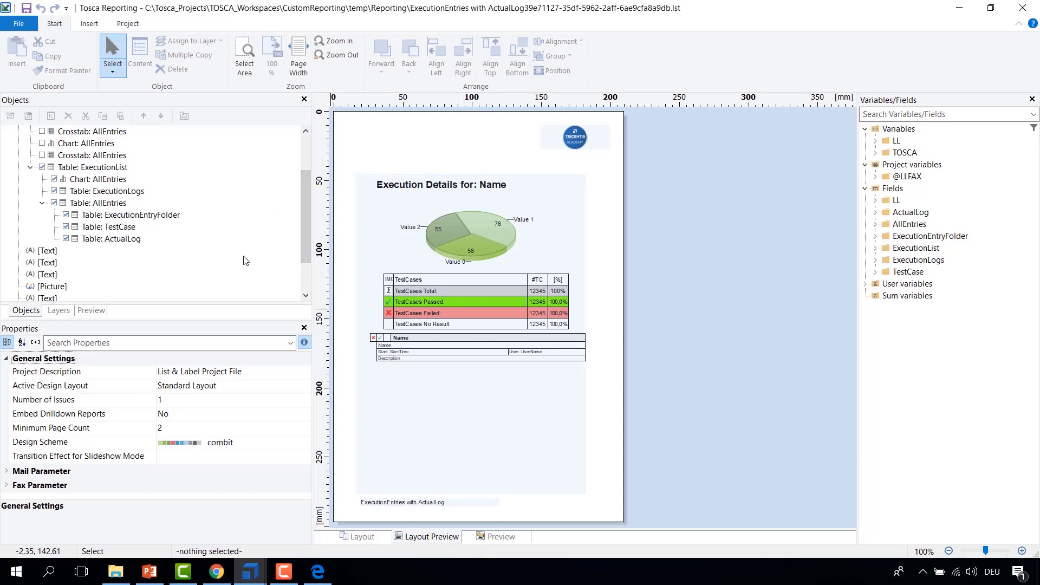
{"action": "left_click", "coordinate": [67, 203]}
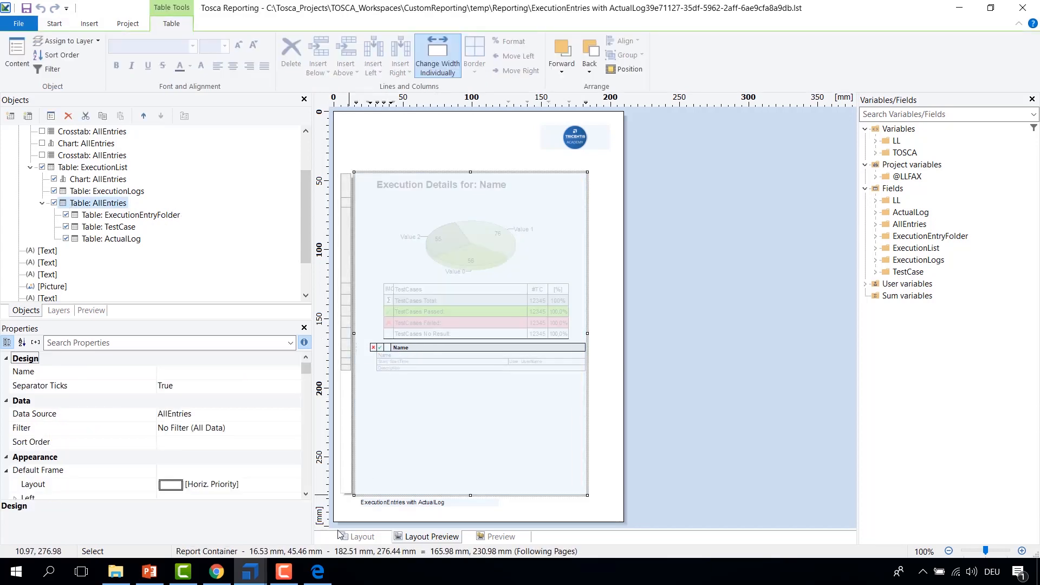
{"action": "left_click", "coordinate": [320, 572]}
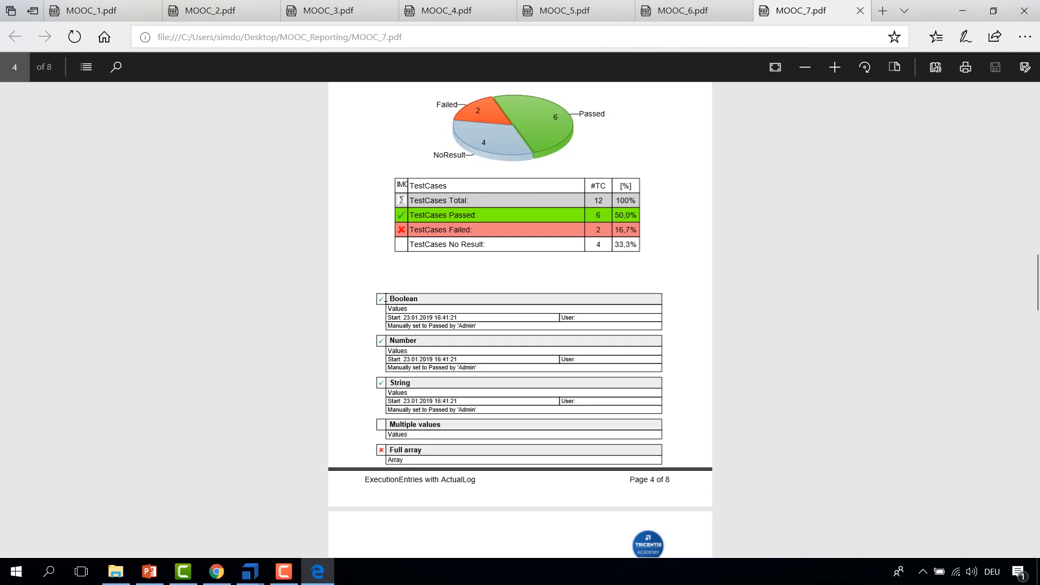
{"action": "left_click_drag", "start_coordinate": [408, 301], "coordinate": [637, 405]}
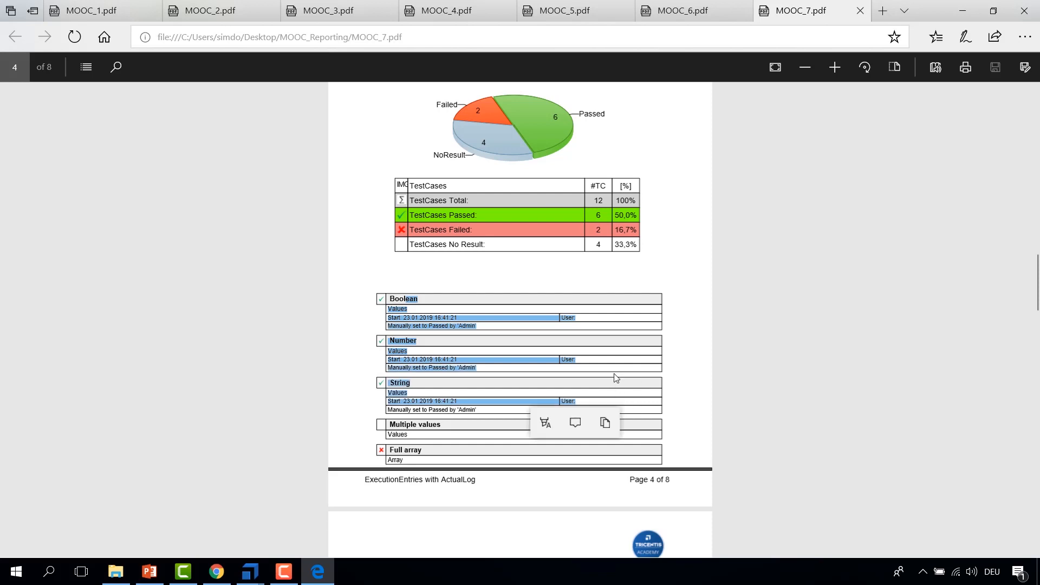
{"action": "left_click", "coordinate": [611, 363]}
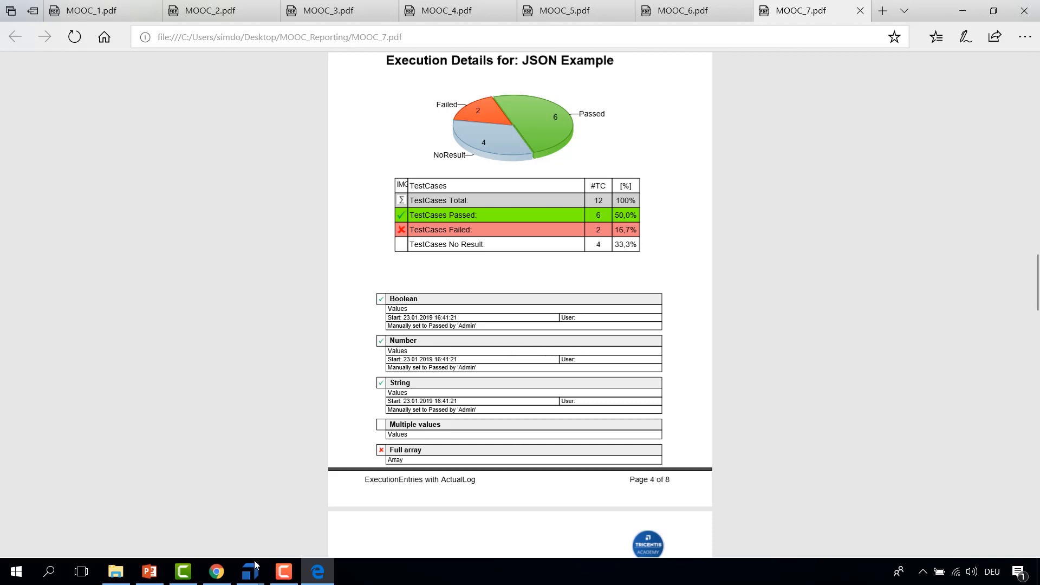
Step: Set the width of the AllEntries name cell in the table's data line to 90
{"action": "mouse_move", "coordinate": [250, 573]}
{"action": "left_click", "coordinate": [302, 535]}
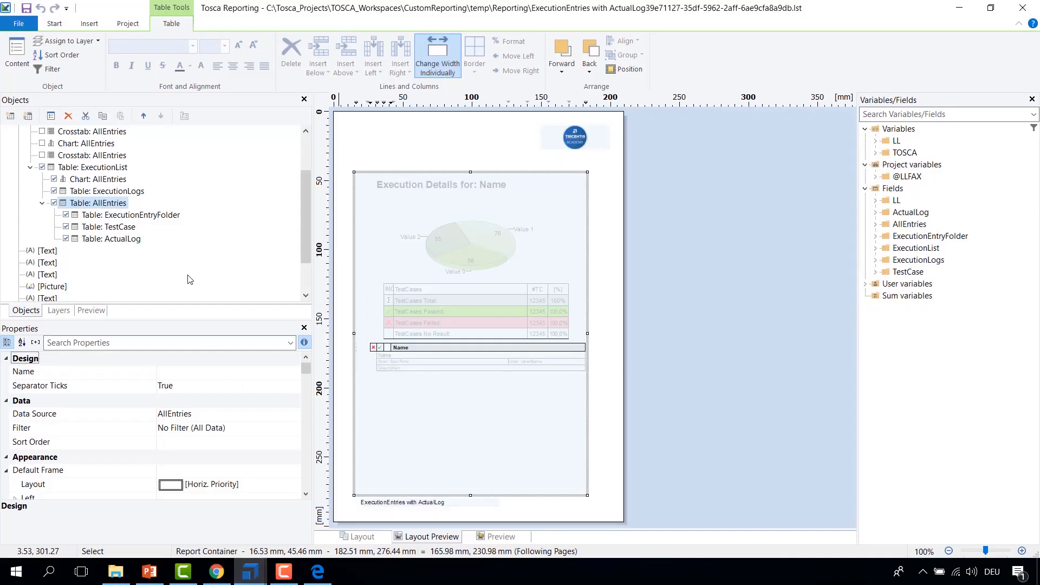
{"action": "left_click", "coordinate": [65, 207]}
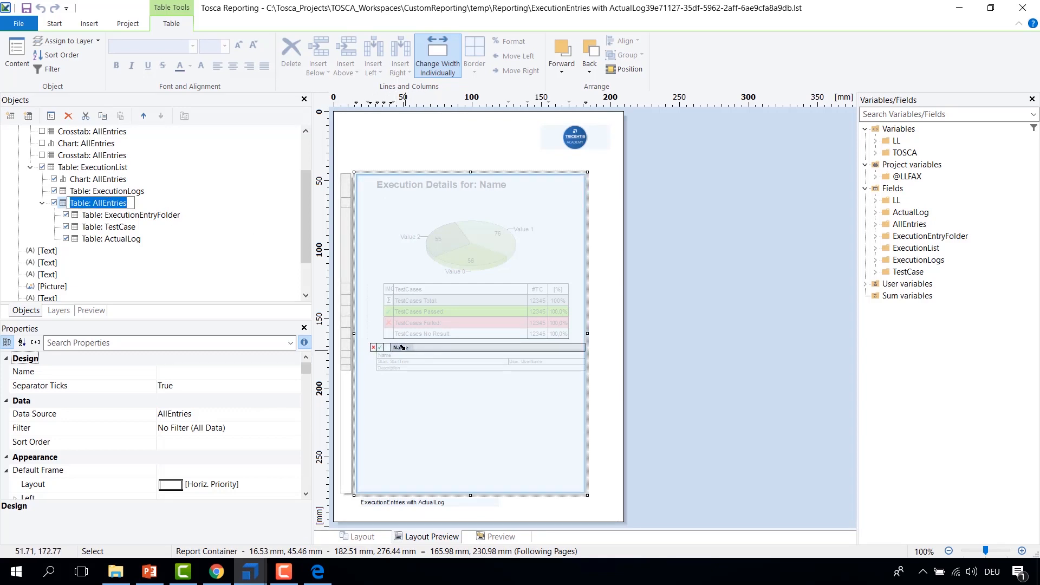
{"action": "left_click", "coordinate": [65, 209]}
{"action": "double_click", "coordinate": [66, 209]}
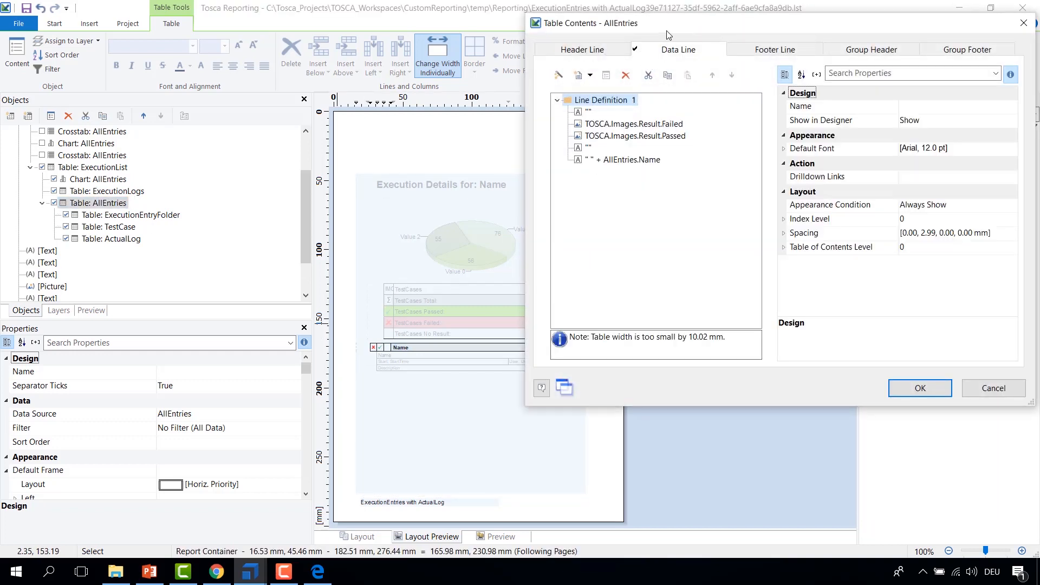
{"action": "left_click_drag", "start_coordinate": [686, 31], "coordinate": [515, 53]}
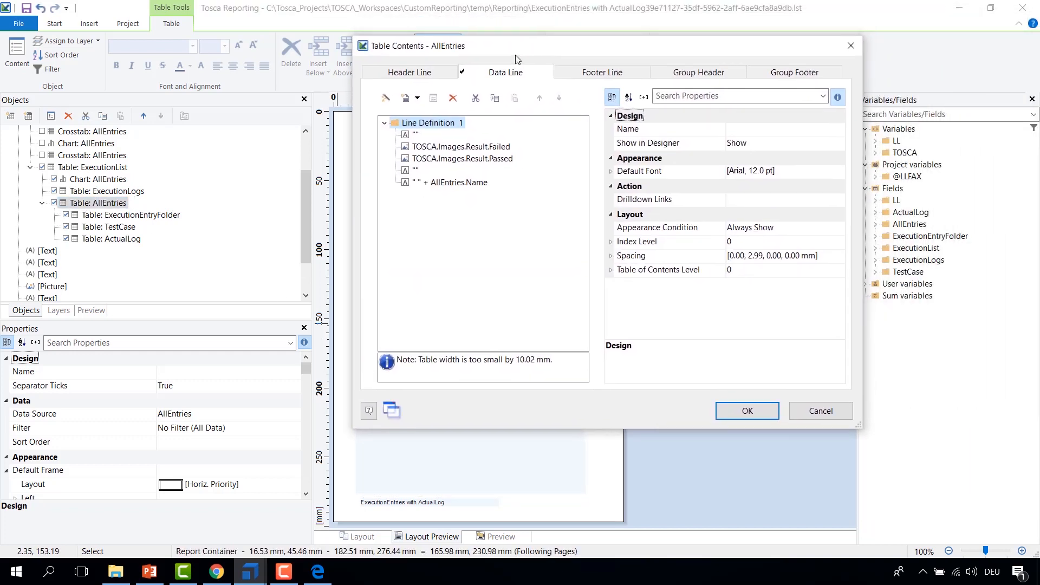
{"action": "left_click", "coordinate": [452, 184]}
{"action": "left_click", "coordinate": [839, 170]}
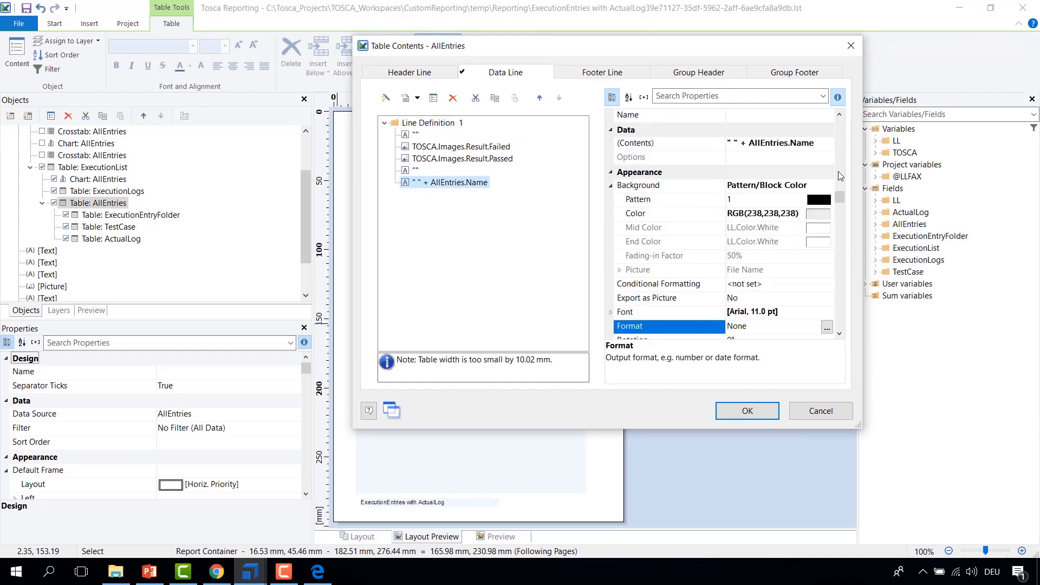
{"action": "left_click", "coordinate": [842, 200]}
{"action": "left_click_drag", "start_coordinate": [839, 265], "coordinate": [839, 322]}
{"action": "left_click", "coordinate": [744, 326]}
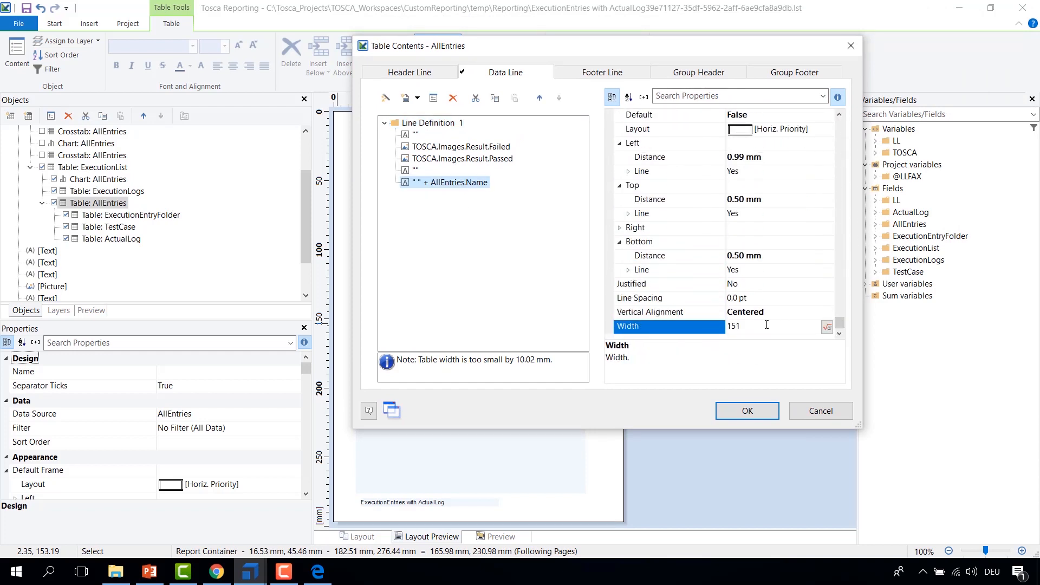
{"action": "left_click_drag", "start_coordinate": [650, 46], "coordinate": [772, 50]}
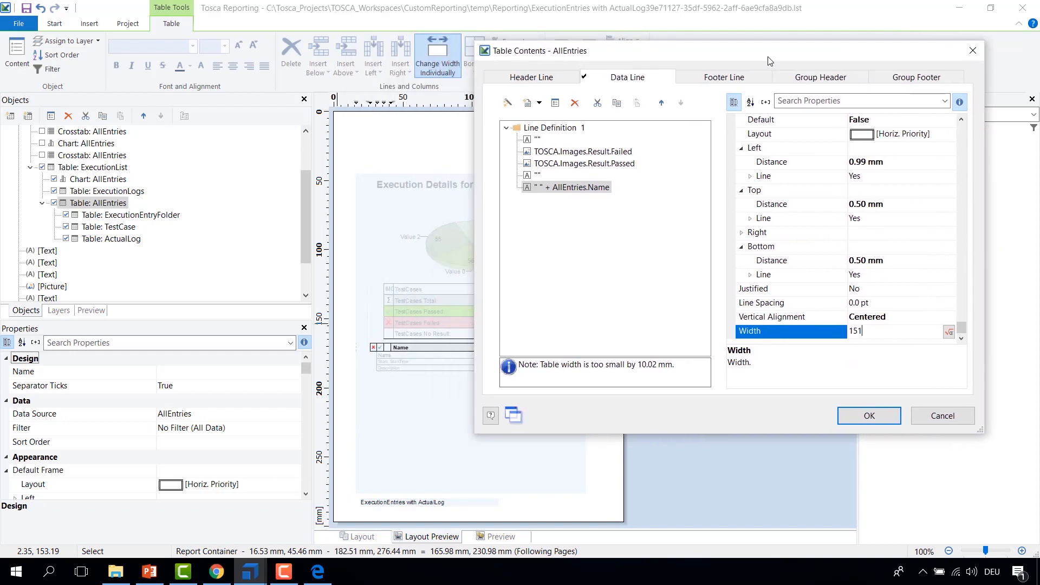
{"action": "double_click", "coordinate": [870, 336]}
{"action": "type", "text": "90"}
{"action": "left_click_drag", "start_coordinate": [598, 53], "coordinate": [649, 54]}
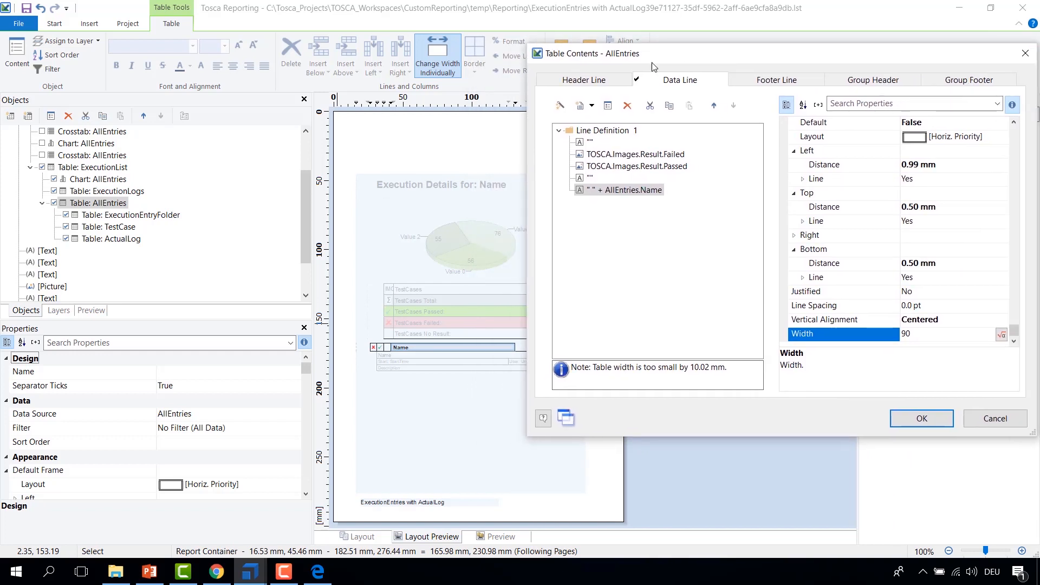
{"action": "left_click", "coordinate": [921, 422]}
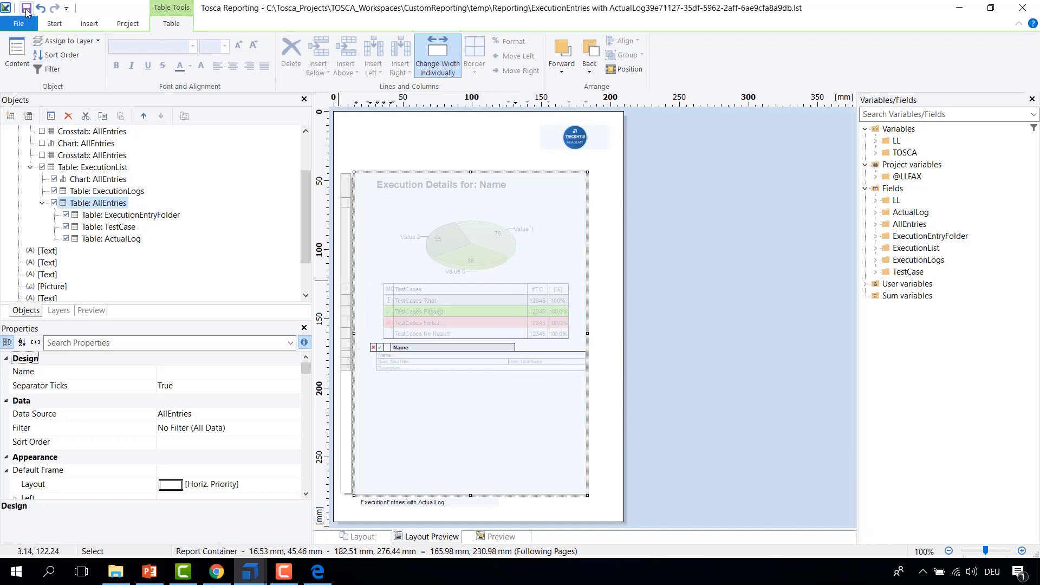
Step: Close the designer and print the TBox XEngines execution list with the ExecutionEntries with ActualLog report as MOOC_(.pdf
{"action": "double_click", "coordinate": [5, 13]}
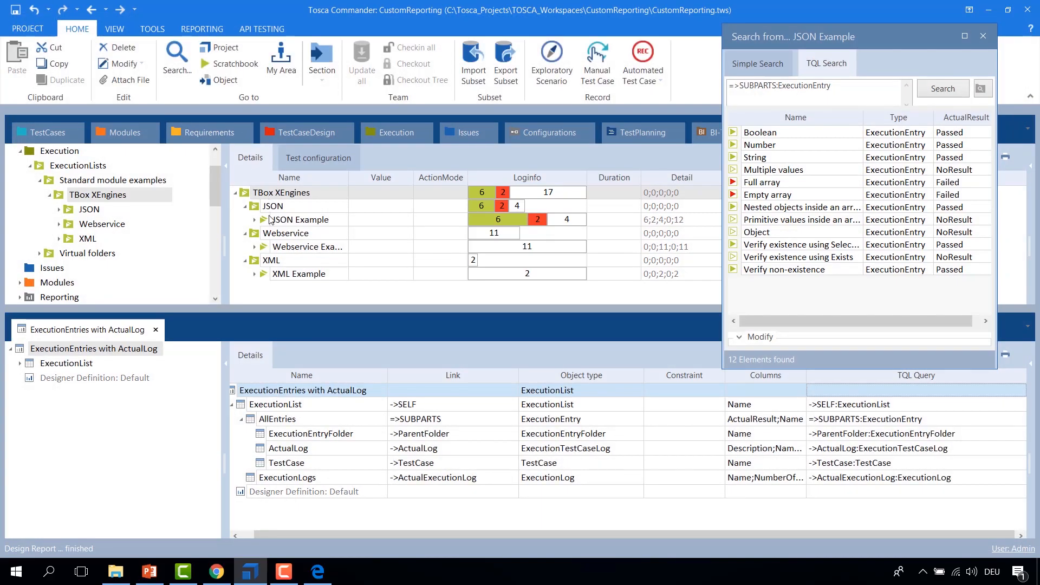
{"action": "right_click", "coordinate": [251, 193]}
{"action": "mouse_move", "coordinate": [303, 261]}
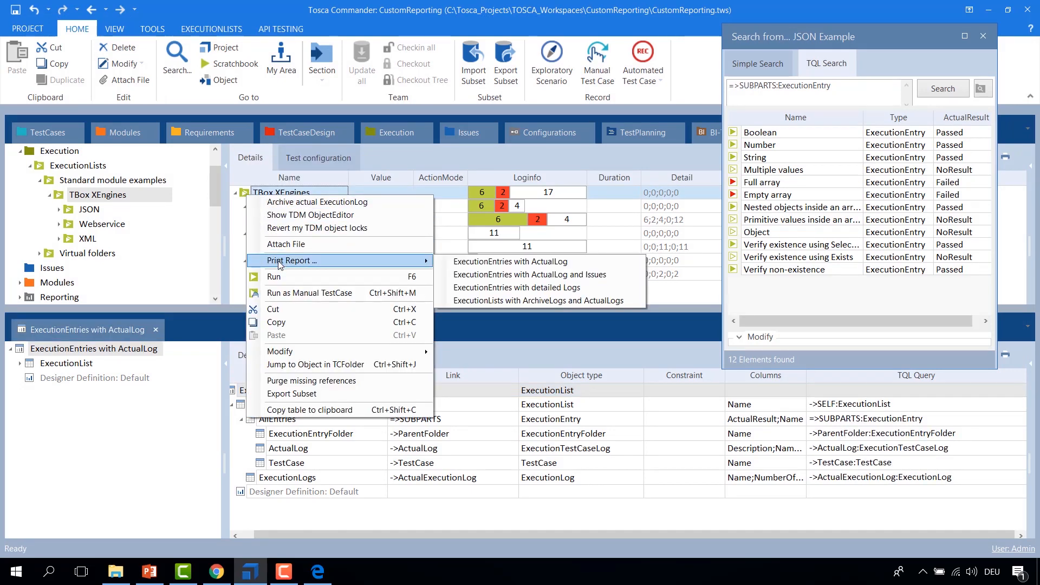
{"action": "left_click", "coordinate": [463, 264]}
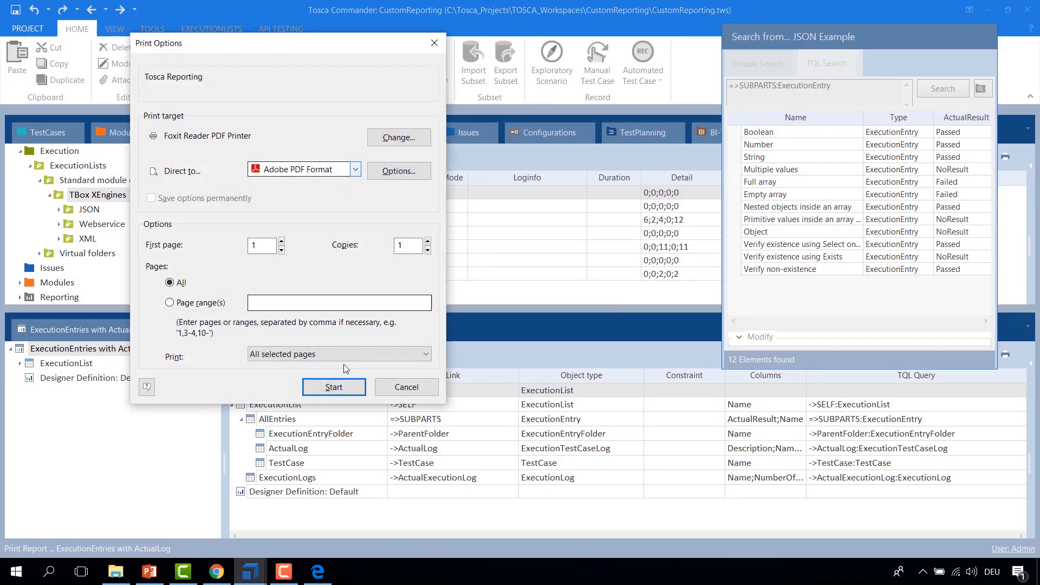
{"action": "left_click", "coordinate": [334, 387]}
{"action": "left_click", "coordinate": [249, 206]}
{"action": "left_click", "coordinate": [235, 256]}
{"action": "key", "text": "BackSpace"}
{"action": "type", "text": "8"}
{"action": "key", "text": "Return"}
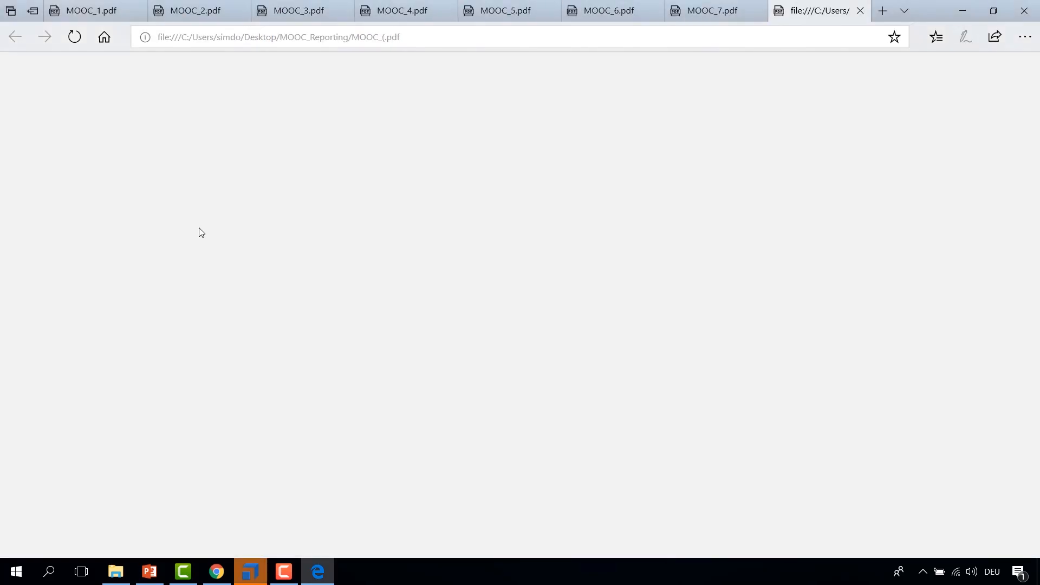
Step: Examine the new PDF's execution summary and the JSON Example detail rows
{"action": "scroll", "coordinate": [550, 246], "scroll_direction": "down", "scroll_amount": 20}
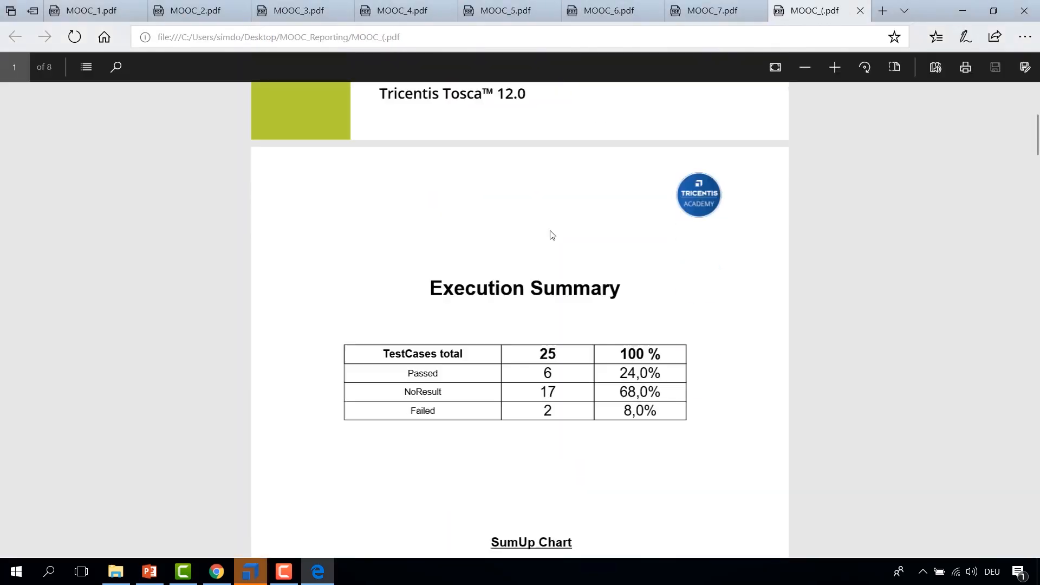
{"action": "scroll", "coordinate": [553, 222], "scroll_direction": "down", "scroll_amount": 10}
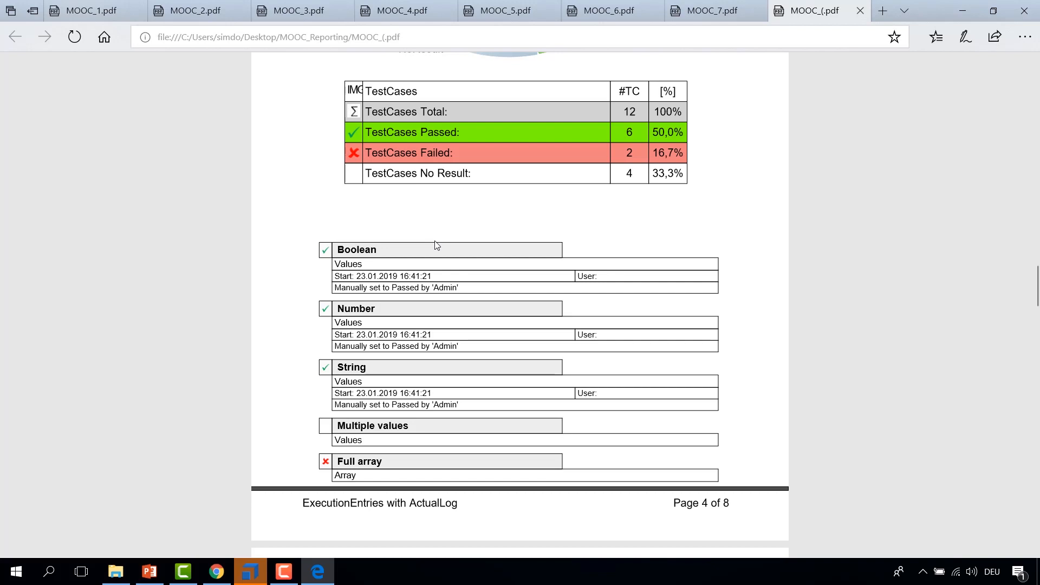
{"action": "left_click", "coordinate": [258, 564]}
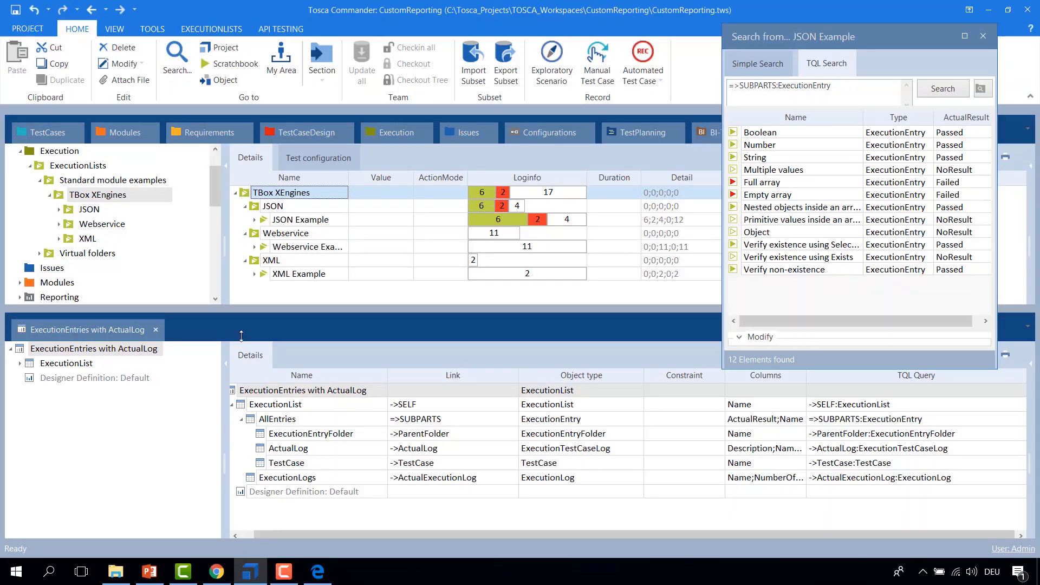
Step: Reopen the ExecutionEntries with ActualLog report definition in the report designer
{"action": "left_click", "coordinate": [257, 295]}
{"action": "right_click", "coordinate": [255, 395]}
{"action": "left_click", "coordinate": [325, 411]}
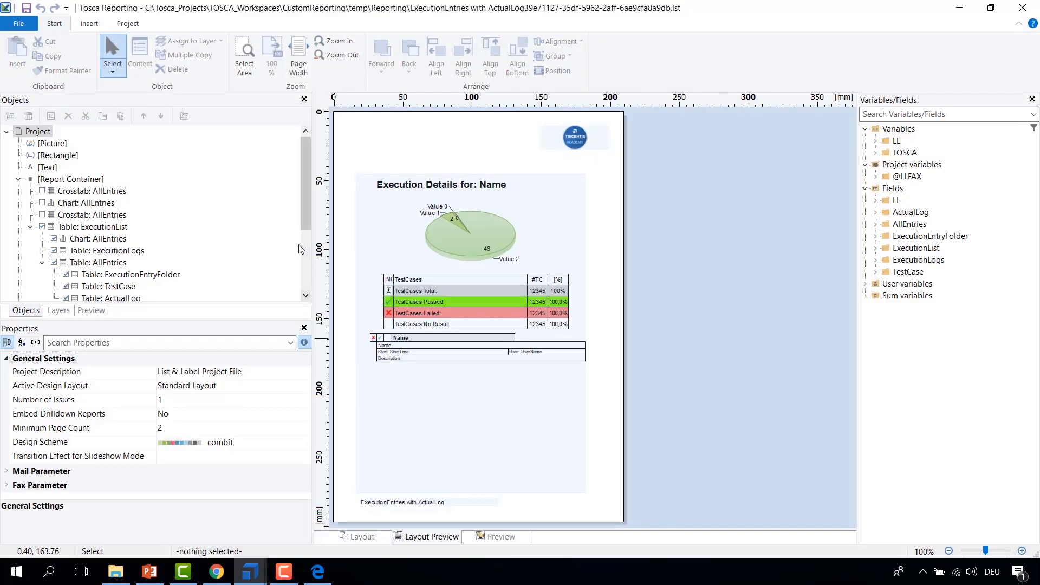
{"action": "left_click_drag", "start_coordinate": [304, 213], "coordinate": [303, 232]}
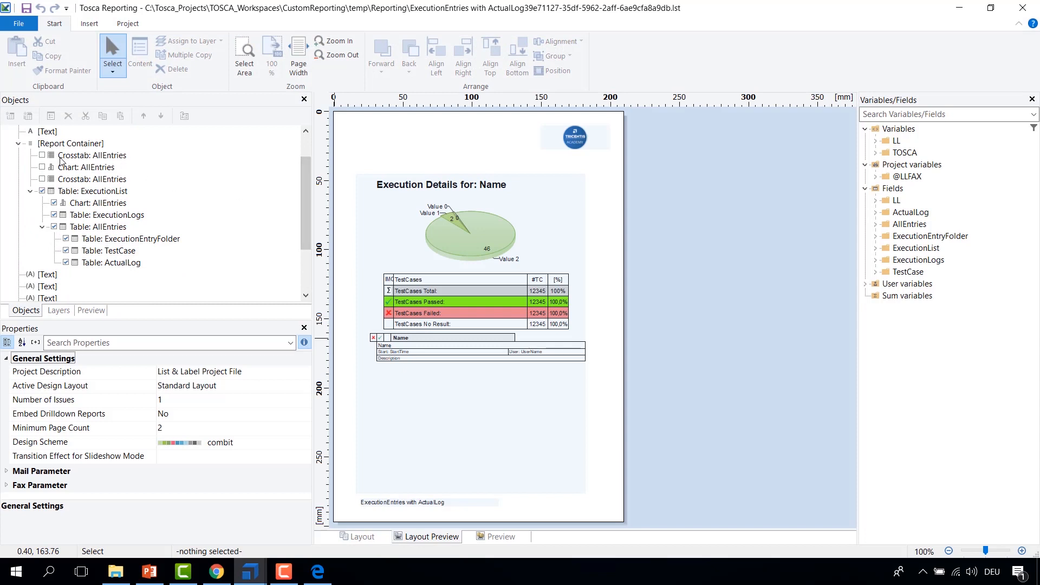
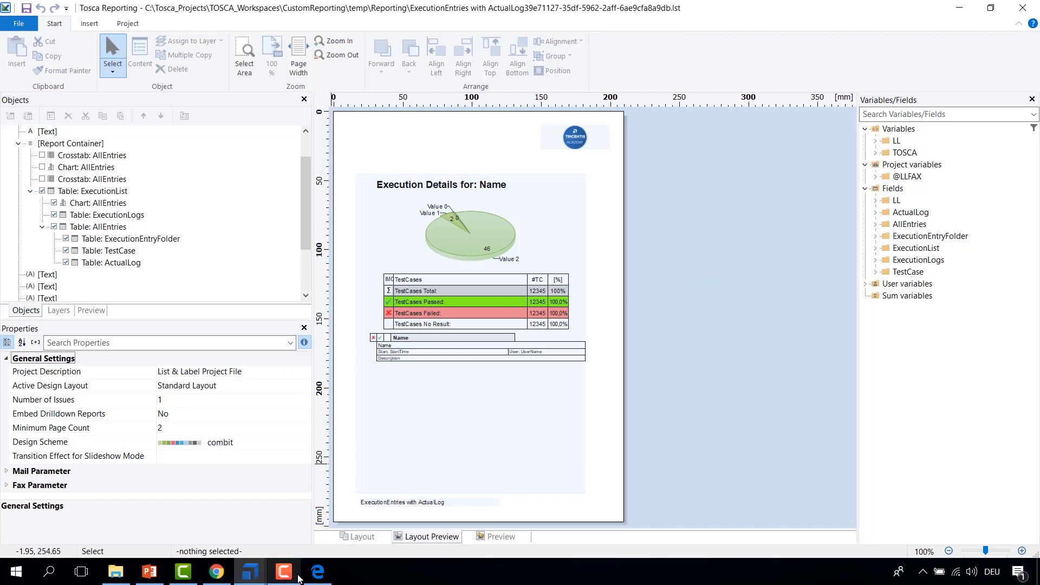
Step: Switch to PowerPoint and present the Questions slide as a slideshow from the current slide
{"action": "mouse_move", "coordinate": [286, 580]}
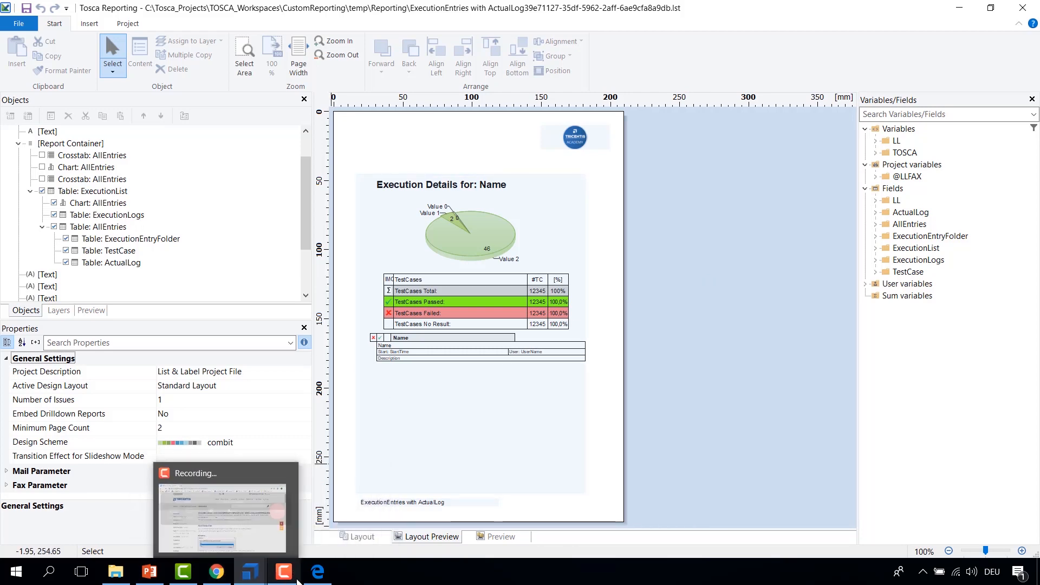
{"action": "left_click", "coordinate": [149, 571]}
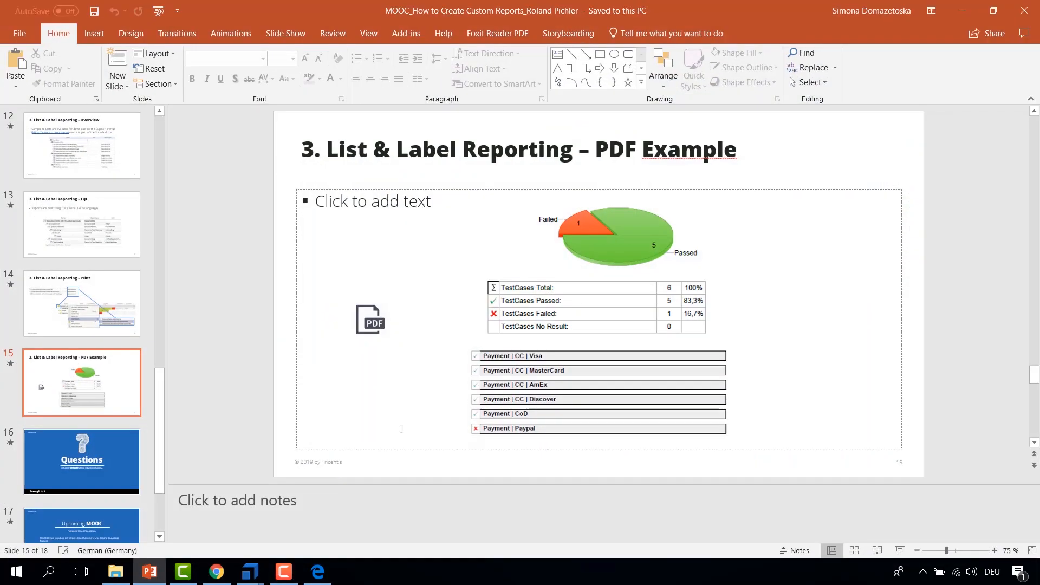
{"action": "left_click", "coordinate": [117, 477]}
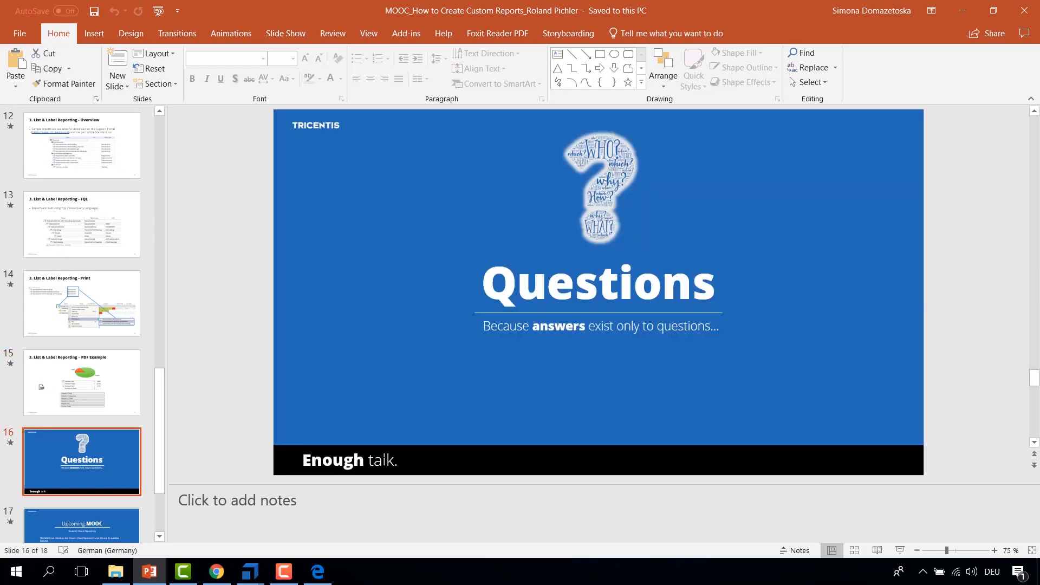
{"action": "key", "text": "shift+F5"}
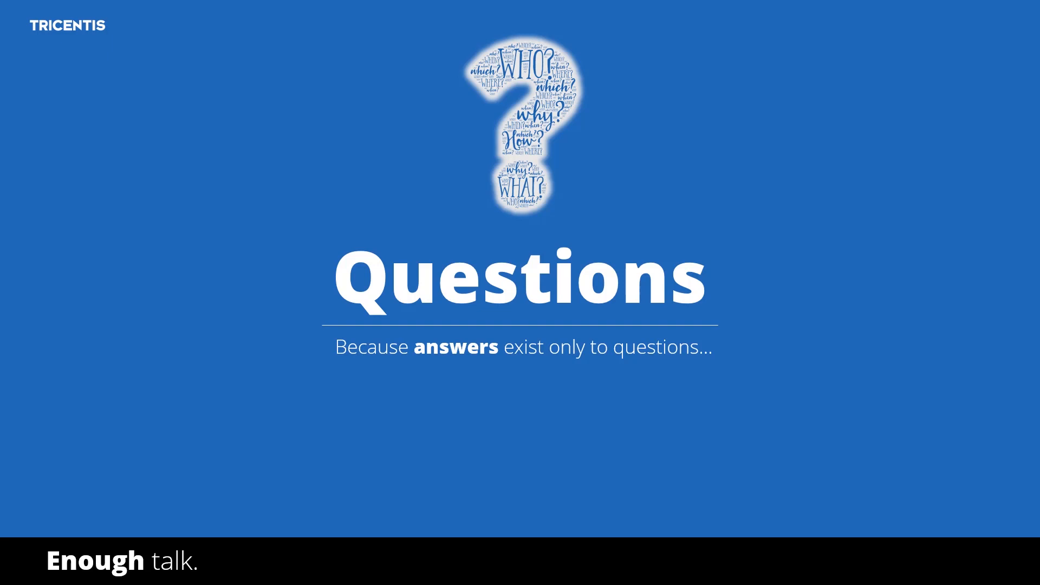
{"action": "key", "text": "Escape"}
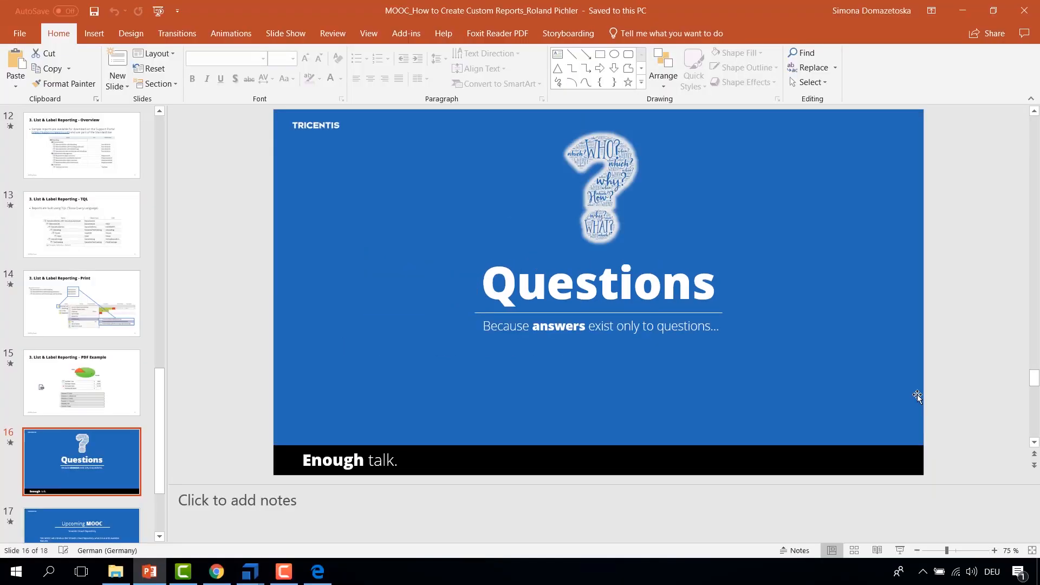
Step: Return to Tosca and close the report designer
{"action": "left_click", "coordinate": [965, 10]}
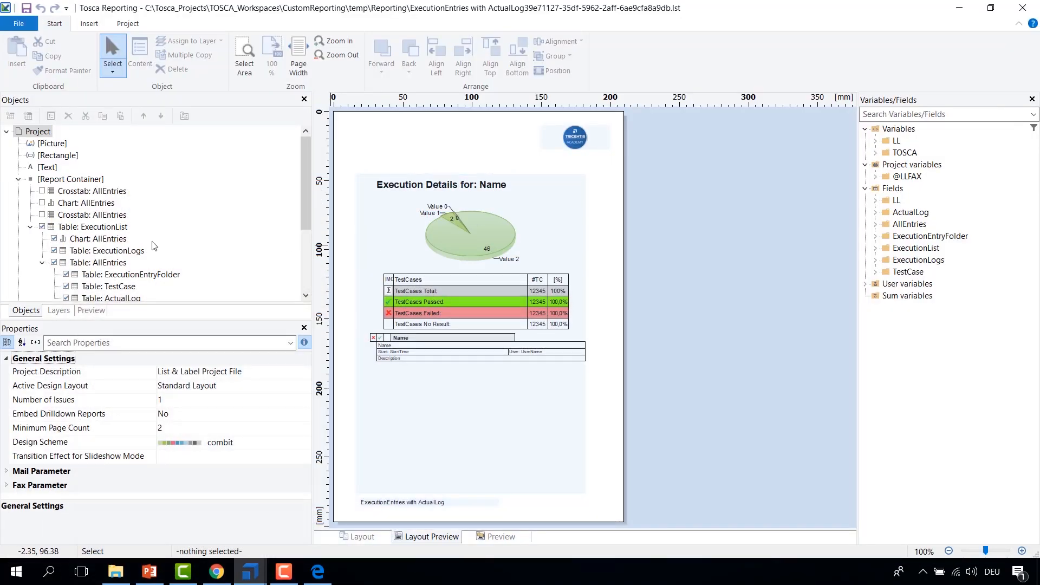
{"action": "left_click", "coordinate": [1024, 8]}
{"action": "left_click", "coordinate": [295, 294]}
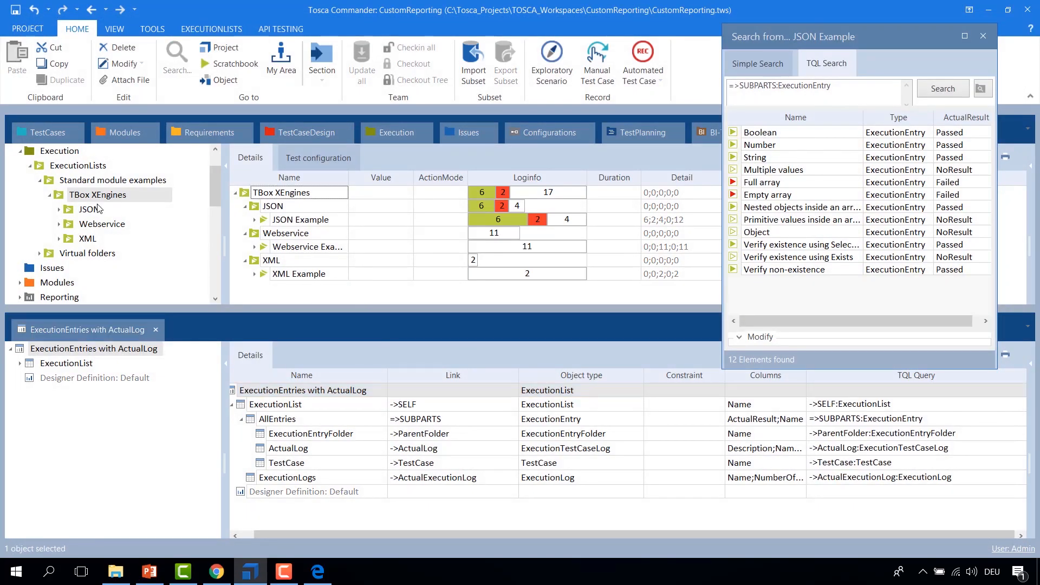
Step: Browse the TBox XEngines, JSON and Standard module examples execution list folders
{"action": "left_click", "coordinate": [57, 198]}
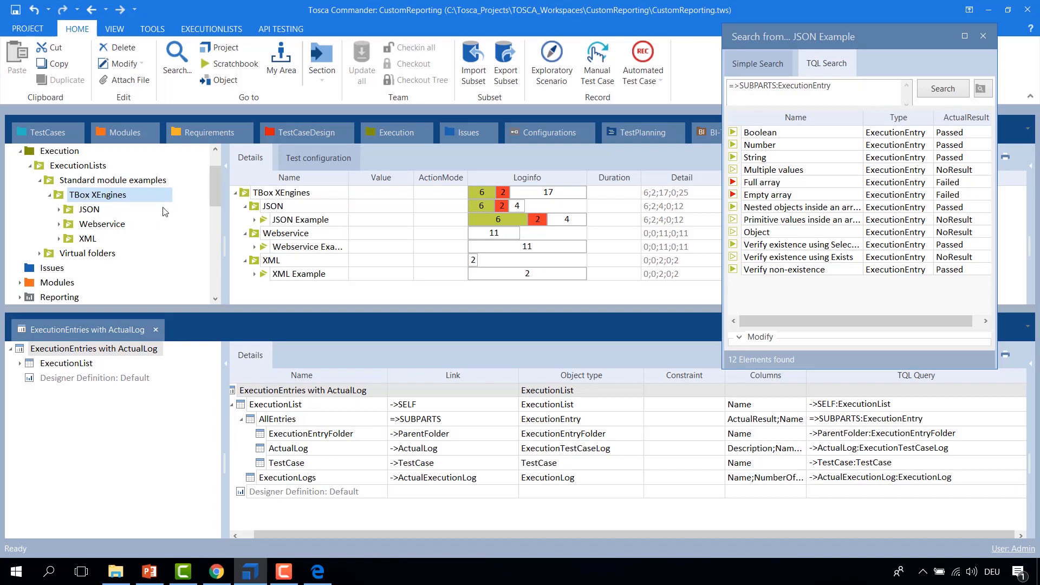
{"action": "left_click", "coordinate": [60, 210]}
{"action": "left_click", "coordinate": [87, 210]}
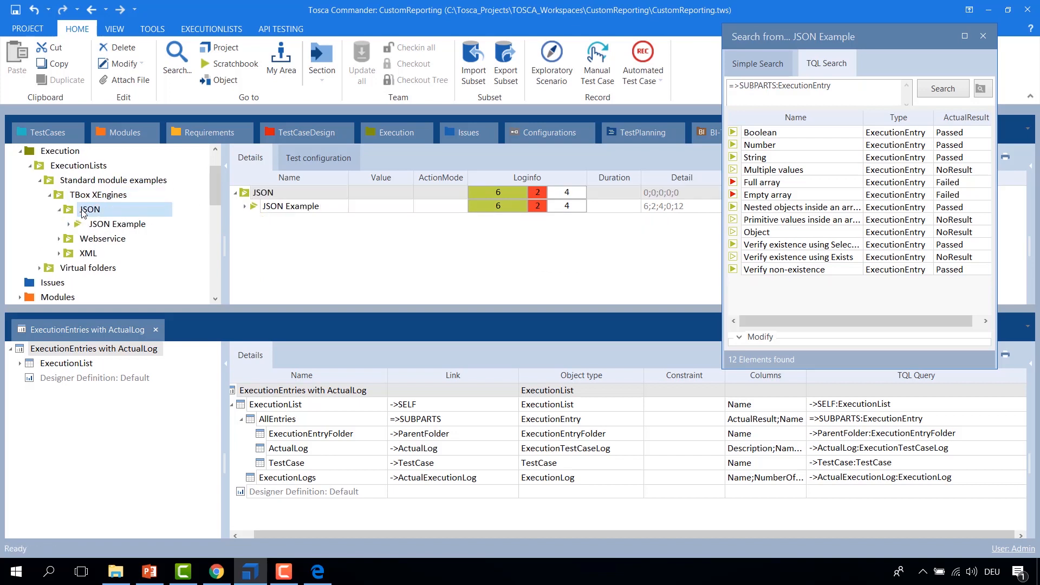
{"action": "left_click", "coordinate": [81, 196]}
{"action": "left_click", "coordinate": [74, 182]}
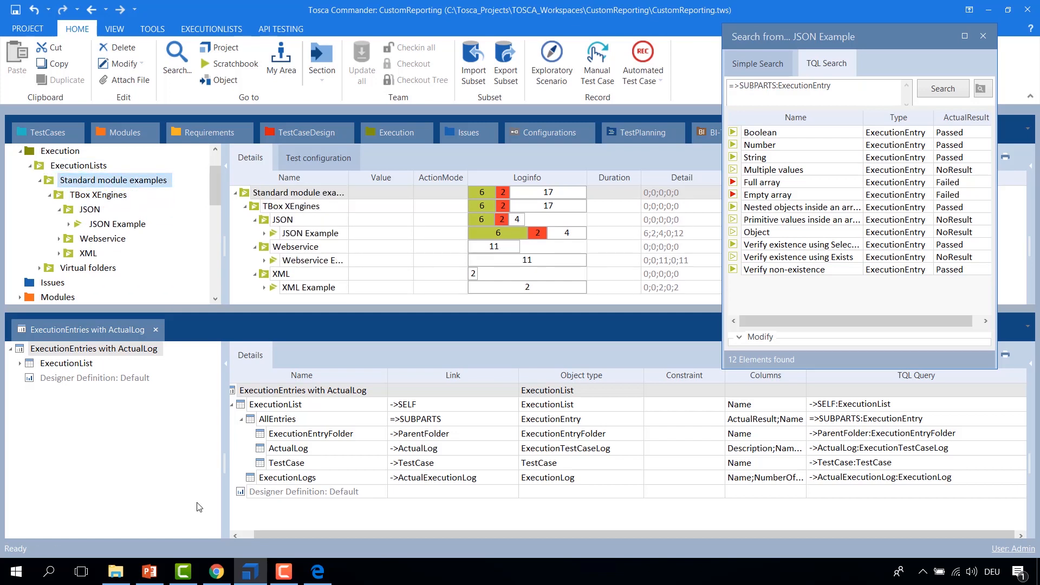
{"action": "left_click", "coordinate": [244, 536]}
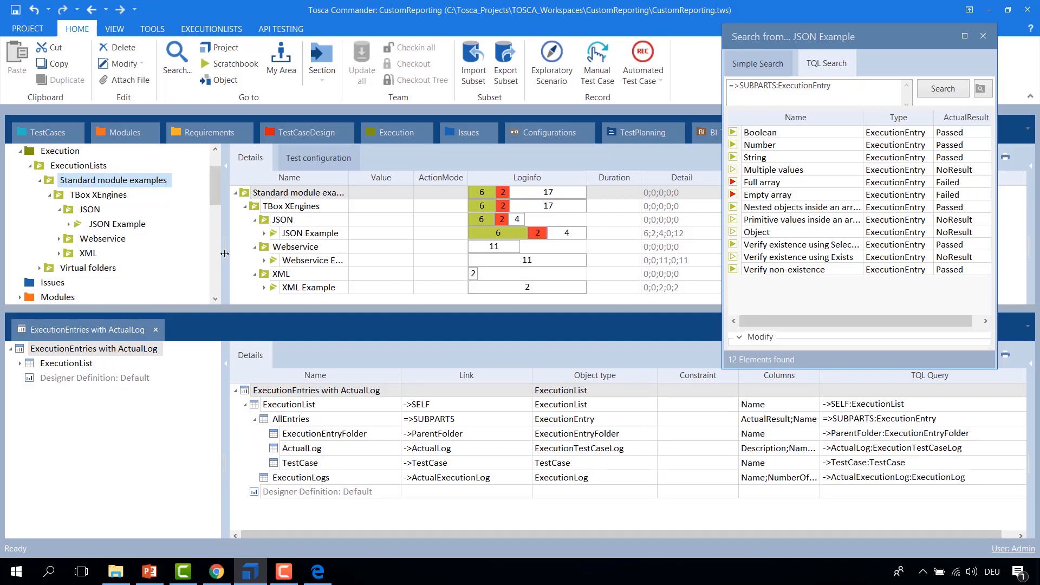
Step: Copy the ExecutionEntries with ActualLog report and paste it into the ExecutionLists reporting folder
{"action": "left_click_drag", "start_coordinate": [219, 187], "coordinate": [204, 205]}
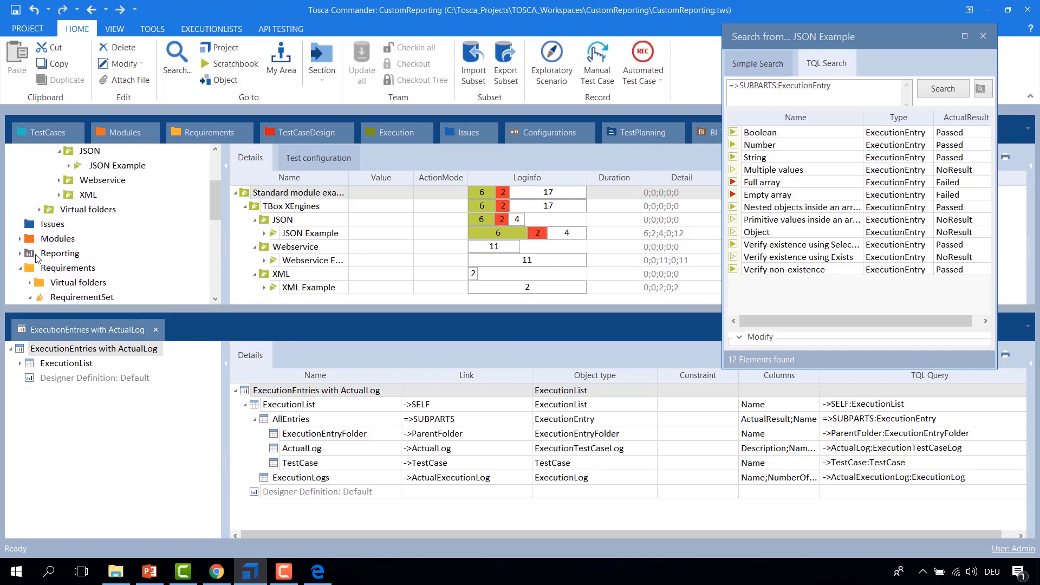
{"action": "left_click", "coordinate": [59, 253]}
{"action": "left_click", "coordinate": [266, 219]}
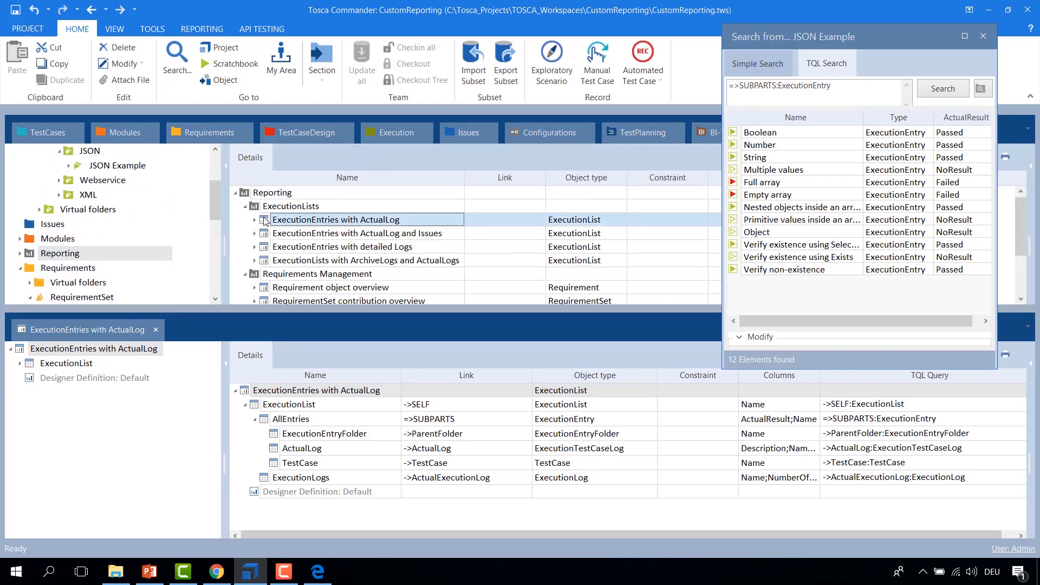
{"action": "key", "text": "ctrl+c"}
{"action": "left_click", "coordinate": [265, 207]}
{"action": "key", "text": "ctrl+v"}
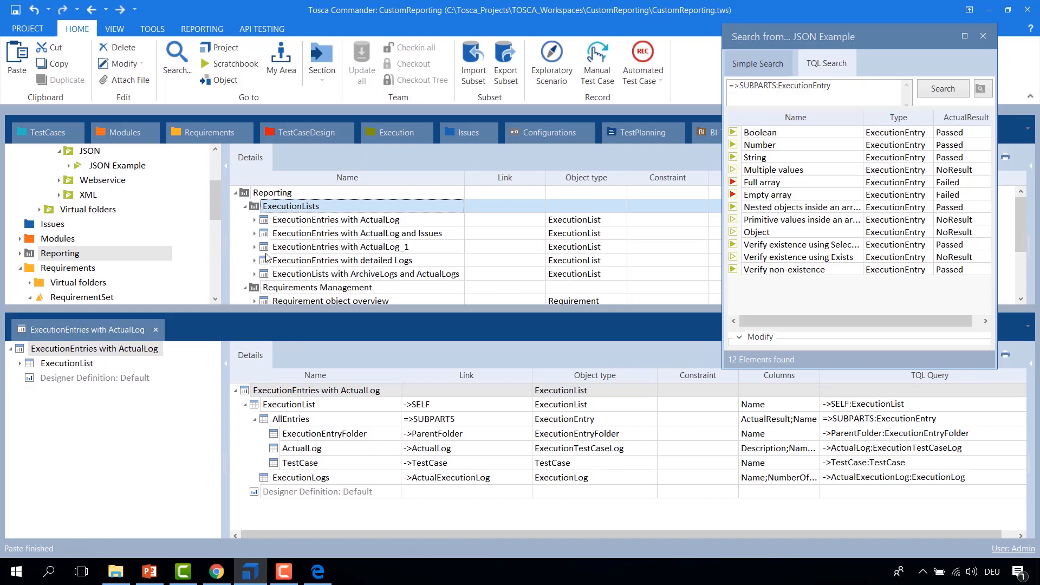
Step: Create a new dataset definition under ExecutionList in the ExecutionEntries with ActualLog report definition
{"action": "left_click", "coordinate": [245, 207]}
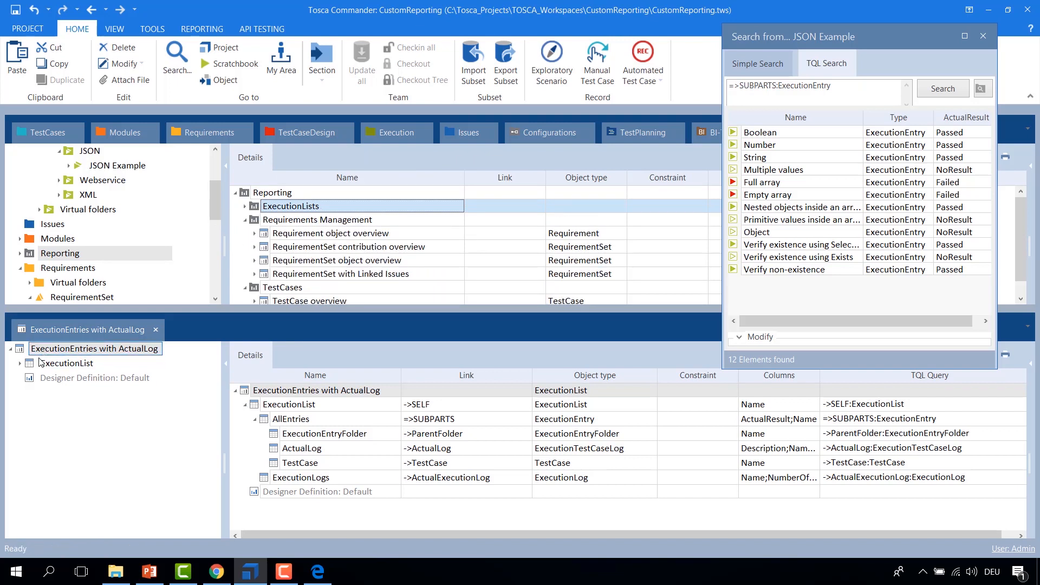
{"action": "left_click", "coordinate": [259, 407]}
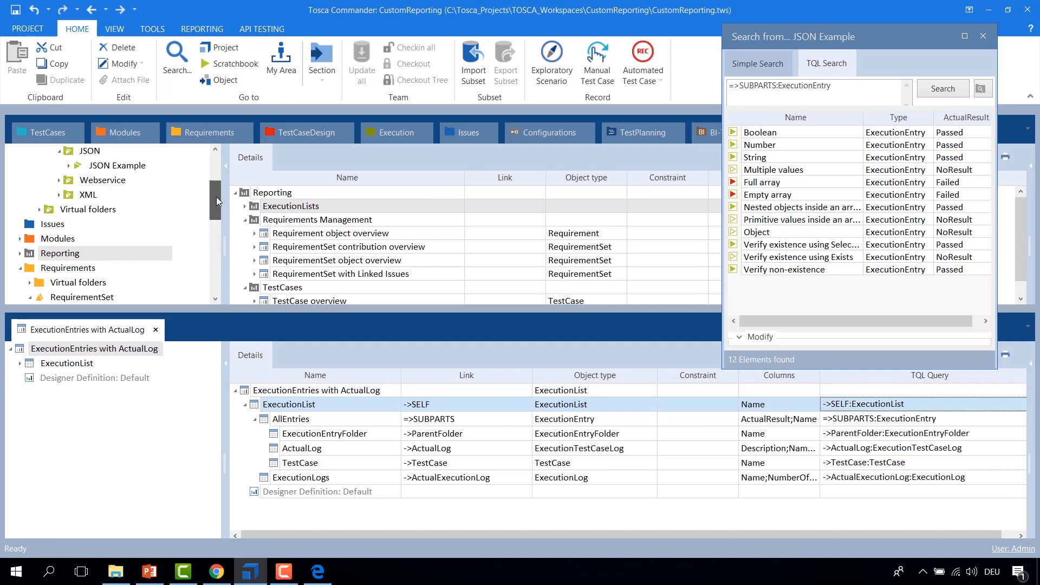
{"action": "left_click_drag", "start_coordinate": [216, 204], "coordinate": [219, 175]}
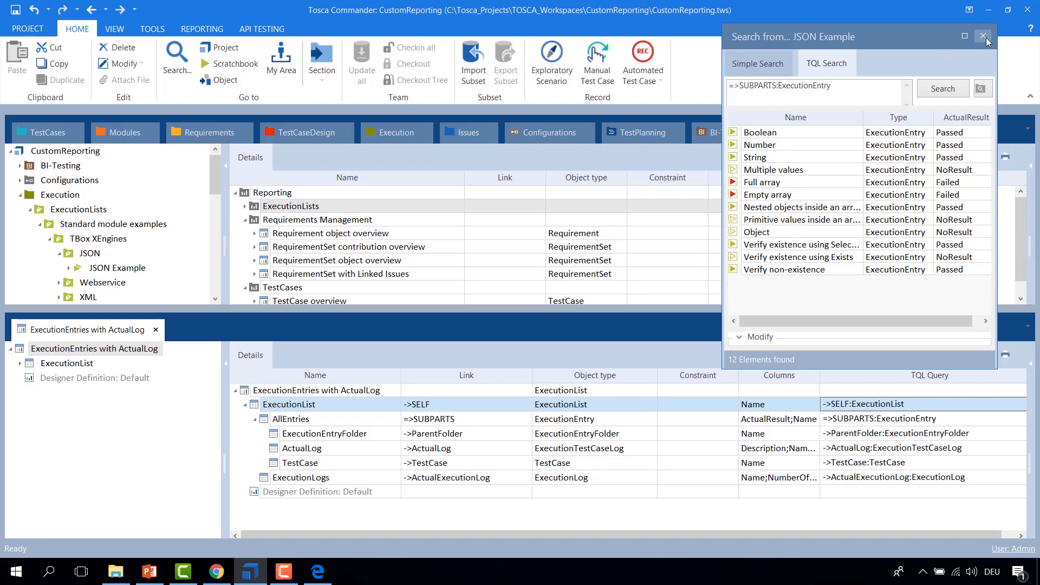
{"action": "right_click", "coordinate": [245, 395]}
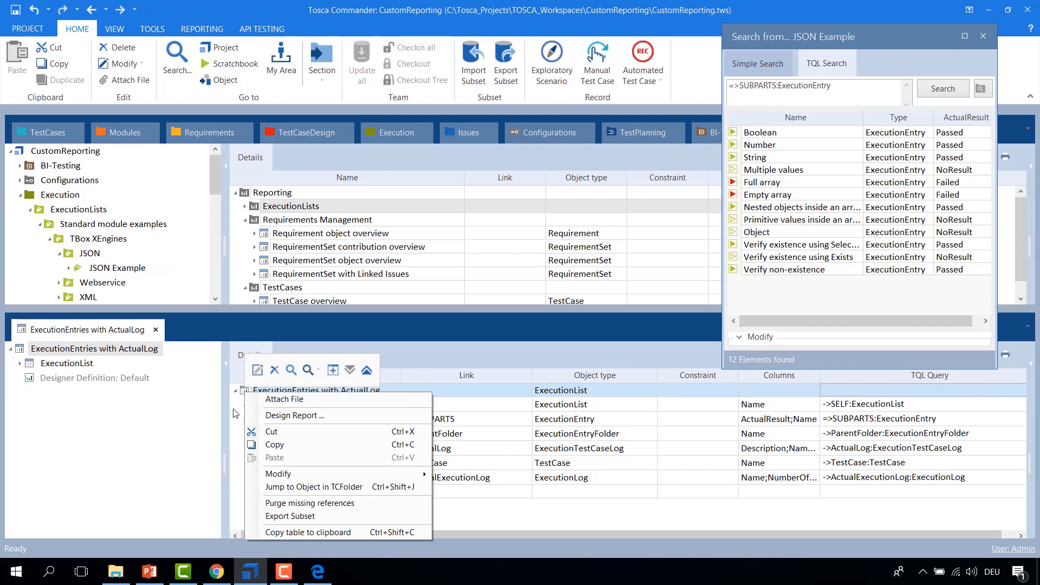
{"action": "left_click", "coordinate": [234, 408]}
{"action": "right_click", "coordinate": [245, 393]}
{"action": "left_click", "coordinate": [240, 401]}
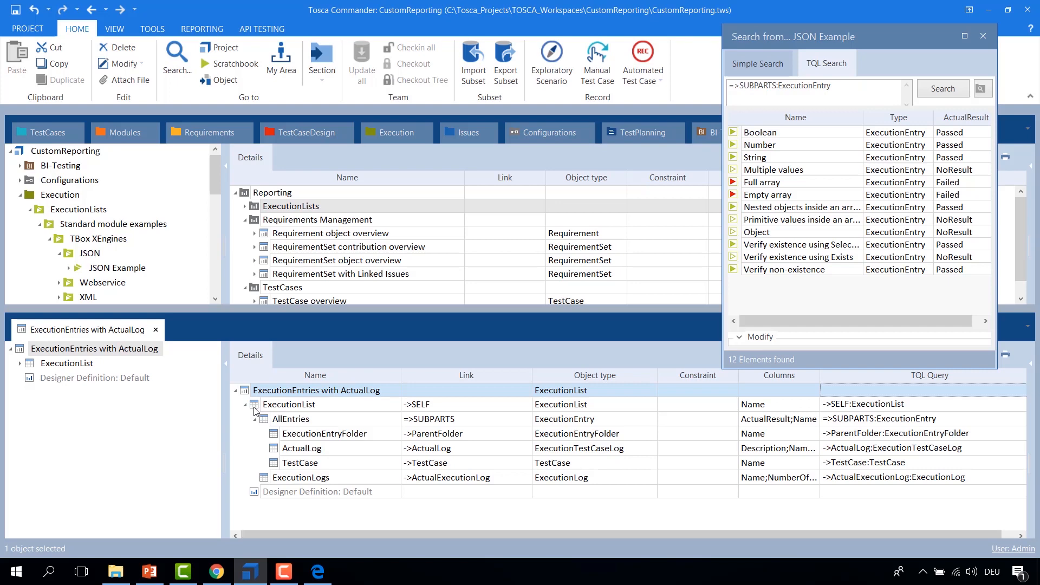
{"action": "right_click", "coordinate": [255, 411]}
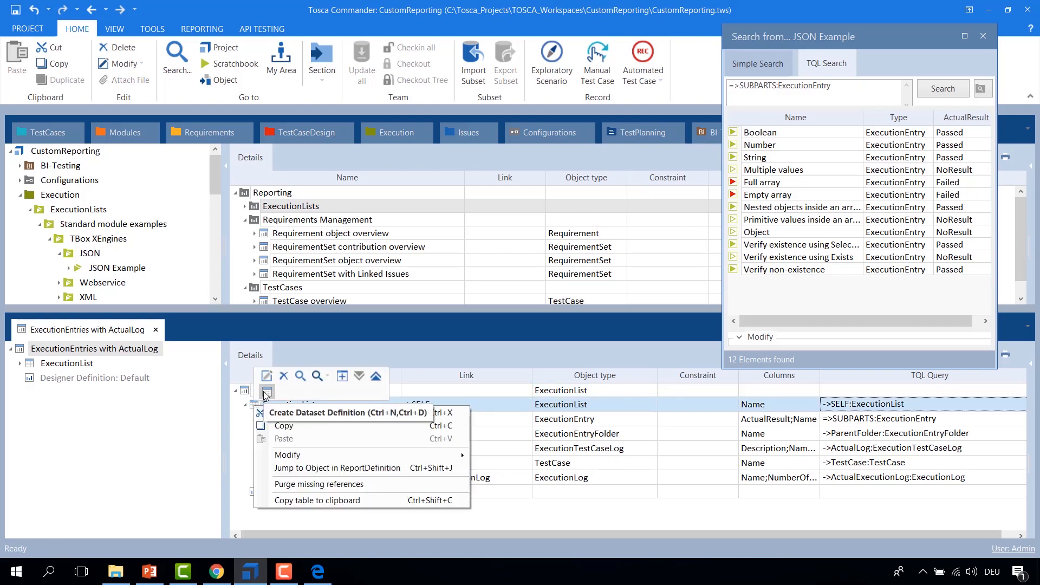
{"action": "left_click", "coordinate": [266, 391]}
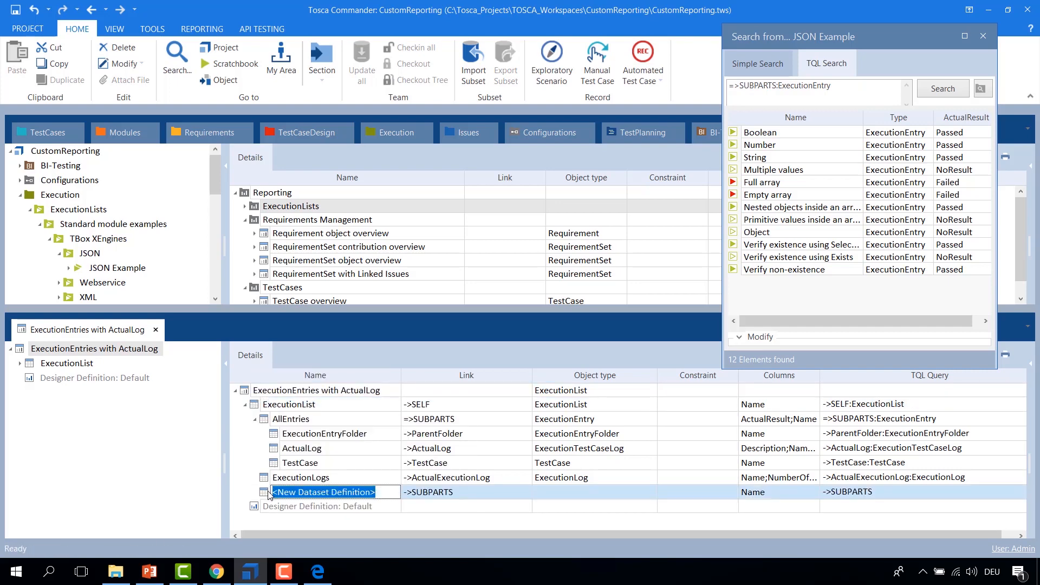
Step: Move the AllEntries and ExecutionLogs datasets into the new dataset definition
{"action": "left_click_drag", "start_coordinate": [267, 418], "coordinate": [276, 494]}
{"action": "left_click", "coordinate": [296, 501]}
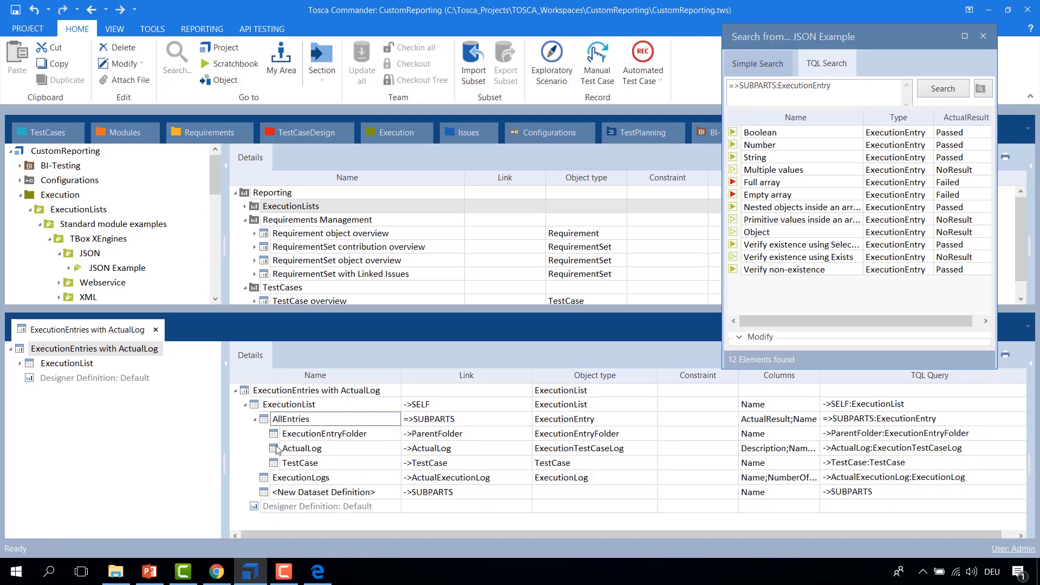
{"action": "left_click_drag", "start_coordinate": [268, 420], "coordinate": [269, 435]}
{"action": "left_click", "coordinate": [296, 439]}
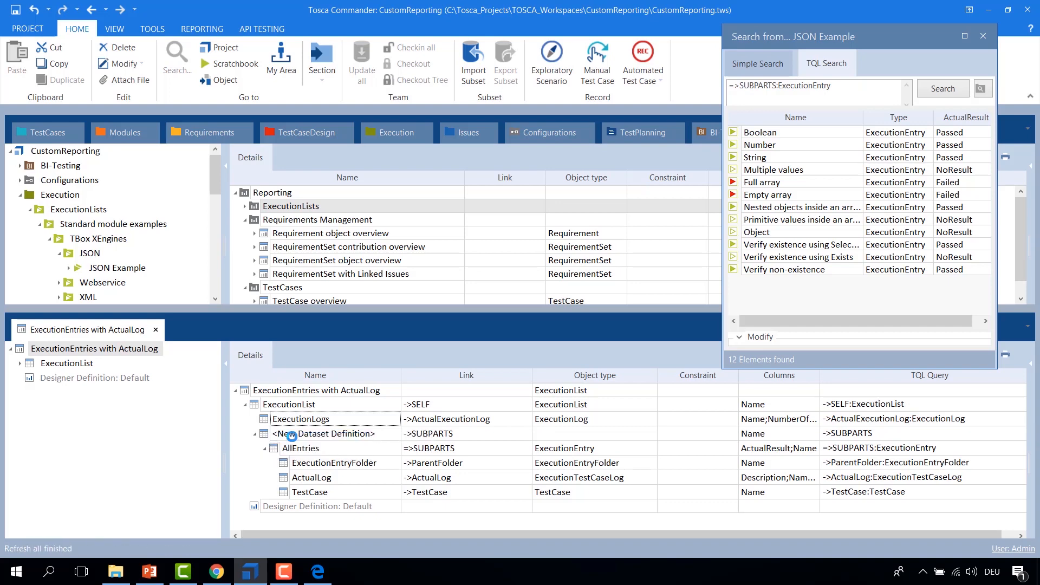
{"action": "left_click", "coordinate": [319, 410]}
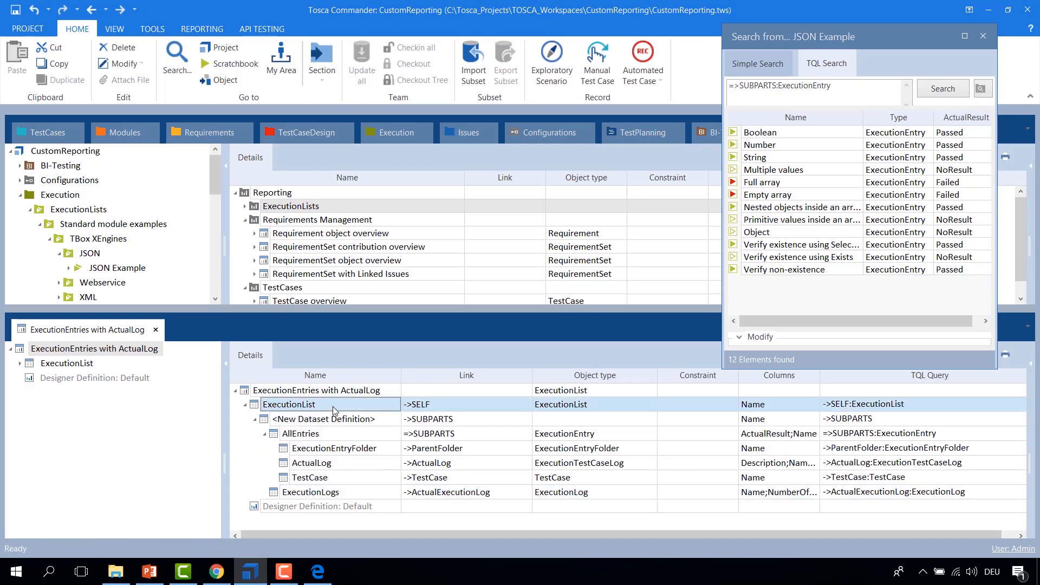
Step: Rename the new dataset definition to ExecutionList
{"action": "left_click", "coordinate": [333, 405]}
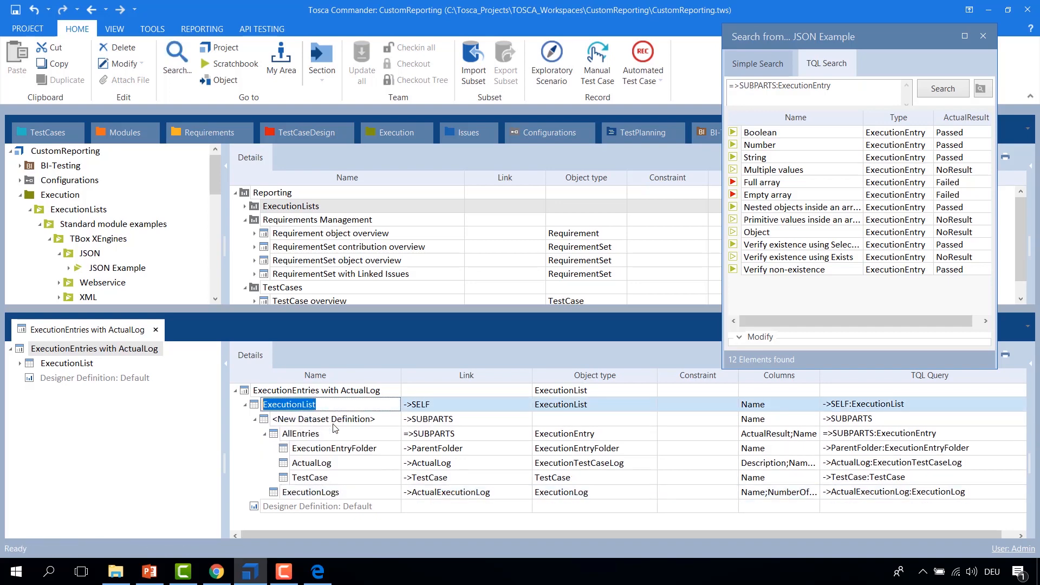
{"action": "left_click", "coordinate": [327, 420]}
{"action": "left_click", "coordinate": [327, 422]}
{"action": "key", "text": "ctrl+a"}
{"action": "key", "text": "ctrl+v"}
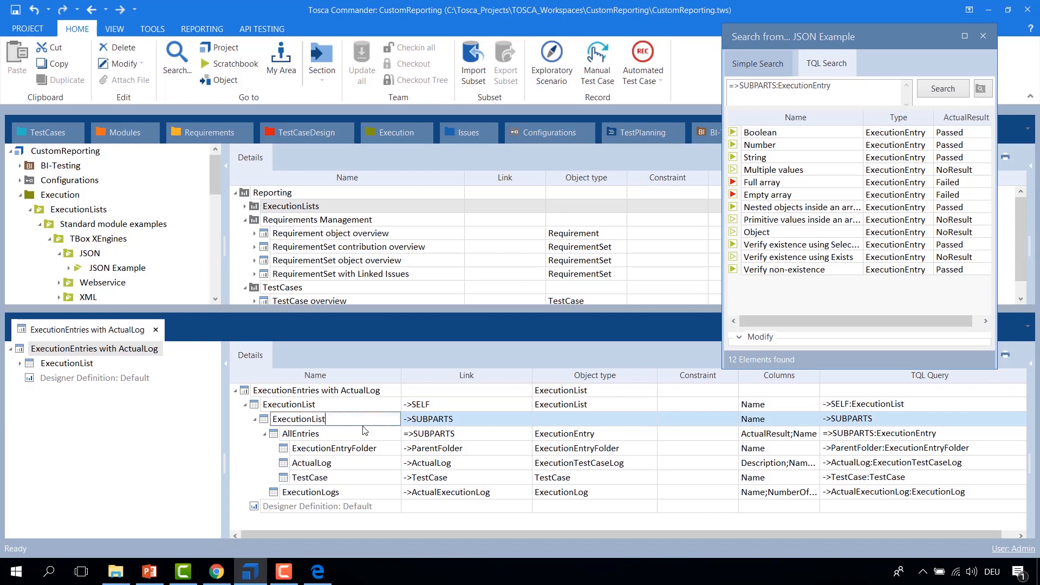
Step: Set the new ExecutionList dataset's link to ->SELF and its object type to ExecutionList
{"action": "left_click", "coordinate": [509, 420]}
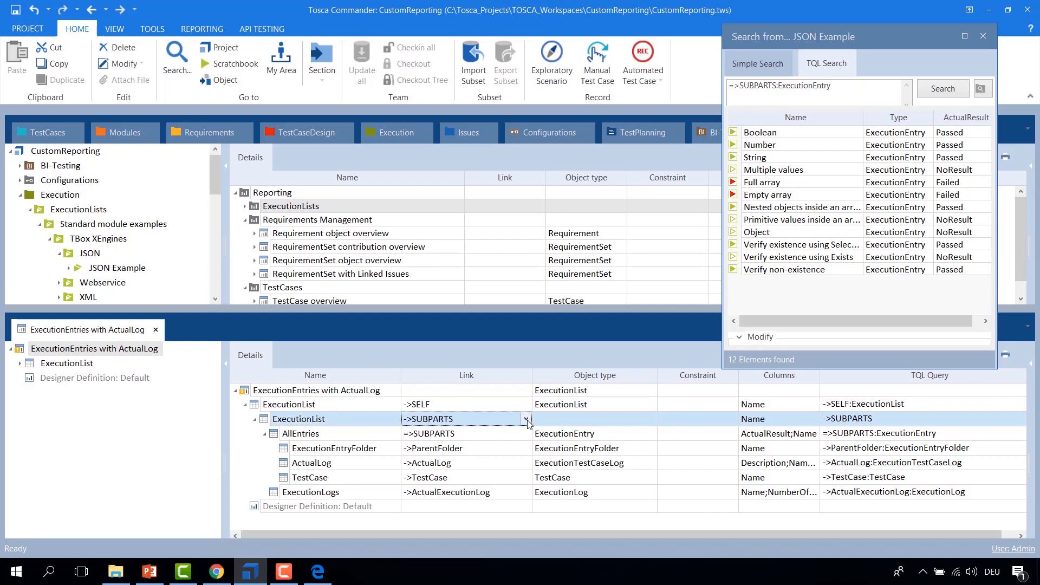
{"action": "left_click", "coordinate": [526, 420]}
{"action": "left_click", "coordinate": [428, 484]}
{"action": "left_click", "coordinate": [580, 421]}
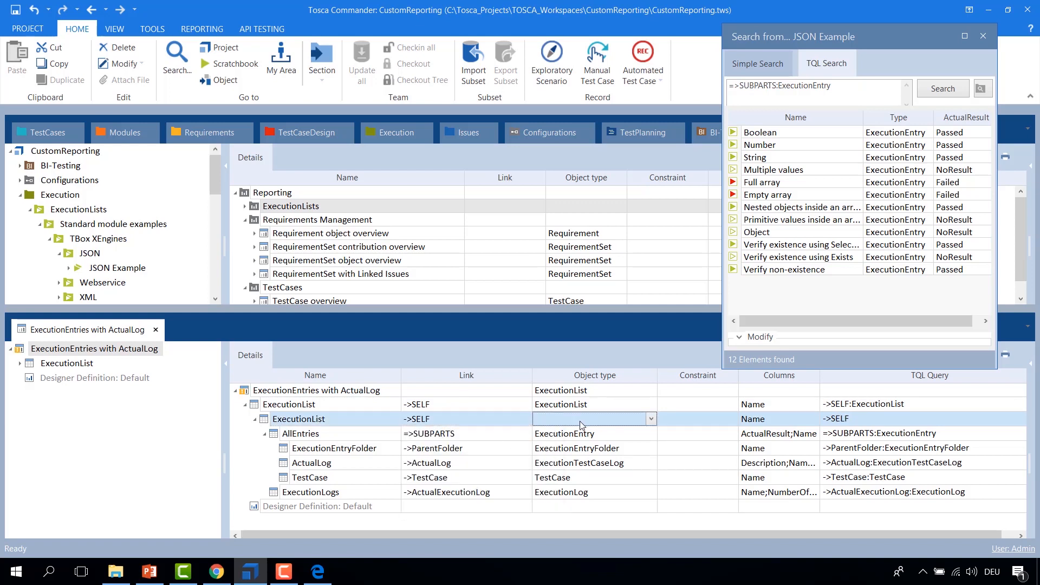
{"action": "left_click", "coordinate": [651, 419]}
{"action": "left_click", "coordinate": [585, 461]}
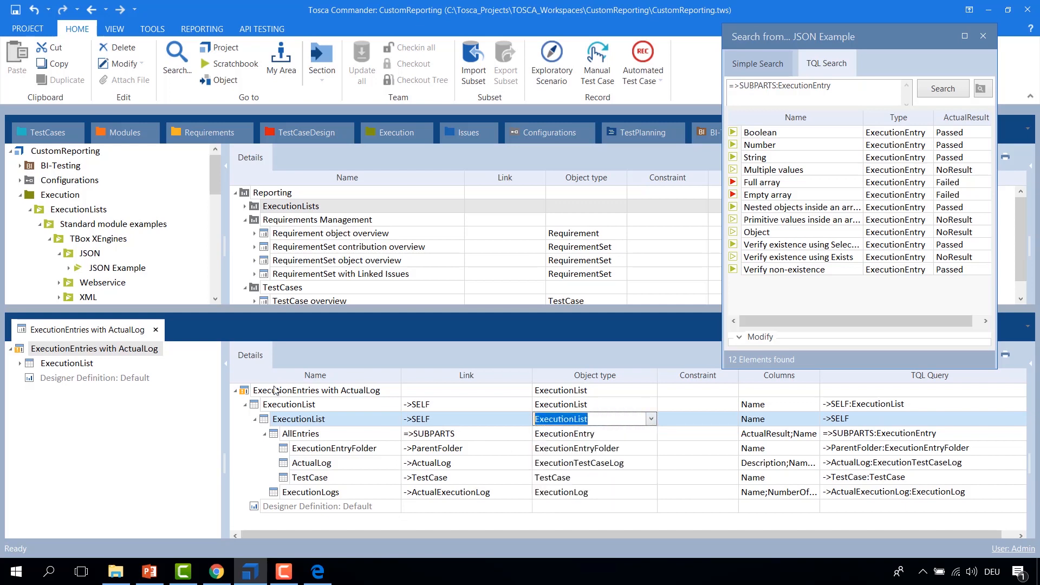
Step: Rename the outer ExecutionList dataset to TCFolder
{"action": "left_click", "coordinate": [279, 405]}
{"action": "left_click", "coordinate": [318, 406]}
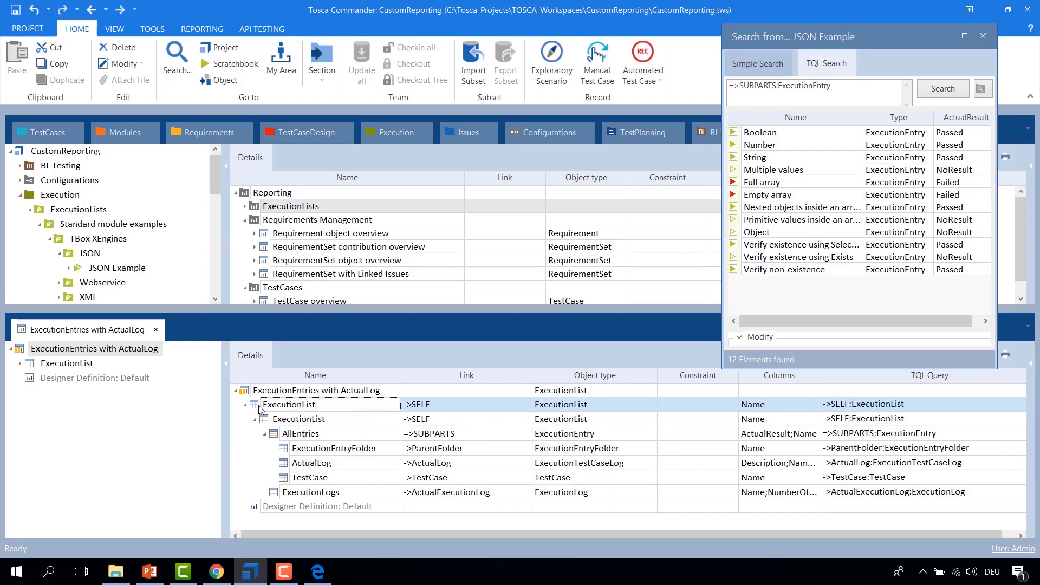
{"action": "left_click", "coordinate": [282, 405]}
{"action": "left_click_drag", "start_coordinate": [319, 405], "coordinate": [250, 397]}
{"action": "type", "text": "TCFolder"}
{"action": "key", "text": "Return"}
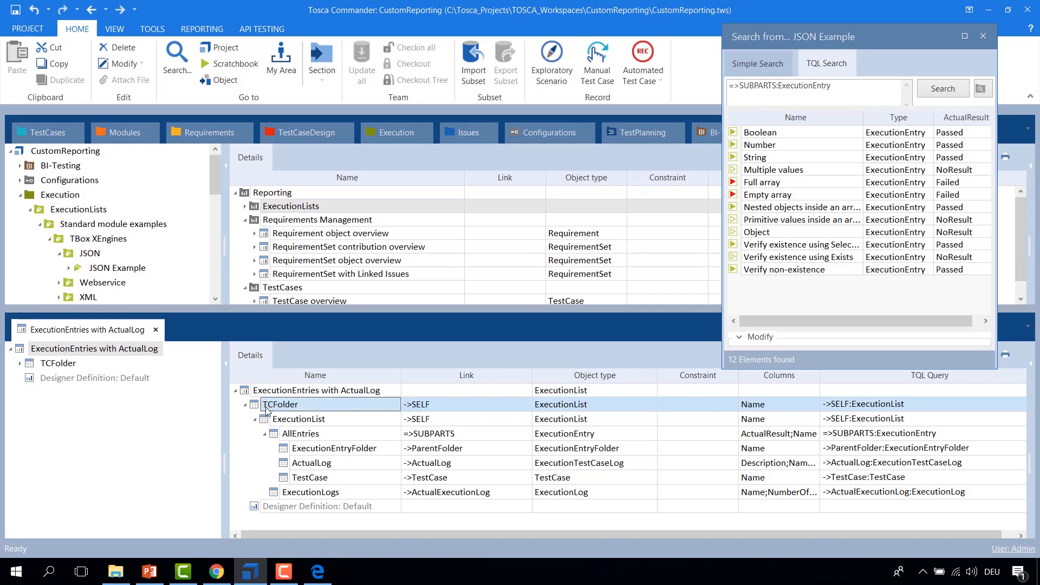
Step: Create another dataset definition under TCFolder and move the inner ExecutionList dataset into it
{"action": "right_click", "coordinate": [261, 409]}
{"action": "left_click", "coordinate": [269, 401]}
{"action": "left_click_drag", "start_coordinate": [267, 509], "coordinate": [269, 420]}
{"action": "left_click", "coordinate": [266, 436]}
{"action": "left_click", "coordinate": [318, 426]}
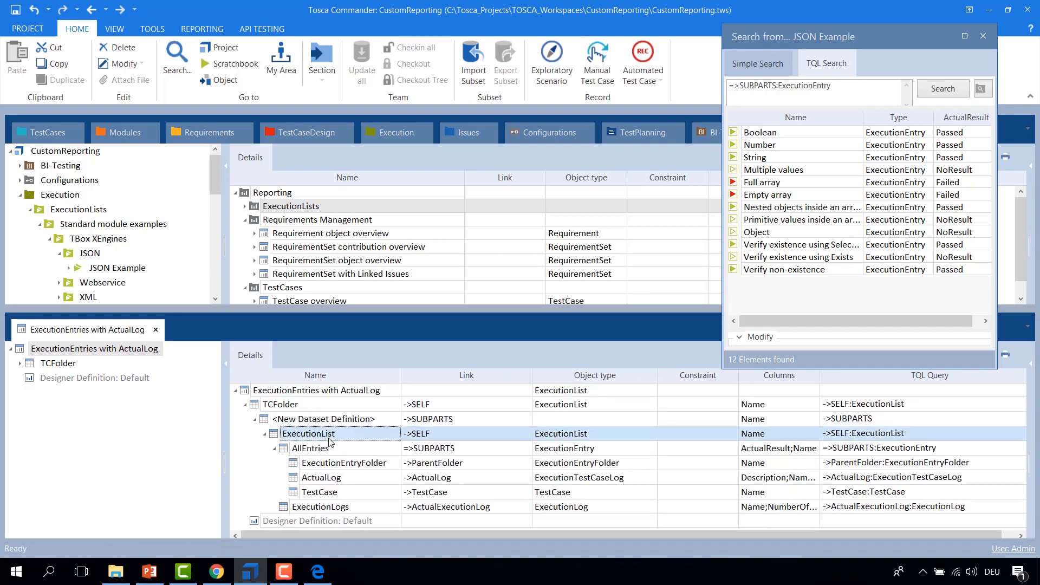
Step: Rename the new dataset definition to TCFolder2
{"action": "left_click", "coordinate": [383, 423]}
{"action": "left_click", "coordinate": [373, 417]}
{"action": "left_click_drag", "start_coordinate": [390, 418], "coordinate": [276, 407]}
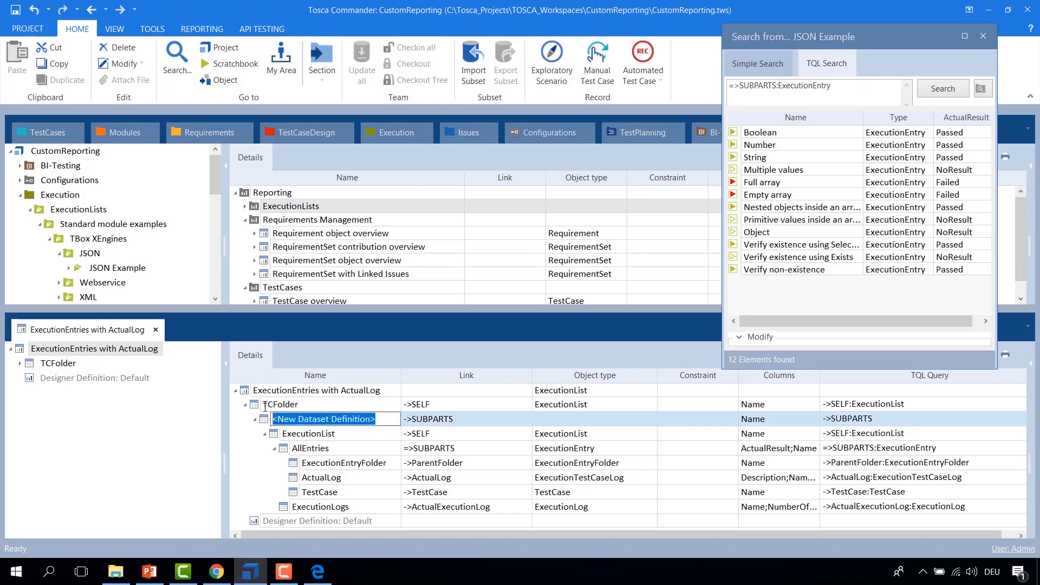
{"action": "type", "text": "T"}
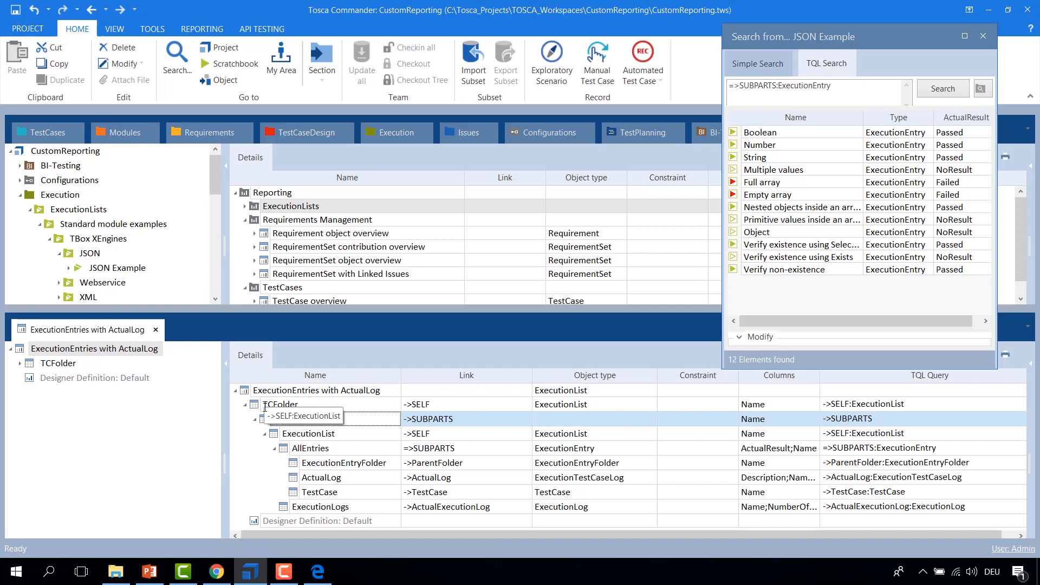
{"action": "type", "text": "CFolder2"}
{"action": "key", "text": "Return"}
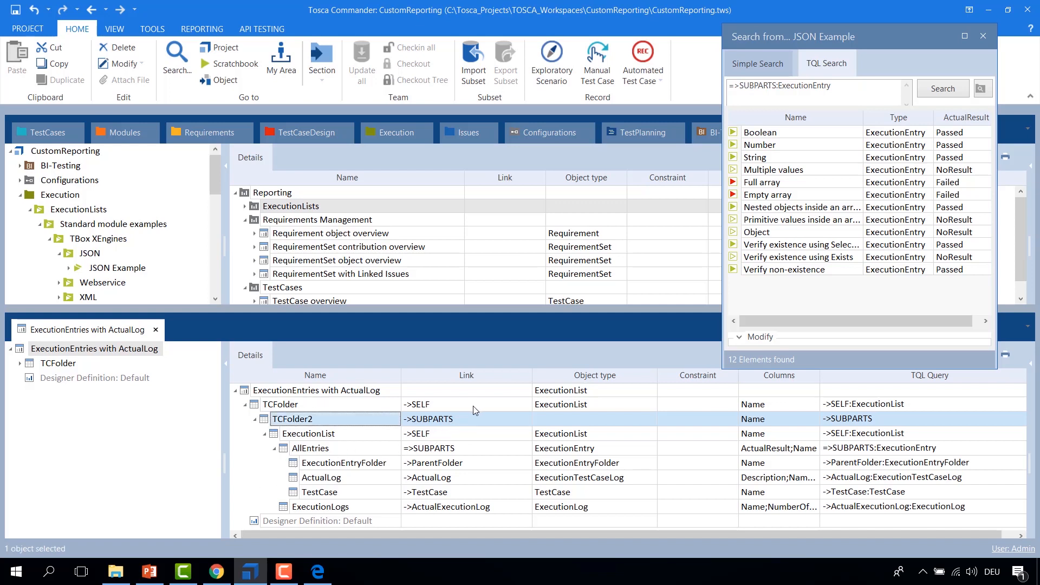
Step: Set the TCFolder2 dataset's link to ->SUBPARTS and its object type to TCFolder
{"action": "left_click", "coordinate": [495, 407]}
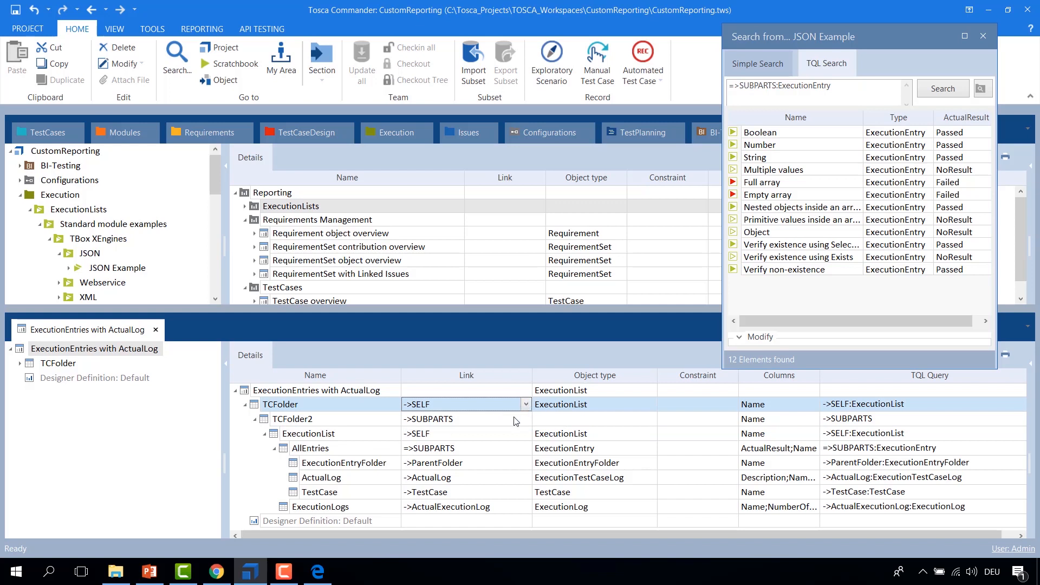
{"action": "left_click", "coordinate": [516, 421]}
{"action": "left_click", "coordinate": [525, 419]}
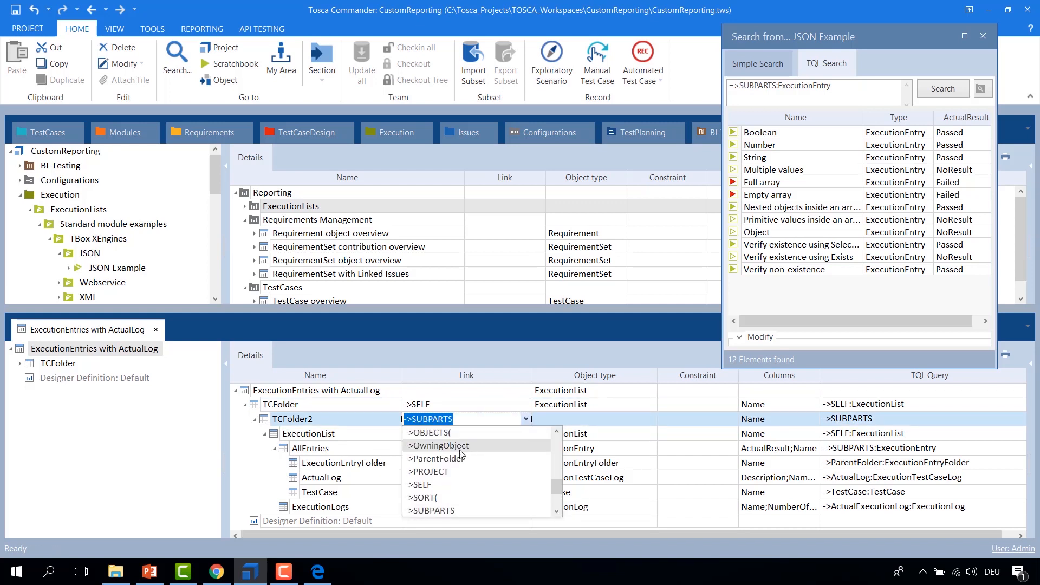
{"action": "left_click", "coordinate": [438, 510]}
{"action": "left_click", "coordinate": [619, 422]}
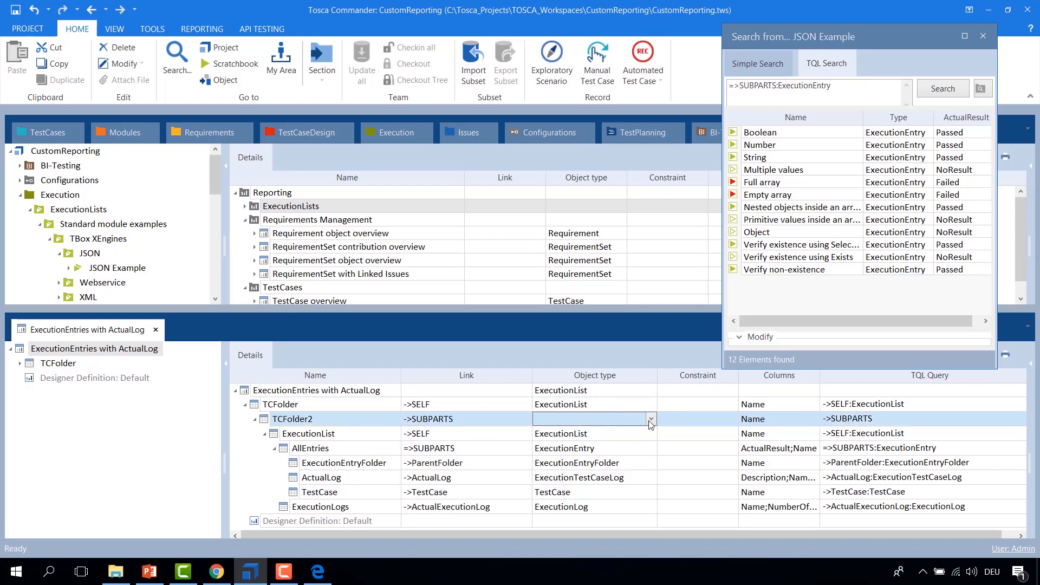
{"action": "left_click", "coordinate": [651, 421]}
{"action": "left_click", "coordinate": [590, 418]}
{"action": "type", "text": "TCF"}
{"action": "key", "text": "Tab"}
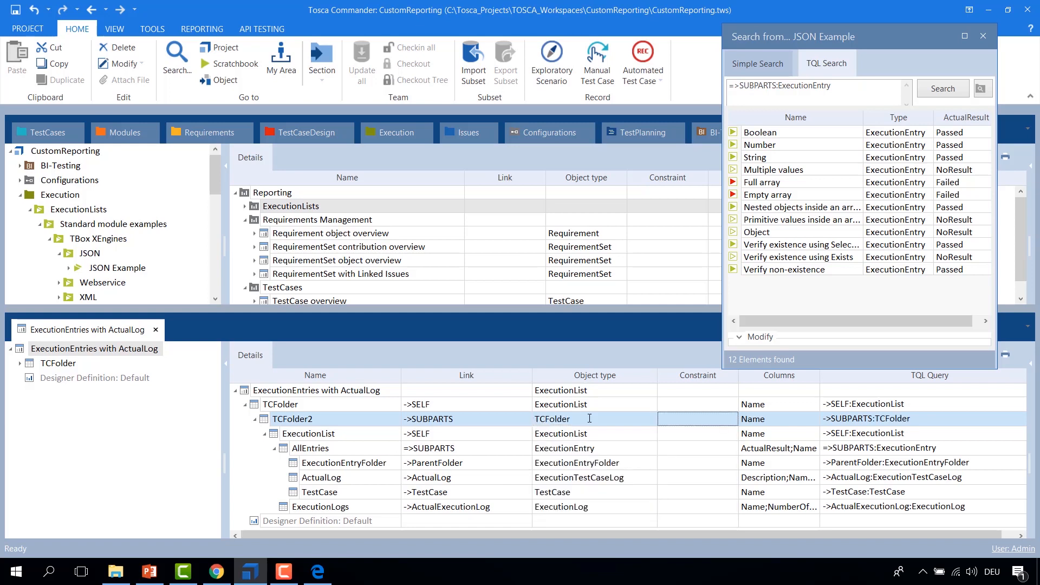
Step: Change the outer TCFolder dataset's object type to TCFolder
{"action": "left_click", "coordinate": [544, 422]}
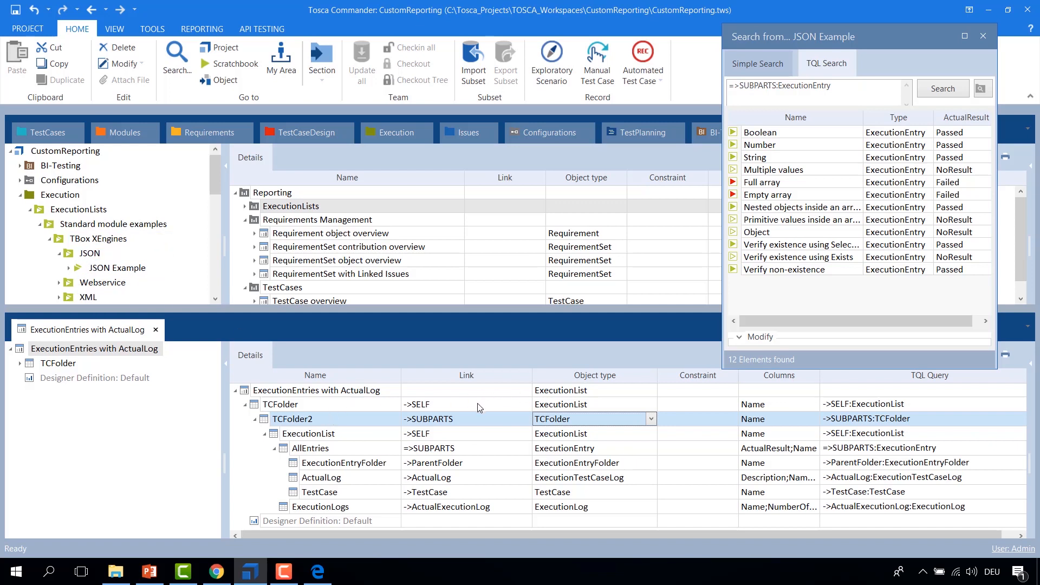
{"action": "left_click", "coordinate": [612, 407]}
{"action": "left_click", "coordinate": [652, 406]}
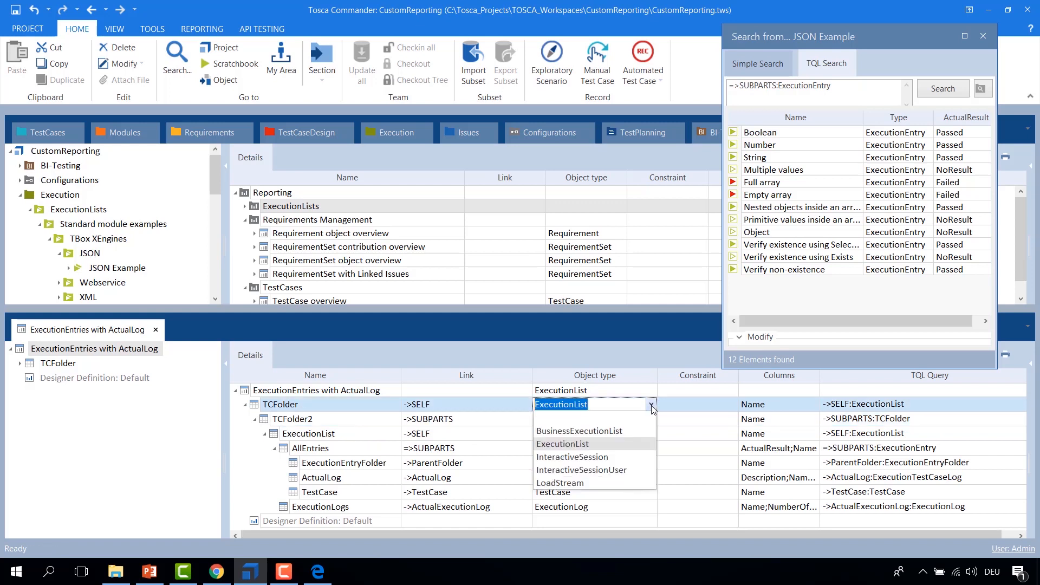
{"action": "left_click_drag", "start_coordinate": [633, 402], "coordinate": [532, 393]}
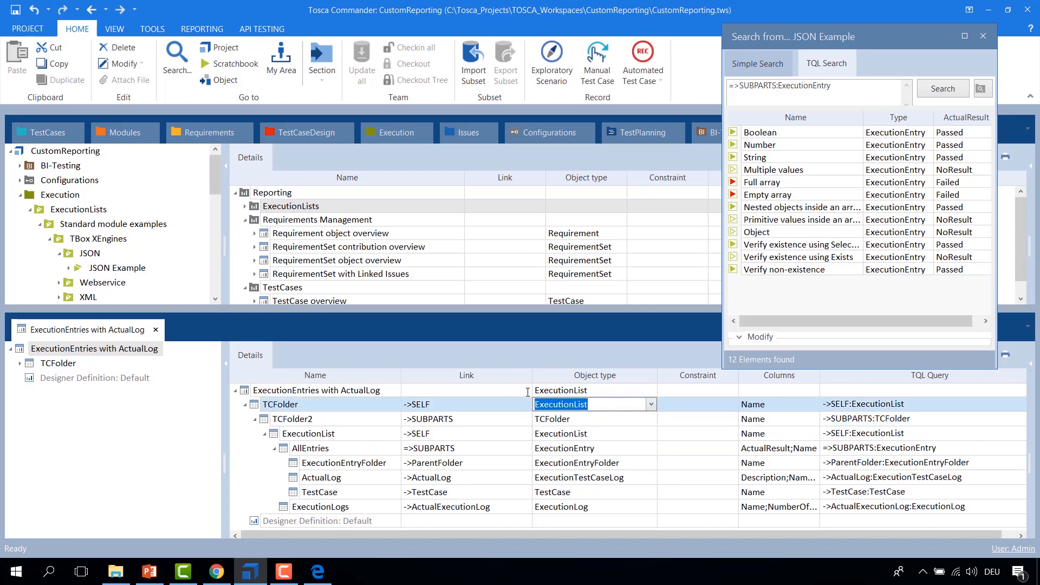
{"action": "type", "text": "TCFolder"}
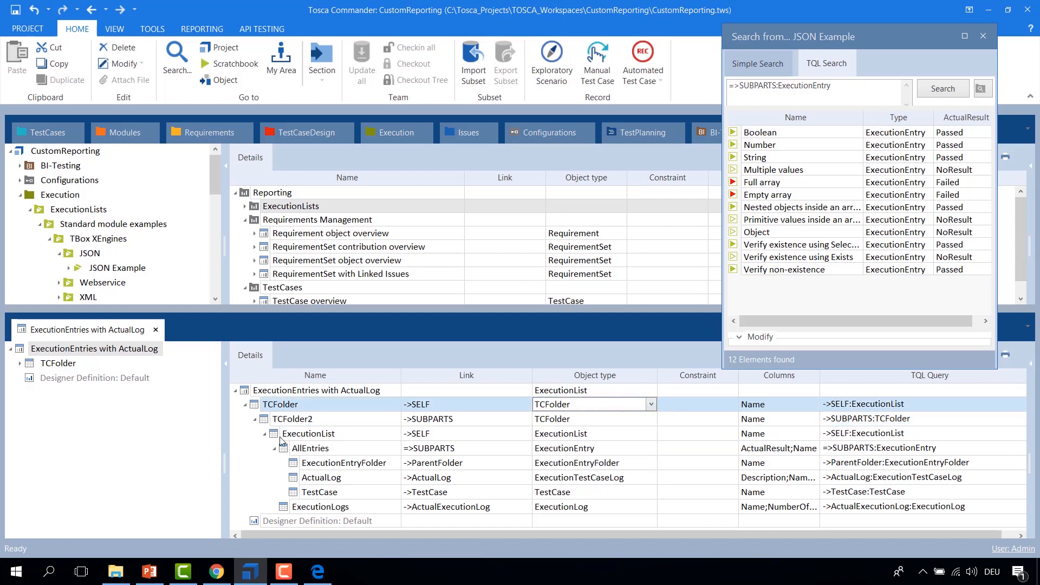
{"action": "key", "text": "Return"}
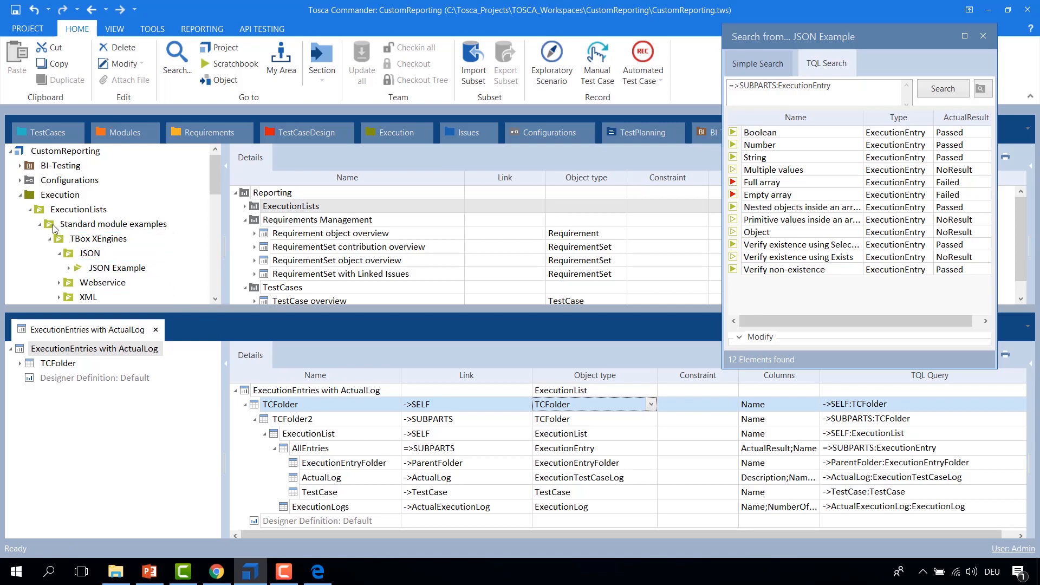
Step: Assign the Standard module examples folder as the report definition's source object and widen the Constraint column
{"action": "left_click_drag", "start_coordinate": [54, 223], "coordinate": [358, 397]}
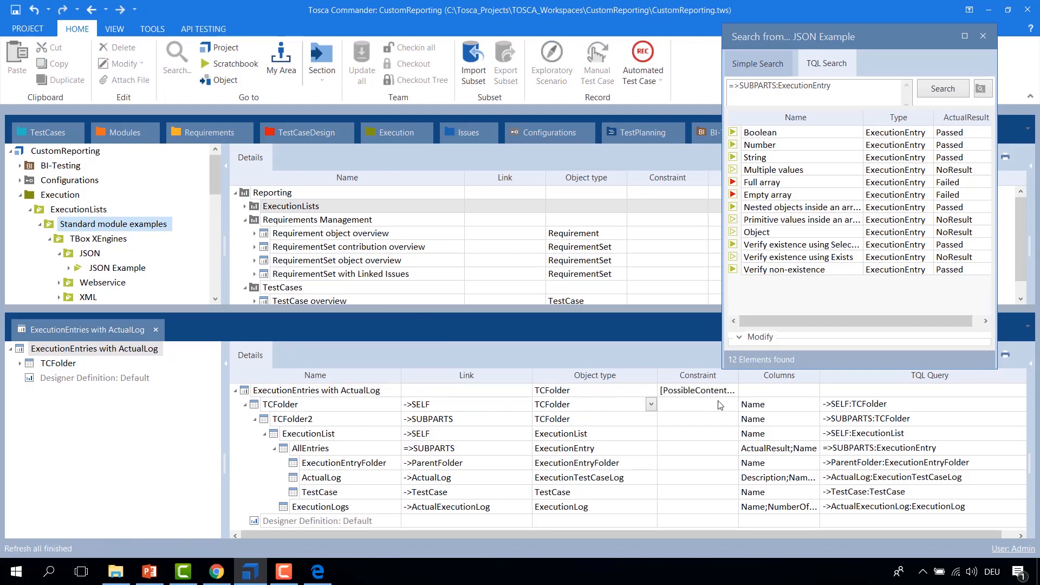
{"action": "left_click_drag", "start_coordinate": [737, 377], "coordinate": [860, 378]}
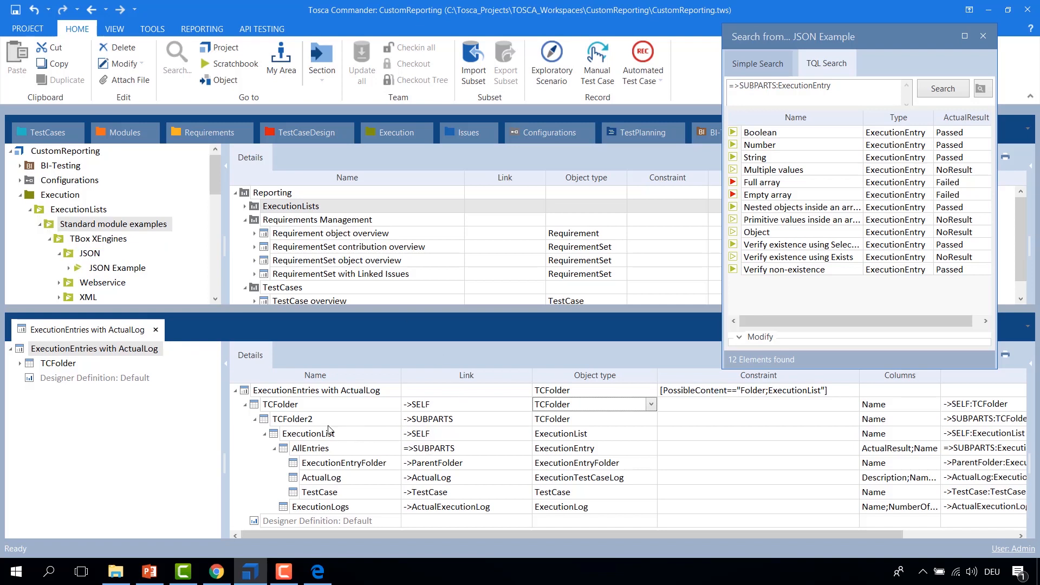
Step: Set the inner ExecutionList dataset's link to ->SUBPARTS
{"action": "left_click", "coordinate": [408, 436]}
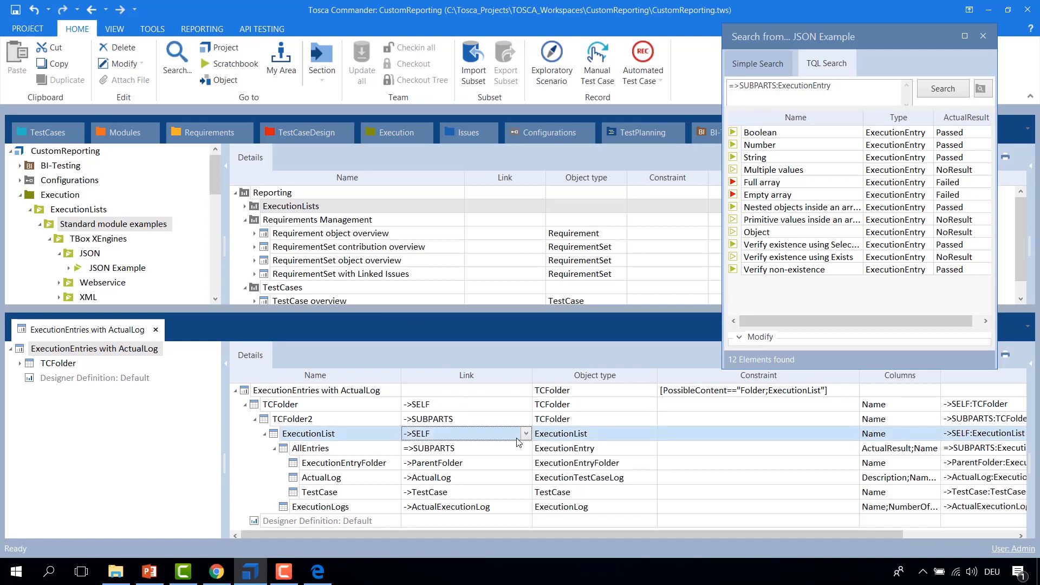
{"action": "left_click", "coordinate": [408, 437]}
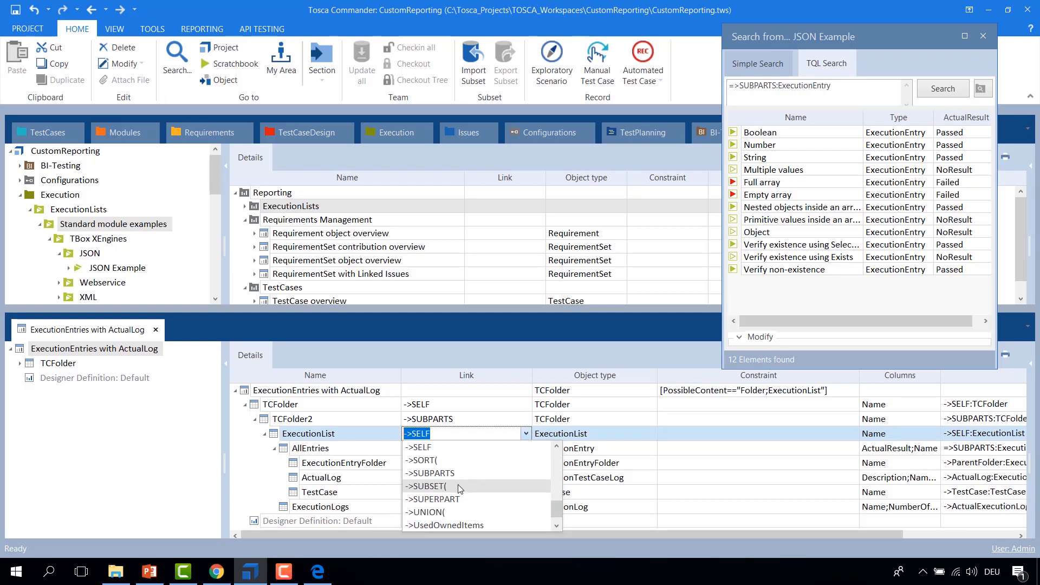
{"action": "left_click", "coordinate": [432, 472]}
{"action": "left_click", "coordinate": [367, 437]}
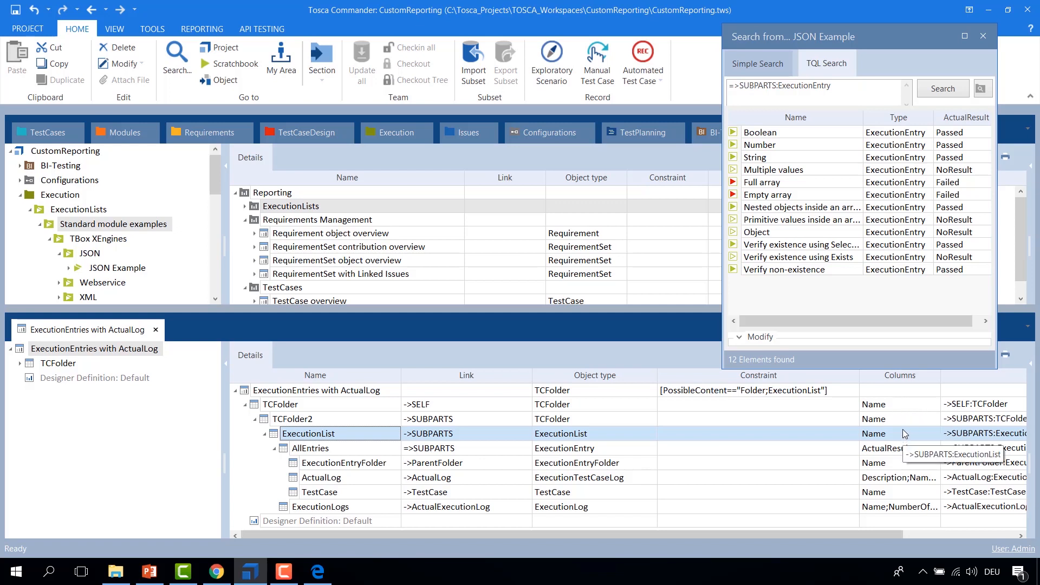
Step: Print the TBox XEngines execution folder with the ExecutionEntries with ActualLog report to PDF
{"action": "left_click", "coordinate": [562, 392]}
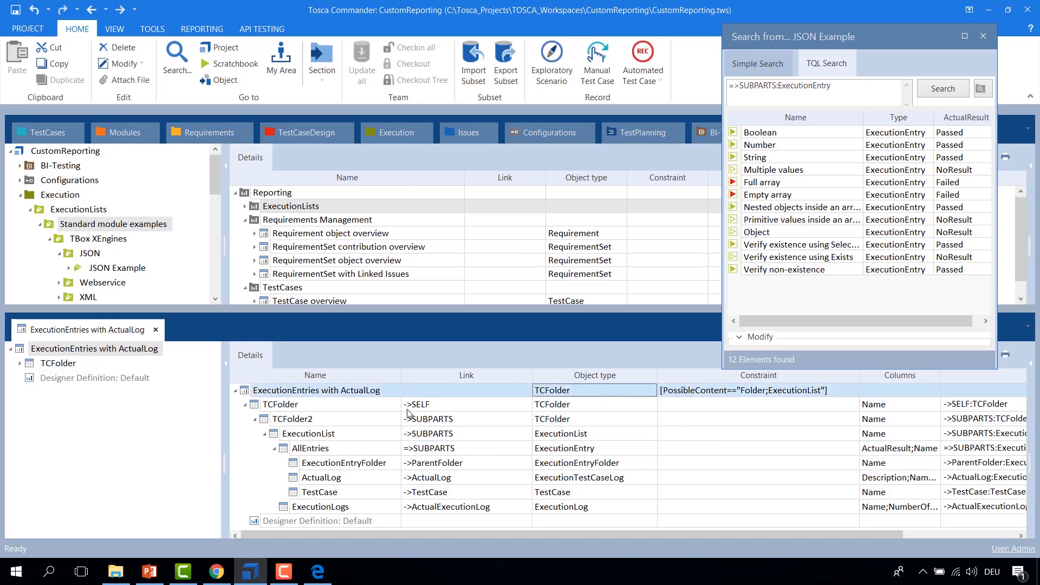
{"action": "left_click", "coordinate": [60, 239]}
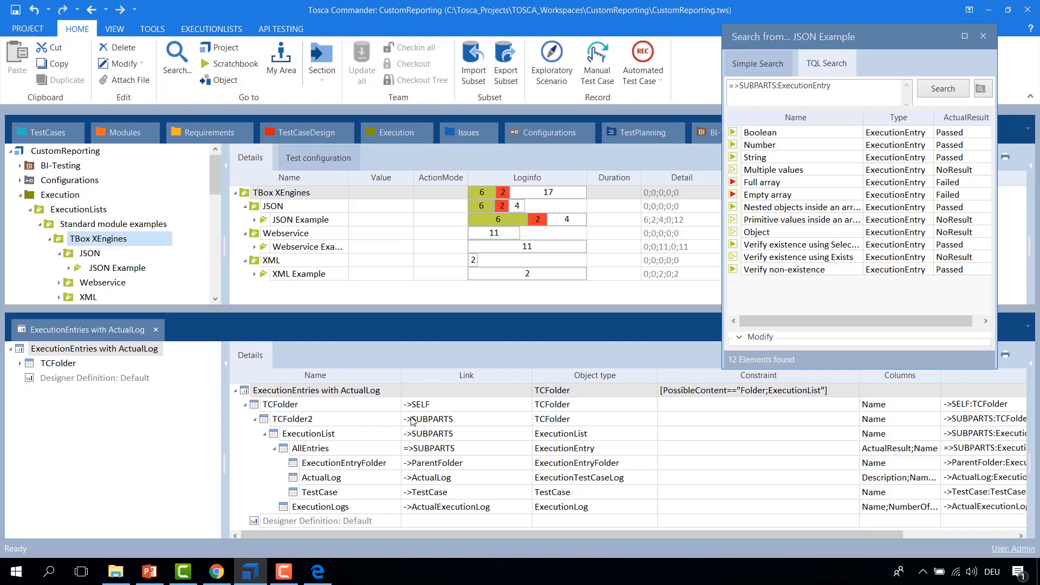
{"action": "right_click", "coordinate": [61, 242]}
{"action": "mouse_move", "coordinate": [163, 308]}
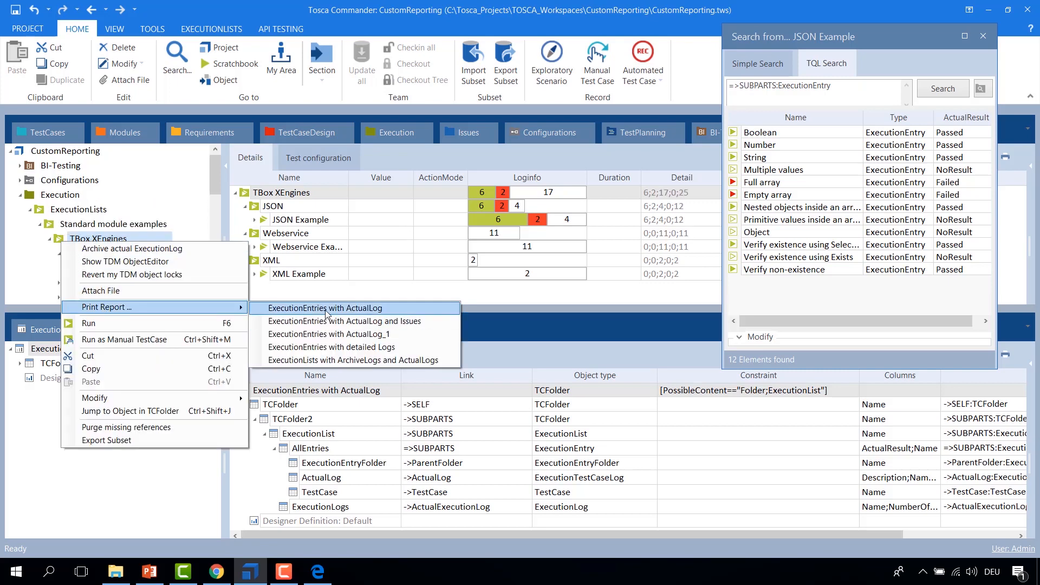
{"action": "left_click", "coordinate": [327, 308]}
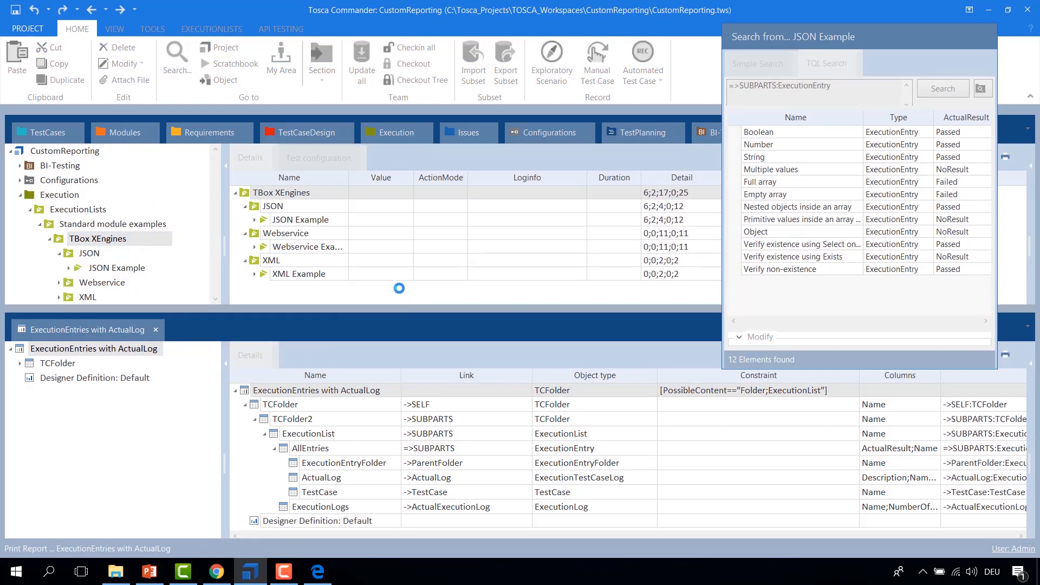
{"action": "left_click", "coordinate": [336, 386]}
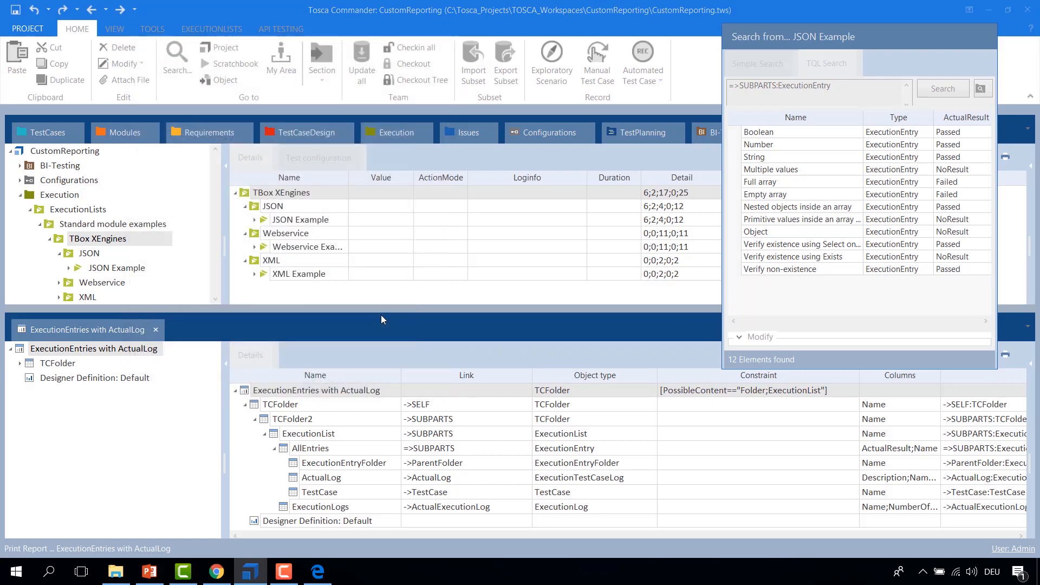
{"action": "left_click", "coordinate": [328, 220]}
{"action": "left_click", "coordinate": [278, 255]}
{"action": "left_click", "coordinate": [278, 255]}
{"action": "key", "text": "Return"}
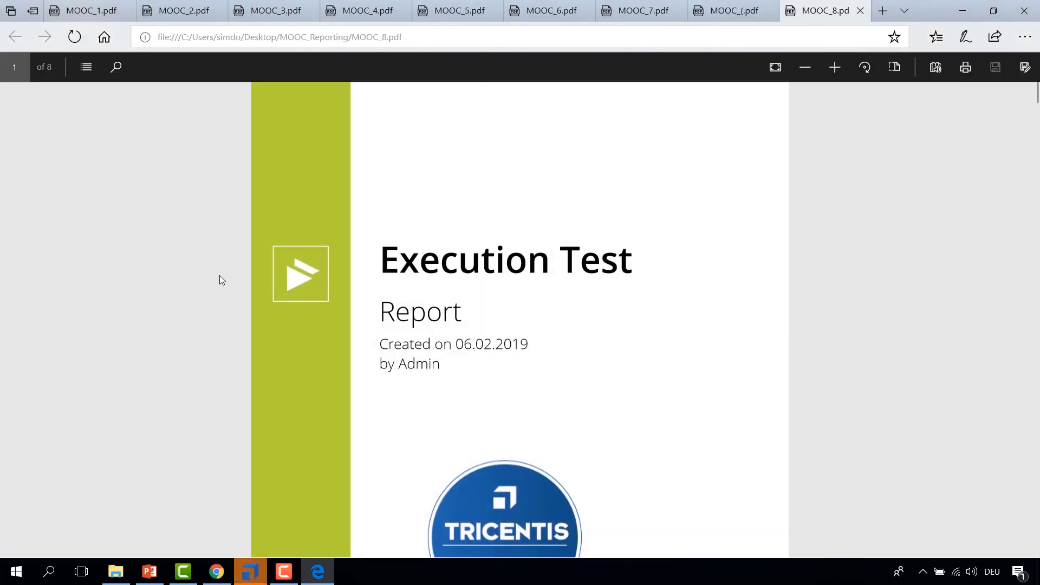
Step: Scroll through the generated PDF report pages
{"action": "scroll", "coordinate": [219, 275], "scroll_direction": "down", "scroll_amount": 6}
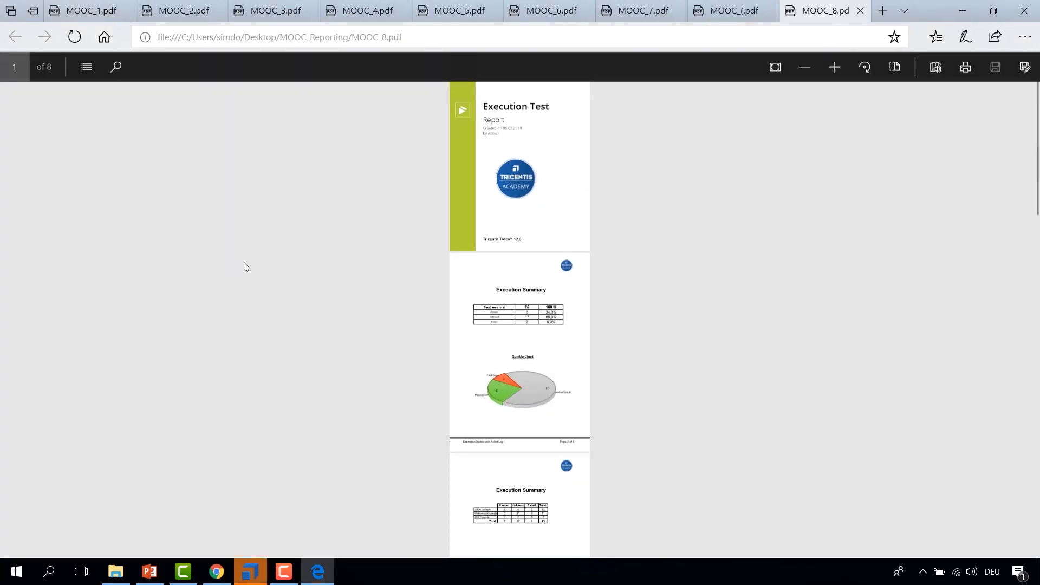
{"action": "scroll", "coordinate": [324, 256], "scroll_direction": "up", "scroll_amount": 2}
{"action": "scroll", "coordinate": [325, 256], "scroll_direction": "down", "scroll_amount": 3}
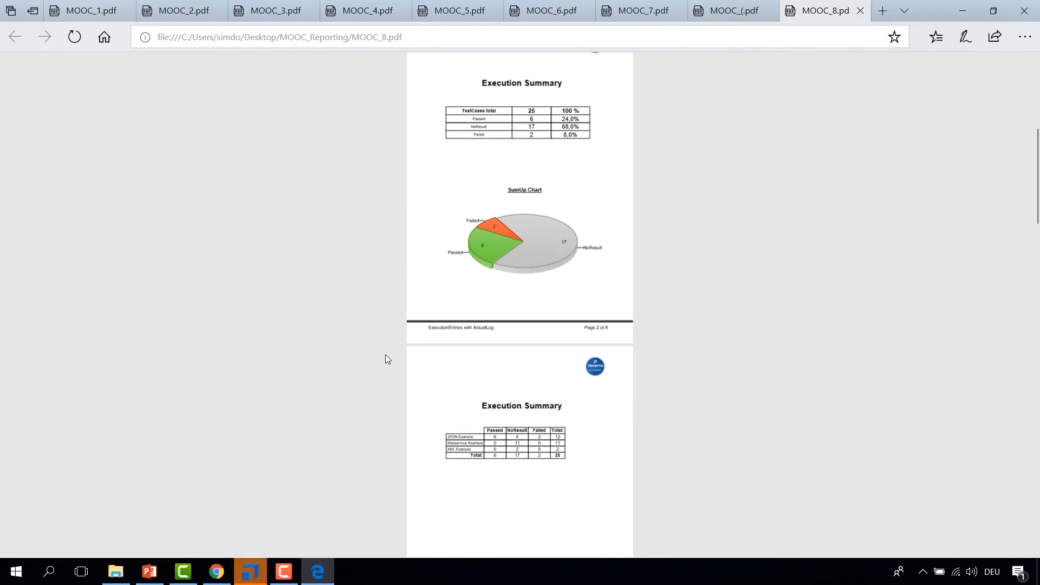
Step: Return to Tosca and open the report definition's designer layout
{"action": "left_click", "coordinate": [962, 11]}
{"action": "right_click", "coordinate": [249, 392]}
{"action": "left_click", "coordinate": [272, 414]}
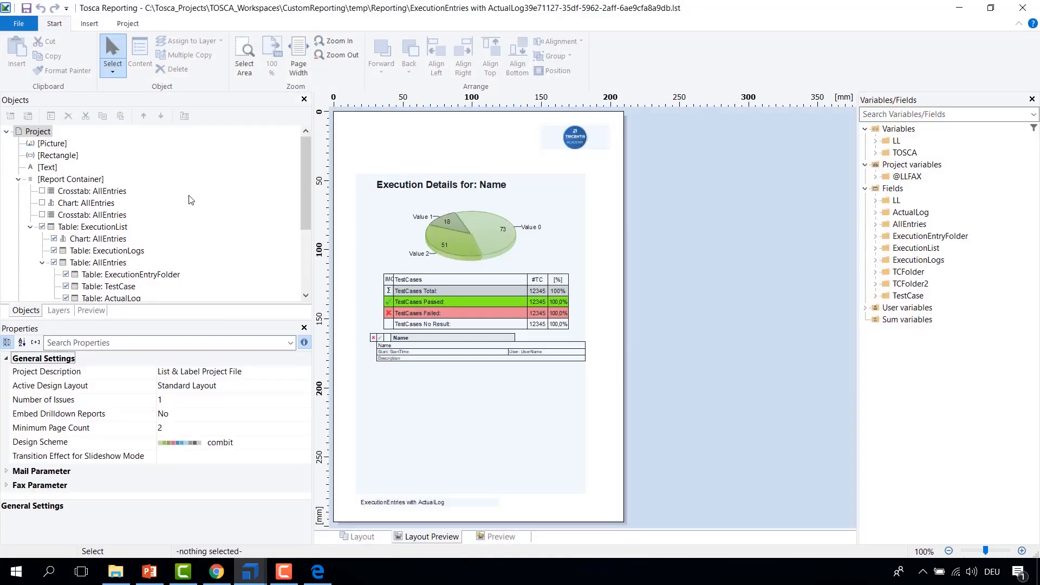
Step: Enable the second AllEntries crosstab and the AllEntries chart in the report container
{"action": "left_click", "coordinate": [42, 214]}
{"action": "left_click", "coordinate": [42, 202]}
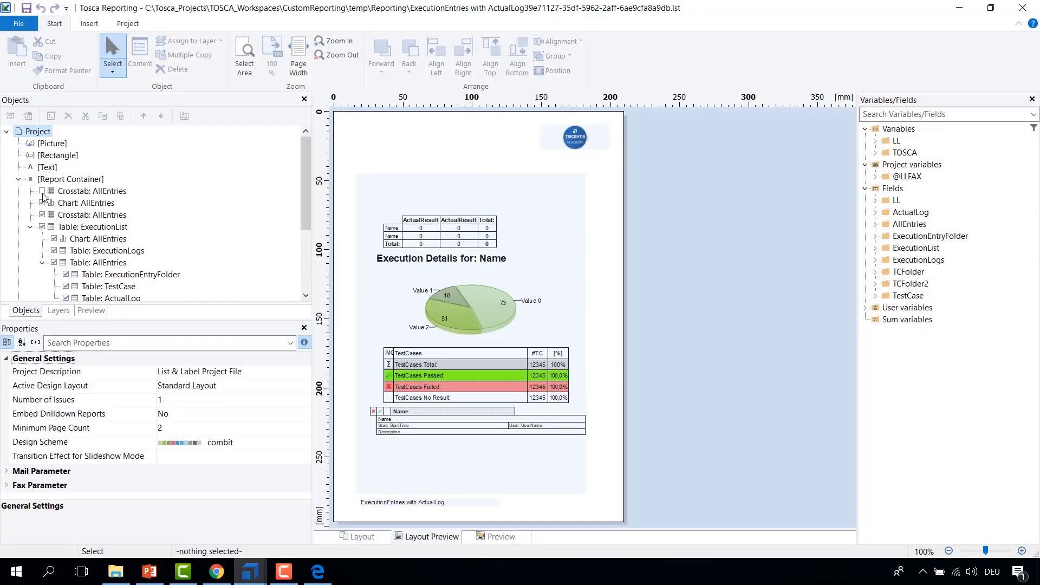
Step: Append a table to the report container using TCFolder2 under TCFolder as its source table
{"action": "left_click", "coordinate": [48, 180]}
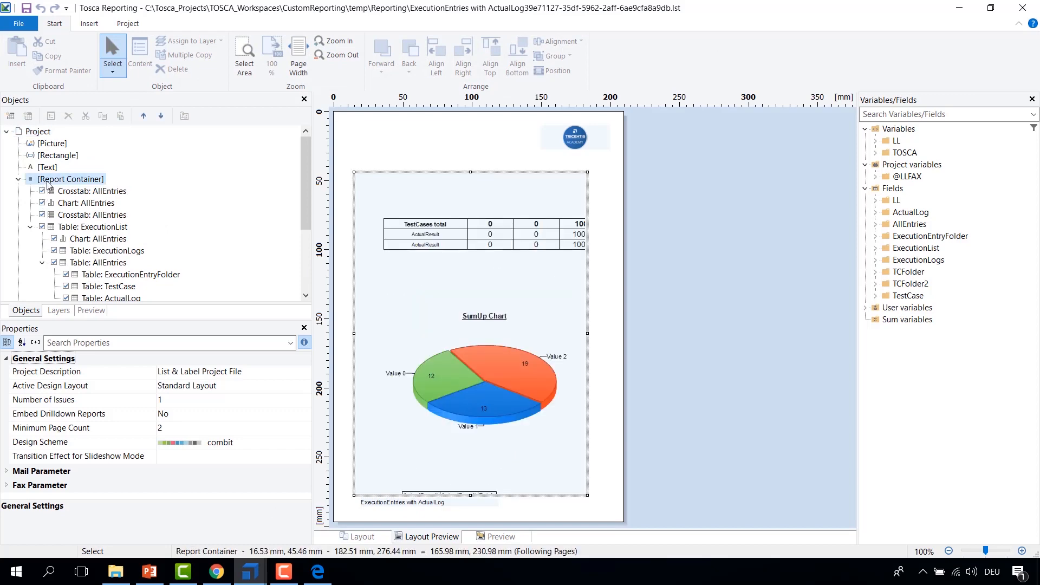
{"action": "left_click", "coordinate": [11, 116]}
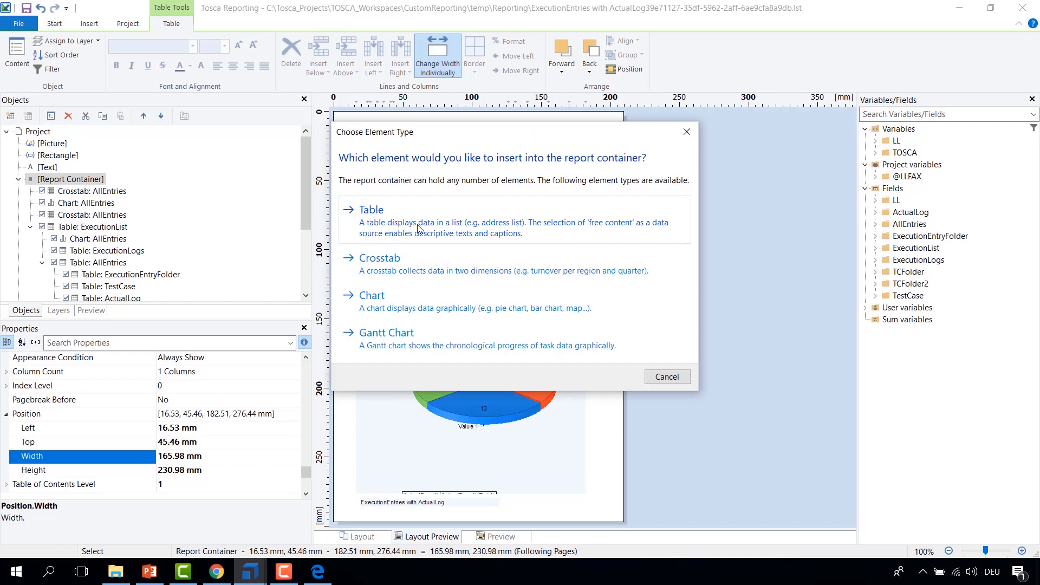
{"action": "left_click", "coordinate": [420, 228]}
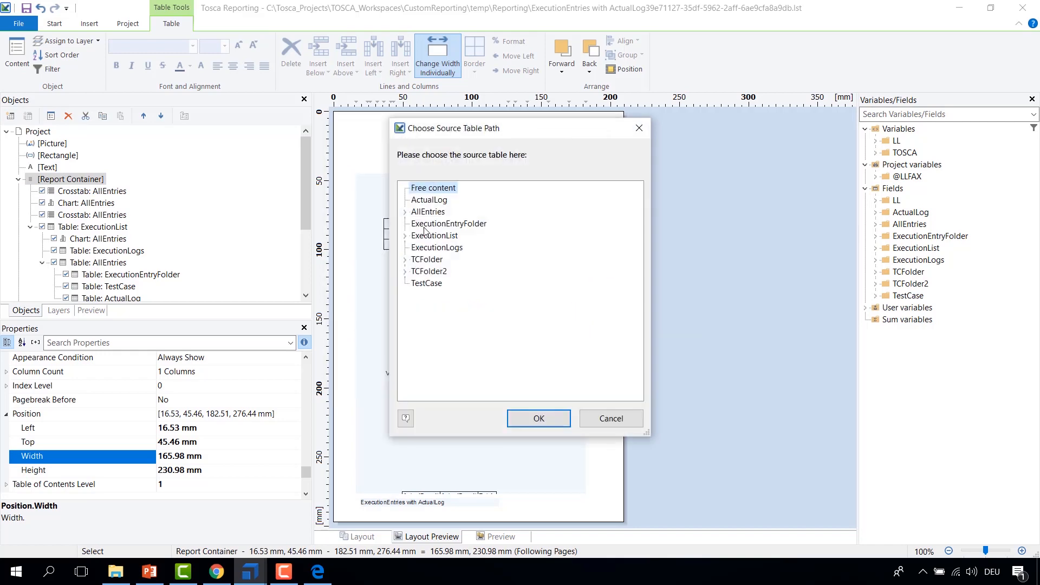
{"action": "left_click", "coordinate": [405, 271]}
{"action": "left_click", "coordinate": [405, 259]}
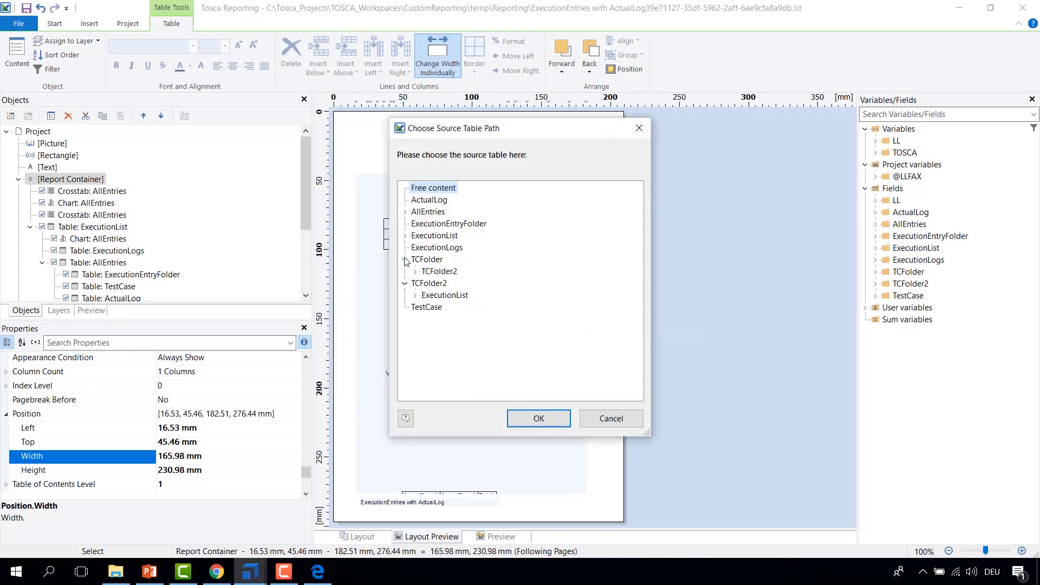
{"action": "left_click", "coordinate": [416, 271]}
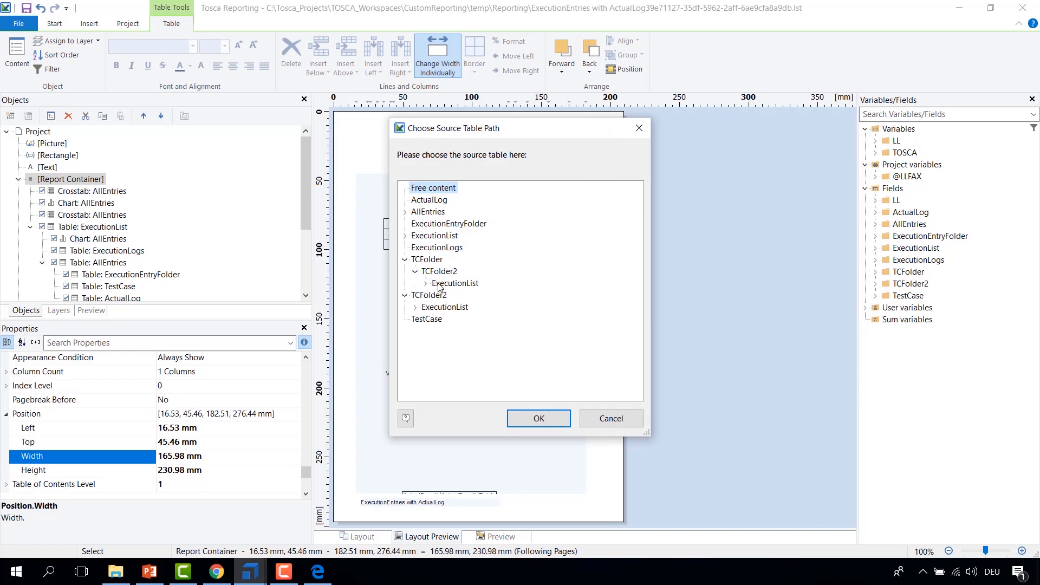
{"action": "left_click", "coordinate": [431, 271]}
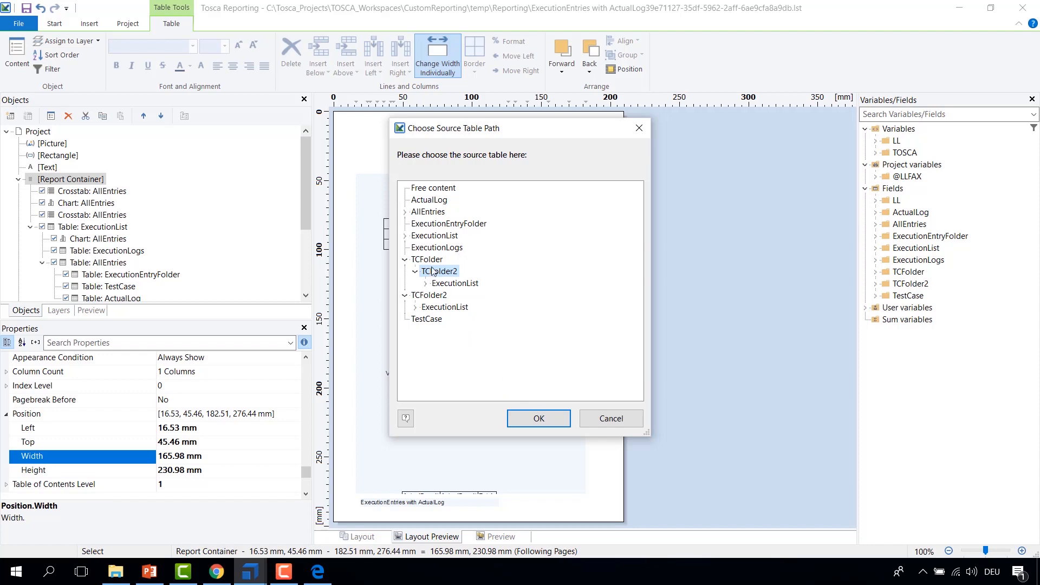
{"action": "left_click", "coordinate": [539, 418]}
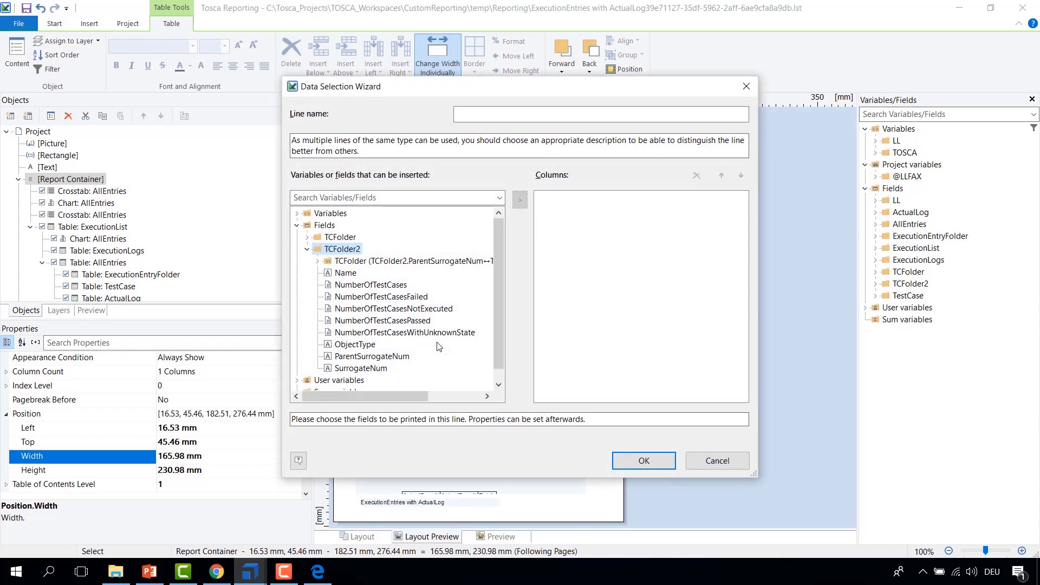
{"action": "left_click", "coordinate": [665, 461]}
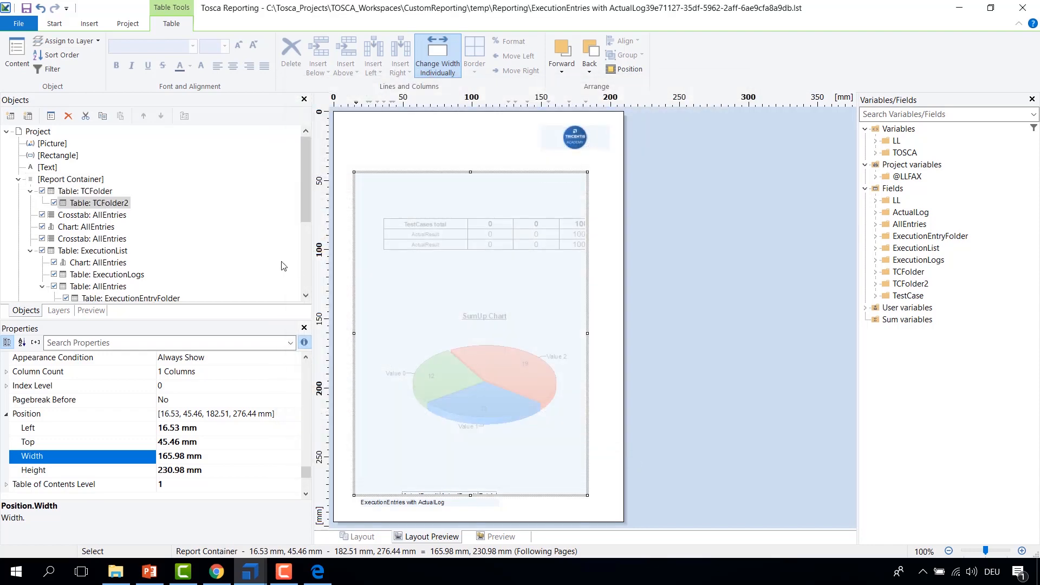
Step: Add a column showing TCFolder.Name to the TCFolder table's data line
{"action": "left_click", "coordinate": [61, 203]}
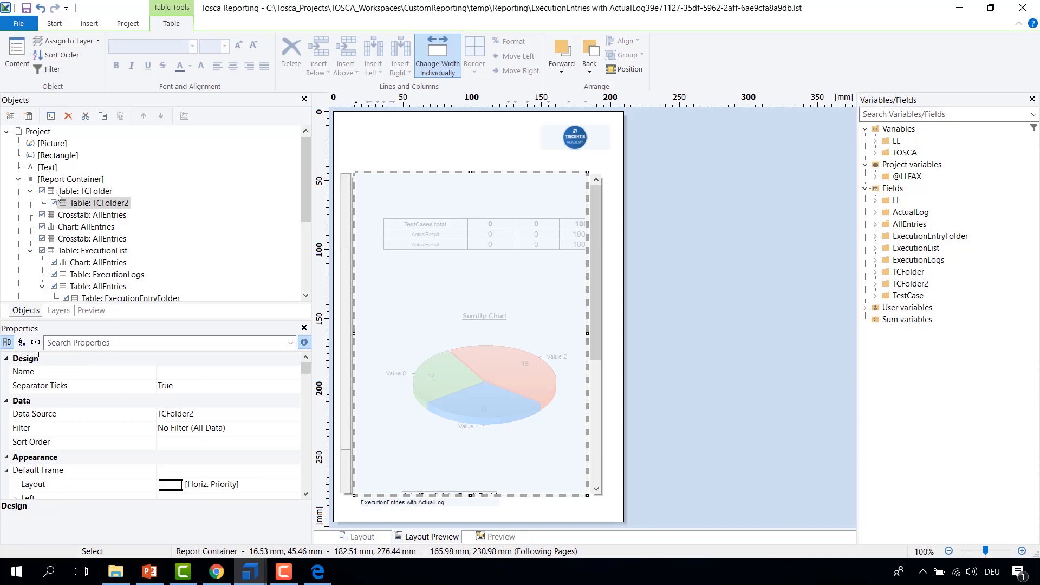
{"action": "double_click", "coordinate": [57, 193]}
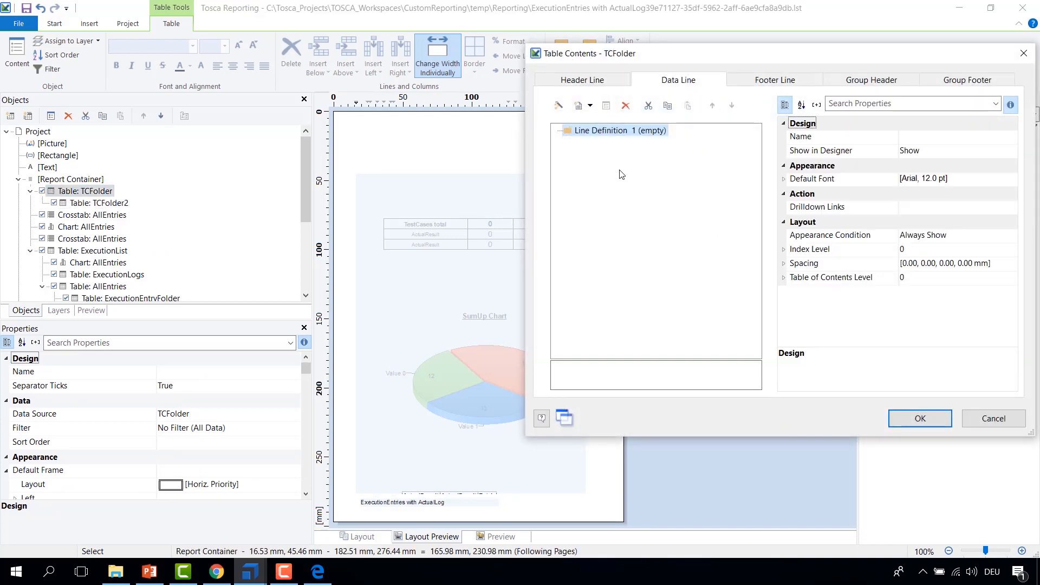
{"action": "left_click", "coordinate": [579, 106]}
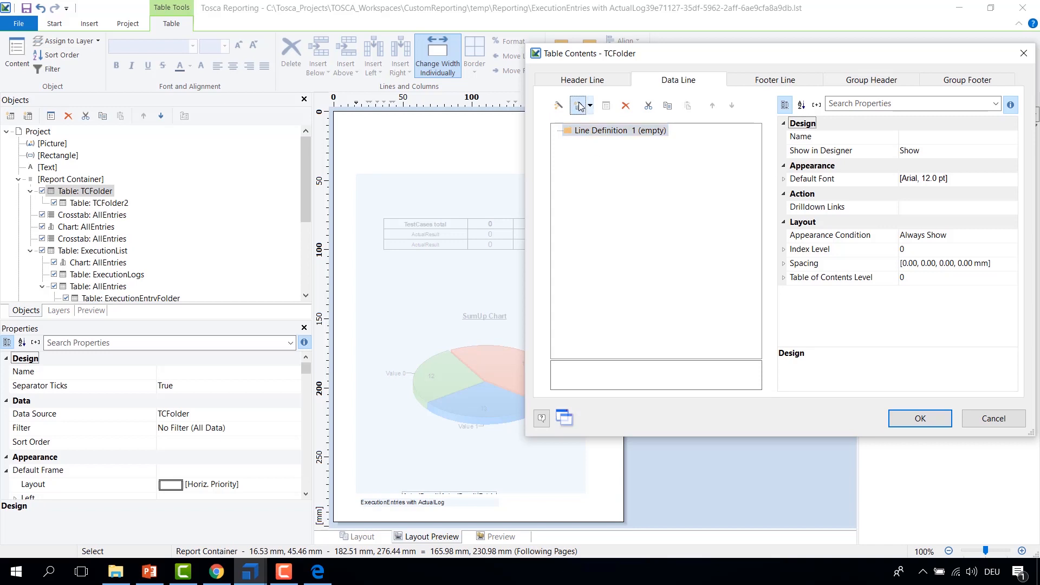
{"action": "left_click", "coordinate": [586, 172]}
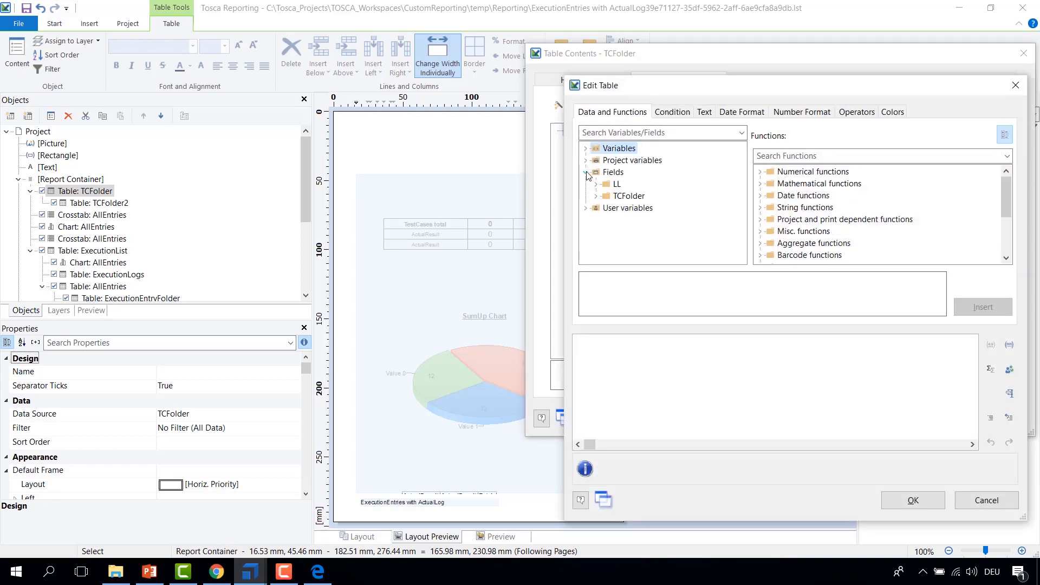
{"action": "left_click", "coordinate": [594, 198]}
{"action": "double_click", "coordinate": [629, 161]}
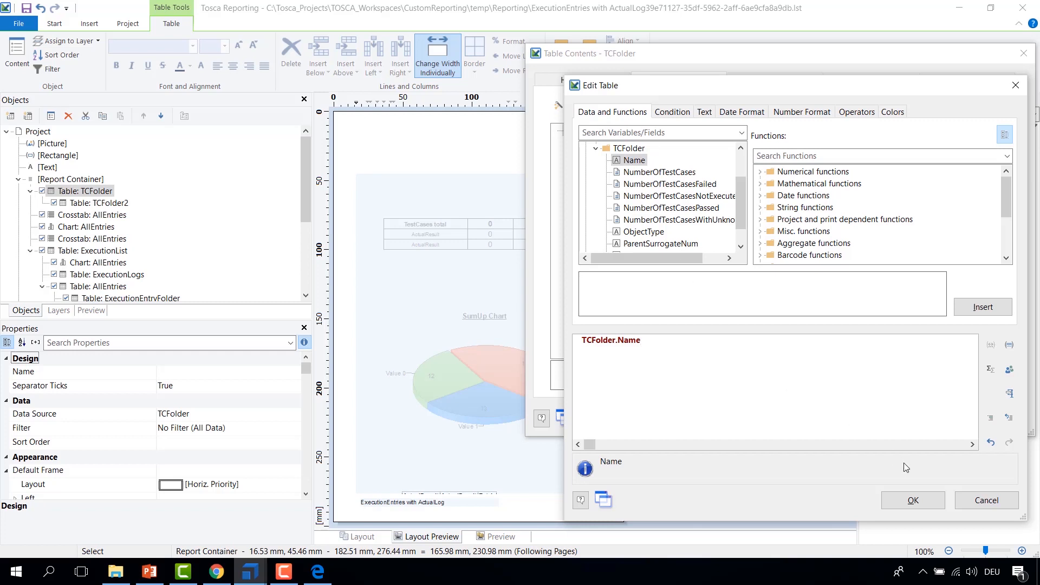
{"action": "left_click", "coordinate": [914, 500]}
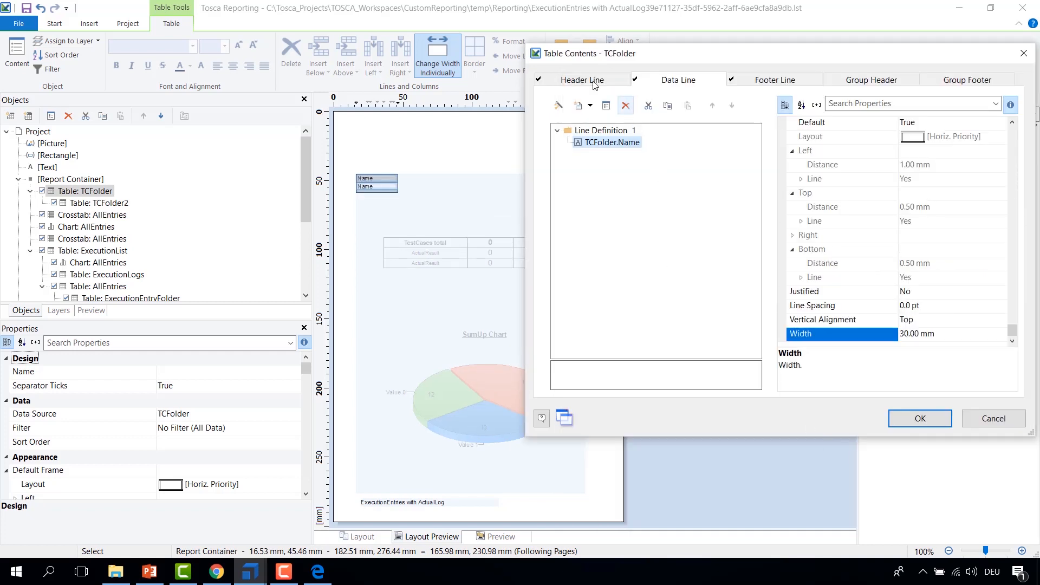
Step: Disable the header line and footer line of the TCFolder table and confirm the table contents
{"action": "left_click", "coordinate": [575, 80]}
{"action": "left_click", "coordinate": [788, 82]}
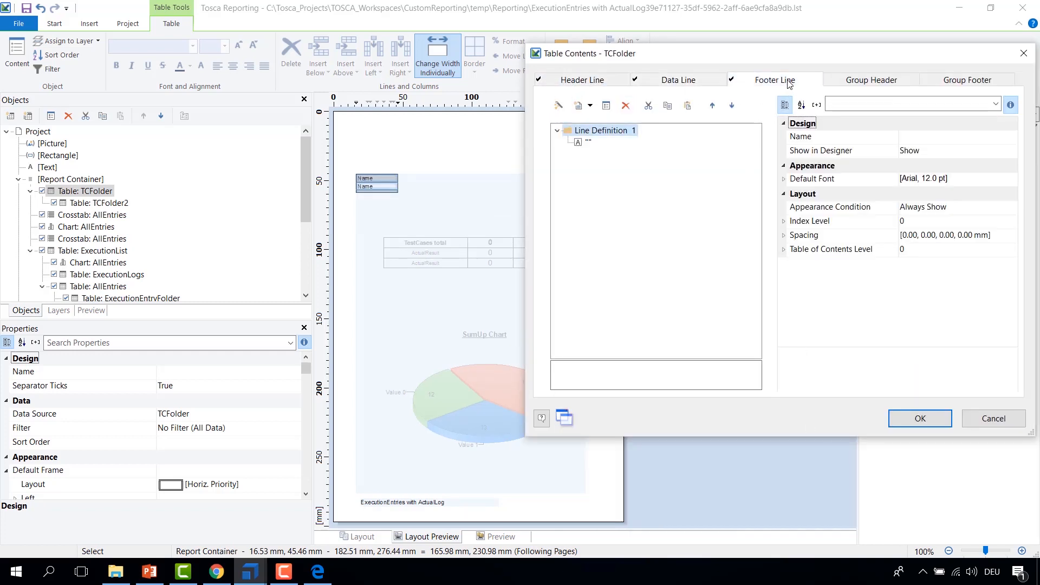
{"action": "left_click", "coordinate": [588, 86]}
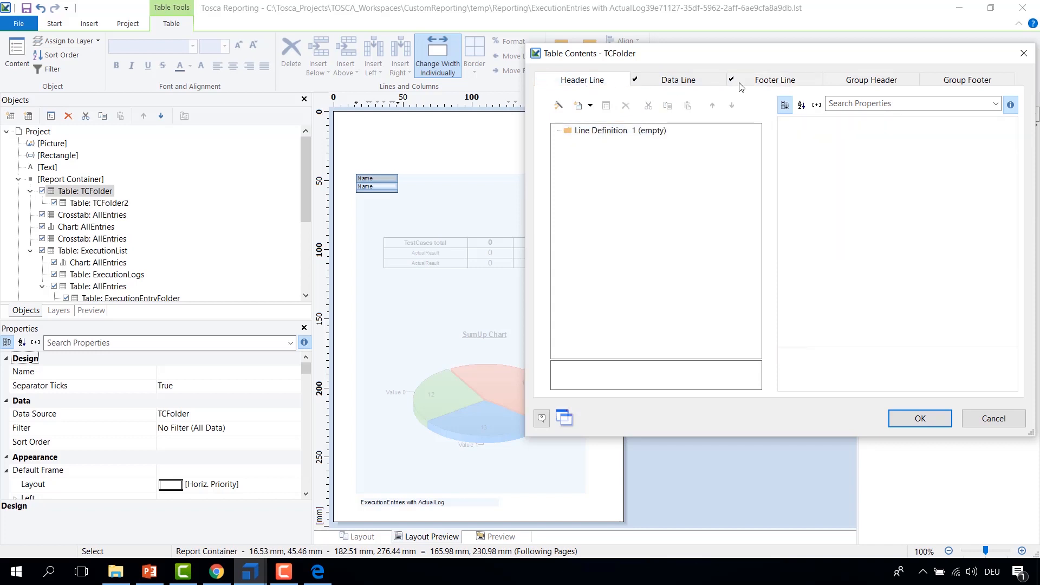
{"action": "left_click", "coordinate": [786, 84]}
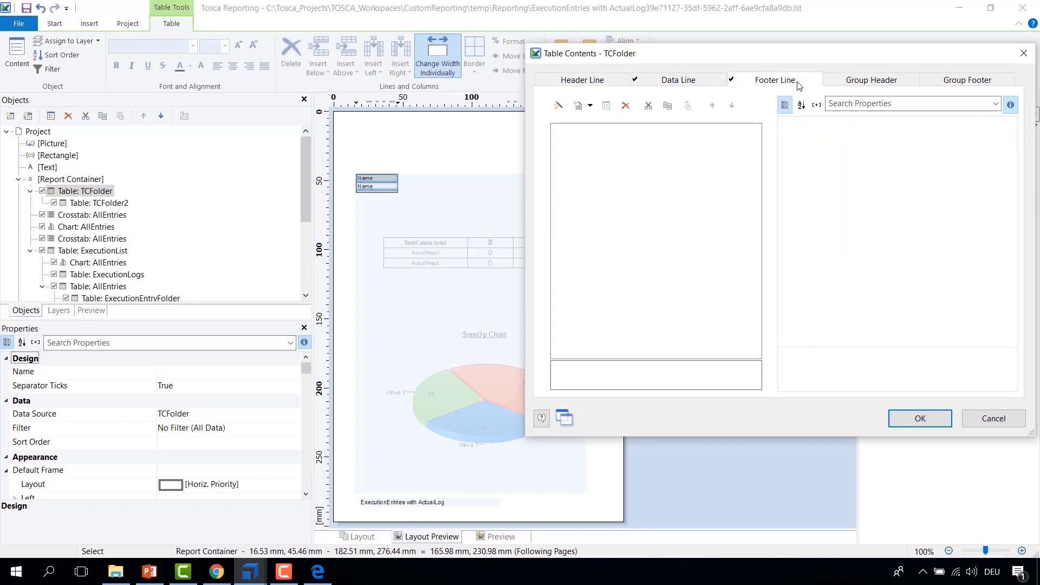
{"action": "left_click", "coordinate": [688, 88]}
{"action": "left_click", "coordinate": [920, 418]}
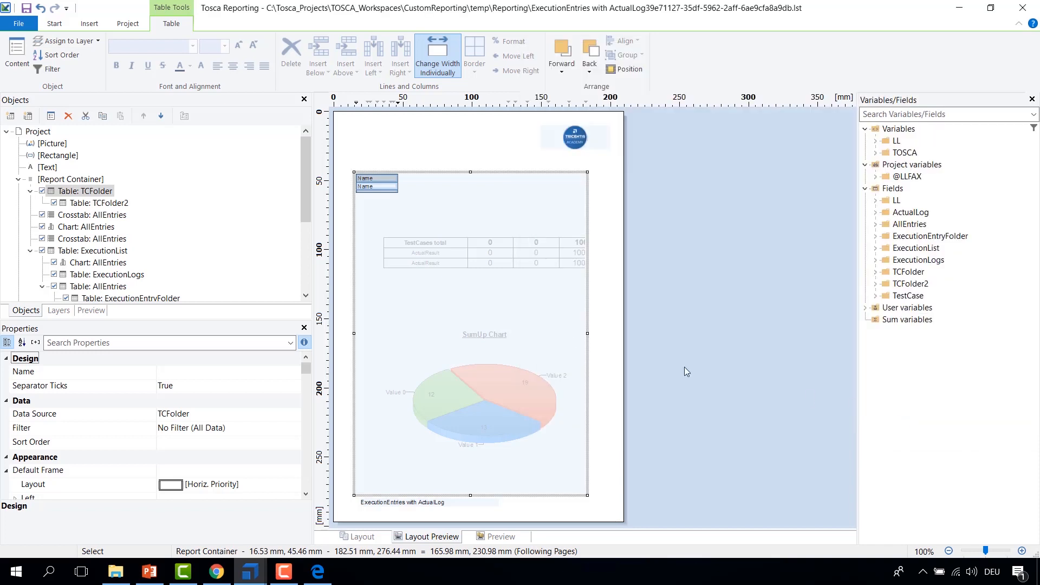
Step: Add a column showing TCFolder2.Name to the TCFolder2 table's data line
{"action": "left_click", "coordinate": [72, 204]}
{"action": "double_click", "coordinate": [72, 204]}
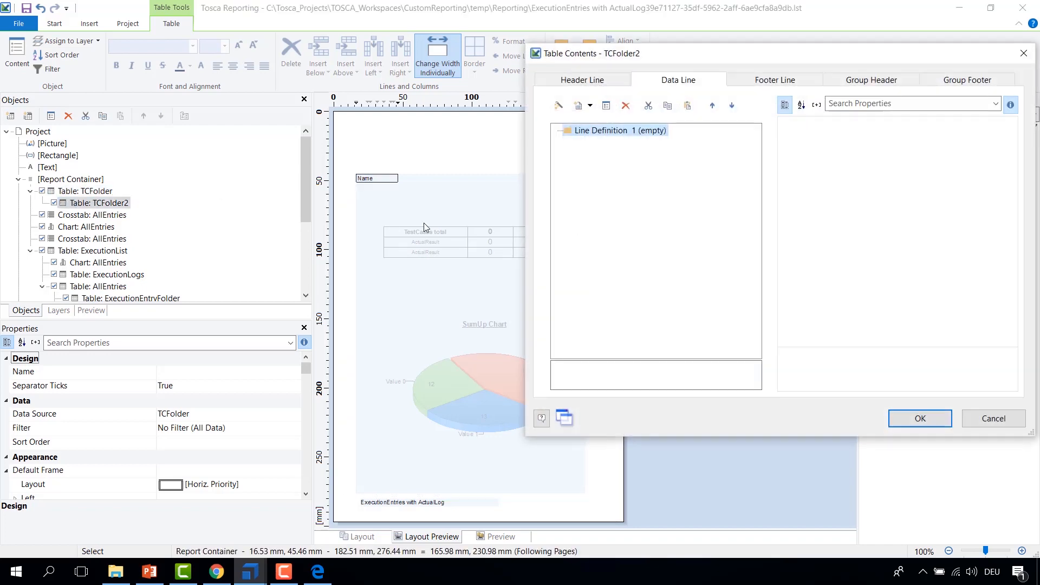
{"action": "left_click", "coordinate": [590, 108]}
{"action": "left_click", "coordinate": [607, 121]}
{"action": "left_click", "coordinate": [595, 151]}
{"action": "left_click", "coordinate": [596, 151]}
{"action": "left_click", "coordinate": [597, 209]}
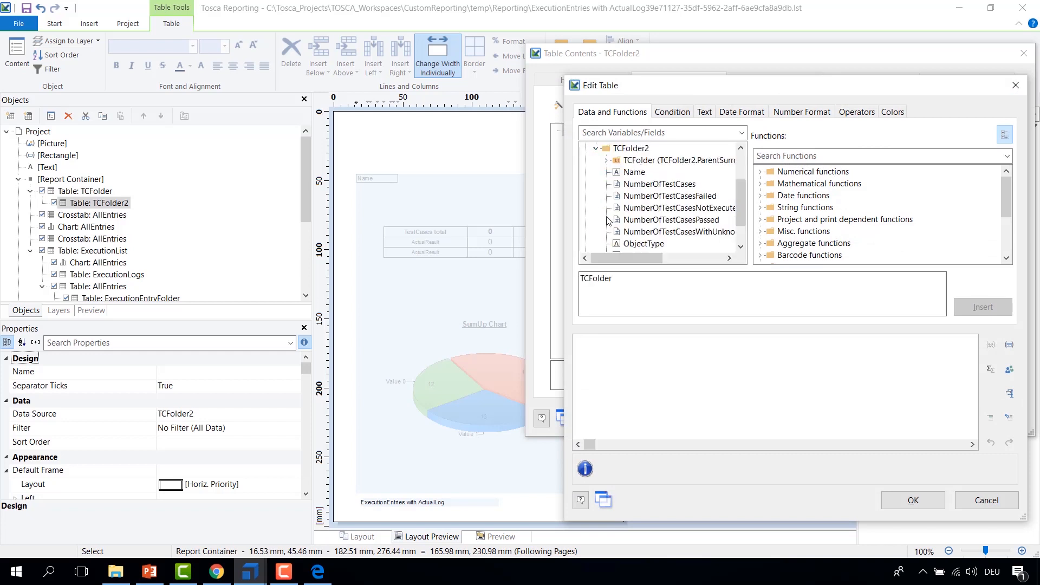
{"action": "double_click", "coordinate": [633, 172]}
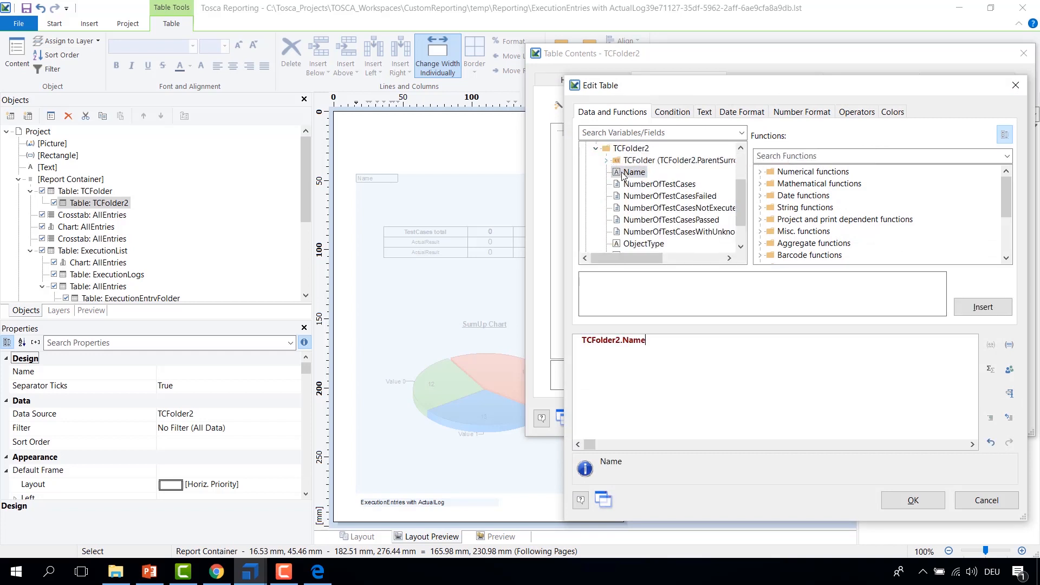
{"action": "left_click", "coordinate": [912, 500]}
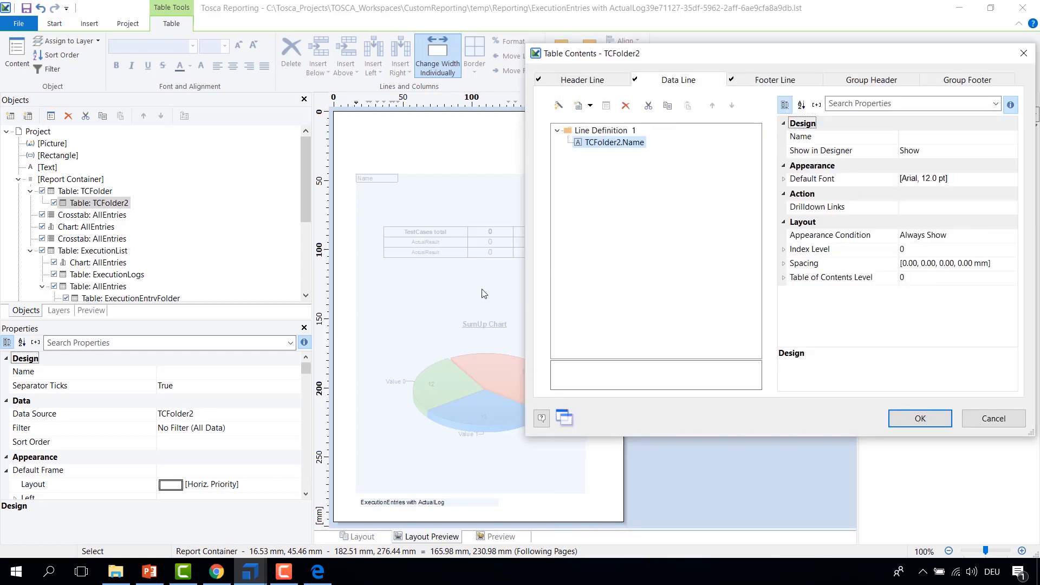
Step: Disable the header line and footer line of the TCFolder2 table and confirm the table contents
{"action": "left_click", "coordinate": [582, 80]}
{"action": "left_click", "coordinate": [776, 80]}
{"action": "left_click", "coordinate": [921, 418]}
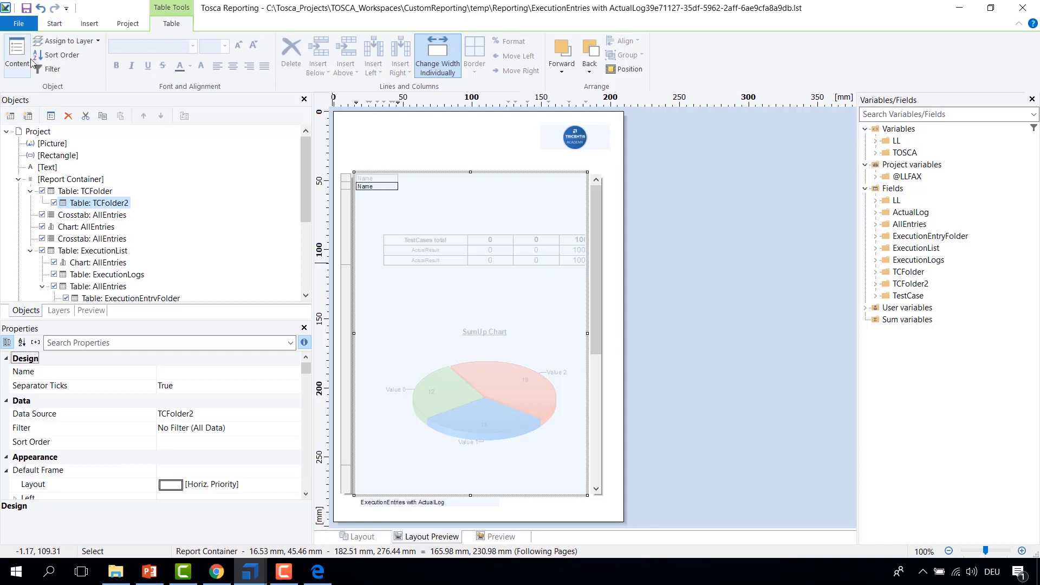
{"action": "double_click", "coordinate": [69, 204]}
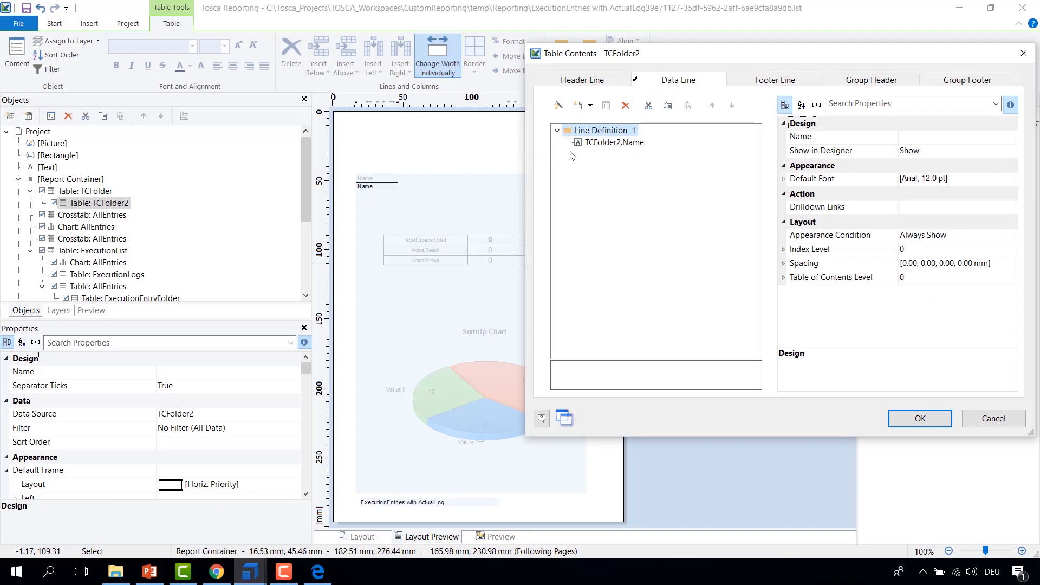
{"action": "left_click", "coordinate": [591, 105]}
{"action": "left_click", "coordinate": [599, 126]}
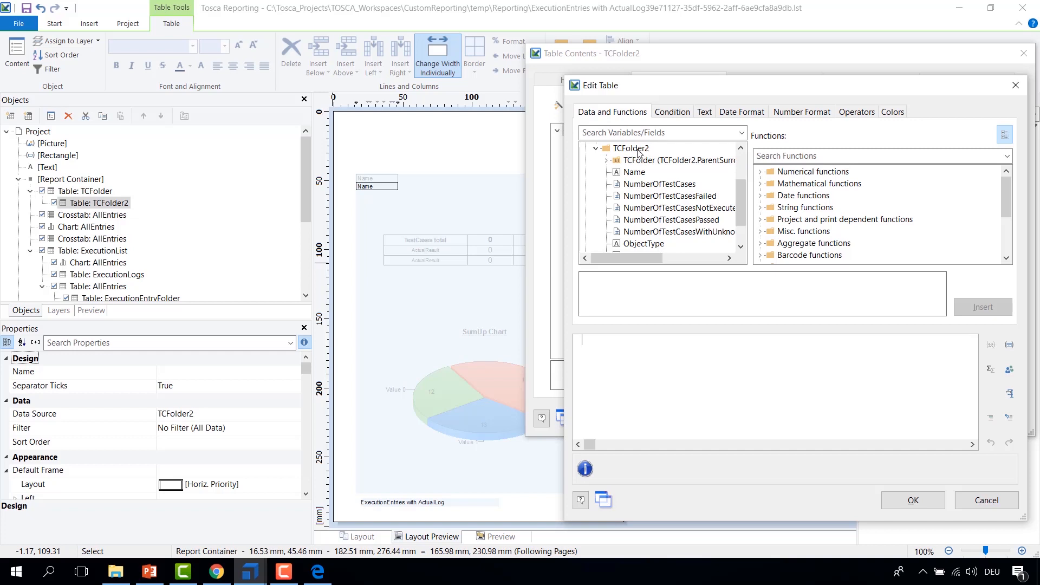
{"action": "left_click", "coordinate": [608, 162]}
{"action": "double_click", "coordinate": [643, 161]}
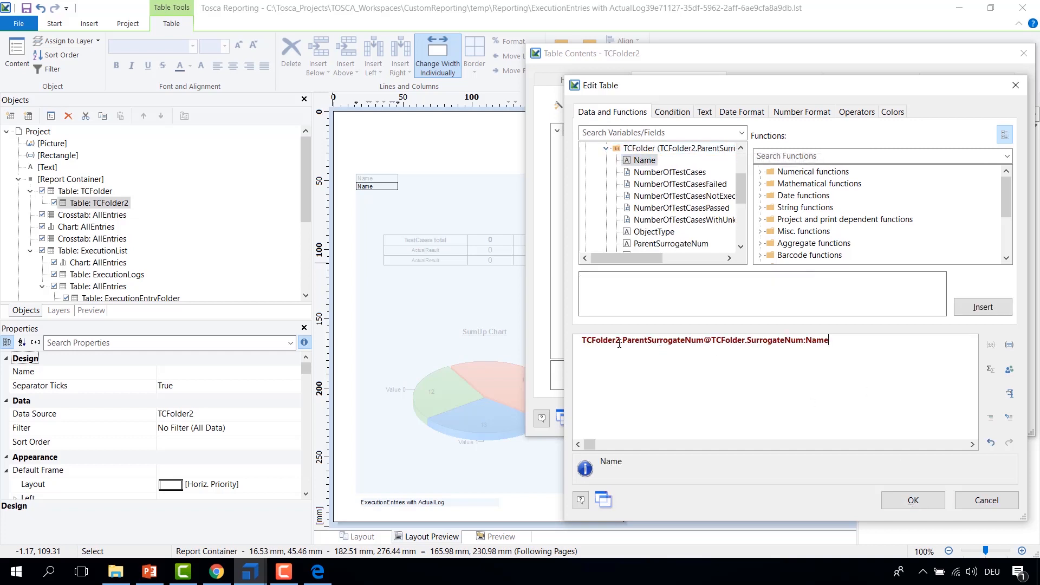
{"action": "left_click_drag", "start_coordinate": [626, 340], "coordinate": [703, 340]}
{"action": "left_click", "coordinate": [943, 500]}
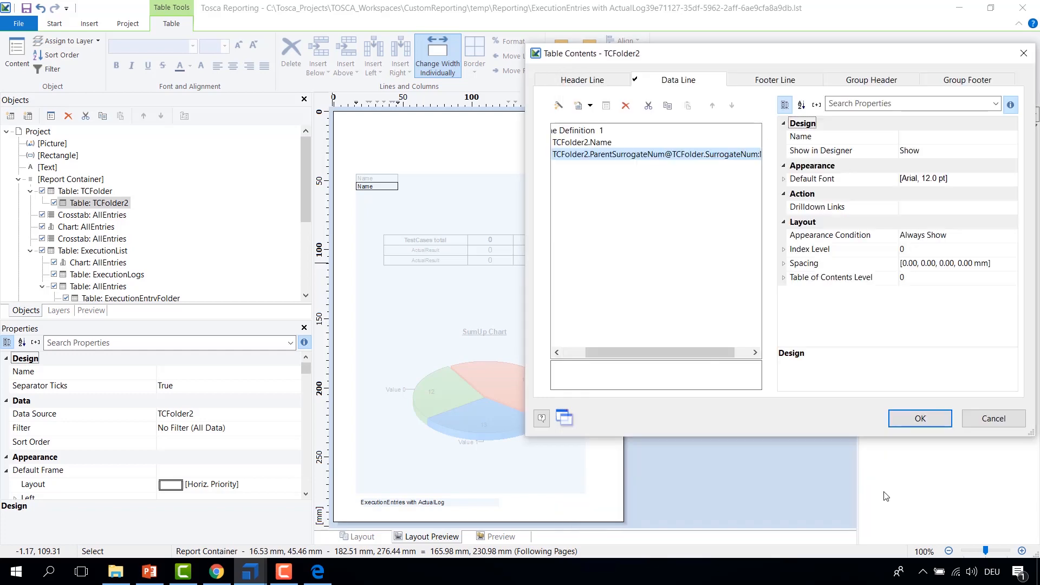
{"action": "left_click", "coordinate": [942, 424]}
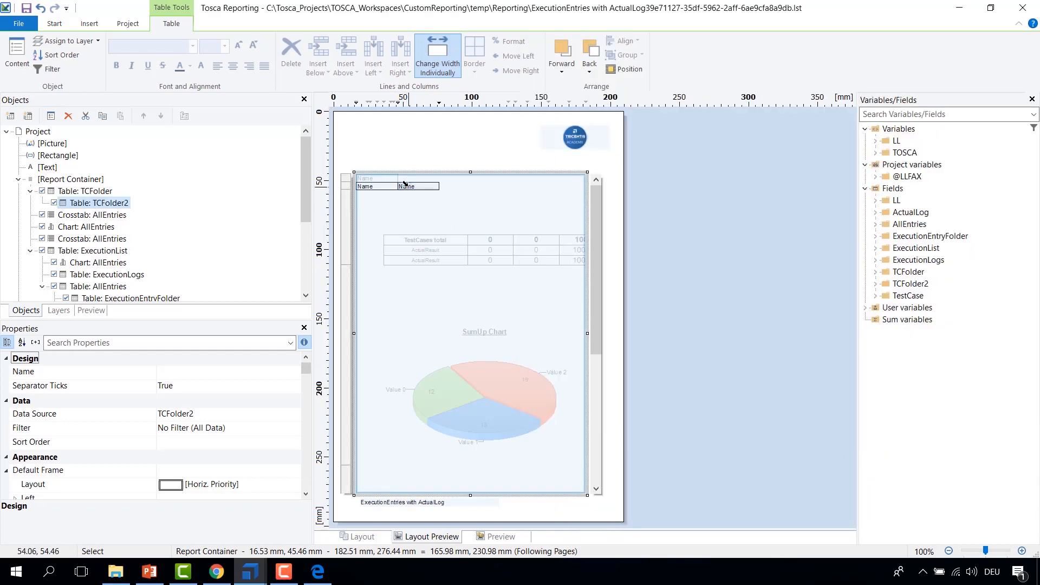
Step: Save the report layout and close the designer
{"action": "left_click", "coordinate": [25, 10]}
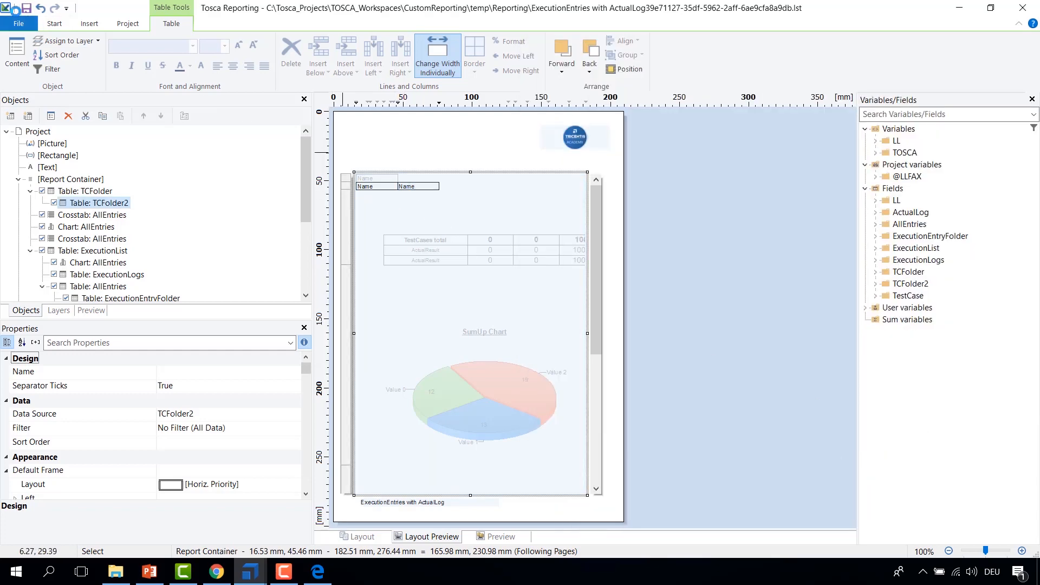
{"action": "double_click", "coordinate": [7, 10]}
Step: Print the ExecutionEntries with ActualLog report for TBox XEngines to PDF
{"action": "right_click", "coordinate": [246, 193]}
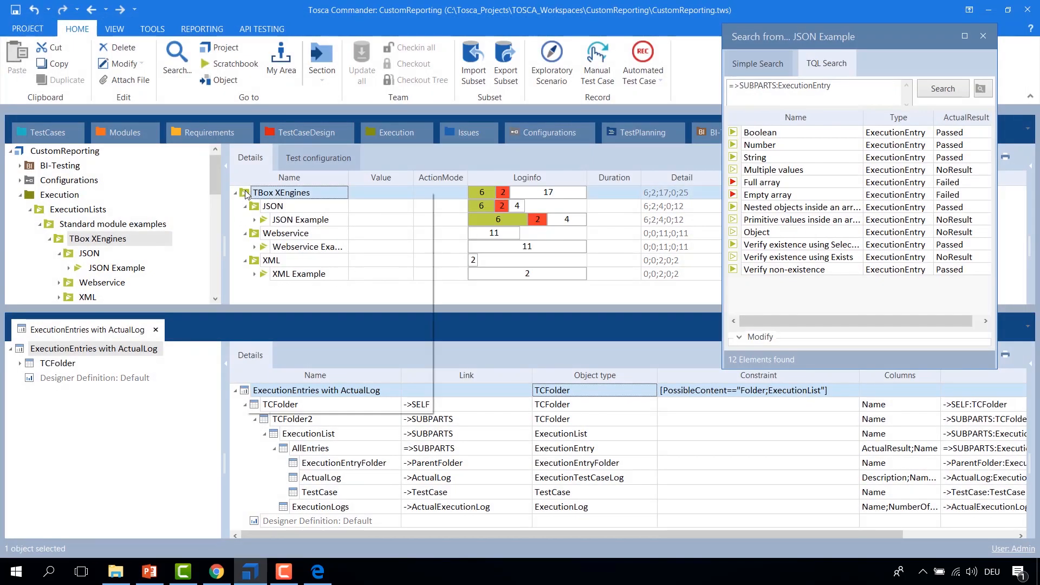
{"action": "mouse_move", "coordinate": [293, 256]}
{"action": "left_click", "coordinate": [478, 270]}
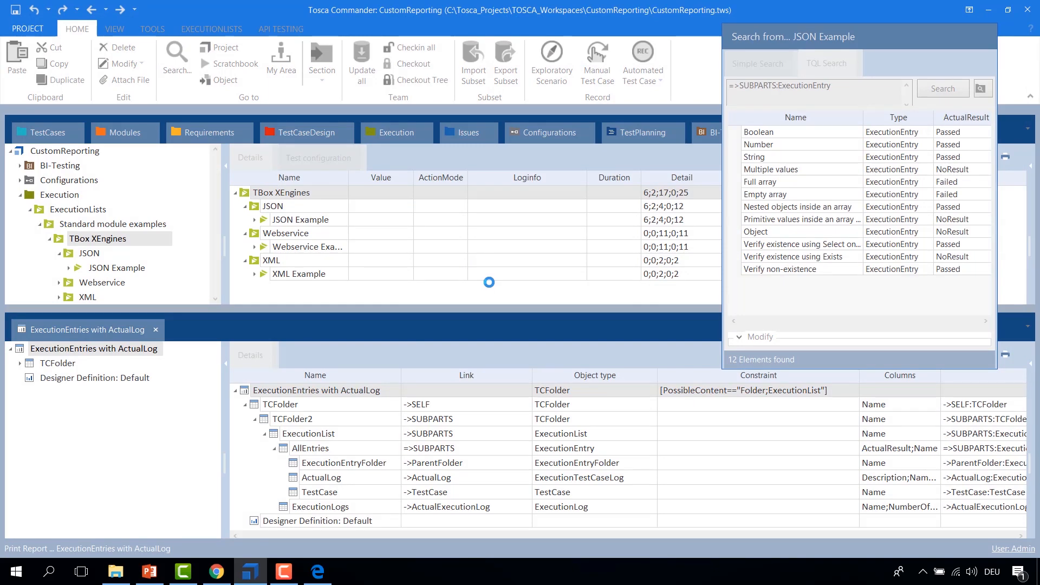
{"action": "left_click", "coordinate": [333, 387]}
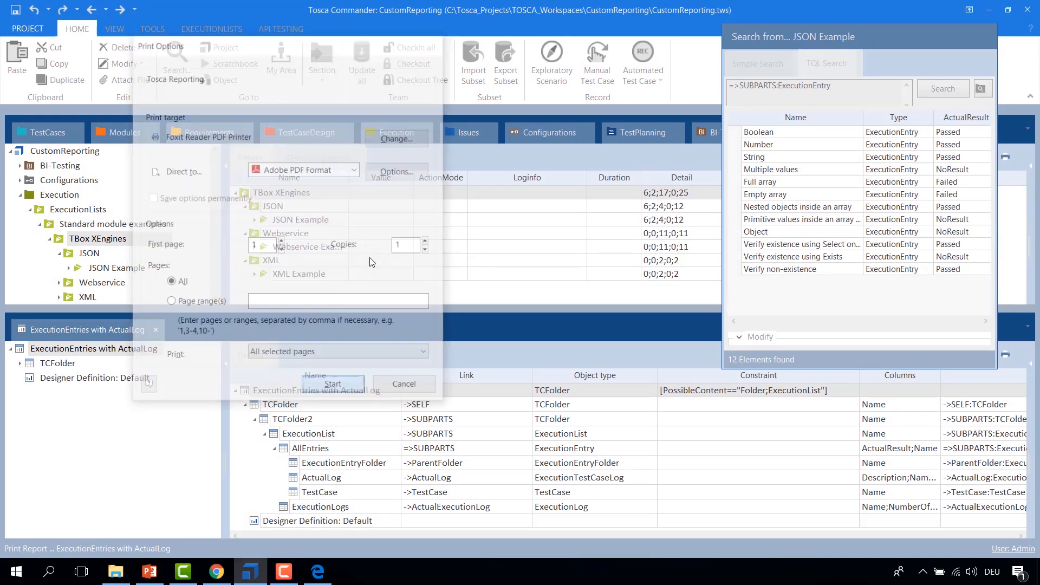
{"action": "left_click", "coordinate": [389, 214]}
{"action": "left_click", "coordinate": [245, 253]}
{"action": "key", "text": "Return"}
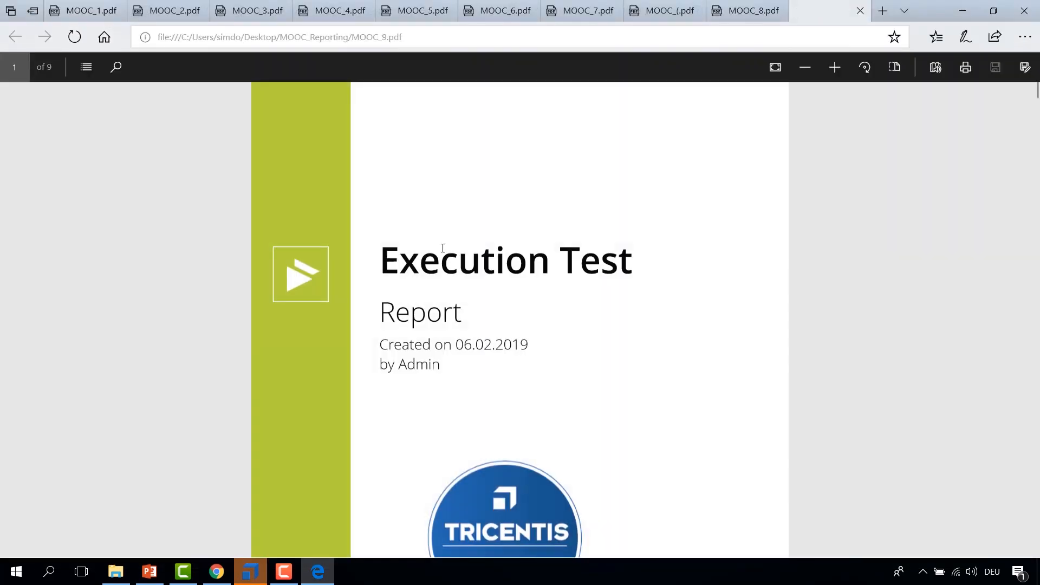
Step: Examine the folder tables in the generated PDF's Execution Summary page
{"action": "scroll", "coordinate": [488, 303], "scroll_direction": "down", "scroll_amount": 10}
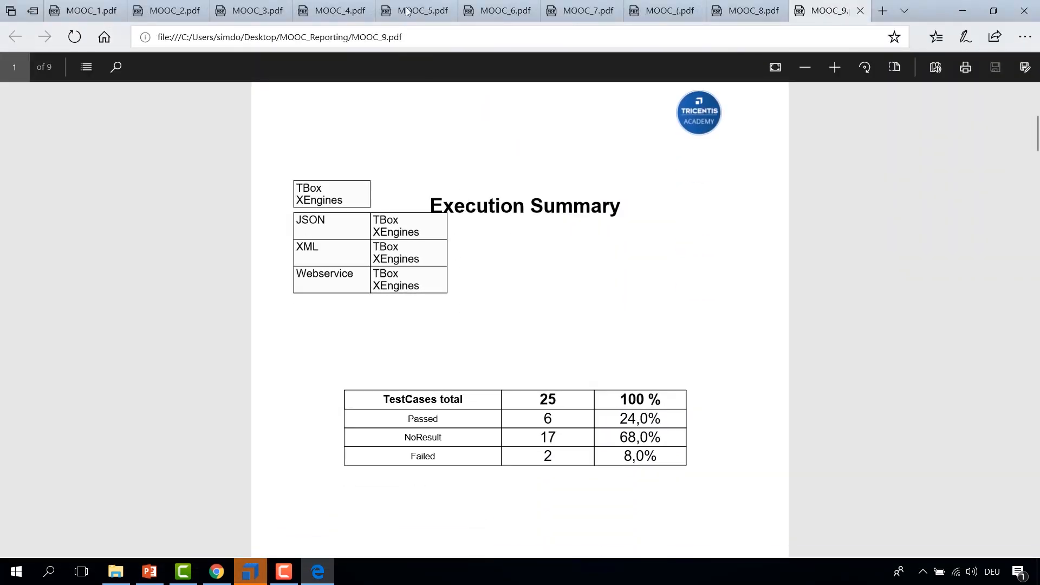
{"action": "left_click_drag", "start_coordinate": [924, 7], "coordinate": [906, 205]}
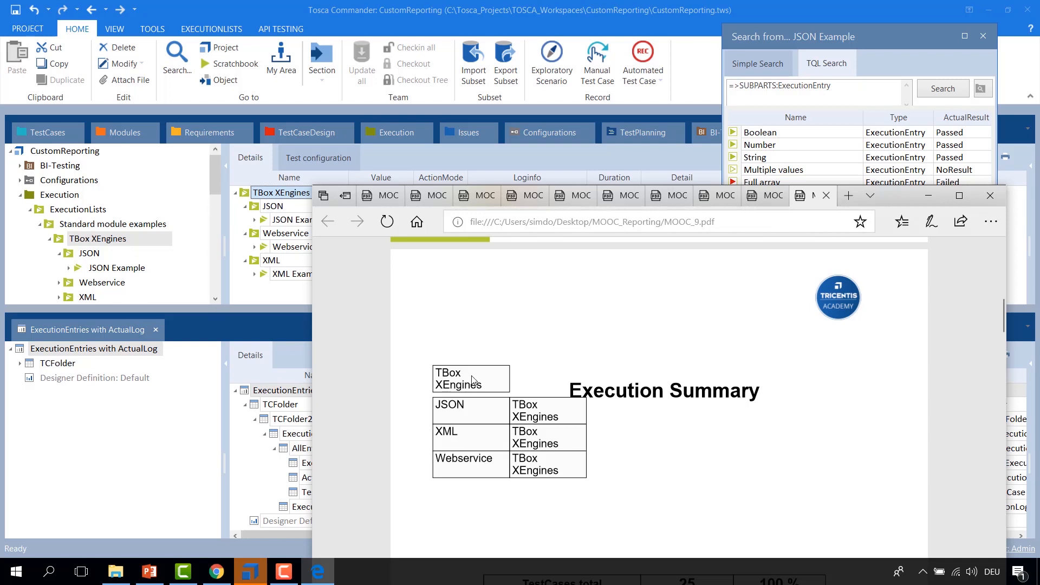
{"action": "left_click_drag", "start_coordinate": [479, 387], "coordinate": [435, 373]}
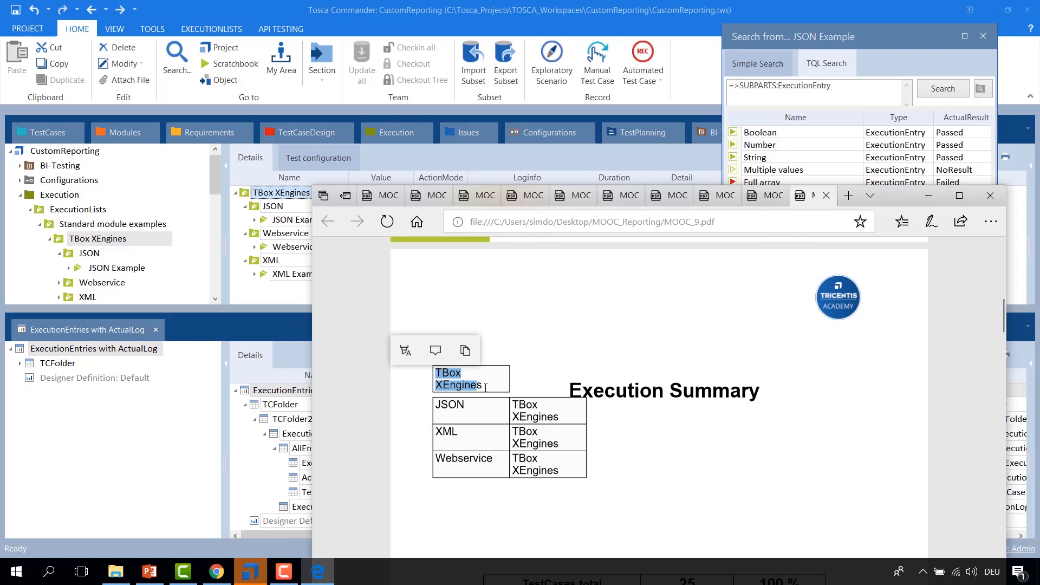
{"action": "left_click_drag", "start_coordinate": [437, 406], "coordinate": [563, 419]}
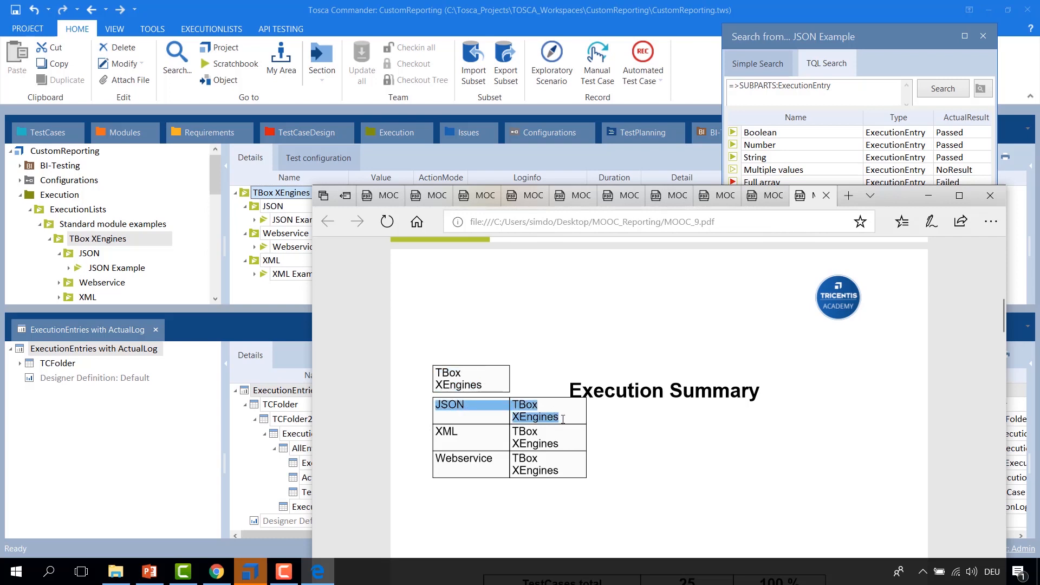
{"action": "left_click", "coordinate": [479, 406]}
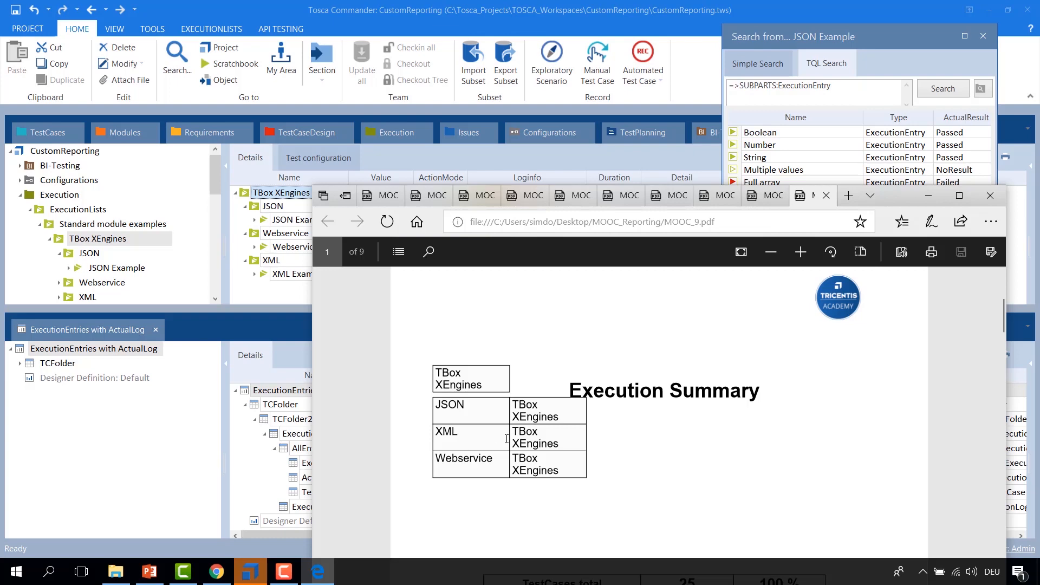
{"action": "left_click", "coordinate": [929, 196]}
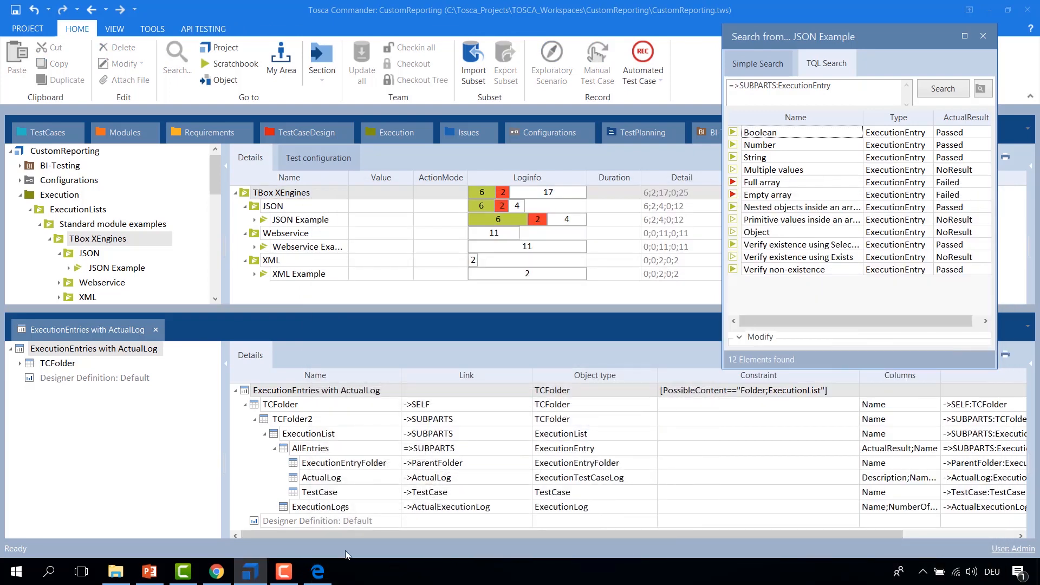
Step: Switch to PowerPoint and briefly present the Questions slide before returning to Tosca Commander
{"action": "left_click", "coordinate": [150, 573]}
{"action": "key", "text": "shift+F5"}
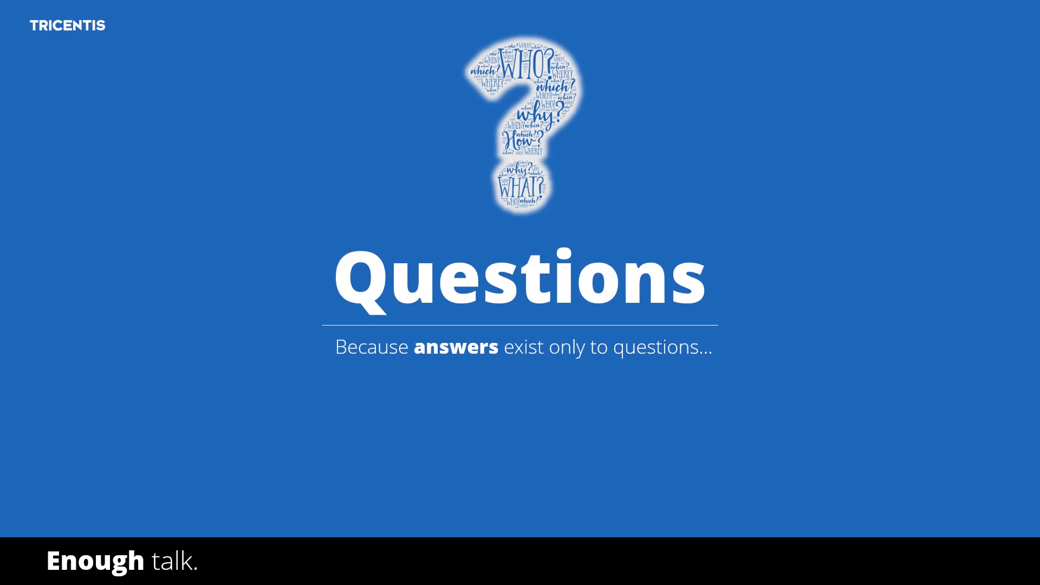
{"action": "key", "text": "Escape"}
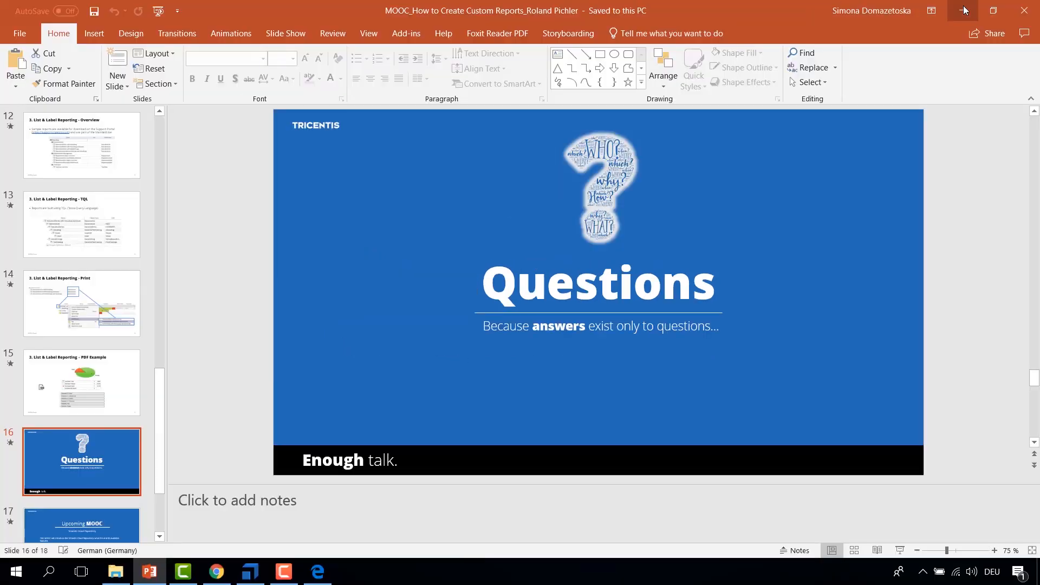
{"action": "key", "text": "alt+Tab"}
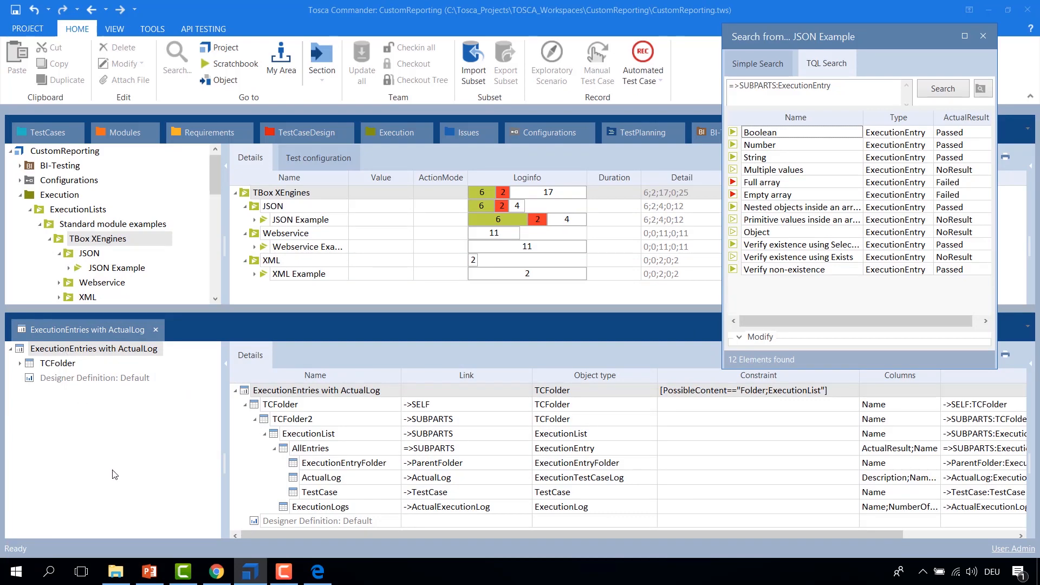
{"action": "left_click", "coordinate": [64, 225]}
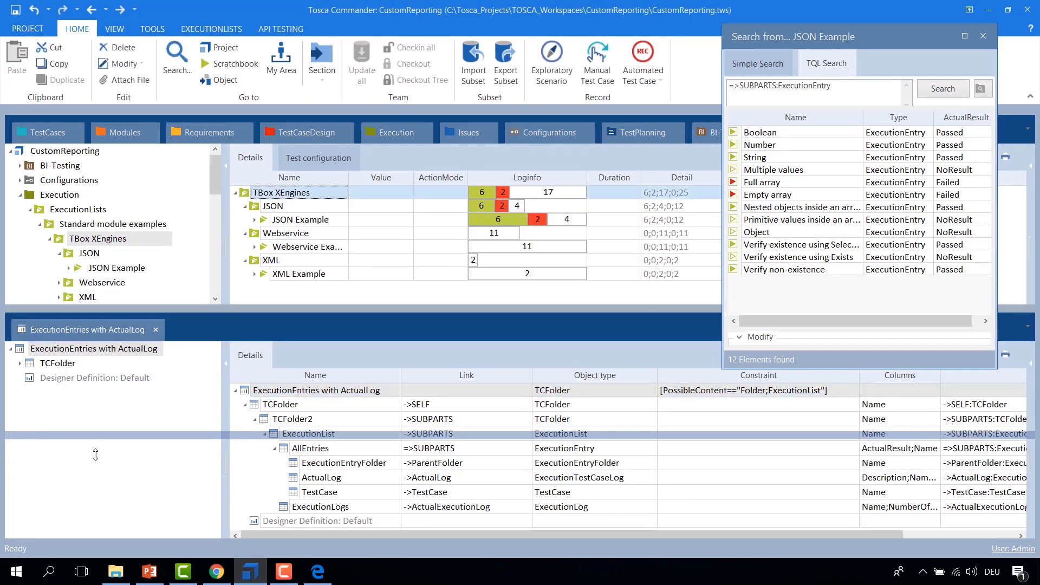
Step: Browse to the Reporting folder's ExecutionLists and select the ExecutionEntries with detailed Logs report
{"action": "left_click", "coordinate": [20, 195]}
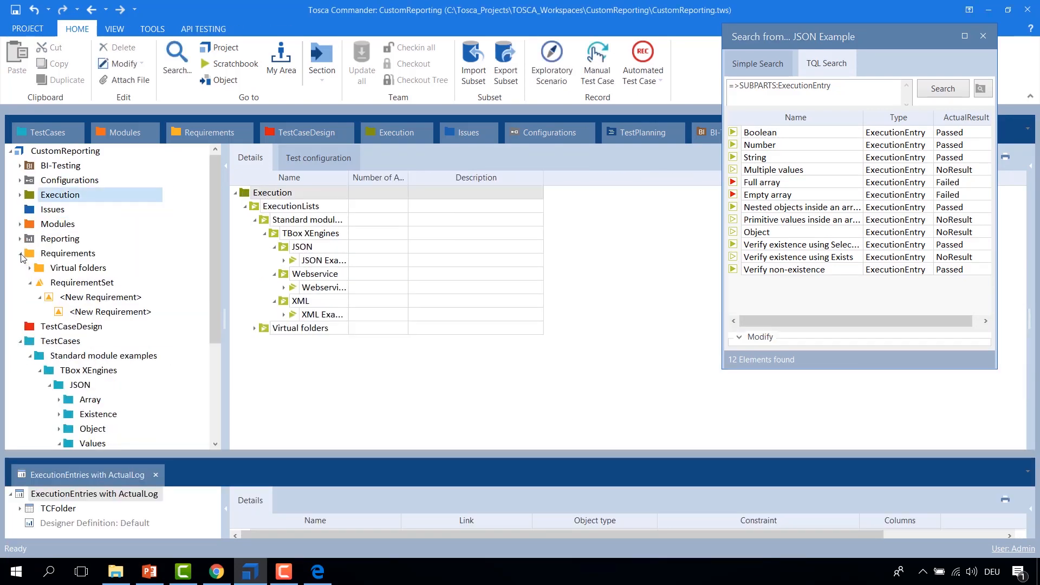
{"action": "left_click", "coordinate": [21, 253]}
{"action": "left_click", "coordinate": [20, 283]}
{"action": "left_click", "coordinate": [34, 244]}
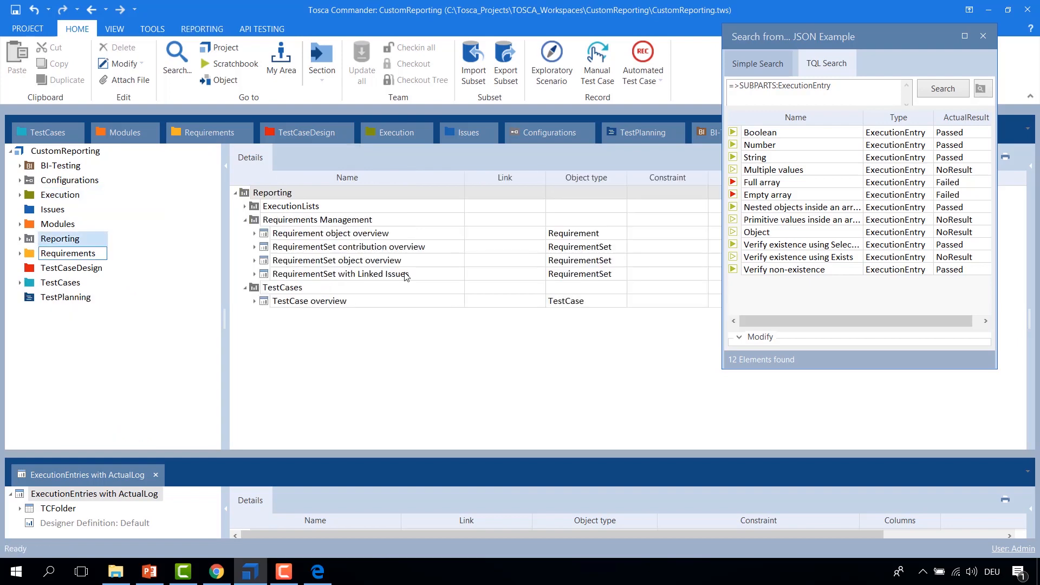
{"action": "left_click", "coordinate": [245, 206]}
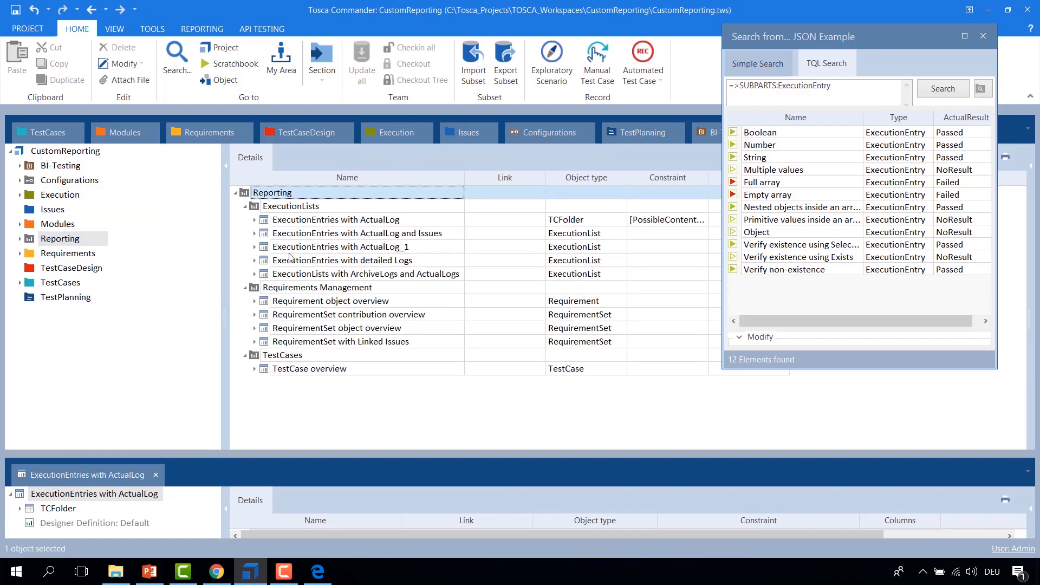
{"action": "left_click", "coordinate": [273, 262]}
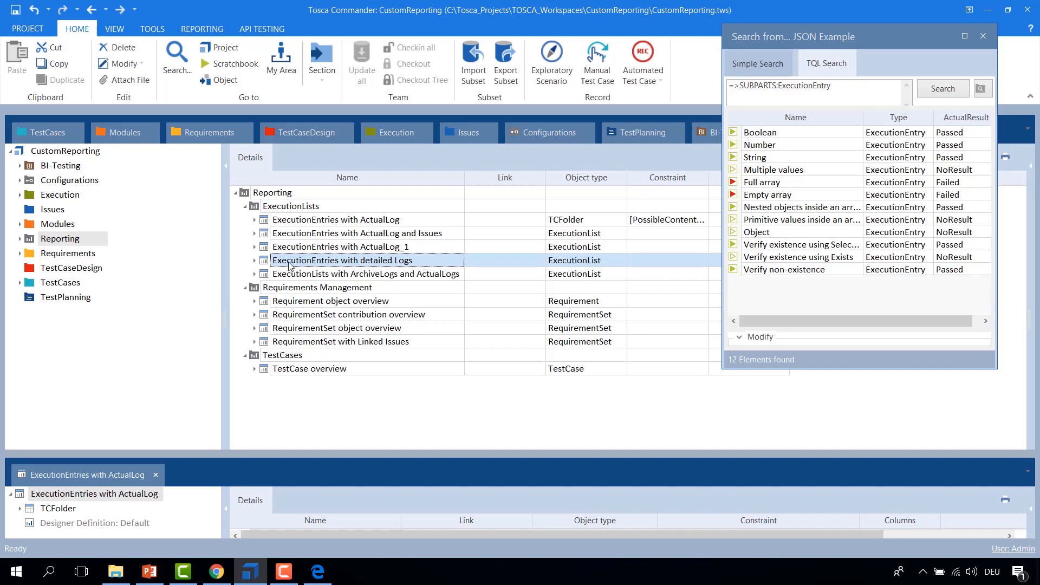
{"action": "mouse_move", "coordinate": [290, 265]}
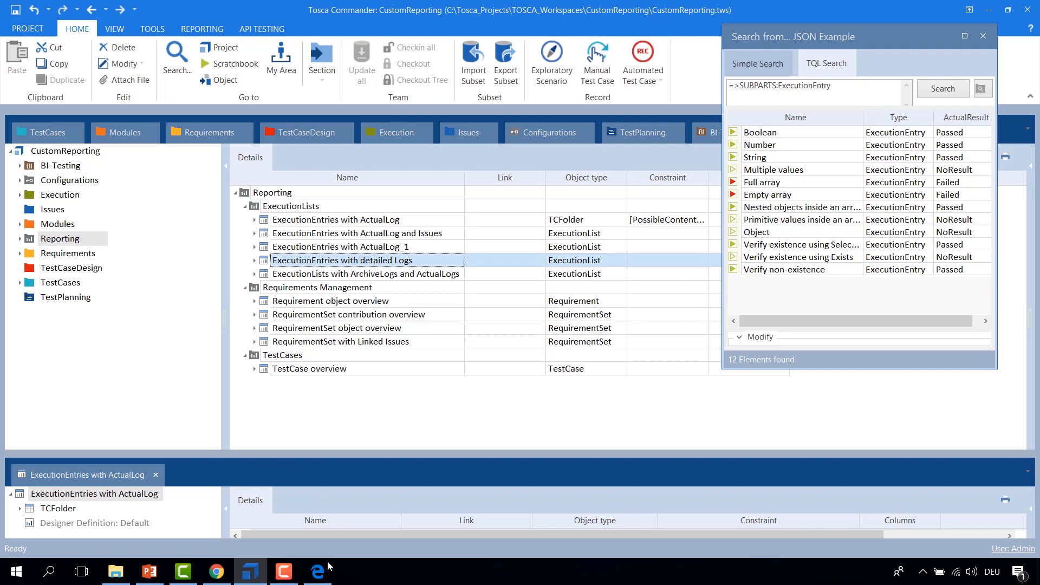
Step: Switch to the browser and read through the knowledge base article about the ExecutionEntries with detailed Logs report
{"action": "left_click", "coordinate": [216, 571]}
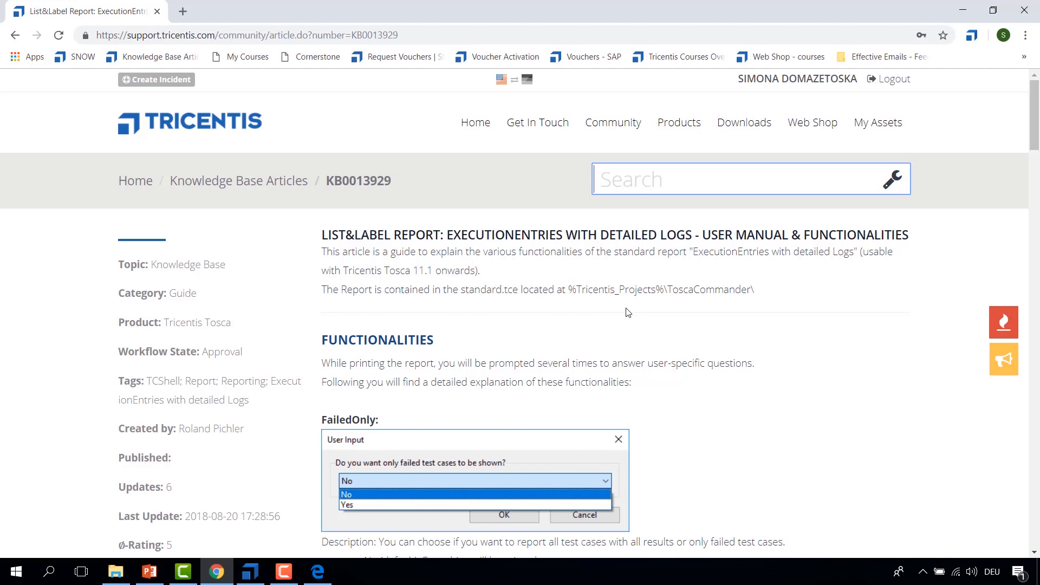
{"action": "scroll", "coordinate": [628, 313], "scroll_direction": "down", "scroll_amount": 6}
{"action": "scroll", "coordinate": [643, 299], "scroll_direction": "down", "scroll_amount": 15}
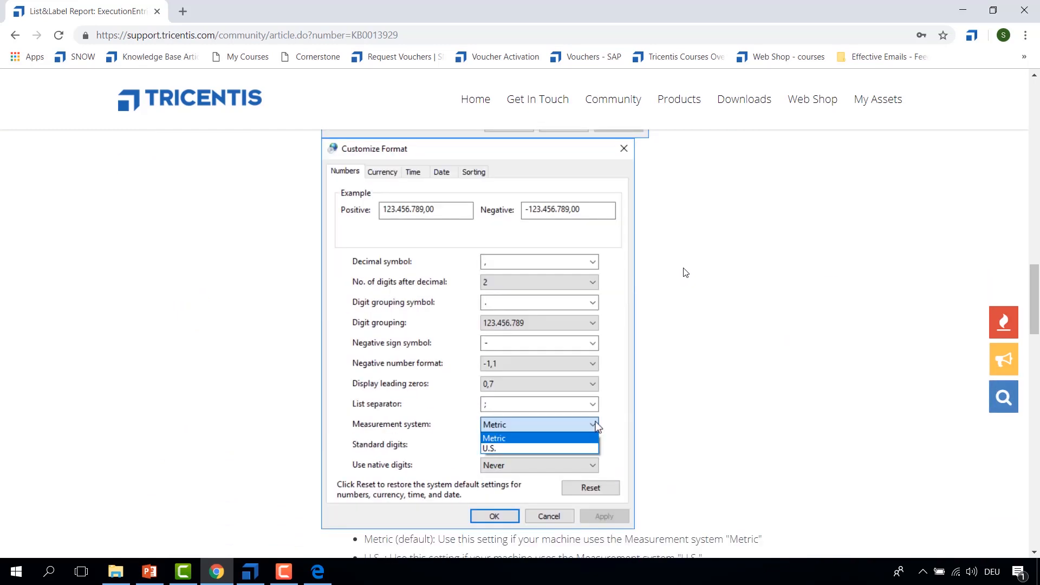
{"action": "scroll", "coordinate": [685, 272], "scroll_direction": "down", "scroll_amount": 5}
{"action": "scroll", "coordinate": [493, 300], "scroll_direction": "down", "scroll_amount": 3}
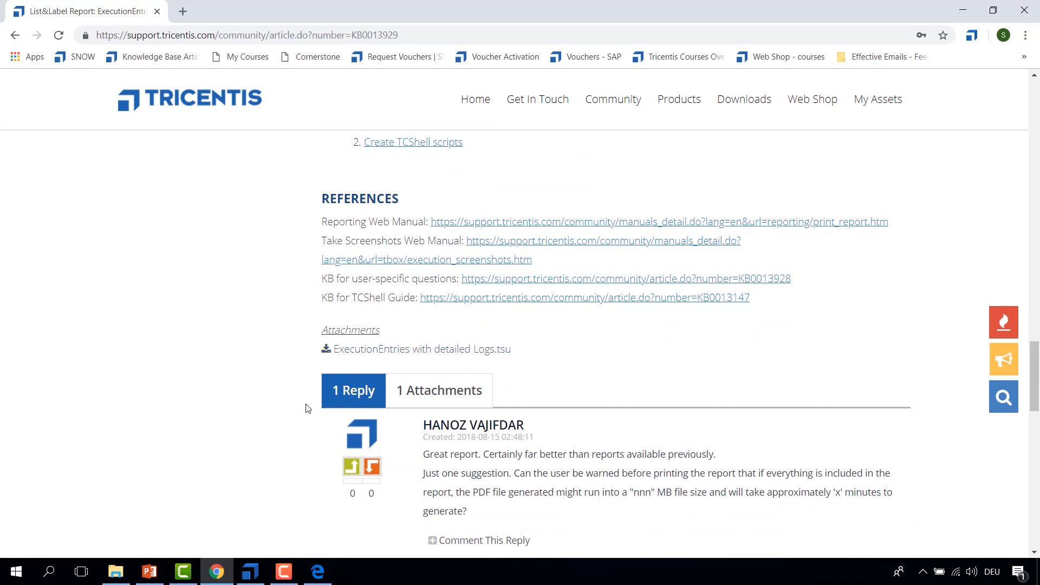
{"action": "mouse_move", "coordinate": [224, 583]}
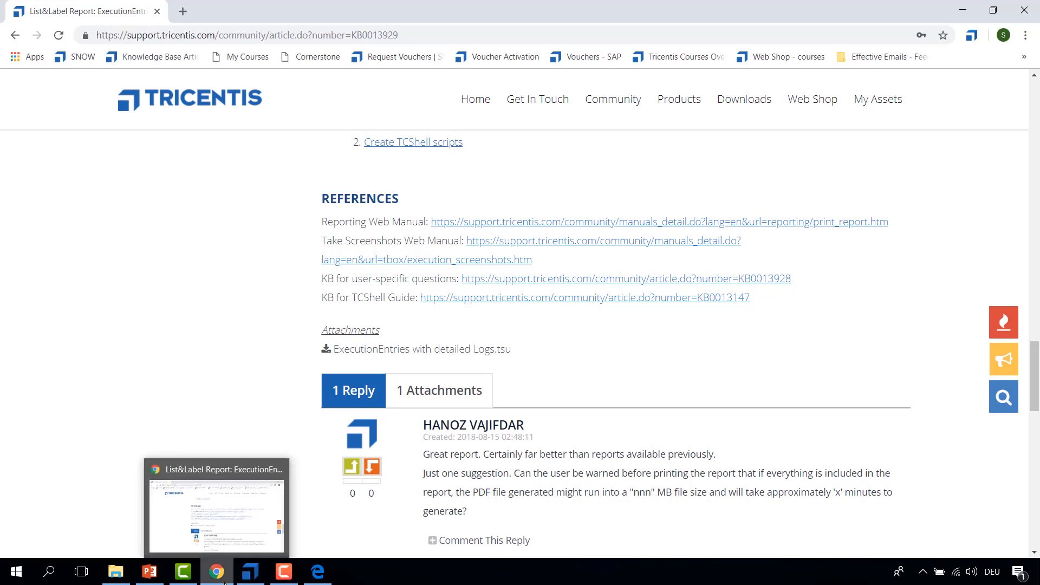
{"action": "scroll", "coordinate": [499, 370], "scroll_direction": "up", "scroll_amount": 4}
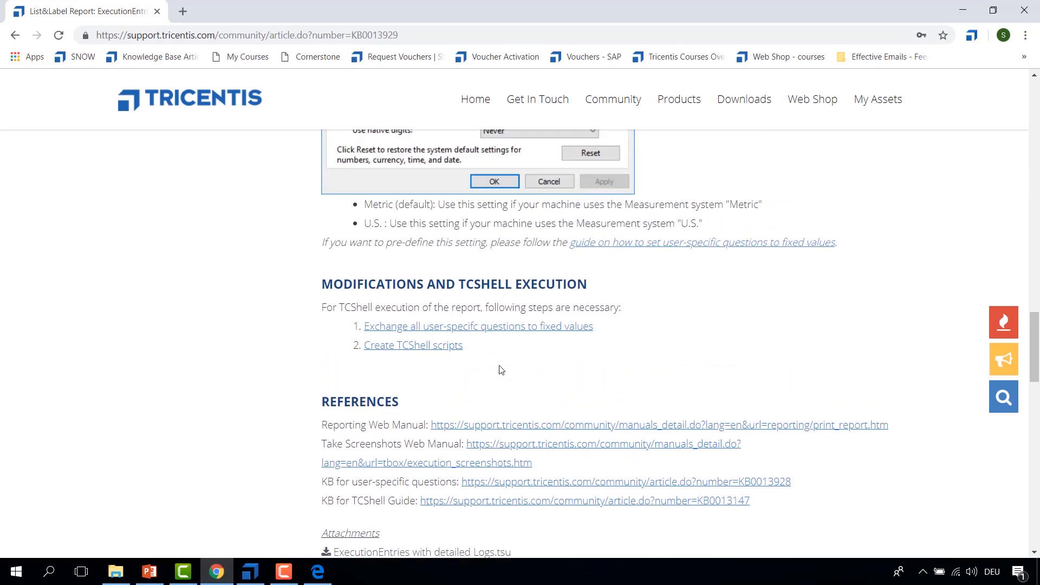
{"action": "scroll", "coordinate": [507, 371], "scroll_direction": "up", "scroll_amount": 15}
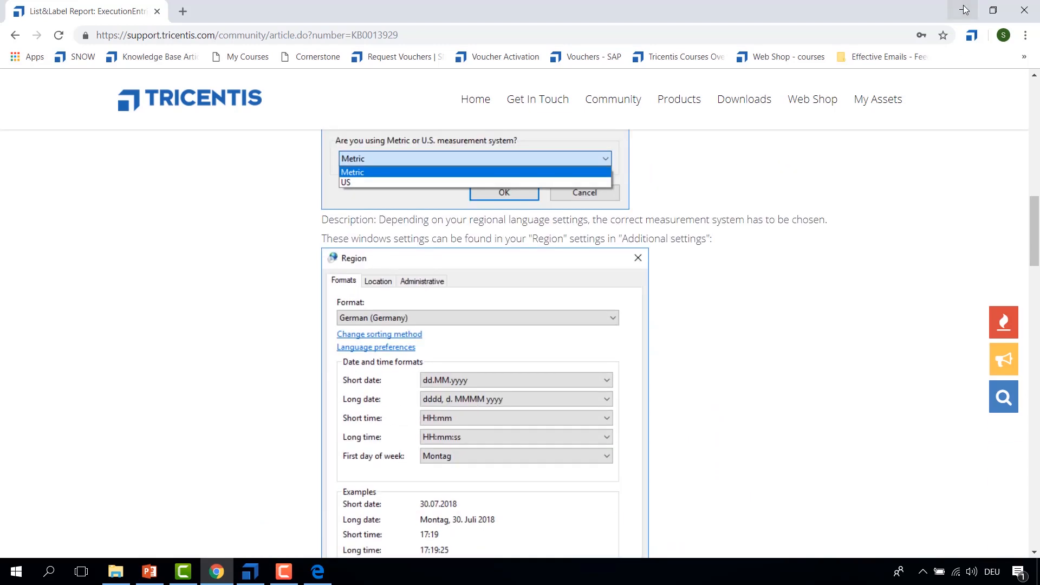
{"action": "left_click", "coordinate": [965, 12]}
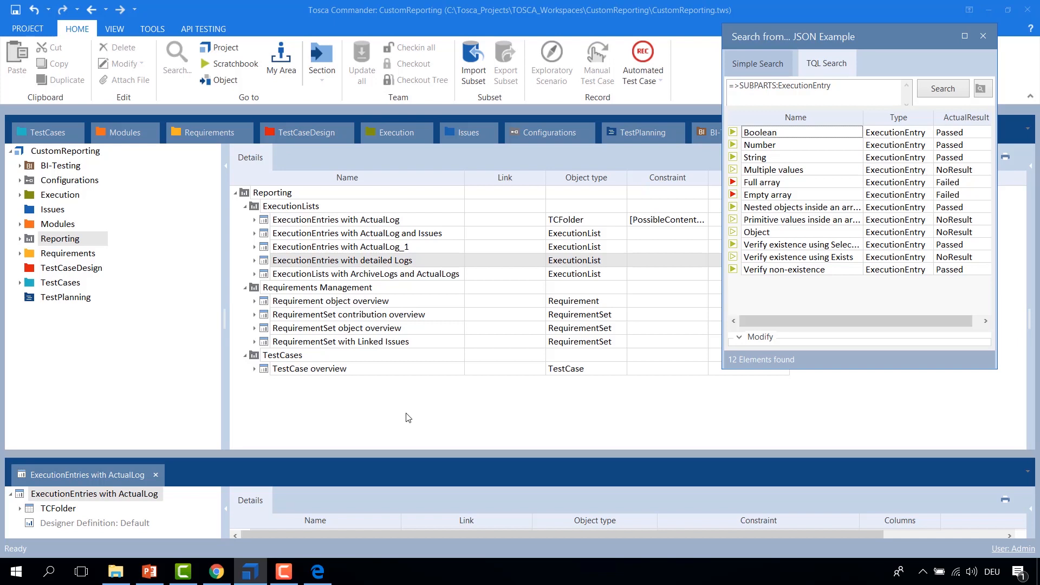
Step: Return to the article and review its Measurement System question and the related Region settings sections
{"action": "left_click", "coordinate": [271, 265]}
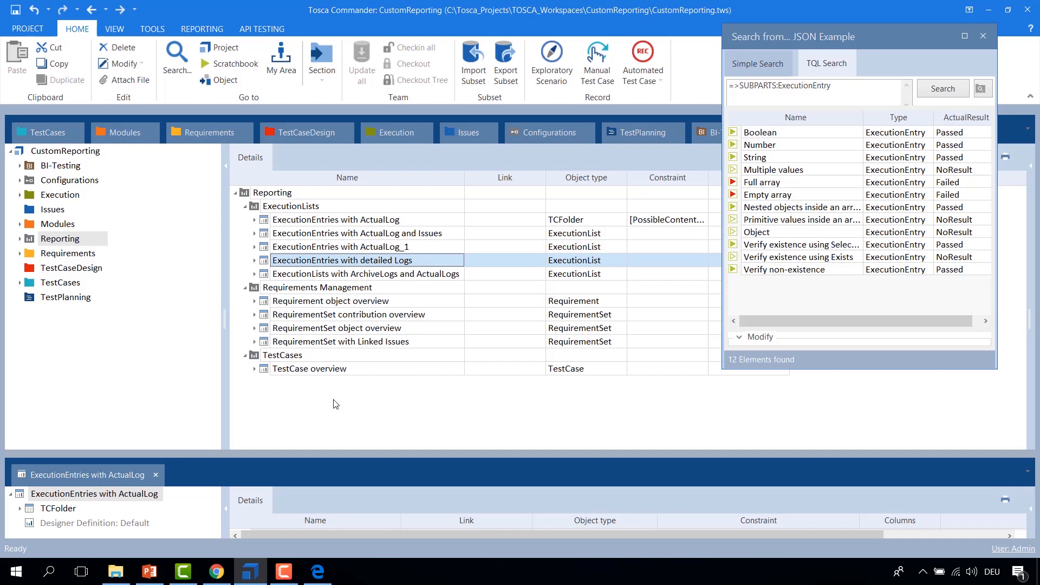
{"action": "left_click", "coordinate": [219, 574]}
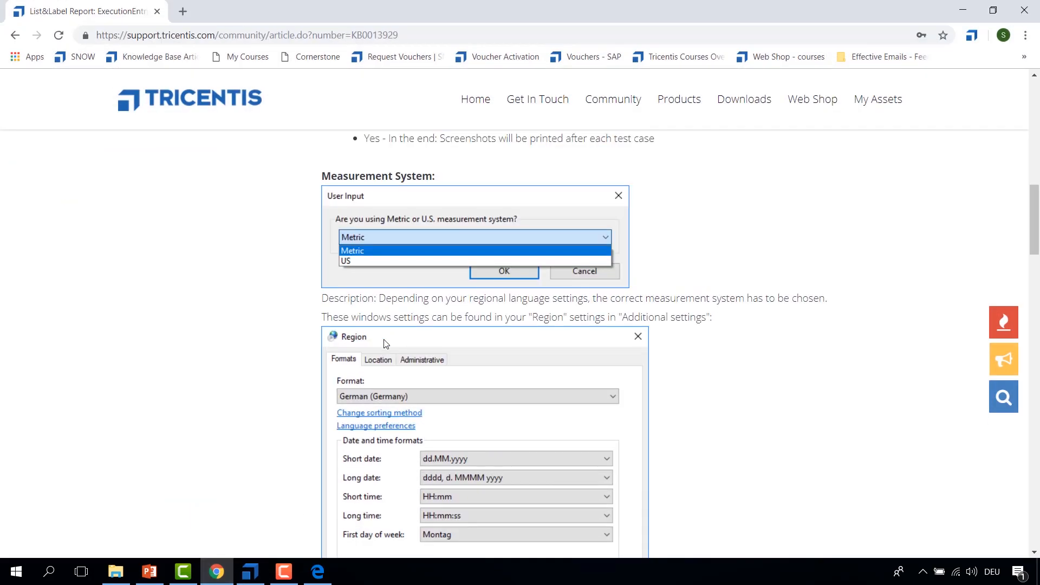
{"action": "scroll", "coordinate": [386, 344], "scroll_direction": "up", "scroll_amount": 1}
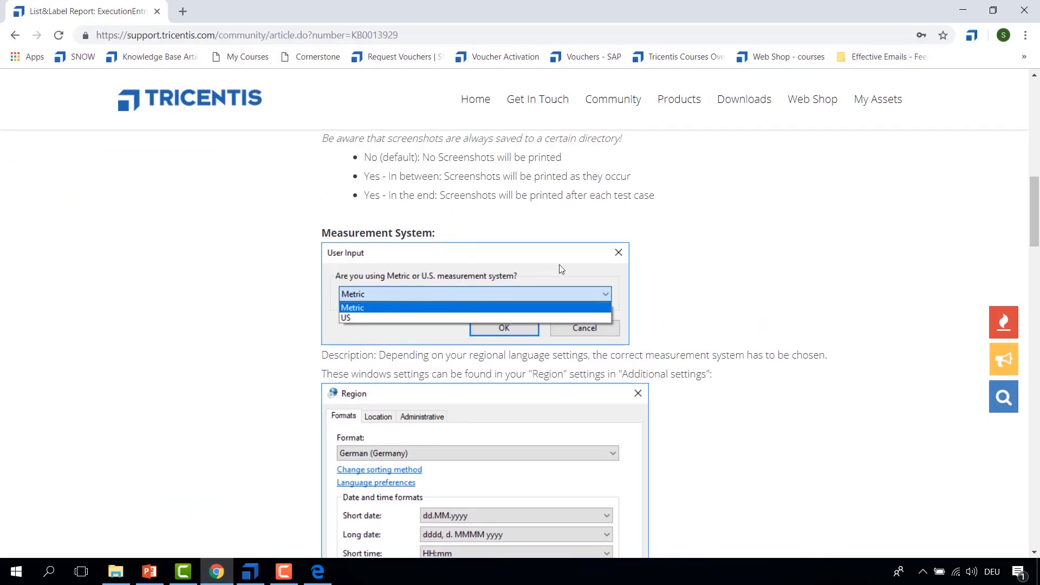
{"action": "scroll", "coordinate": [675, 274], "scroll_direction": "down", "scroll_amount": 1}
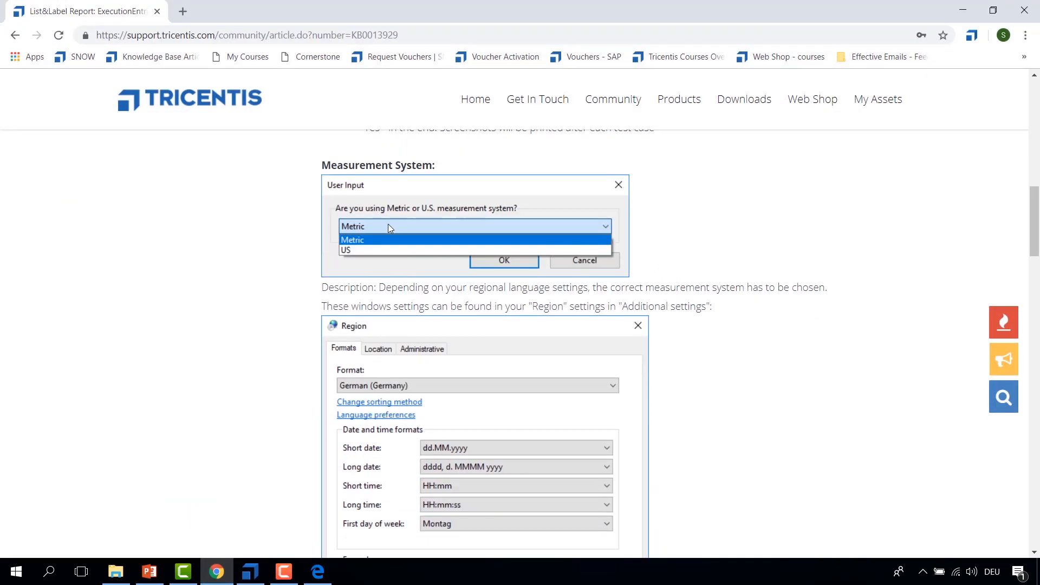
{"action": "scroll", "coordinate": [617, 281], "scroll_direction": "down", "scroll_amount": 2}
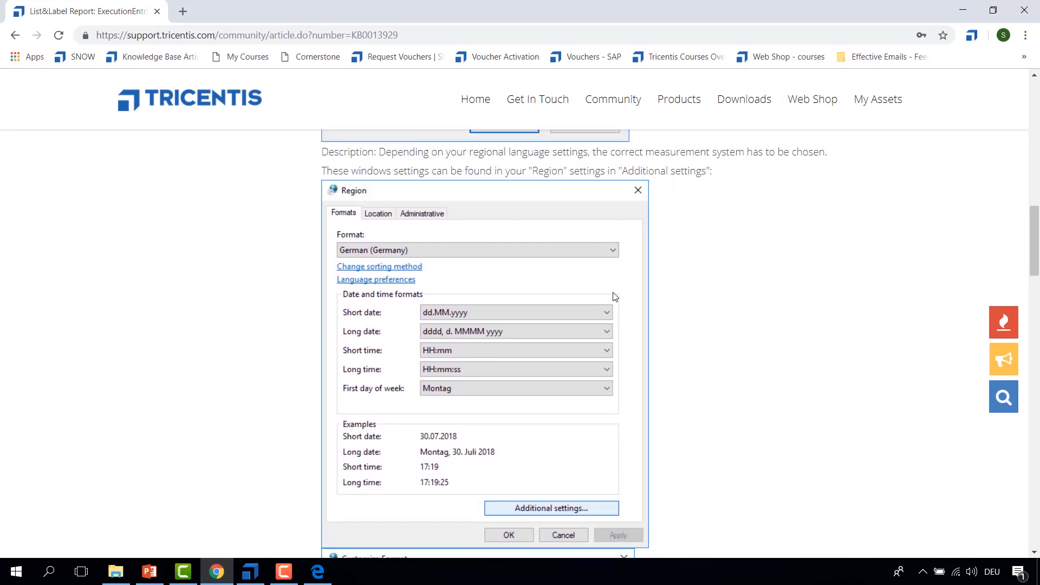
{"action": "scroll", "coordinate": [643, 282], "scroll_direction": "down", "scroll_amount": 6}
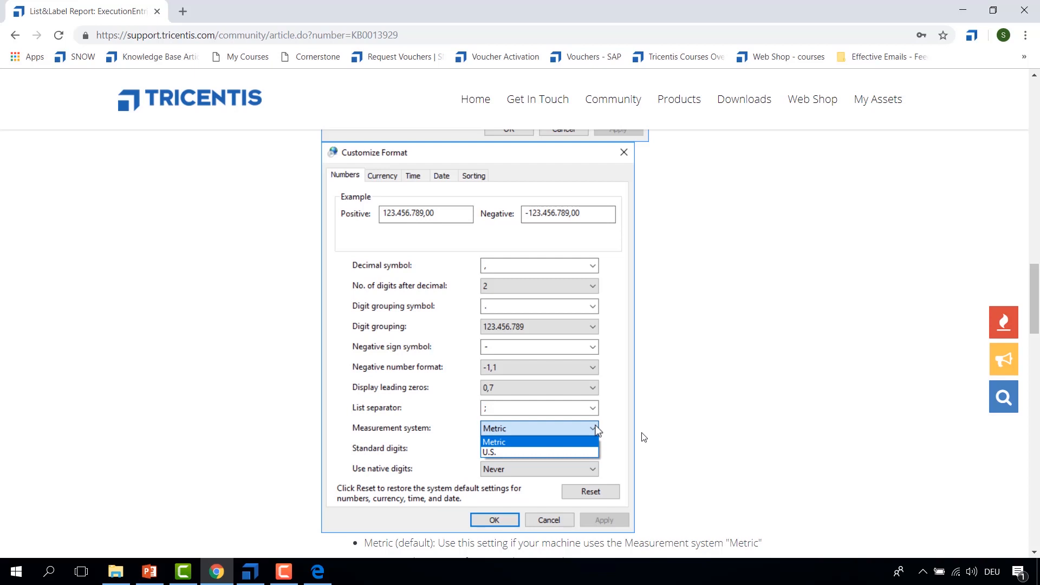
Step: Switch to PowerPoint and start the slide show from the Questions slide
{"action": "left_click", "coordinate": [157, 577]}
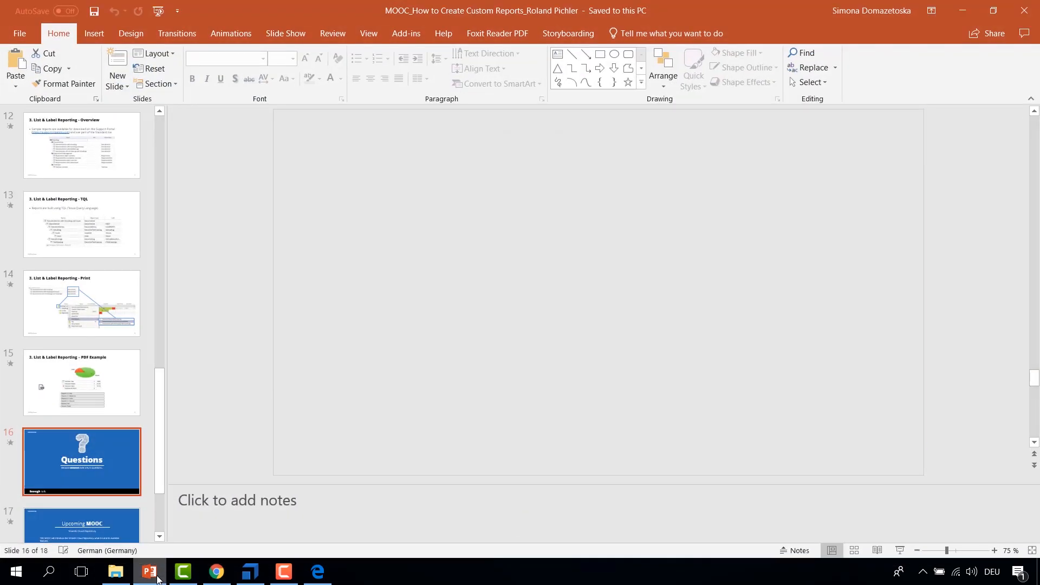
{"action": "key", "text": "shift+F5"}
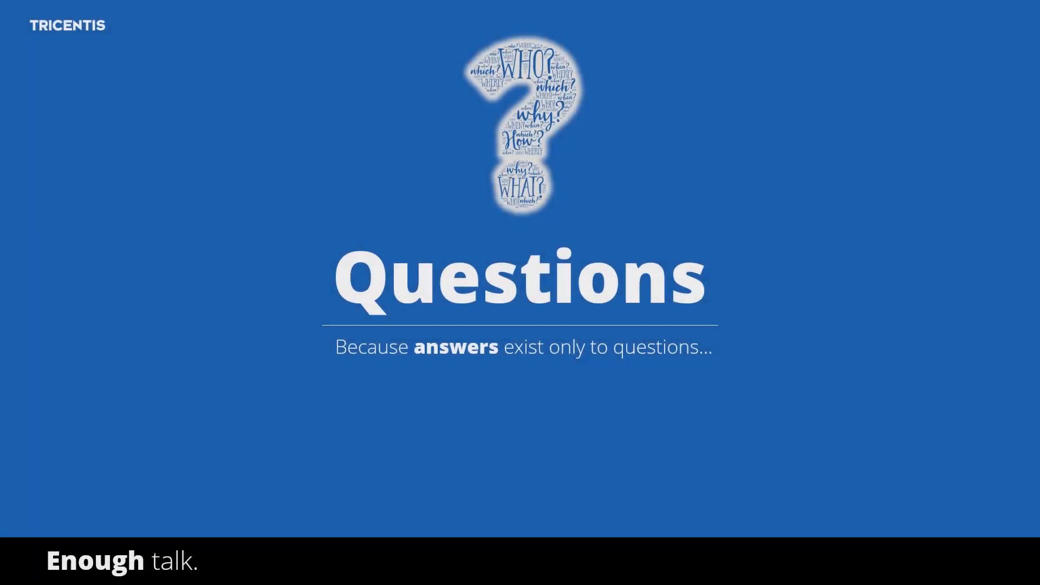